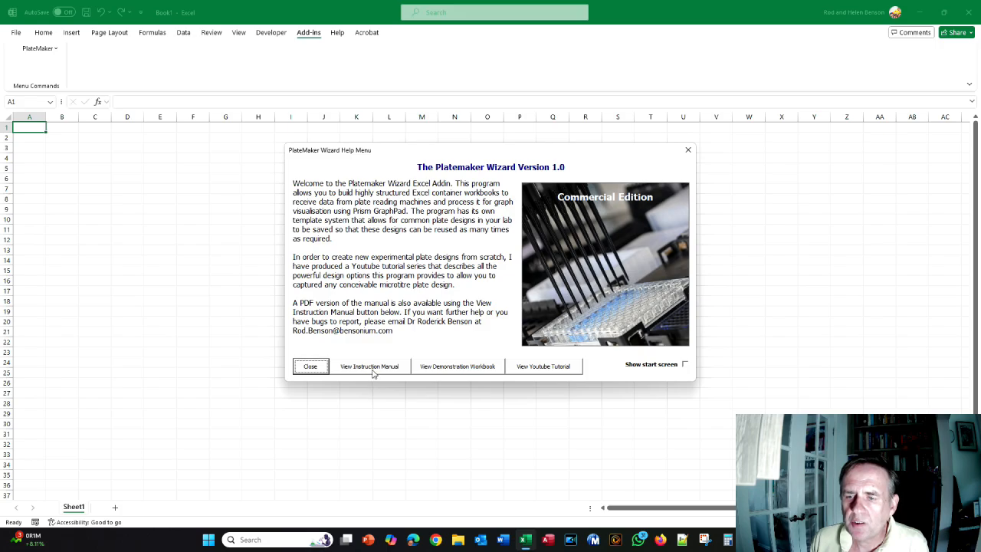
- View the PlateMaker Wizard instruction manual at section 4.1, Tutorial 1: Replicating the Demonstration Workbook, and return to the wizard's help window in Excel
{"action": "left_click", "coordinate": [371, 371]}
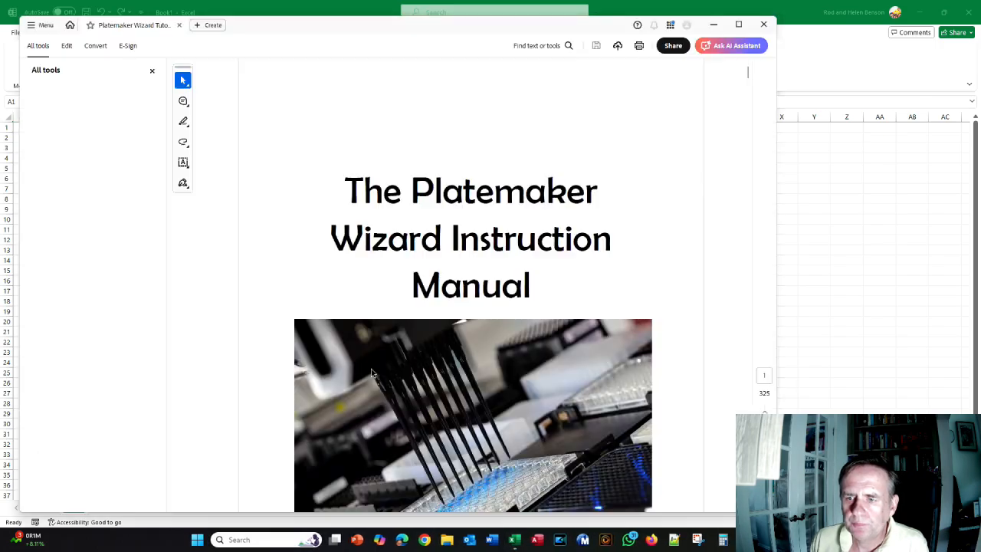
{"action": "scroll", "coordinate": [389, 303], "scroll_direction": "down", "scroll_amount": 3}
{"action": "scroll", "coordinate": [389, 302], "scroll_direction": "down", "scroll_amount": 10}
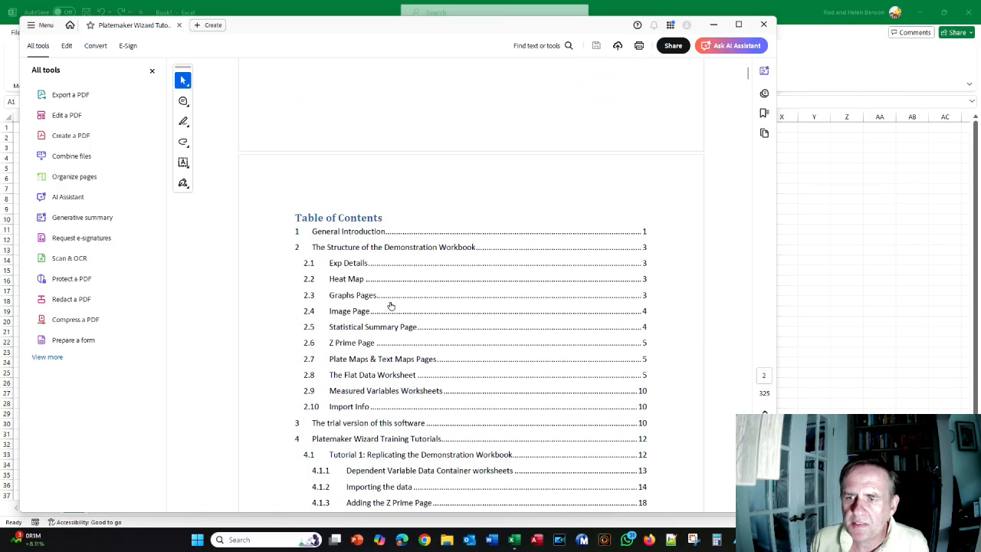
{"action": "scroll", "coordinate": [390, 305], "scroll_direction": "down", "scroll_amount": 3}
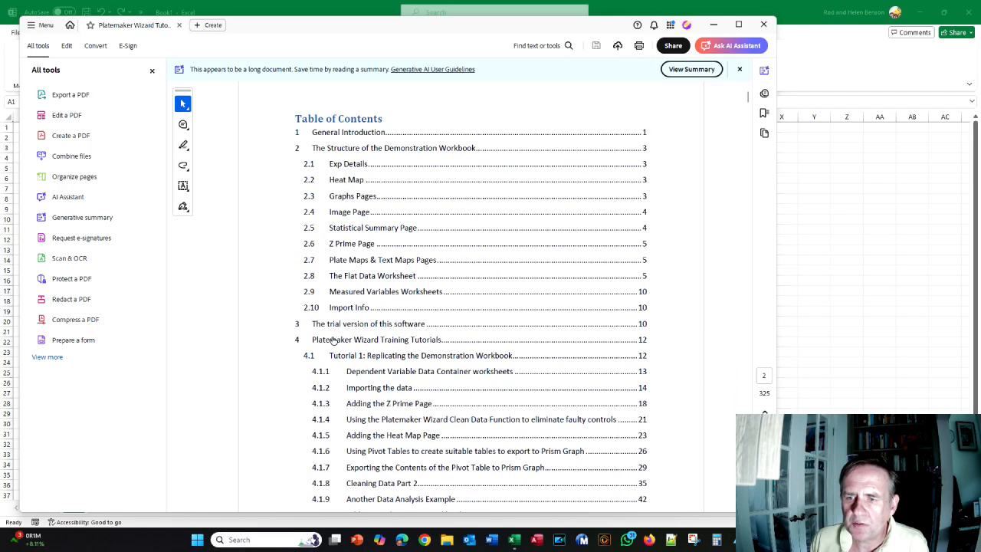
{"action": "left_click", "coordinate": [342, 358]}
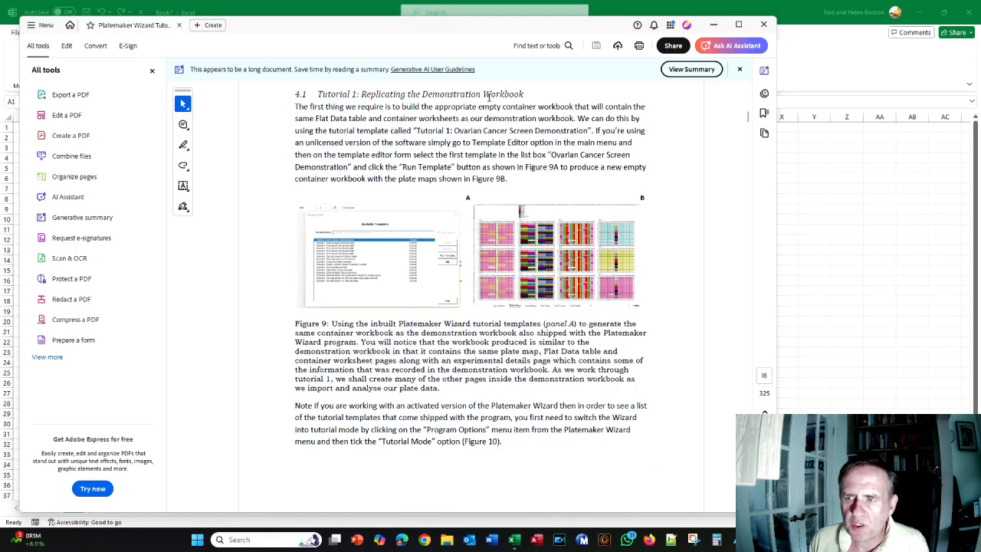
{"action": "key", "text": "alt+Tab"}
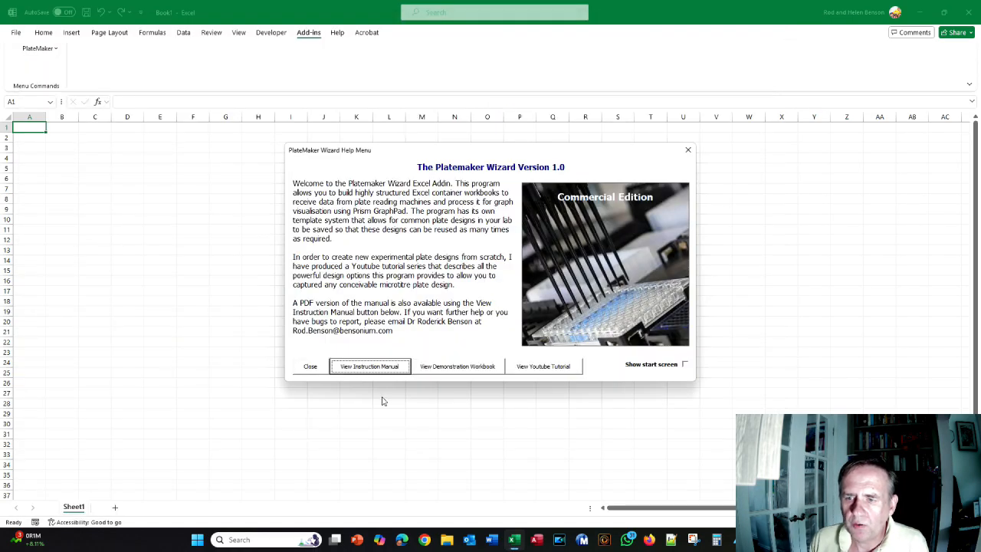
- Open the demonstration workbook and look through its Heat Map, both therapy graph sheets, Images and Statistical Summary
{"action": "left_click", "coordinate": [461, 370]}
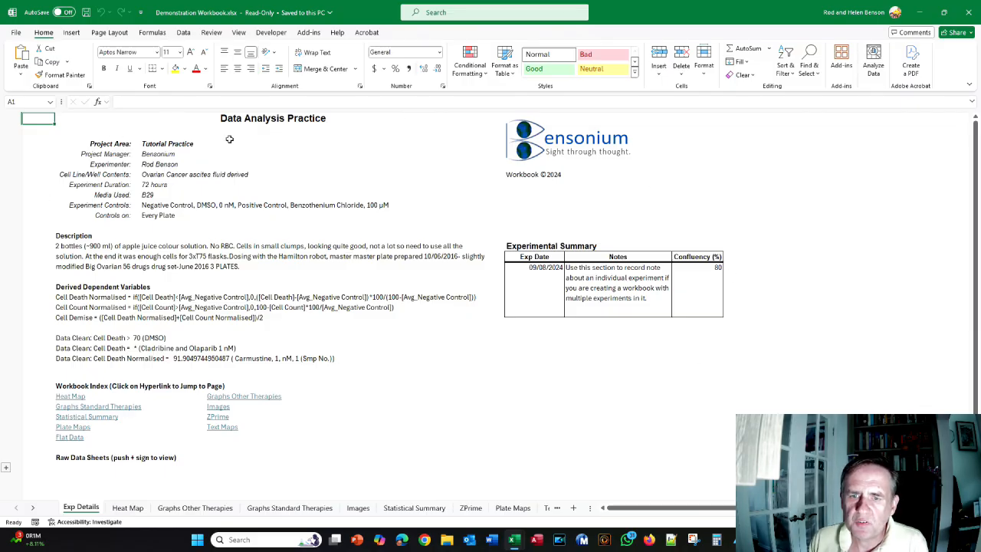
{"action": "left_click", "coordinate": [128, 509]}
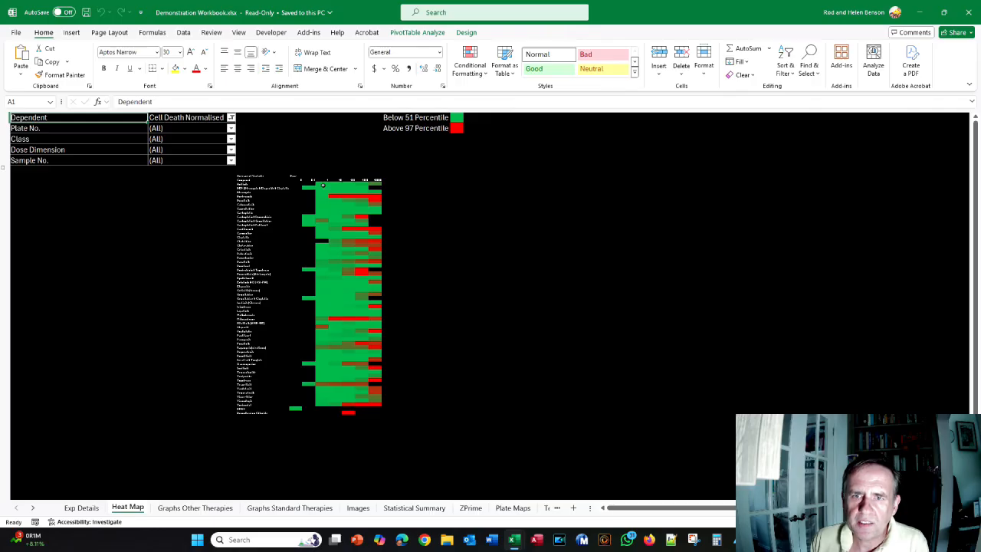
{"action": "left_click", "coordinate": [188, 509]}
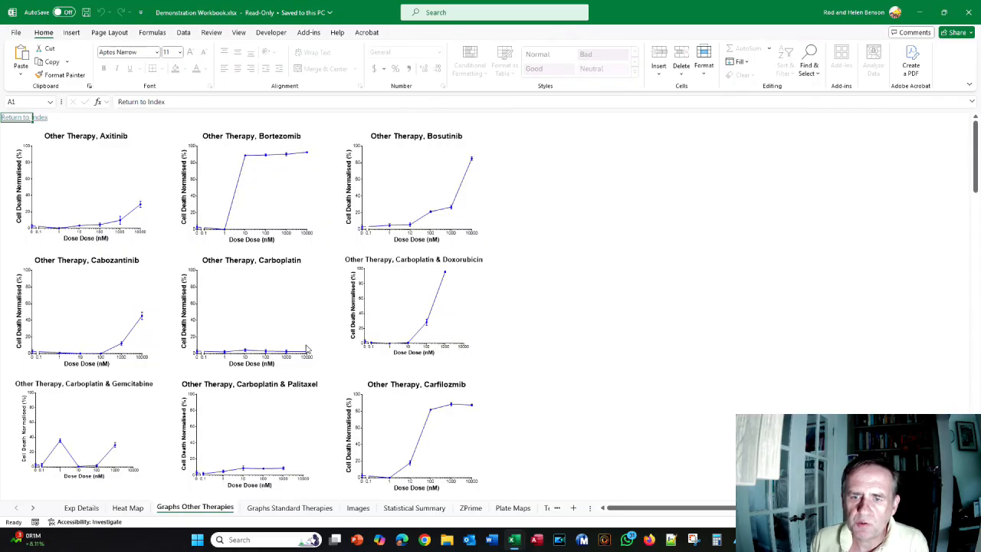
{"action": "left_click", "coordinate": [285, 508]}
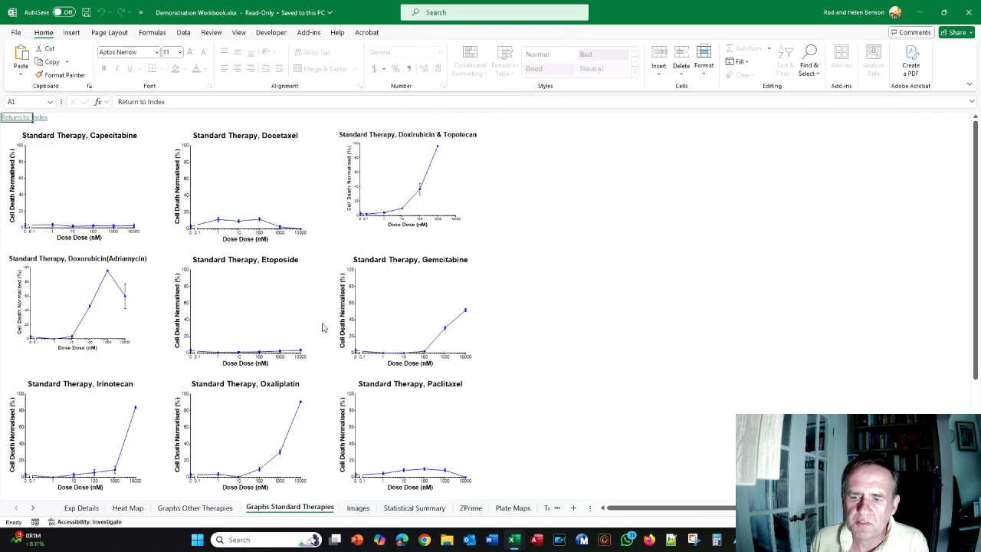
{"action": "left_click", "coordinate": [358, 508]}
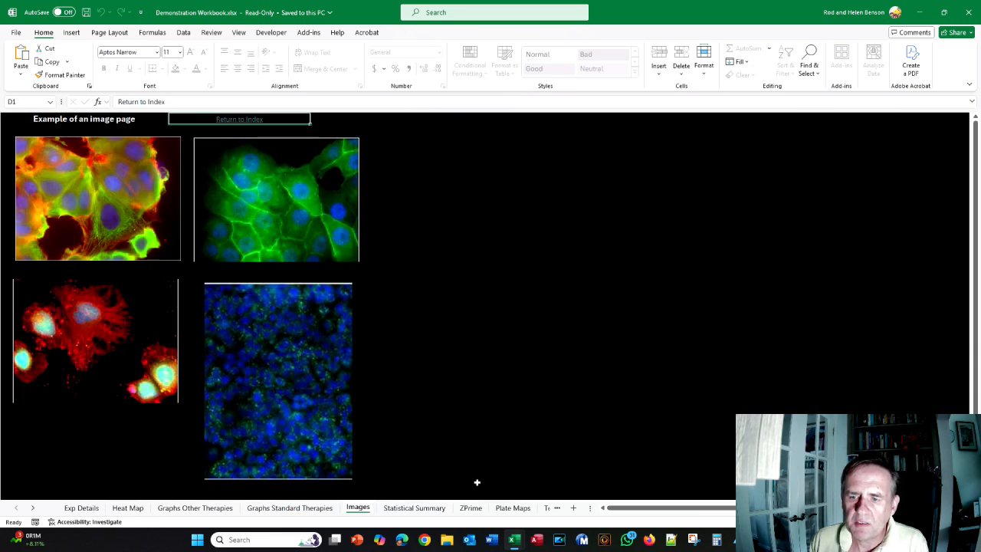
{"action": "left_click", "coordinate": [411, 509]}
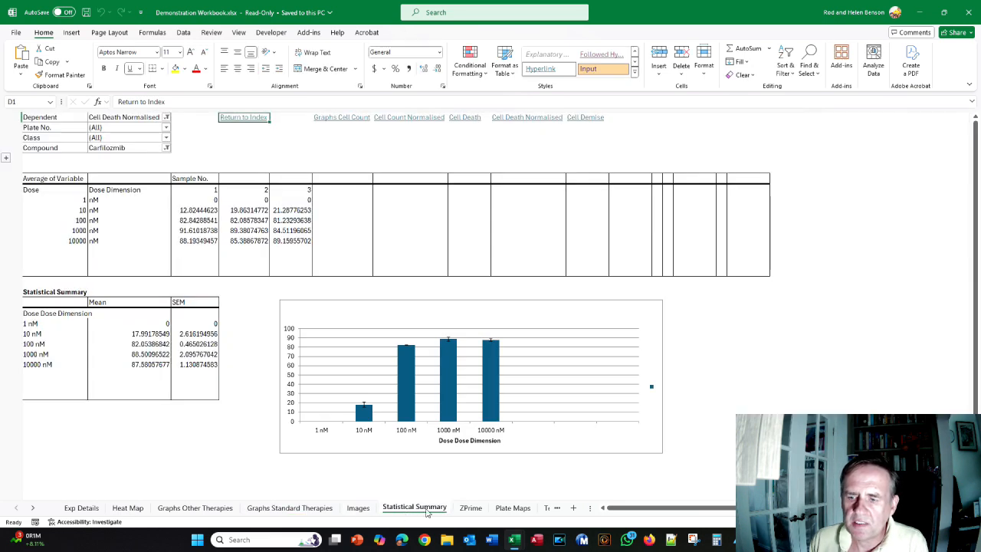
- Examine the demonstration workbook's ZPrime, Plate Maps and Cell Count worksheets
{"action": "left_click", "coordinate": [470, 509]}
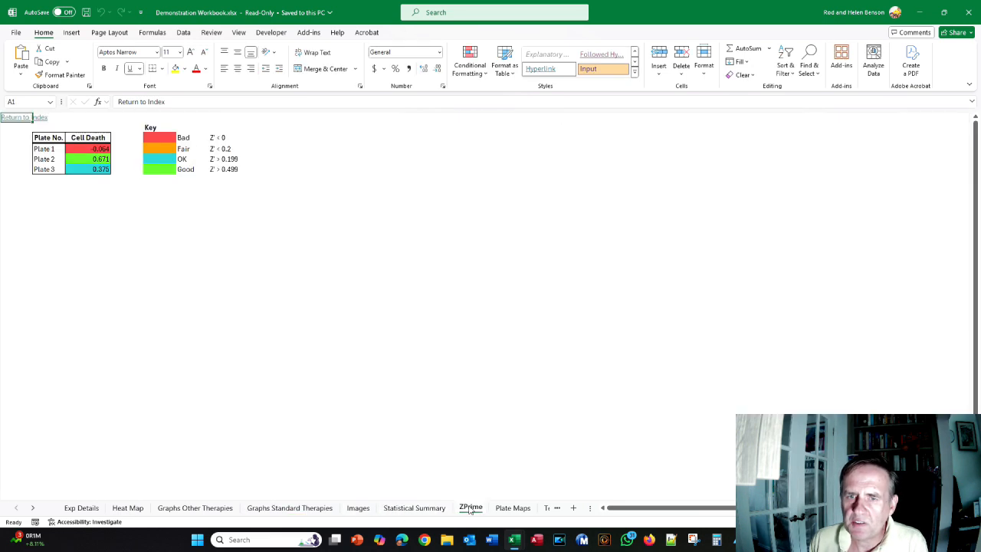
{"action": "left_click", "coordinate": [512, 508]}
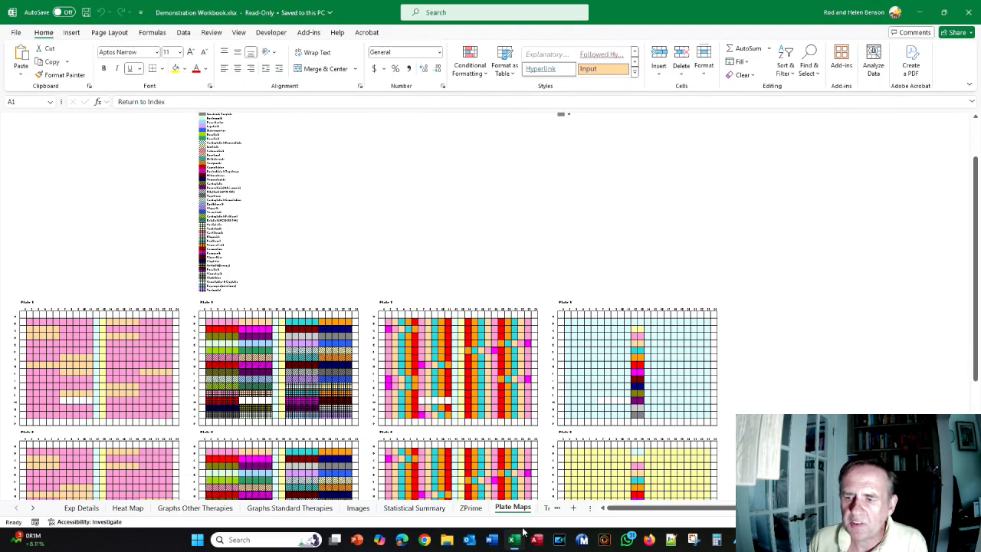
{"action": "left_click", "coordinate": [546, 510]}
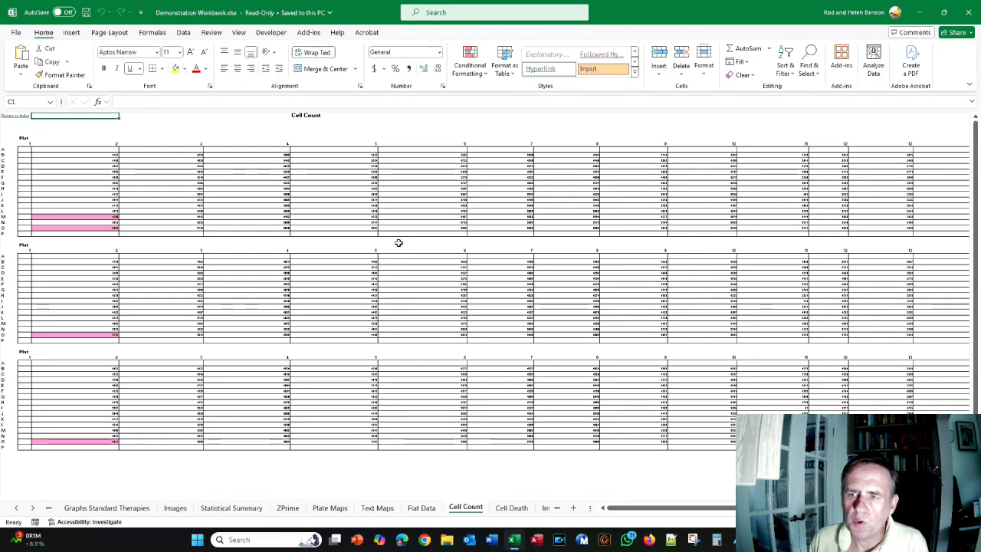
{"action": "scroll", "coordinate": [641, 215], "scroll_direction": "down", "scroll_amount": 1}
{"action": "scroll", "coordinate": [641, 217], "scroll_direction": "up", "scroll_amount": 1}
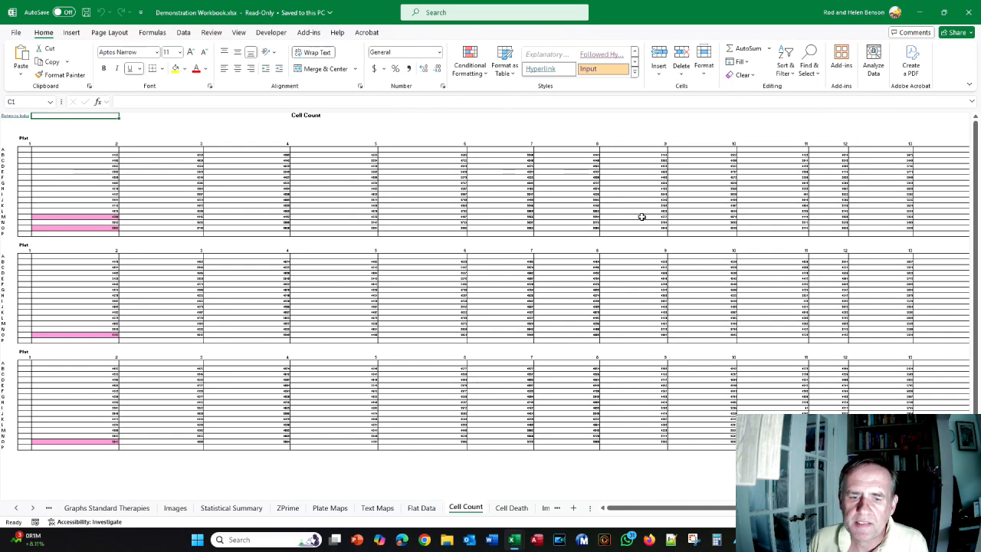
- Review the Exp Details, therapy graph and Statistical Summary sheets again, and close the demonstration workbook
{"action": "left_click", "coordinate": [18, 508], "text": "ctrl"}
{"action": "left_click", "coordinate": [85, 510]}
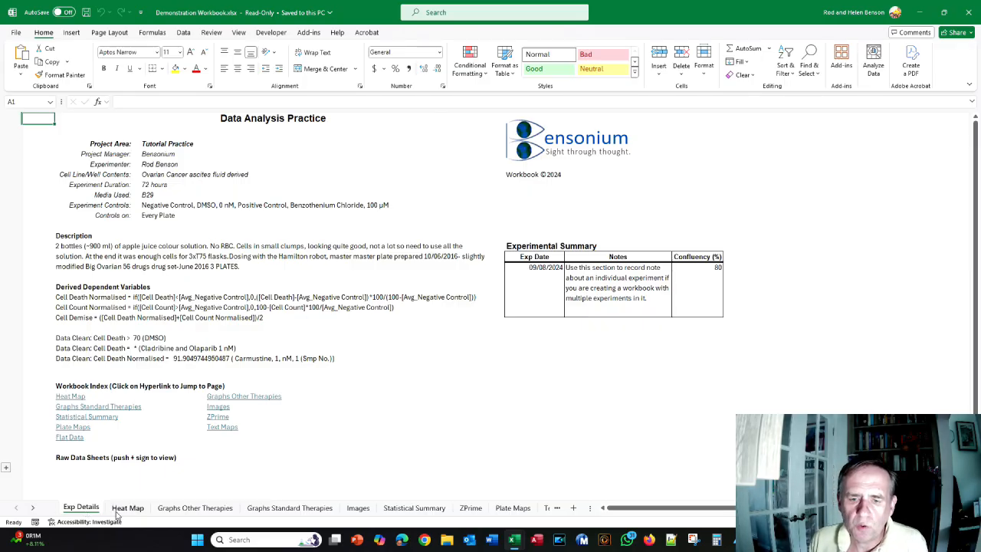
{"action": "left_click", "coordinate": [193, 508]}
{"action": "left_click", "coordinate": [263, 510]}
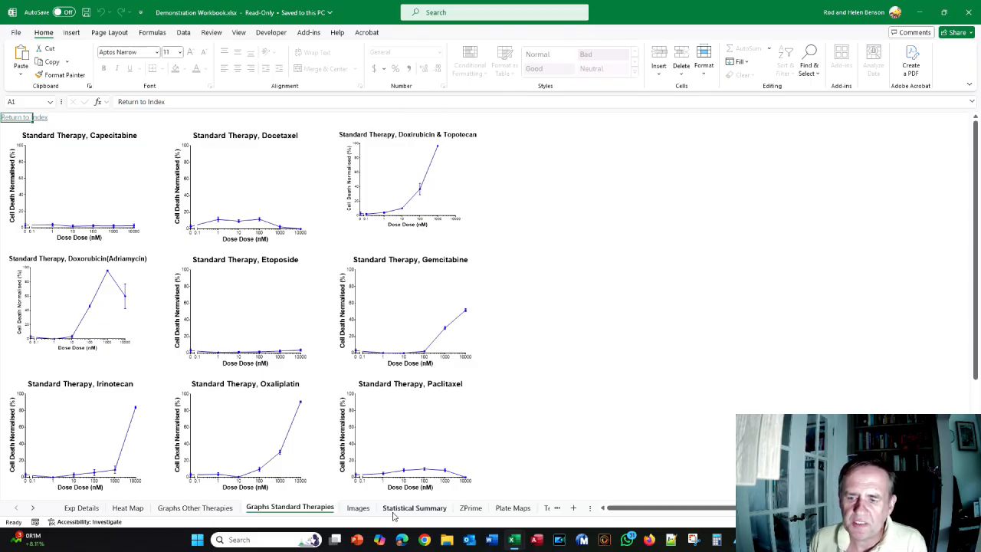
{"action": "left_click", "coordinate": [393, 512]}
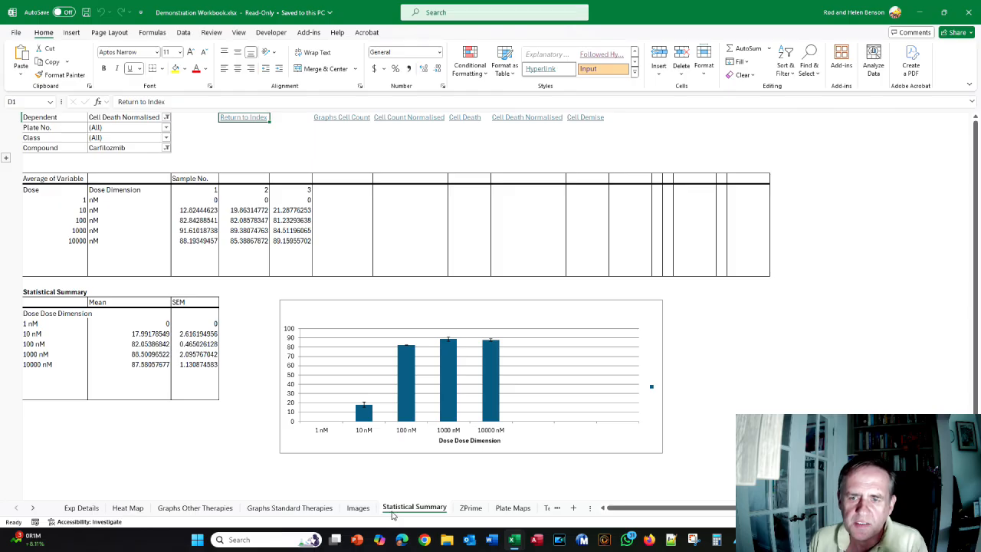
{"action": "left_click", "coordinate": [177, 455]}
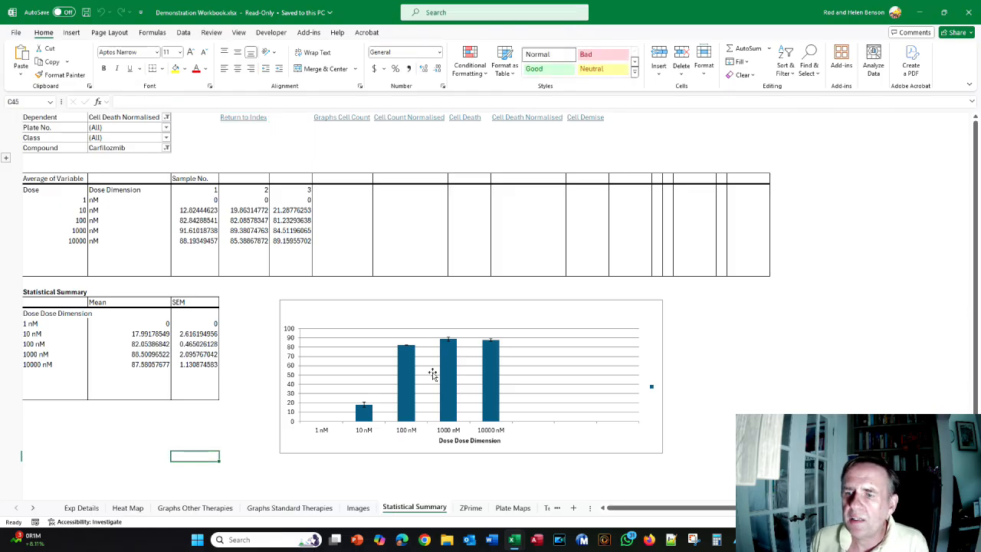
{"action": "left_click", "coordinate": [969, 15]}
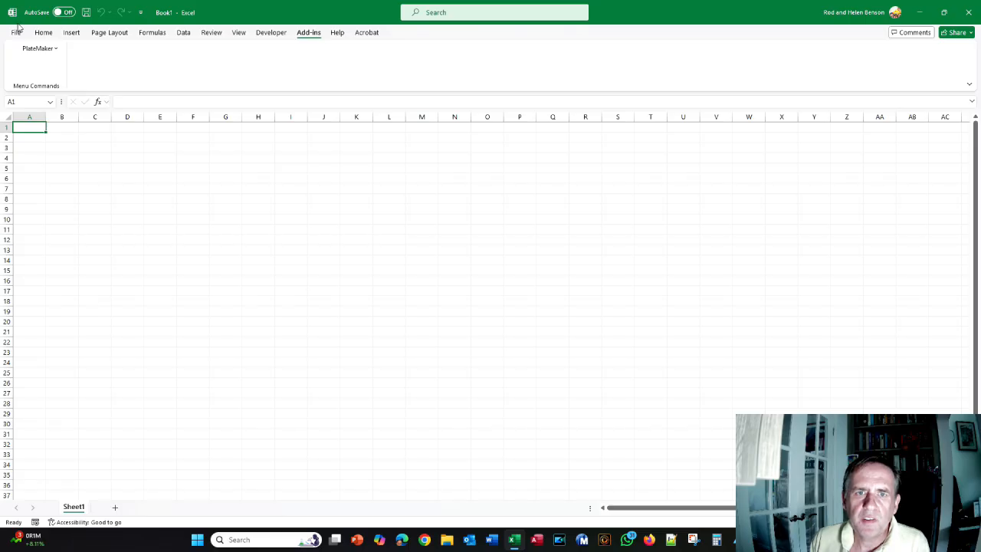
- Inspect the available templates in the Template Editor with and without all users shown, and close the editor
{"action": "left_click", "coordinate": [33, 52]}
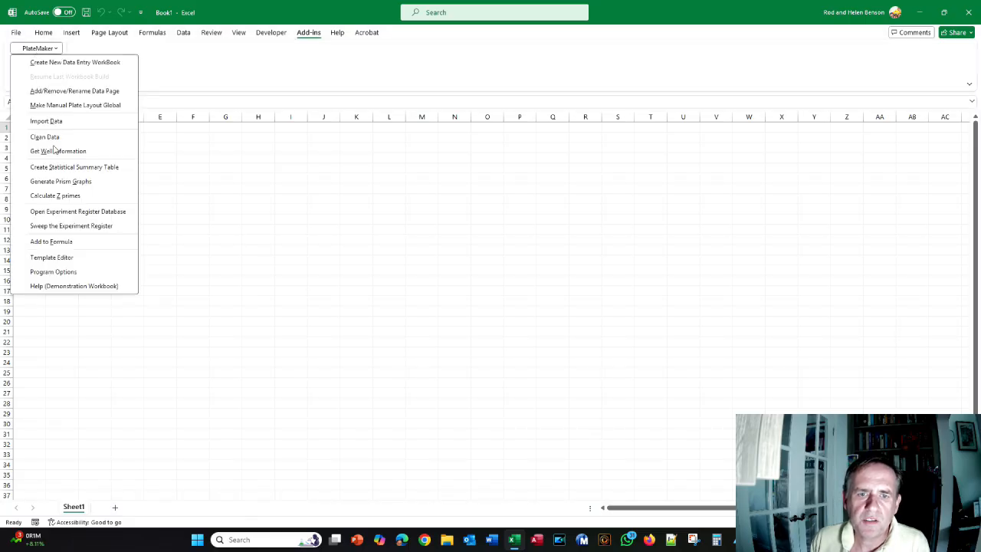
{"action": "left_click", "coordinate": [51, 265]}
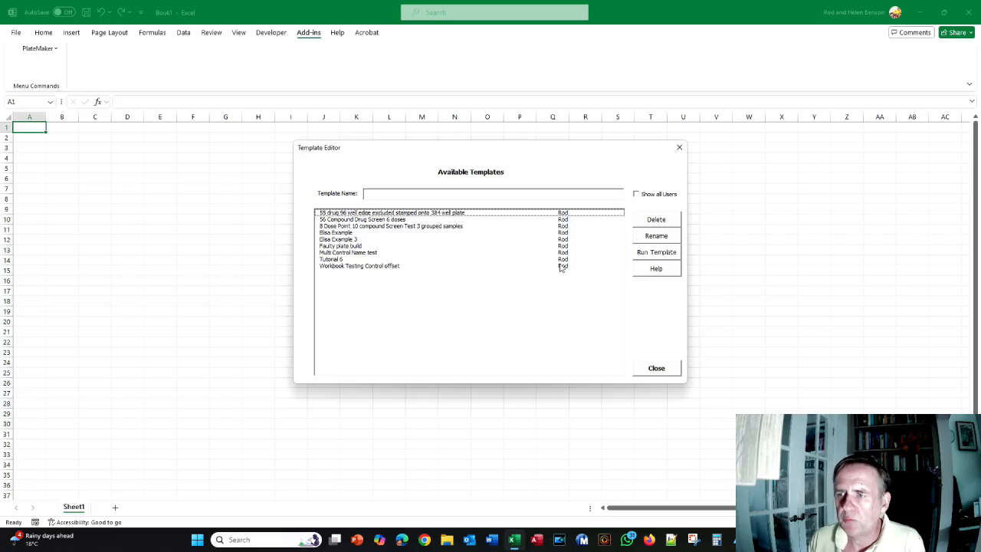
{"action": "left_click", "coordinate": [636, 195]}
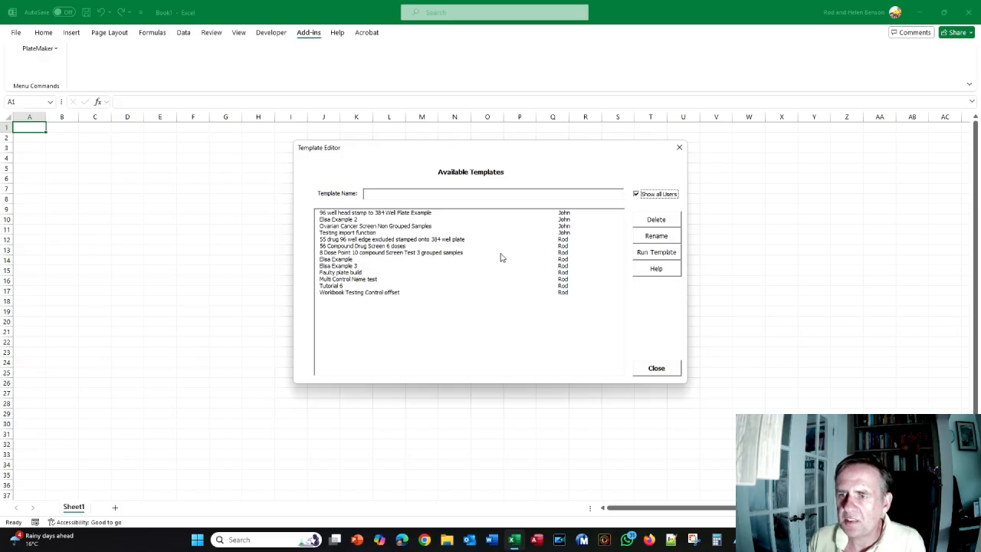
{"action": "left_click", "coordinate": [636, 195]}
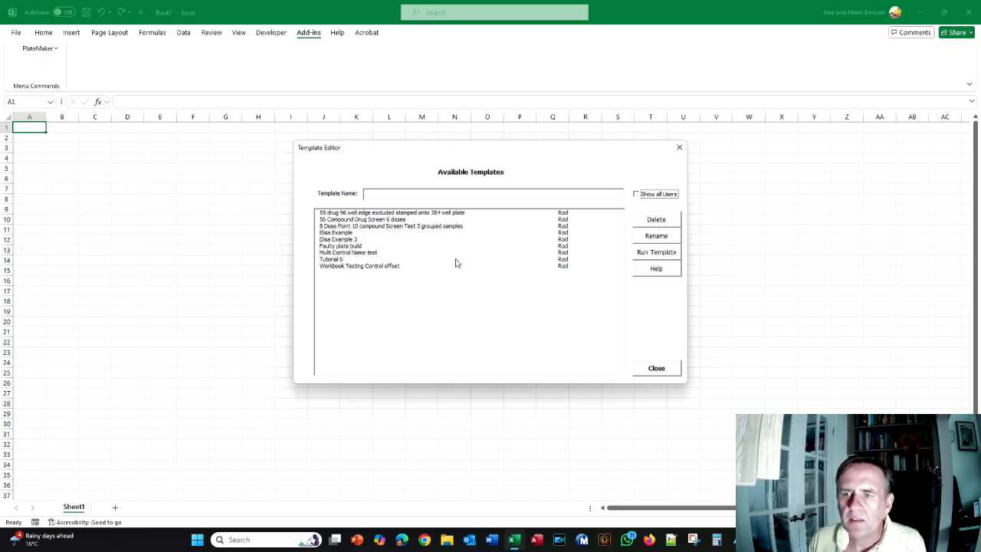
{"action": "left_click", "coordinate": [651, 368]}
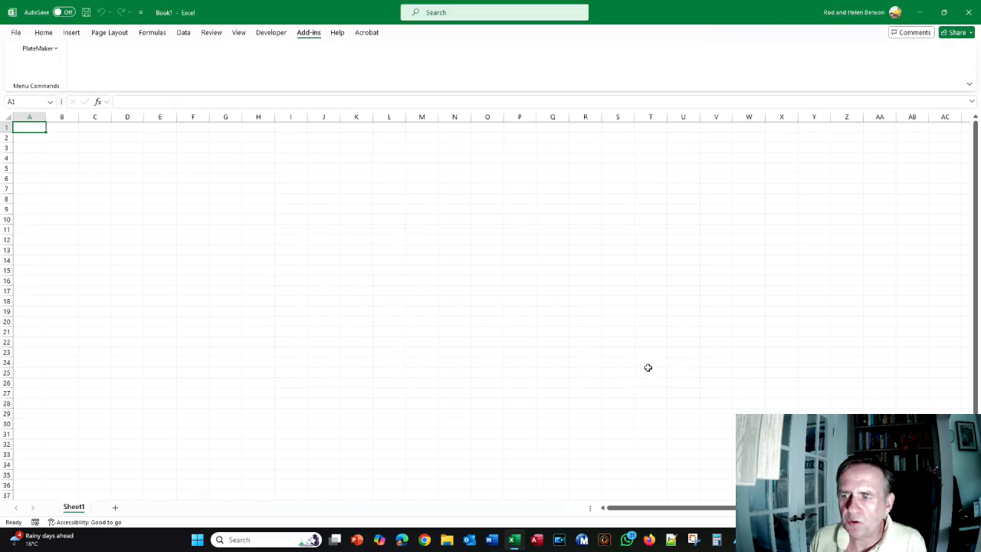
- Enable Tutorial Mode in the PlateMaker Wizard program options
{"action": "left_click", "coordinate": [34, 49]}
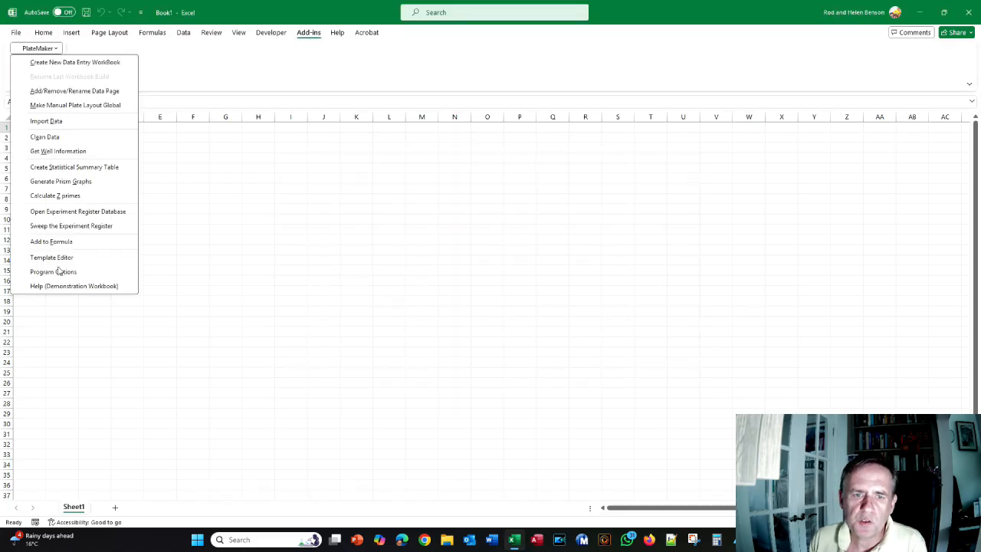
{"action": "left_click", "coordinate": [58, 272]}
{"action": "left_click", "coordinate": [652, 181]}
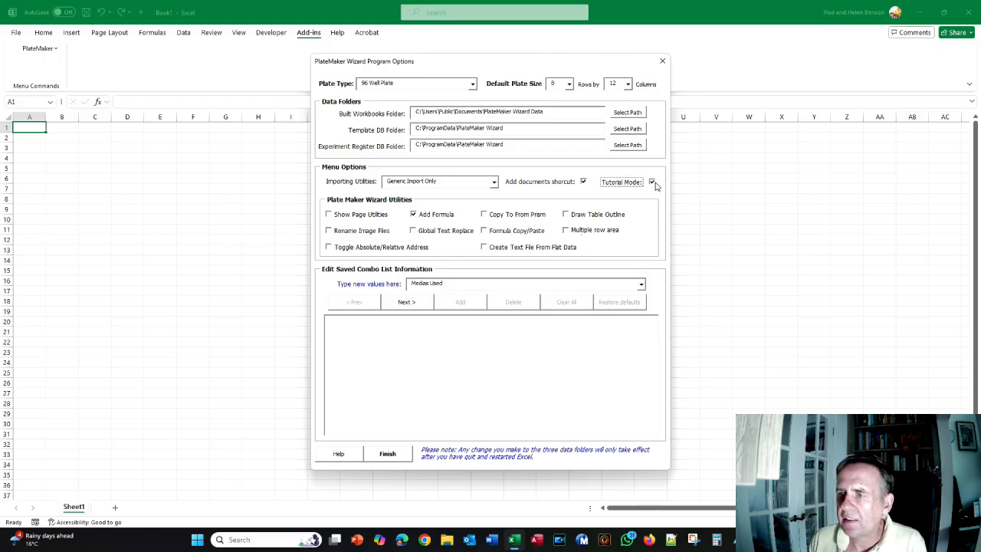
{"action": "left_click", "coordinate": [395, 456]}
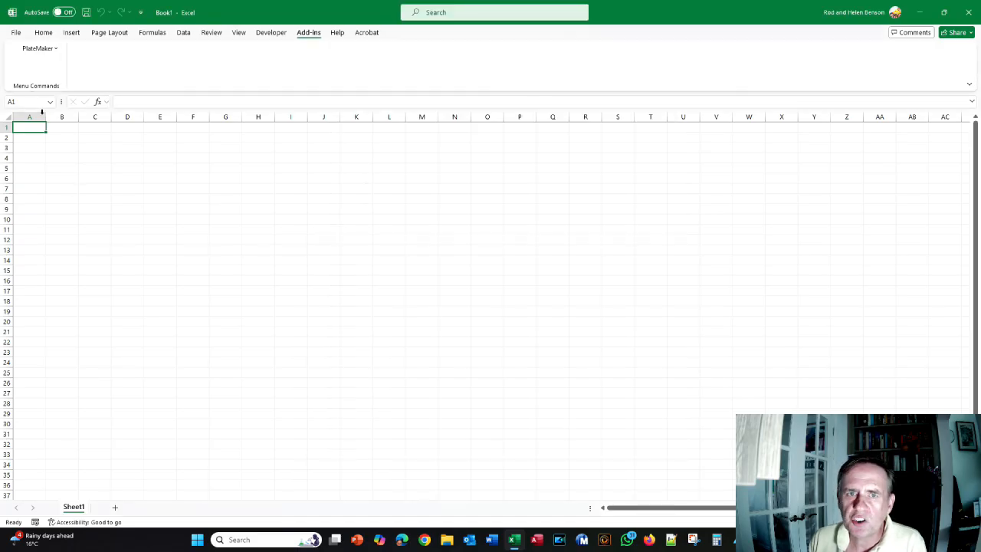
- Run the "Ovarian Cancer Screen Demonstration" tutorial template from the Template Editor to build a new container workbook
{"action": "left_click", "coordinate": [34, 49]}
{"action": "left_click", "coordinate": [51, 258]}
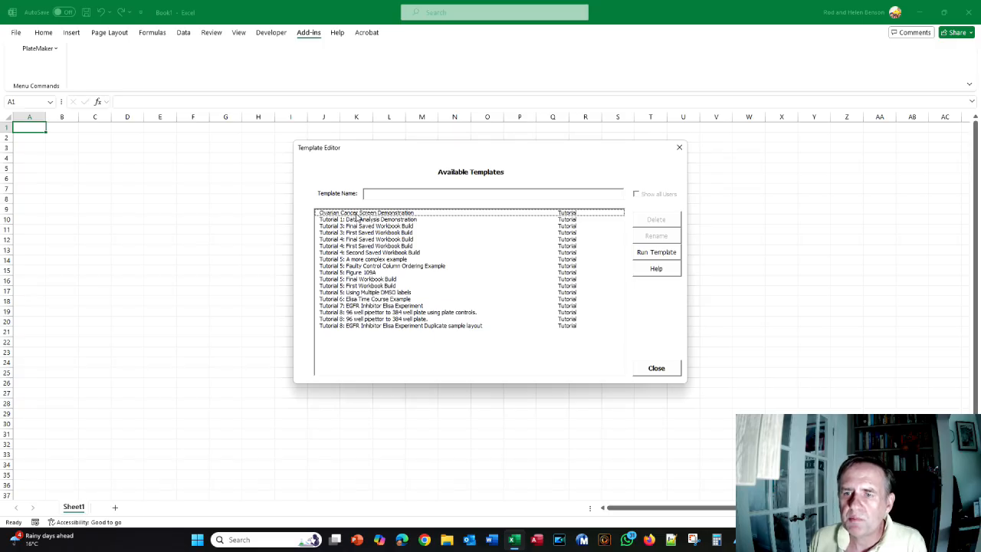
{"action": "left_click", "coordinate": [354, 214]}
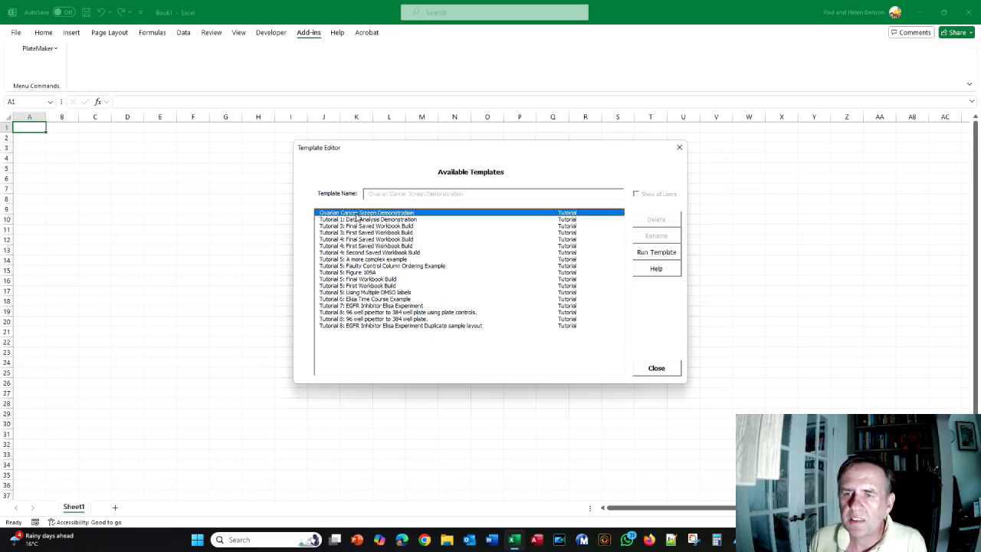
{"action": "left_click", "coordinate": [651, 255]}
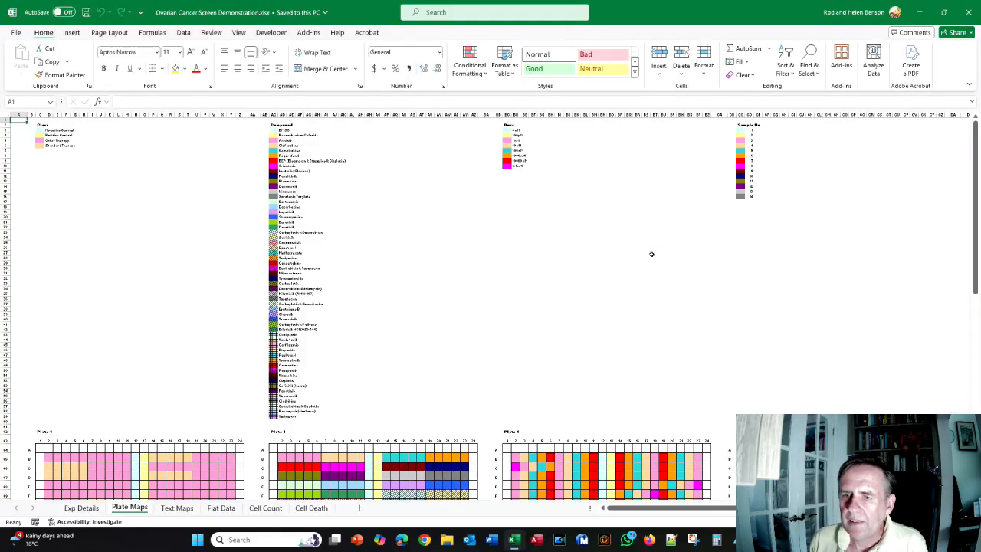
- Examine the plate maps for all plates in the new workbook and view its Cell Count worksheet
{"action": "scroll", "coordinate": [330, 201], "scroll_direction": "down", "scroll_amount": 20}
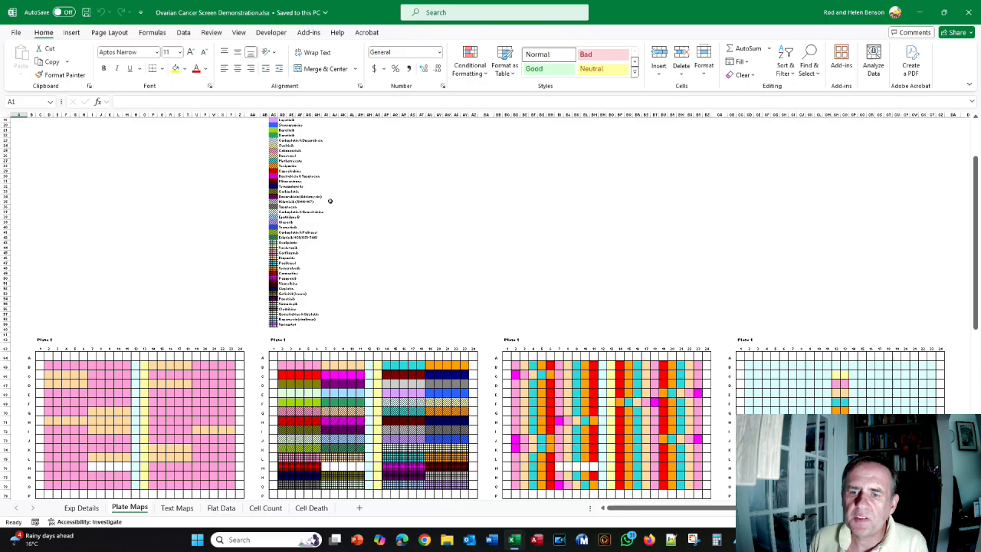
{"action": "scroll", "coordinate": [330, 200], "scroll_direction": "down", "scroll_amount": 6}
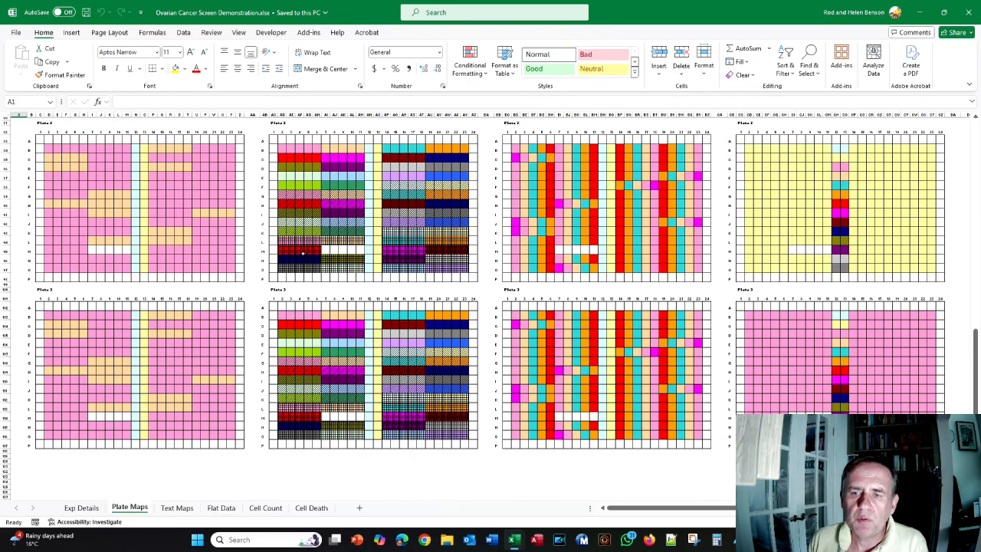
{"action": "scroll", "coordinate": [388, 132], "scroll_direction": "up", "scroll_amount": 12}
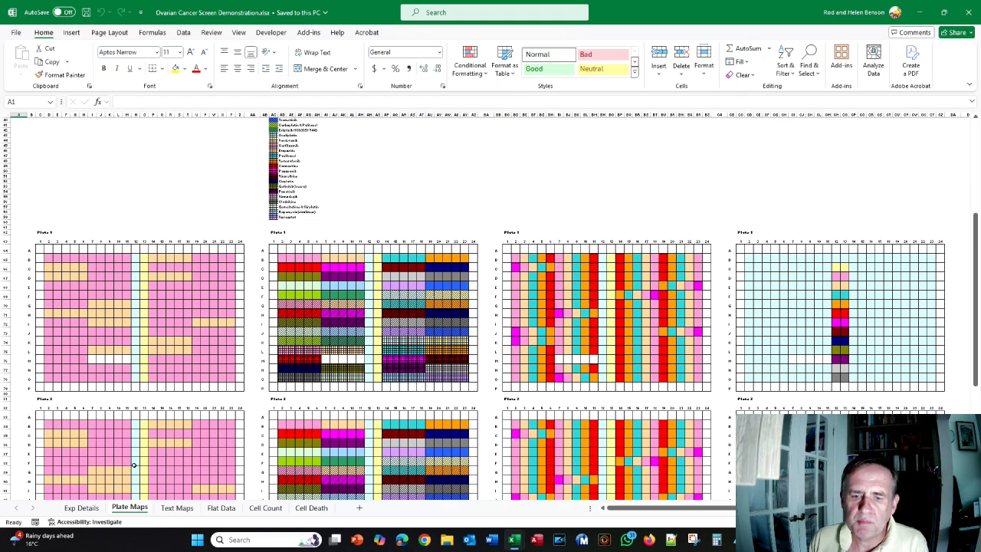
{"action": "left_click", "coordinate": [260, 508]}
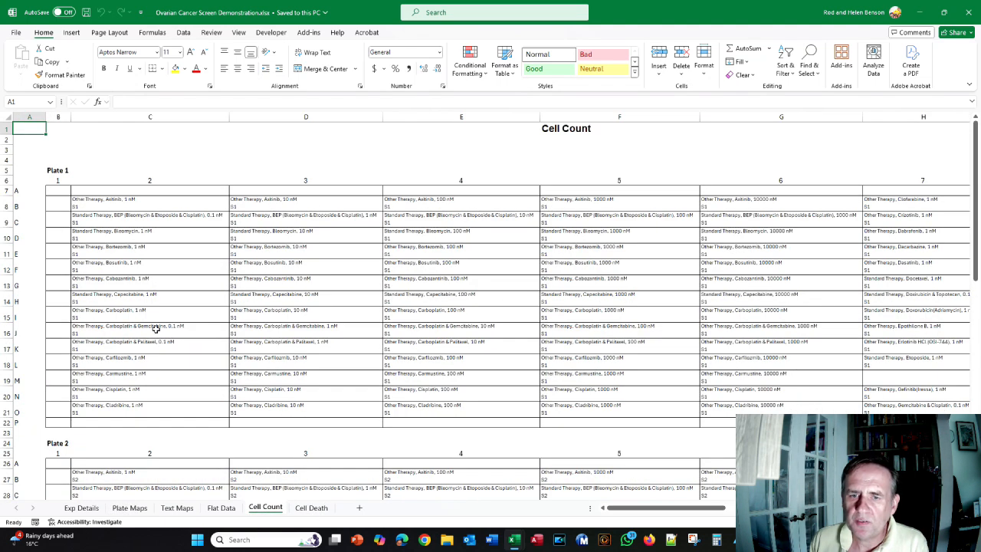
- Compare the Cell Death worksheet with the Cell Count worksheet and look through the PlateMaker commands
{"action": "left_click", "coordinate": [306, 509]}
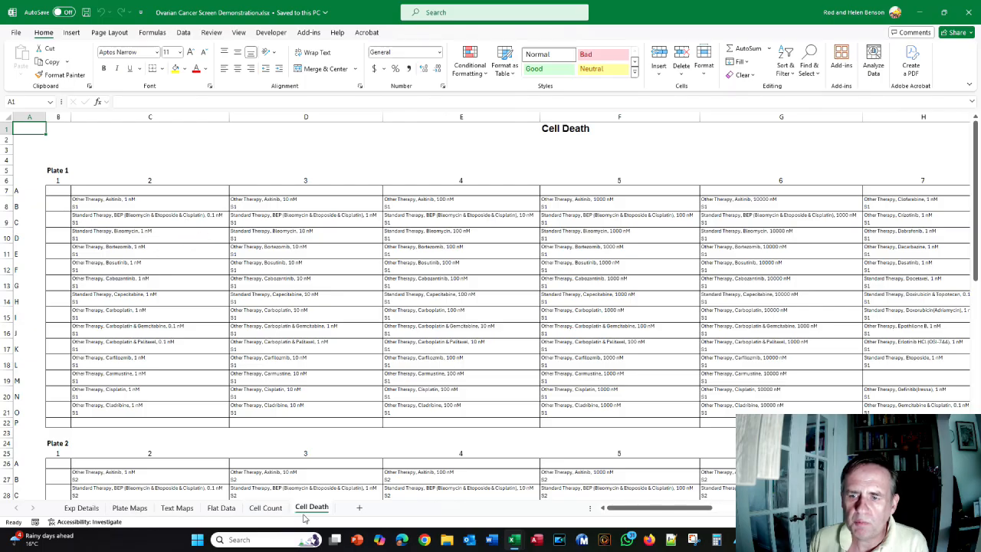
{"action": "left_click", "coordinate": [268, 509]}
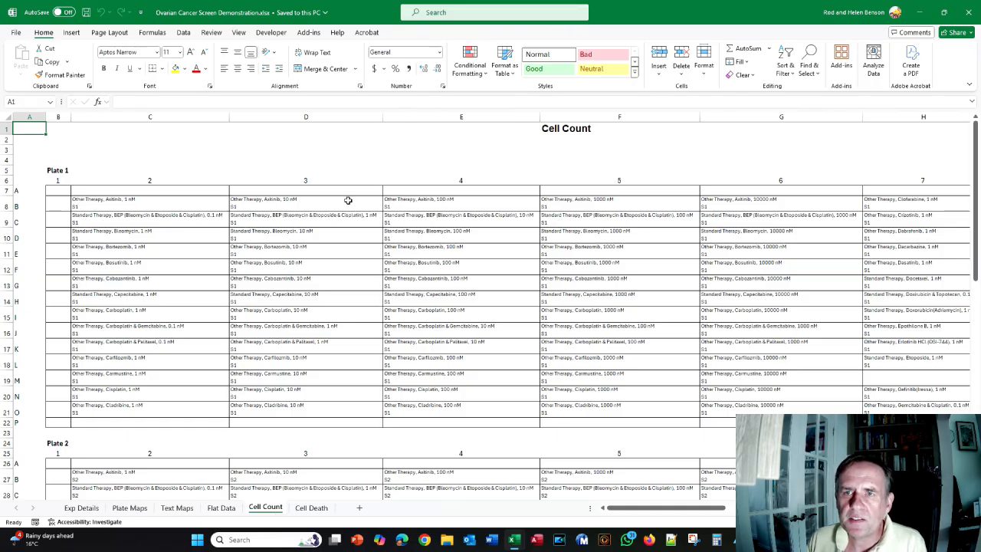
{"action": "left_click", "coordinate": [308, 32]}
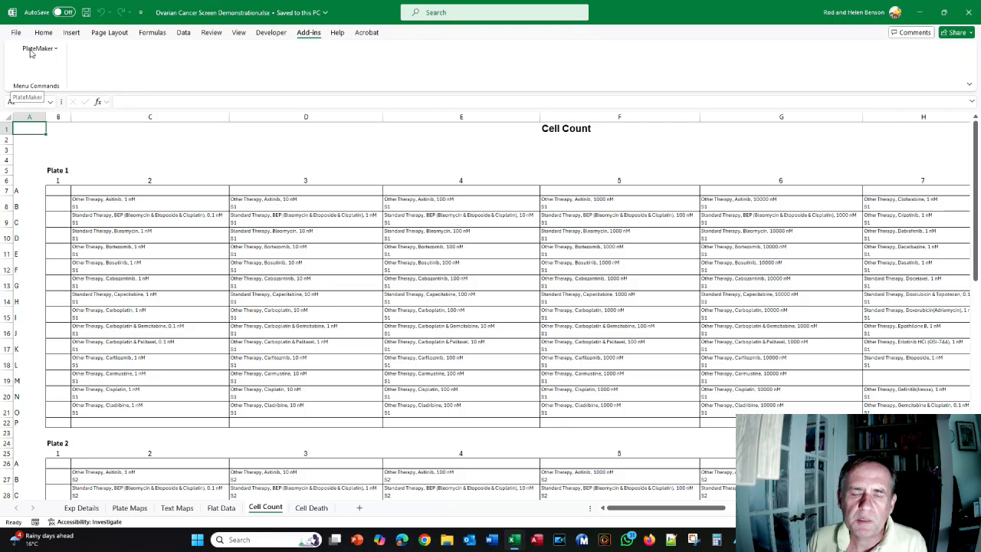
{"action": "left_click", "coordinate": [31, 51]}
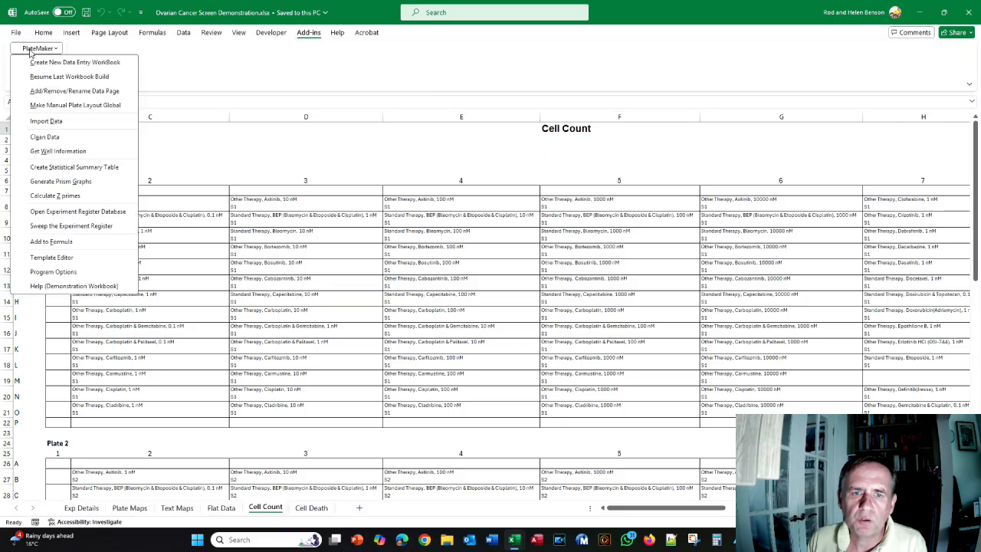
{"action": "left_click", "coordinate": [64, 260]}
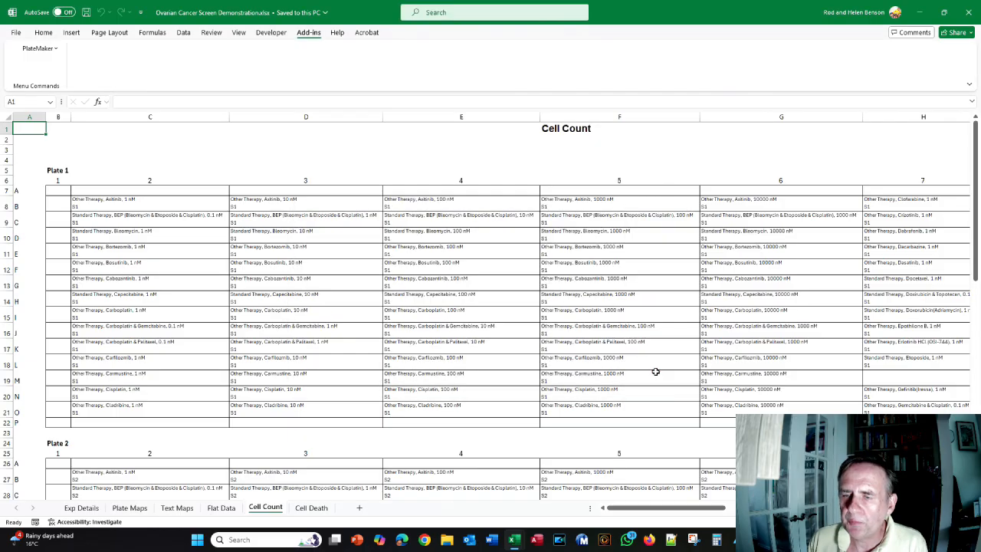
- Switch to the tutorial PDF and read sections 4.1.1 on data container worksheets and 4.1.2 on importing the data
{"action": "key", "text": "alt+Tab"}
{"action": "key", "text": "alt+Tab"}
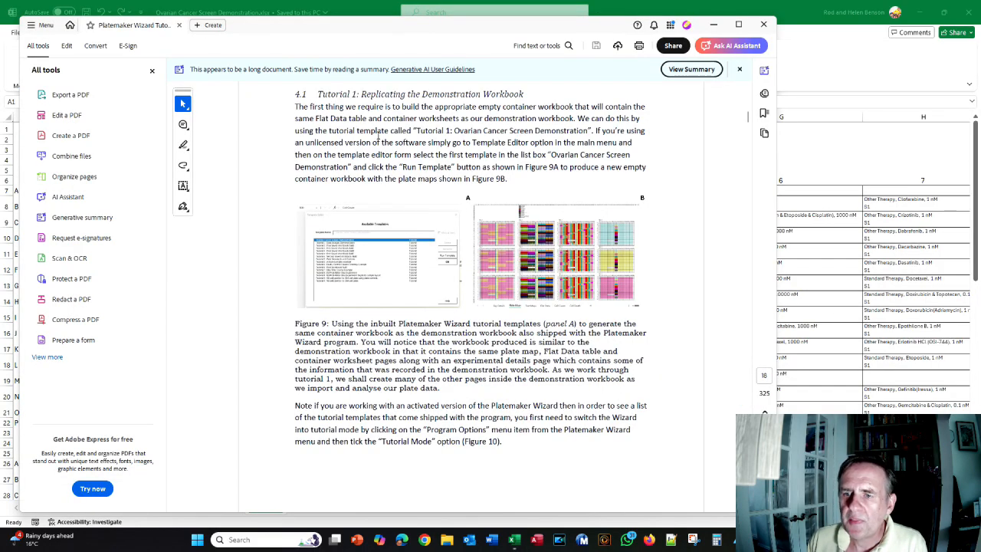
{"action": "scroll", "coordinate": [397, 118], "scroll_direction": "down", "scroll_amount": 8}
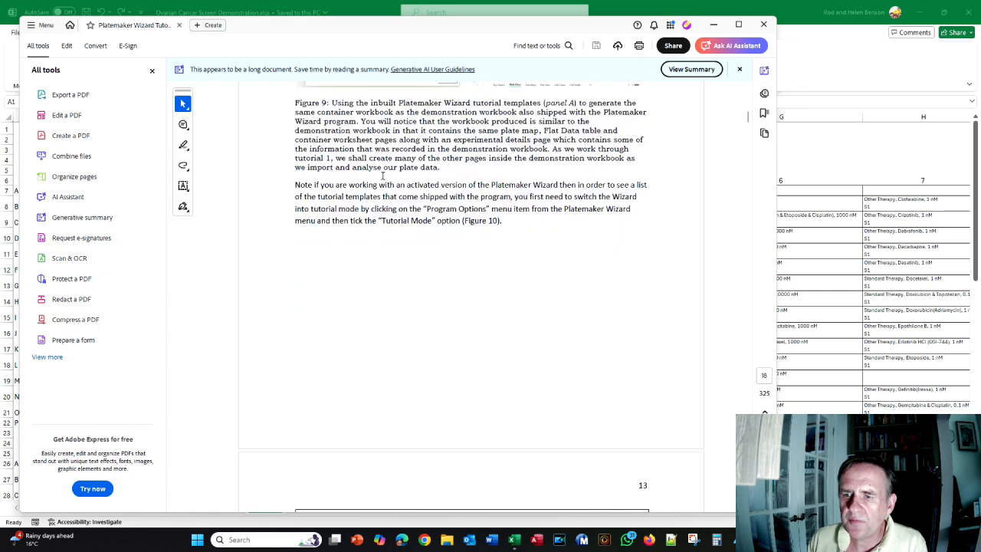
{"action": "scroll", "coordinate": [383, 179], "scroll_direction": "down", "scroll_amount": 3}
{"action": "scroll", "coordinate": [507, 246], "scroll_direction": "down", "scroll_amount": 1}
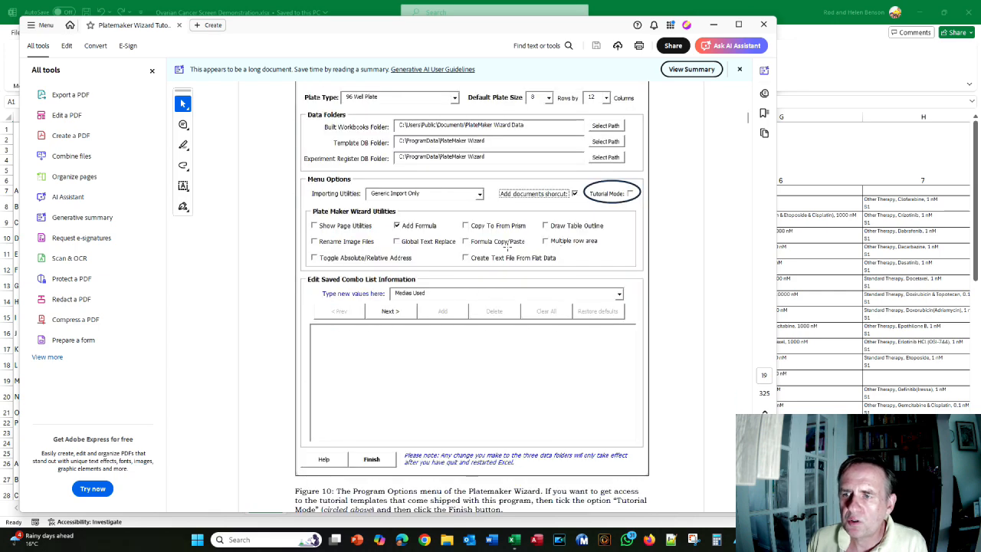
{"action": "scroll", "coordinate": [456, 162], "scroll_direction": "down", "scroll_amount": 6}
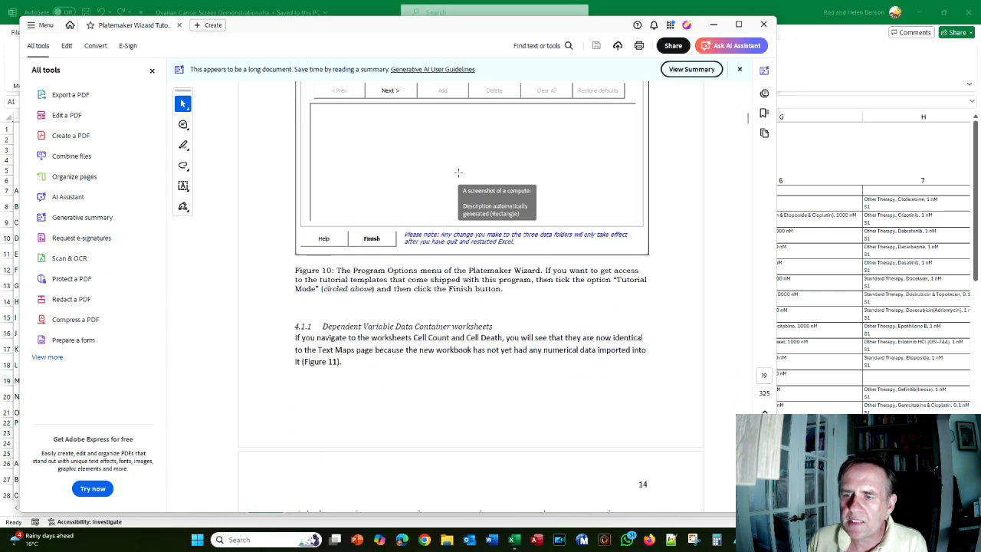
{"action": "scroll", "coordinate": [451, 252], "scroll_direction": "down", "scroll_amount": 5}
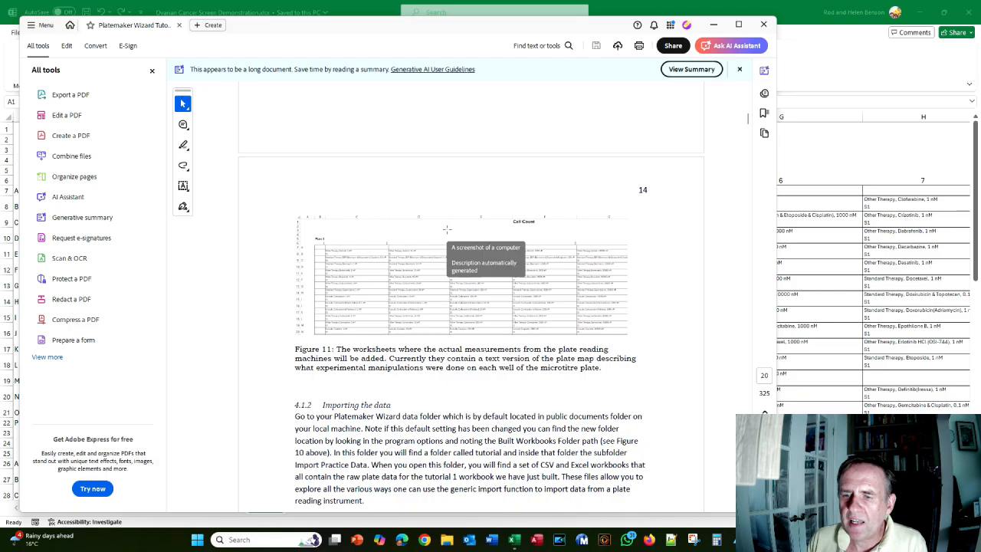
{"action": "scroll", "coordinate": [334, 319], "scroll_direction": "down", "scroll_amount": 2}
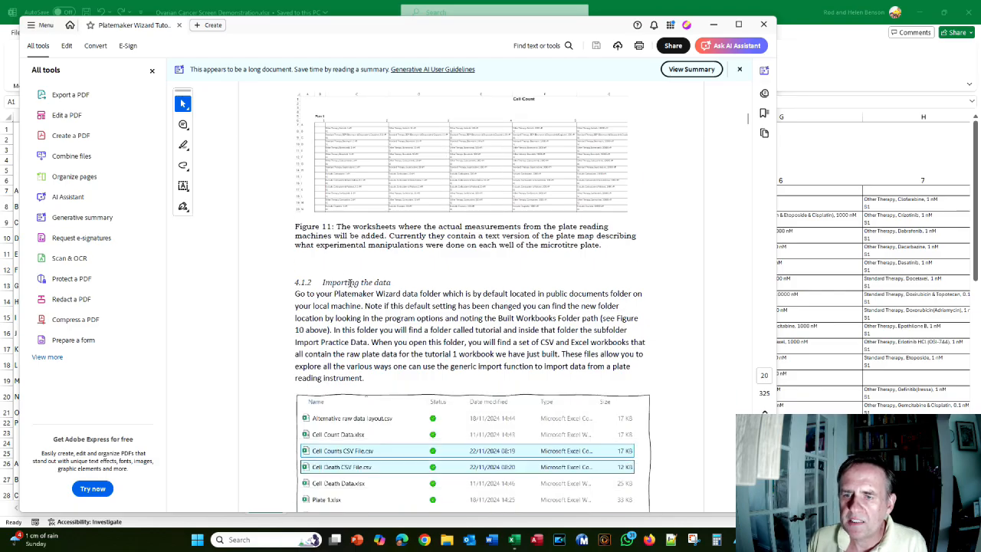
{"action": "scroll", "coordinate": [350, 284], "scroll_direction": "down", "scroll_amount": 2}
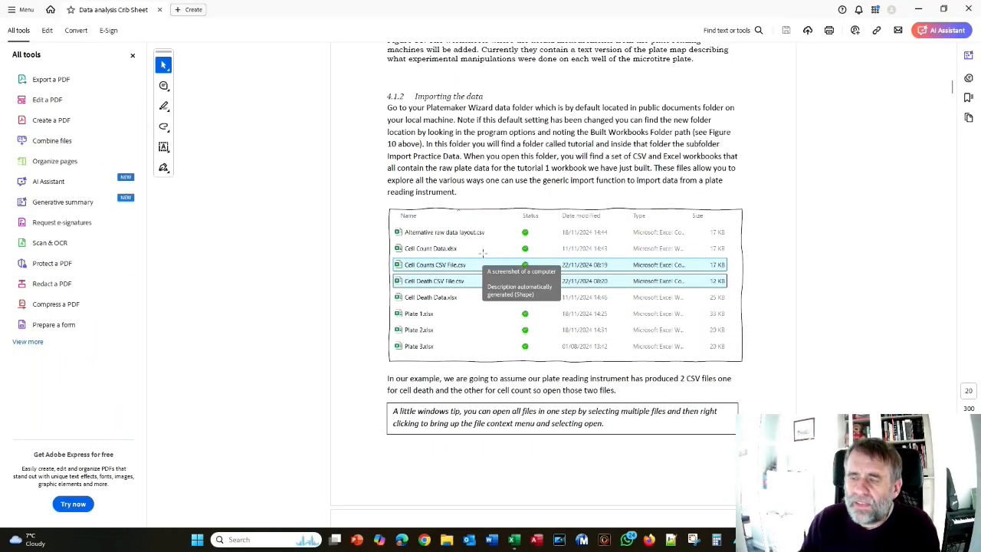
- Switch to File Explorer and open the PlateMaker Wizard Data folder through its shortcut in Documents
{"action": "left_click", "coordinate": [446, 542]}
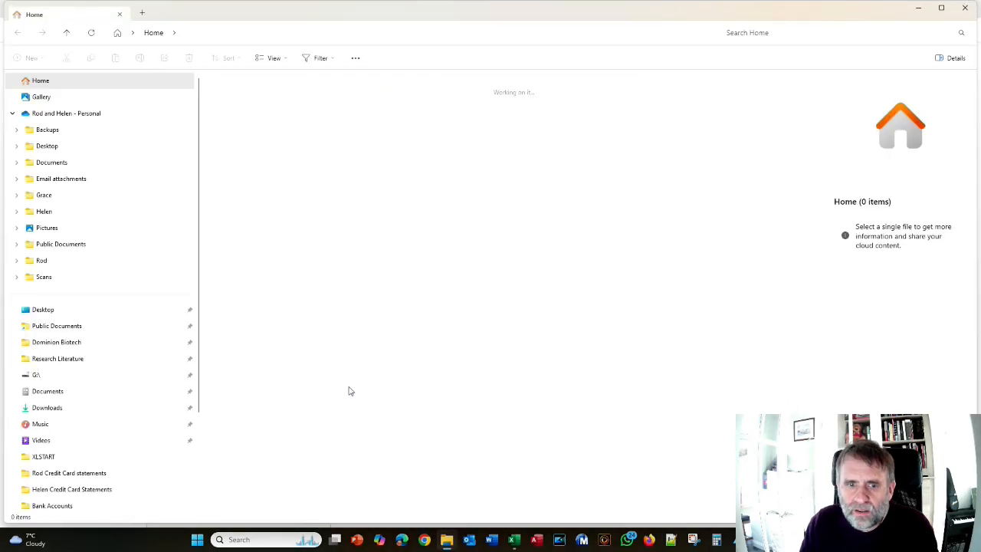
{"action": "left_click", "coordinate": [59, 393]}
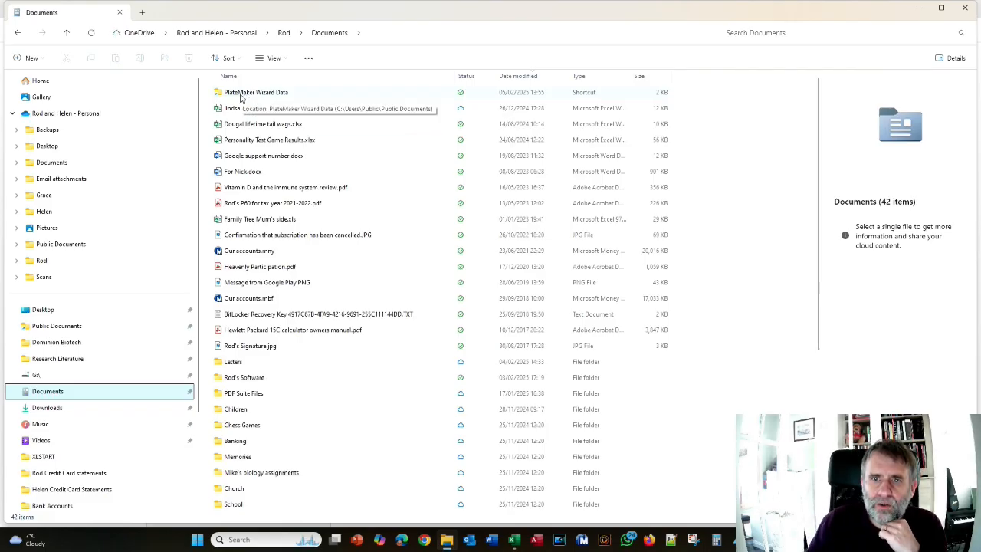
{"action": "double_click", "coordinate": [241, 94]}
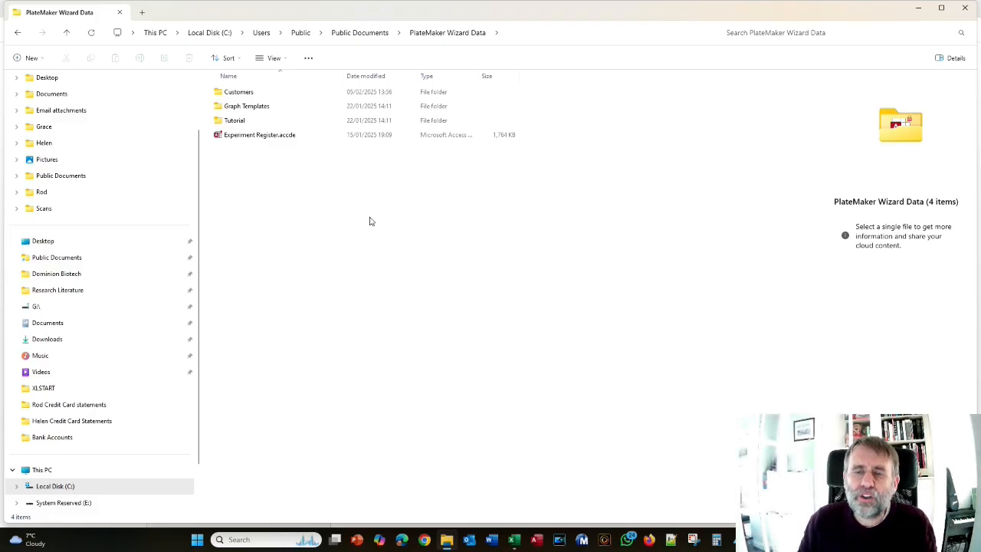
- Locate the newly built workbook by browsing Customers, Tutorials and the user's folder down to Ovarian Cancer Screen Demonstration
{"action": "double_click", "coordinate": [242, 95]}
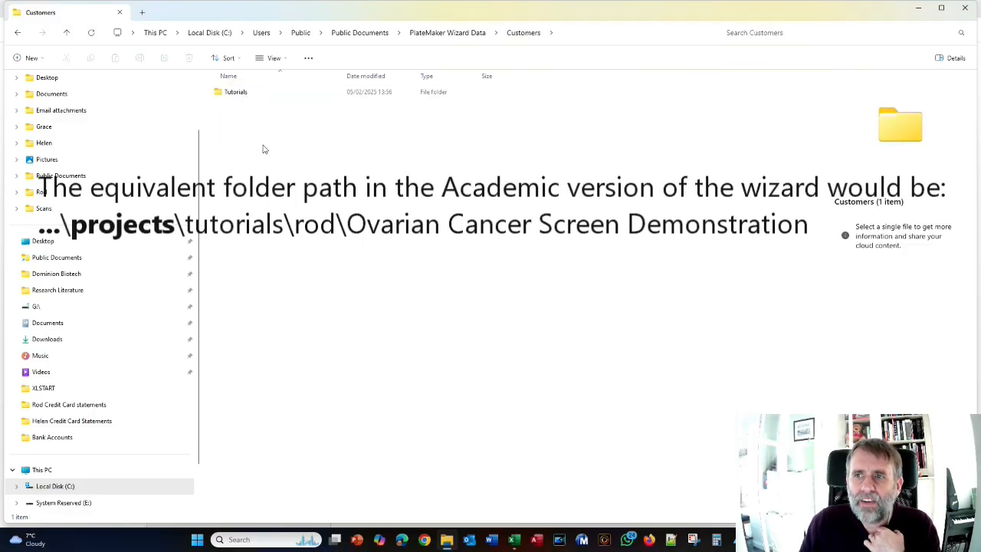
{"action": "double_click", "coordinate": [238, 95]}
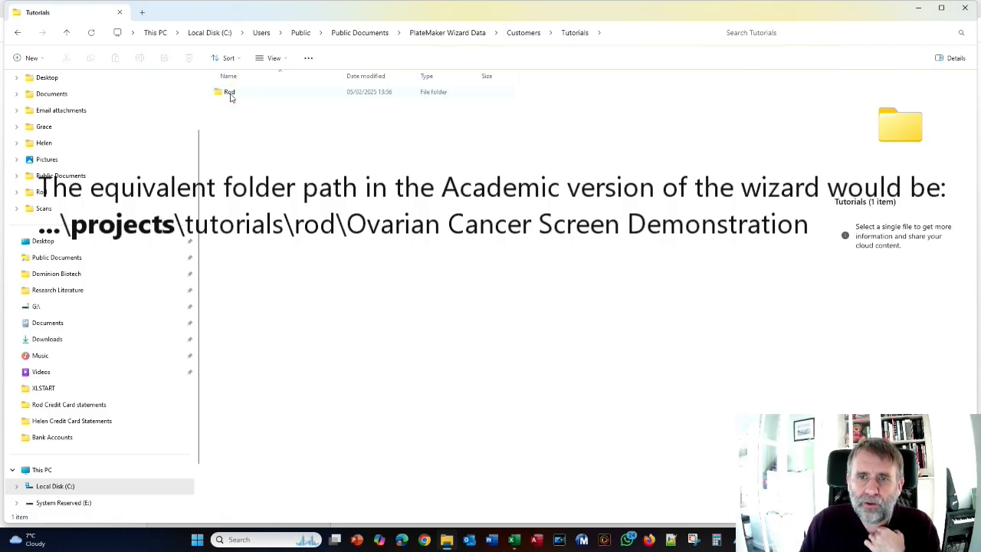
{"action": "double_click", "coordinate": [230, 94]}
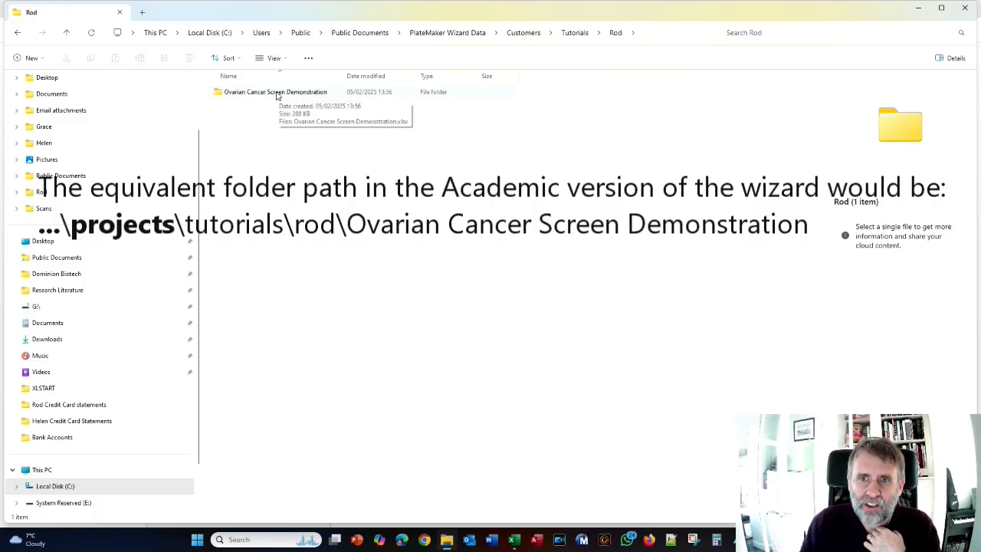
{"action": "double_click", "coordinate": [277, 95]}
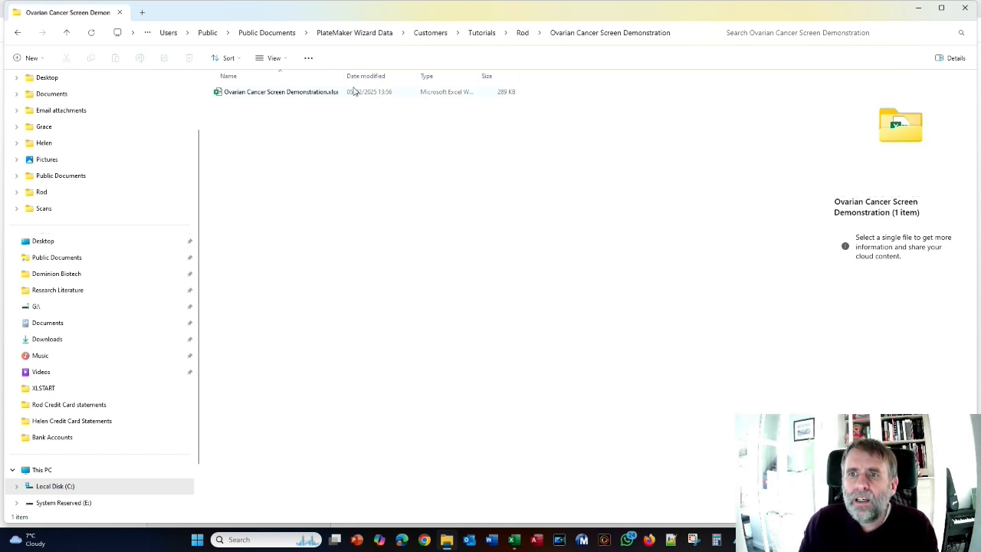
- Return to PlateMaker Wizard Data and open the Import Practice Data subfolder inside Tutorial
{"action": "left_click", "coordinate": [361, 34]}
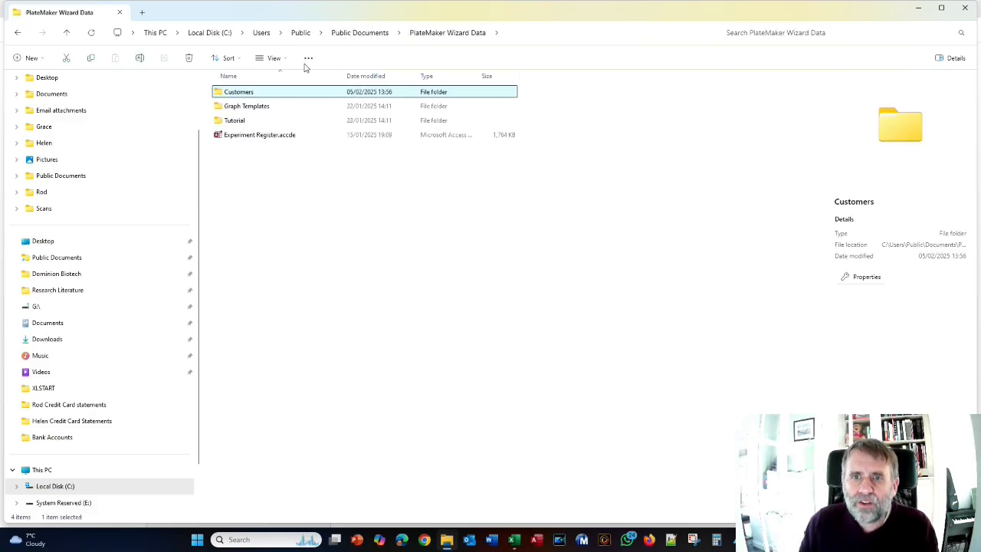
{"action": "double_click", "coordinate": [227, 122]}
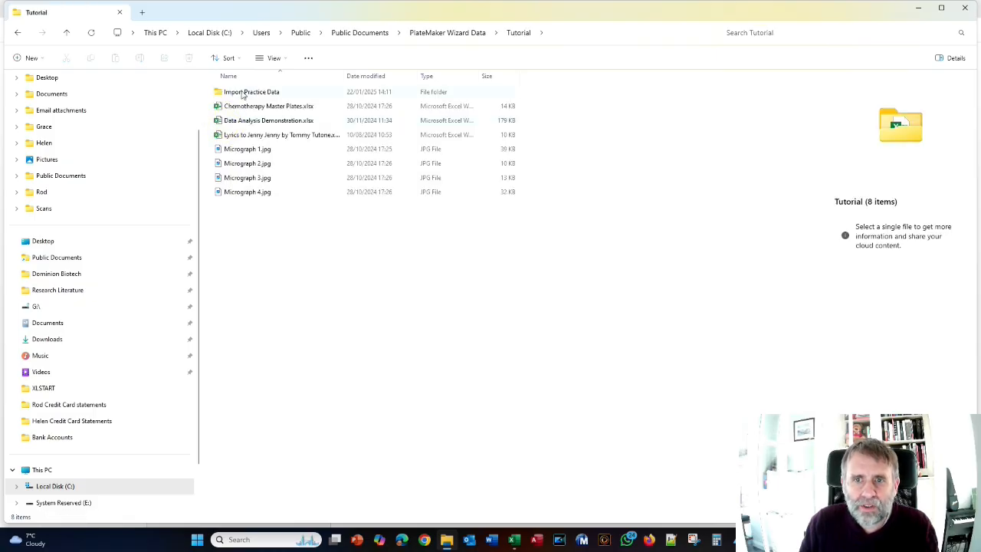
{"action": "double_click", "coordinate": [246, 93]}
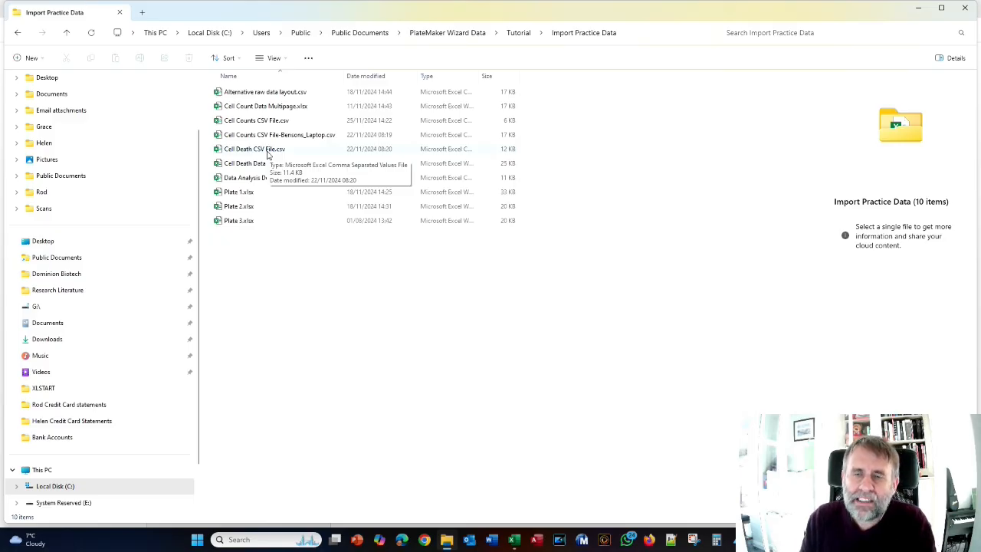
- Check the practice files against the PDF's file list and read its Import Data instructions, returning to the Import Practice Data folder
{"action": "key", "text": "alt+Tab"}
{"action": "key", "text": "alt+Tab"}
{"action": "key", "text": "Tab"}
{"action": "key", "text": "alt+Tab"}
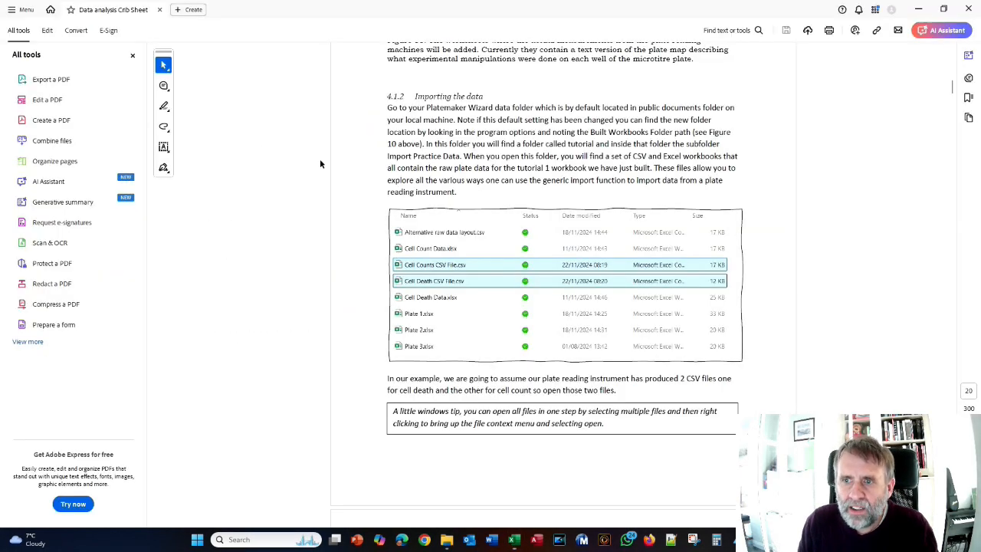
{"action": "key", "text": "alt+Tab"}
{"action": "key", "text": "Tab"}
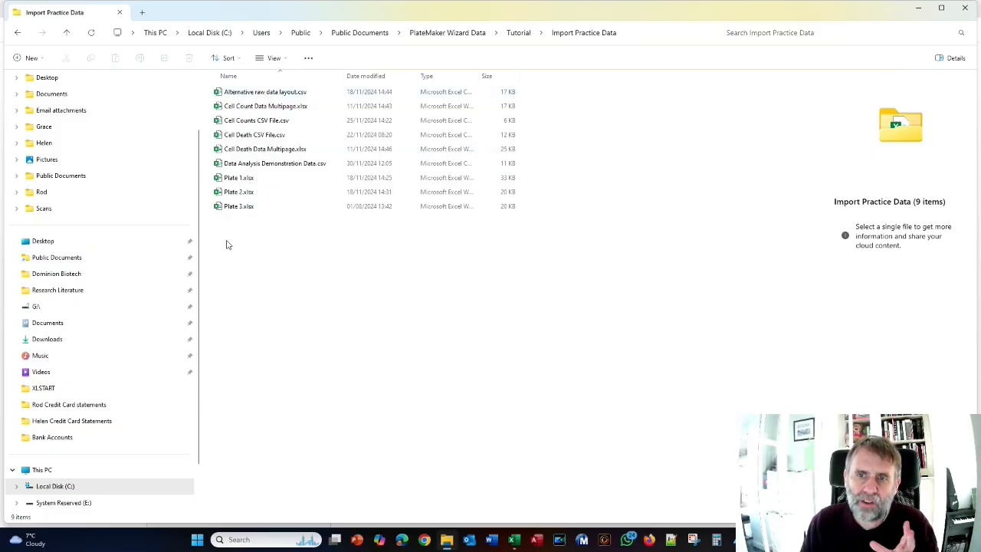
{"action": "key", "text": "alt+Tab"}
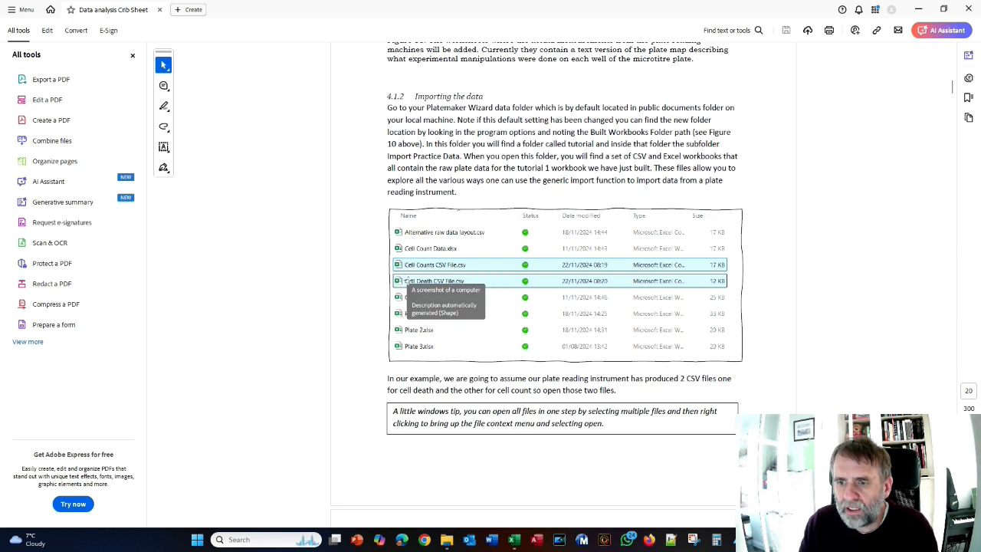
{"action": "key", "text": "alt+Tab"}
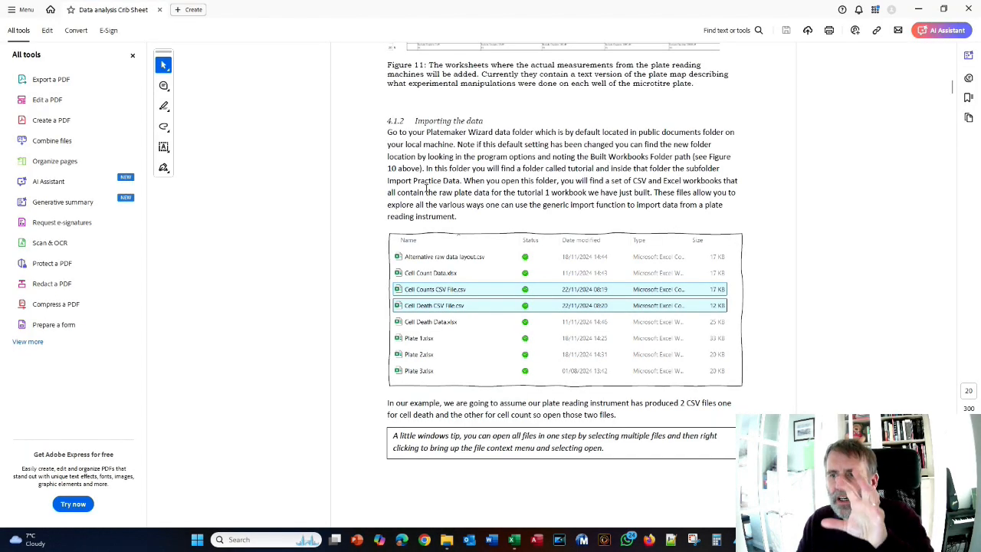
{"action": "scroll", "coordinate": [426, 189], "scroll_direction": "down", "scroll_amount": 5}
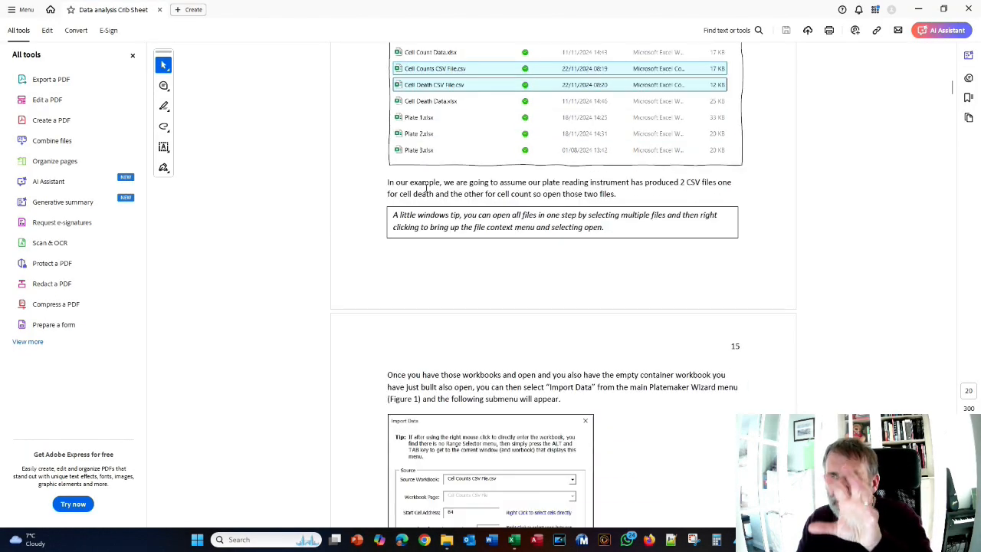
{"action": "scroll", "coordinate": [427, 191], "scroll_direction": "down", "scroll_amount": 2}
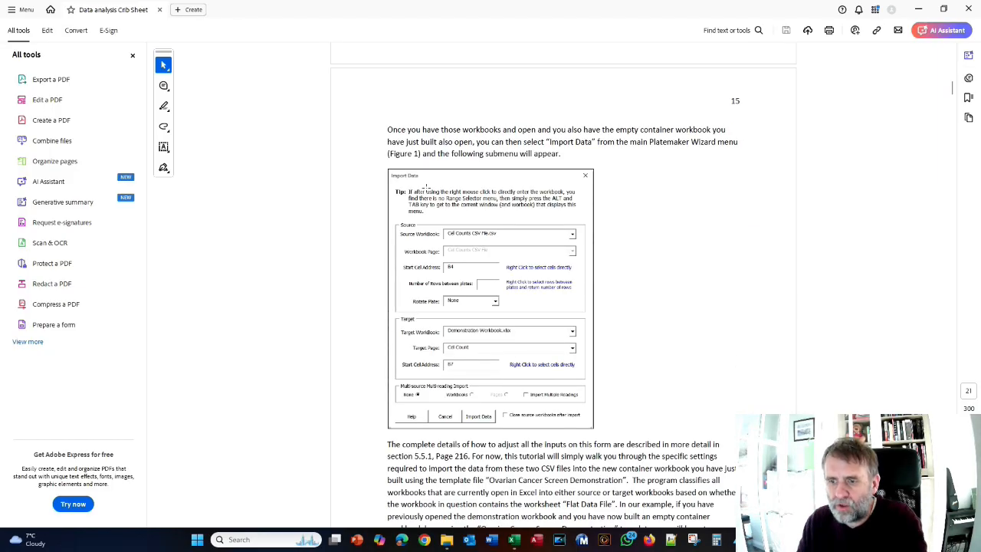
{"action": "scroll", "coordinate": [425, 188], "scroll_direction": "down", "scroll_amount": 2}
{"action": "key", "text": "alt+Tab"}
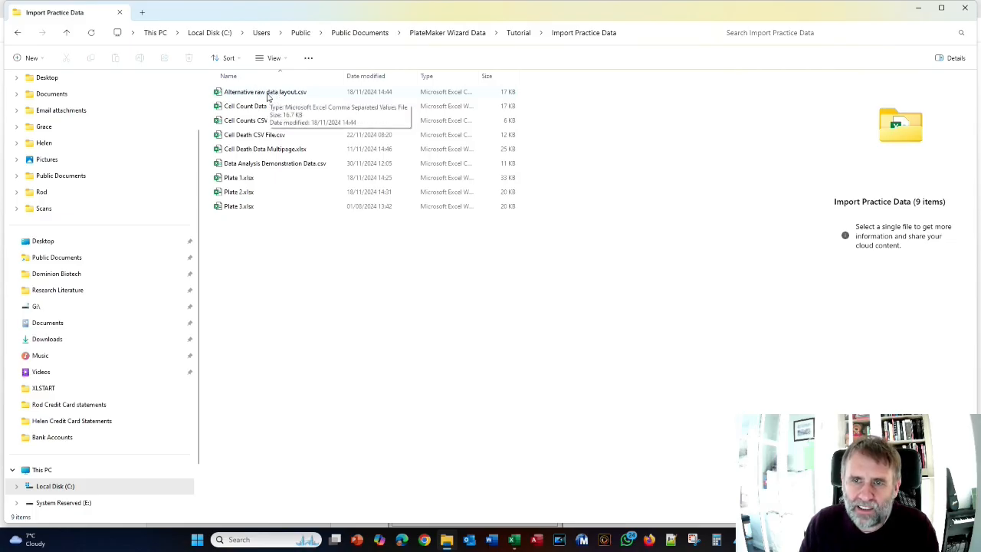
- Open "Alternative raw data layout.csv" in Excel and examine the layout of its Cell Count and Cell Death plates
{"action": "left_click", "coordinate": [268, 94]}
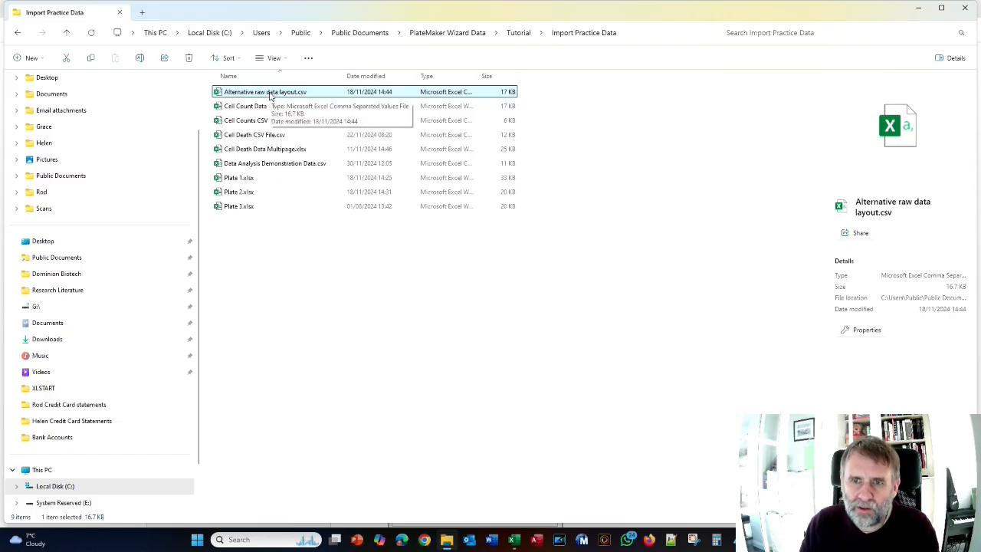
{"action": "double_click", "coordinate": [270, 93]}
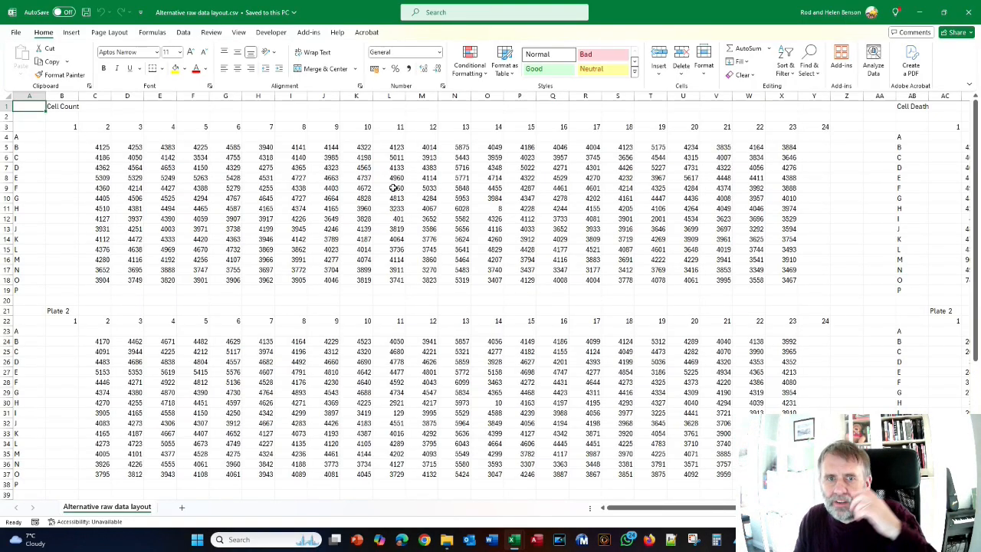
{"action": "scroll", "coordinate": [401, 201], "scroll_direction": "down", "scroll_amount": 10}
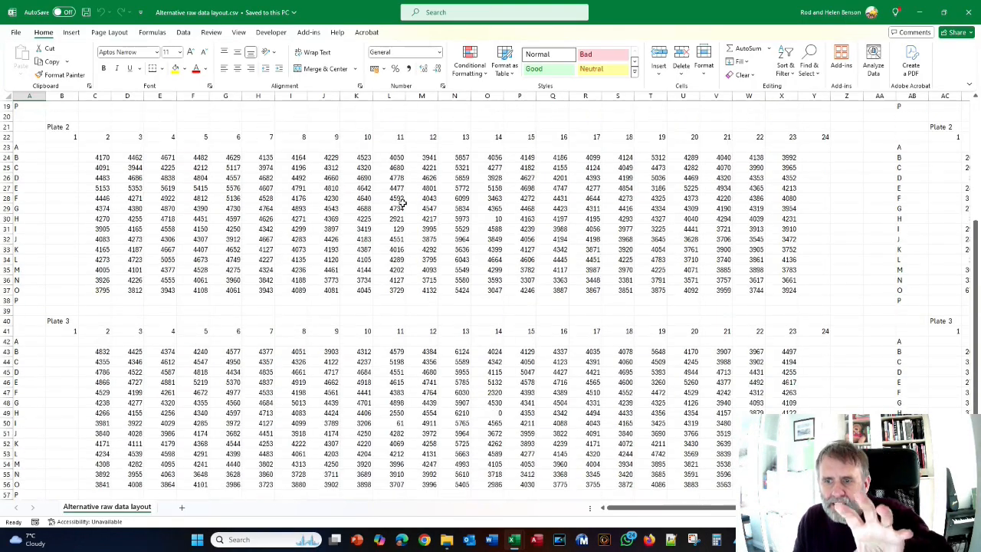
{"action": "scroll", "coordinate": [402, 206], "scroll_direction": "up", "scroll_amount": 10}
{"action": "scroll", "coordinate": [401, 207], "scroll_direction": "down", "scroll_amount": 7}
{"action": "scroll", "coordinate": [401, 206], "scroll_direction": "up", "scroll_amount": 7}
{"action": "left_click_drag", "start_coordinate": [612, 508], "coordinate": [402, 450]}
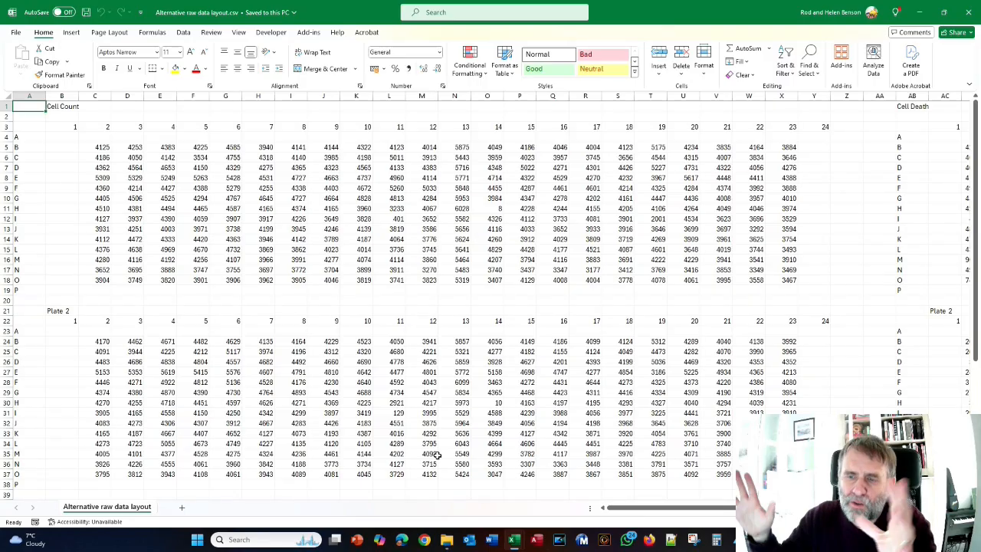
- Open the PlateMaker Import Data form for the raw data workbook
{"action": "left_click", "coordinate": [309, 36]}
{"action": "left_click", "coordinate": [24, 49]}
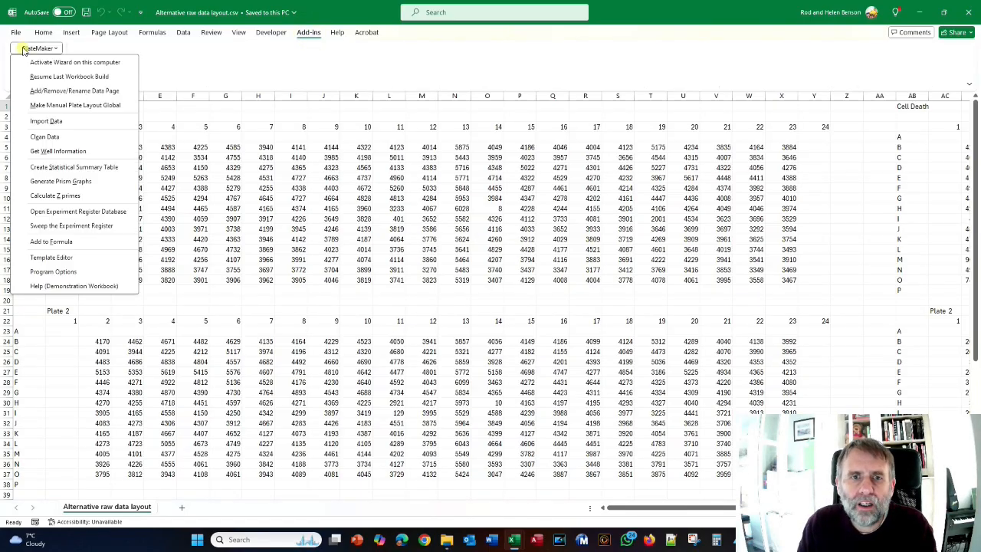
{"action": "left_click", "coordinate": [75, 121]}
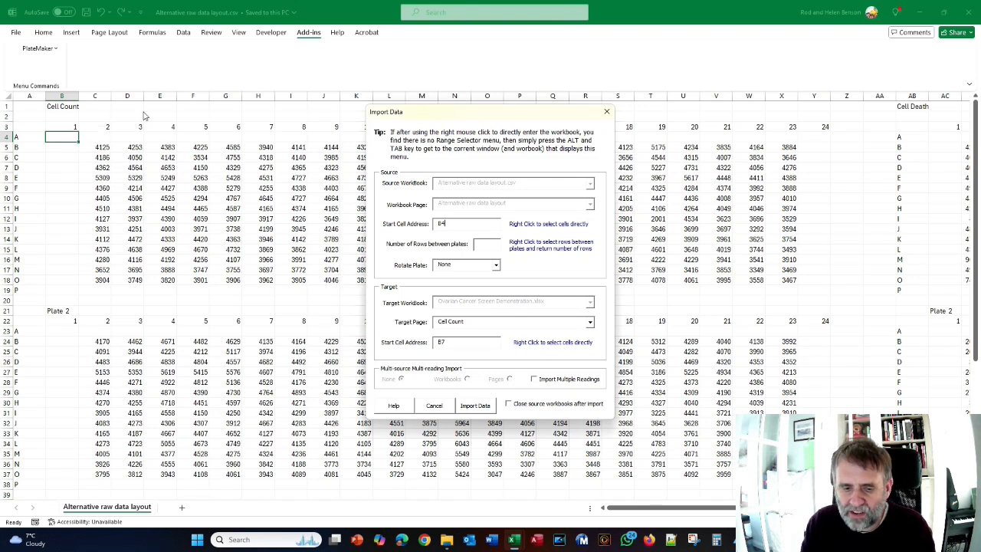
- Try B2 and E2 as the source start cell address, restoring it to B4
{"action": "left_click", "coordinate": [61, 116]}
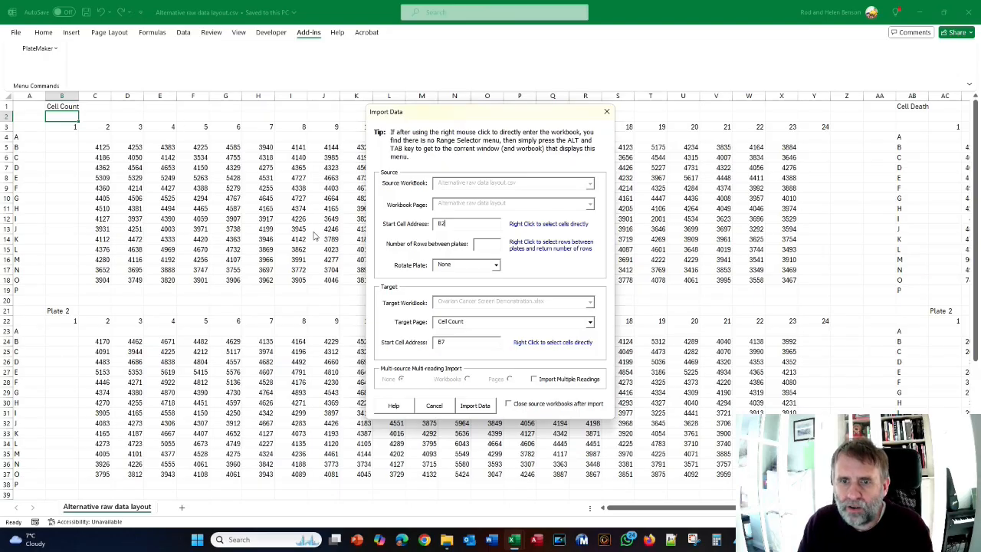
{"action": "left_click", "coordinate": [441, 223]}
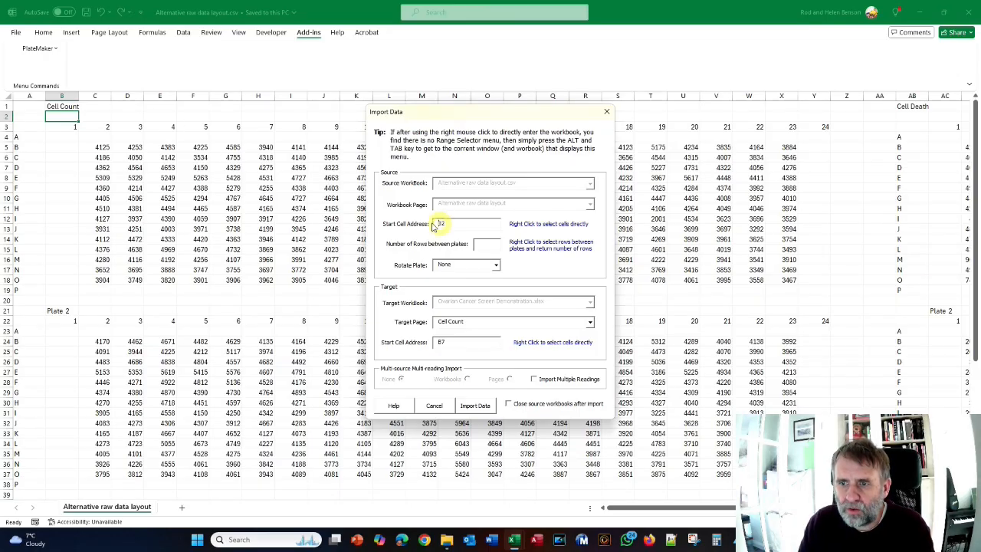
{"action": "left_click_drag", "start_coordinate": [436, 224], "coordinate": [444, 222]}
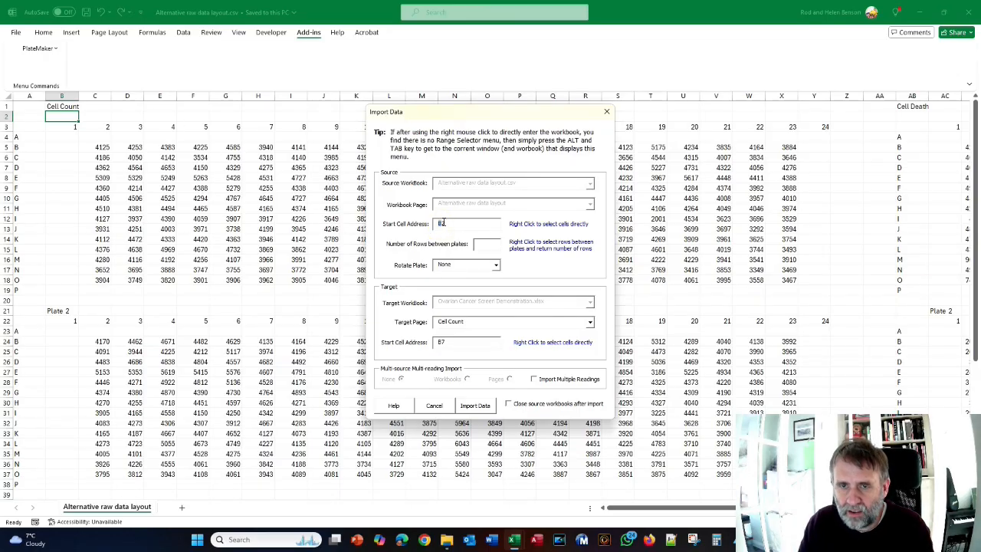
{"action": "type", "text": "E2"}
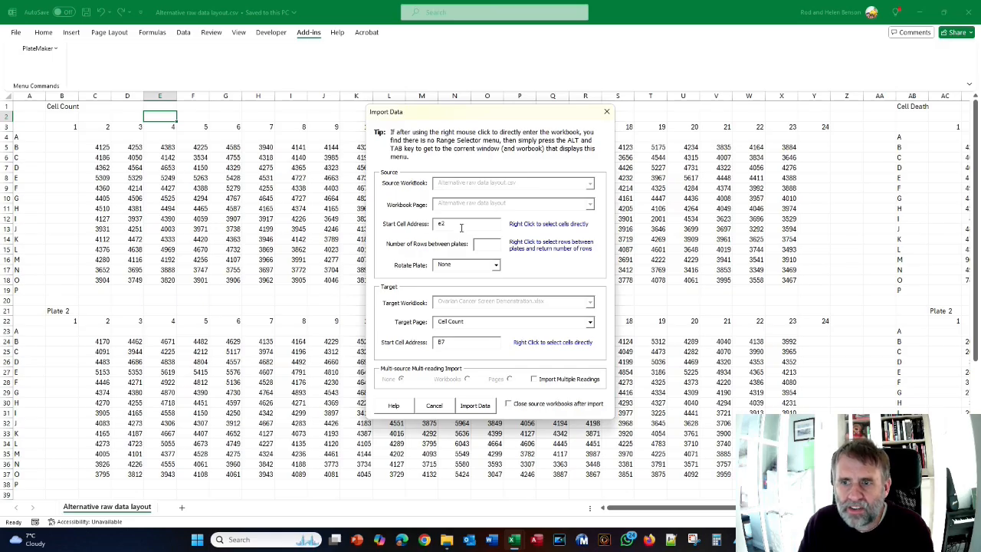
{"action": "double_click", "coordinate": [440, 224]}
{"action": "type", "text": "B4"}
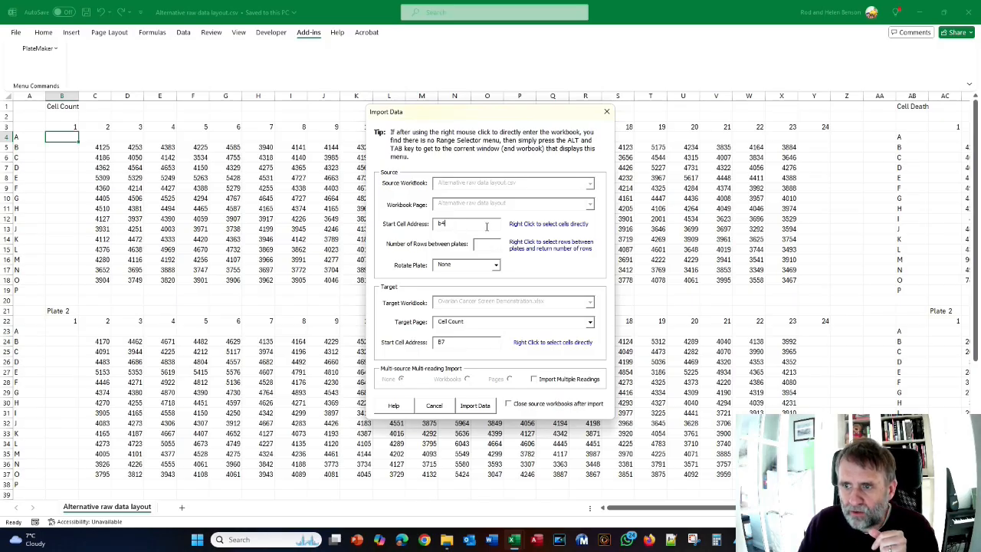
- Try picking cell H10 directly on the raw data sheet as the source start cell
{"action": "right_click", "coordinate": [455, 223]}
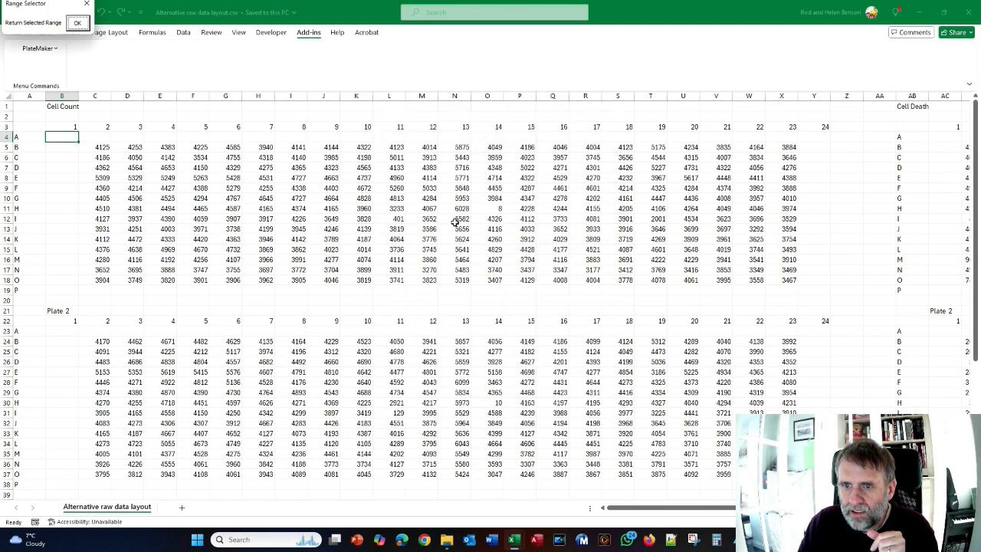
{"action": "left_click", "coordinate": [265, 198]}
{"action": "left_click", "coordinate": [78, 23]}
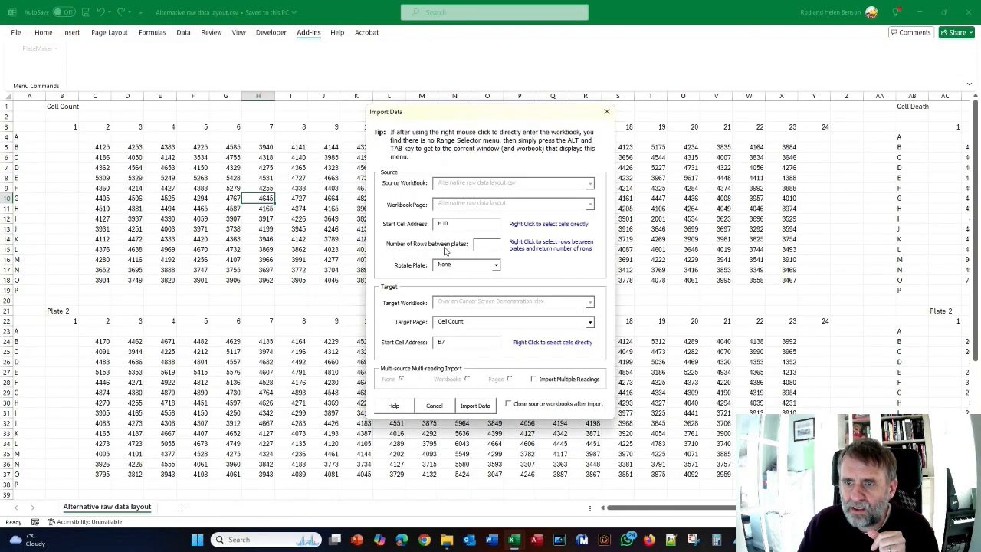
- Set the source start cell address to B4 and return rows 20 to 22 as the 3 rows between plates
{"action": "double_click", "coordinate": [449, 225]}
{"action": "type", "text": "B4"}
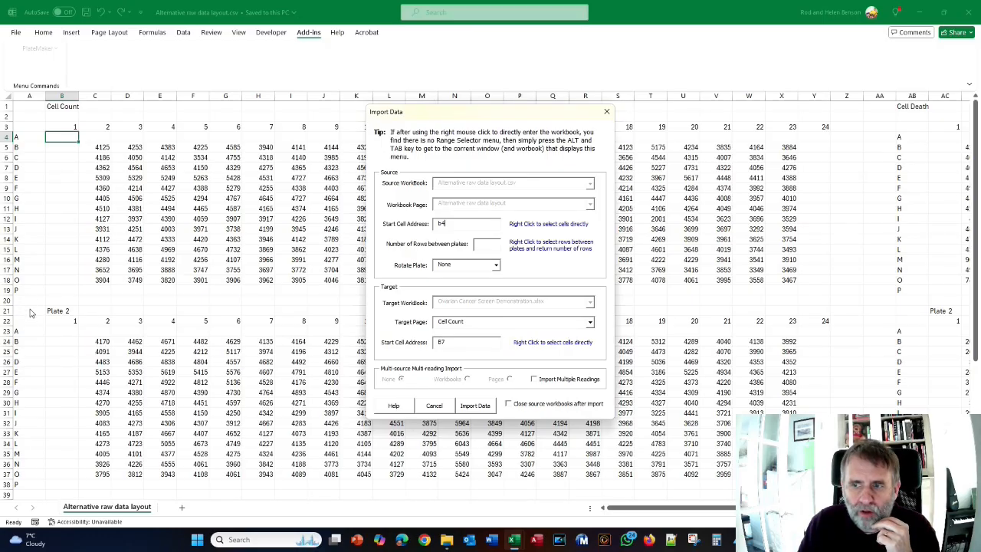
{"action": "left_click", "coordinate": [485, 243]}
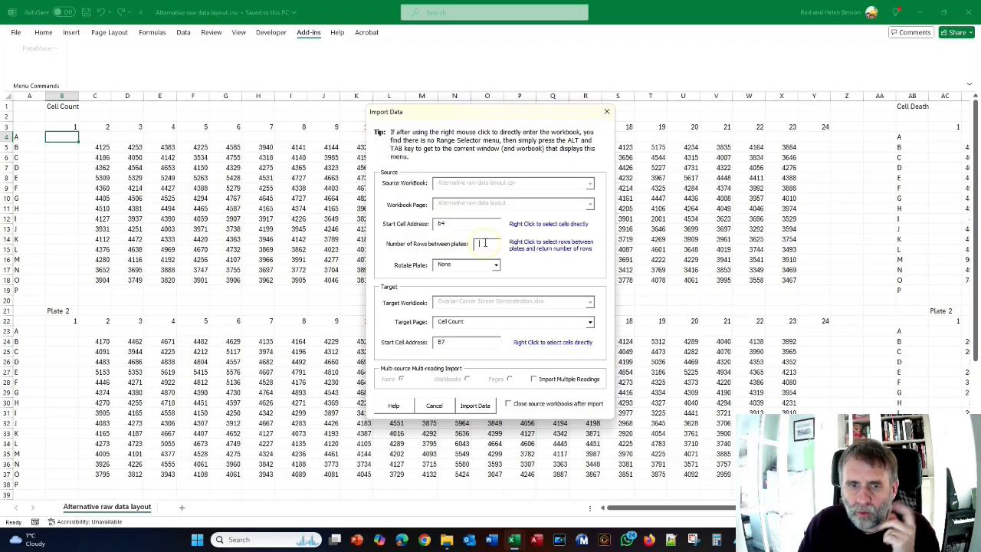
{"action": "right_click", "coordinate": [485, 243]}
{"action": "left_click_drag", "start_coordinate": [28, 297], "coordinate": [14, 320]}
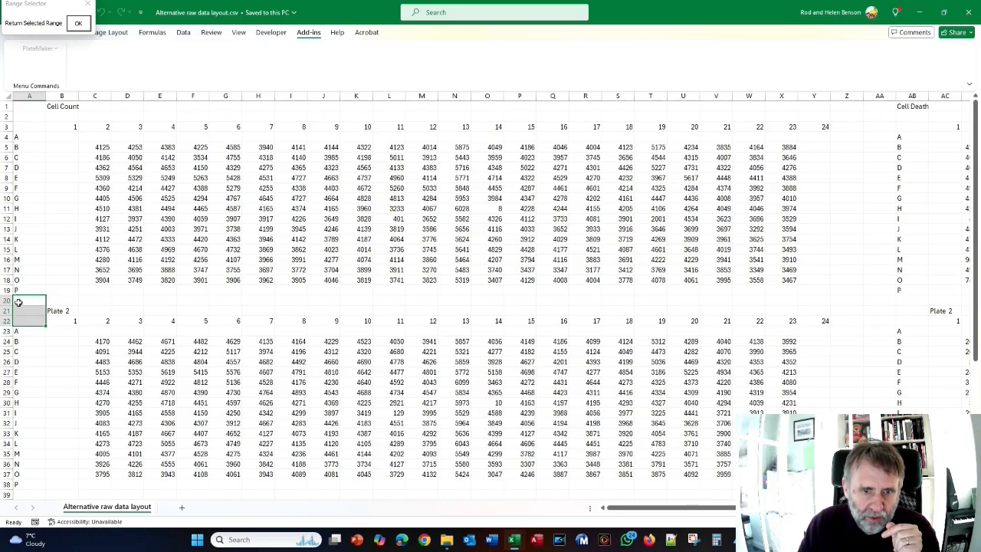
{"action": "left_click", "coordinate": [79, 23]}
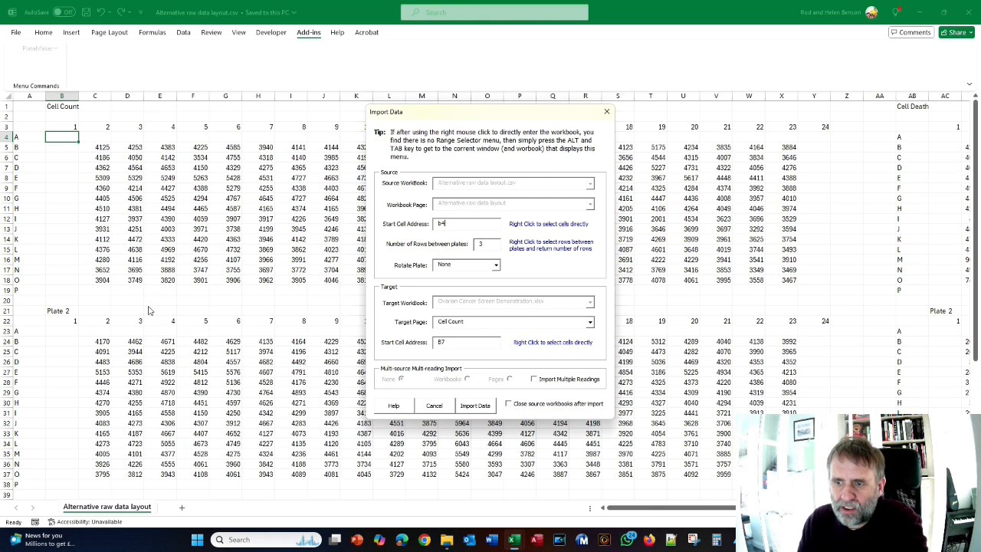
- Enable importing multiple readings spread across plate arrays, adding Cell Count at B4 and Cell Death at AC4
{"action": "left_click", "coordinate": [534, 380]}
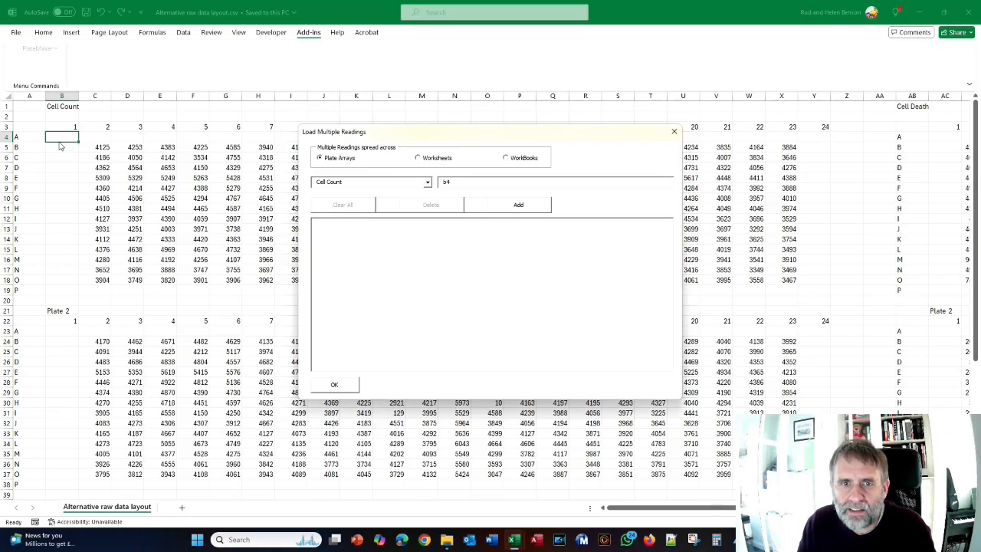
{"action": "left_click", "coordinate": [519, 205]}
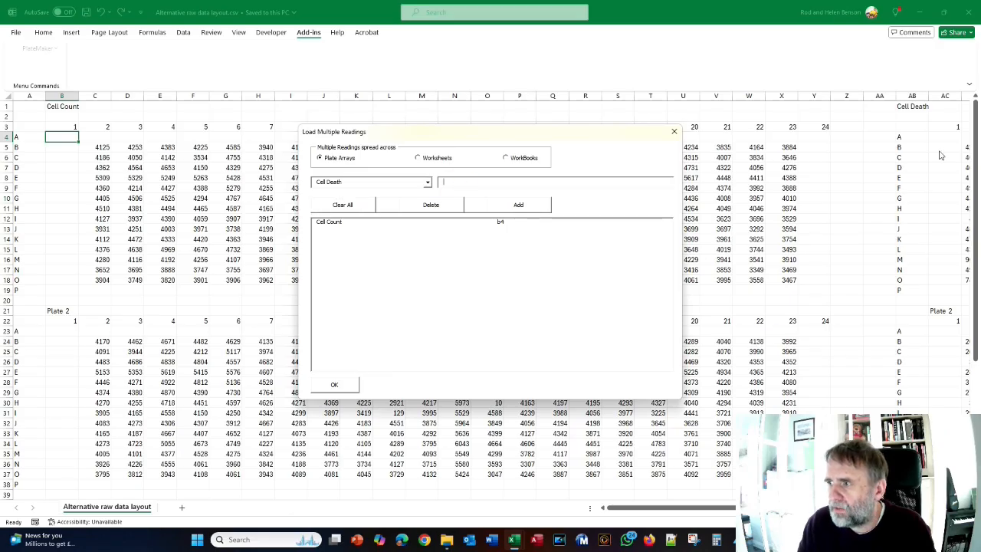
{"action": "left_click", "coordinate": [471, 185]}
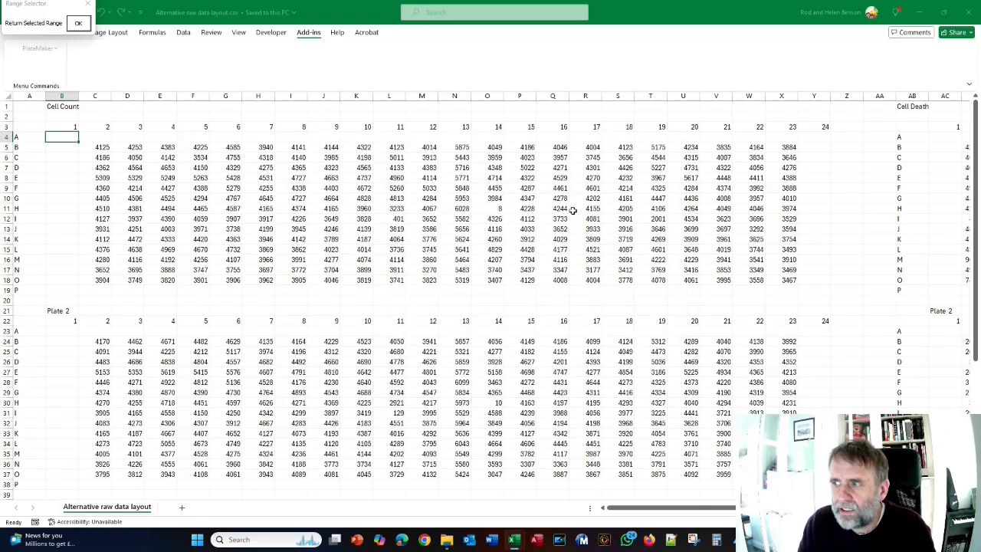
{"action": "left_click", "coordinate": [945, 136]}
{"action": "scroll", "coordinate": [664, 205], "scroll_direction": "right", "scroll_amount": 5}
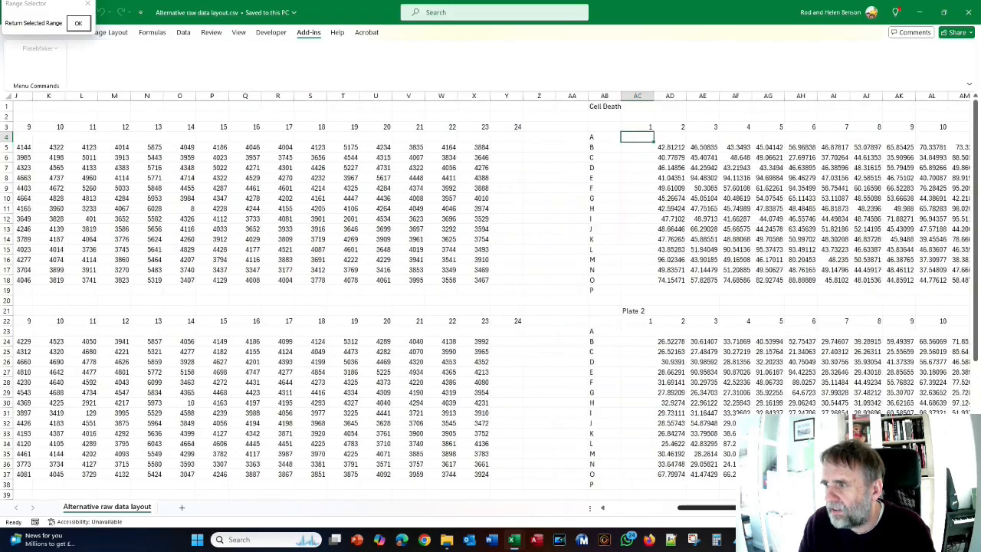
{"action": "left_click", "coordinate": [78, 23]}
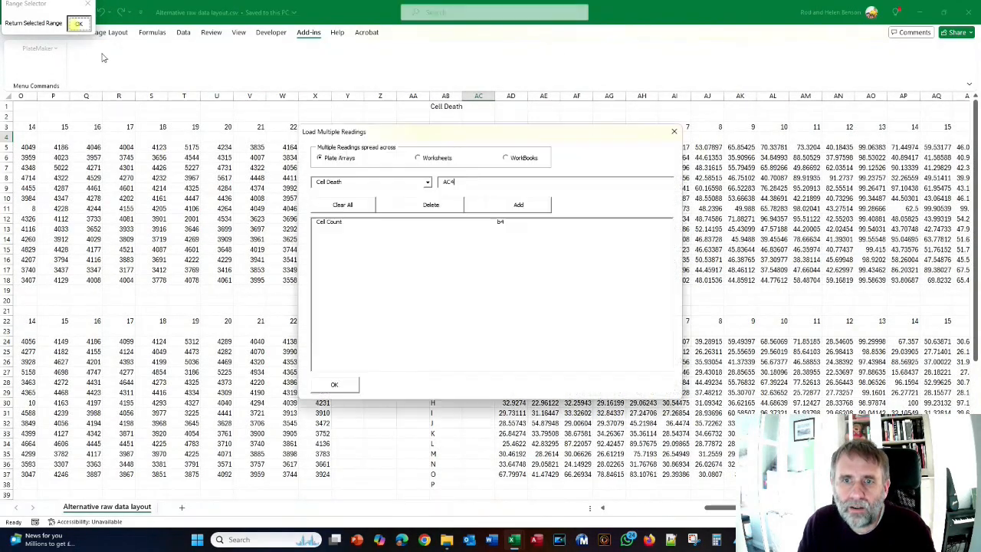
{"action": "left_click", "coordinate": [528, 209]}
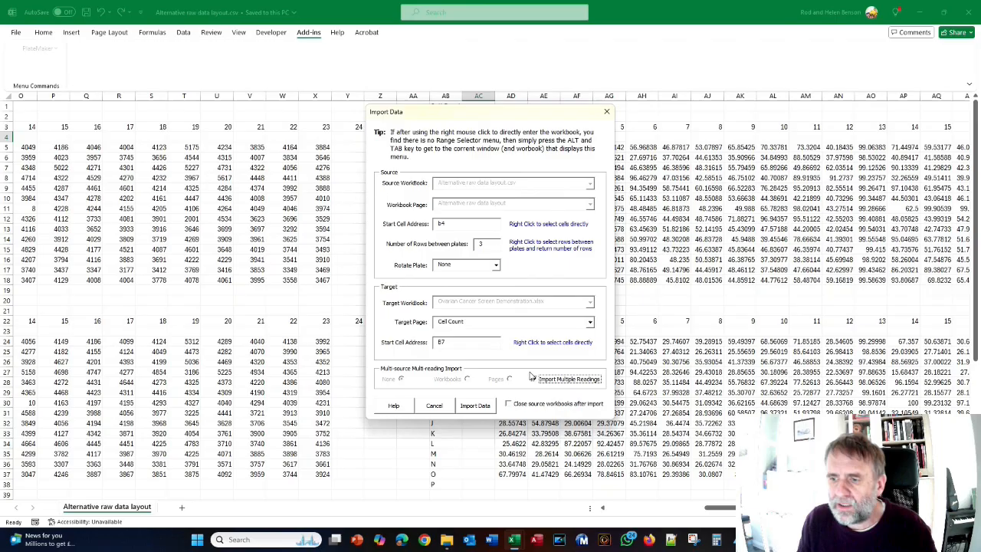
- Set the source workbooks to close after import and import the multiple readings into the Ovarian Cancer Screen Demonstration workbook
{"action": "left_click", "coordinate": [530, 379]}
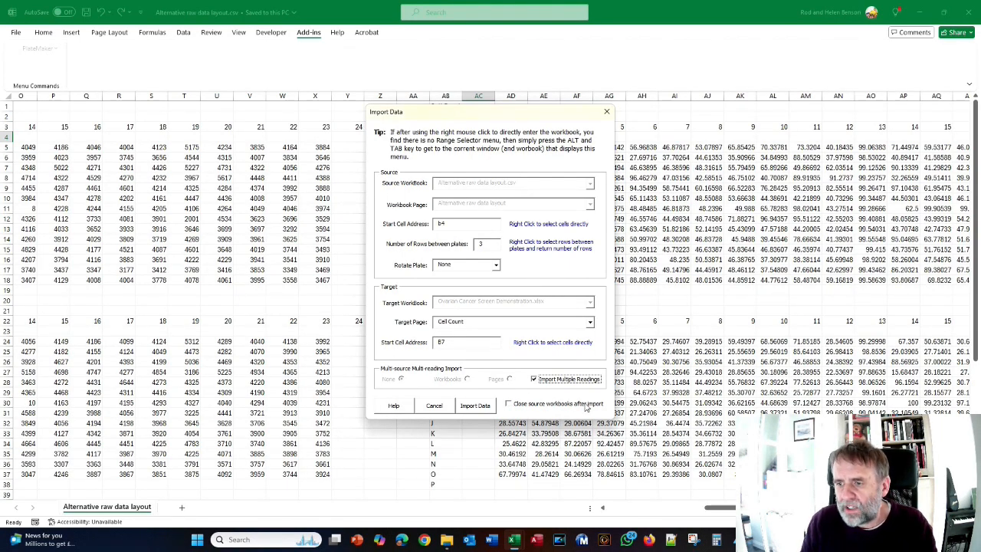
{"action": "left_click", "coordinate": [509, 404]}
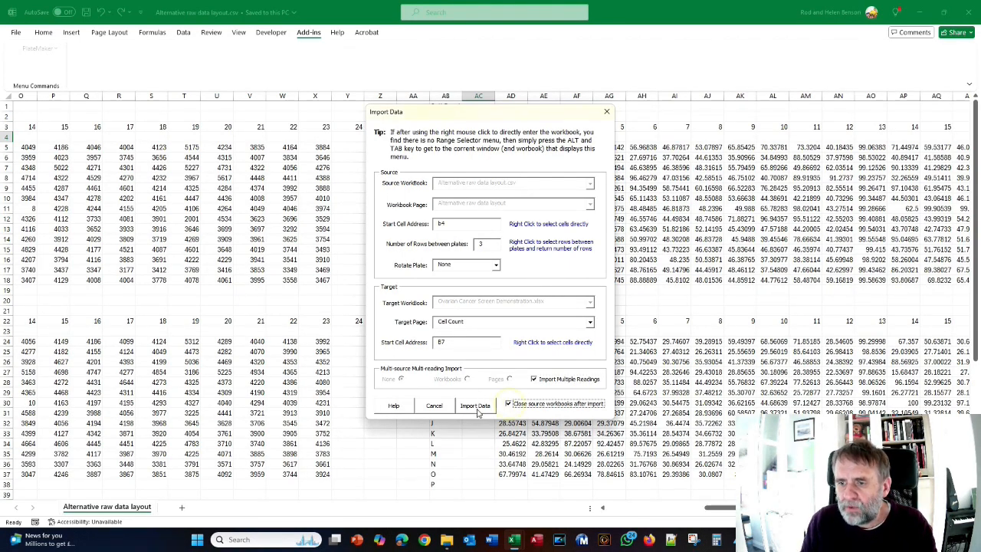
{"action": "left_click", "coordinate": [476, 406]}
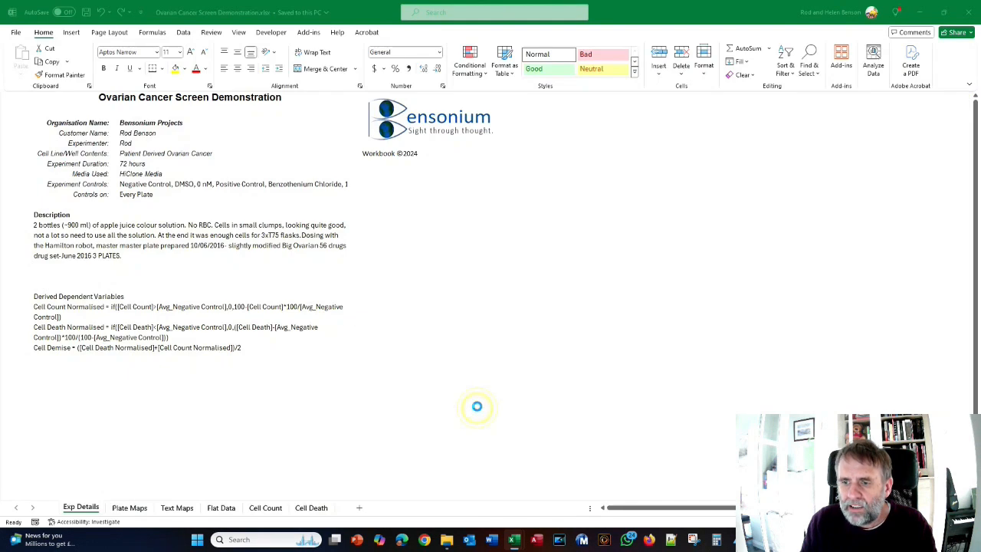
- Check the imported plate data on the Cell Count and Cell Death worksheets
{"action": "left_click", "coordinate": [268, 507]}
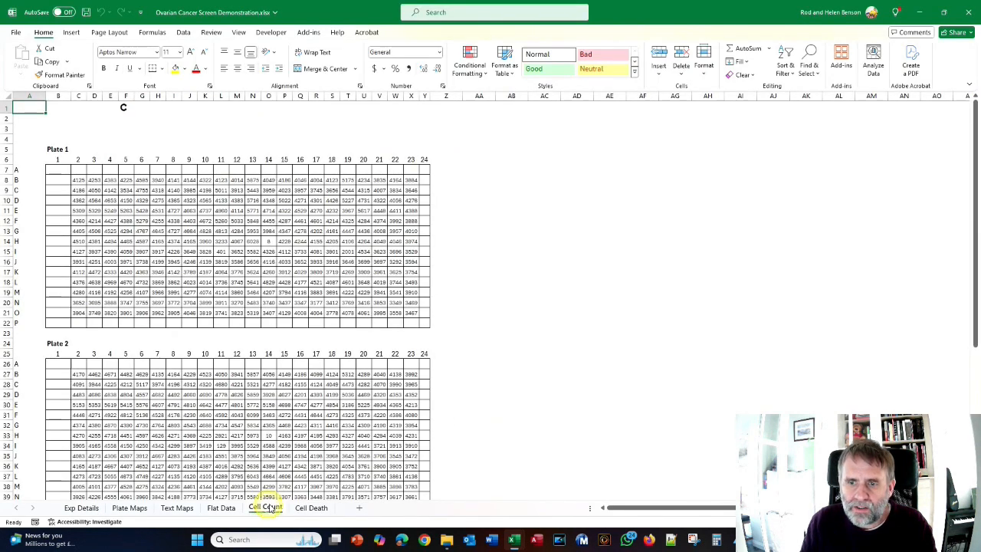
{"action": "left_click", "coordinate": [312, 508]}
{"action": "scroll", "coordinate": [310, 511], "scroll_direction": "down", "scroll_amount": 5}
{"action": "scroll", "coordinate": [310, 511], "scroll_direction": "up", "scroll_amount": 5}
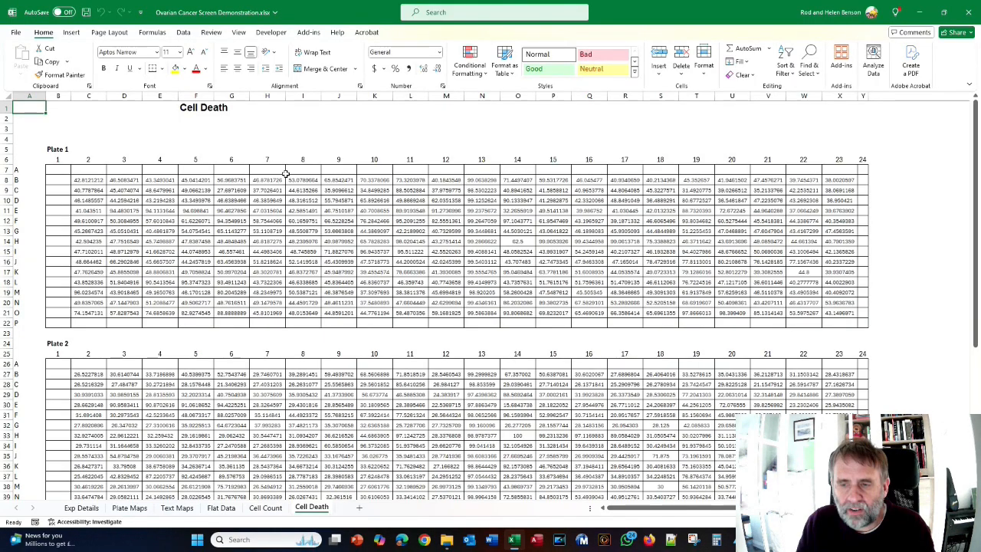
- Switch to the Data analysis Crib Sheet PDF and review its instructions for importing multiple readings up to Figure 13
{"action": "key", "text": "alt+Tab"}
{"action": "key", "text": "alt+Tab"}
{"action": "key", "text": "alt+Tab"}
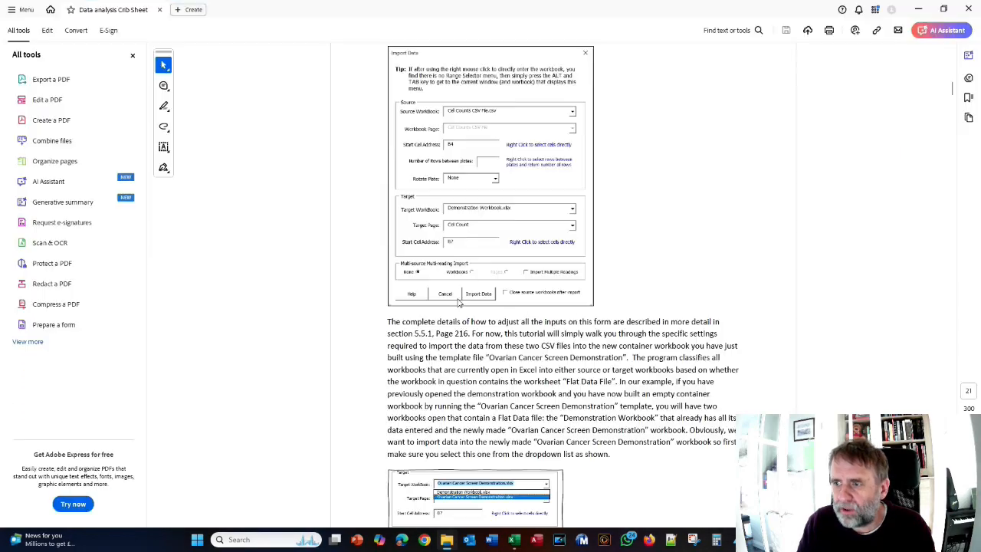
{"action": "scroll", "coordinate": [487, 227], "scroll_direction": "down", "scroll_amount": 10}
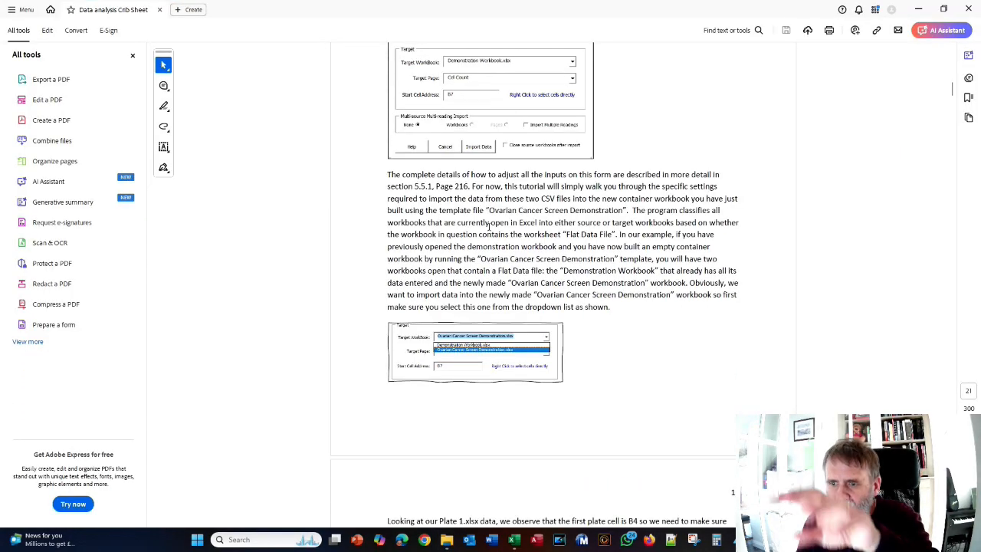
{"action": "scroll", "coordinate": [487, 227], "scroll_direction": "down", "scroll_amount": 4}
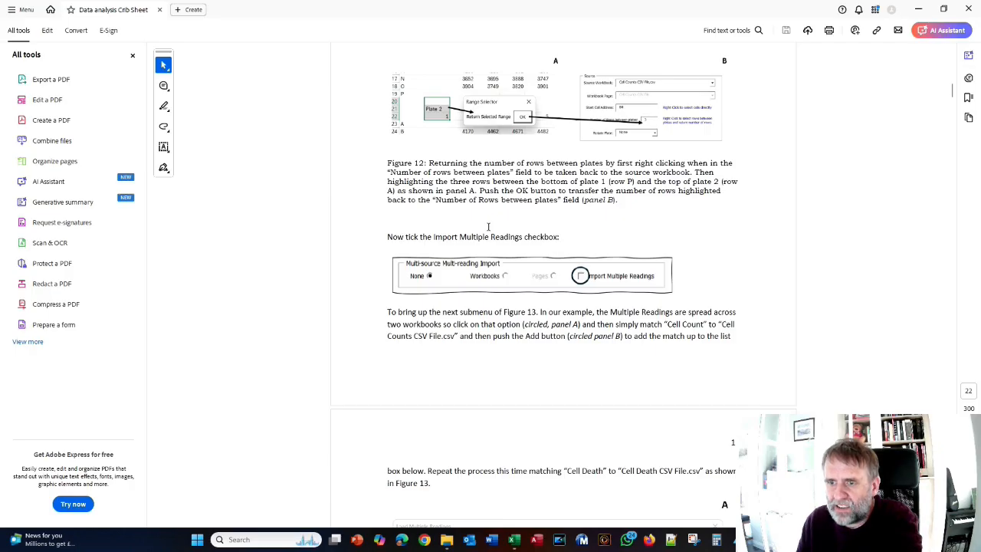
{"action": "scroll", "coordinate": [488, 228], "scroll_direction": "down", "scroll_amount": 5}
{"action": "scroll", "coordinate": [488, 227], "scroll_direction": "down", "scroll_amount": 2}
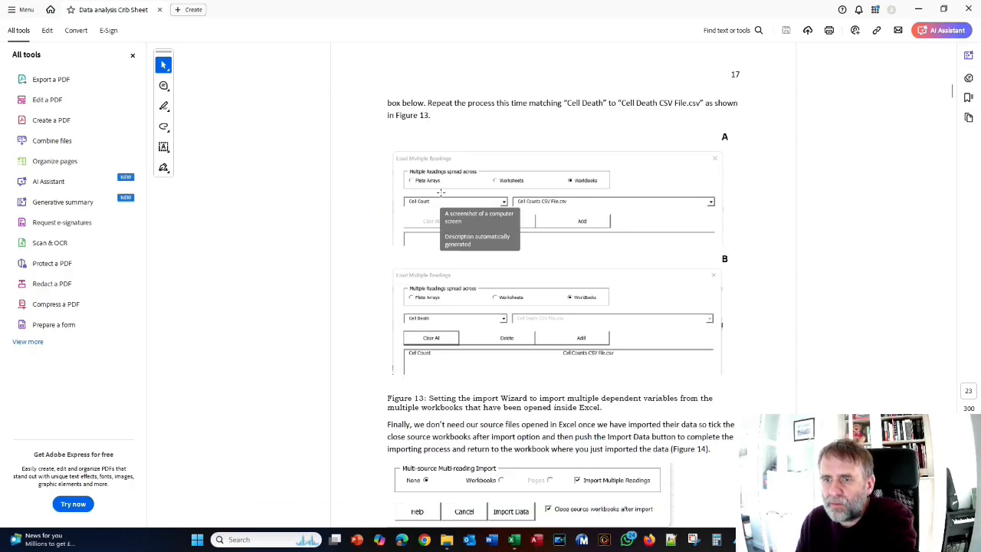
{"action": "scroll", "coordinate": [492, 213], "scroll_direction": "down", "scroll_amount": 2}
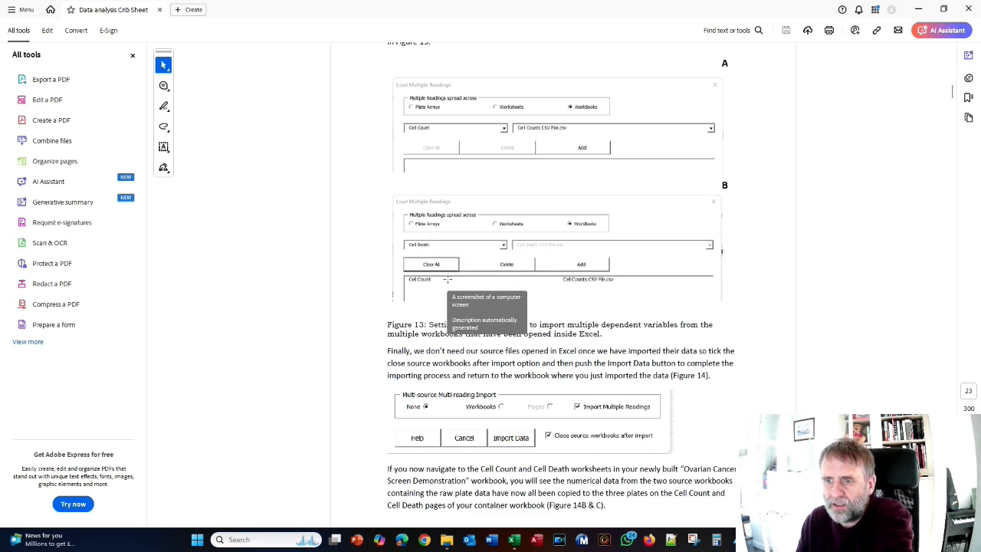
- Read the PDF from Figure 14 through section 4.1.3, Adding the Z Prime Page
{"action": "scroll", "coordinate": [449, 279], "scroll_direction": "down", "scroll_amount": 5}
{"action": "scroll", "coordinate": [449, 277], "scroll_direction": "down", "scroll_amount": 5}
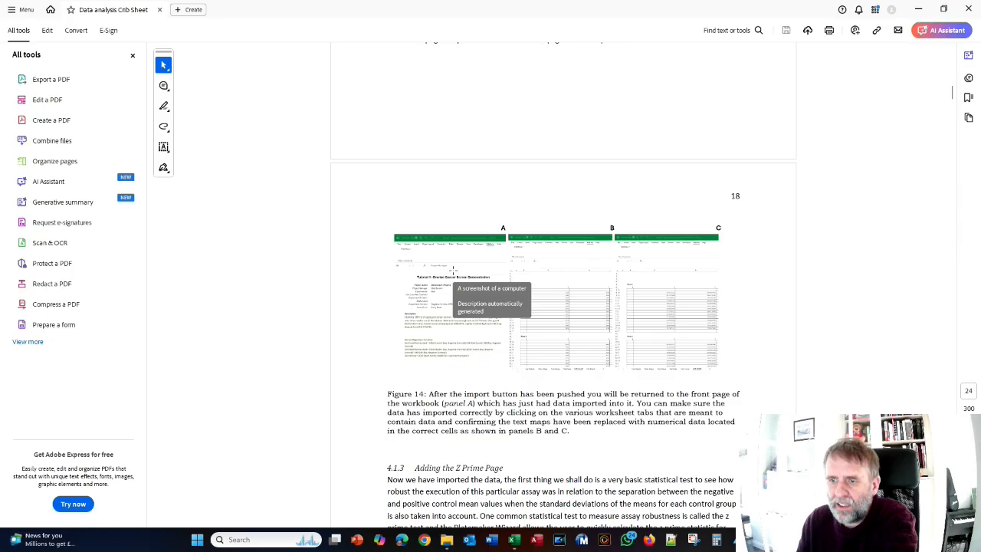
{"action": "scroll", "coordinate": [451, 269], "scroll_direction": "down", "scroll_amount": 4}
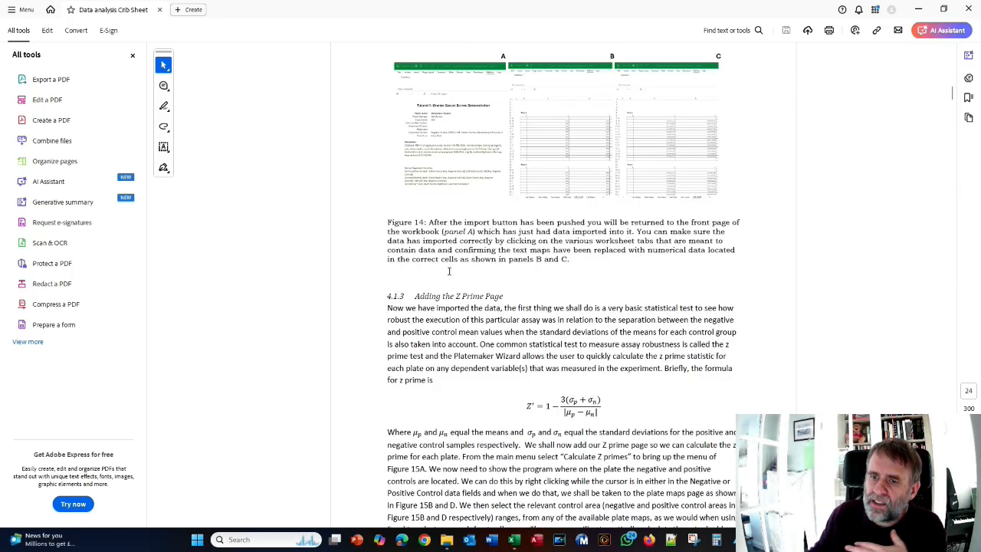
{"action": "scroll", "coordinate": [449, 269], "scroll_direction": "down", "scroll_amount": 2}
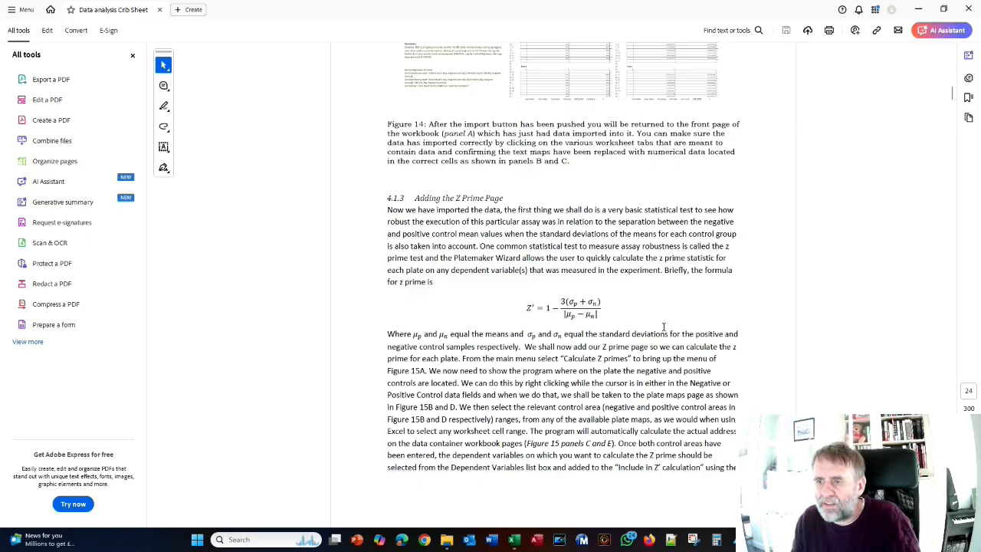
{"action": "scroll", "coordinate": [535, 239], "scroll_direction": "down", "scroll_amount": 5}
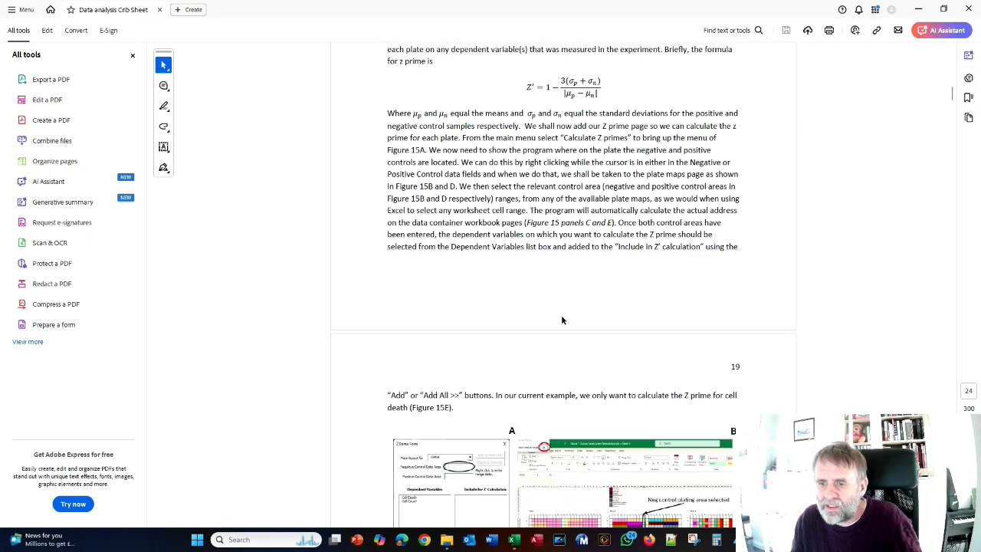
{"action": "scroll", "coordinate": [559, 313], "scroll_direction": "up", "scroll_amount": 3}
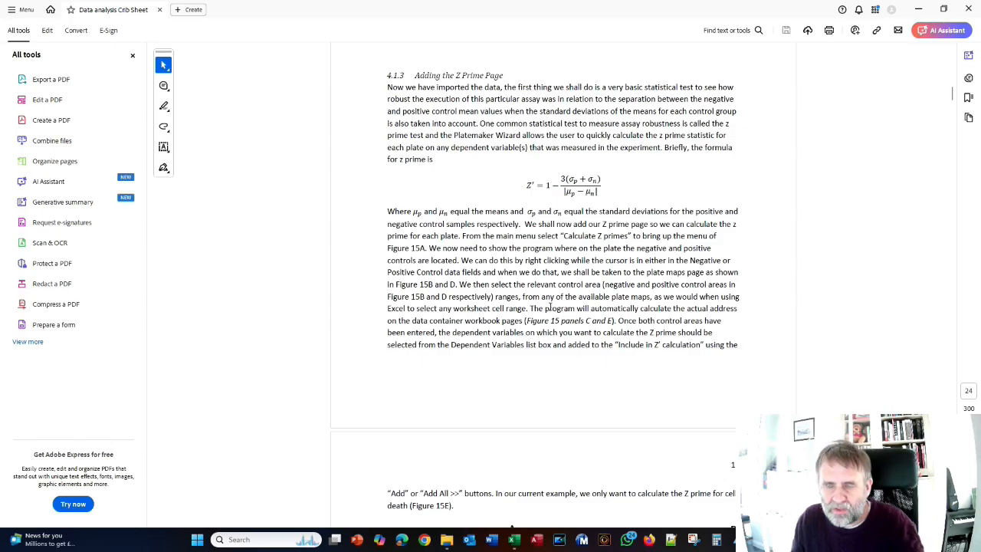
{"action": "scroll", "coordinate": [547, 300], "scroll_direction": "down", "scroll_amount": 4}
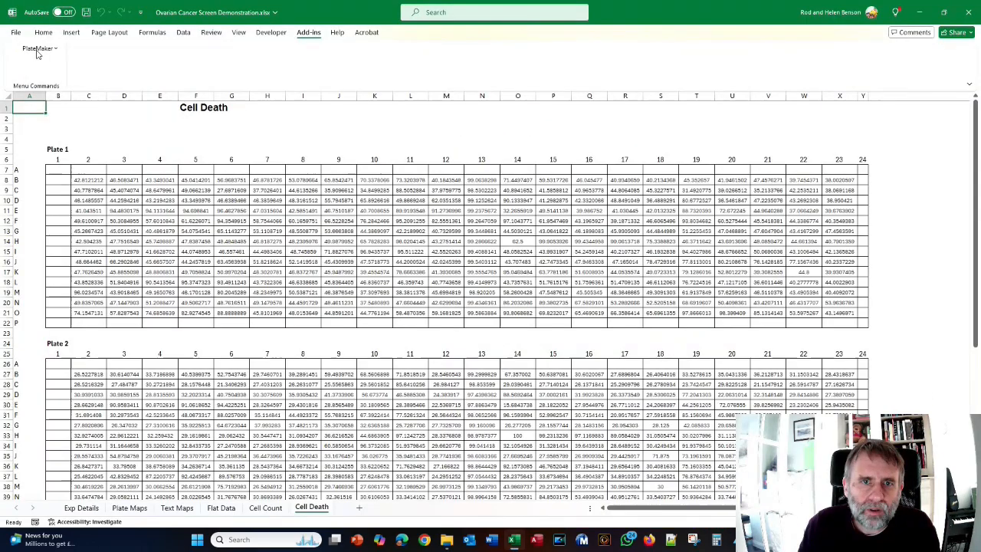
- Open PlateMaker's Calculate Z primes form for the Ovarian Cancer Screen Demonstration workbook in Excel
{"action": "left_click", "coordinate": [37, 49]}
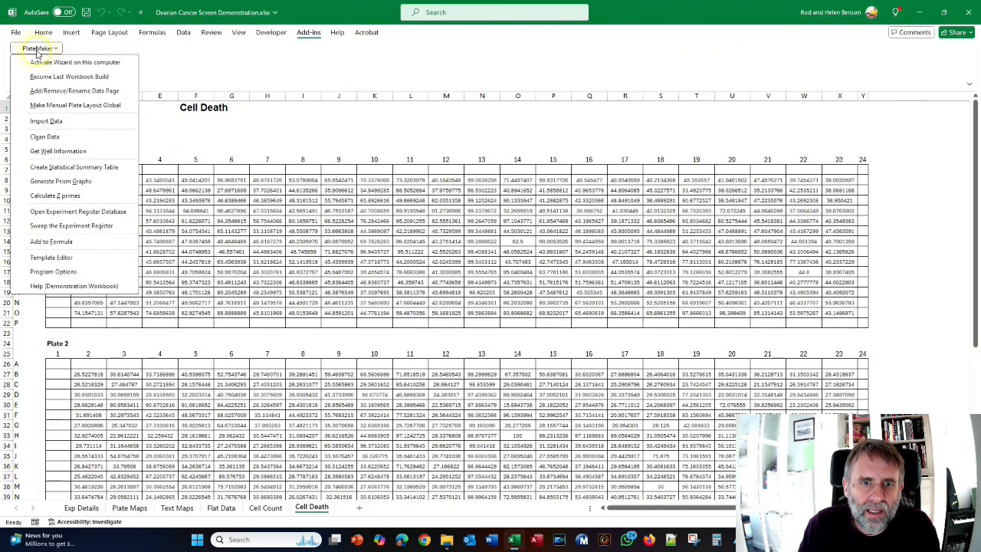
{"action": "left_click", "coordinate": [64, 197]}
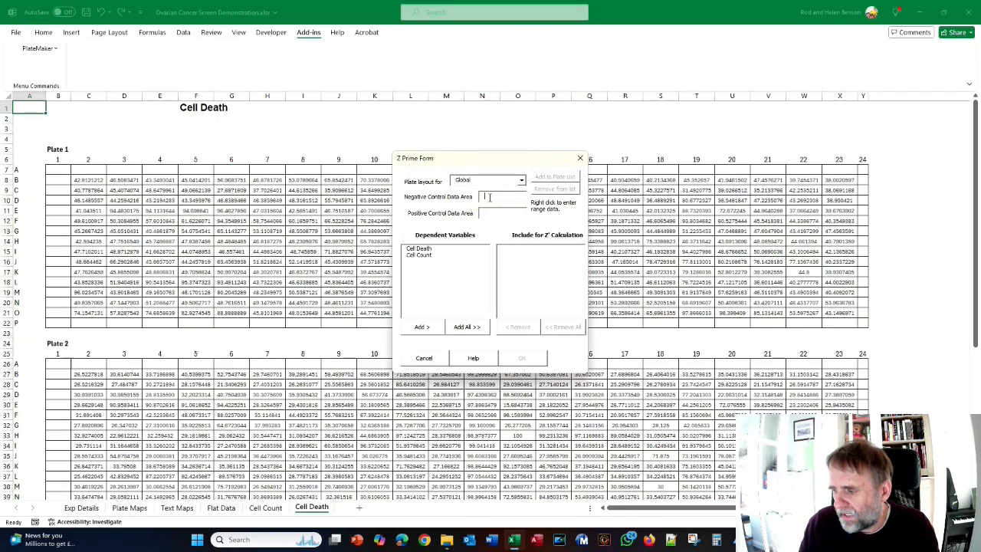
- Set the Negative Control Data Area to M8:M21 by selecting column 12, rows B to O, of a Plate 1 map
{"action": "right_click", "coordinate": [489, 196]}
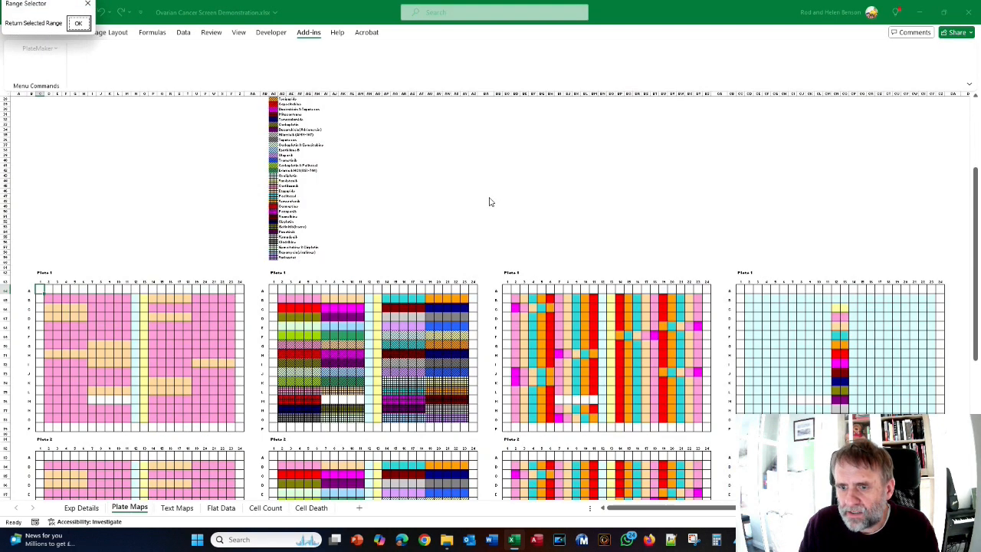
{"action": "scroll", "coordinate": [488, 201], "scroll_direction": "down", "scroll_amount": 3}
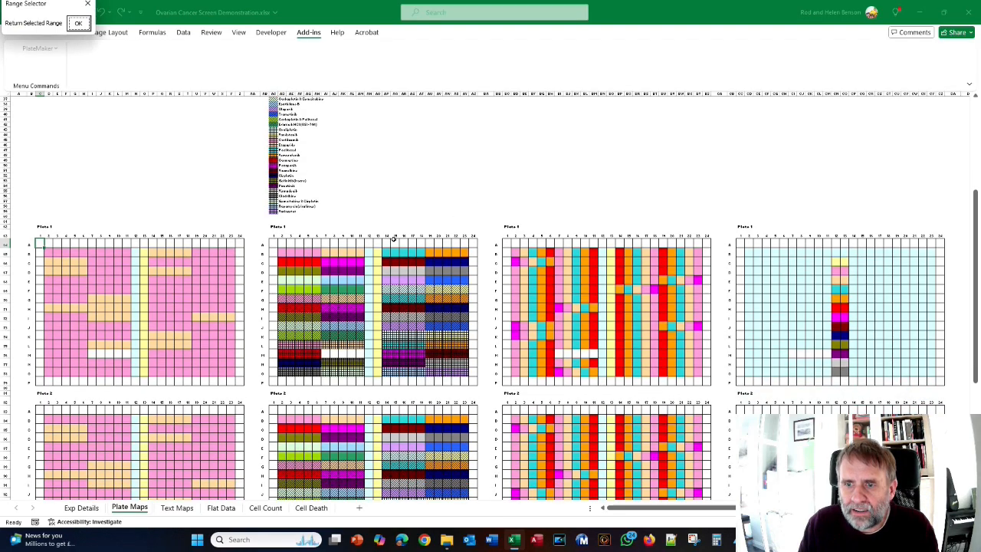
{"action": "scroll", "coordinate": [393, 239], "scroll_direction": "up", "scroll_amount": 5}
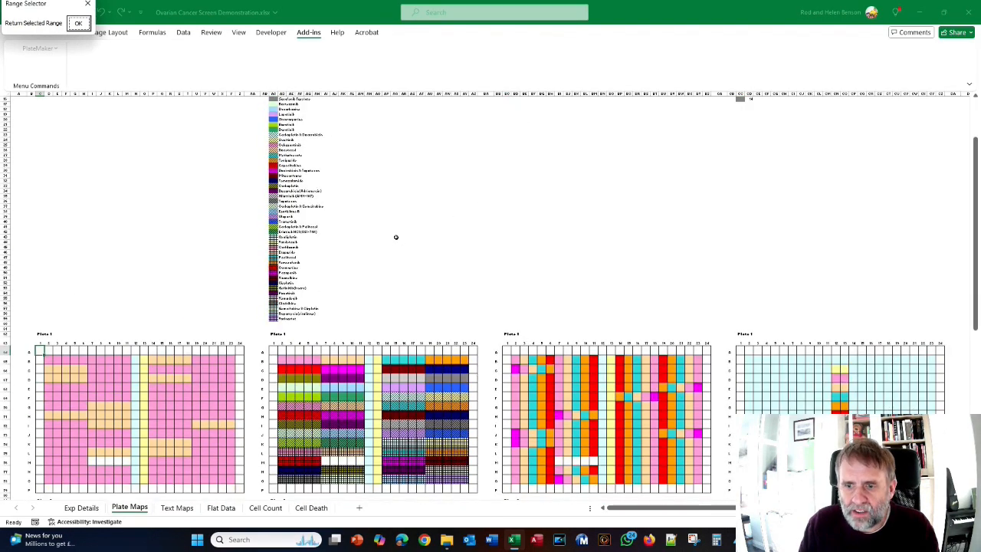
{"action": "scroll", "coordinate": [374, 283], "scroll_direction": "down", "scroll_amount": 3}
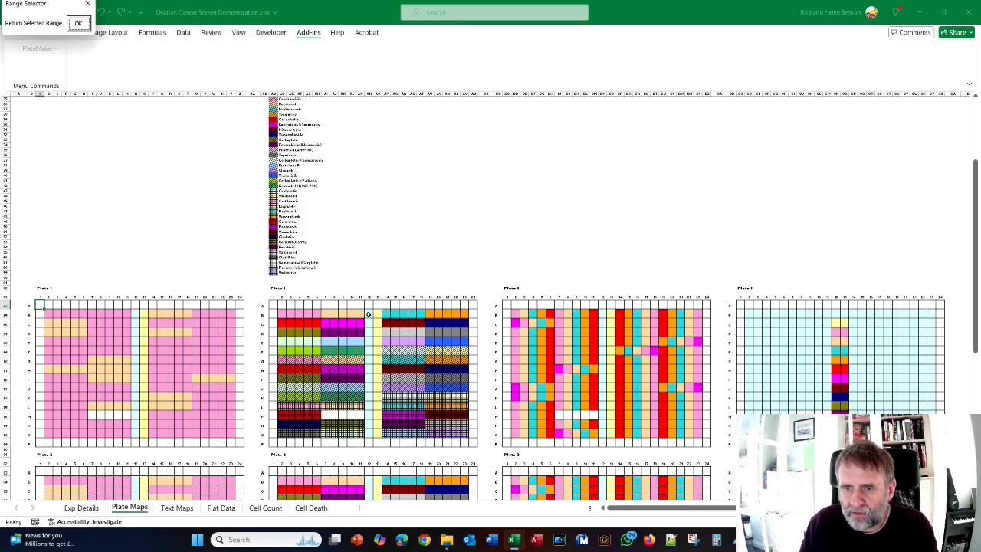
{"action": "left_click_drag", "start_coordinate": [370, 310], "coordinate": [372, 433]}
{"action": "left_click", "coordinate": [78, 23]}
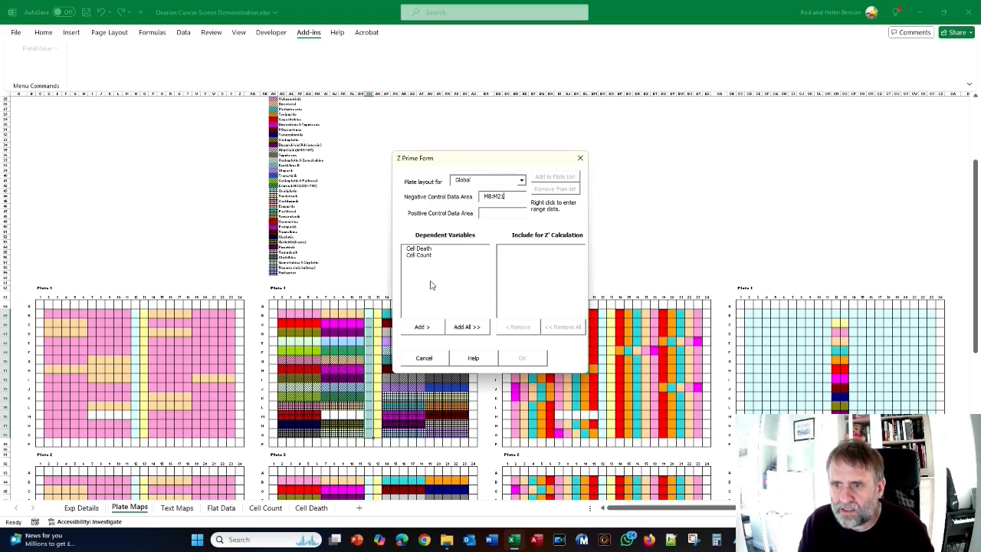
- Set the Positive Control Data Area to N8:N21 by selecting column 13, rows B to O, of the same Plate 1 map
{"action": "left_click", "coordinate": [496, 215]}
{"action": "right_click", "coordinate": [496, 215]}
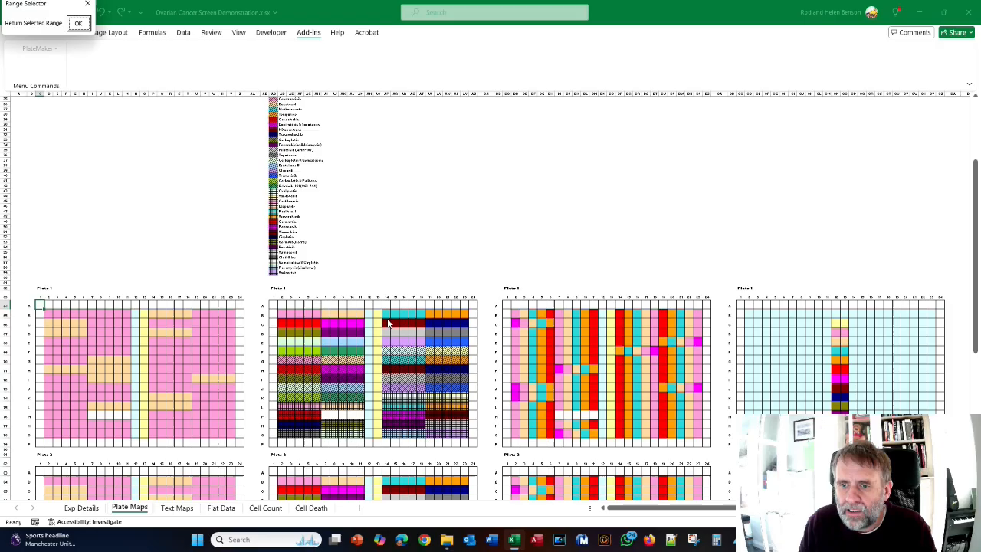
{"action": "left_click_drag", "start_coordinate": [377, 311], "coordinate": [378, 439]}
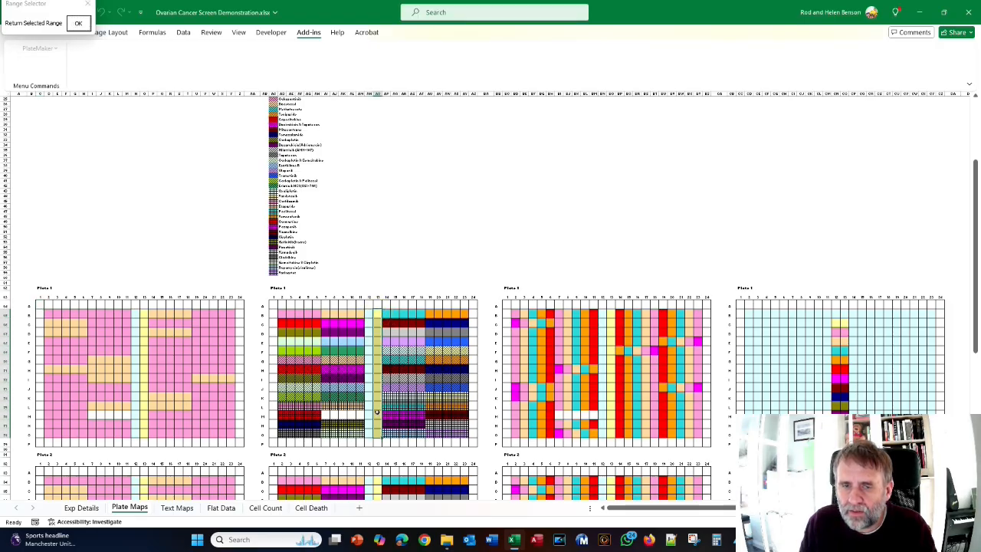
{"action": "left_click", "coordinate": [78, 23]}
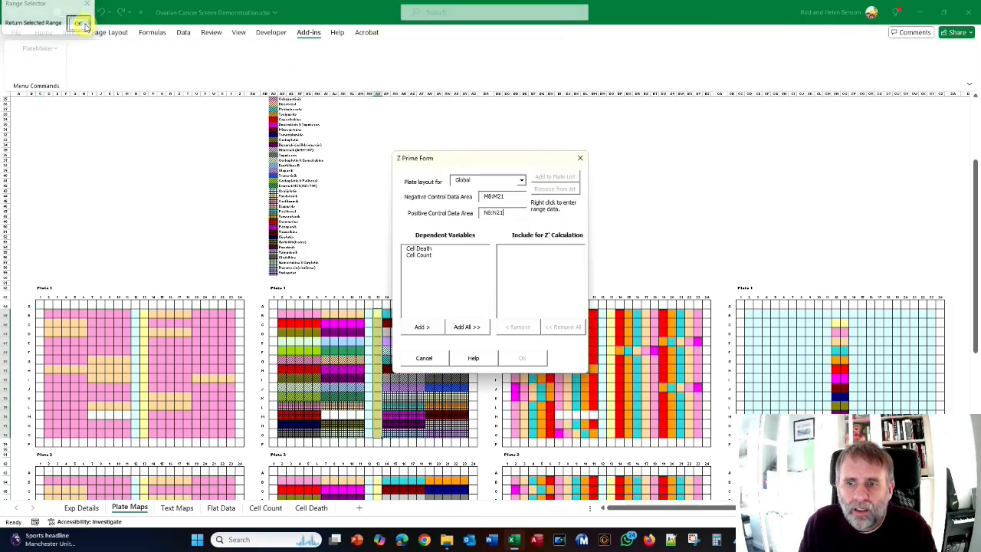
- Include only Cell Death in the Z' calculation and generate the ZPrime worksheet
{"action": "left_click", "coordinate": [412, 249]}
{"action": "left_click", "coordinate": [422, 328]}
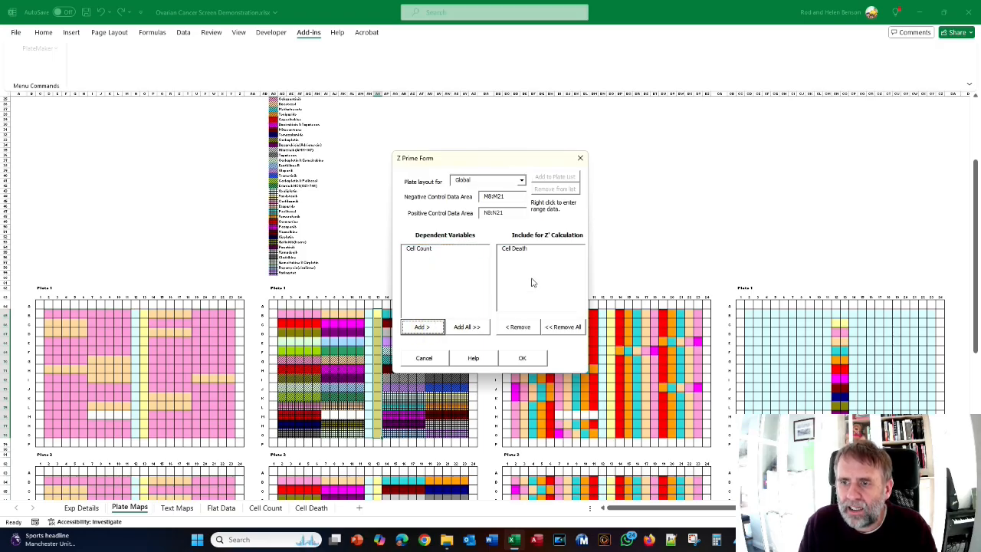
{"action": "left_click", "coordinate": [522, 360]}
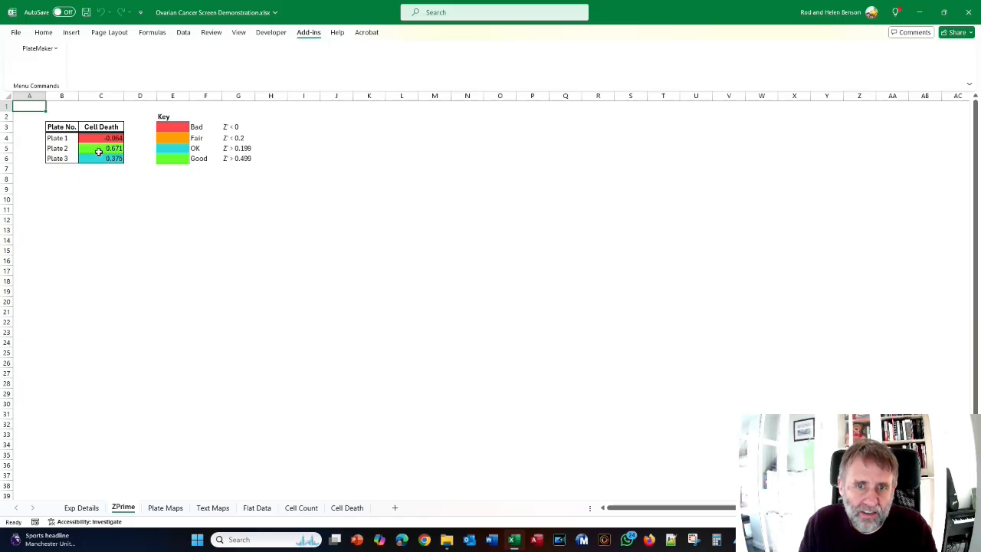
- Compare the Cell Death Z prime values of Plates 1 to 3 with the rating key on the ZPrime worksheet
{"action": "left_click_drag", "start_coordinate": [98, 151], "coordinate": [98, 159]}
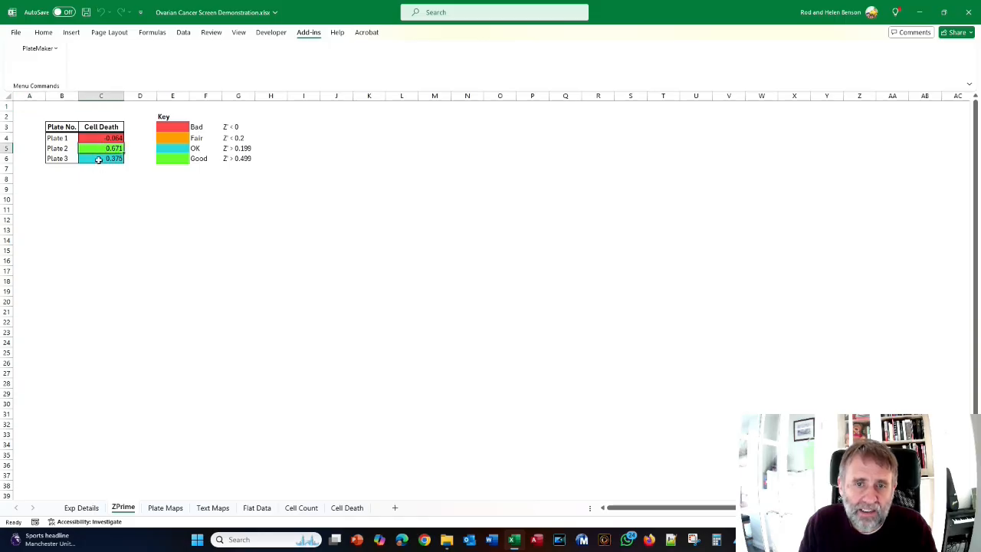
{"action": "left_click", "coordinate": [98, 158]}
{"action": "left_click", "coordinate": [98, 138]}
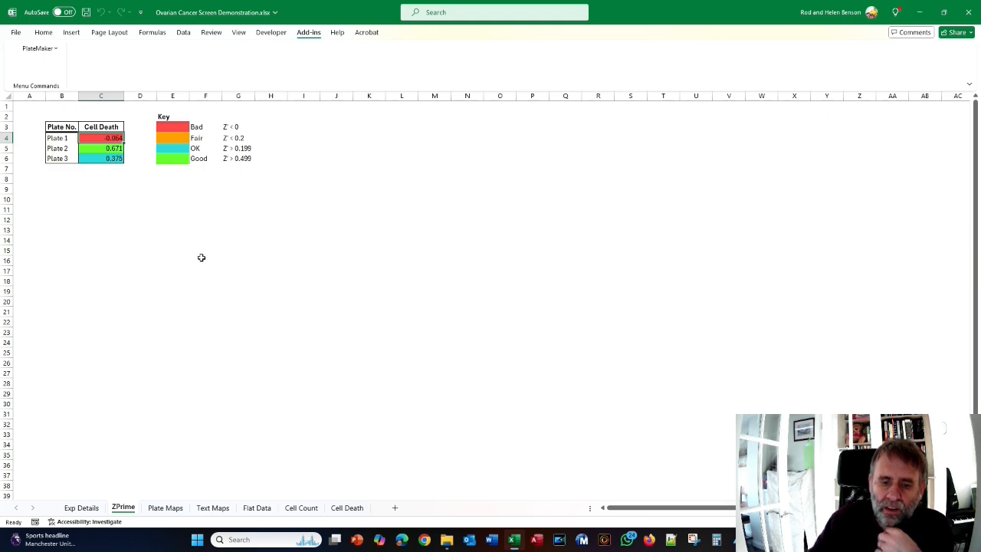
- Switch to the Data analysis Crib Sheet PDF and read from Figure 15 through the Flat Data filtering instructions for investigating plate one
{"action": "key", "text": "alt+Tab"}
{"action": "key", "text": "alt+Tab"}
{"action": "key", "text": "alt+Tab"}
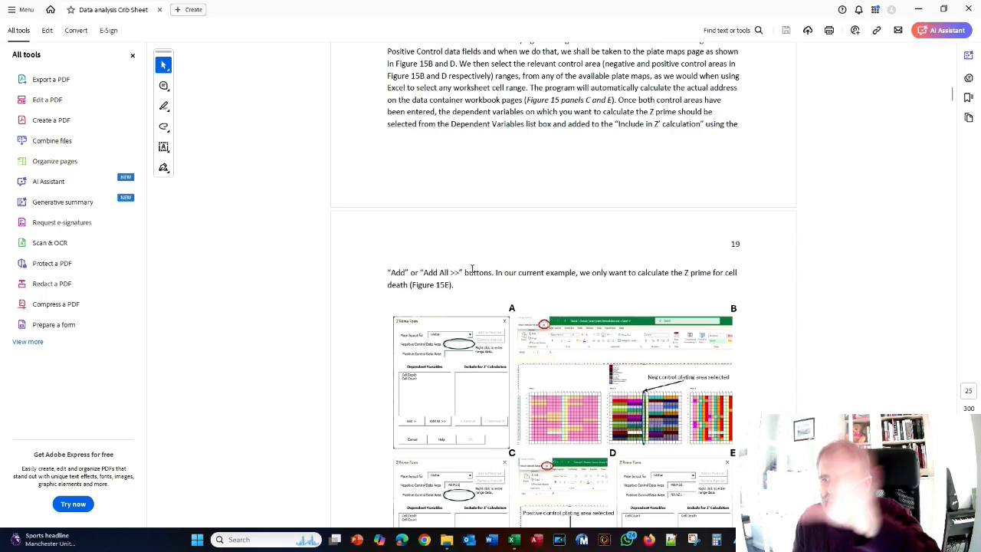
{"action": "scroll", "coordinate": [471, 268], "scroll_direction": "down", "scroll_amount": 5}
{"action": "scroll", "coordinate": [471, 270], "scroll_direction": "down", "scroll_amount": 4}
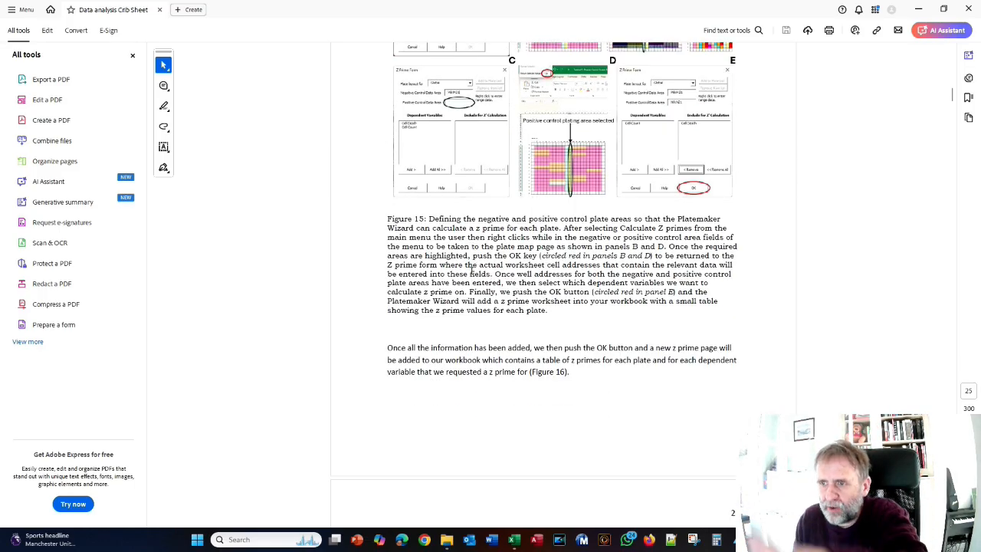
{"action": "scroll", "coordinate": [471, 269], "scroll_direction": "down", "scroll_amount": 1}
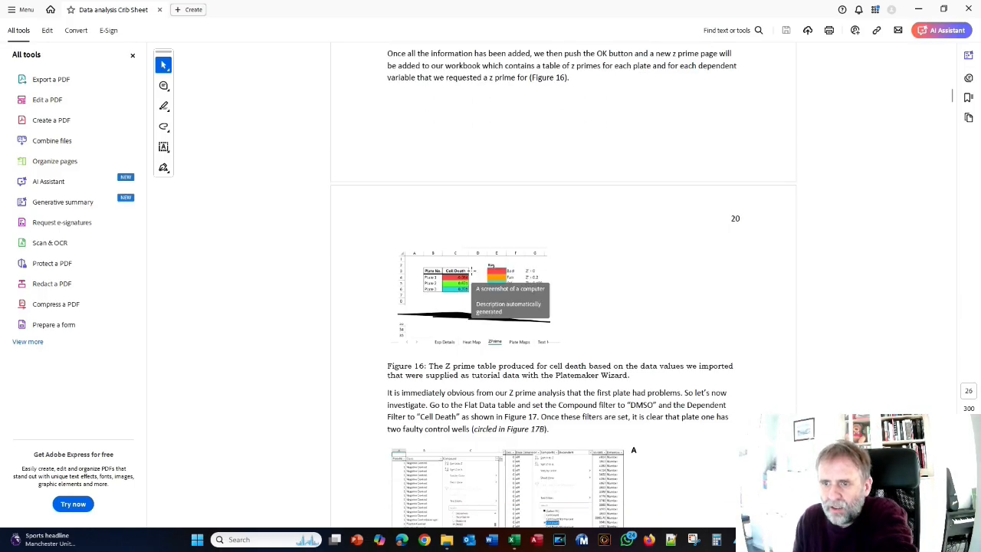
{"action": "scroll", "coordinate": [471, 269], "scroll_direction": "down", "scroll_amount": 1}
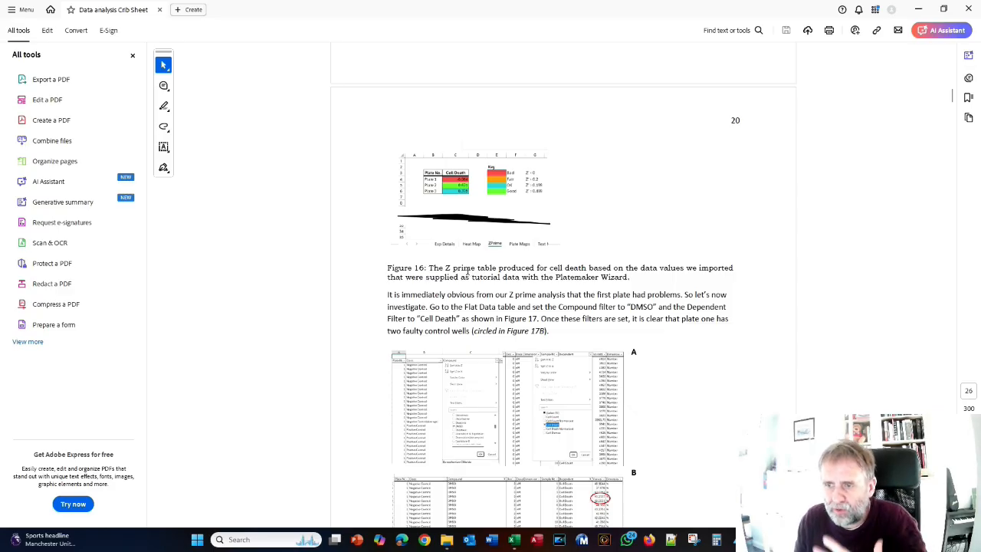
{"action": "scroll", "coordinate": [456, 277], "scroll_direction": "down", "scroll_amount": 2}
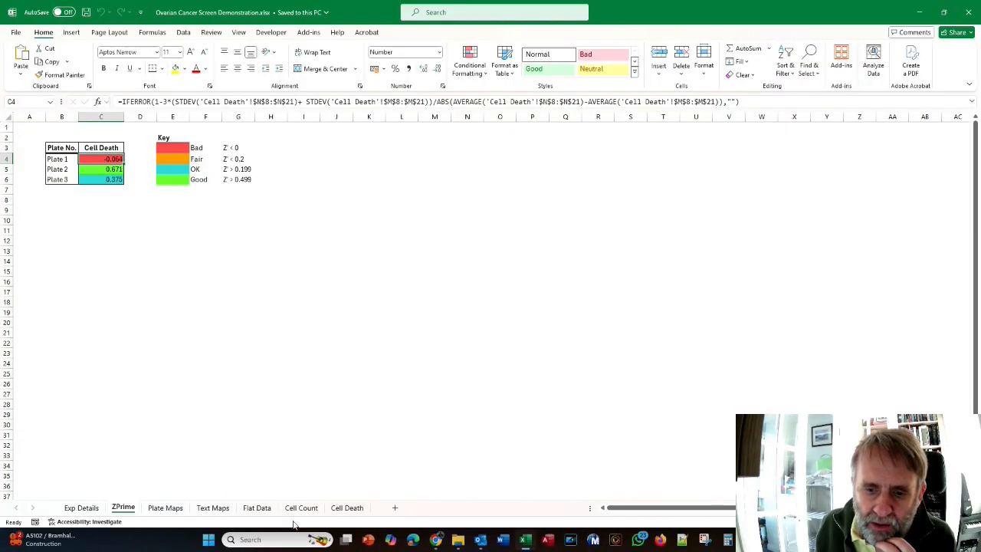
- Filter the Dependent column of the Flat Data worksheet in Excel to show only Cell Death
{"action": "left_click", "coordinate": [257, 508]}
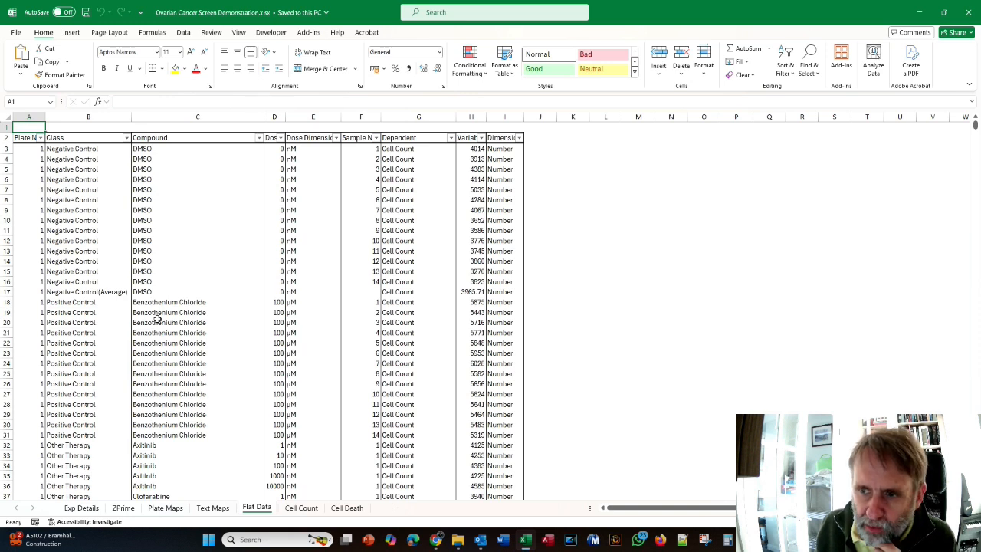
{"action": "left_click", "coordinate": [450, 138]}
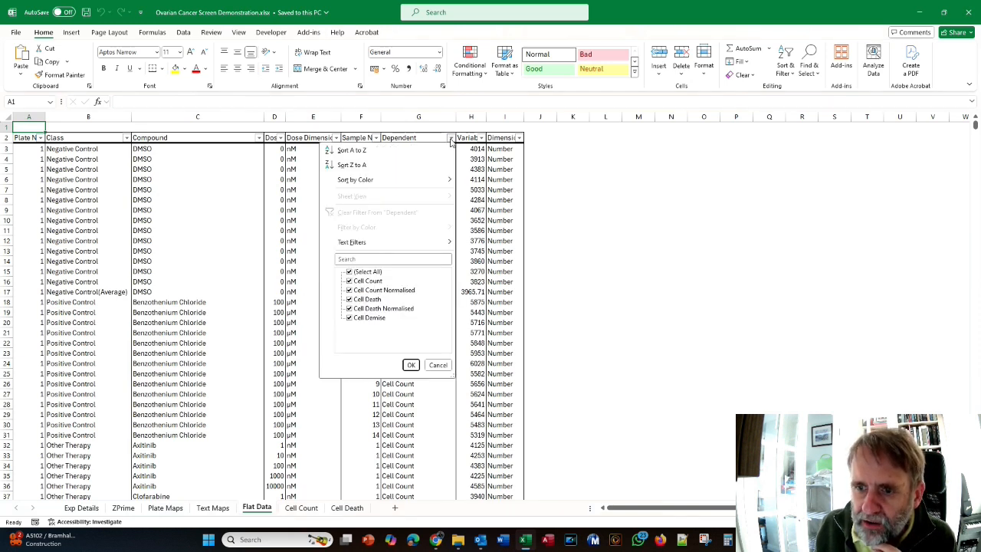
{"action": "left_click", "coordinate": [349, 272]}
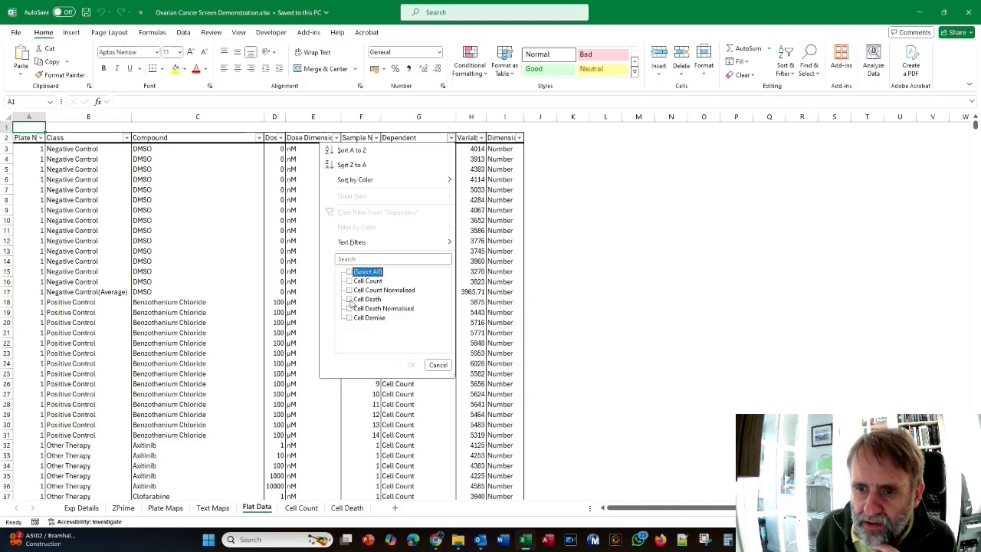
{"action": "left_click", "coordinate": [349, 300]}
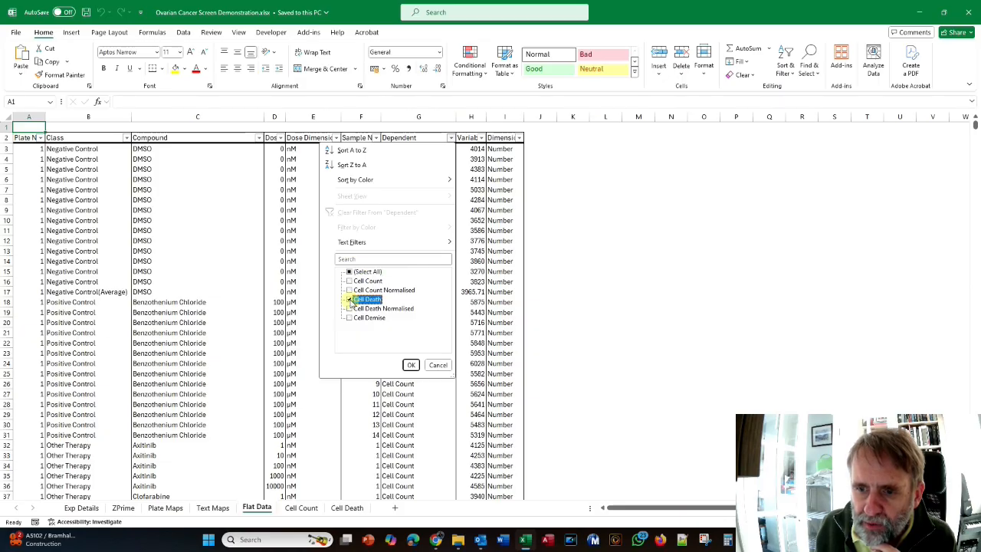
{"action": "left_click", "coordinate": [412, 364]}
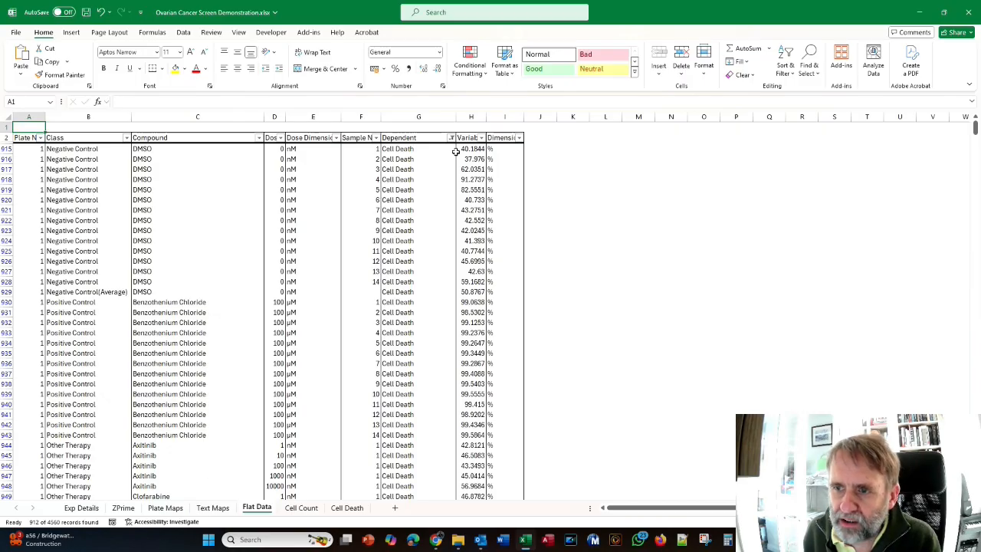
- Check the derived variable formulas on Exp Details and examine Plate 1's DMSO Cell Death readings for samples 4 and 5 on Flat Data
{"action": "left_click", "coordinate": [80, 507]}
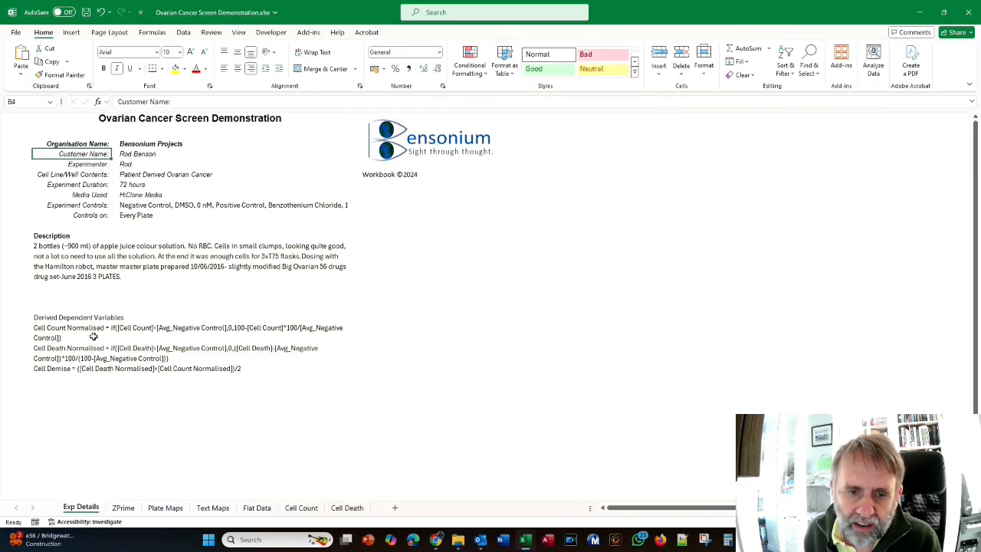
{"action": "left_click", "coordinate": [258, 508]}
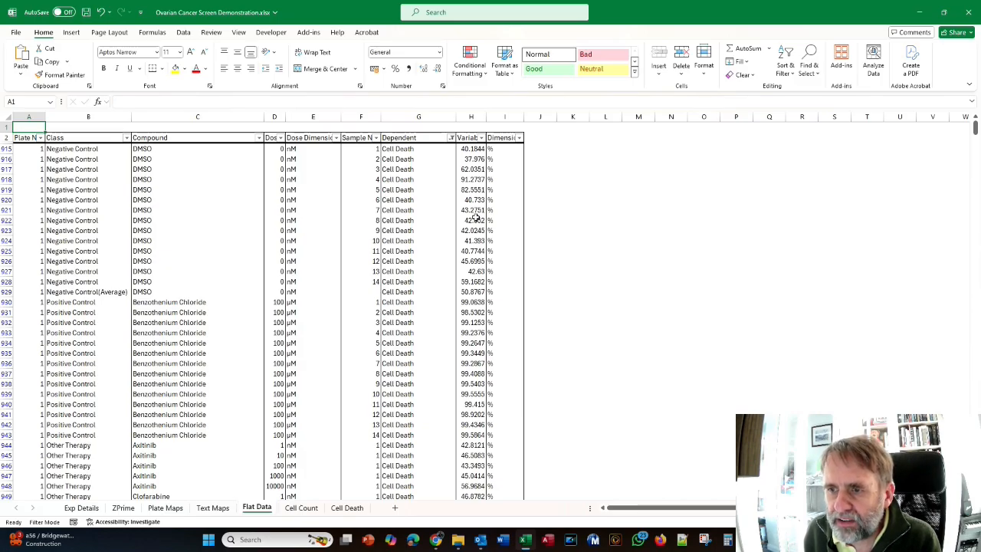
{"action": "left_click", "coordinate": [464, 177]}
{"action": "left_click", "coordinate": [466, 189]}
{"action": "left_click", "coordinate": [466, 178]}
{"action": "left_click", "coordinate": [467, 189]}
{"action": "left_click", "coordinate": [465, 179]}
{"action": "left_click", "coordinate": [466, 189]}
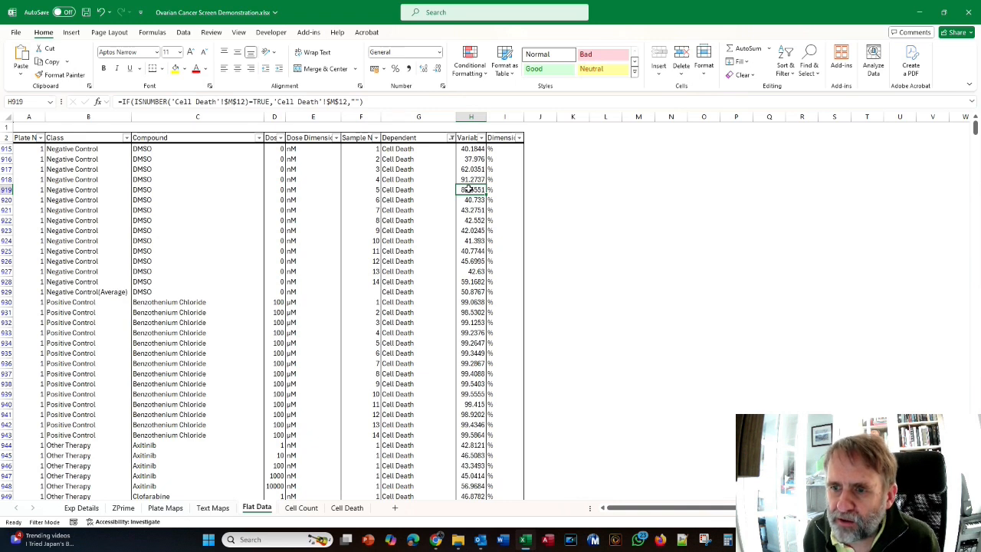
{"action": "left_click", "coordinate": [467, 180]}
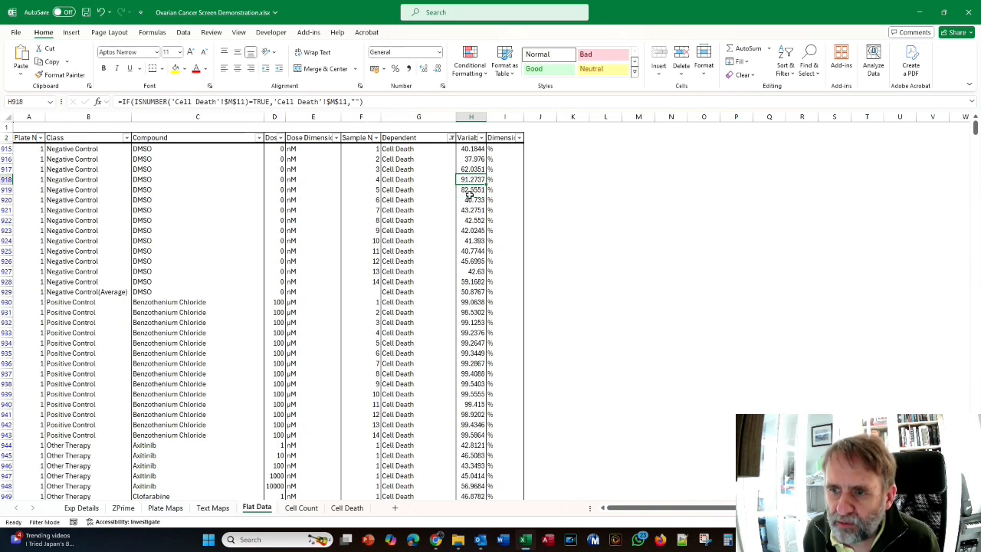
{"action": "left_click", "coordinate": [470, 191]}
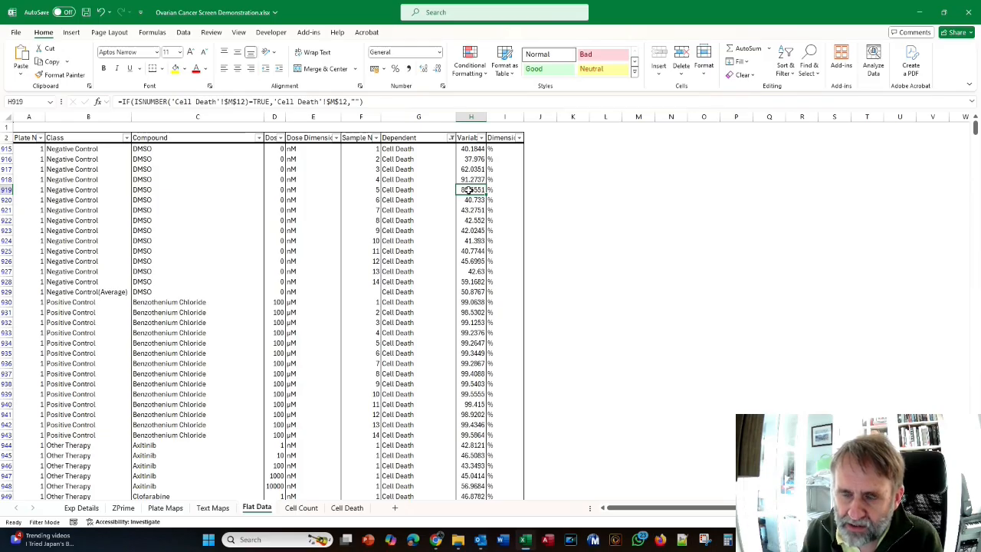
{"action": "left_click", "coordinate": [469, 182]}
{"action": "left_click", "coordinate": [474, 189]}
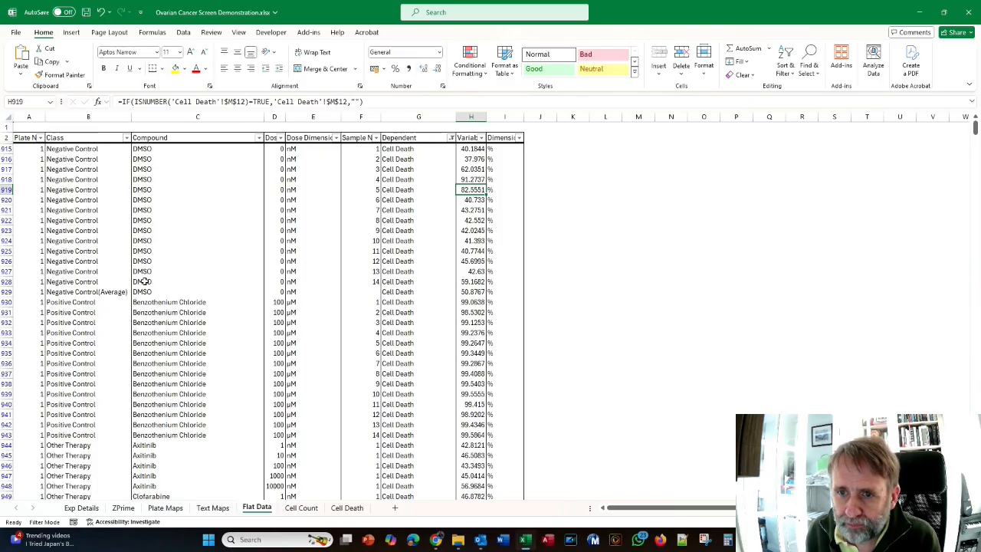
- Filter the Flat Data Compound column to DMSO and look through the remaining control rows
{"action": "left_click", "coordinate": [258, 138]}
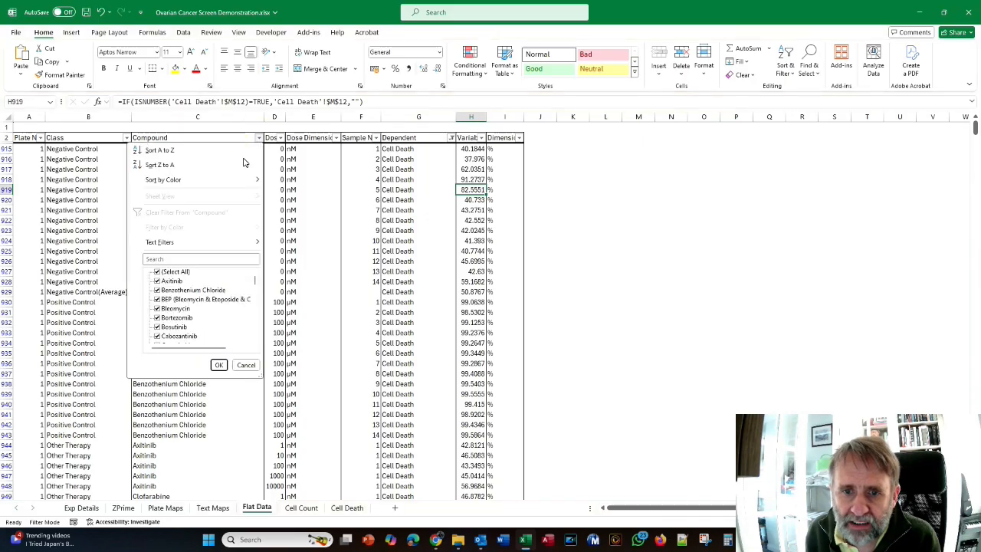
{"action": "left_click", "coordinate": [157, 273]}
{"action": "left_click_drag", "start_coordinate": [254, 282], "coordinate": [253, 302]}
{"action": "left_click", "coordinate": [165, 331]}
{"action": "left_click", "coordinate": [219, 365]}
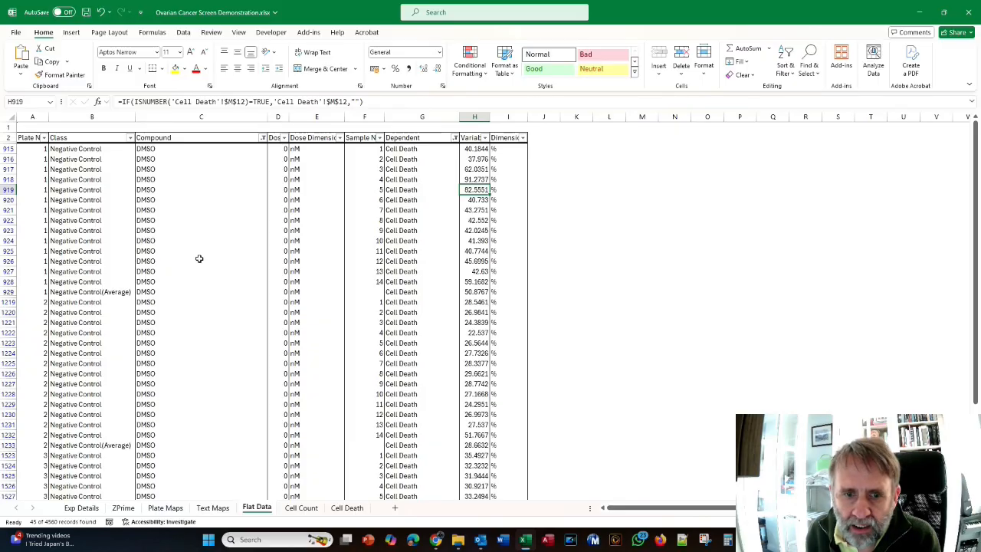
{"action": "scroll", "coordinate": [199, 259], "scroll_direction": "down", "scroll_amount": 6}
{"action": "scroll", "coordinate": [199, 259], "scroll_direction": "up", "scroll_amount": 6}
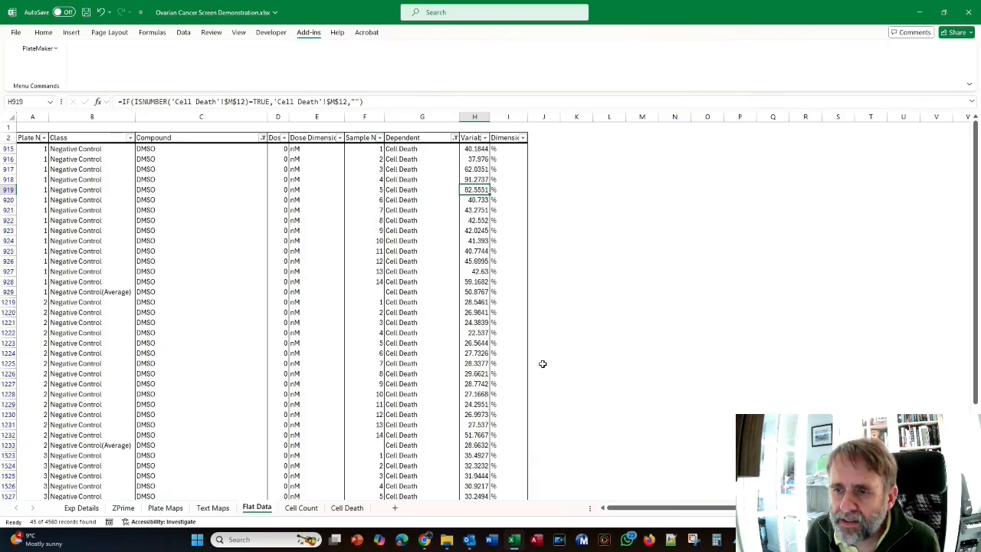
- Switch to the Crib Sheet PDF and read section 4.1.4 on eliminating faulty controls with Clean Data, through the settings on page 22
{"action": "key", "text": "alt+Tab"}
{"action": "key", "text": "alt+Tab"}
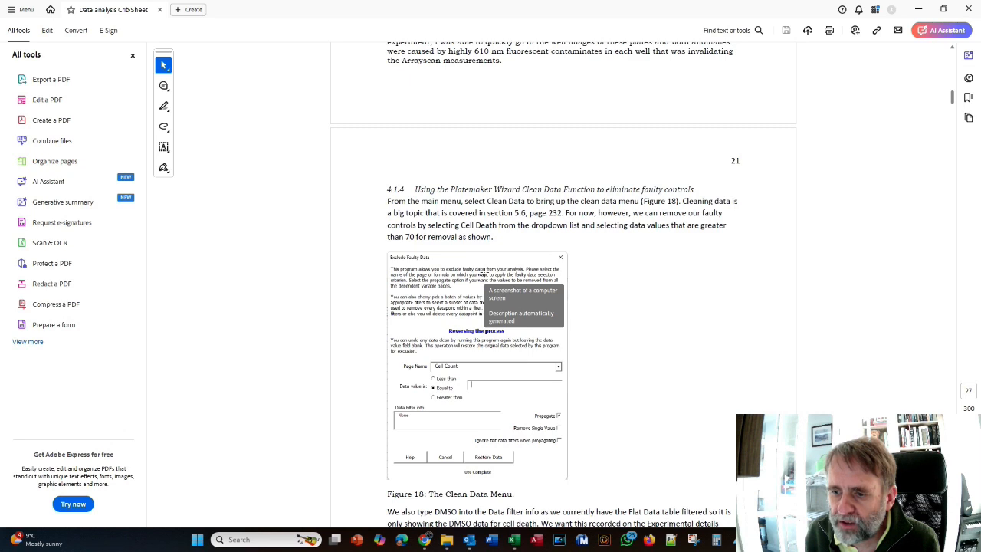
{"action": "scroll", "coordinate": [484, 272], "scroll_direction": "up", "scroll_amount": 1}
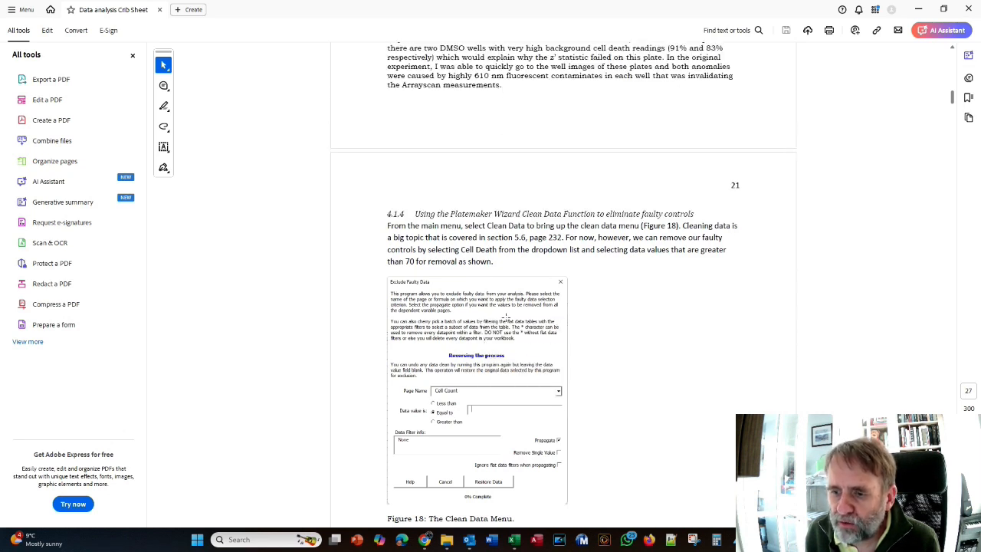
{"action": "scroll", "coordinate": [505, 316], "scroll_direction": "down", "scroll_amount": 8}
{"action": "scroll", "coordinate": [506, 317], "scroll_direction": "down", "scroll_amount": 7}
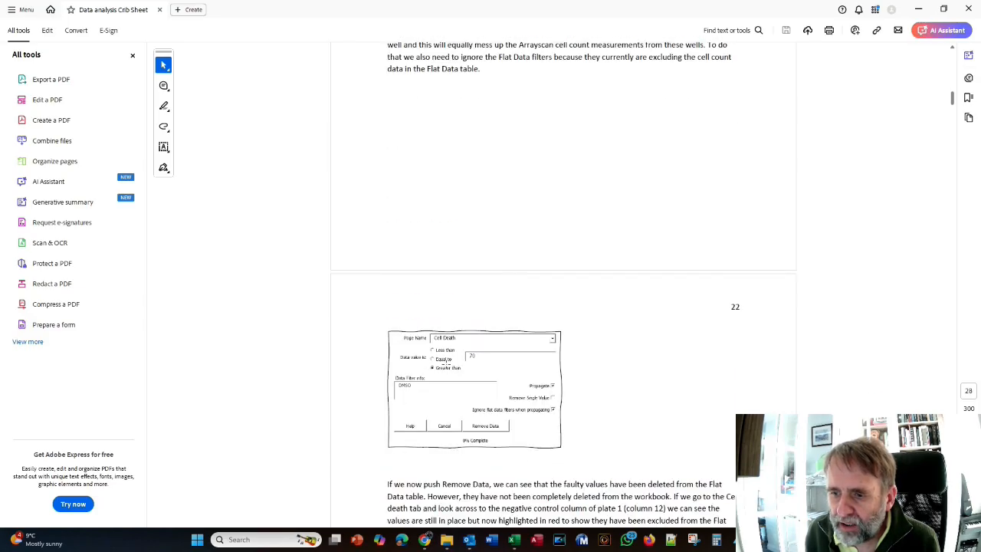
{"action": "scroll", "coordinate": [481, 361], "scroll_direction": "down", "scroll_amount": 3}
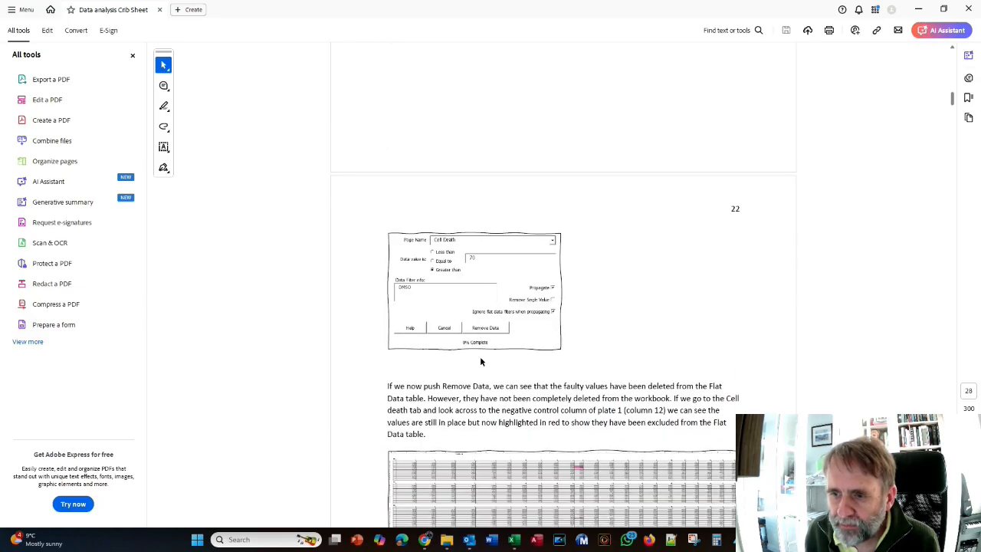
- Switch to the Excel workbook and start PlateMaker's Clean Data with page name Cell Death and data values greater than 70
{"action": "key", "text": "alt+Tab"}
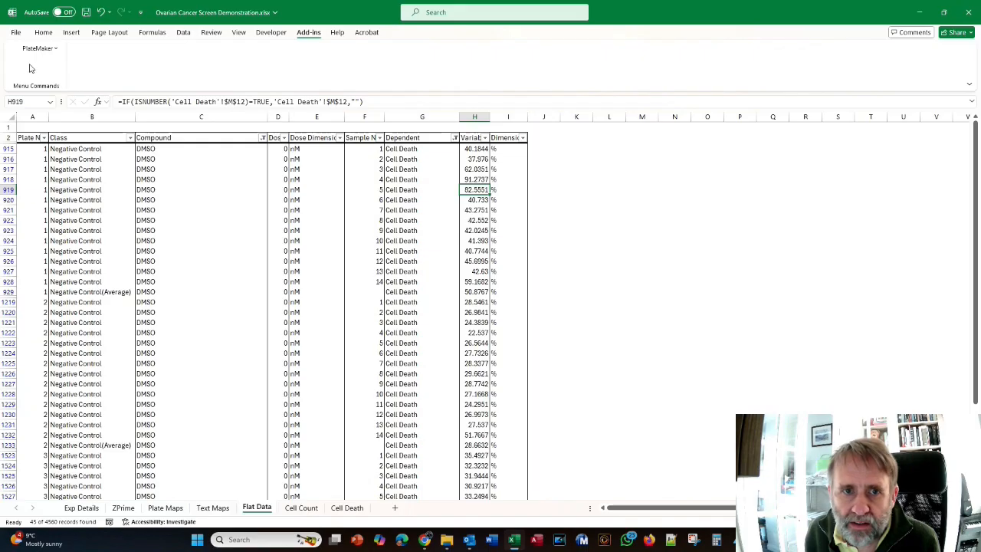
{"action": "left_click", "coordinate": [34, 51]}
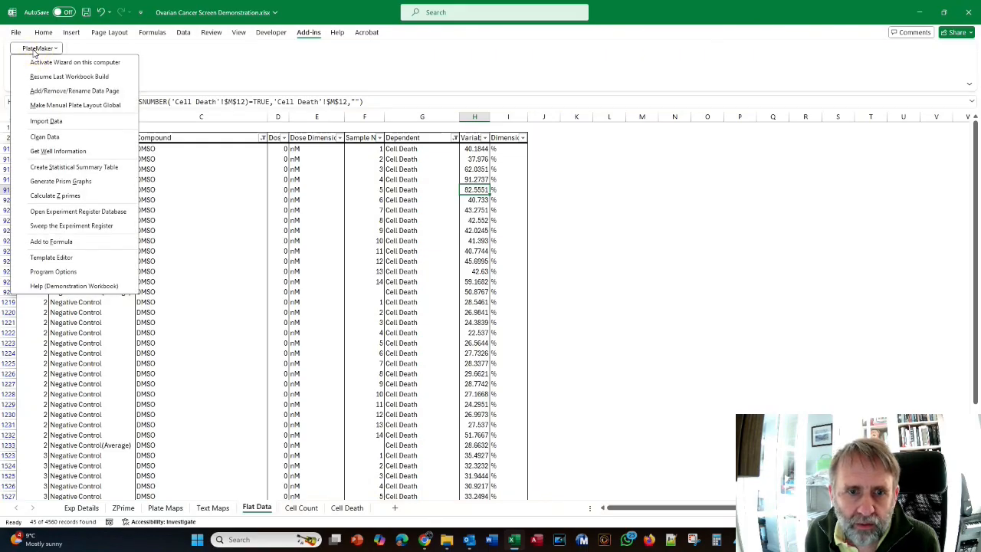
{"action": "left_click", "coordinate": [48, 136]}
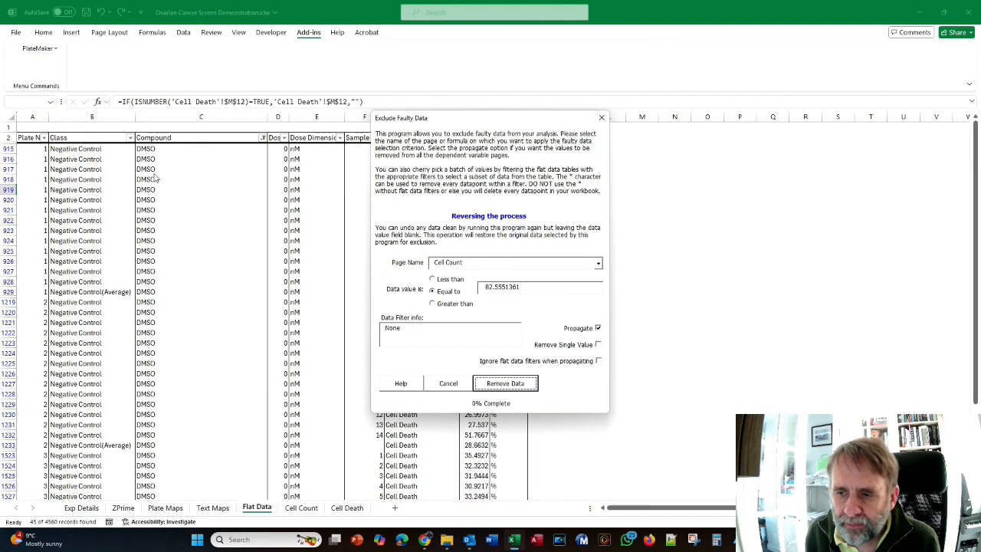
{"action": "left_click", "coordinate": [598, 264]}
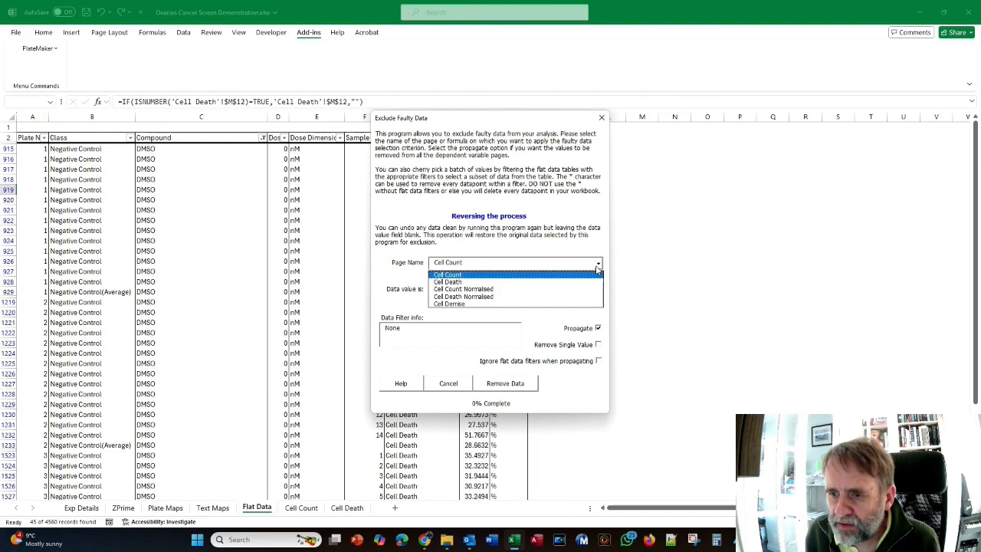
{"action": "left_click", "coordinate": [559, 282]}
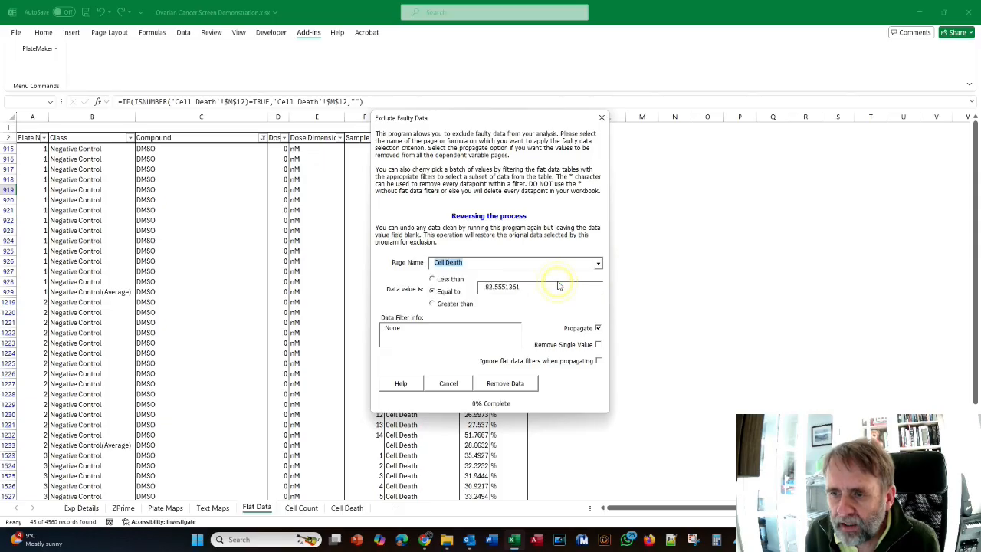
{"action": "left_click", "coordinate": [432, 305]}
{"action": "left_click_drag", "start_coordinate": [527, 286], "coordinate": [467, 288]}
{"action": "type", "text": "70"}
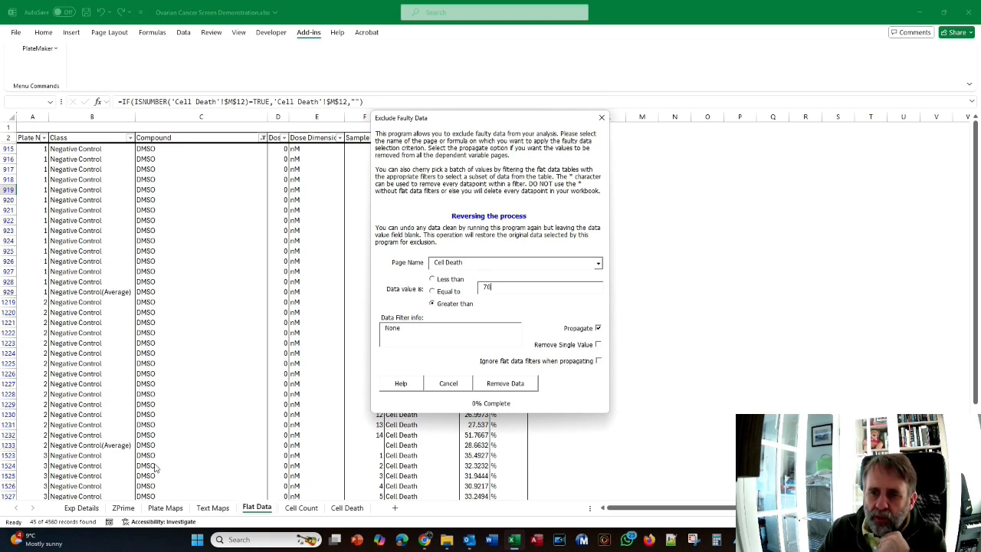
- Set the data filter info to DMSO, ignore flat data filters when propagating, and remove the faulty data
{"action": "left_click_drag", "start_coordinate": [461, 122], "coordinate": [640, 126]}
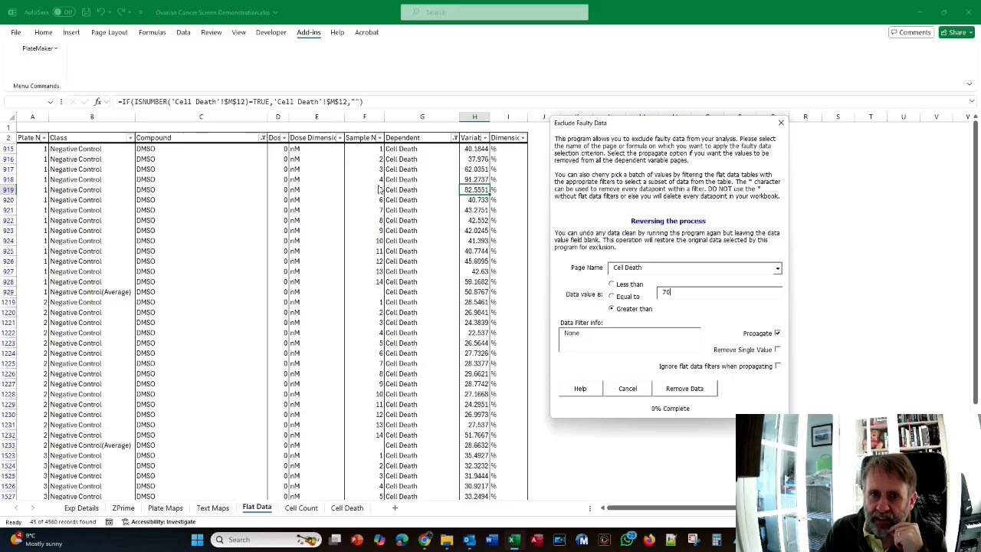
{"action": "left_click_drag", "start_coordinate": [584, 332], "coordinate": [538, 329]}
{"action": "type", "text": "0"}
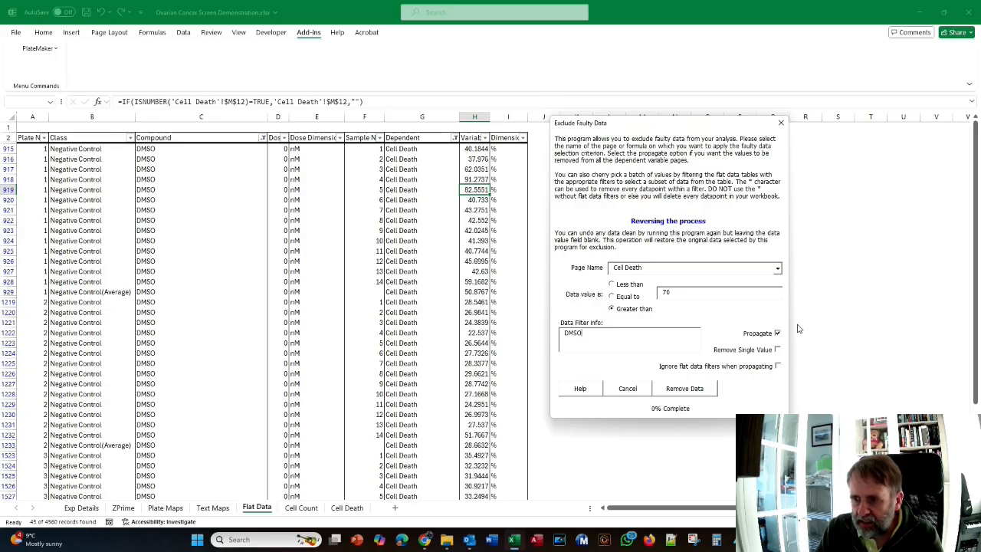
{"action": "left_click", "coordinate": [776, 366]}
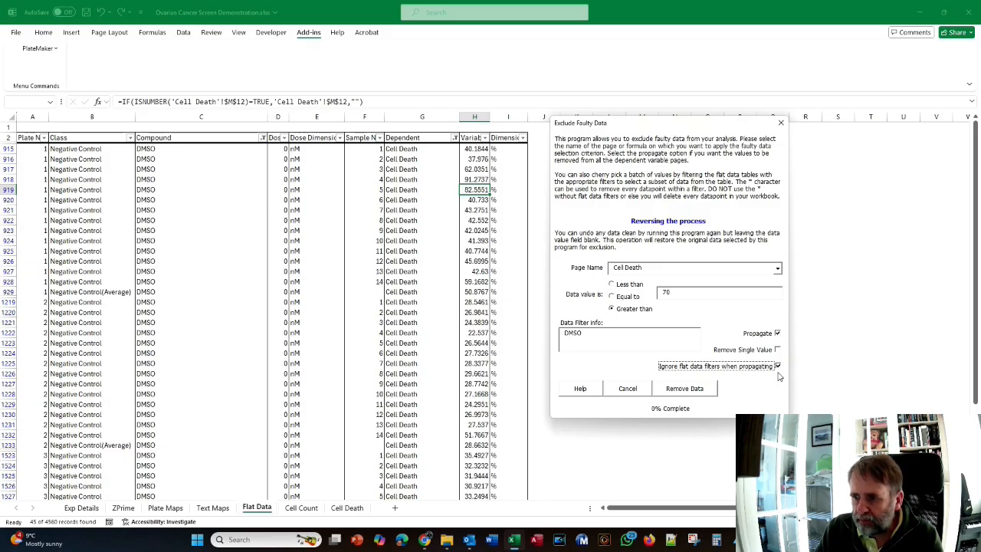
{"action": "left_click", "coordinate": [680, 390]}
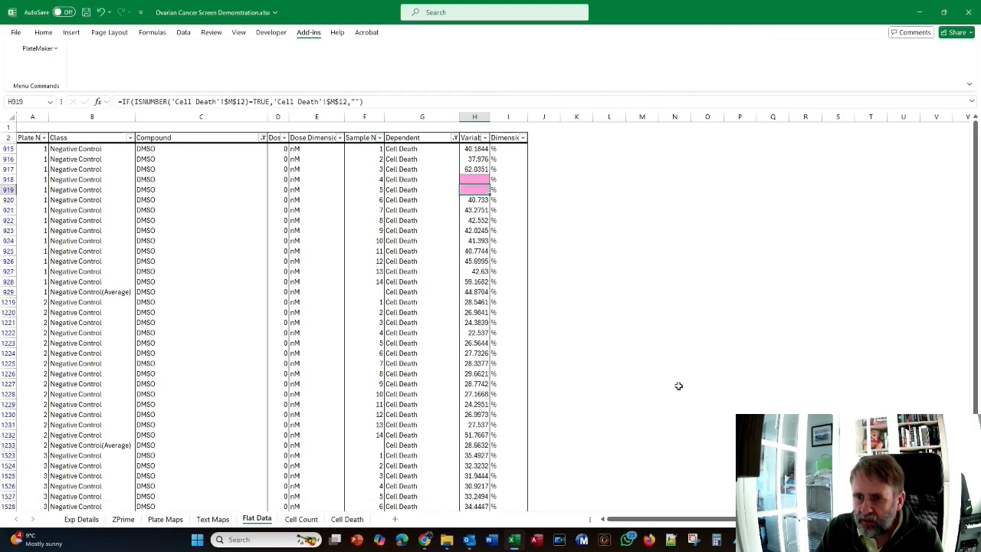
- Check Plate 1's DMSO sample 4 and 5 cells on Flat Data, then show all Dependent and Compound entries again
{"action": "left_click", "coordinate": [470, 179]}
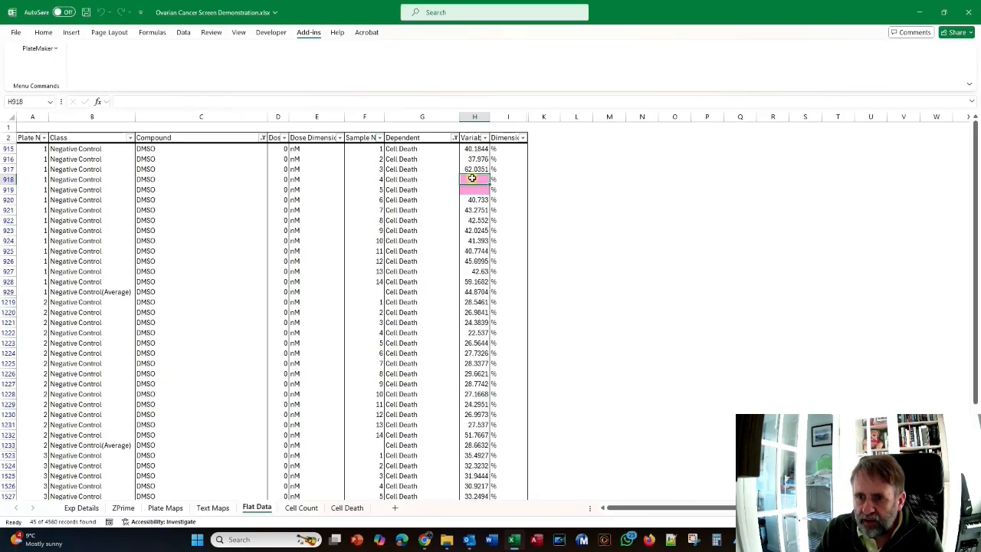
{"action": "left_click", "coordinate": [473, 190]}
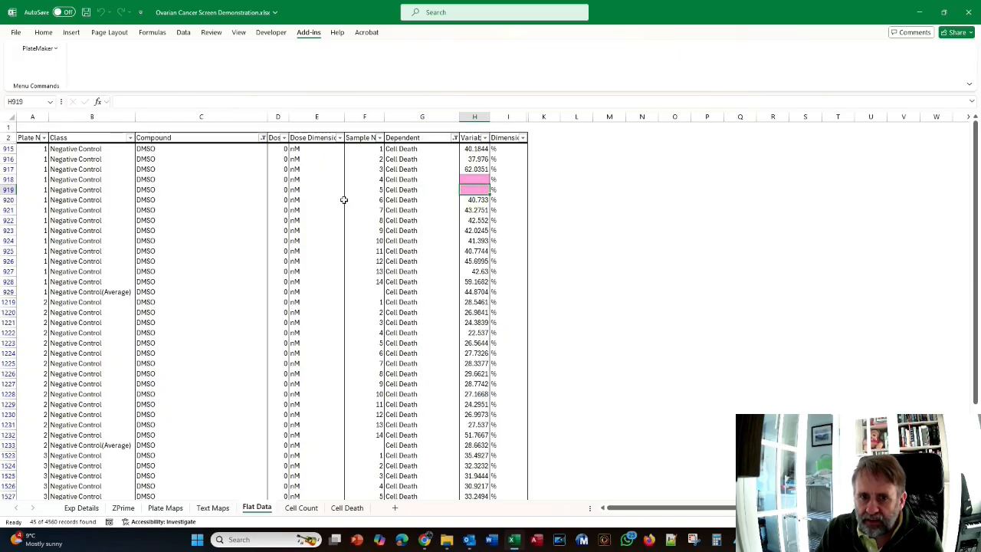
{"action": "left_click", "coordinate": [455, 137]}
{"action": "left_click", "coordinate": [352, 271]}
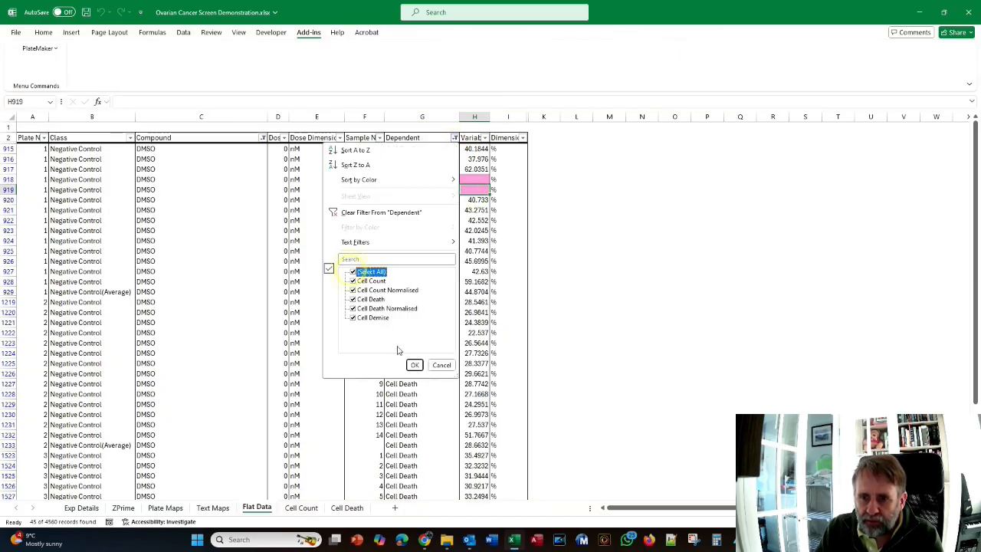
{"action": "left_click", "coordinate": [414, 365]}
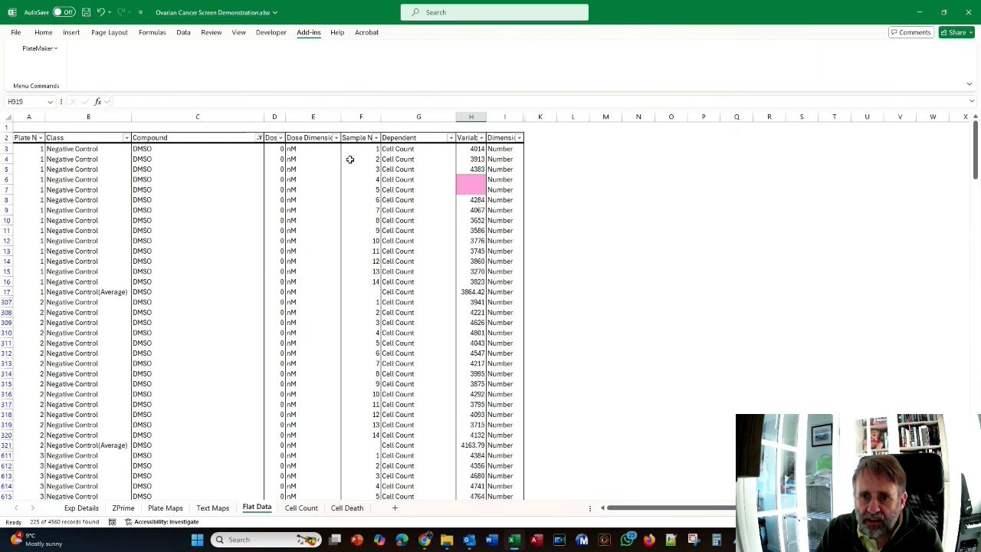
{"action": "left_click", "coordinate": [259, 137]}
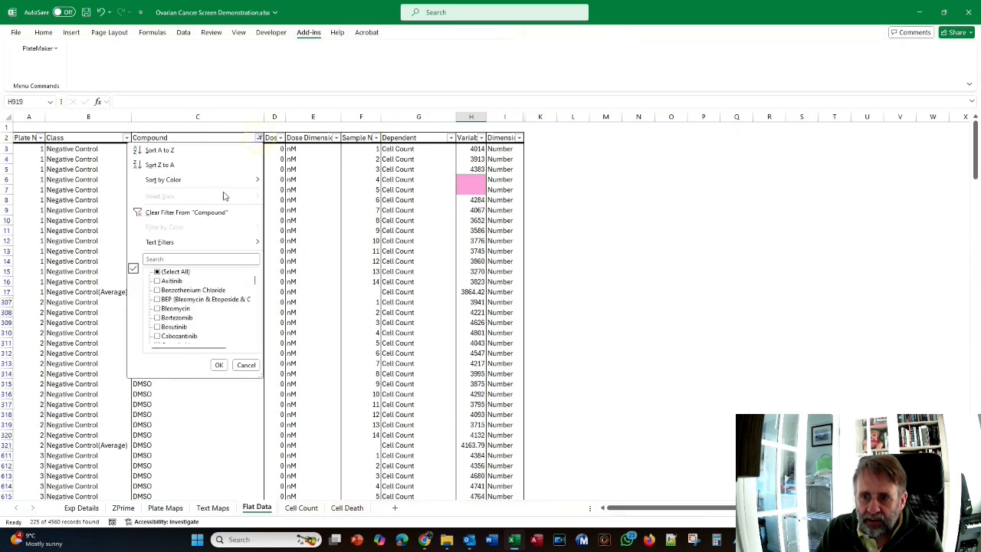
{"action": "left_click", "coordinate": [168, 271]}
{"action": "left_click", "coordinate": [217, 365]}
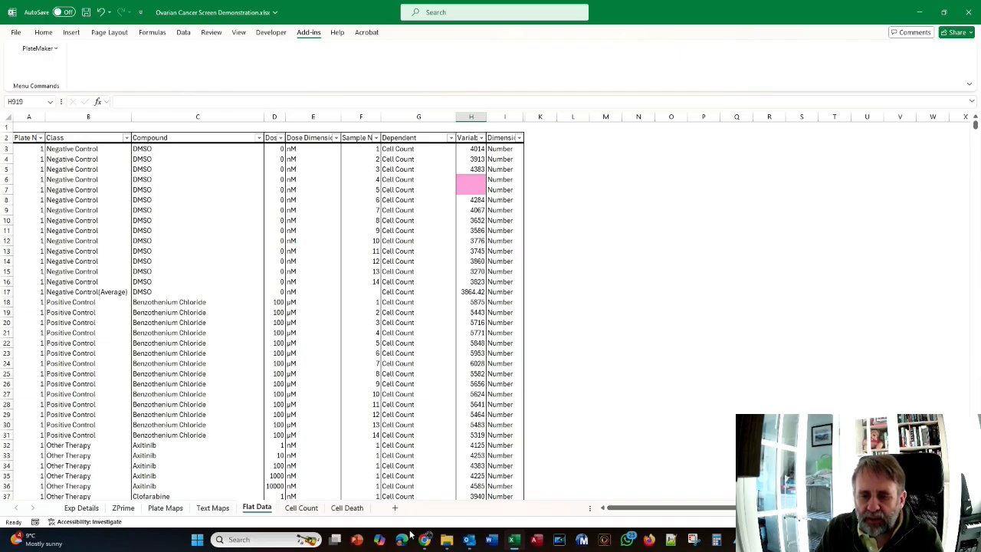
- Examine the negative control column of all three plates on the Cell Death worksheet for excluded values
{"action": "left_click", "coordinate": [353, 510]}
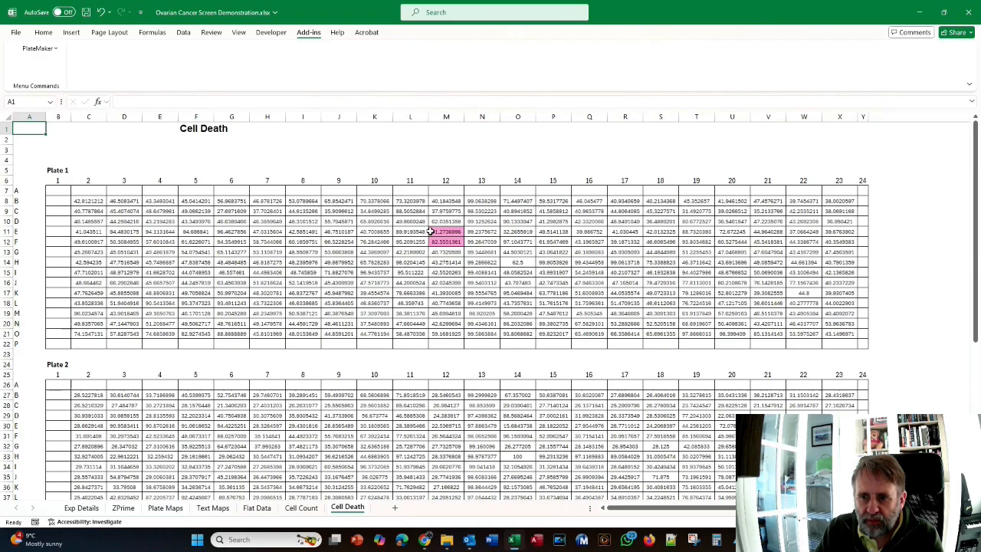
{"action": "scroll", "coordinate": [458, 242], "scroll_direction": "down", "scroll_amount": 15}
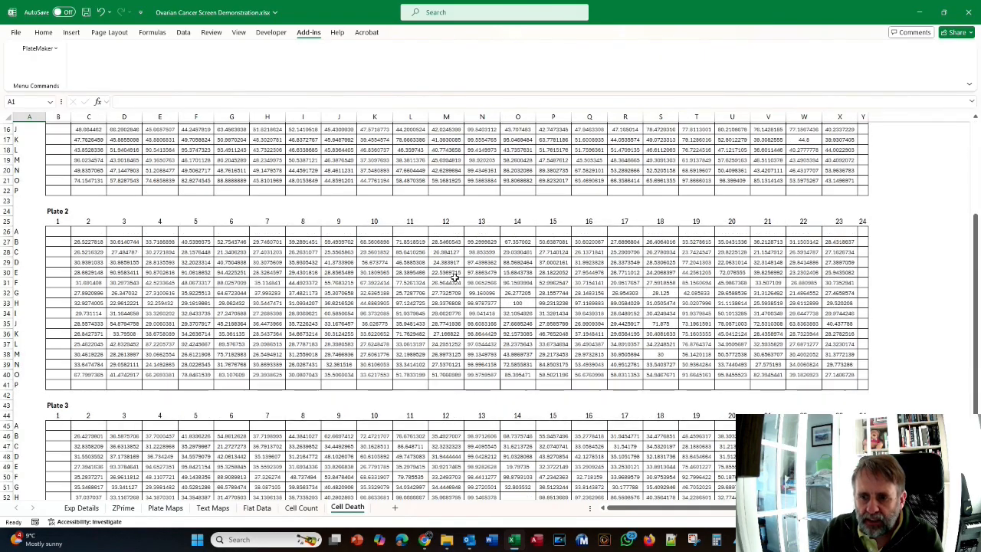
{"action": "scroll", "coordinate": [438, 326], "scroll_direction": "up", "scroll_amount": 10}
{"action": "scroll", "coordinate": [438, 325], "scroll_direction": "up", "scroll_amount": 5}
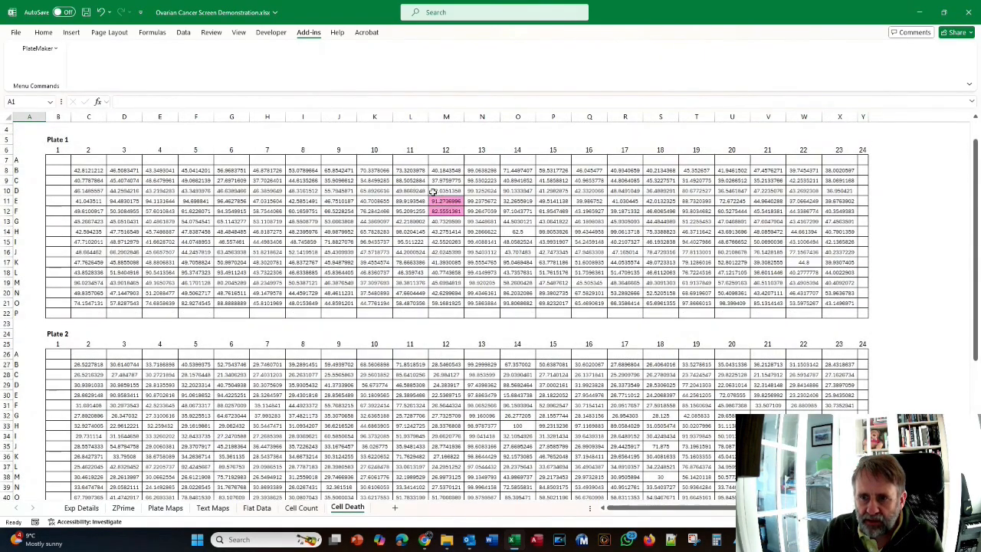
{"action": "scroll", "coordinate": [446, 219], "scroll_direction": "down", "scroll_amount": 7}
{"action": "scroll", "coordinate": [449, 291], "scroll_direction": "down", "scroll_amount": 3}
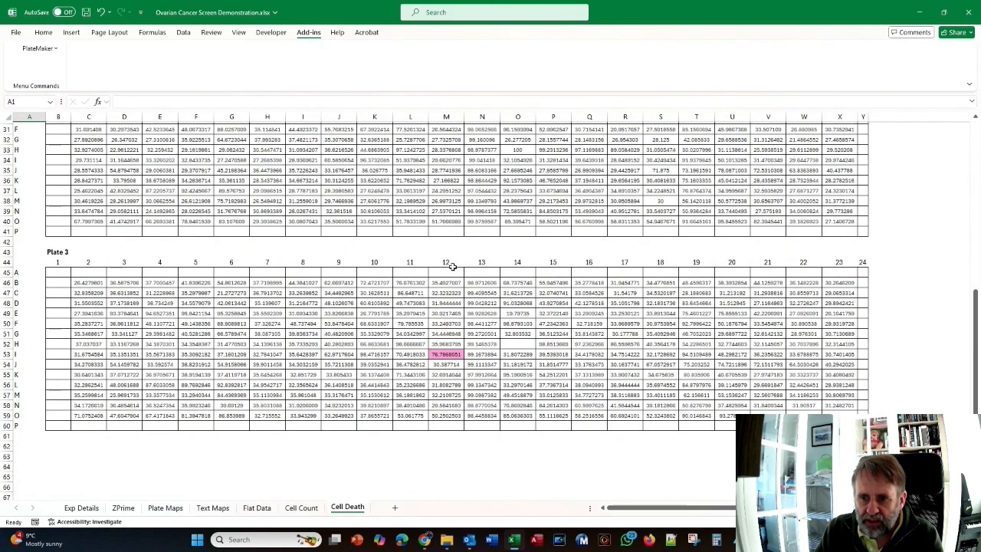
{"action": "scroll", "coordinate": [450, 369], "scroll_direction": "up", "scroll_amount": 4}
{"action": "scroll", "coordinate": [449, 370], "scroll_direction": "up", "scroll_amount": 6}
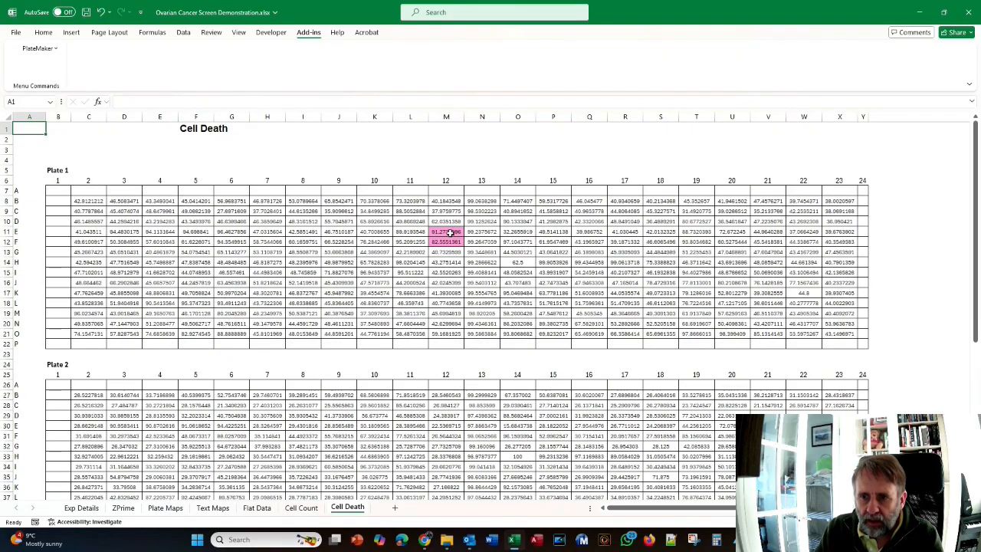
- Compare the excluded DMSO controls across the Flat Data, Cell Death and Cell Count worksheets
{"action": "left_click", "coordinate": [257, 508]}
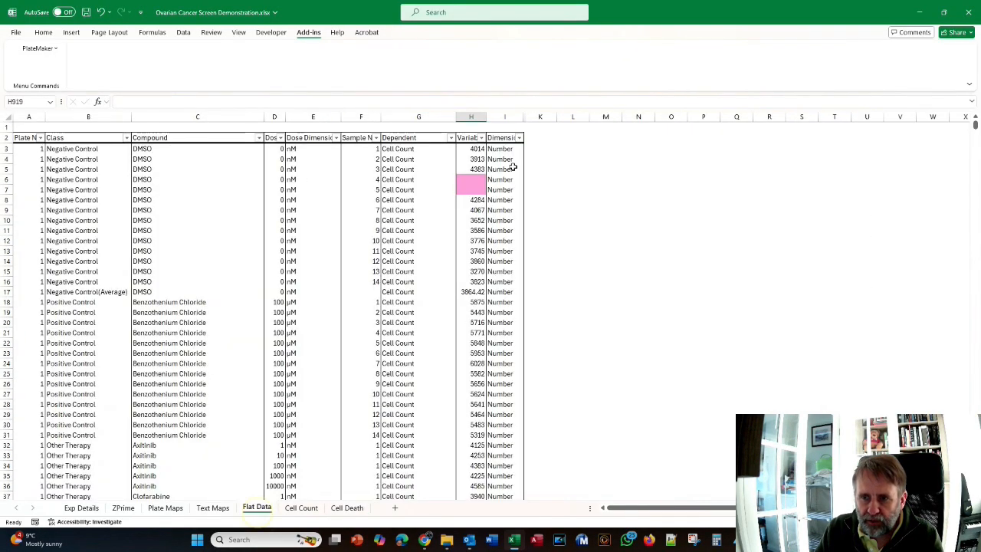
{"action": "left_click", "coordinate": [347, 507]}
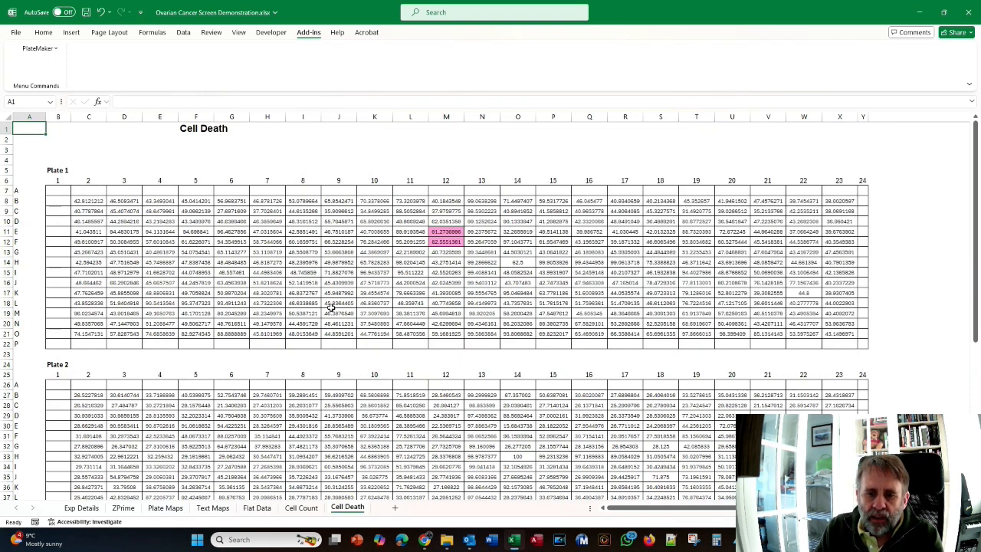
{"action": "left_click", "coordinate": [295, 511]}
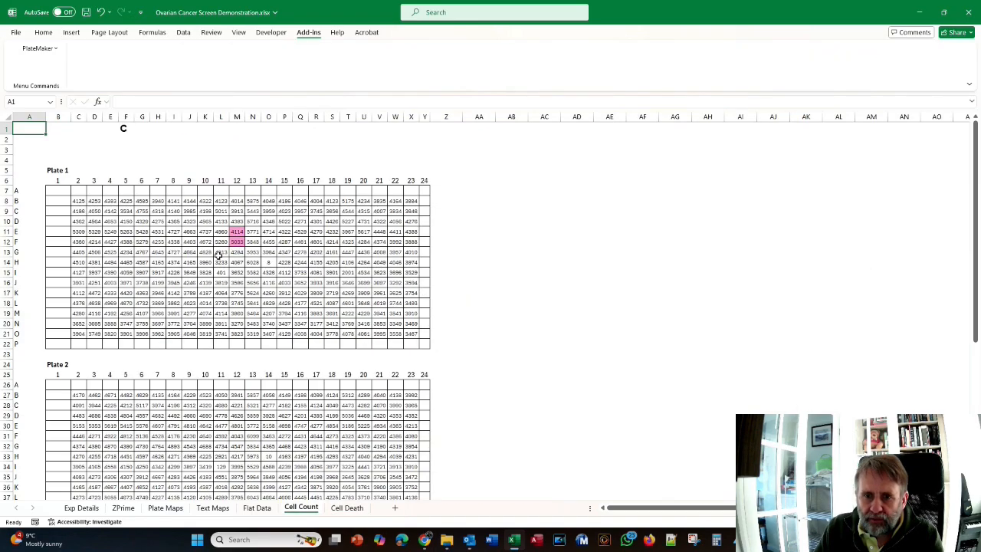
{"action": "scroll", "coordinate": [219, 256], "scroll_direction": "down", "scroll_amount": 12}
{"action": "scroll", "coordinate": [237, 236], "scroll_direction": "up", "scroll_amount": 12}
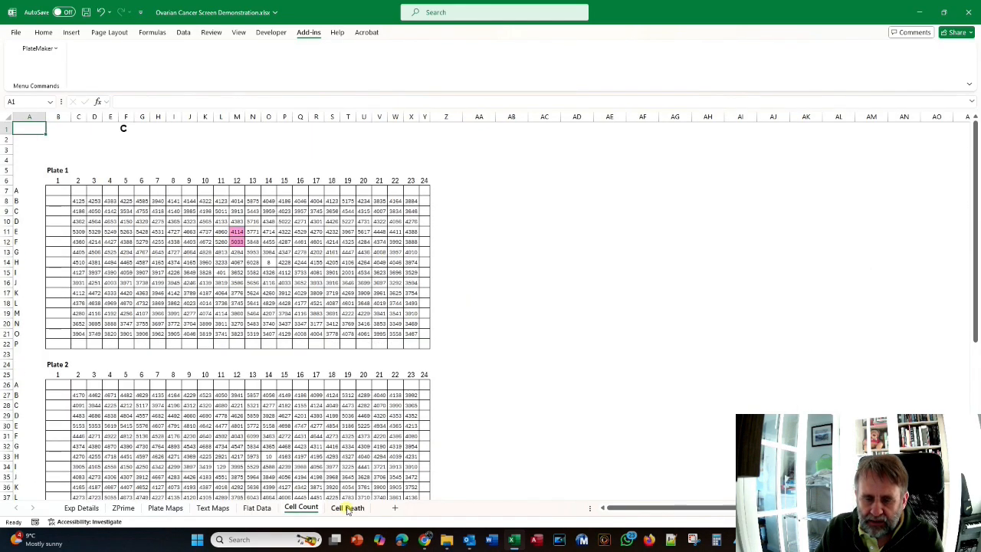
{"action": "left_click", "coordinate": [347, 508]}
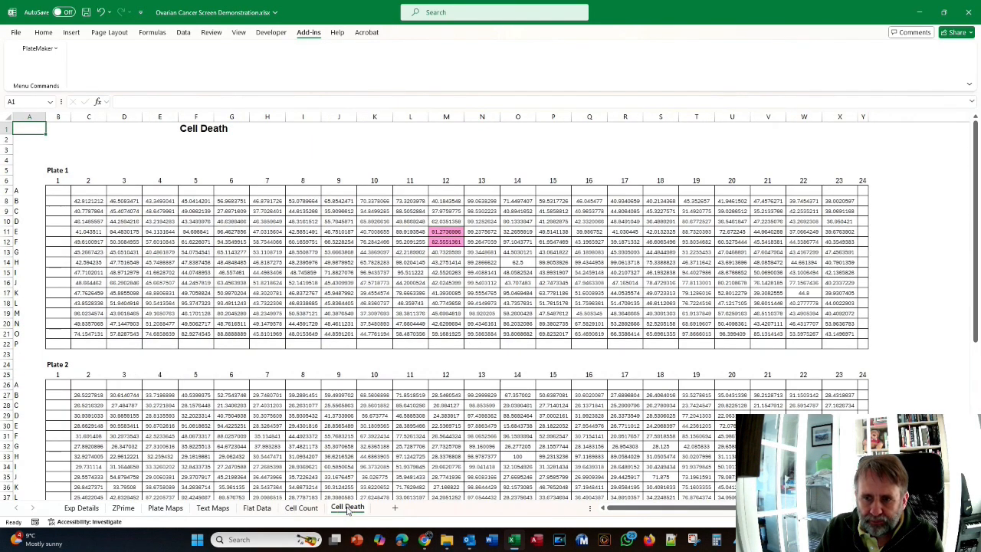
- Show the row and column headings on Exp Details and enlarge row 25 to read the data clean log in the description
{"action": "left_click", "coordinate": [78, 510]}
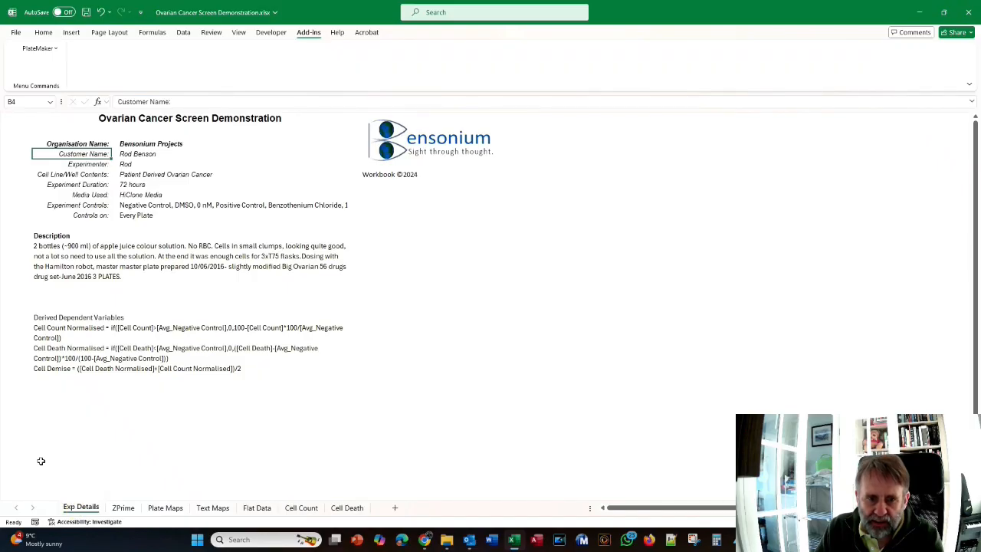
{"action": "left_click", "coordinate": [238, 33]}
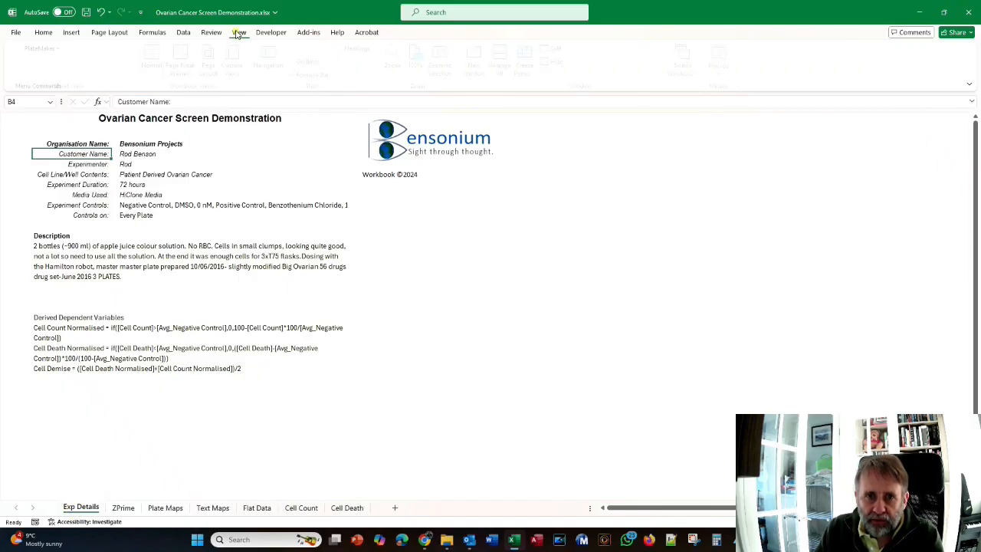
{"action": "left_click", "coordinate": [344, 49]}
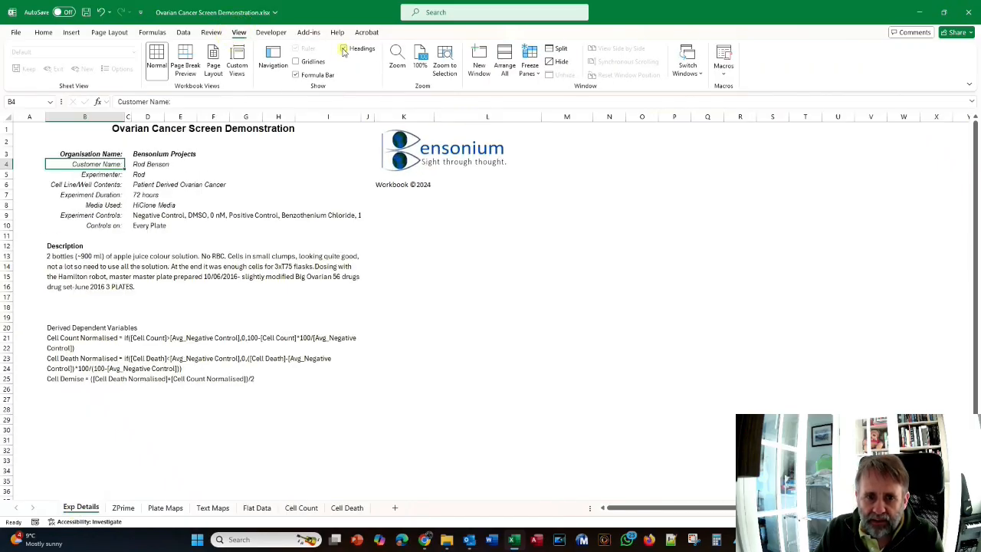
{"action": "left_click_drag", "start_coordinate": [9, 385], "coordinate": [9, 412]}
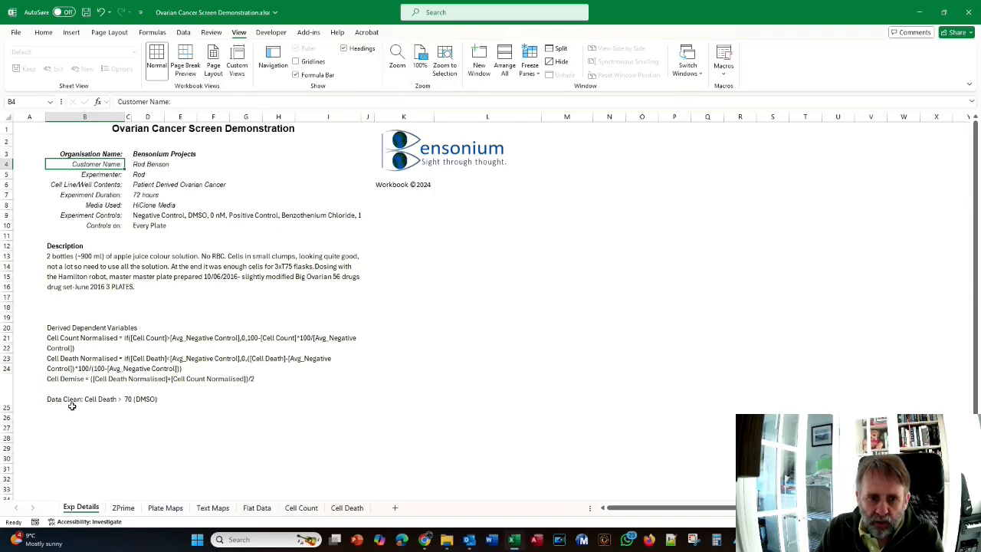
{"action": "left_click", "coordinate": [70, 400]}
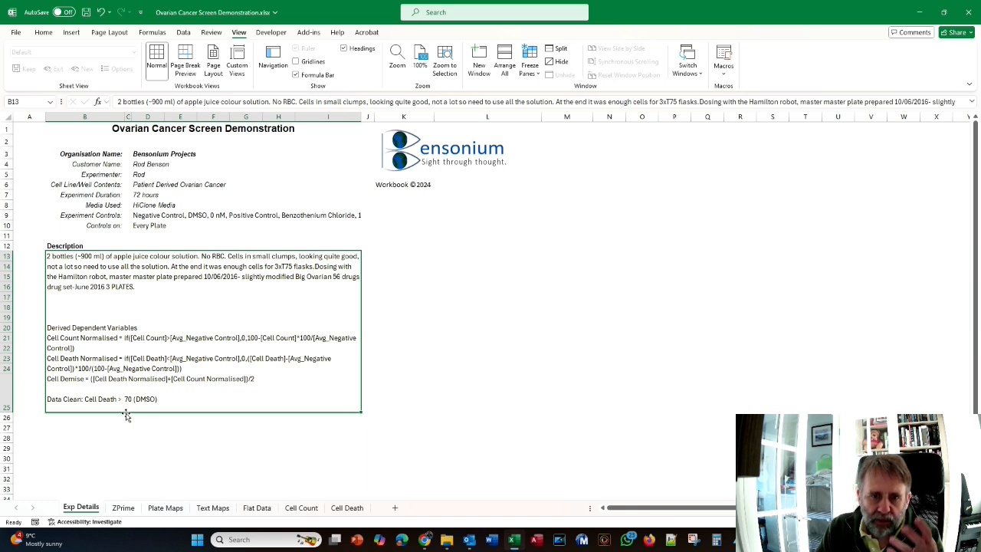
- Glance at the Cell Count worksheet, then switch to the Crib Sheet PDF and read on to section 4.1.5, Adding the Heat Map Page
{"action": "left_click", "coordinate": [300, 508]}
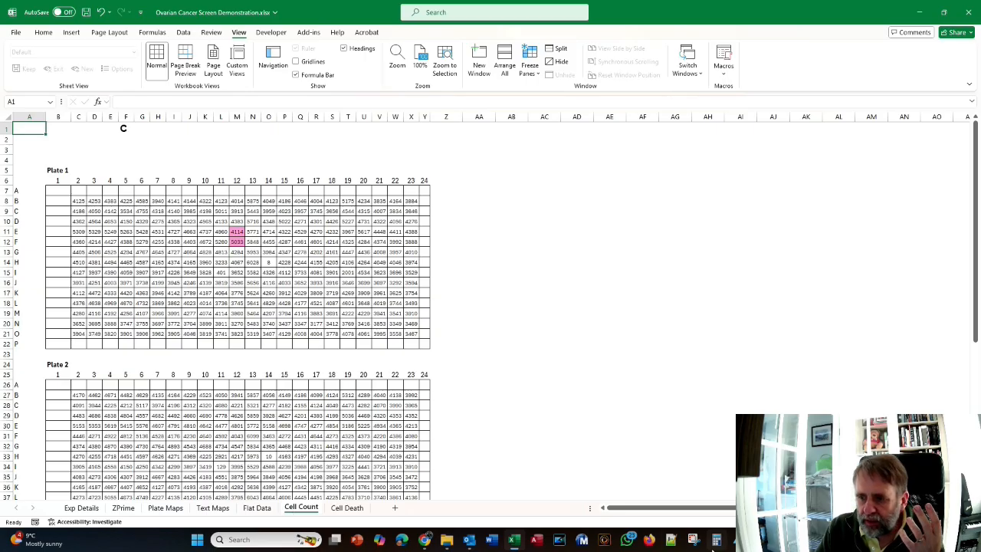
{"action": "key", "text": "alt+Tab"}
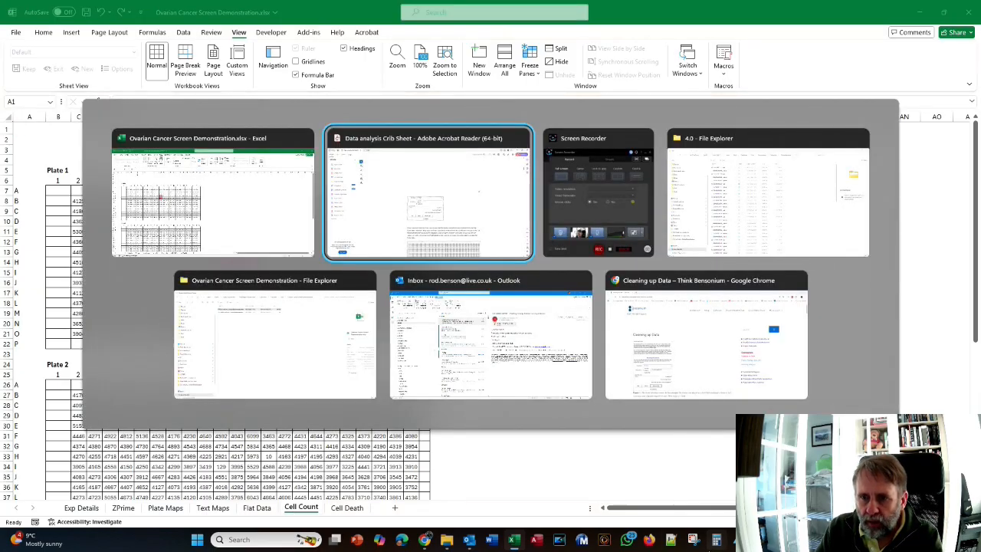
{"action": "scroll", "coordinate": [659, 402], "scroll_direction": "down", "scroll_amount": 10}
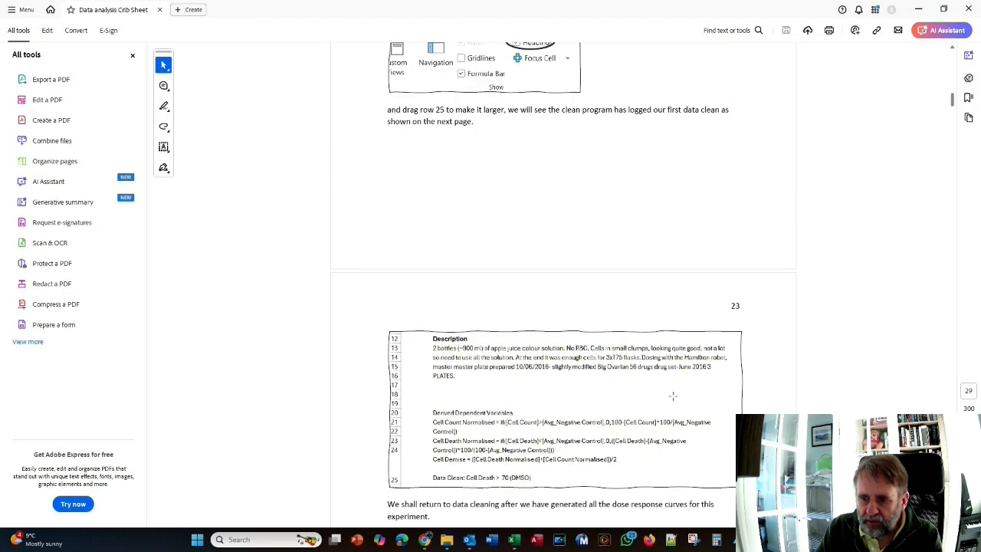
{"action": "scroll", "coordinate": [671, 399], "scroll_direction": "down", "scroll_amount": 1}
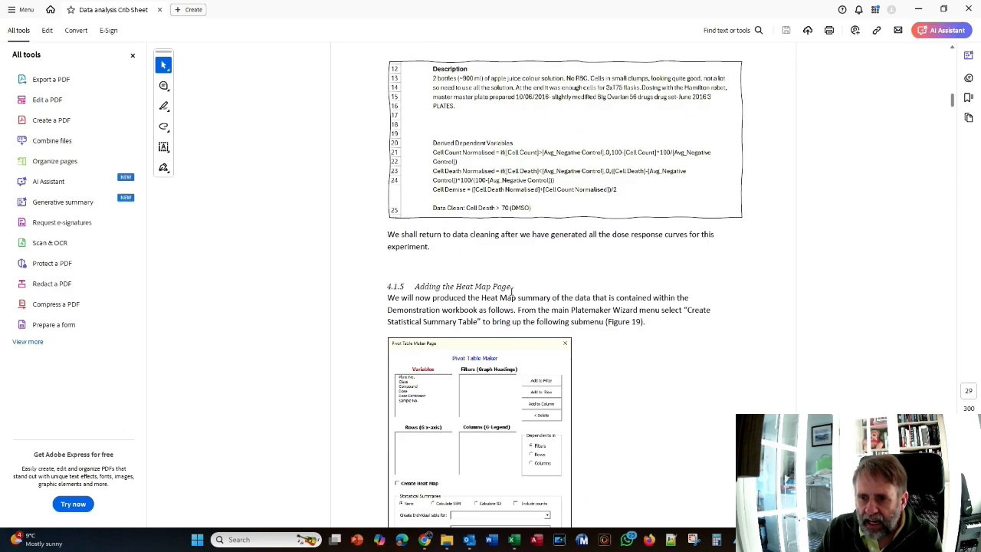
- Check the Pivot Table Maker figure in the crib sheet, then switch to the Excel workbook and start PlateMaker's Create Statistical Summary Table
{"action": "scroll", "coordinate": [512, 292], "scroll_direction": "down", "scroll_amount": 4}
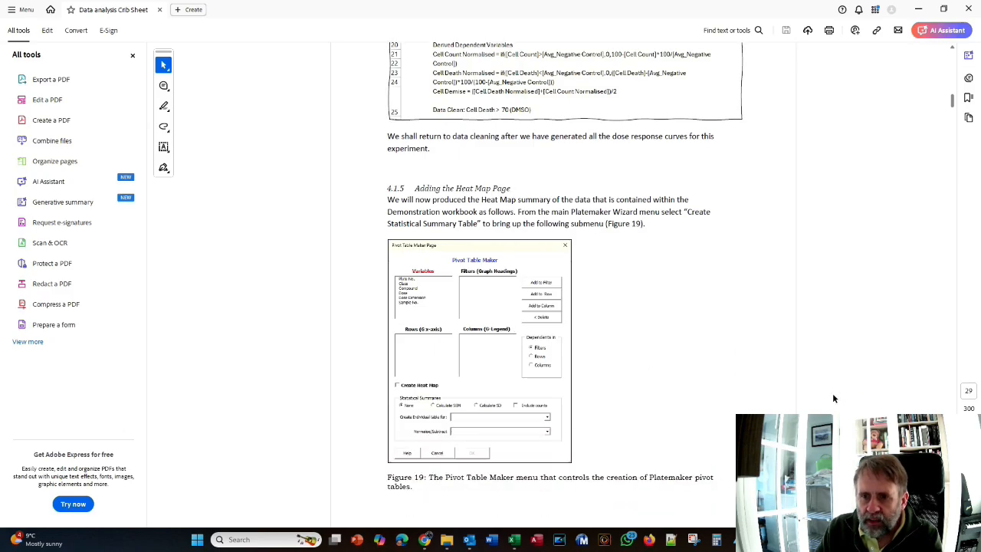
{"action": "key", "text": "alt+Tab"}
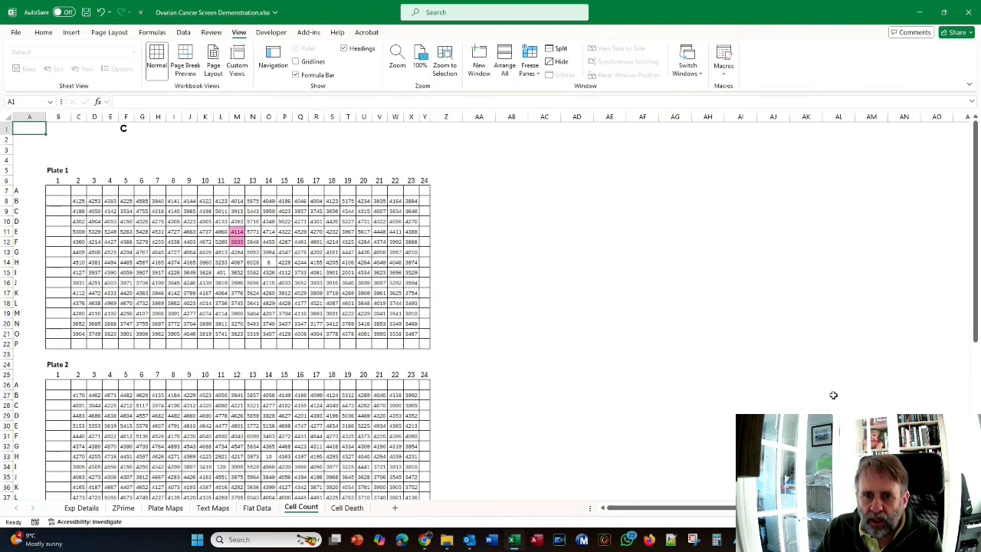
{"action": "left_click", "coordinate": [309, 35]}
{"action": "left_click", "coordinate": [53, 51]}
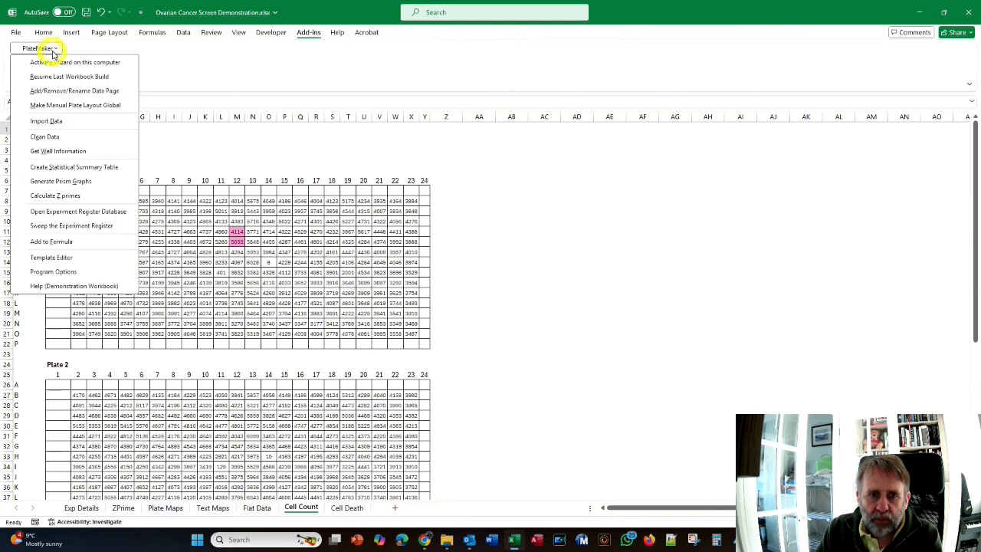
{"action": "left_click", "coordinate": [52, 170]}
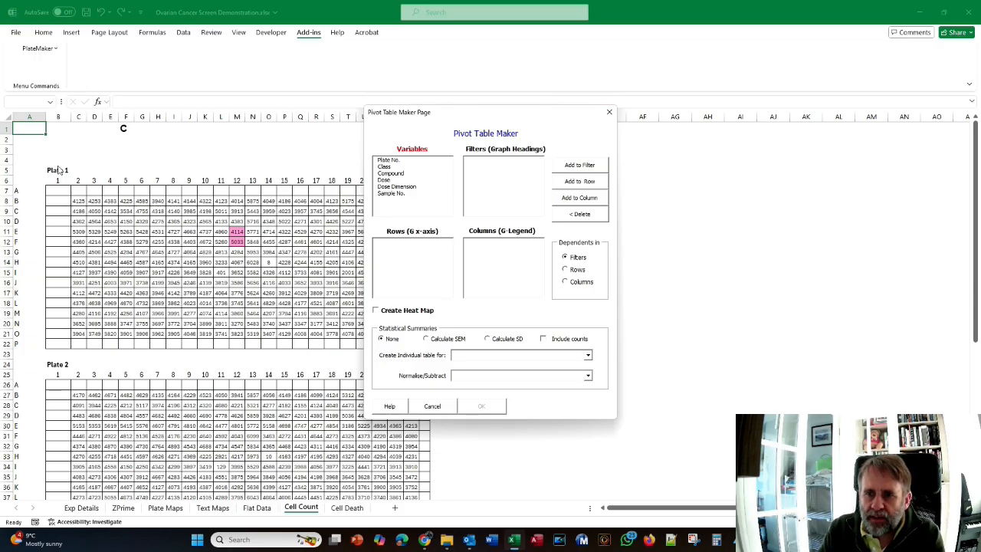
- Assign Compound to the rows and Dose to the columns of the pivot table
{"action": "left_click", "coordinate": [397, 175]}
{"action": "left_click", "coordinate": [597, 182]}
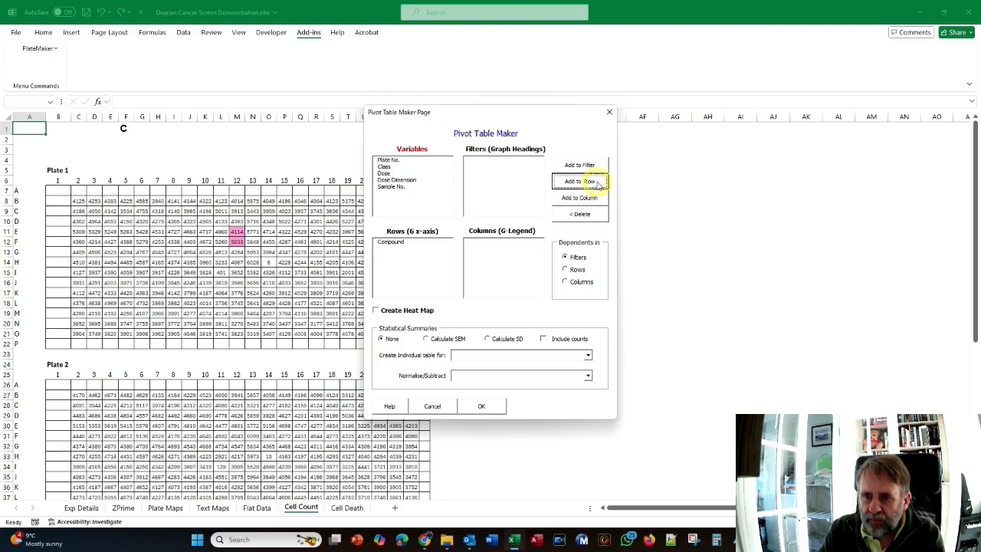
{"action": "left_click", "coordinate": [383, 174]}
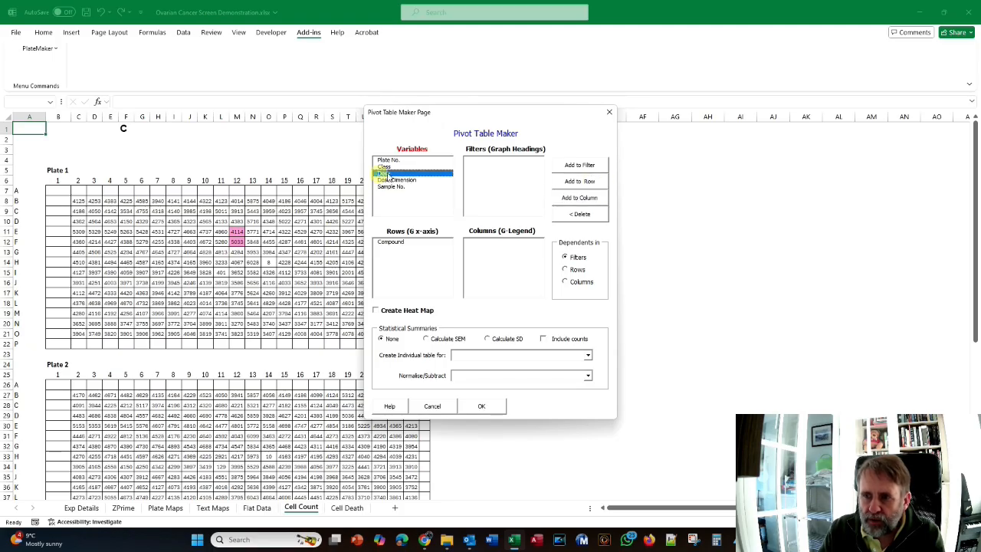
{"action": "left_click", "coordinate": [579, 199]}
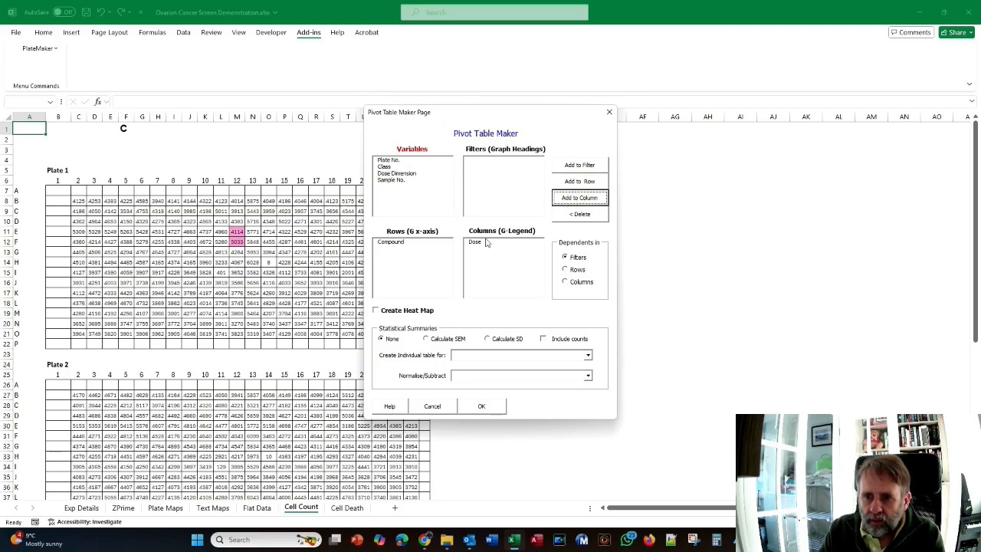
- Enable Create Heat Map with DMSO as the negative control and Benzothenium Chloride as the positive control
{"action": "left_click", "coordinate": [375, 310]}
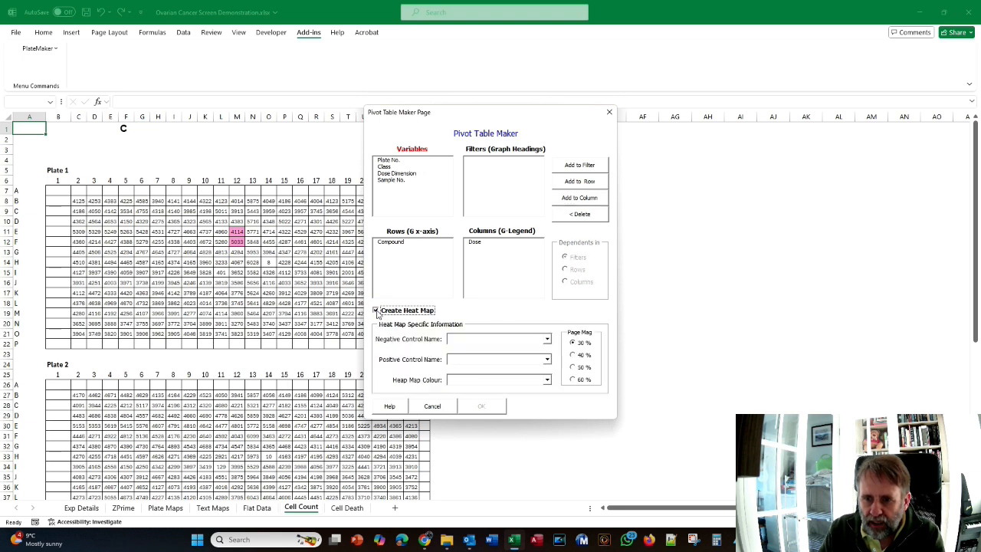
{"action": "left_click", "coordinate": [467, 338]}
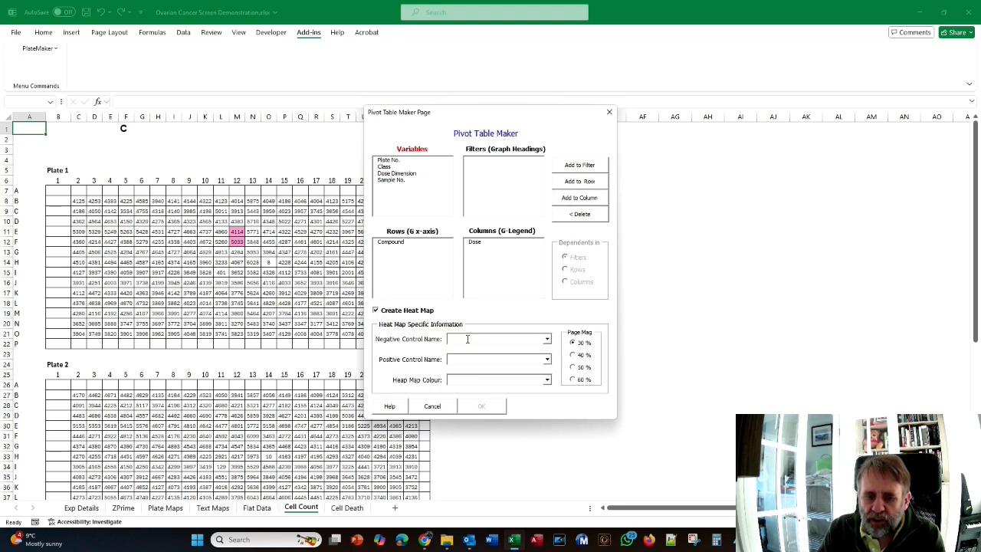
{"action": "type", "text": "DMSO"}
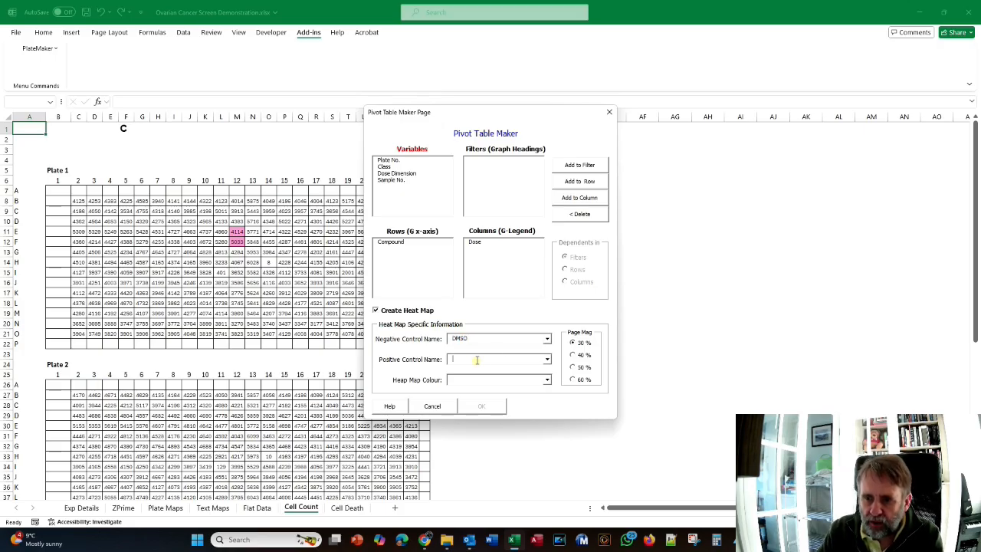
{"action": "key", "text": "Down"}
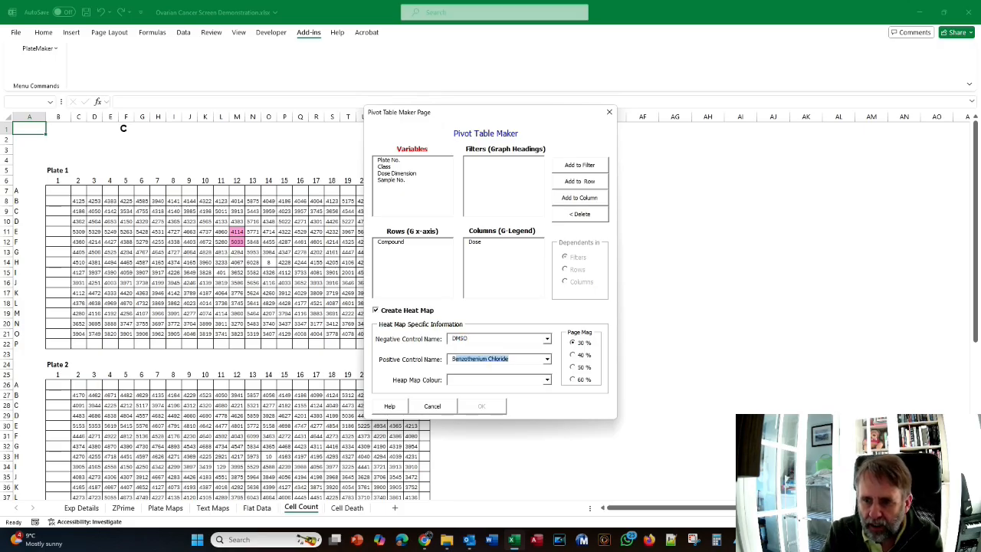
{"action": "left_click", "coordinate": [515, 360]}
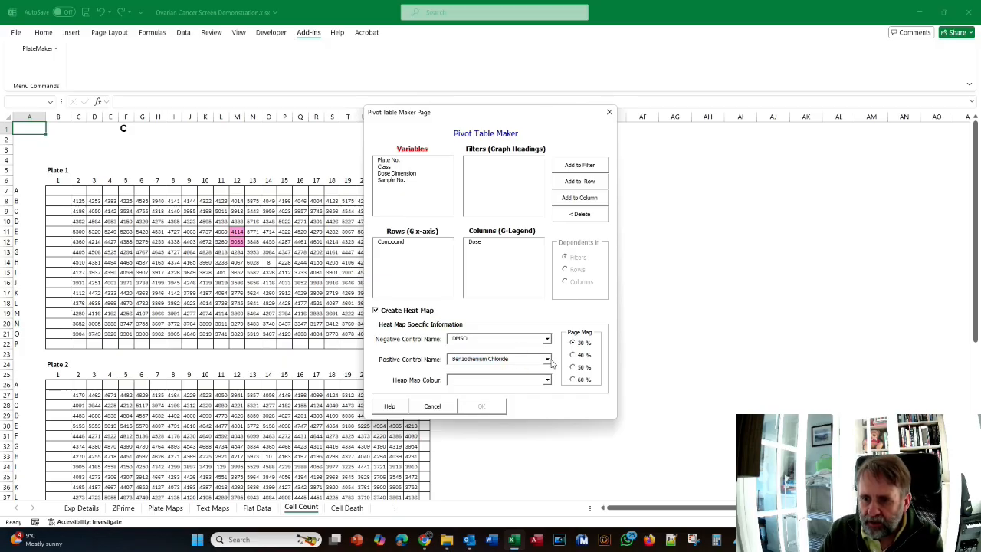
{"action": "left_click", "coordinate": [547, 360]}
{"action": "left_click", "coordinate": [547, 361]}
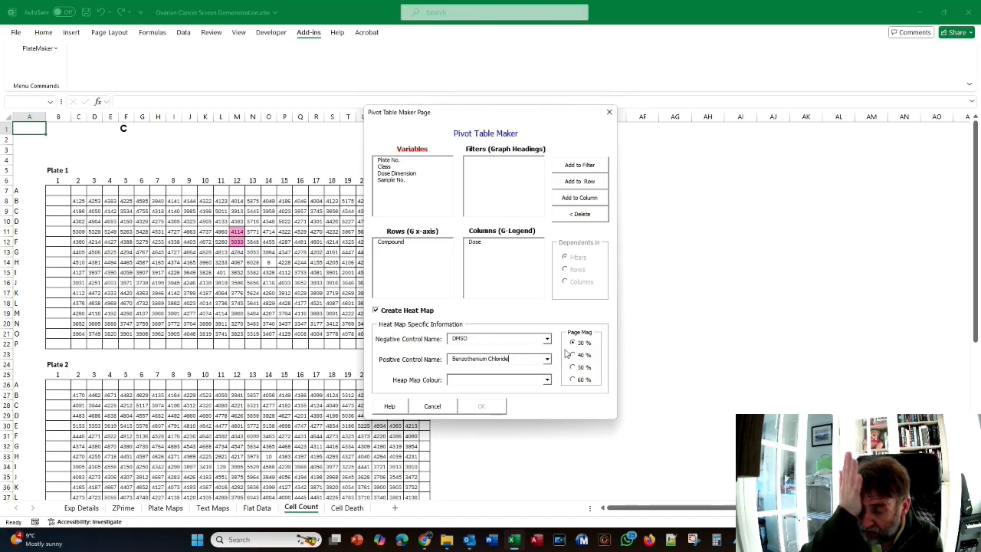
{"action": "left_click", "coordinate": [547, 340]}
{"action": "left_click", "coordinate": [547, 341]}
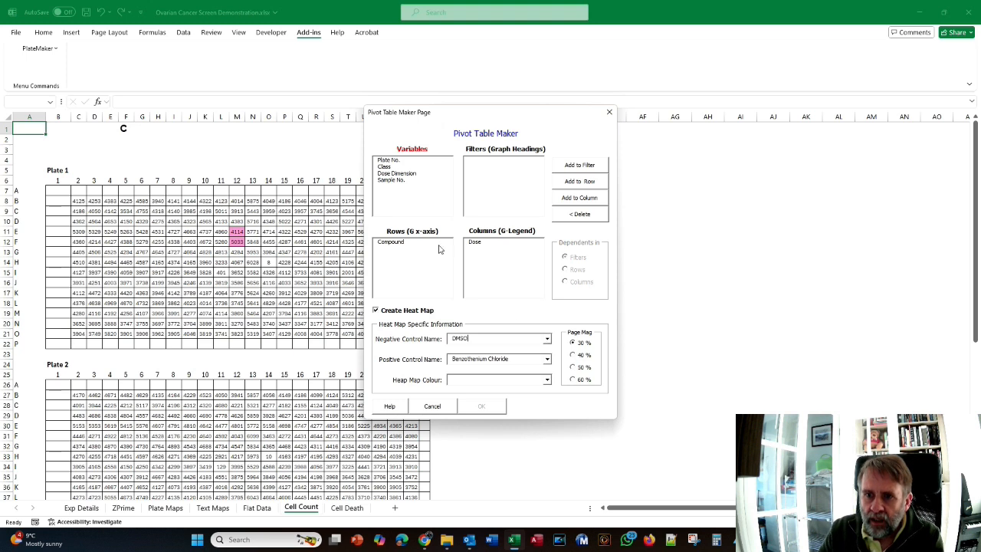
- Add the remaining variables Plate No., Class, Dose Dimension and Sample No. as filters
{"action": "left_click", "coordinate": [387, 161]}
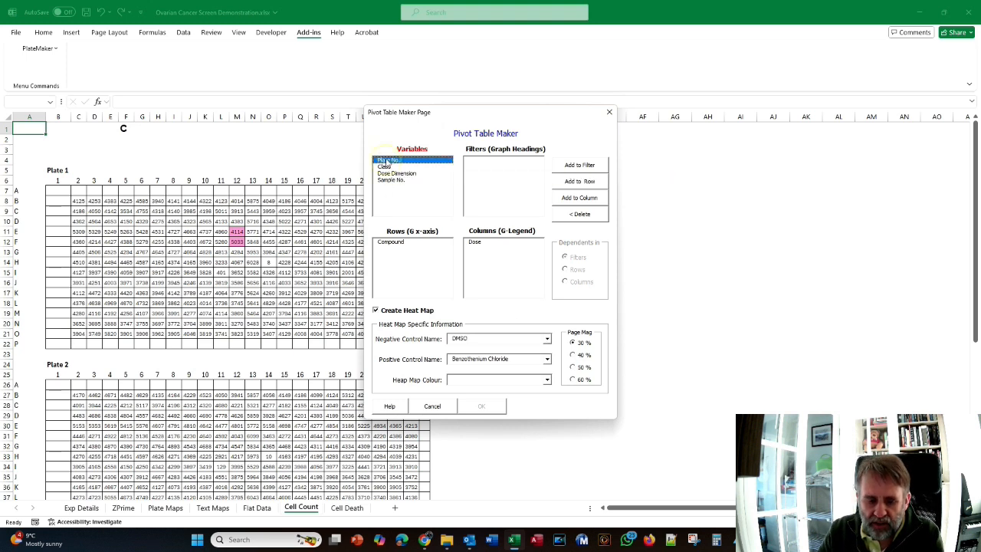
{"action": "left_click", "coordinate": [389, 180], "text": "shift"}
{"action": "left_click", "coordinate": [593, 165]}
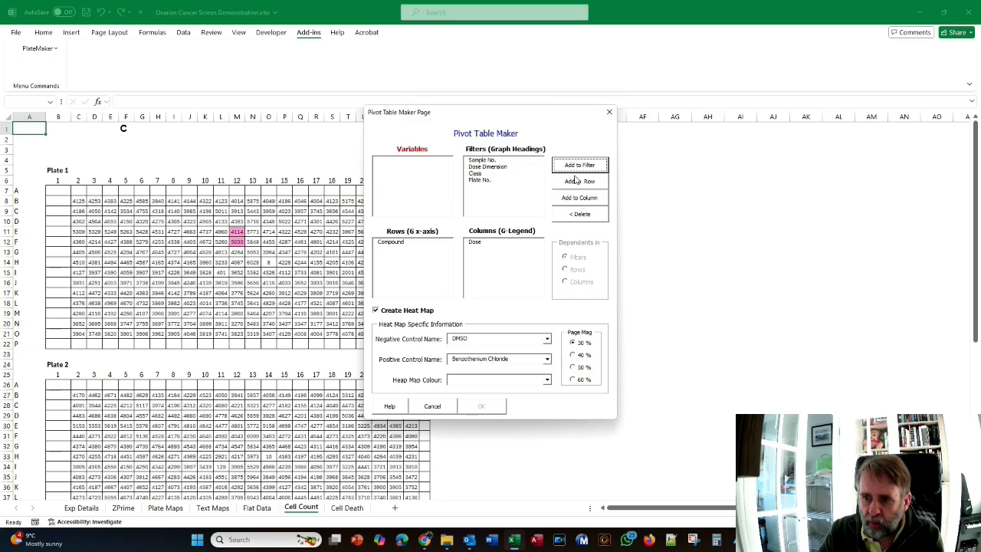
- Set the page magnification to 50 % and the heat map colour to One way Red High, and generate the heat map
{"action": "left_click", "coordinate": [571, 342]}
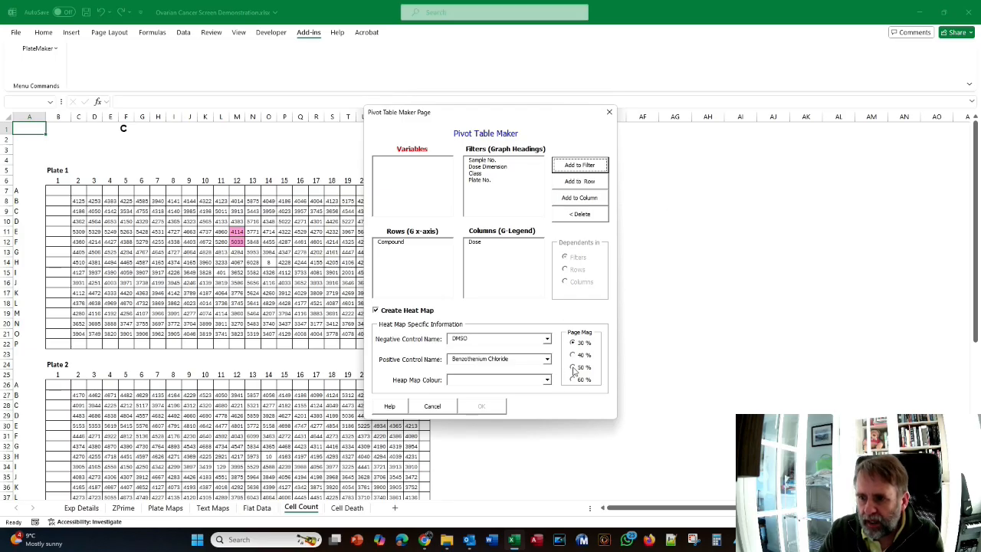
{"action": "left_click", "coordinate": [573, 368]}
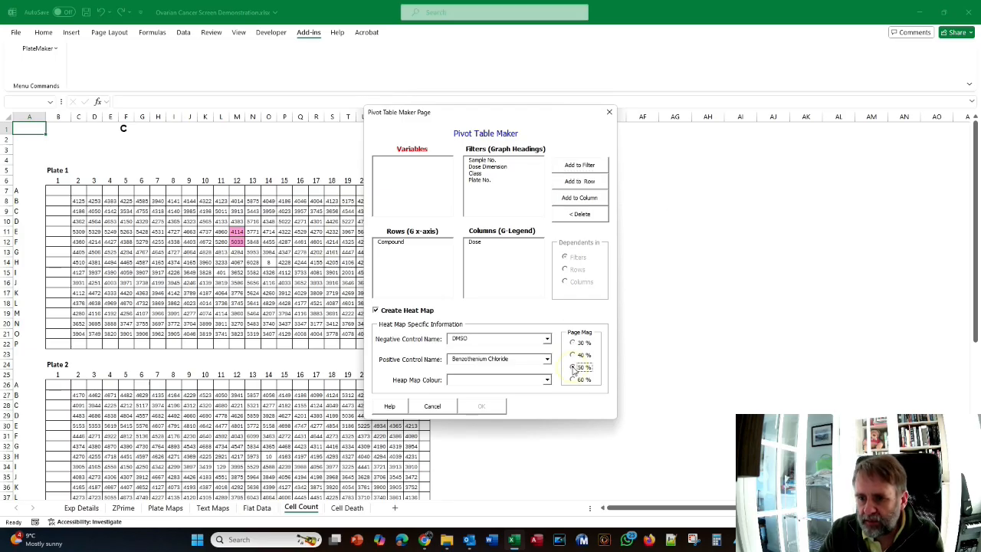
{"action": "left_click", "coordinate": [546, 380]}
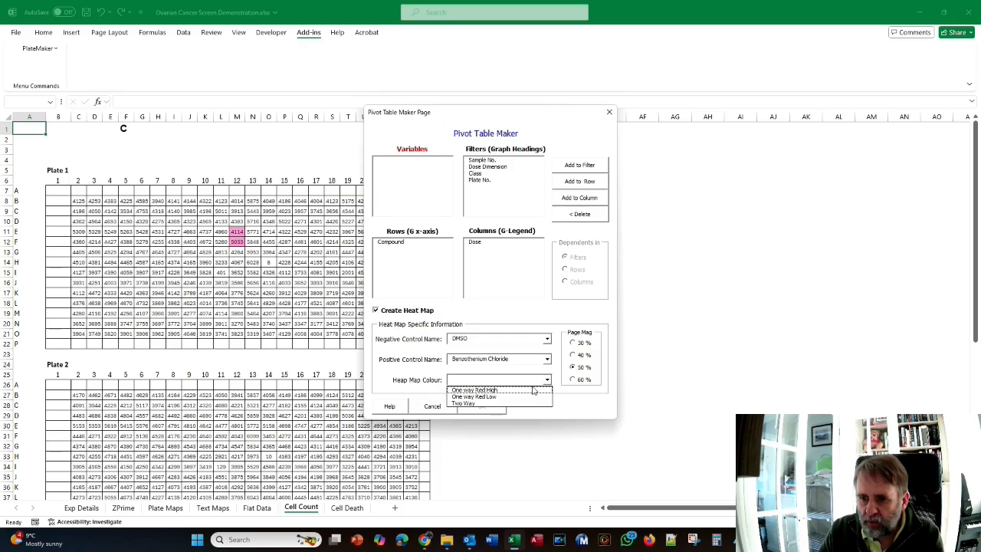
{"action": "left_click", "coordinate": [530, 392]}
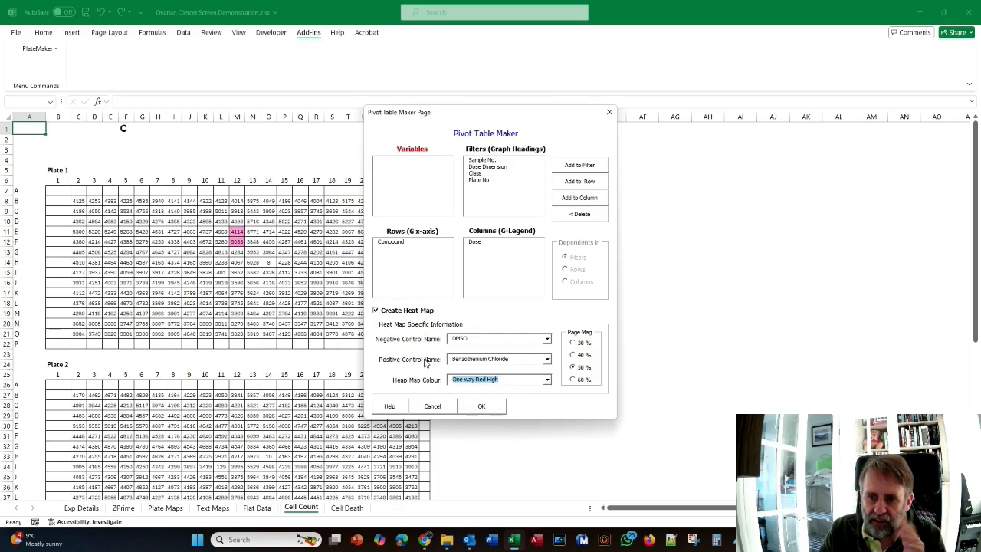
{"action": "left_click", "coordinate": [483, 408]}
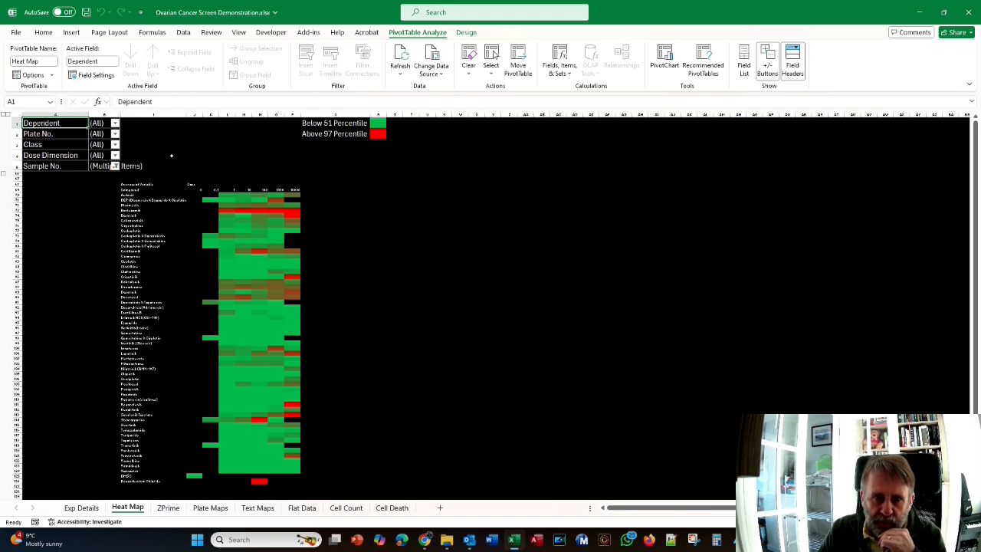
- Filter the heat map's Dependent field to Cell Death Normalised
{"action": "left_click", "coordinate": [115, 123]}
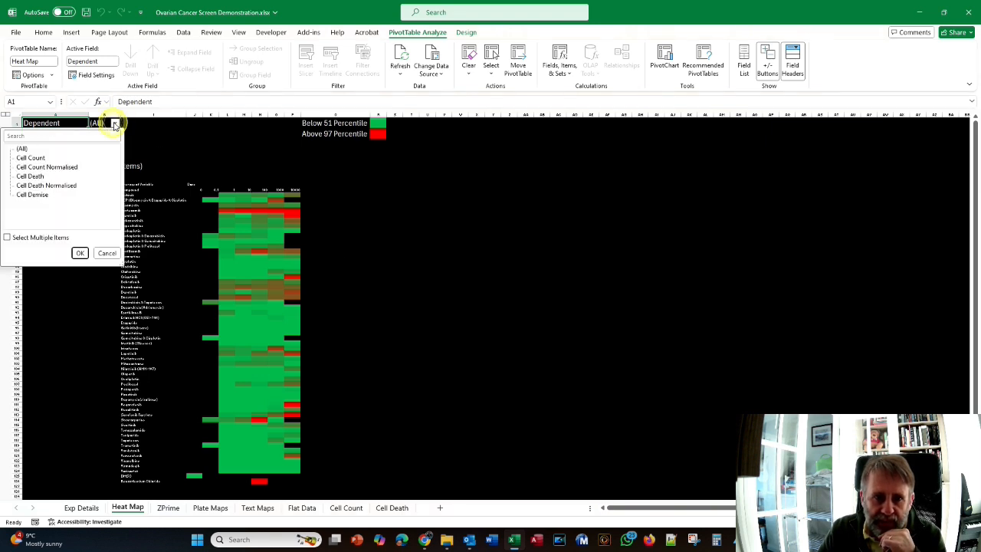
{"action": "left_click", "coordinate": [24, 186]}
{"action": "left_click", "coordinate": [80, 253]}
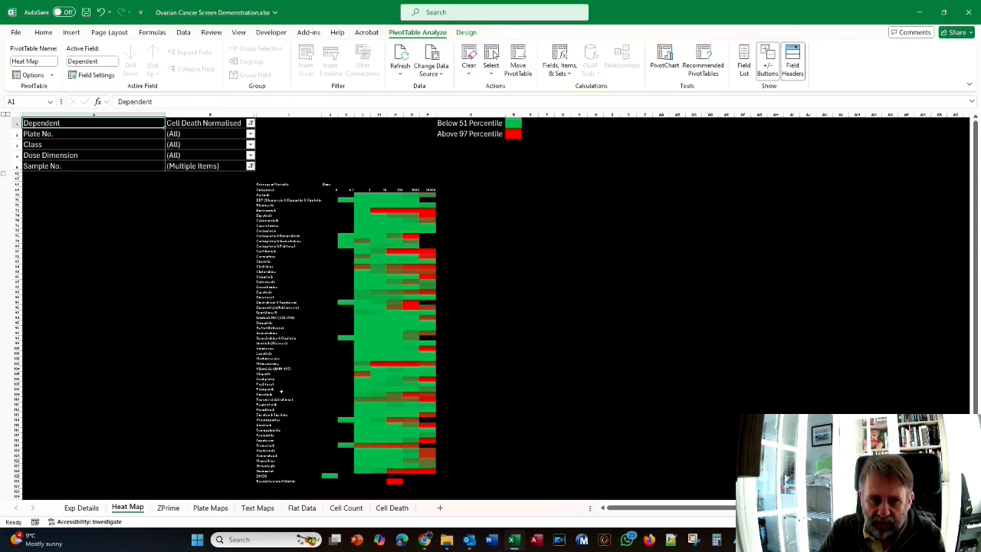
- Examine the enlarged heat map's upper compounds and follow the Etoposide row across its doses
{"action": "scroll", "coordinate": [514, 322], "scroll_direction": "up", "scroll_amount": 3}
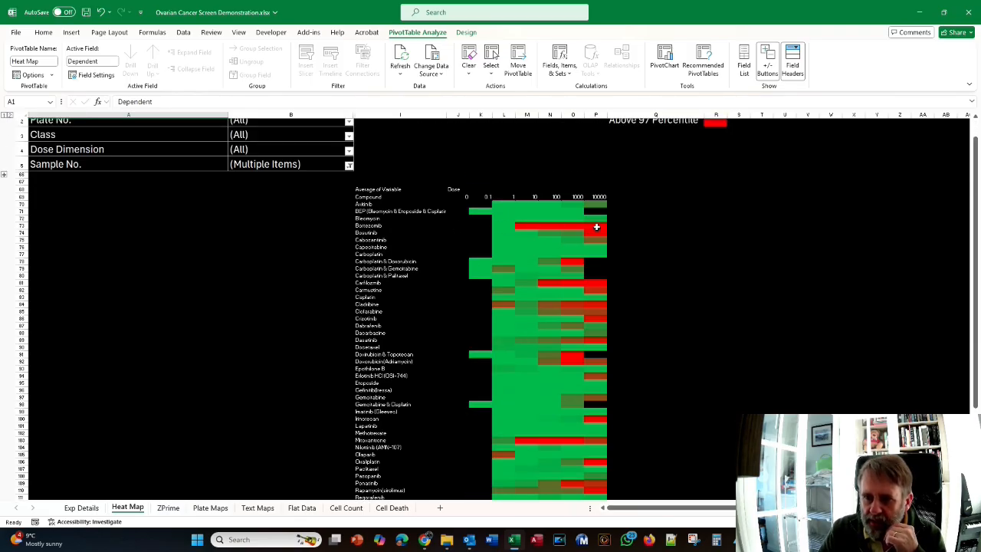
{"action": "scroll", "coordinate": [596, 226], "scroll_direction": "down", "scroll_amount": 1}
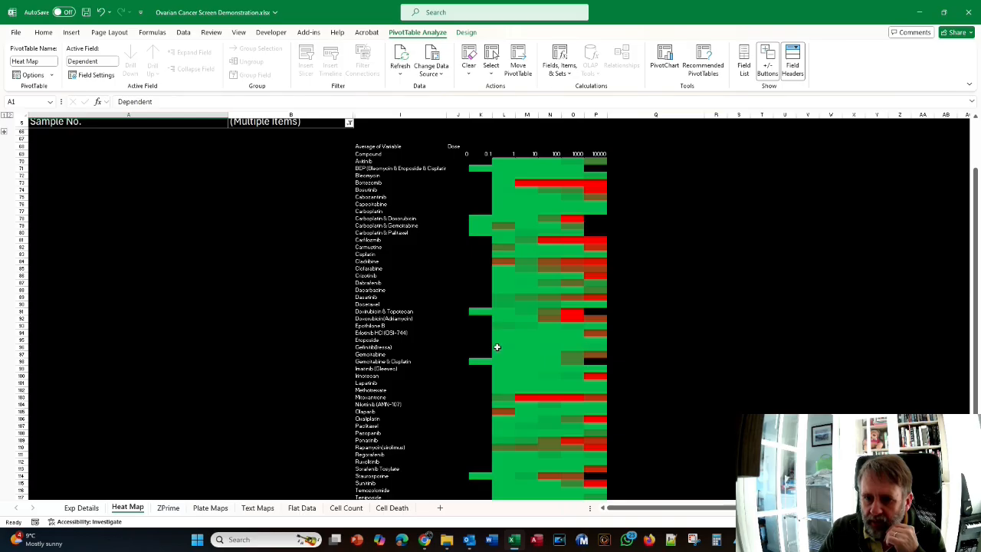
{"action": "left_click_drag", "start_coordinate": [521, 334], "coordinate": [542, 334]}
{"action": "left_click_drag", "start_coordinate": [517, 336], "coordinate": [519, 341]}
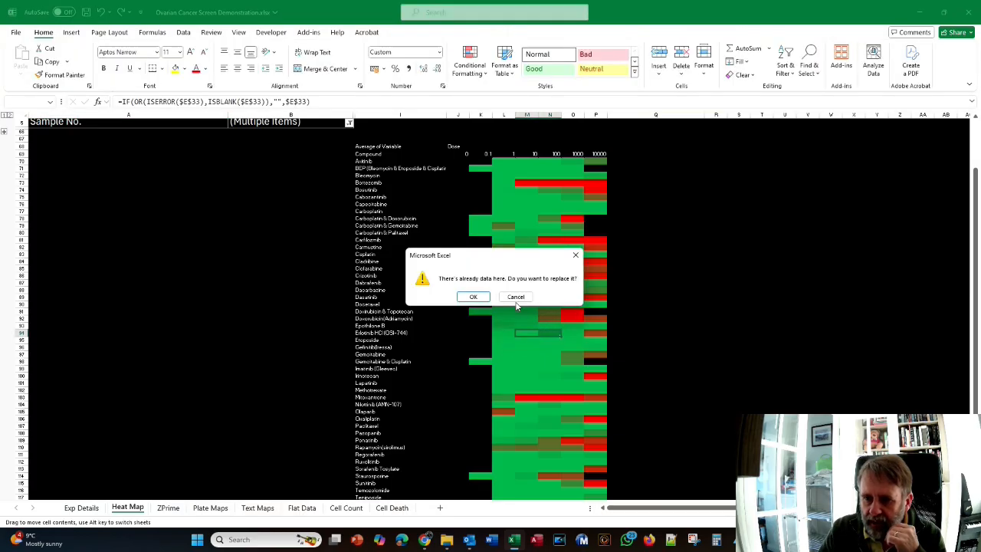
{"action": "left_click", "coordinate": [515, 298]}
{"action": "left_click", "coordinate": [567, 339]}
{"action": "left_click", "coordinate": [601, 340]}
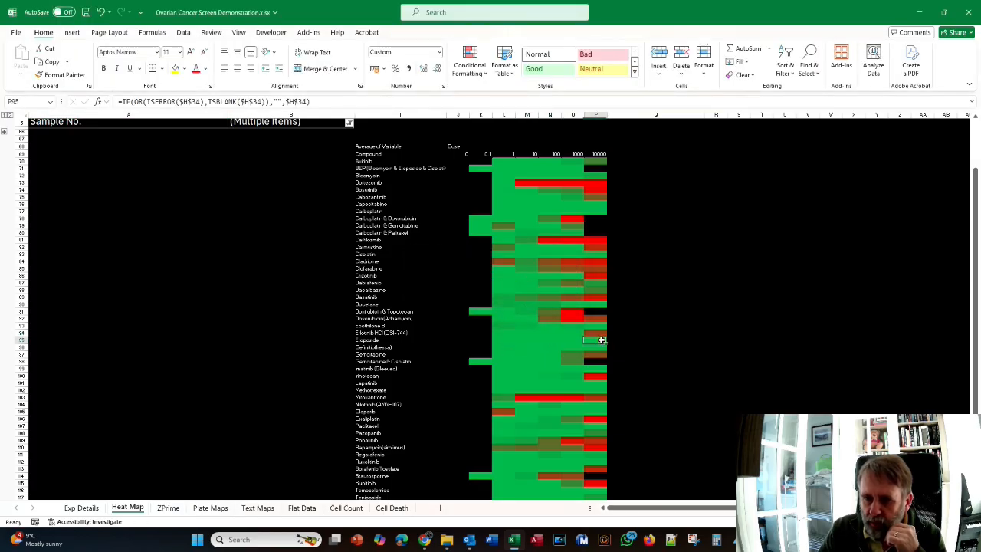
- Examine the rest of the heat map down to the DMSO and Benzothenium Chloride controls and return to its filters
{"action": "scroll", "coordinate": [465, 319], "scroll_direction": "down", "scroll_amount": 1}
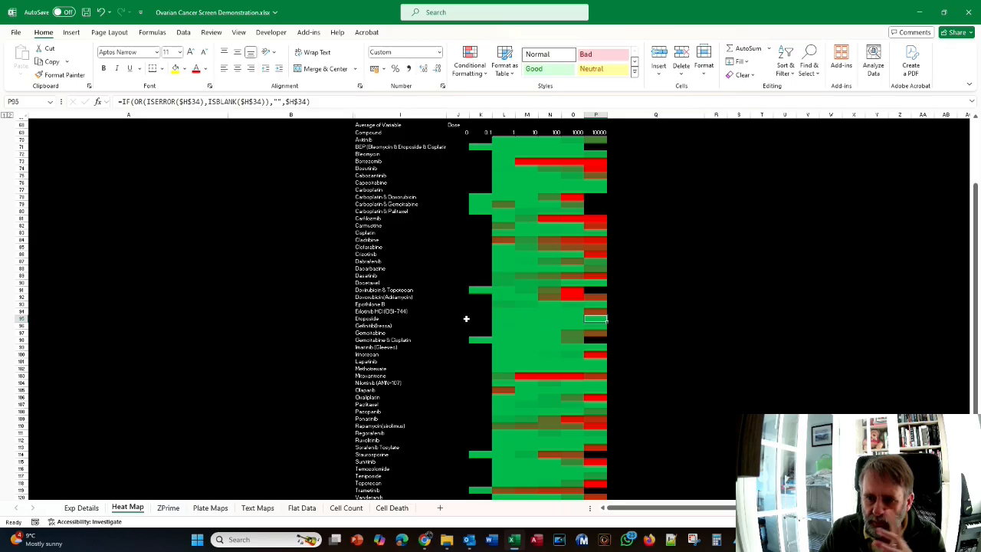
{"action": "scroll", "coordinate": [465, 318], "scroll_direction": "down", "scroll_amount": 5}
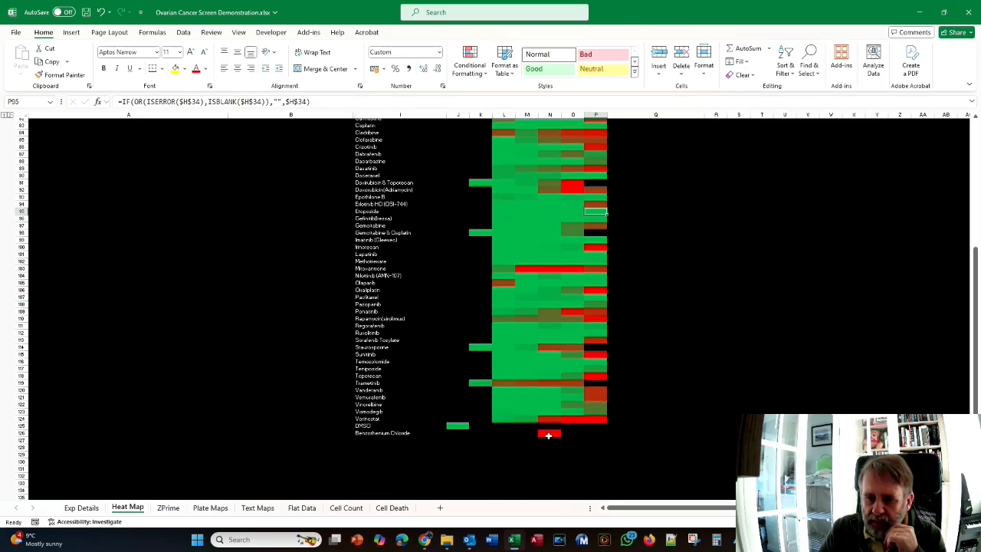
{"action": "scroll", "coordinate": [455, 412], "scroll_direction": "up", "scroll_amount": 2}
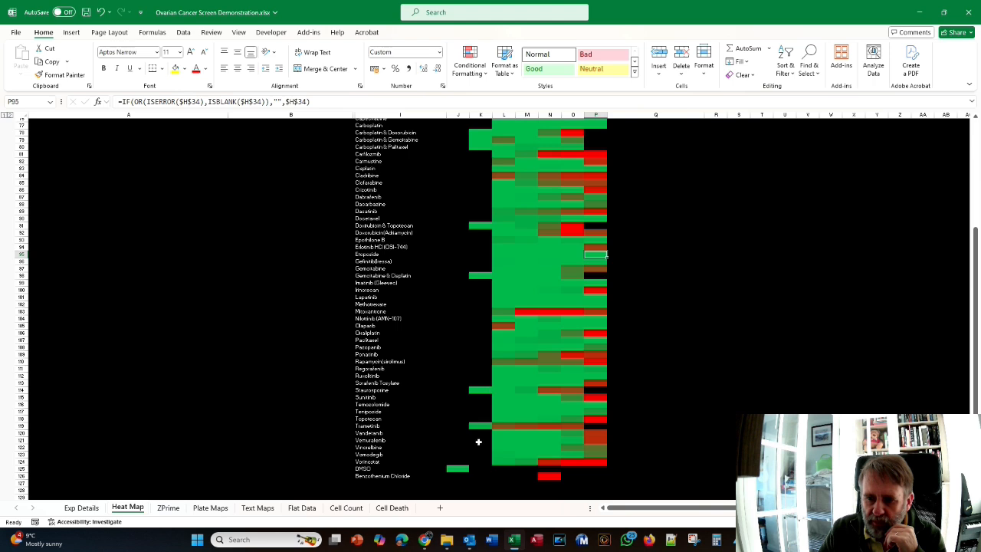
{"action": "scroll", "coordinate": [481, 406], "scroll_direction": "up", "scroll_amount": 4}
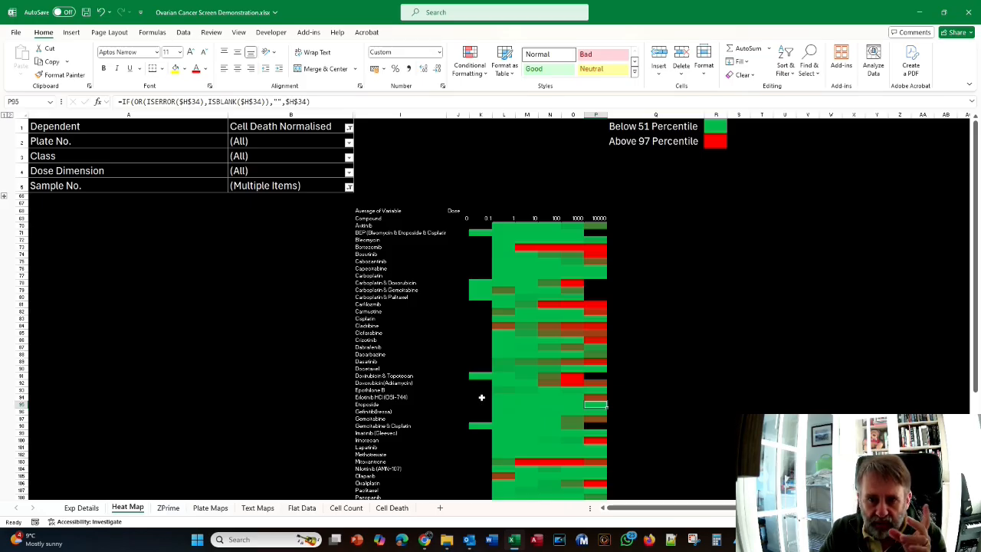
{"action": "scroll", "coordinate": [482, 395], "scroll_direction": "down", "scroll_amount": 3}
{"action": "scroll", "coordinate": [480, 394], "scroll_direction": "up", "scroll_amount": 3}
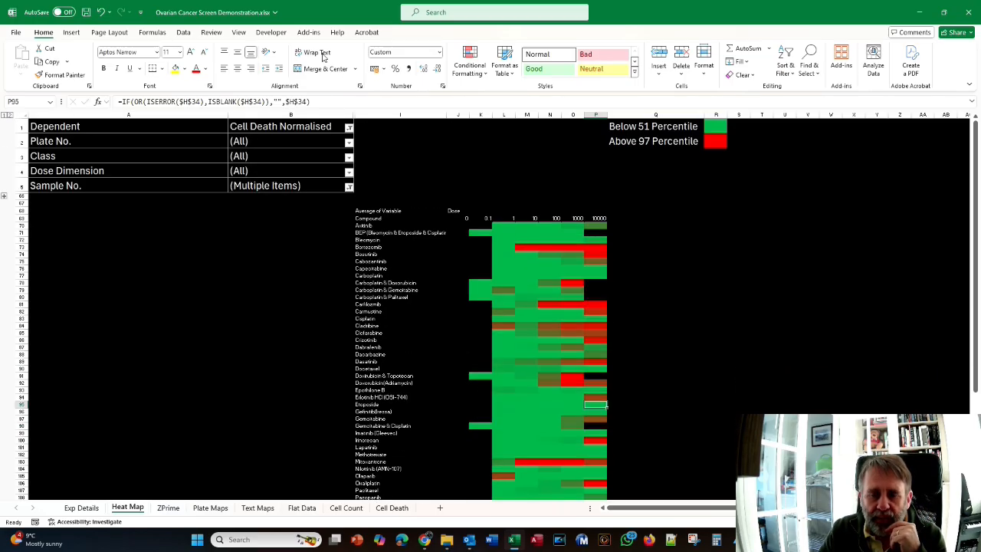
- Review the Plate 1 layouts and the compound legend on the Plate Maps sheet
{"action": "left_click", "coordinate": [308, 32]}
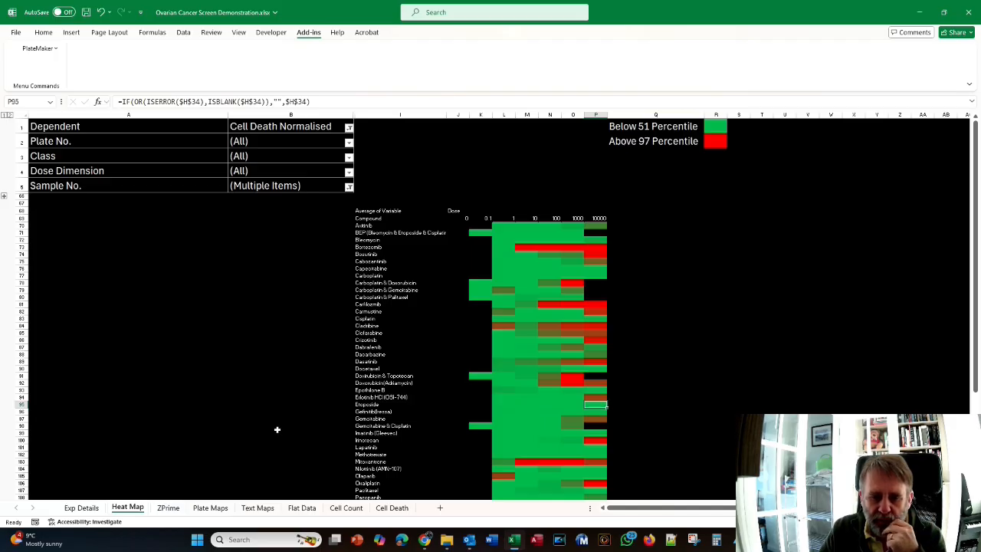
{"action": "left_click", "coordinate": [210, 508]}
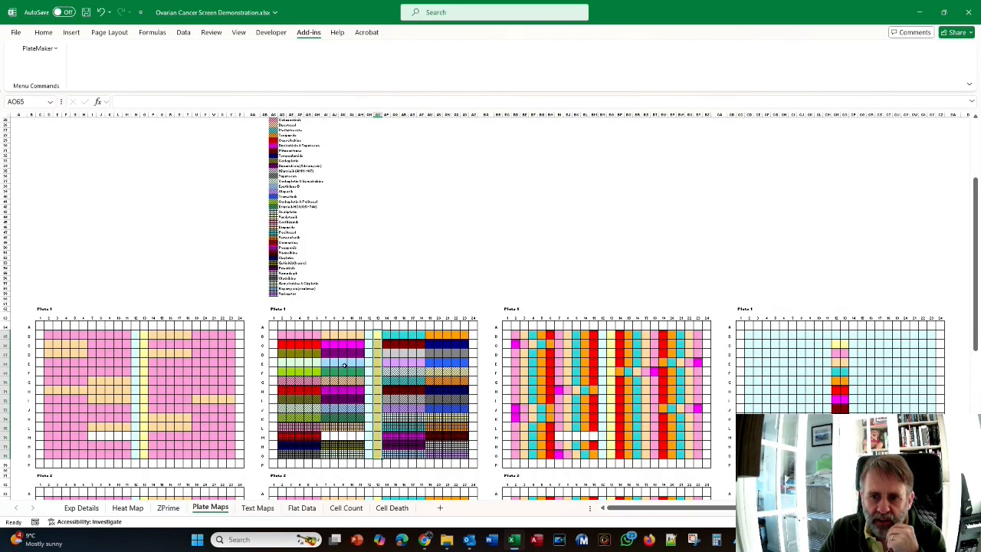
{"action": "scroll", "coordinate": [230, 306], "scroll_direction": "up", "scroll_amount": 9}
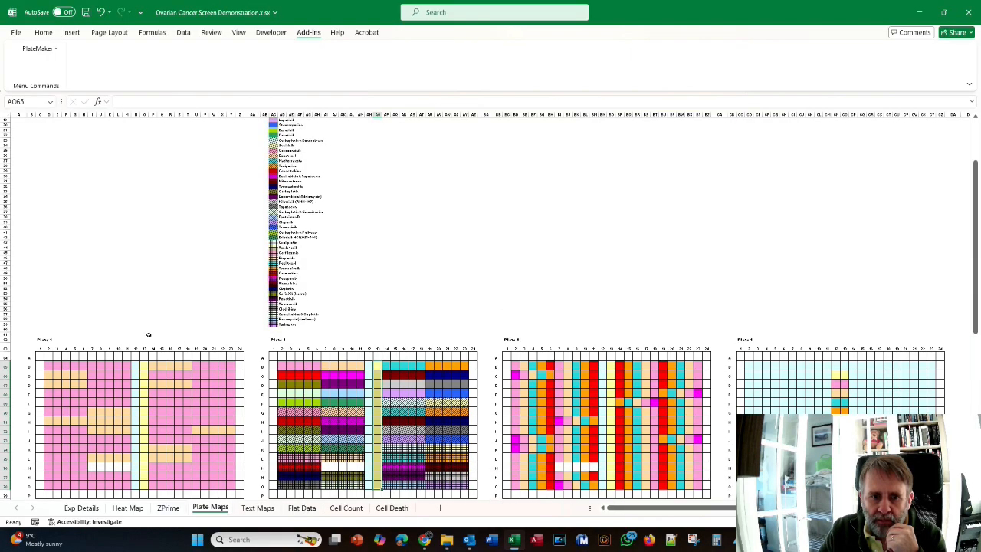
{"action": "scroll", "coordinate": [144, 334], "scroll_direction": "down", "scroll_amount": 7}
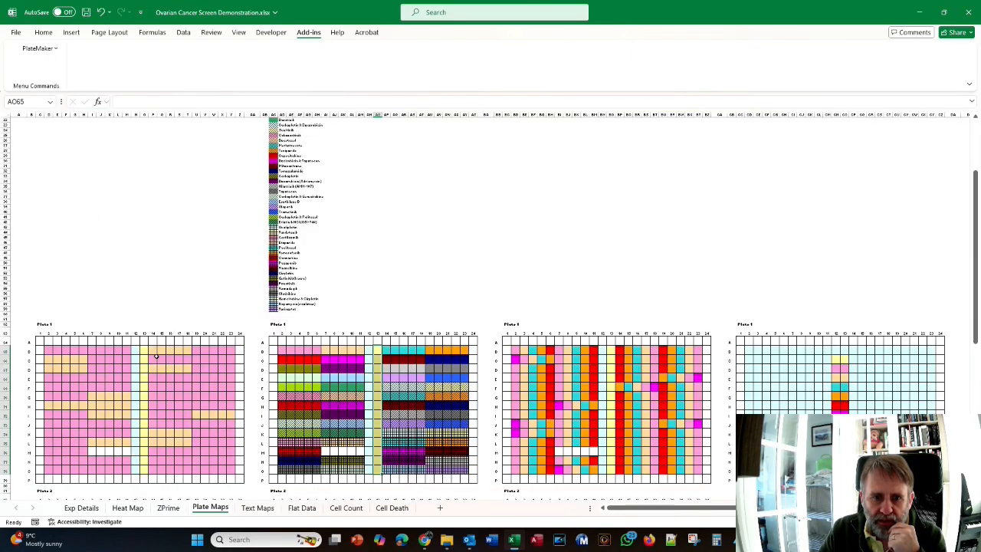
{"action": "scroll", "coordinate": [86, 308], "scroll_direction": "up", "scroll_amount": 5}
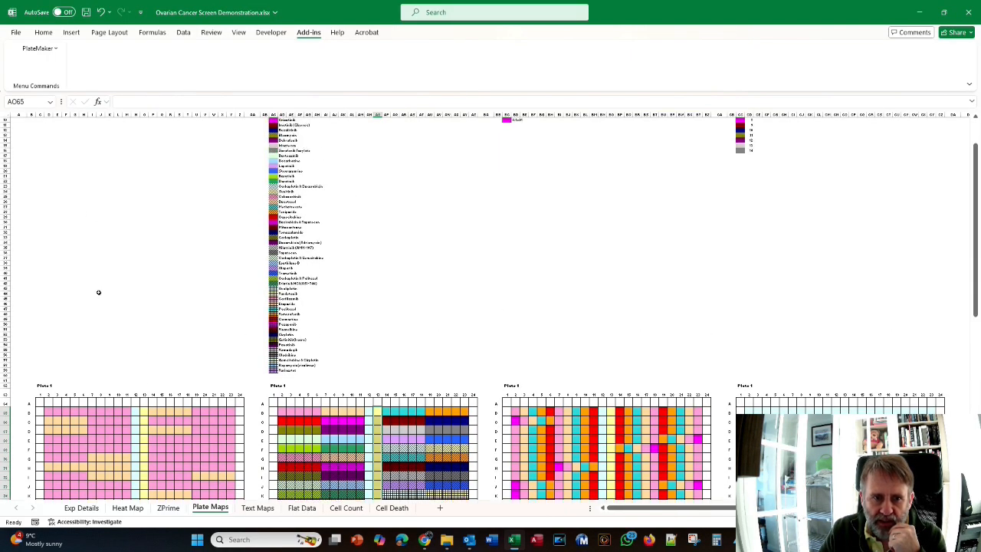
{"action": "scroll", "coordinate": [86, 393], "scroll_direction": "down", "scroll_amount": 6}
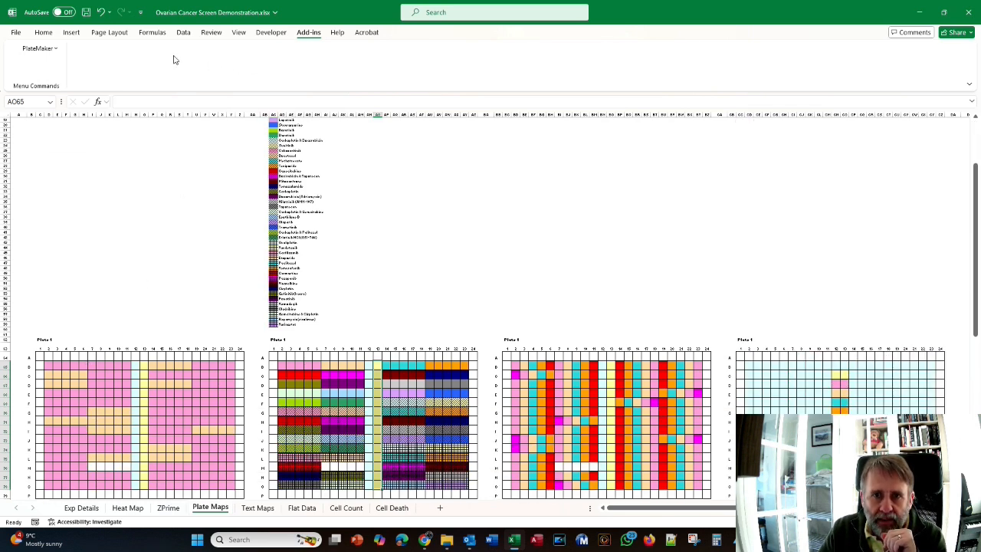
- Start a PlateMaker statistical summary table with Class and Compound as rows and Dose as columns
{"action": "left_click", "coordinate": [32, 49]}
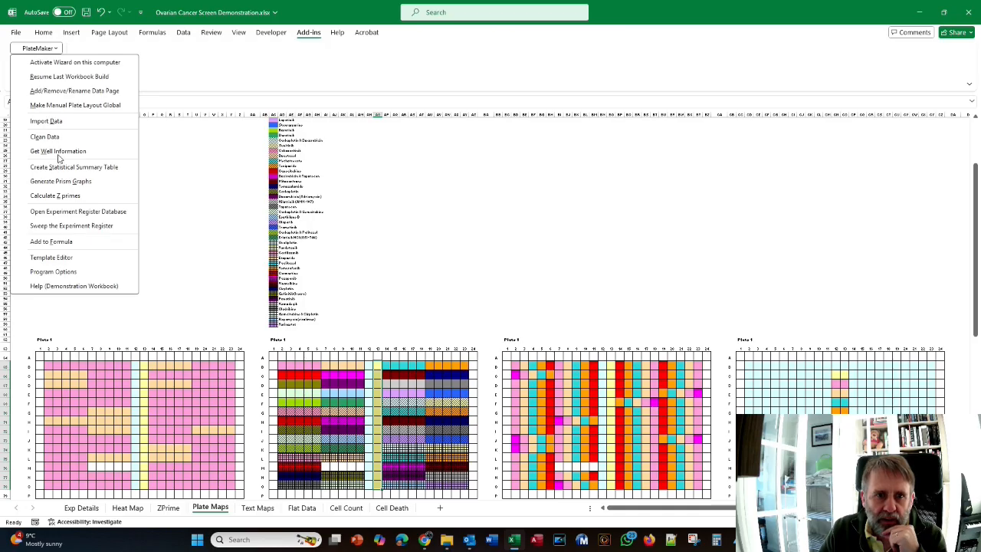
{"action": "left_click", "coordinate": [68, 178]}
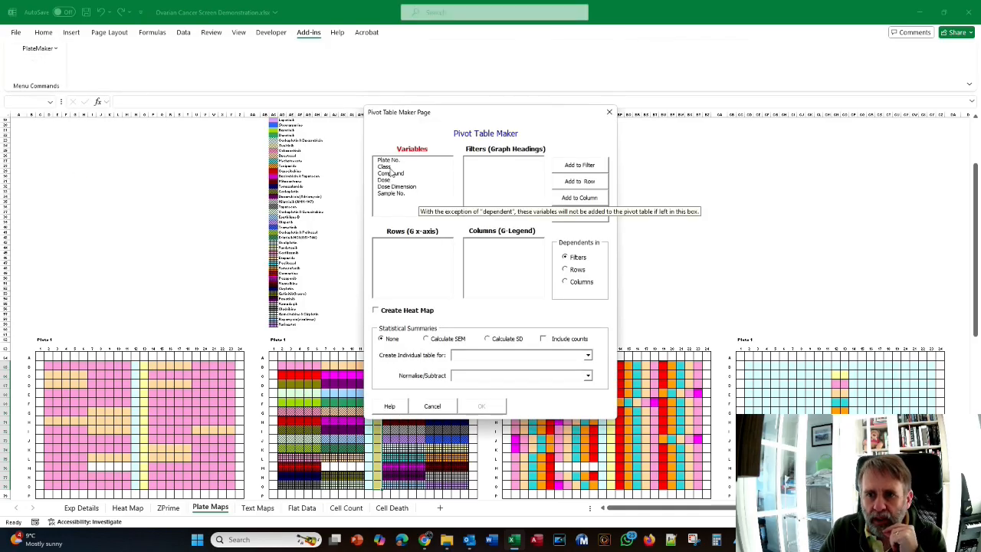
{"action": "left_click", "coordinate": [389, 166]}
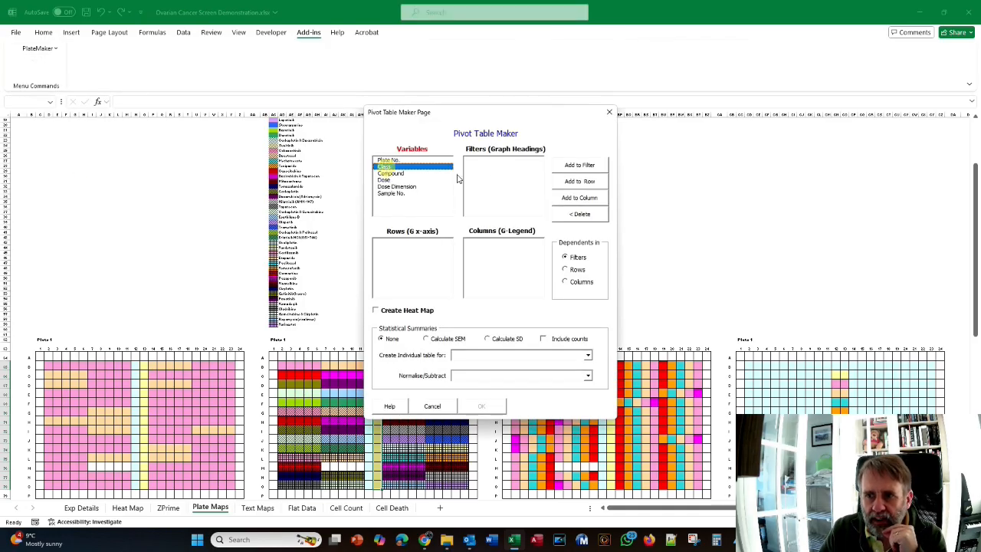
{"action": "left_click", "coordinate": [583, 182]}
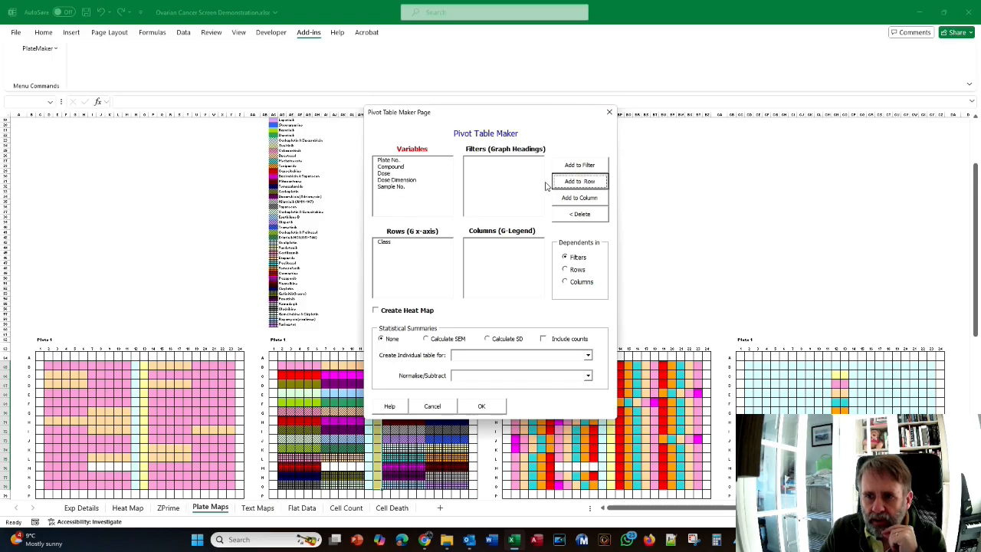
{"action": "left_click", "coordinate": [390, 167]}
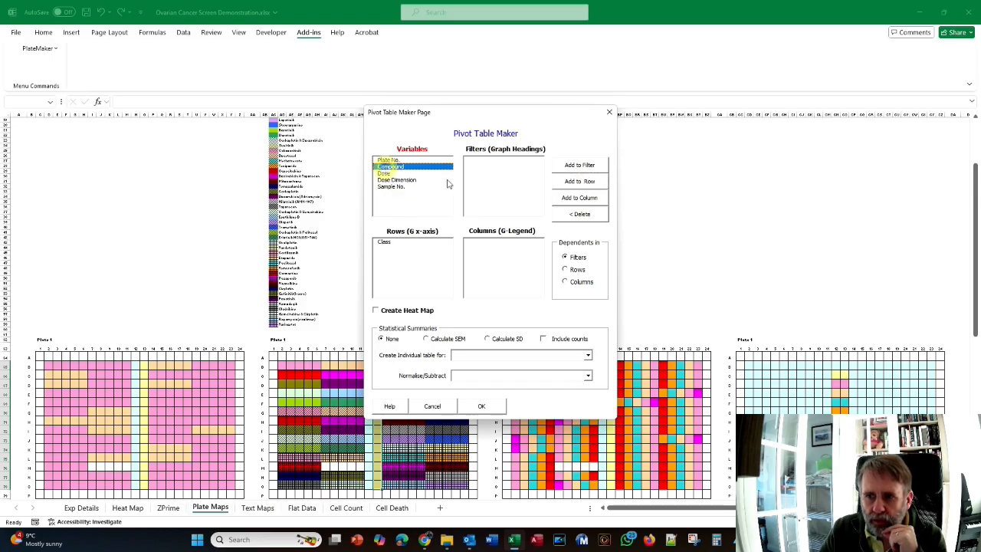
{"action": "left_click", "coordinate": [585, 182]}
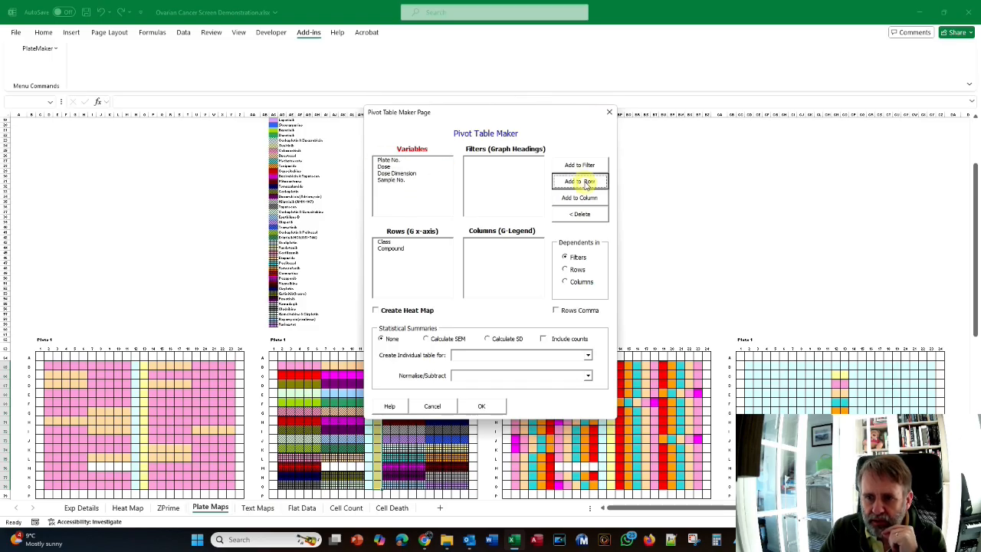
{"action": "left_click", "coordinate": [386, 167]}
{"action": "left_click", "coordinate": [579, 198]}
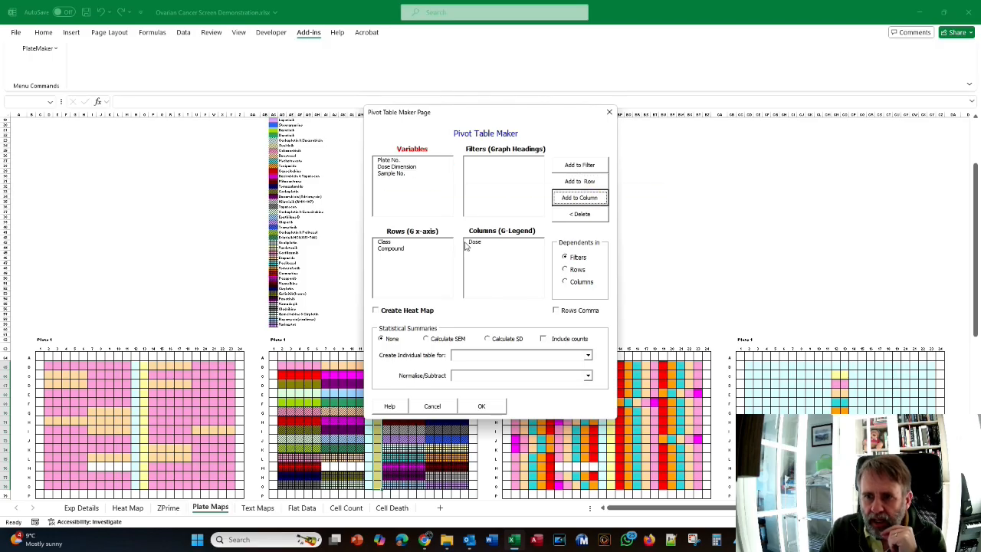
- Enable Create Heat Map and enter Negative Control and Positive Control as the two control names
{"action": "left_click", "coordinate": [377, 310]}
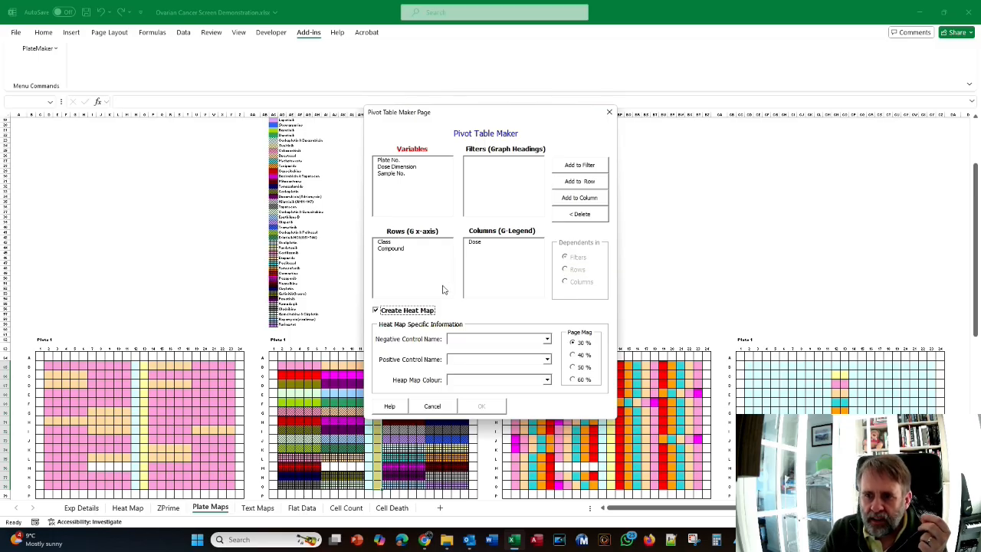
{"action": "left_click", "coordinate": [489, 338]}
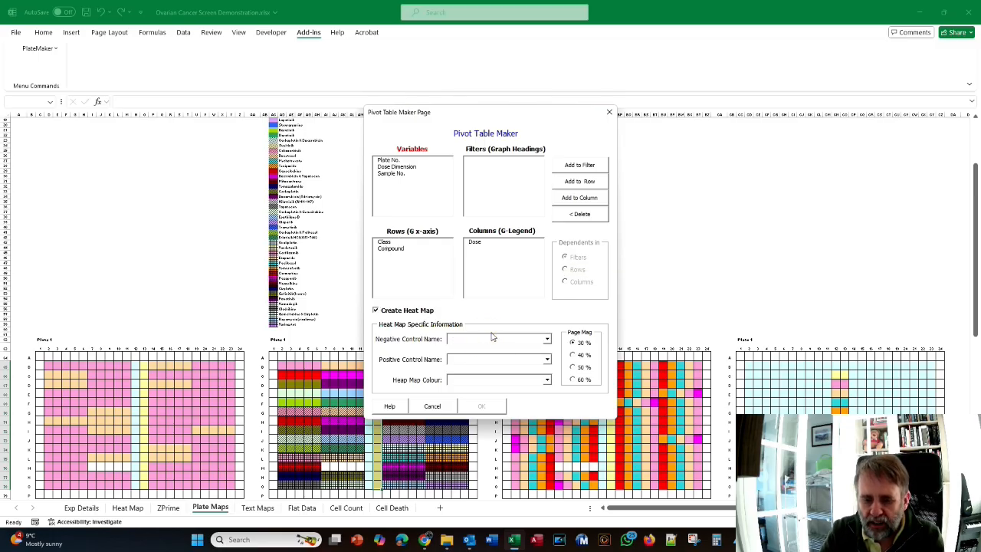
{"action": "type", "text": "Negative Control"}
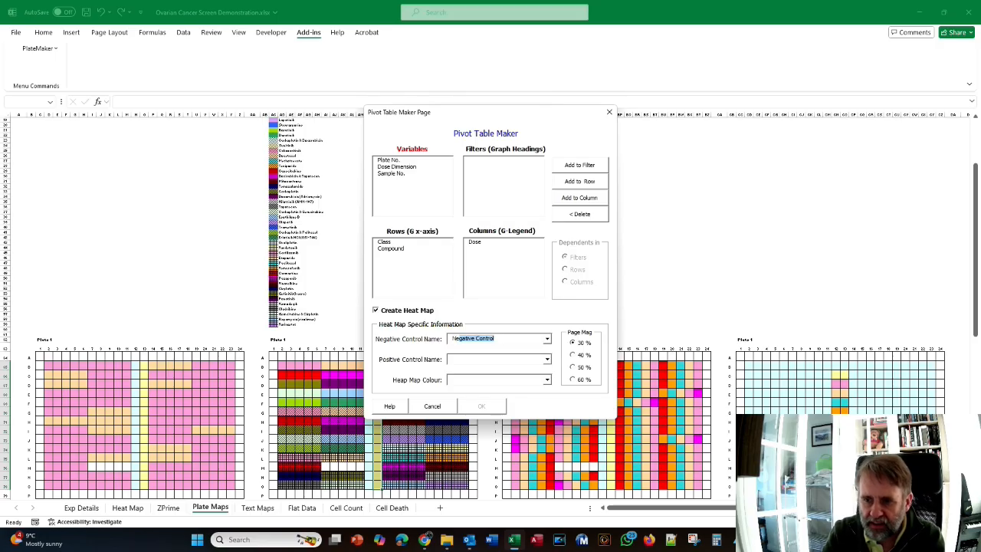
{"action": "left_click", "coordinate": [471, 358]}
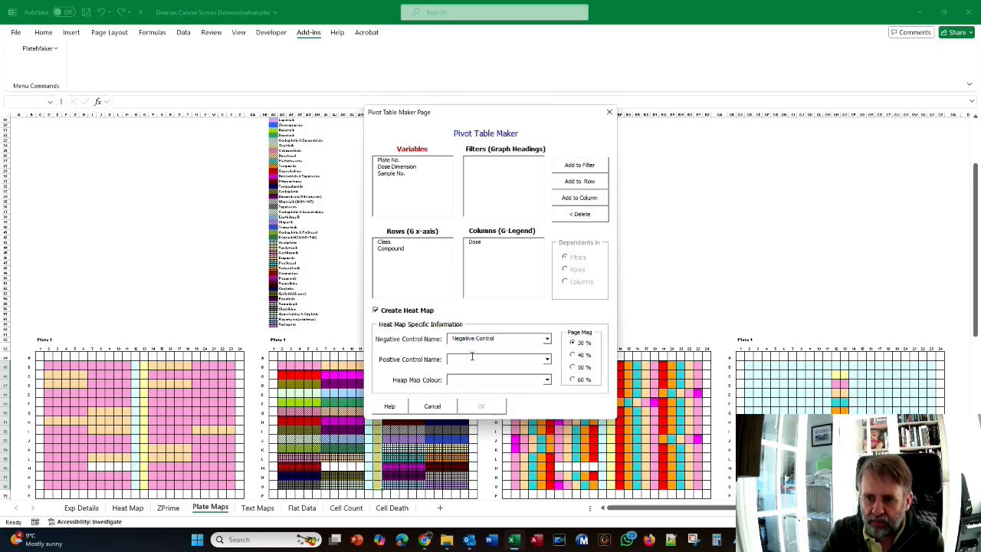
{"action": "type", "text": "Positive Control"}
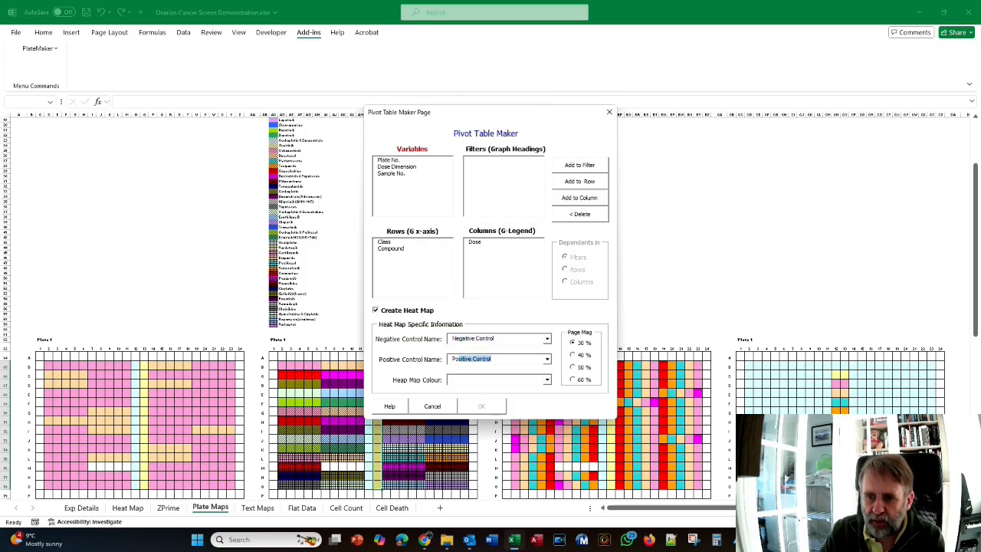
- Set the heat map colour to One way Red High and the page magnification to 50 %, and generate the heat map
{"action": "left_click", "coordinate": [466, 382]}
{"action": "left_click", "coordinate": [546, 379]}
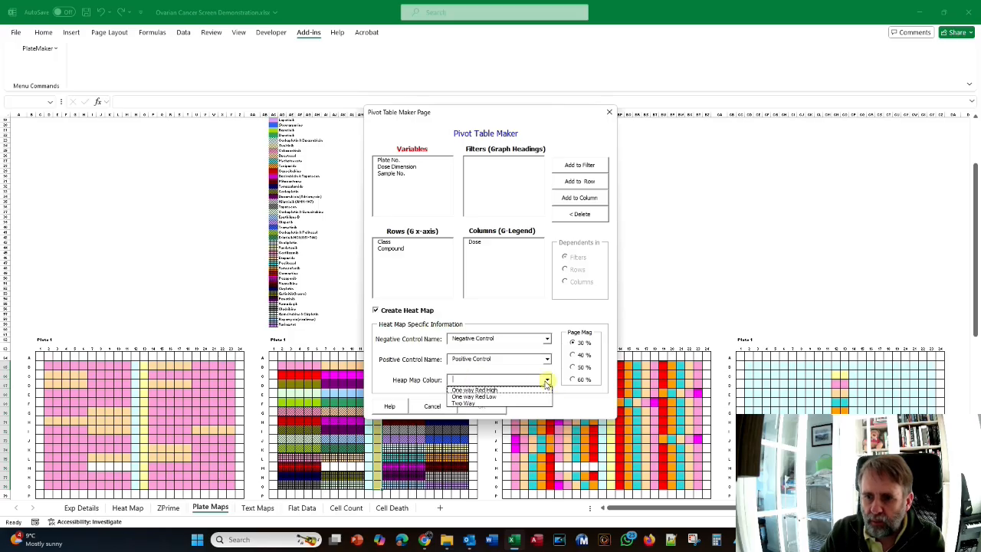
{"action": "left_click", "coordinate": [491, 390]}
{"action": "left_click", "coordinate": [574, 367]}
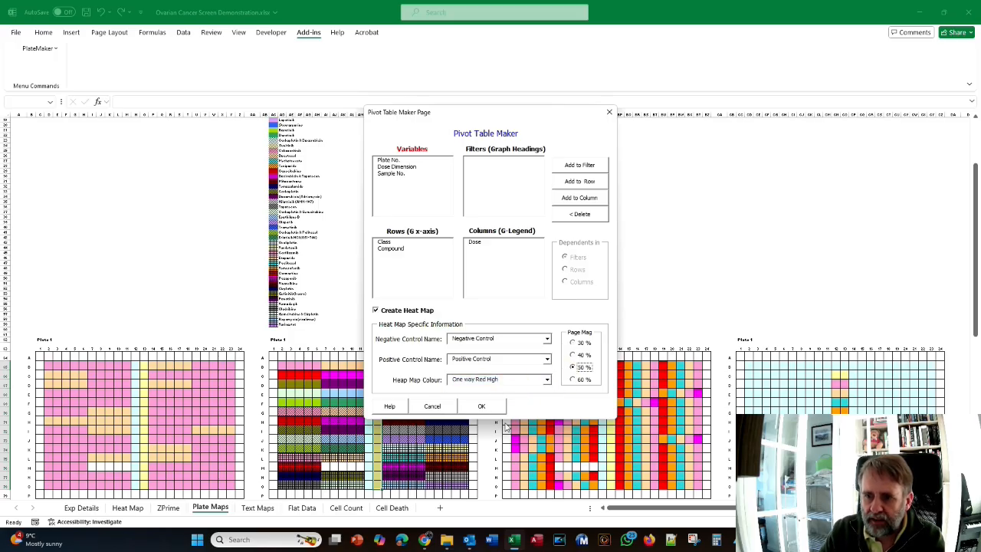
{"action": "left_click", "coordinate": [482, 407]}
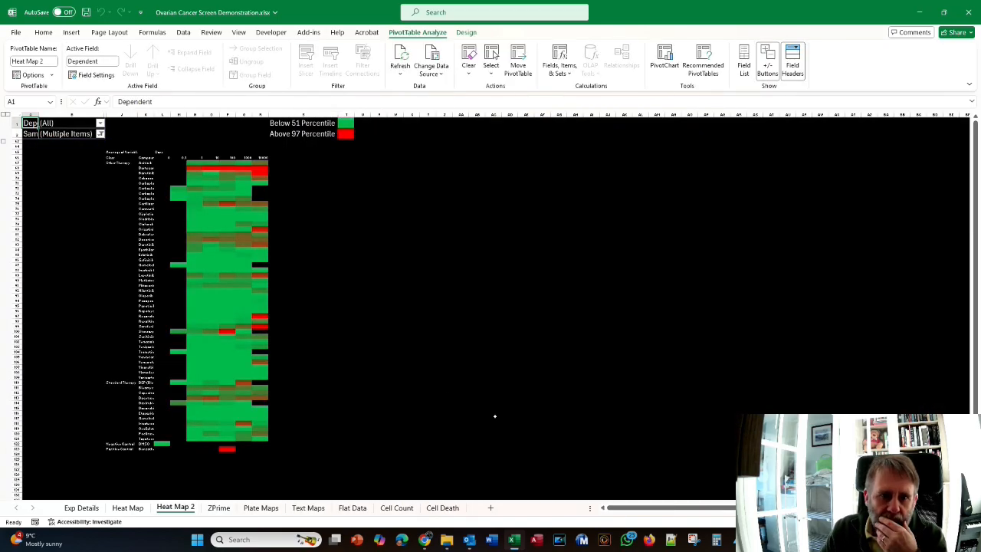
- Widen the Class and Compound columns in Heat Map 2 and filter its Dependent field to Cell Death Normalised
{"action": "left_click_drag", "start_coordinate": [138, 115], "coordinate": [210, 115]}
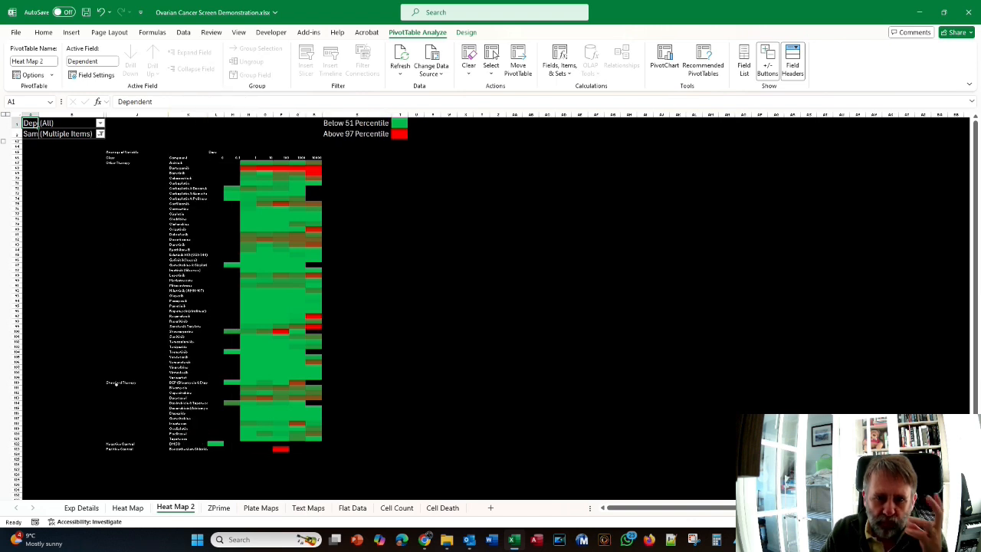
{"action": "left_click", "coordinate": [100, 123]}
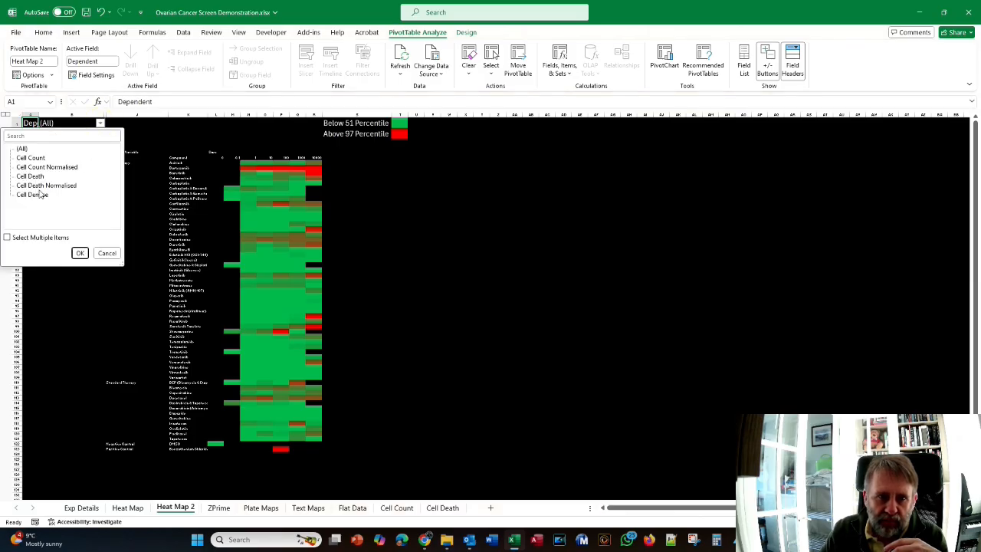
{"action": "left_click", "coordinate": [76, 253]}
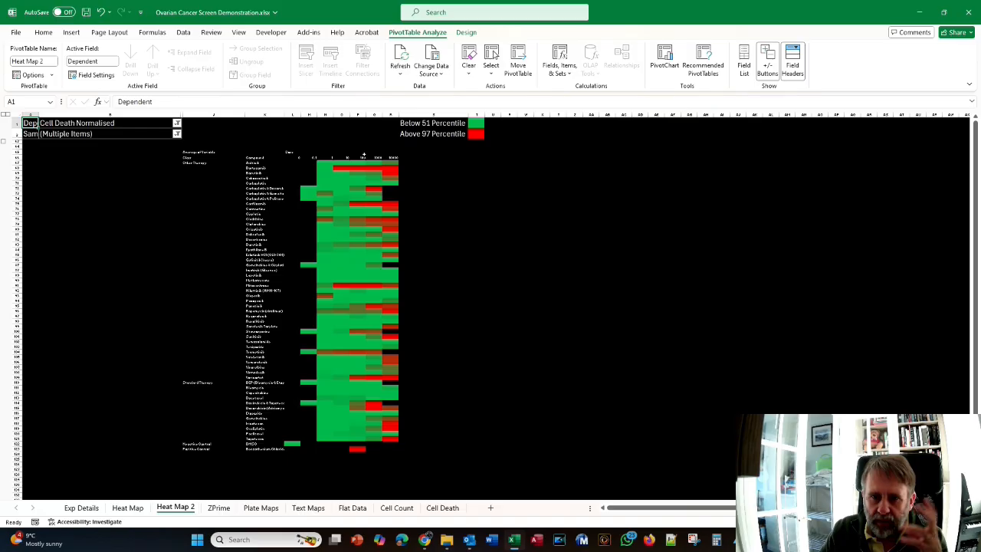
{"action": "left_click", "coordinate": [127, 507]}
{"action": "left_click", "coordinate": [175, 508]}
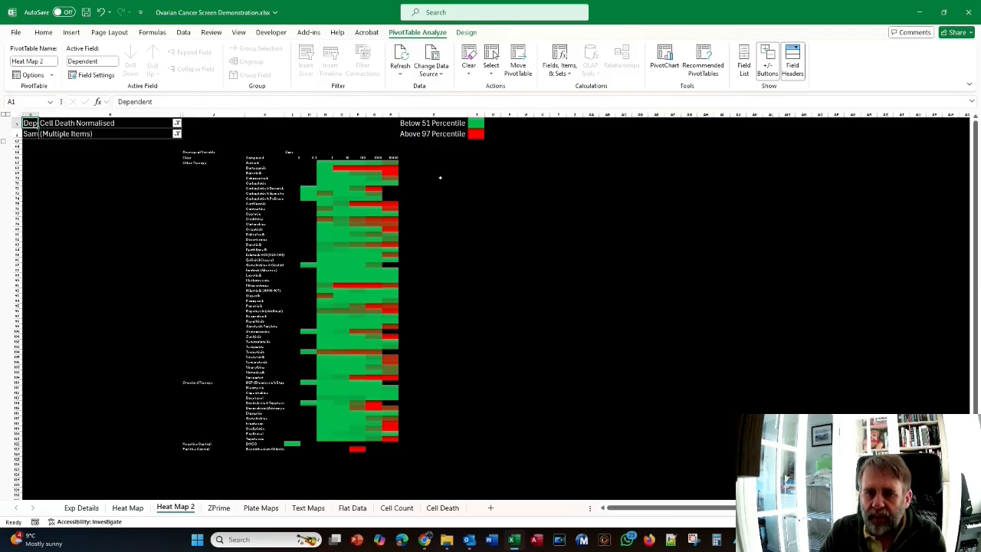
- Switch to the Data analysis Crib Sheet PDF, read the Adding the Heat Map Page instructions, and return to the workbook
{"action": "key", "text": "alt+Tab"}
{"action": "scroll", "coordinate": [464, 181], "scroll_direction": "down", "scroll_amount": 1}
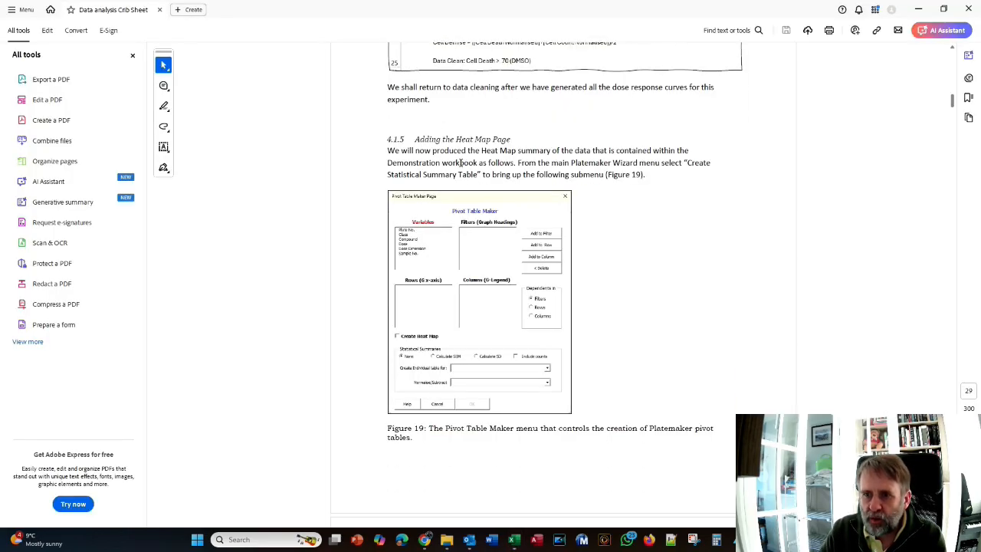
{"action": "scroll", "coordinate": [416, 139], "scroll_direction": "down", "scroll_amount": 6}
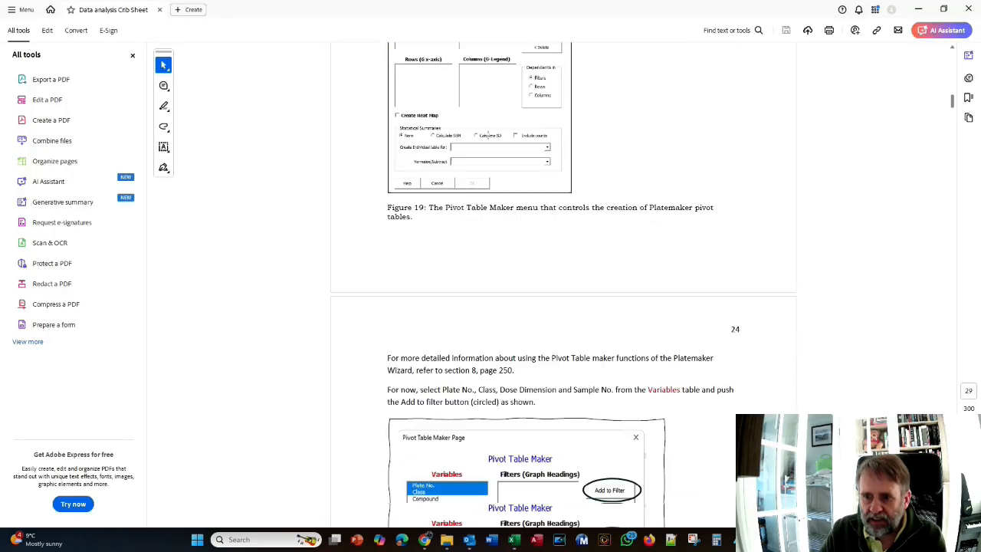
{"action": "scroll", "coordinate": [488, 139], "scroll_direction": "down", "scroll_amount": 7}
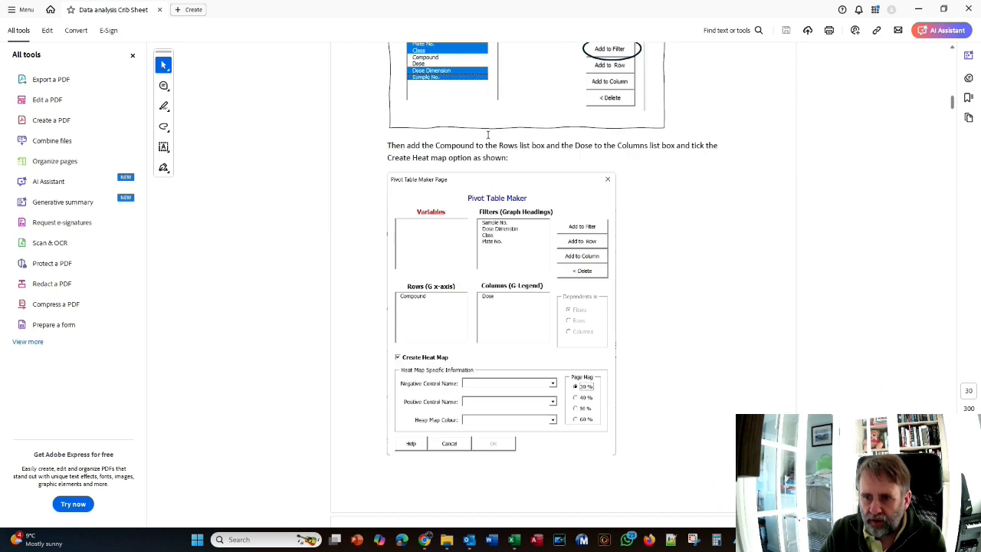
{"action": "scroll", "coordinate": [487, 136], "scroll_direction": "down", "scroll_amount": 5}
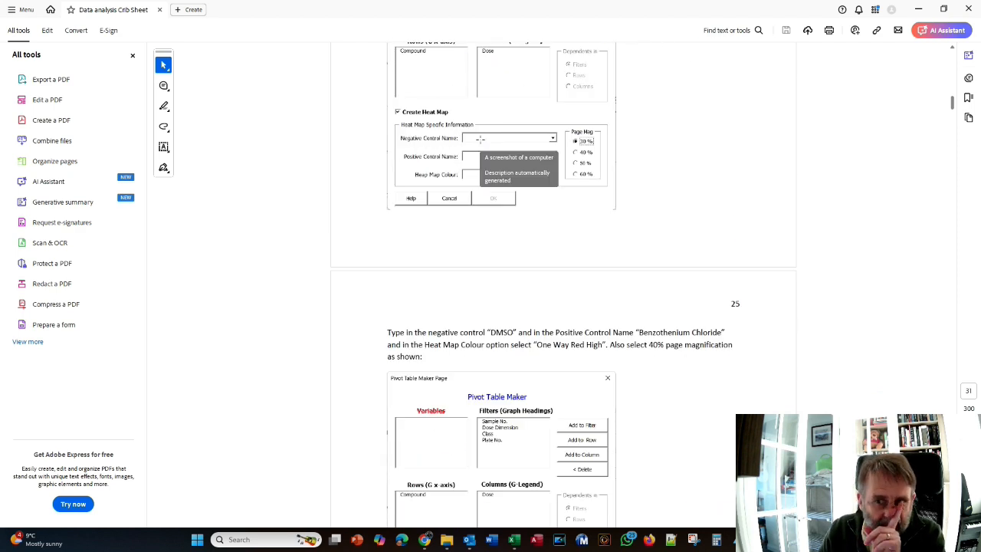
{"action": "scroll", "coordinate": [460, 132], "scroll_direction": "down", "scroll_amount": 2}
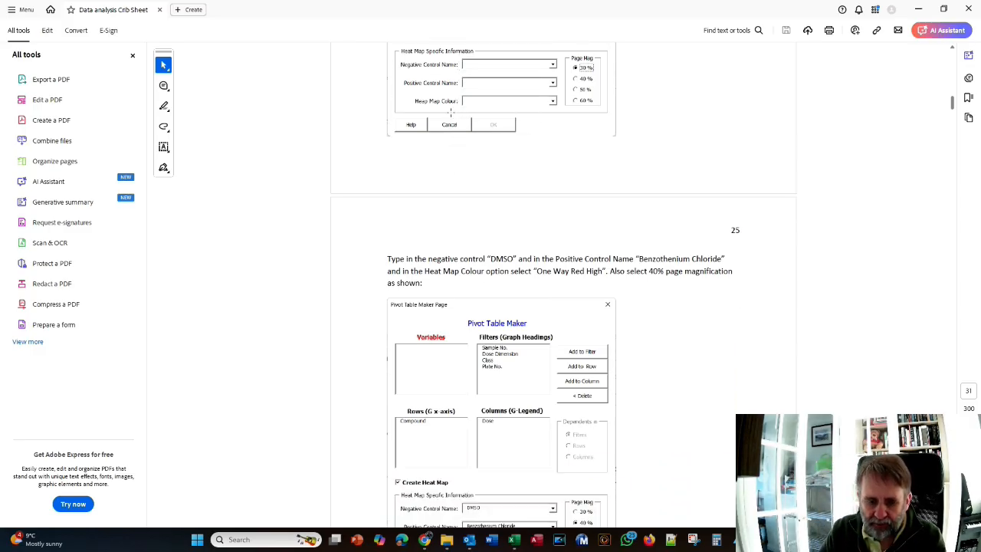
{"action": "key", "text": "alt+Tab"}
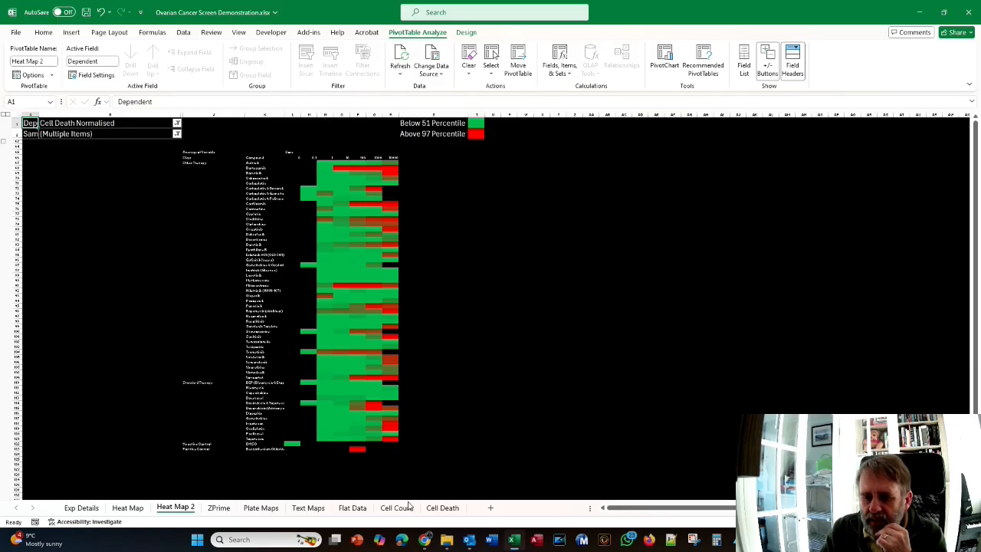
- Switch to File Explorer and open the Graph Templates folder inside PlateMaker Wizard Data
{"action": "mouse_move", "coordinate": [448, 545]}
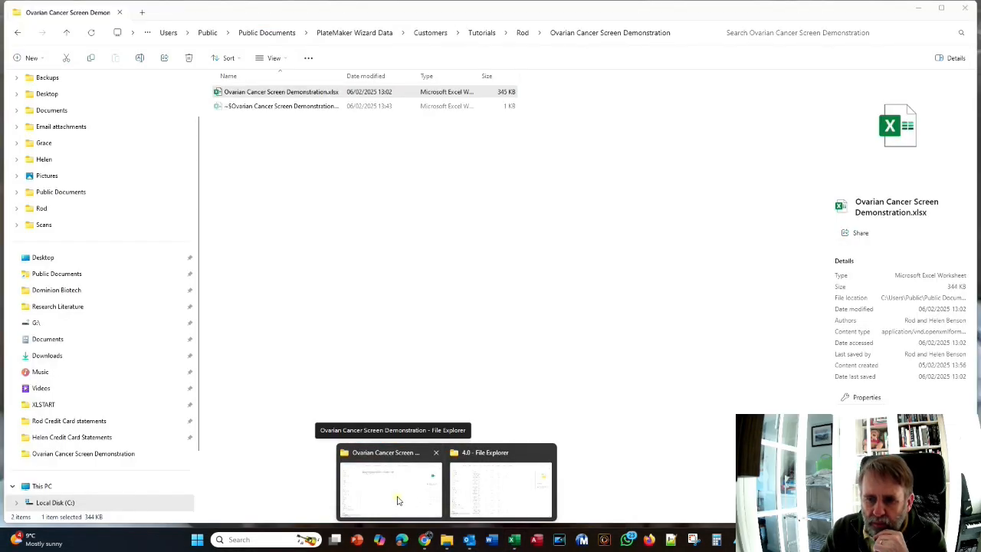
{"action": "left_click", "coordinate": [397, 499]}
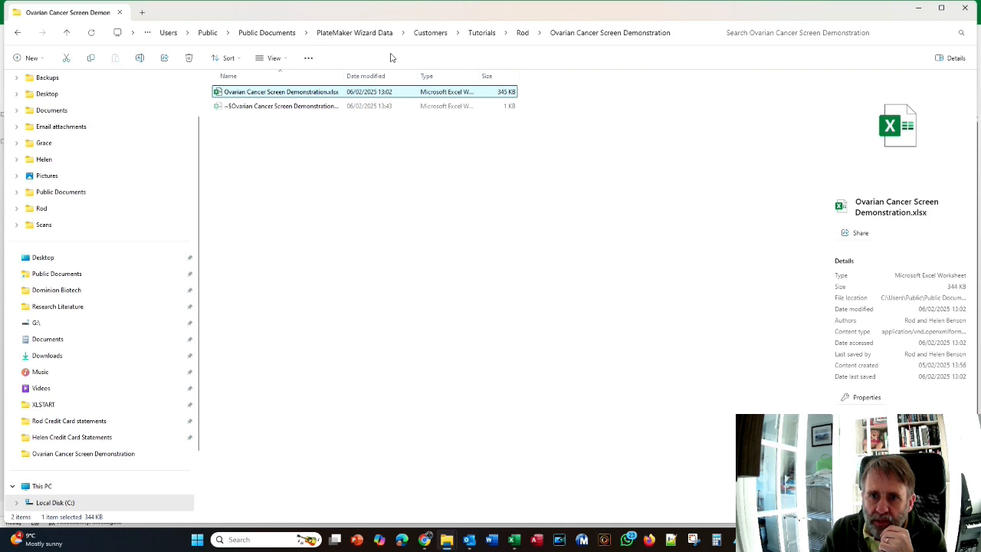
{"action": "left_click", "coordinate": [338, 33]}
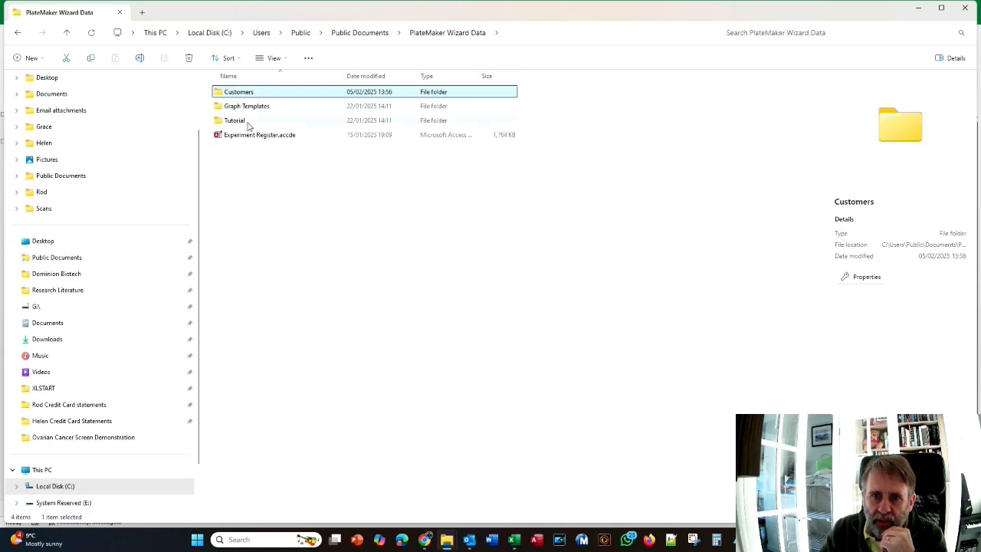
{"action": "double_click", "coordinate": [234, 111]}
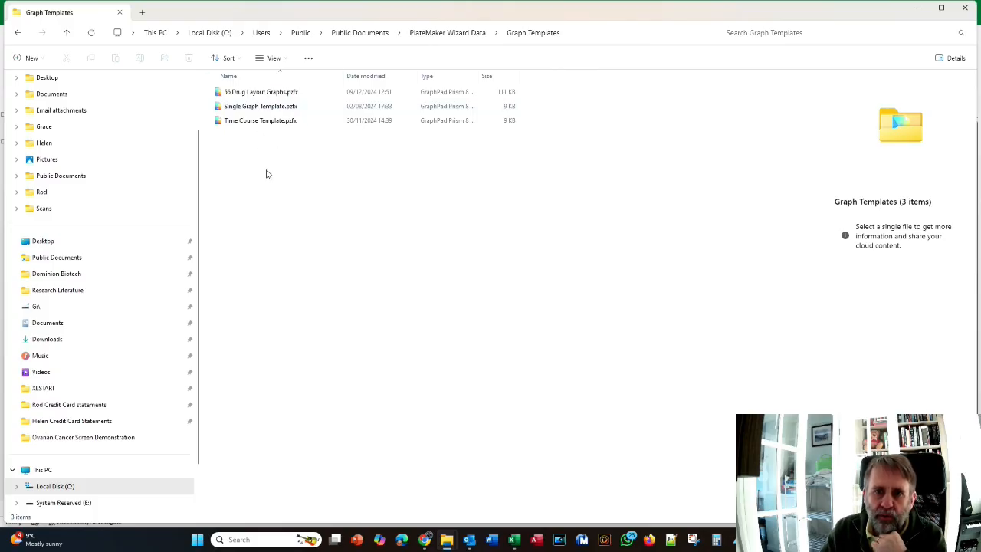
- Open Single Graph Template.pzfx in GraphPad Prism, examine data table 1 and its Transform of 1 graph, and close it
{"action": "double_click", "coordinate": [257, 107]}
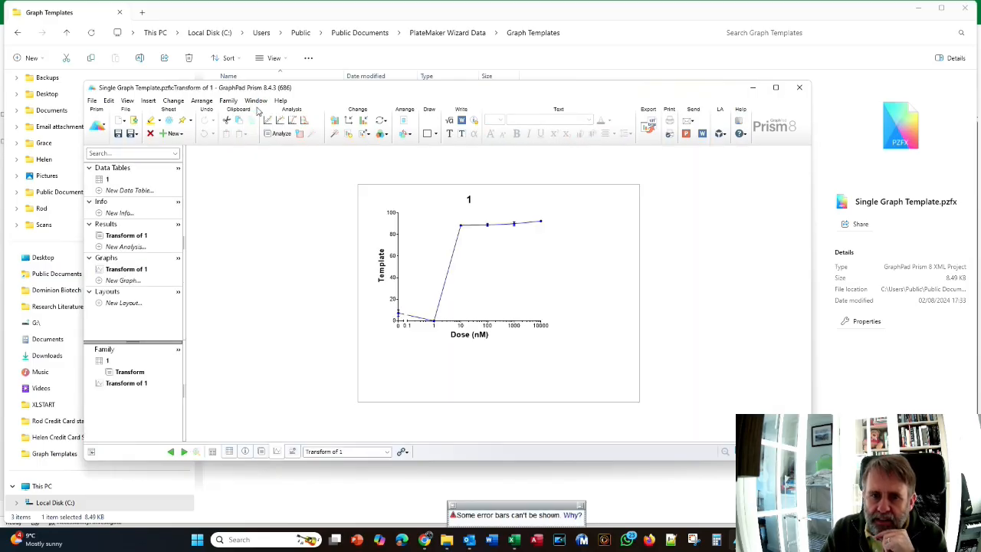
{"action": "left_click", "coordinate": [777, 89]}
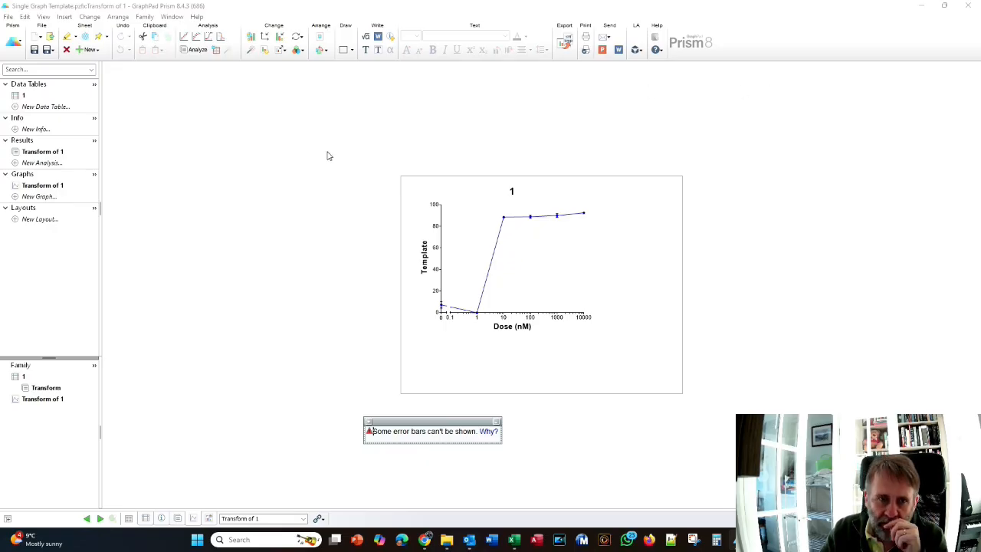
{"action": "left_click", "coordinate": [17, 96]}
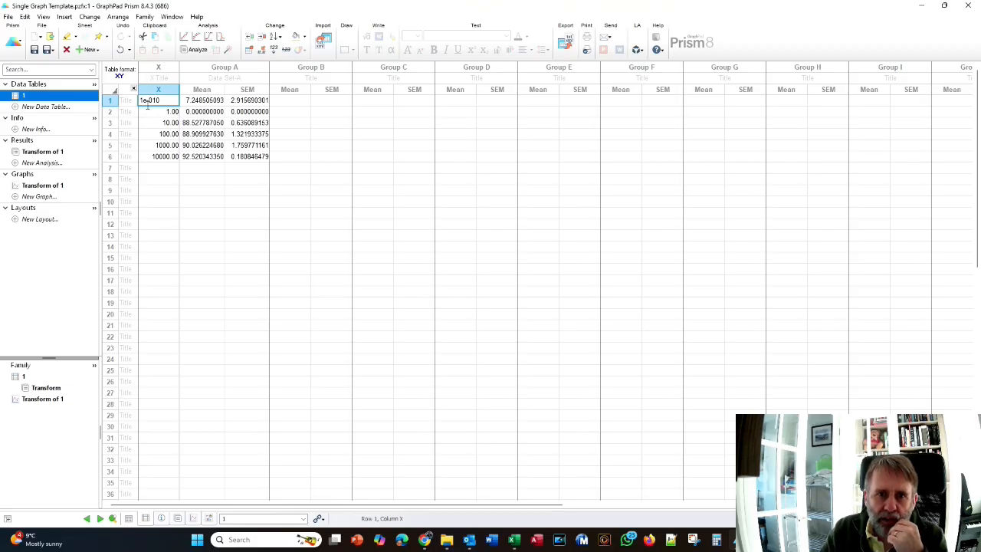
{"action": "left_click", "coordinate": [42, 185]}
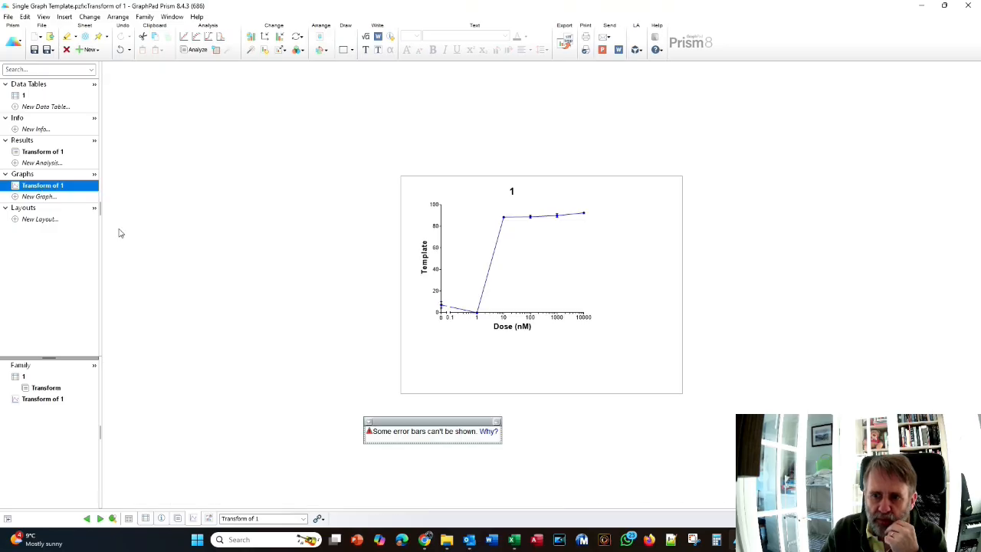
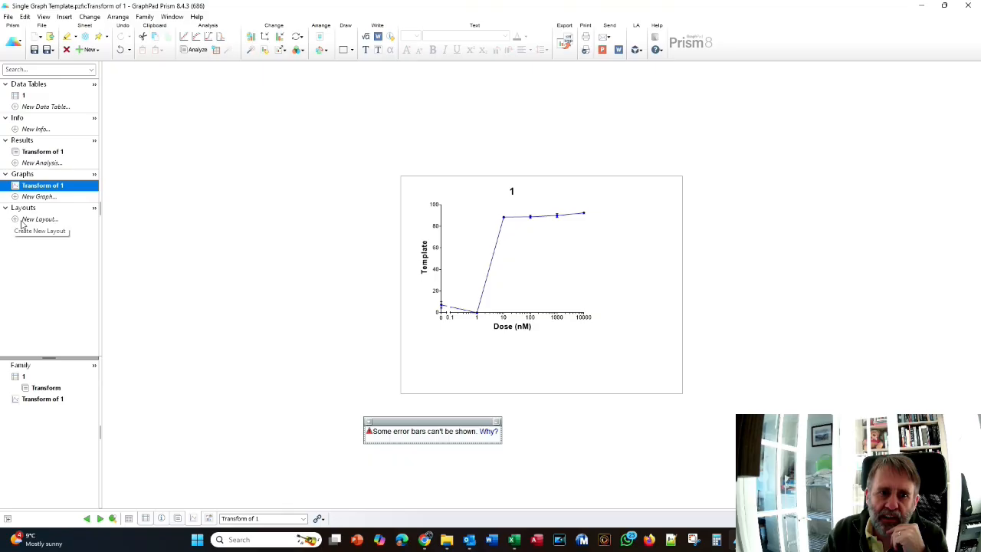
{"action": "left_click", "coordinate": [970, 5]}
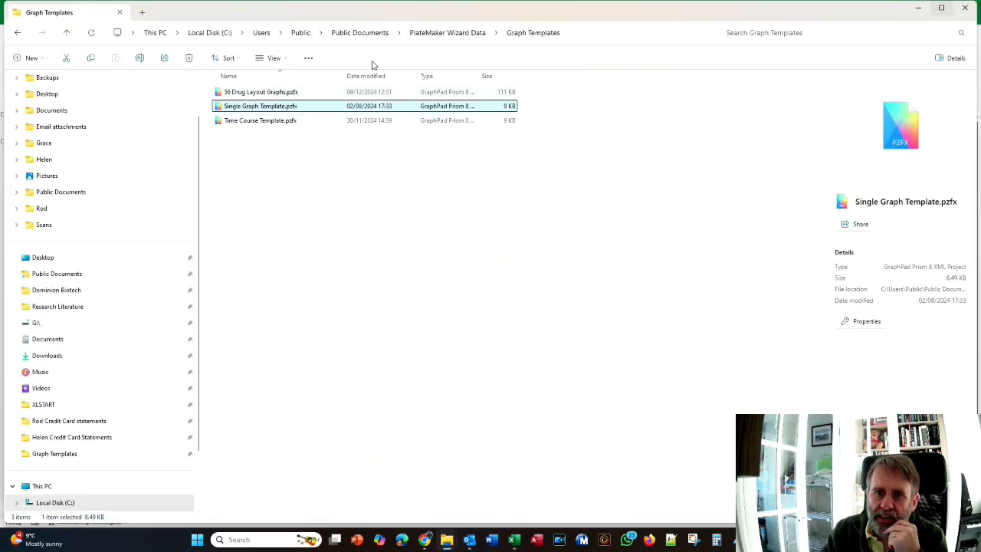
- Open the manually saved version of 56 Drug Layout Graphs.pzfx and look through its data tables, including 6 and 23
{"action": "double_click", "coordinate": [262, 95]}
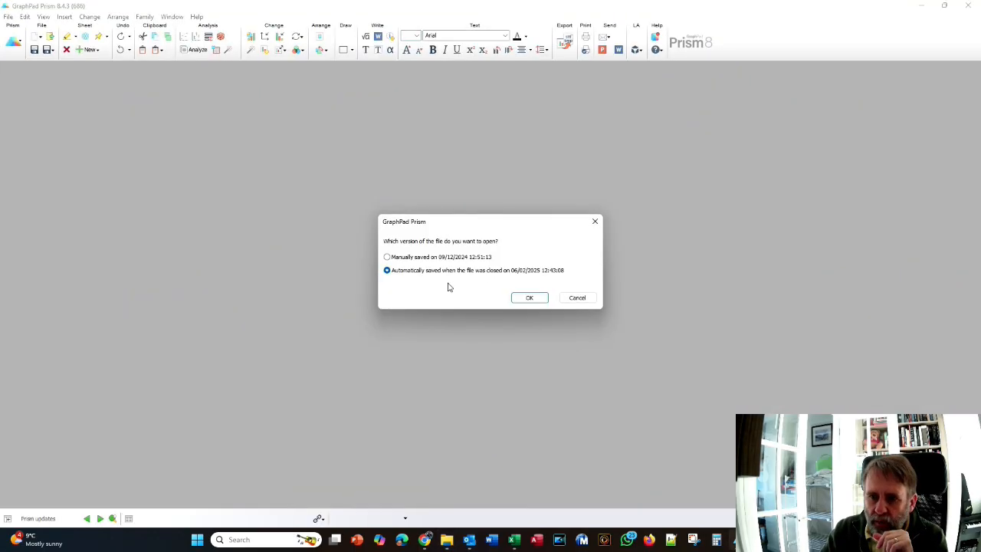
{"action": "left_click", "coordinate": [387, 257]}
{"action": "left_click", "coordinate": [528, 297]}
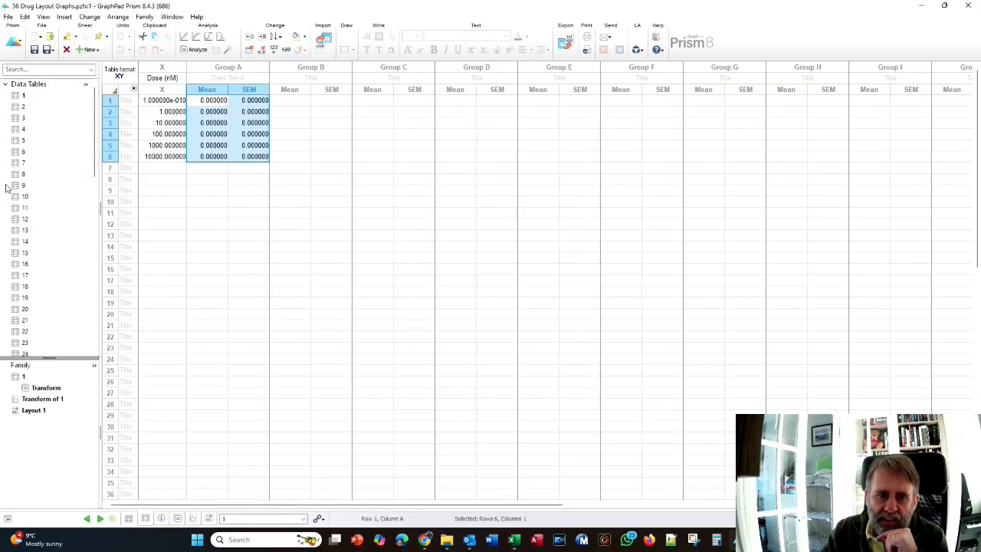
{"action": "left_click", "coordinate": [24, 152]}
{"action": "scroll", "coordinate": [37, 174], "scroll_direction": "down", "scroll_amount": 5}
{"action": "left_click", "coordinate": [18, 176]}
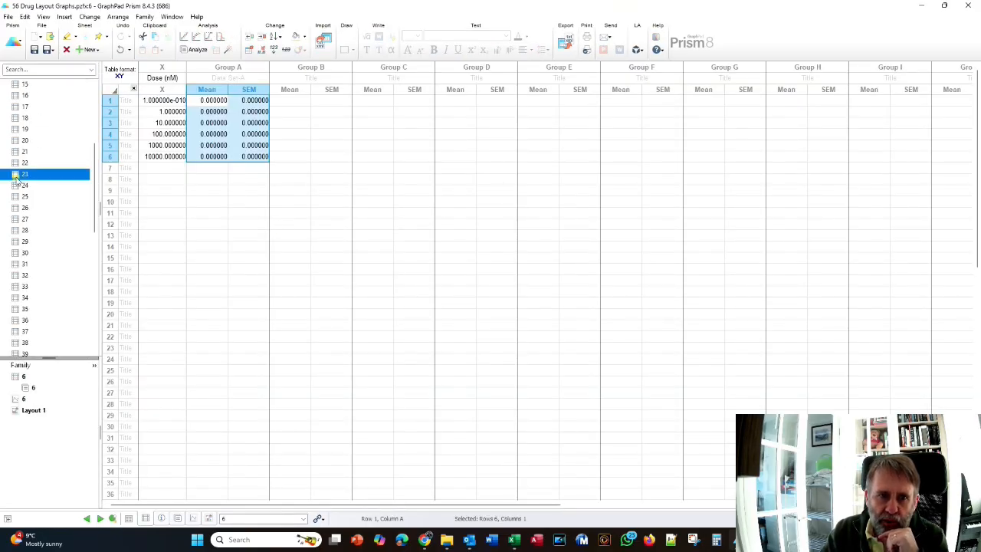
{"action": "scroll", "coordinate": [16, 180], "scroll_direction": "down", "scroll_amount": 8}
{"action": "scroll", "coordinate": [17, 178], "scroll_direction": "down", "scroll_amount": 3}
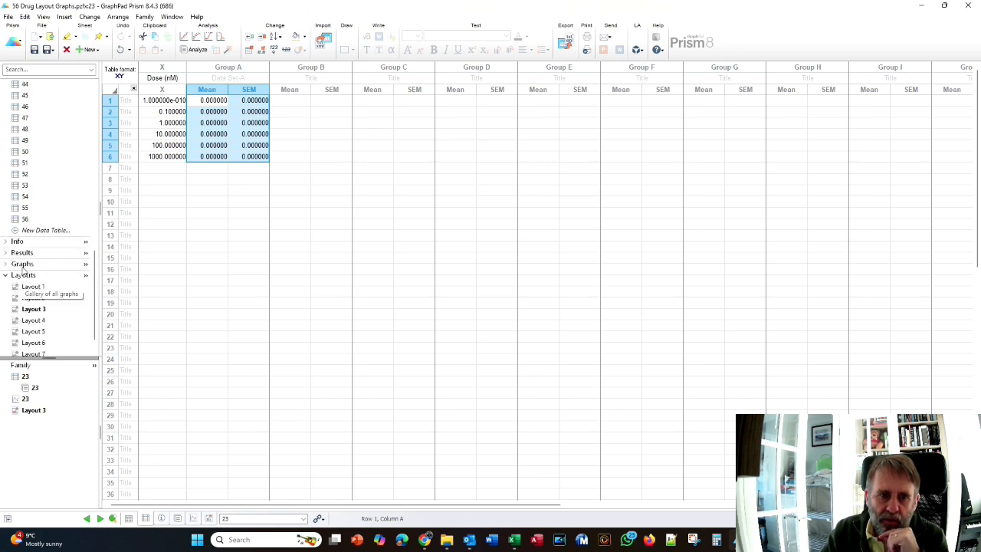
- Examine graph 45, Layout 3 and Layout 4 in the 56-drug template, and close Prism and File Explorer to return to the workbook
{"action": "left_click", "coordinate": [5, 265]}
{"action": "scroll", "coordinate": [21, 266], "scroll_direction": "down", "scroll_amount": 10}
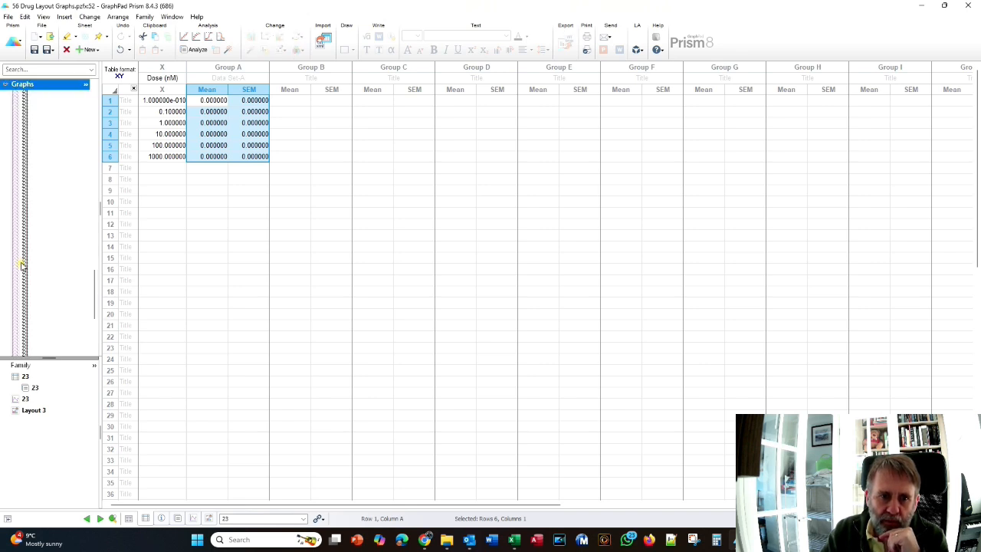
{"action": "left_click", "coordinate": [21, 265]}
{"action": "left_click", "coordinate": [21, 263]}
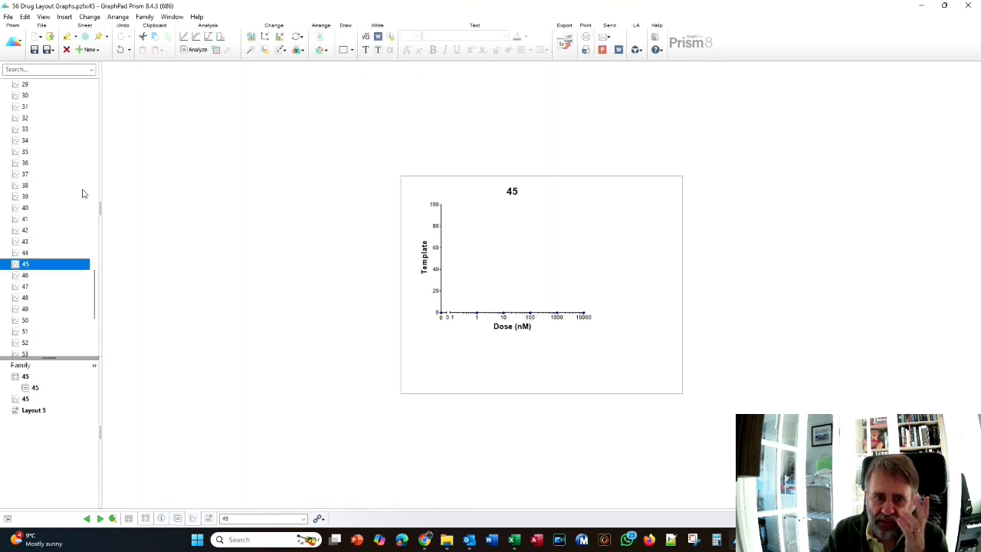
{"action": "scroll", "coordinate": [78, 190], "scroll_direction": "down", "scroll_amount": 7}
{"action": "left_click", "coordinate": [36, 286]}
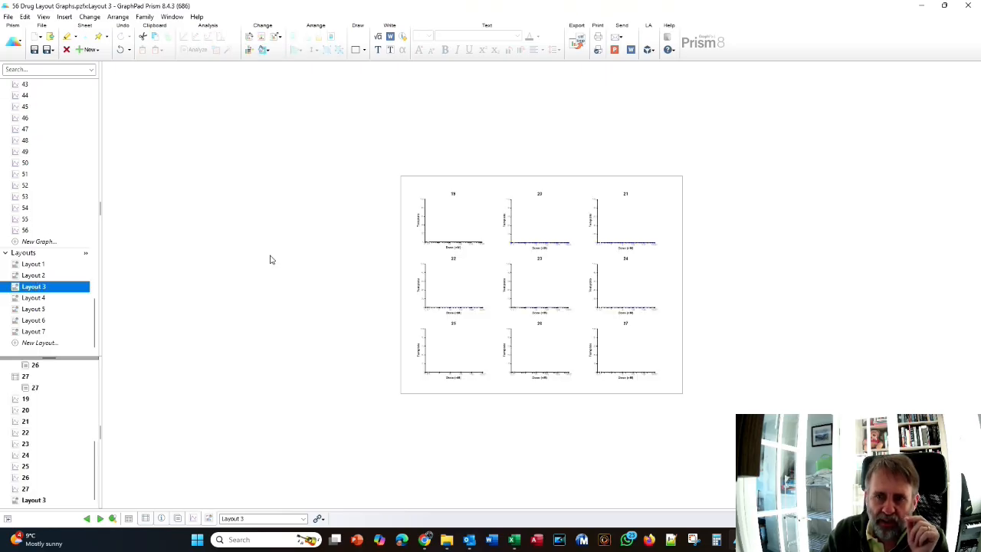
{"action": "left_click", "coordinate": [34, 298]}
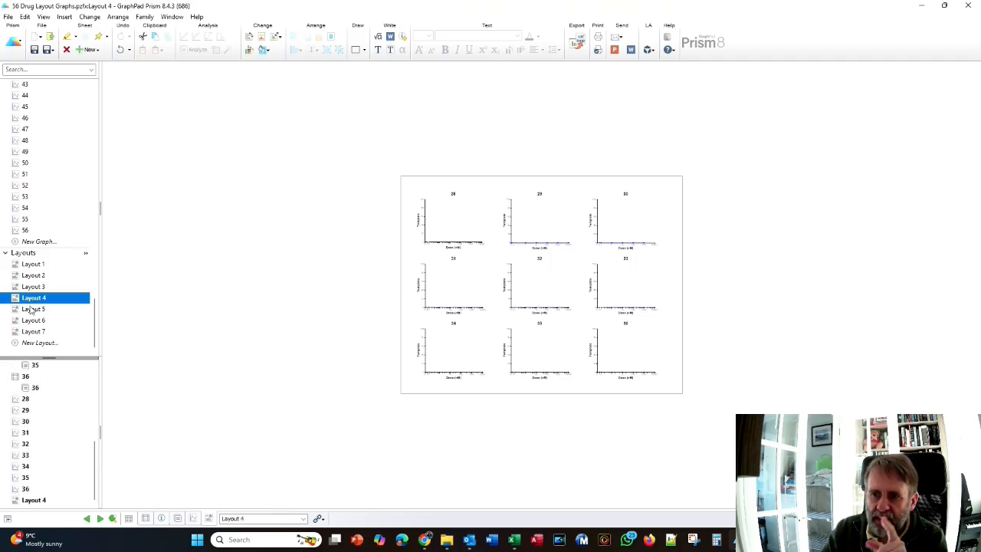
{"action": "left_click", "coordinate": [967, 6]}
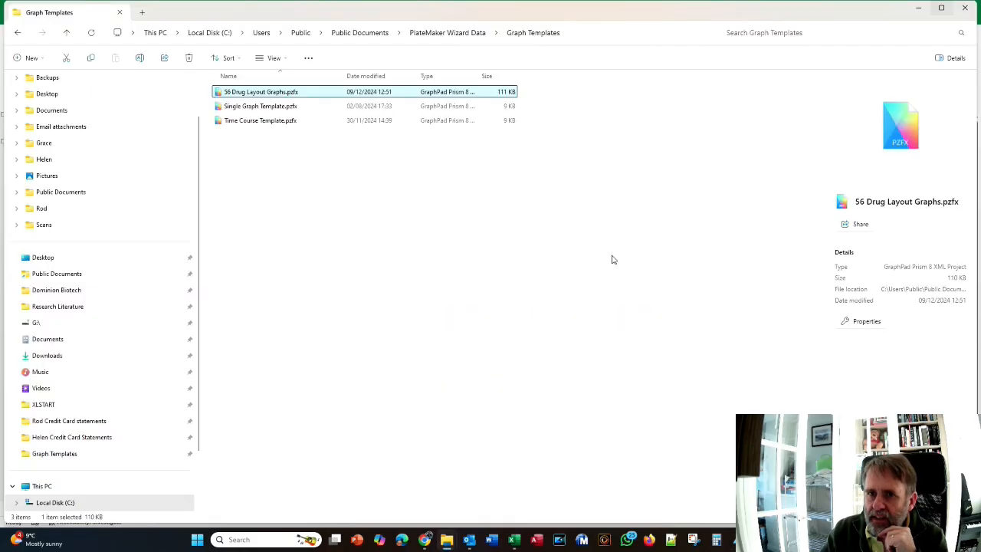
{"action": "left_click", "coordinate": [962, 11]}
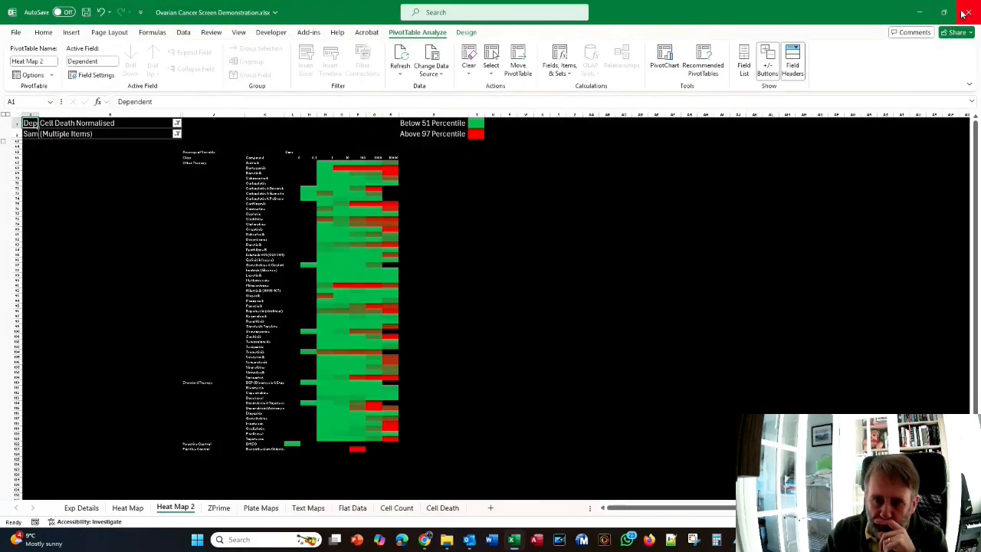
- Start PlateMaker's Create Statistical Summary Table command and add Dose and Dose Dimension as the pivot table's rows
{"action": "left_click", "coordinate": [310, 36]}
{"action": "left_click", "coordinate": [30, 49]}
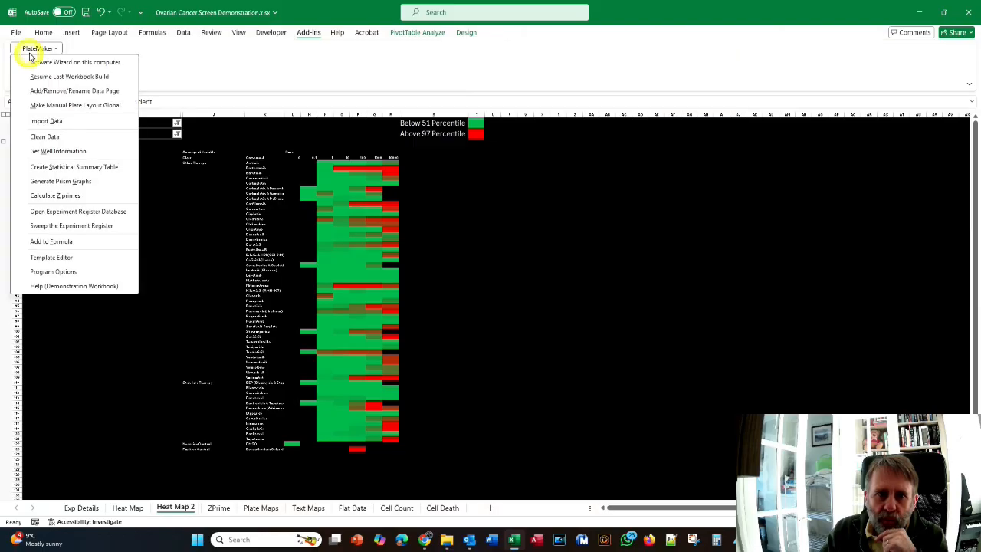
{"action": "left_click", "coordinate": [85, 168]}
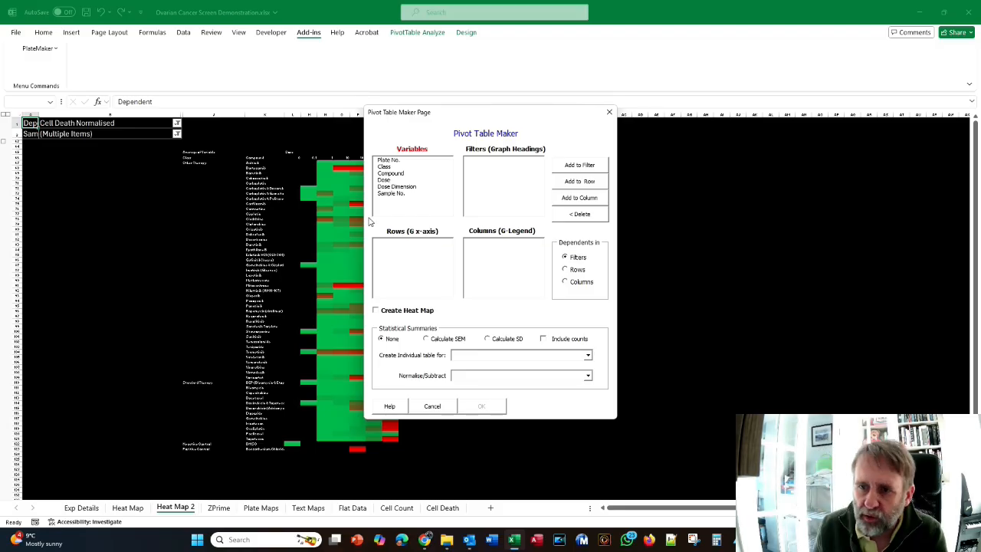
{"action": "left_click", "coordinate": [391, 180]}
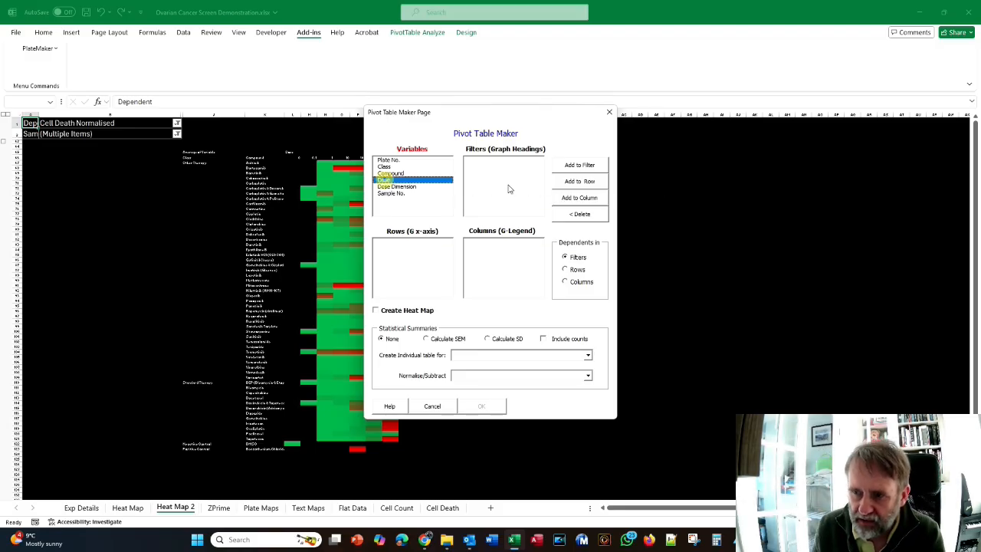
{"action": "left_click", "coordinate": [586, 182]}
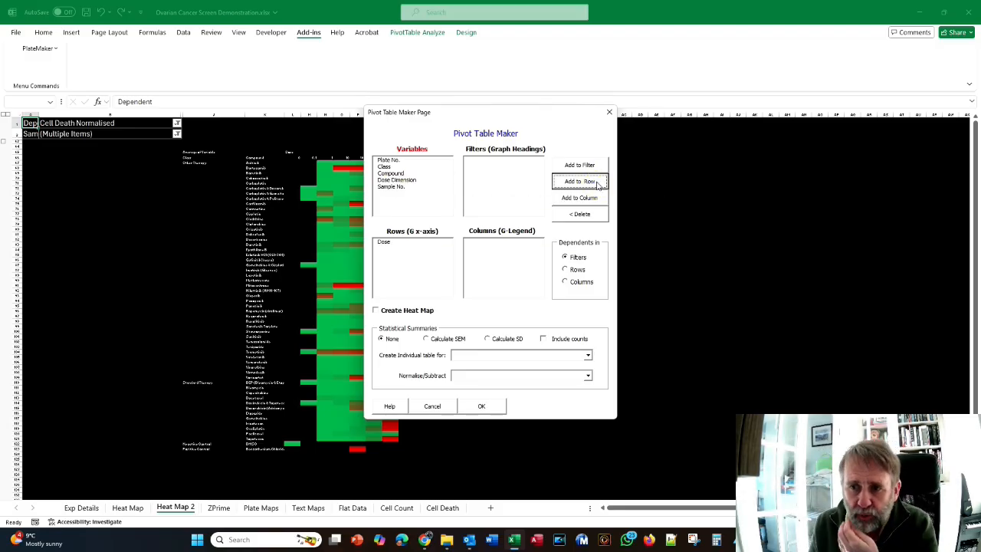
{"action": "left_click", "coordinate": [395, 181]}
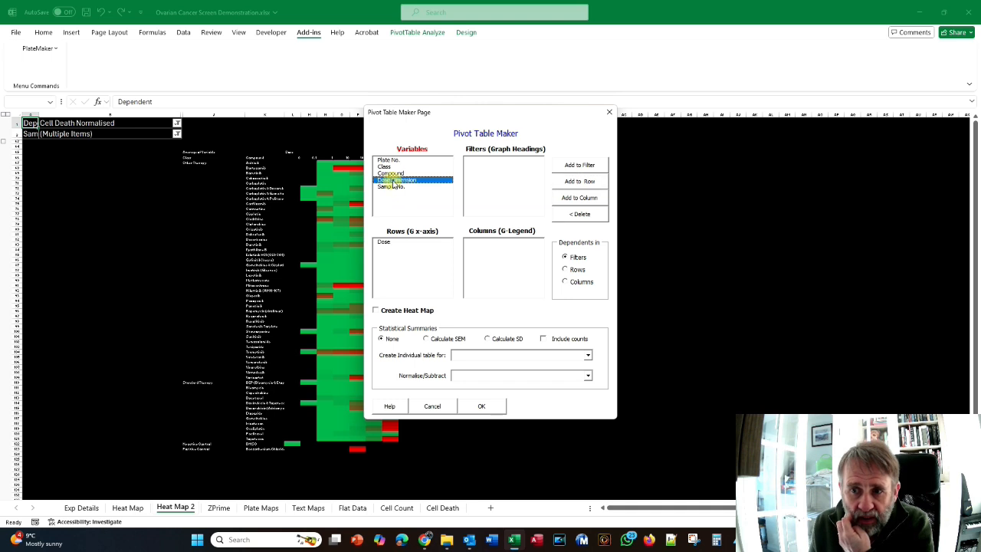
{"action": "left_click", "coordinate": [591, 183]}
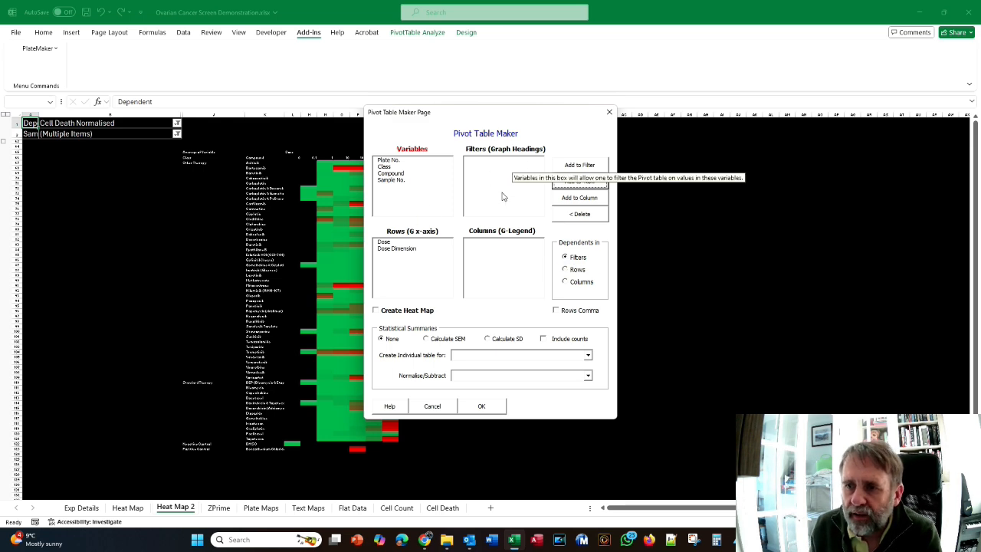
- Add Compound, Plate No., Class and Sample No. to the pivot table's filters (graph headings)
{"action": "left_click", "coordinate": [394, 174]}
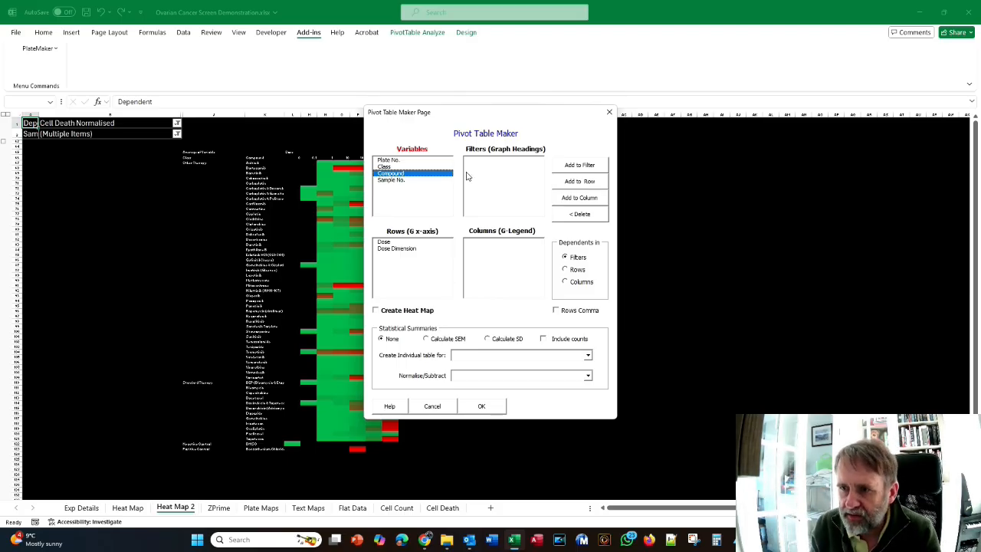
{"action": "left_click", "coordinate": [571, 167]}
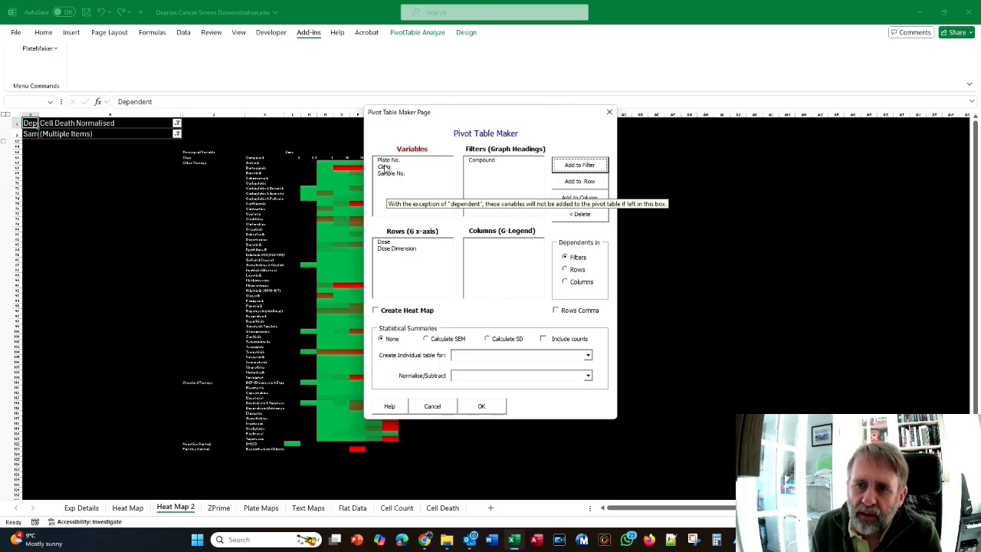
{"action": "left_click", "coordinate": [387, 159]}
{"action": "left_click", "coordinate": [384, 175], "text": "shift"}
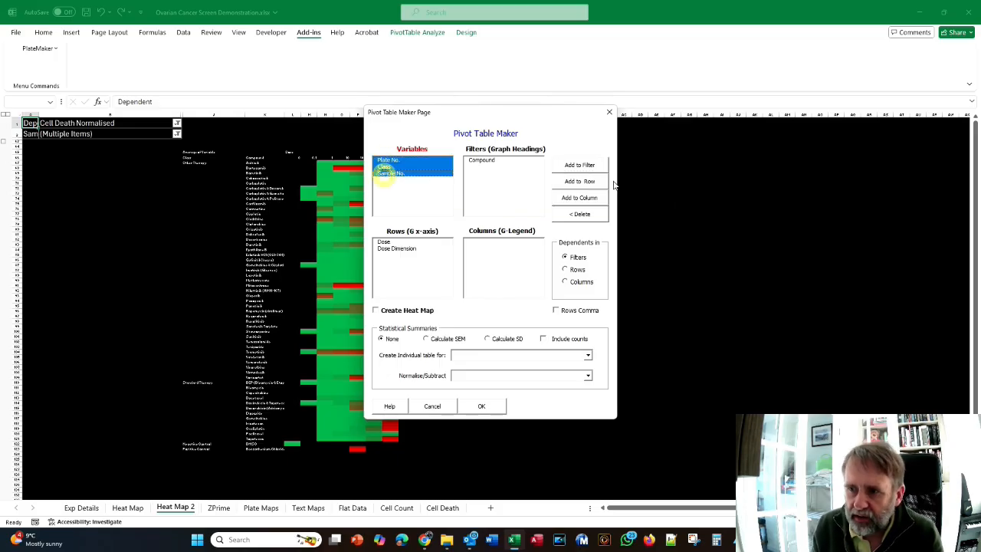
{"action": "left_click", "coordinate": [591, 165]}
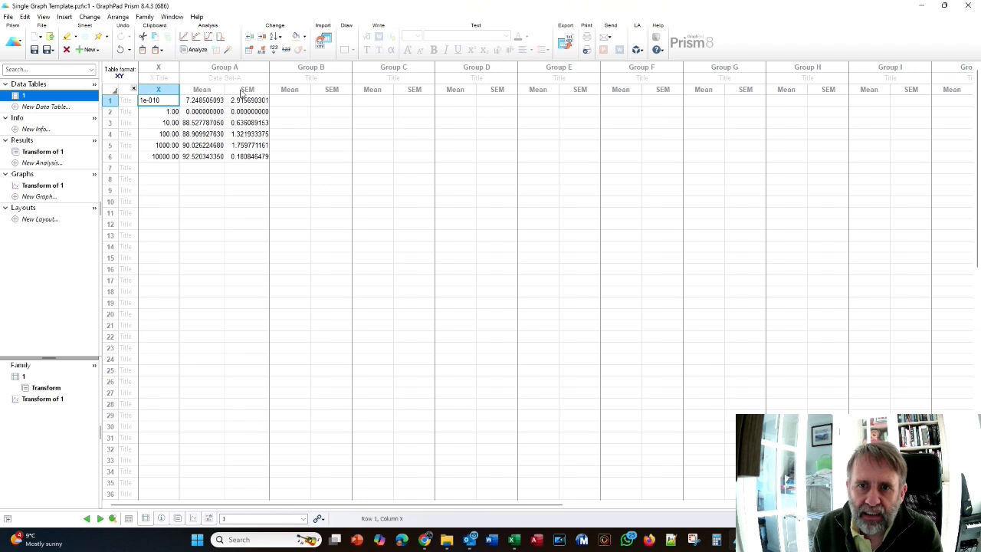
- Return to the Pivot Table Maker, choose Calculate SEM with individual tables for Sample Repeats, and generate the statistical summary
{"action": "left_click", "coordinate": [968, 6]}
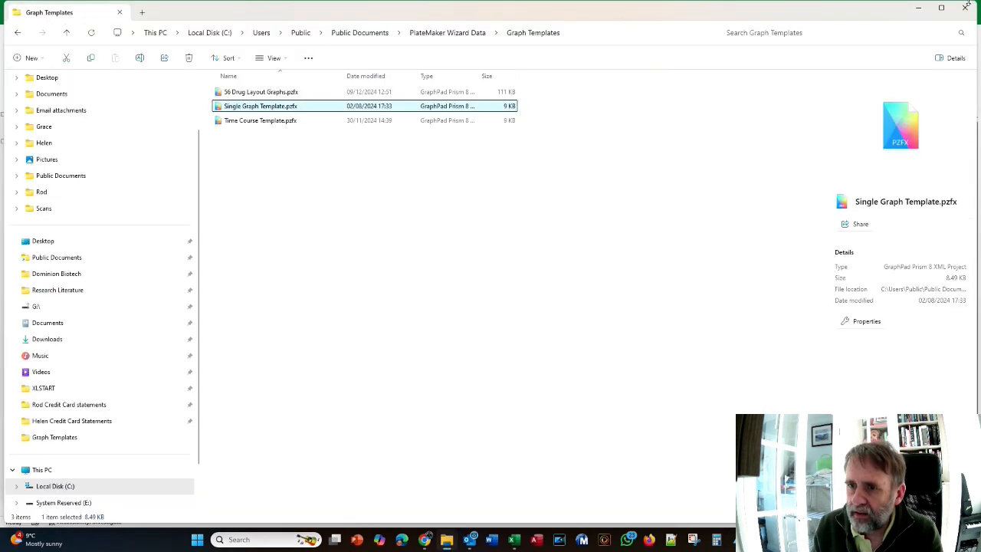
{"action": "left_click", "coordinate": [967, 8]}
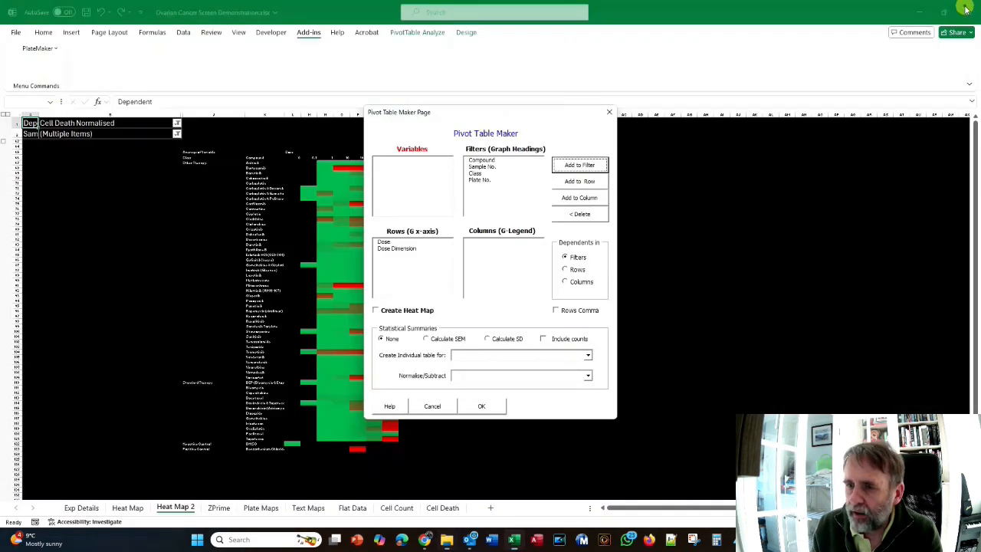
{"action": "left_click", "coordinate": [428, 341]}
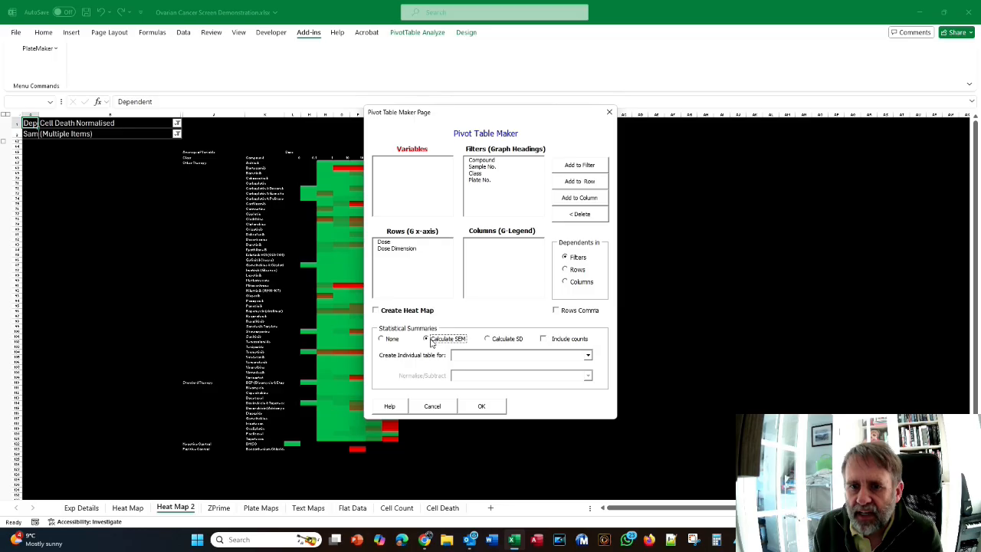
{"action": "left_click", "coordinate": [587, 355]}
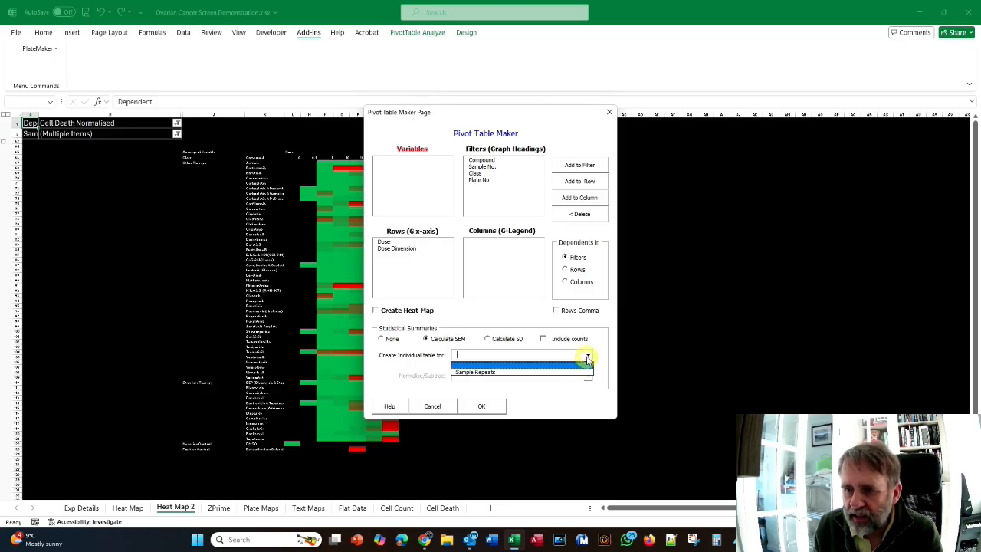
{"action": "left_click", "coordinate": [481, 374]}
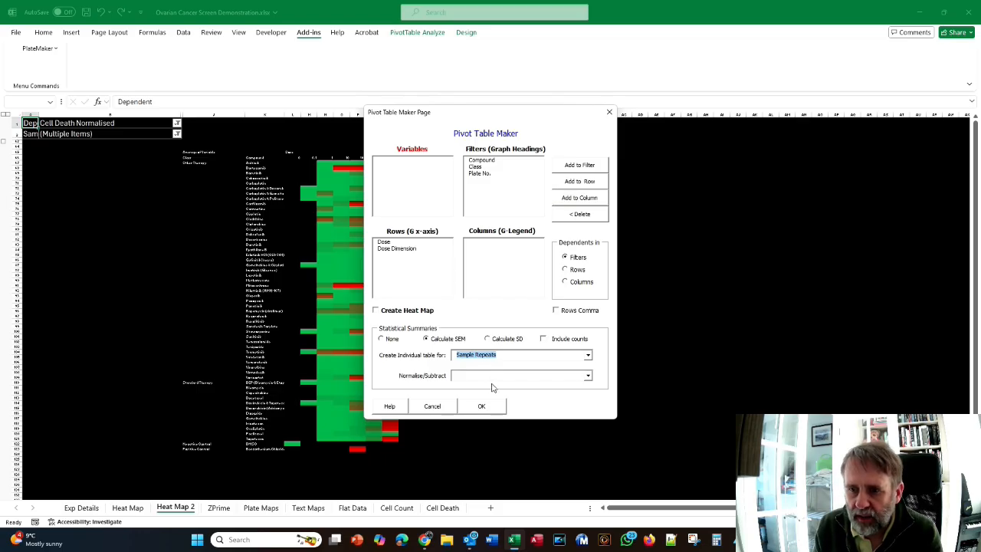
{"action": "left_click", "coordinate": [487, 410]}
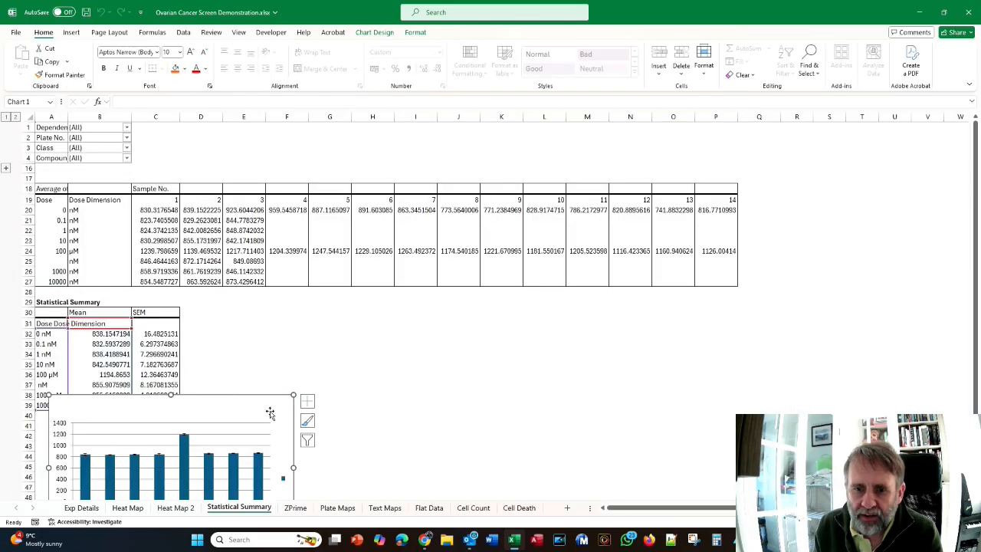
- Move the chart to the empty area beside the Statistical Summary table and filter the Dependent field to Cell Death Normalised
{"action": "mouse_move", "coordinate": [254, 396]}
{"action": "left_mouse_down"}
{"action": "mouse_move", "coordinate": [362, 365]}
{"action": "mouse_move", "coordinate": [451, 318]}
{"action": "left_mouse_up"}
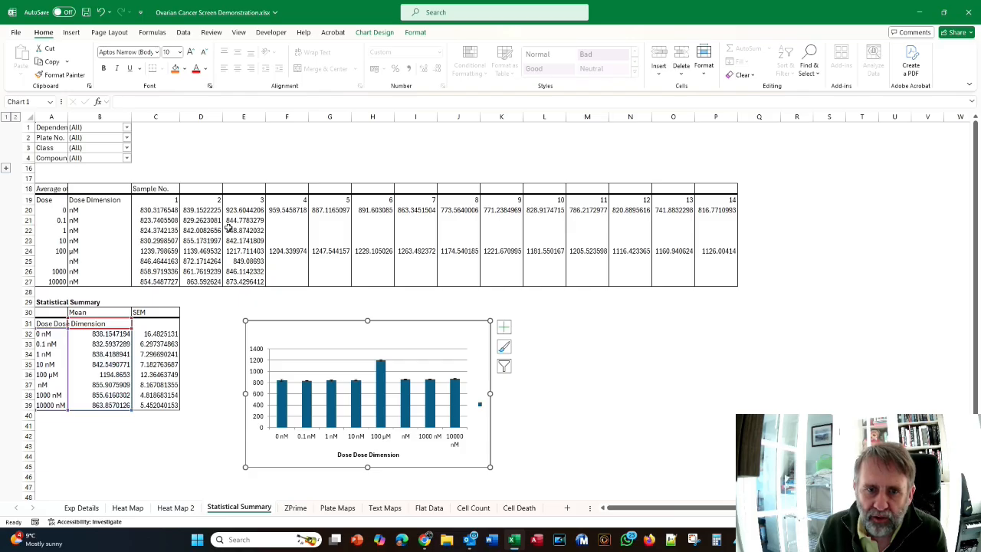
{"action": "left_click", "coordinate": [126, 127]}
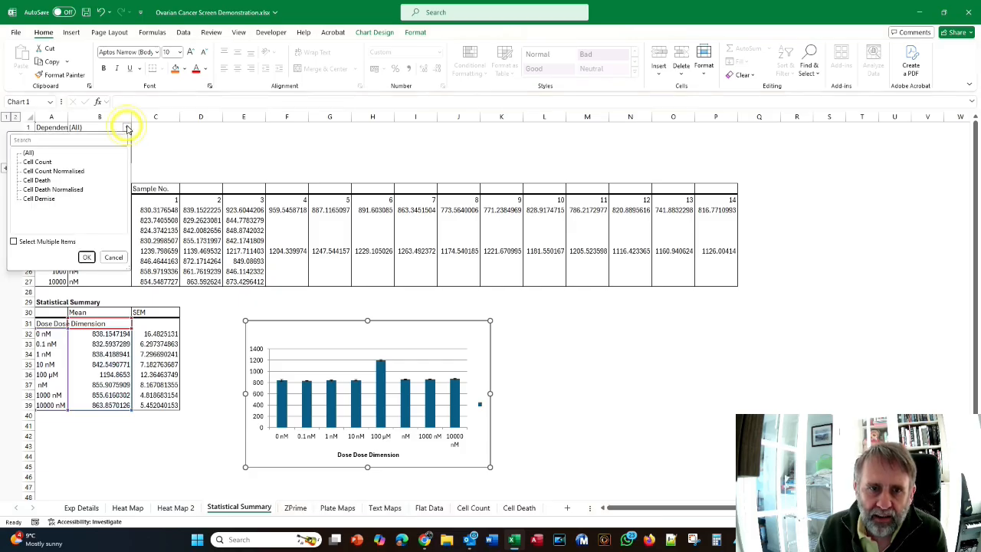
{"action": "left_click", "coordinate": [53, 190]}
{"action": "left_click", "coordinate": [86, 257]}
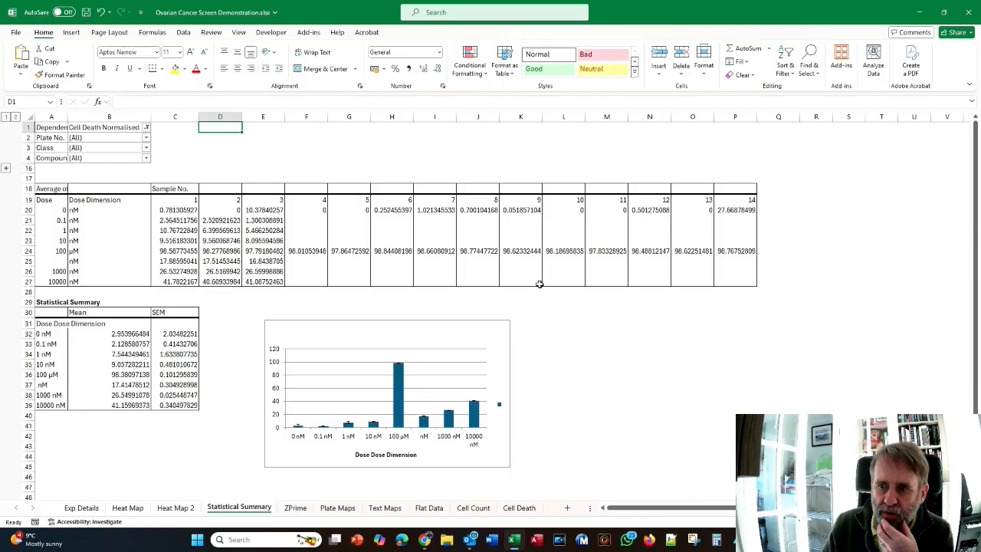
- Filter the pivot table's Compound field to Bleomycin and switch it to Bortezomib to compare their dose charts
{"action": "left_click", "coordinate": [146, 158]}
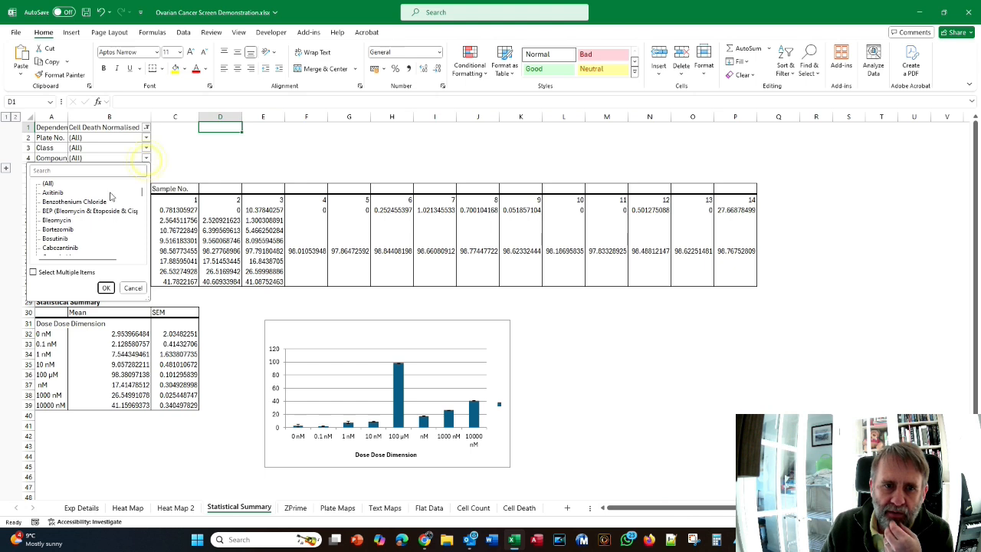
{"action": "left_click", "coordinate": [60, 221]}
{"action": "left_click", "coordinate": [106, 288]}
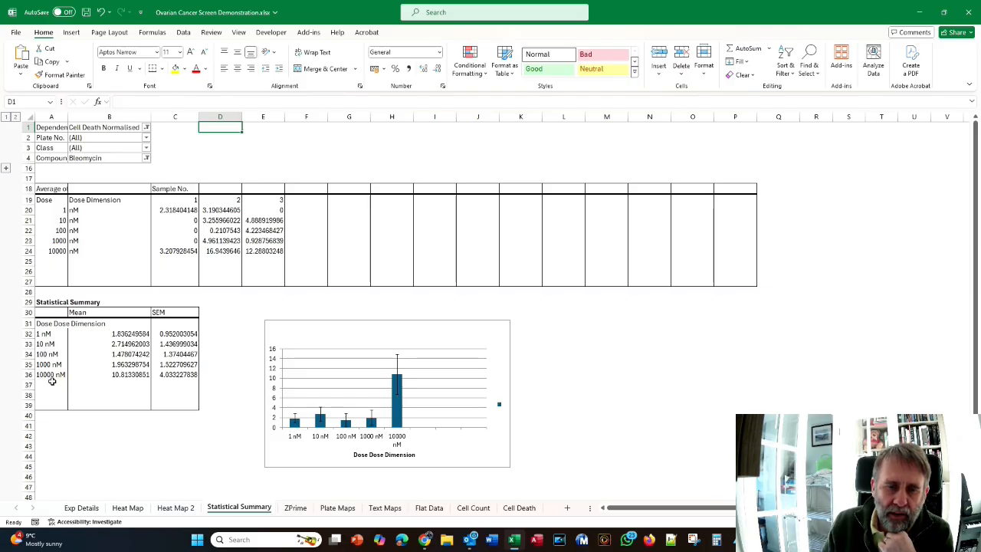
{"action": "left_click", "coordinate": [146, 158]}
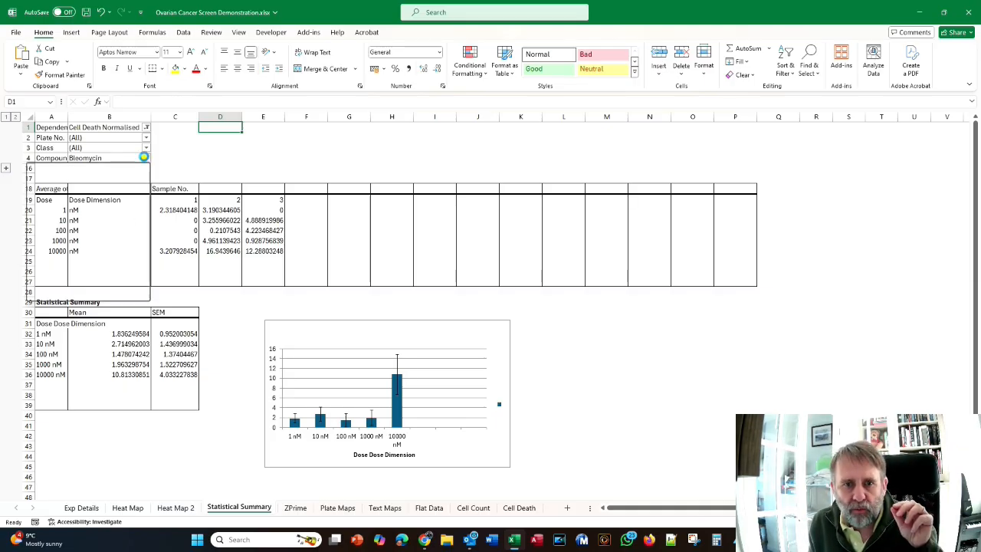
{"action": "left_click", "coordinate": [59, 229]}
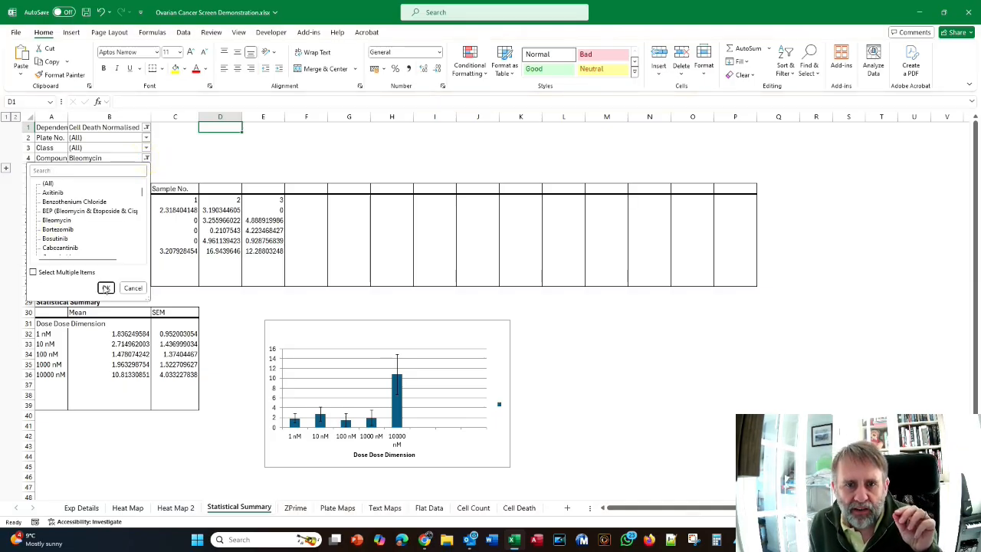
{"action": "left_click", "coordinate": [106, 287]}
- Filter the pivot table's Compound field to Bosutinib only
{"action": "left_click", "coordinate": [146, 158]}
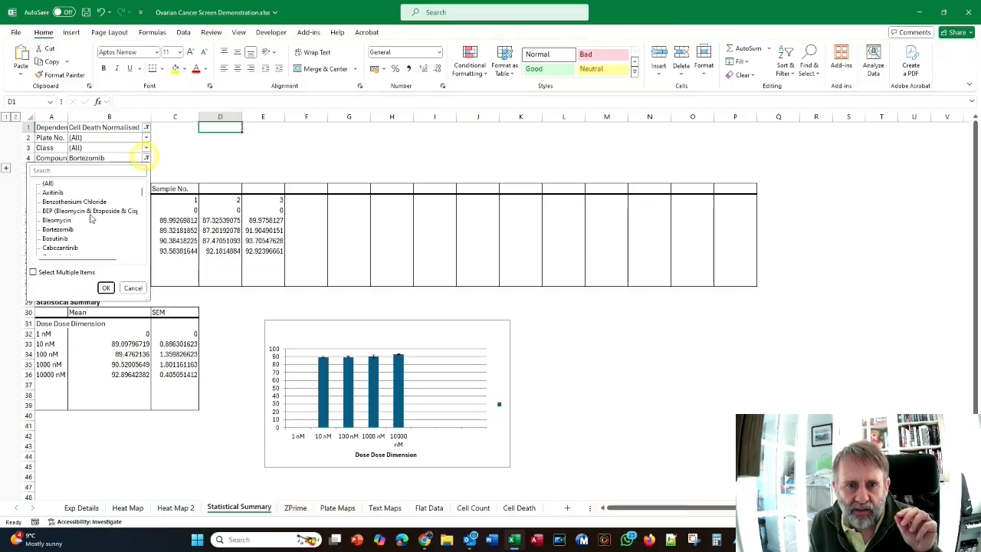
{"action": "left_click", "coordinate": [56, 238]}
{"action": "left_click", "coordinate": [106, 288]}
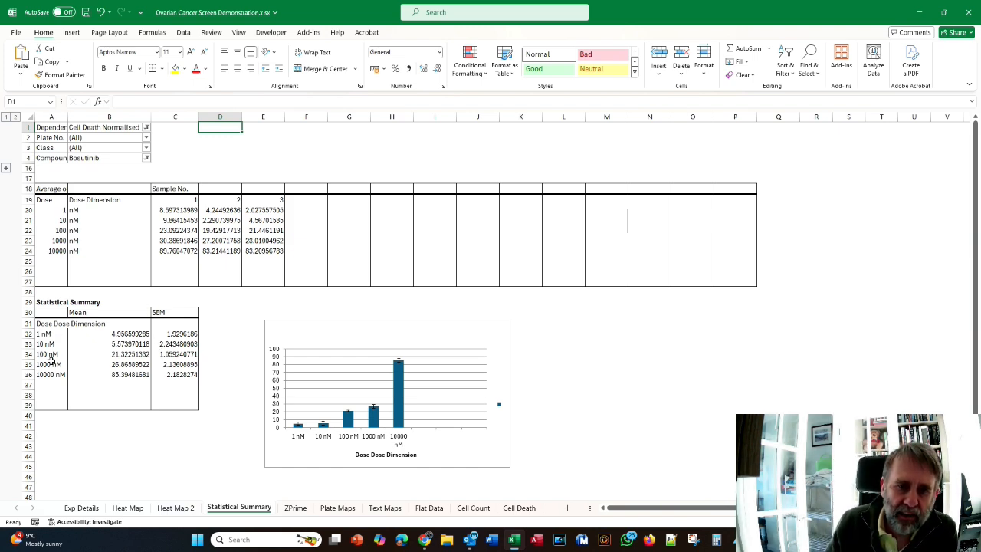
- Allow multiple items in the Compound filter and include the 0 nM control alongside Bosutinib
{"action": "left_click", "coordinate": [146, 158]}
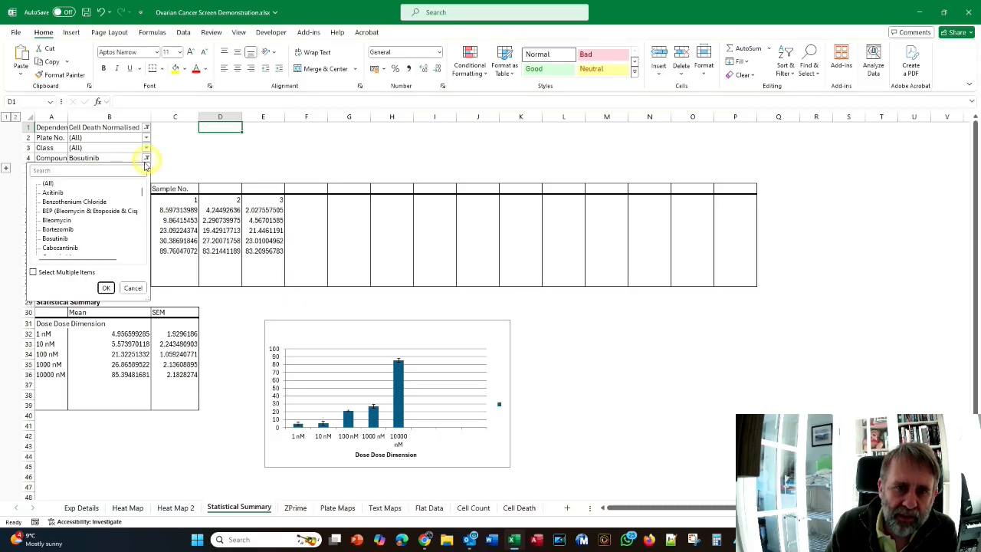
{"action": "scroll", "coordinate": [141, 211], "scroll_direction": "down", "scroll_amount": 4}
{"action": "left_click", "coordinate": [33, 272]}
{"action": "scroll", "coordinate": [144, 204], "scroll_direction": "down", "scroll_amount": 2}
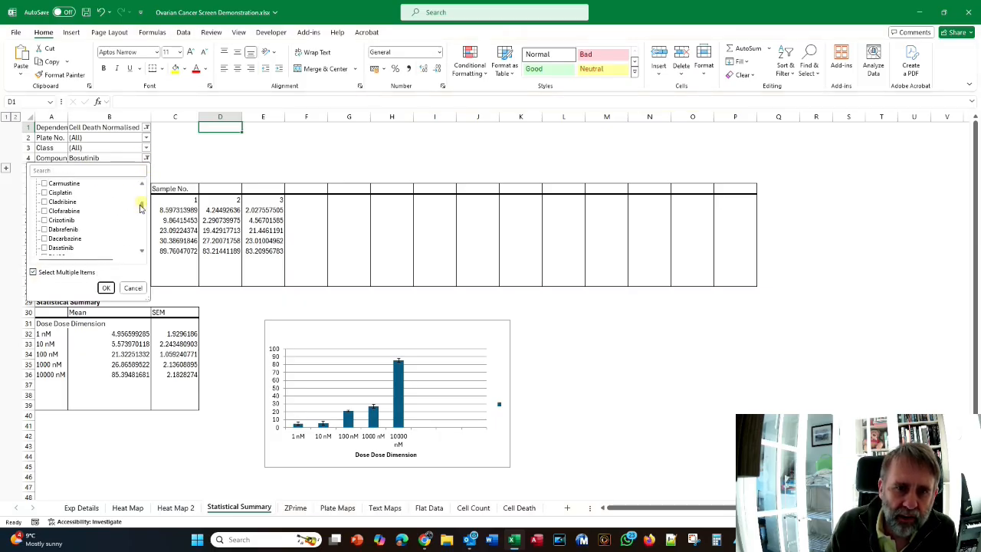
{"action": "scroll", "coordinate": [81, 239], "scroll_direction": "down", "scroll_amount": 1}
{"action": "left_click", "coordinate": [44, 238]}
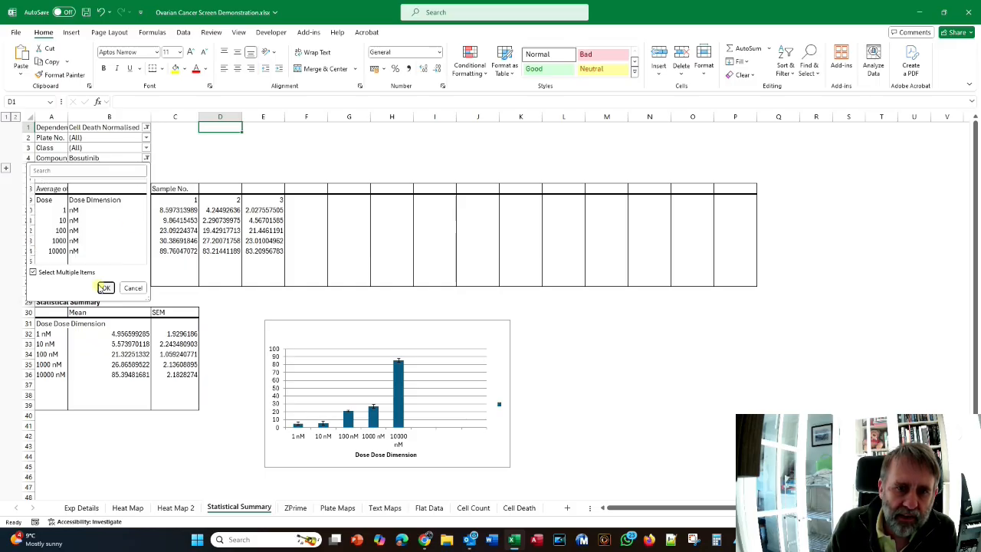
{"action": "left_click", "coordinate": [105, 288]}
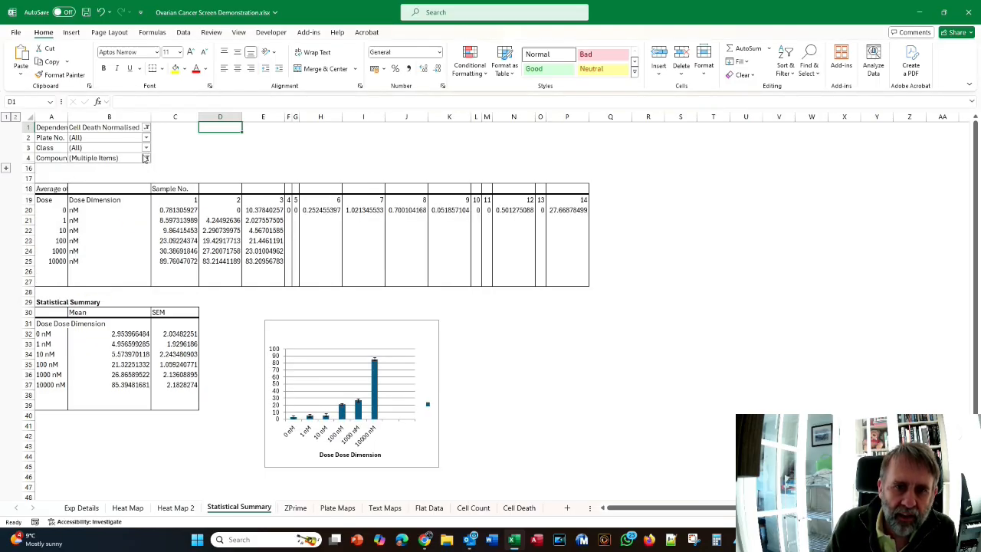
- Replace Bosutinib with Cabozantinib in the Compound filter, keeping the 0 nM control selected
{"action": "left_click", "coordinate": [146, 157]}
{"action": "left_click", "coordinate": [45, 247]}
{"action": "left_click", "coordinate": [106, 288]}
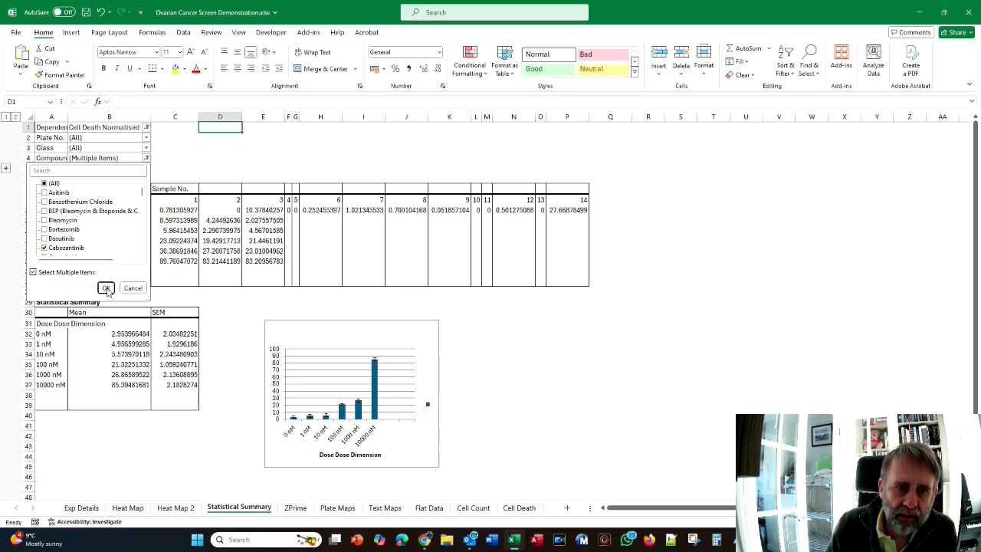
- Reopen the Compound filter and deselect Cabozantinib
{"action": "left_click", "coordinate": [145, 157]}
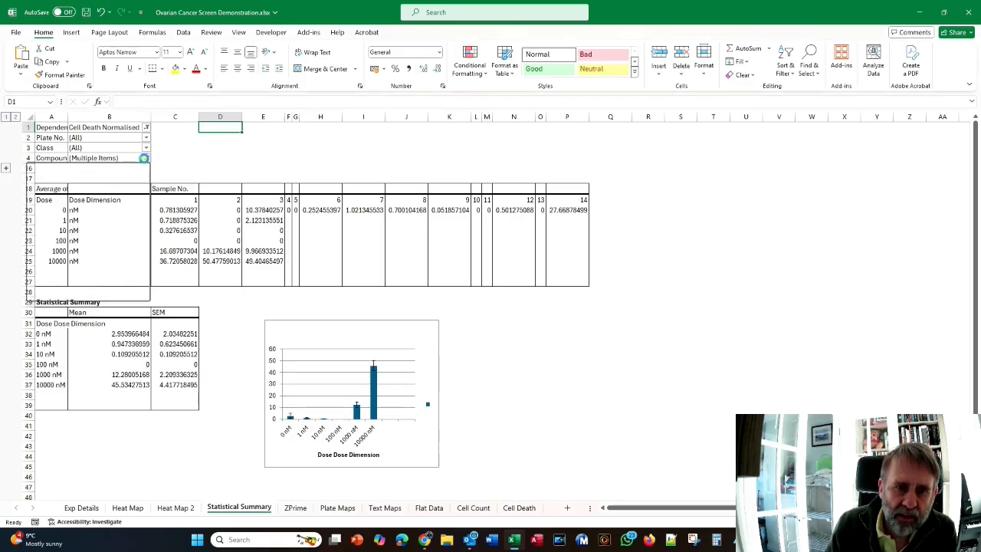
{"action": "left_click", "coordinate": [43, 248]}
{"action": "left_click", "coordinate": [43, 248]}
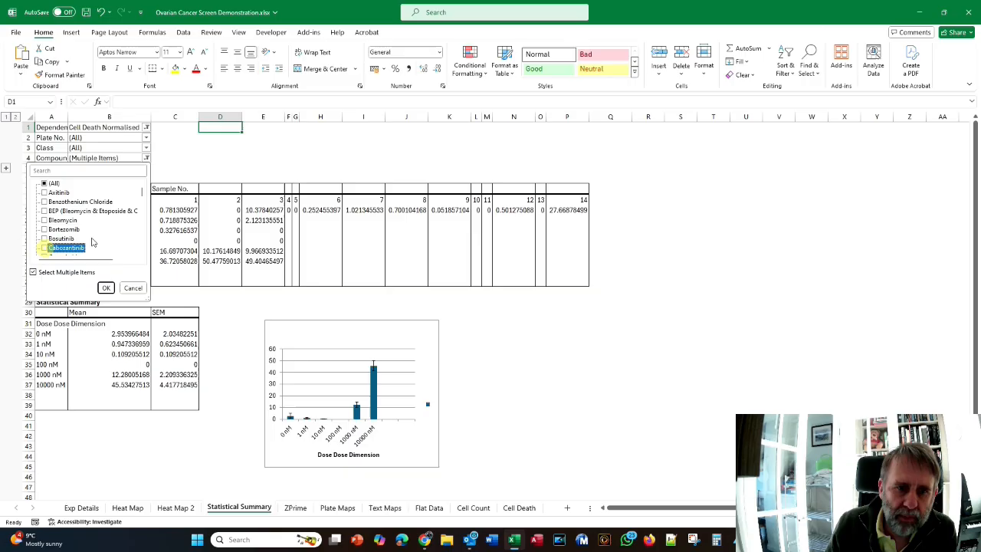
- Select Capecitabine in the pivot table's multi-item Compound filter in place of Cabozantinib to view its statistical summary
{"action": "left_click_drag", "start_coordinate": [141, 192], "coordinate": [134, 196]}
{"action": "left_click", "coordinate": [44, 229]}
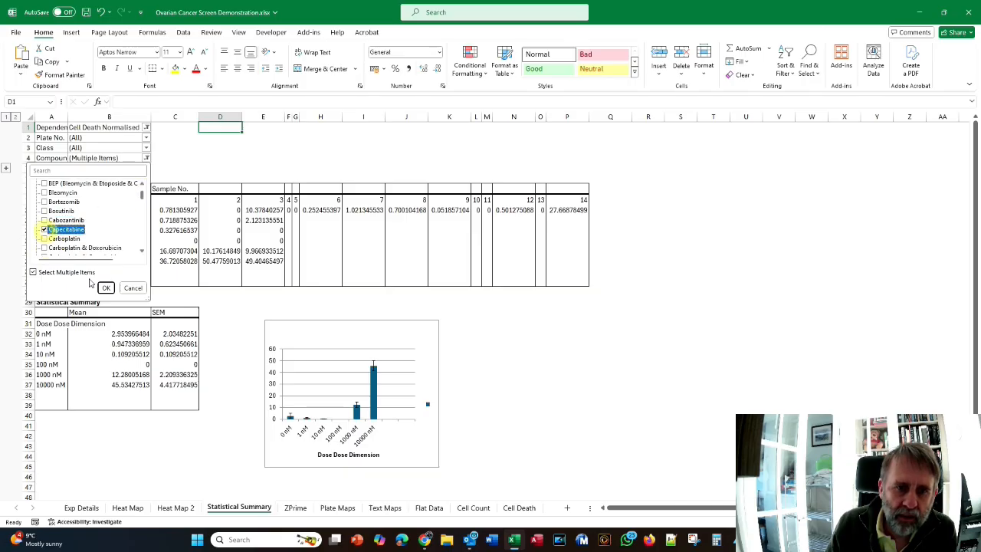
{"action": "left_click", "coordinate": [106, 287]}
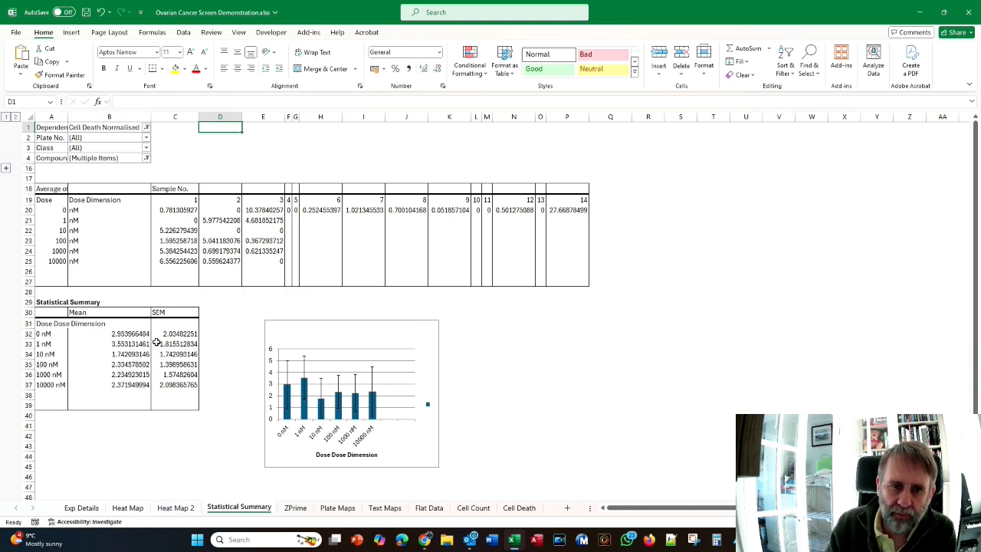
- Use PlateMaker's Add to Formula on dose cell A20 so it returns 1e-10 when the condition A8=0 is true
{"action": "left_click", "coordinate": [52, 210]}
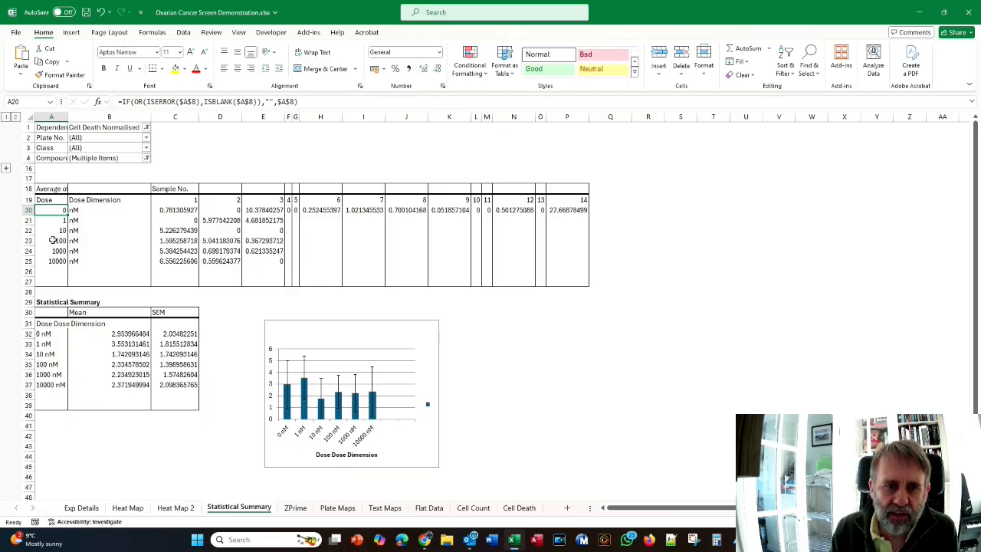
{"action": "left_click", "coordinate": [307, 34]}
{"action": "left_click", "coordinate": [24, 50]}
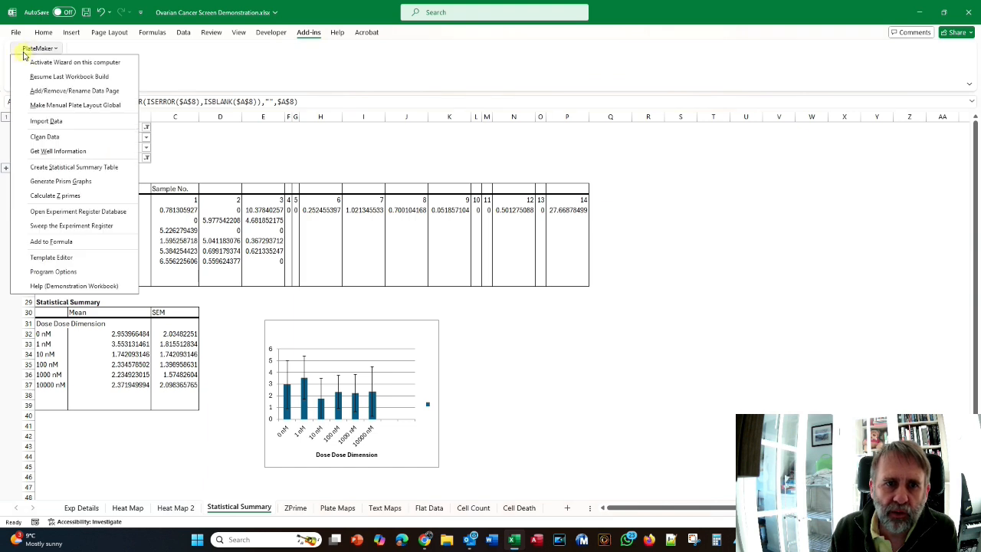
{"action": "left_click", "coordinate": [44, 242]}
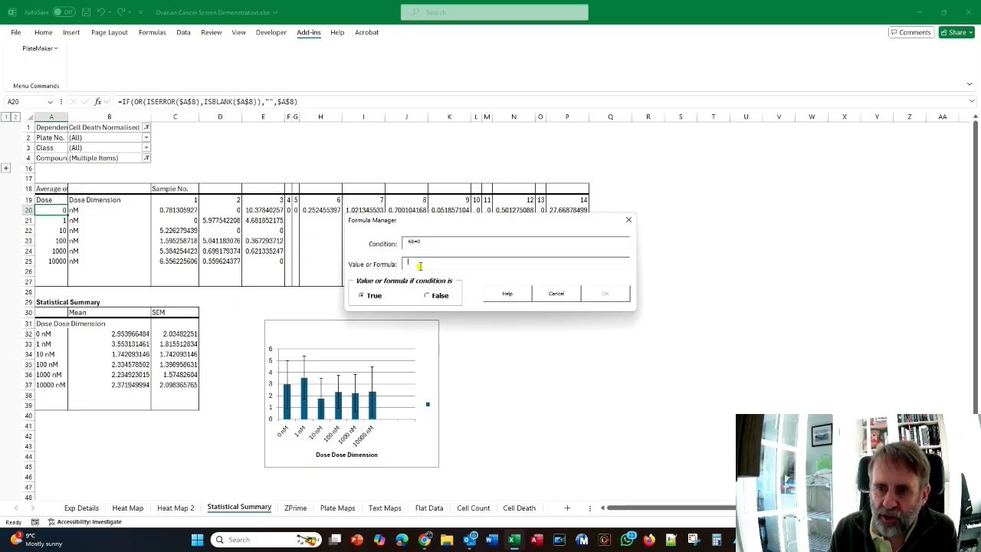
{"action": "type", "text": "-10"}
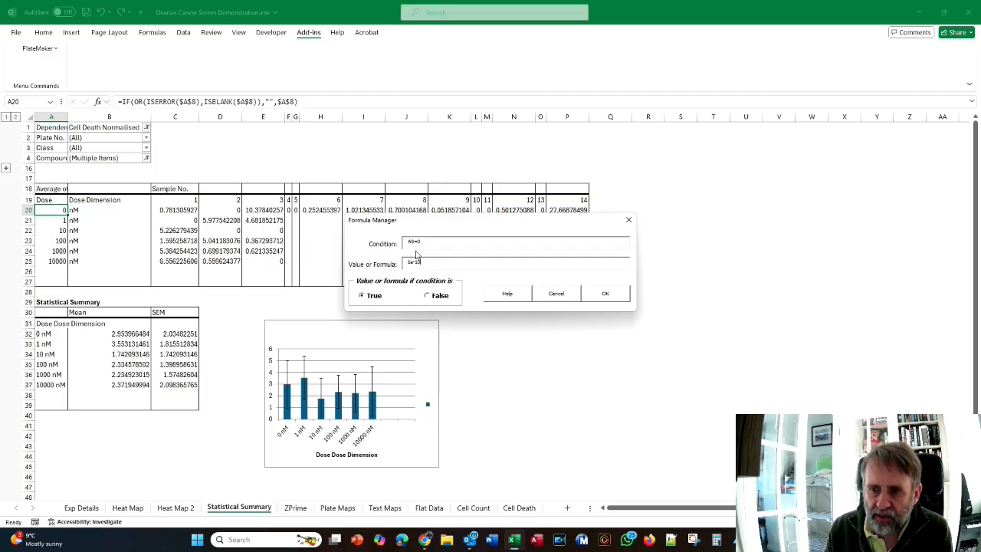
{"action": "left_click", "coordinate": [606, 298]}
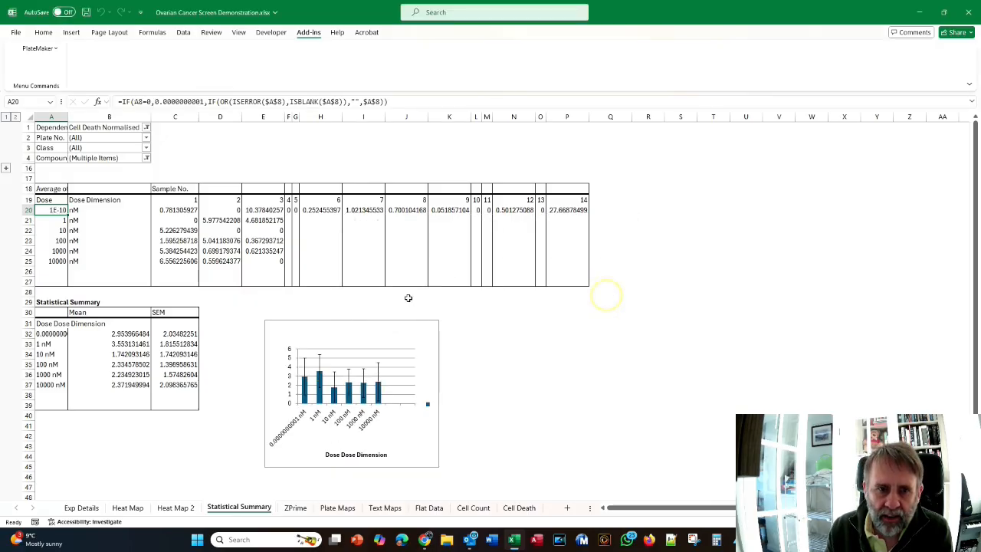
{"action": "left_click", "coordinate": [56, 221]}
{"action": "left_click", "coordinate": [58, 211]}
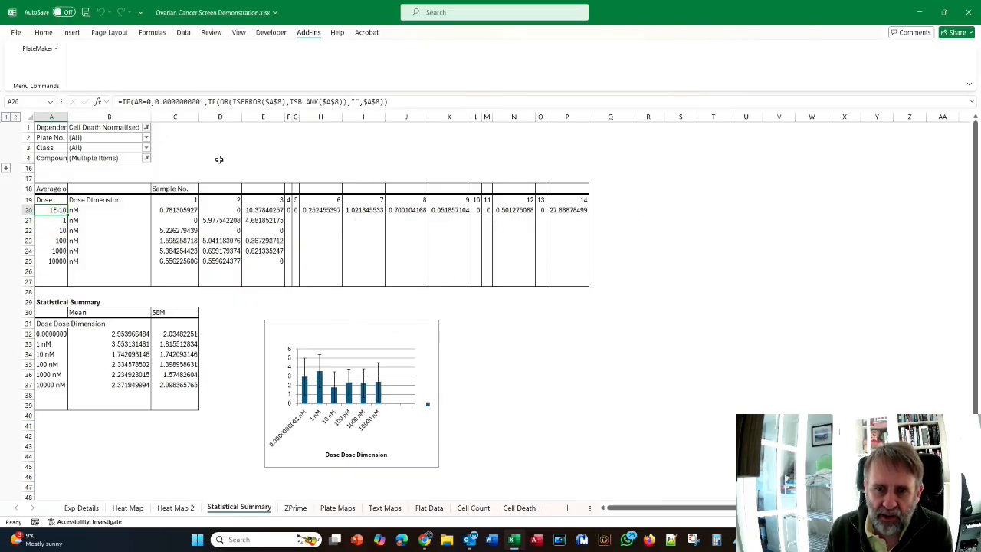
- Remove DMSO from the Compound filter so that only Capecitabine is summarised
{"action": "left_click", "coordinate": [146, 157]}
{"action": "left_click_drag", "start_coordinate": [141, 188], "coordinate": [143, 210]}
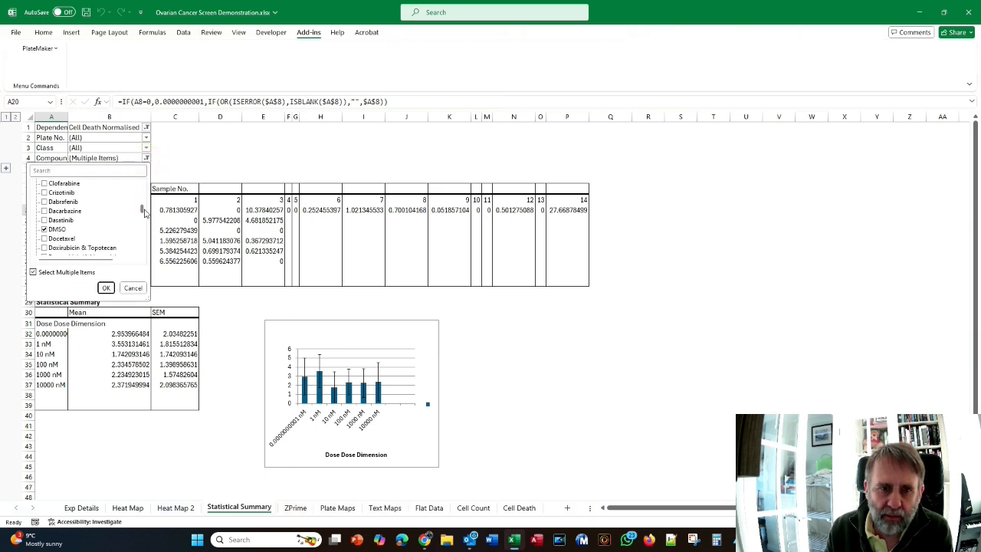
{"action": "left_click", "coordinate": [61, 229]}
{"action": "left_click", "coordinate": [106, 287]}
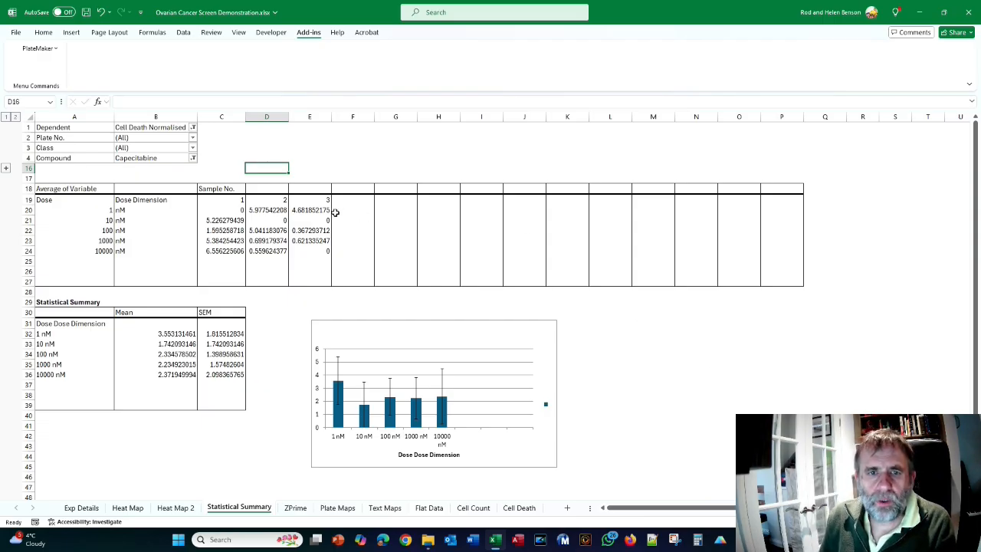
- Filter Compound to Bleomycin and then to Cabozantinib to compare their statistical summaries and bar charts
{"action": "left_click", "coordinate": [192, 158]}
{"action": "left_click", "coordinate": [103, 220]}
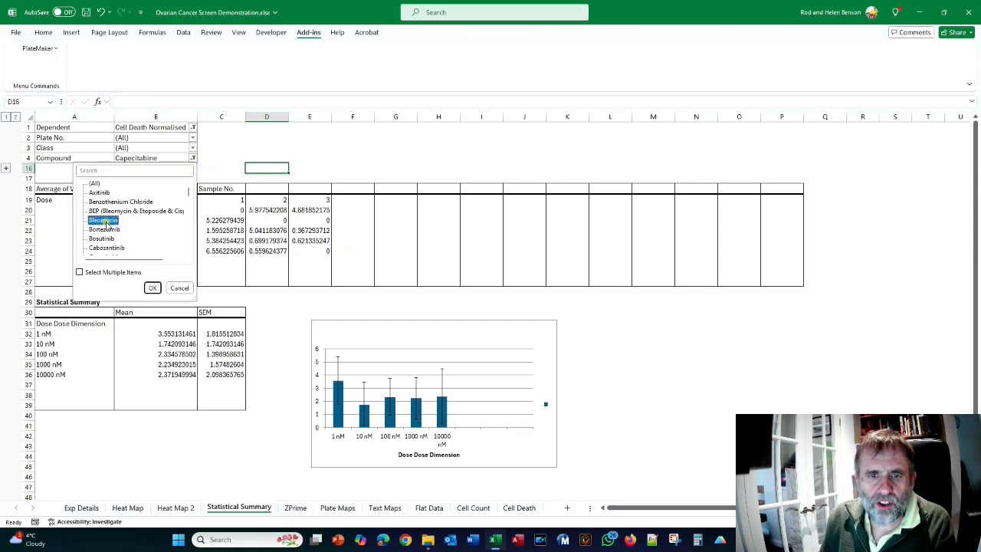
{"action": "left_click", "coordinate": [151, 287]}
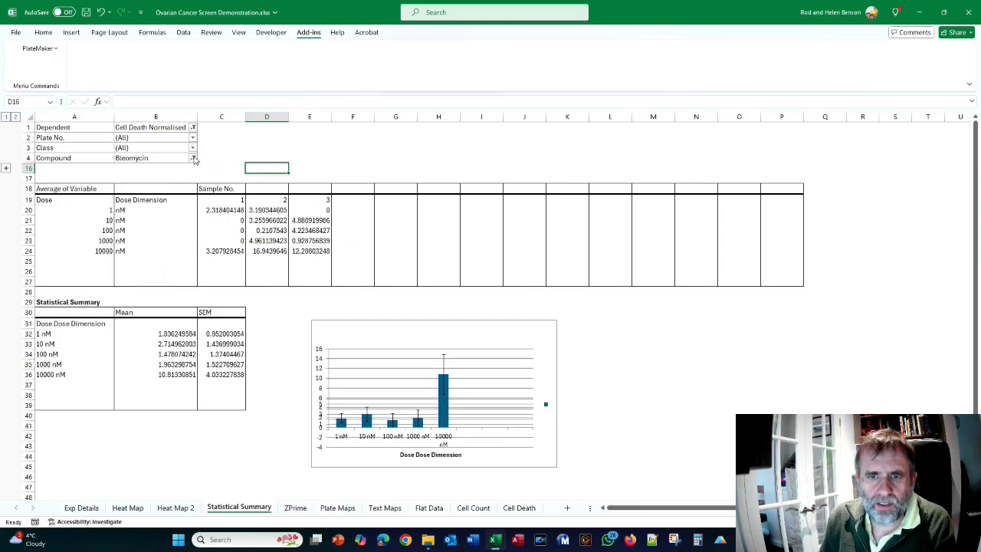
{"action": "left_click", "coordinate": [193, 159]}
{"action": "left_click", "coordinate": [119, 249]}
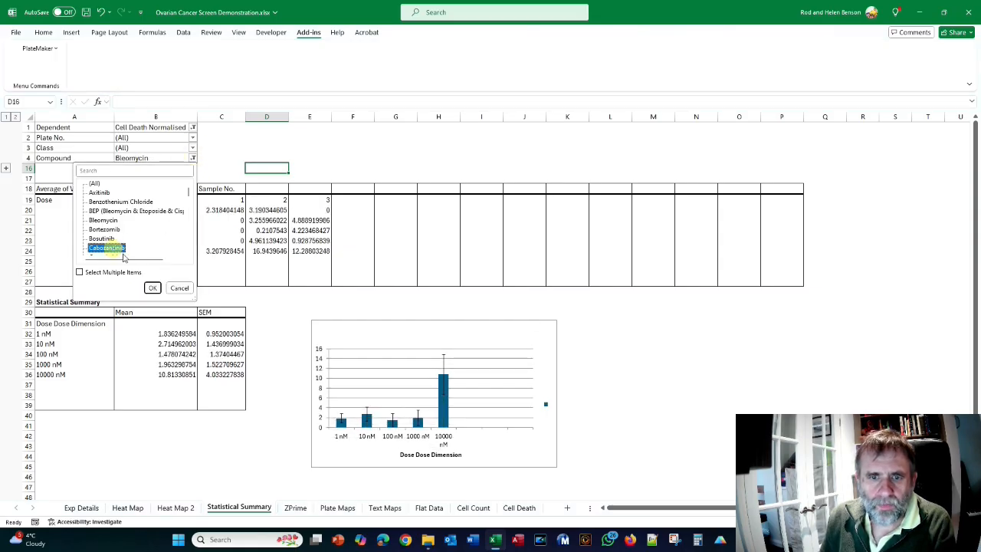
{"action": "left_click", "coordinate": [152, 287]}
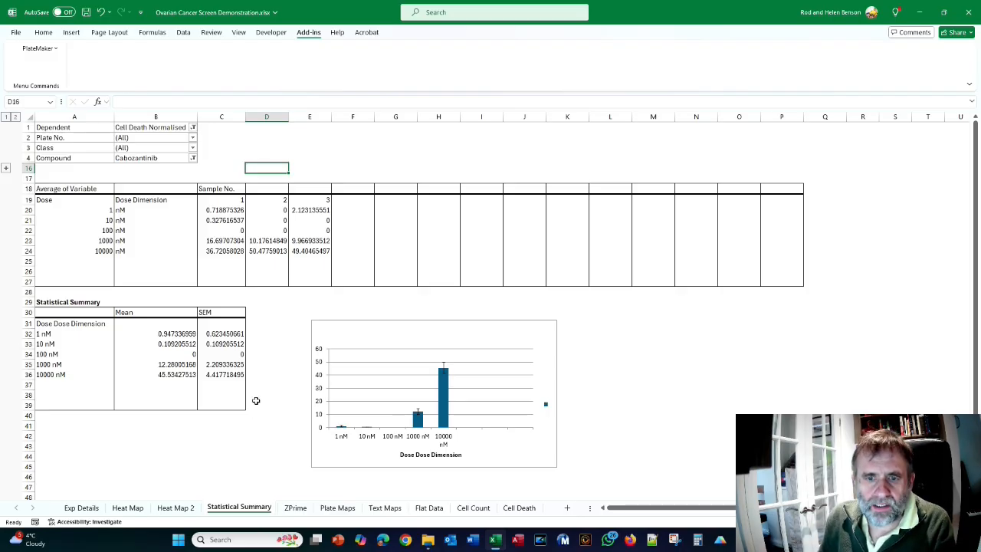
- Open PlateMaker's Create Prism Graphs dialog to examine its pivot filter, title and output options, and close it
{"action": "left_click", "coordinate": [37, 48]}
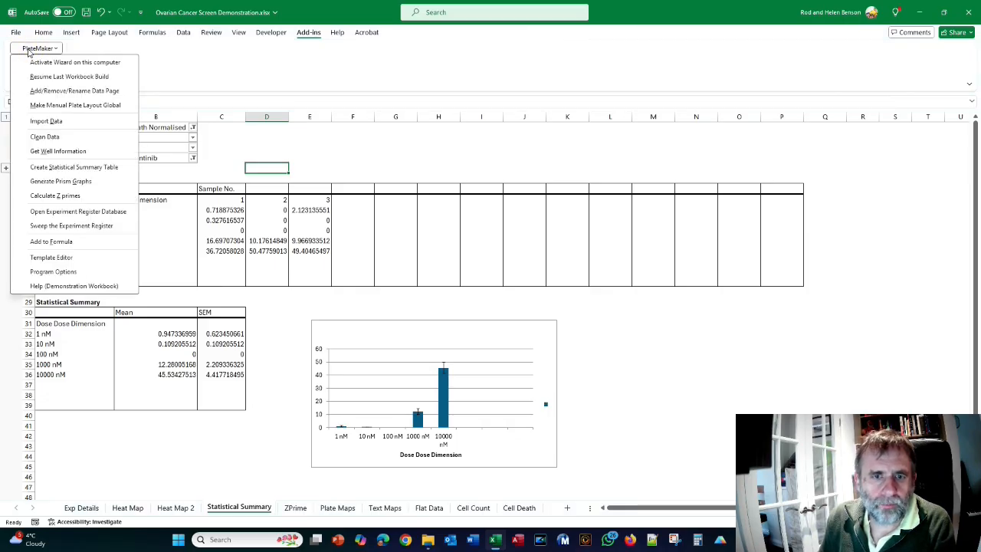
{"action": "left_click", "coordinate": [66, 181]}
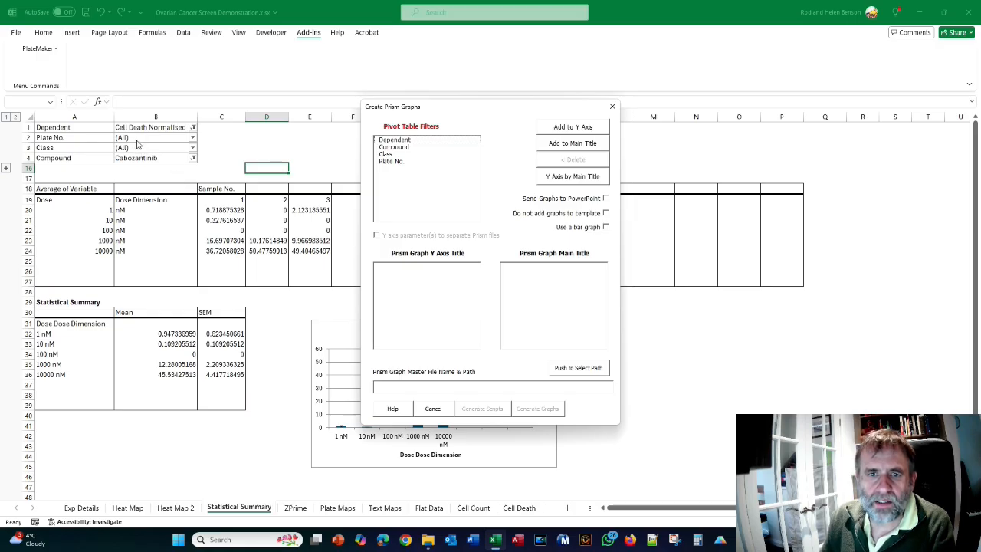
{"action": "left_click", "coordinate": [433, 414]}
- Filter Compound to Bleomycin, and then reset the filter to (All) to view every compound's data
{"action": "left_click", "coordinate": [192, 157]}
{"action": "left_click", "coordinate": [115, 220]}
{"action": "left_click", "coordinate": [152, 288]}
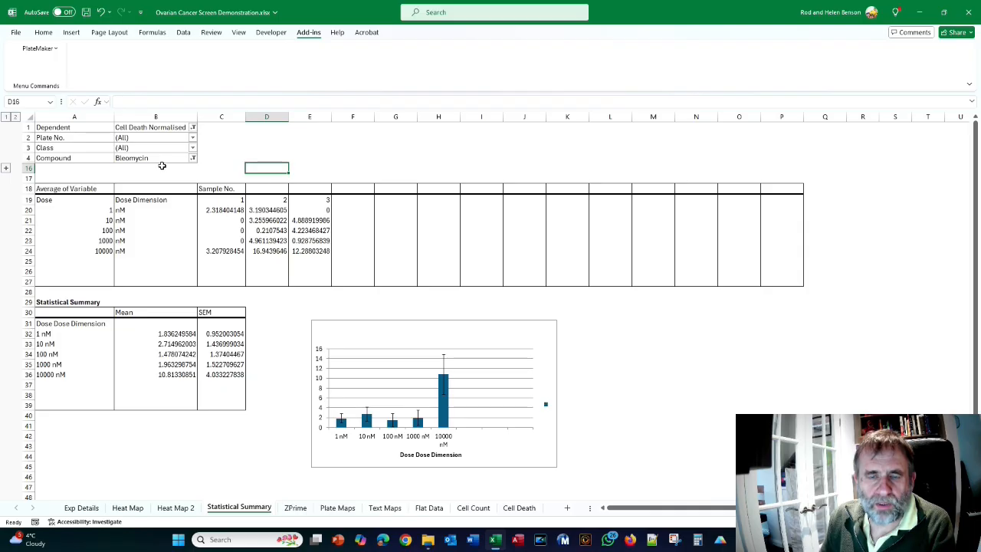
{"action": "left_click", "coordinate": [192, 158]}
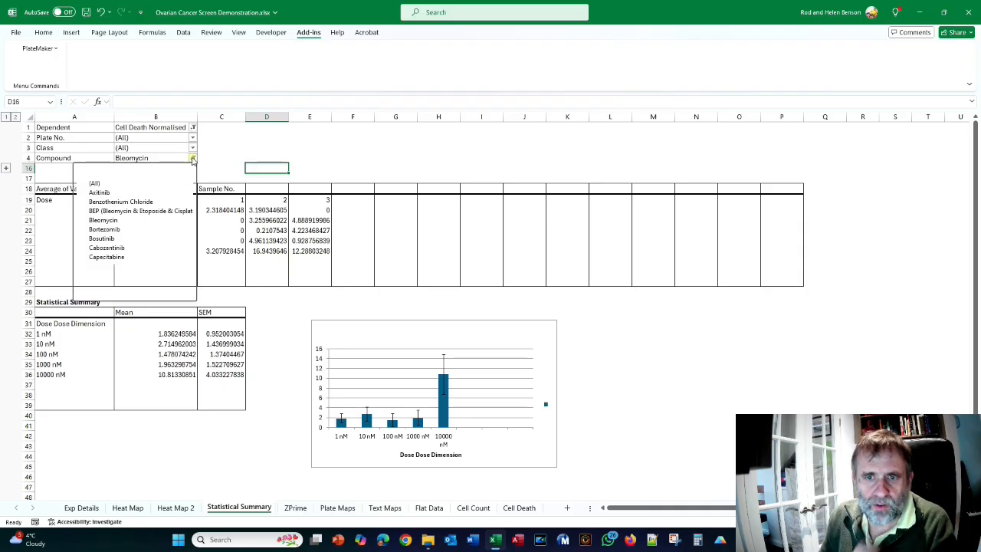
{"action": "left_click", "coordinate": [95, 184]}
{"action": "left_click", "coordinate": [152, 287]}
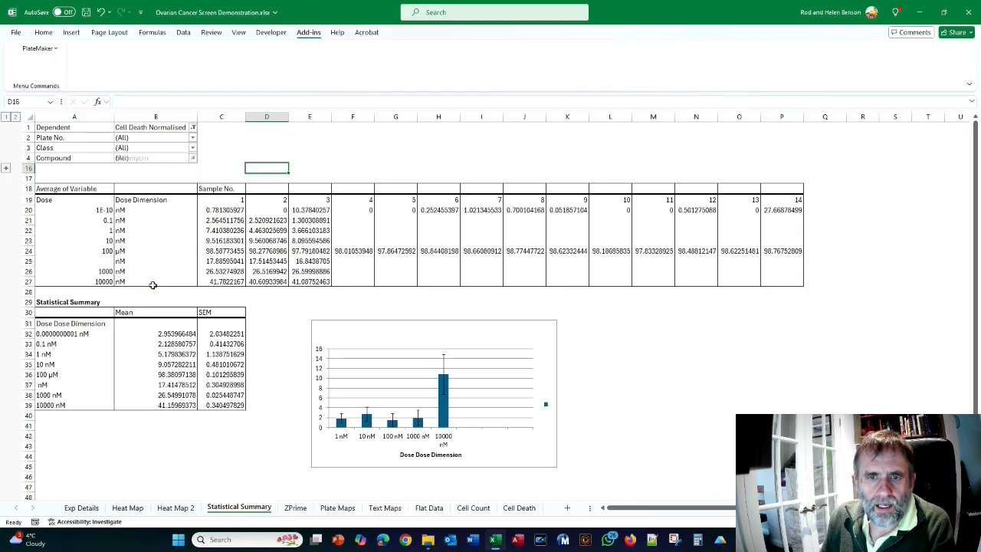
{"action": "left_click", "coordinate": [38, 47]}
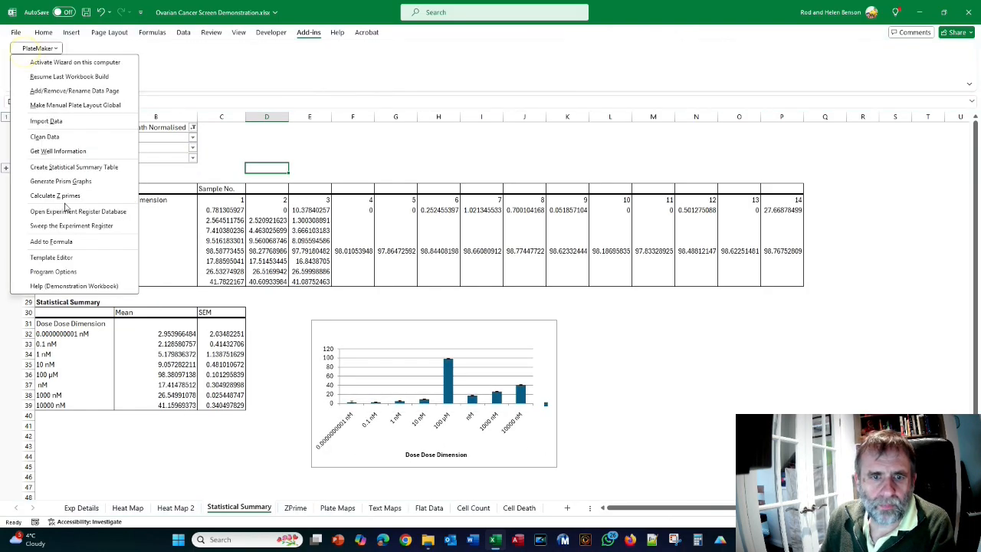
{"action": "left_click", "coordinate": [66, 183]}
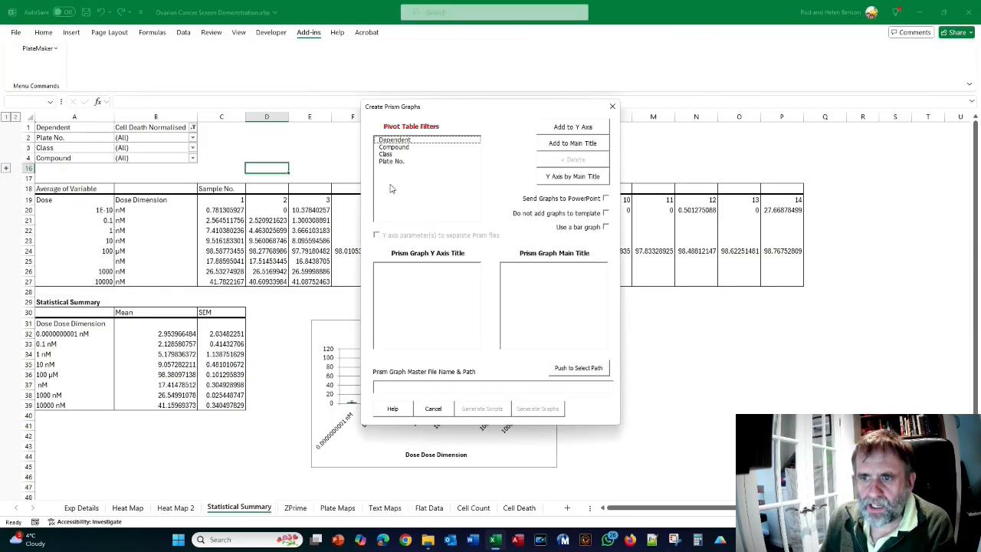
{"action": "left_click", "coordinate": [400, 149]}
{"action": "left_click", "coordinate": [559, 144]}
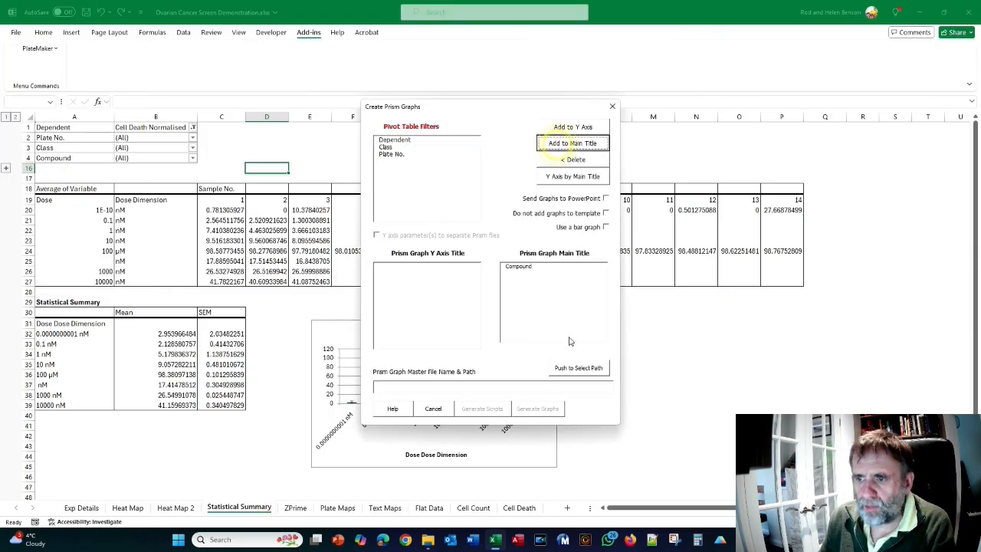
{"action": "left_click", "coordinate": [433, 408]}
- View the summaries for single compounds by filtering Compound to Axitinib and then to Bleomycin
{"action": "left_click", "coordinate": [192, 157]}
{"action": "left_click", "coordinate": [99, 193]}
{"action": "left_click", "coordinate": [153, 288]}
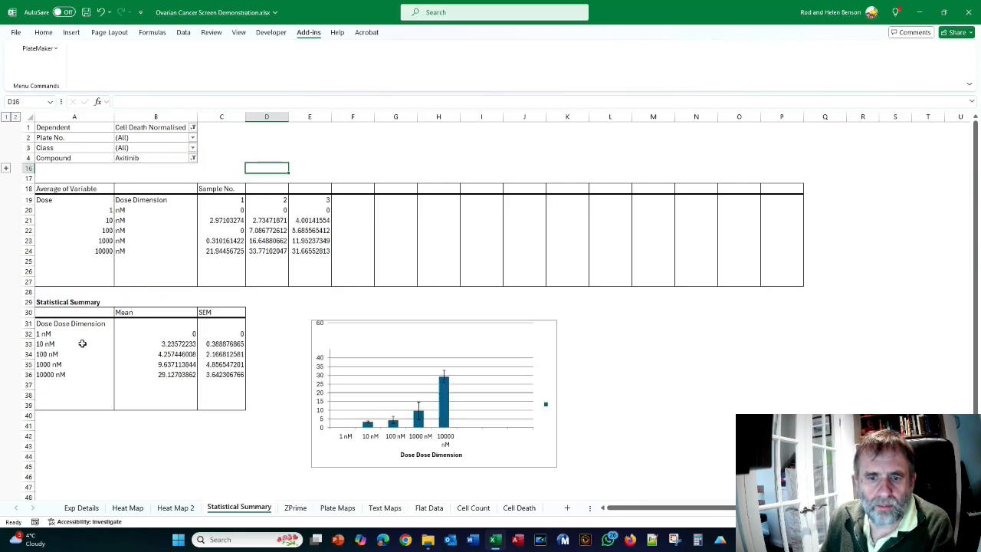
{"action": "left_click", "coordinate": [192, 158]}
{"action": "left_click", "coordinate": [100, 202]}
{"action": "left_click", "coordinate": [152, 288]}
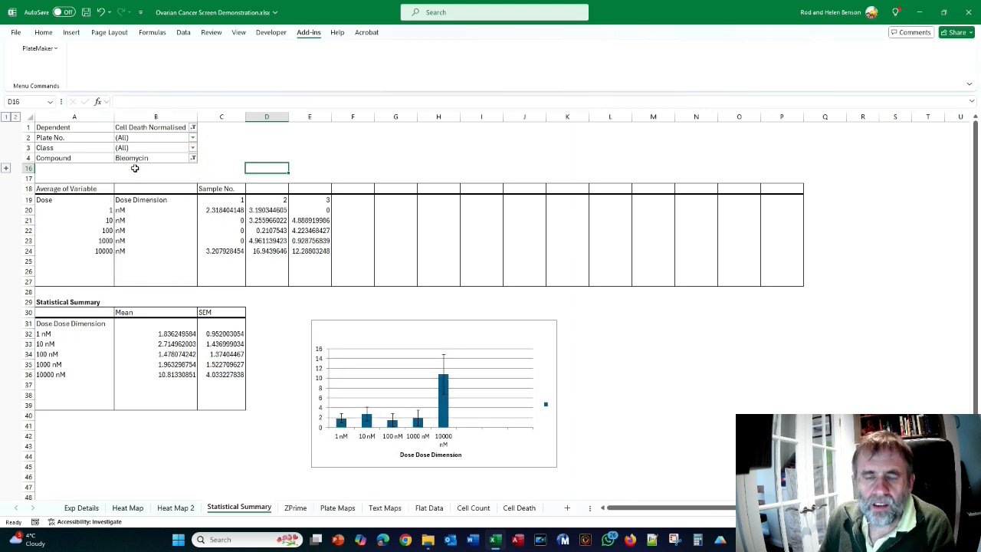
- Allow multiple items in the Compound filter and add DMSO alongside Bleomycin to include the control dose
{"action": "left_click", "coordinate": [192, 158]}
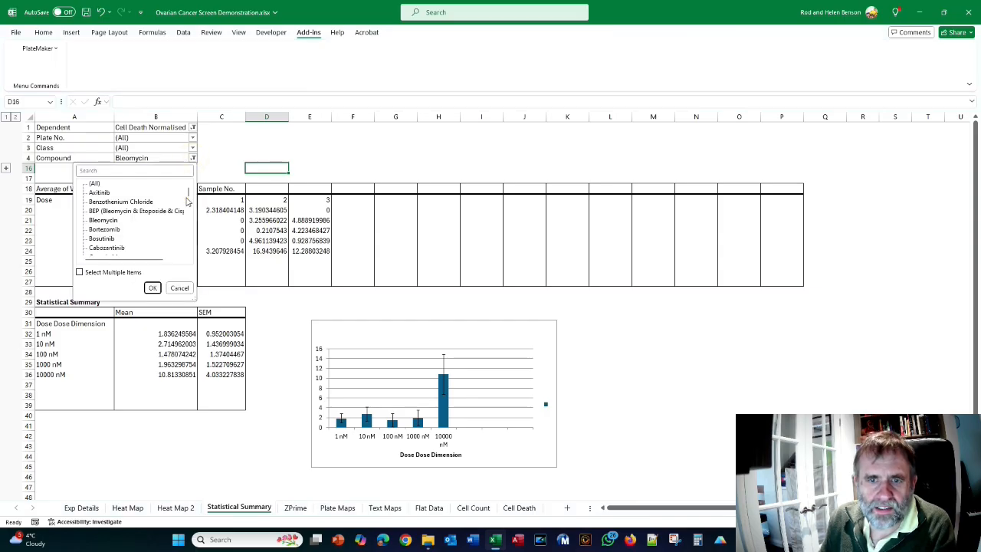
{"action": "scroll", "coordinate": [189, 195], "scroll_direction": "down", "scroll_amount": 7}
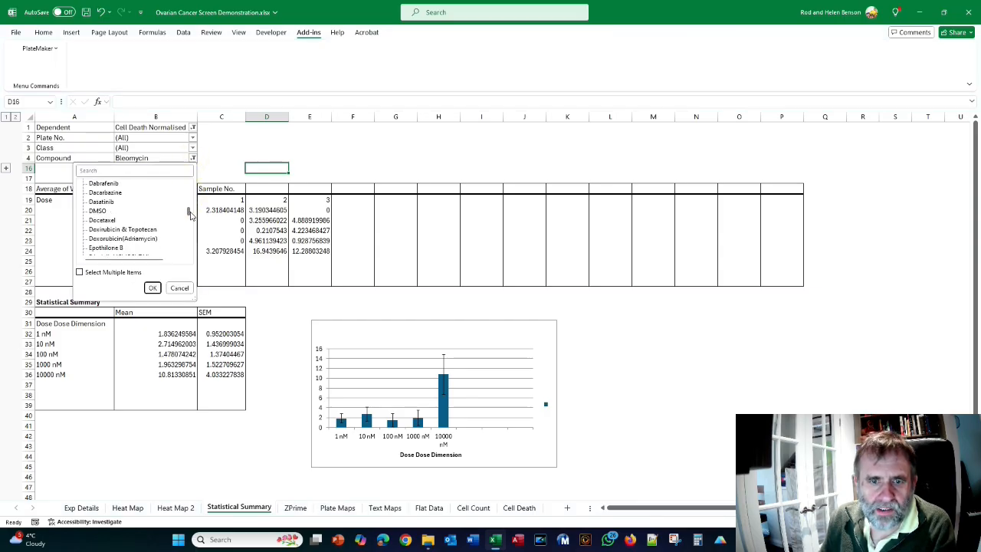
{"action": "left_click", "coordinate": [79, 272]}
{"action": "left_click", "coordinate": [96, 210]}
{"action": "left_click", "coordinate": [153, 288]}
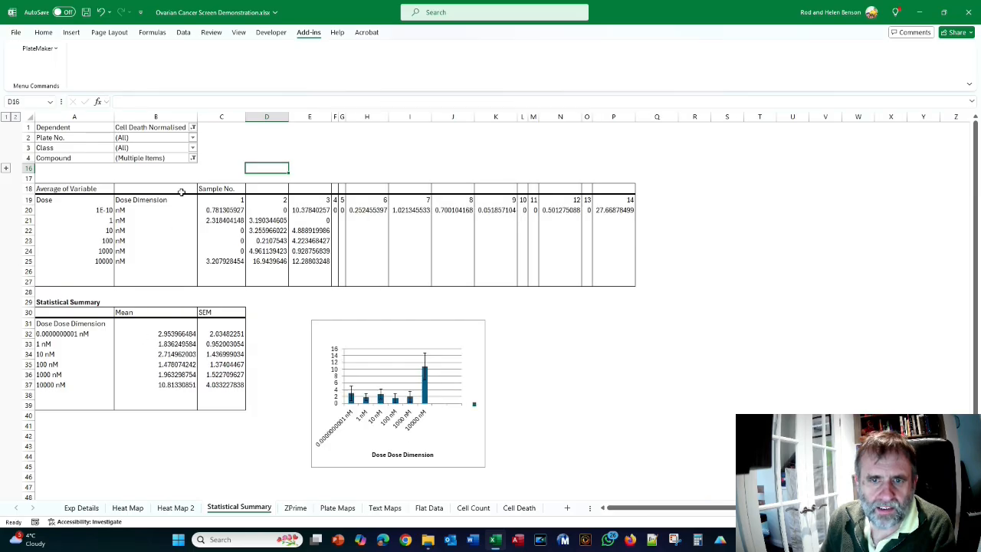
- Replace Bleomycin with Bortezomib in the Compound filter, keeping DMSO selected, to view its dose response
{"action": "left_click", "coordinate": [193, 158]}
{"action": "left_click", "coordinate": [91, 229]}
{"action": "left_click", "coordinate": [152, 288]}
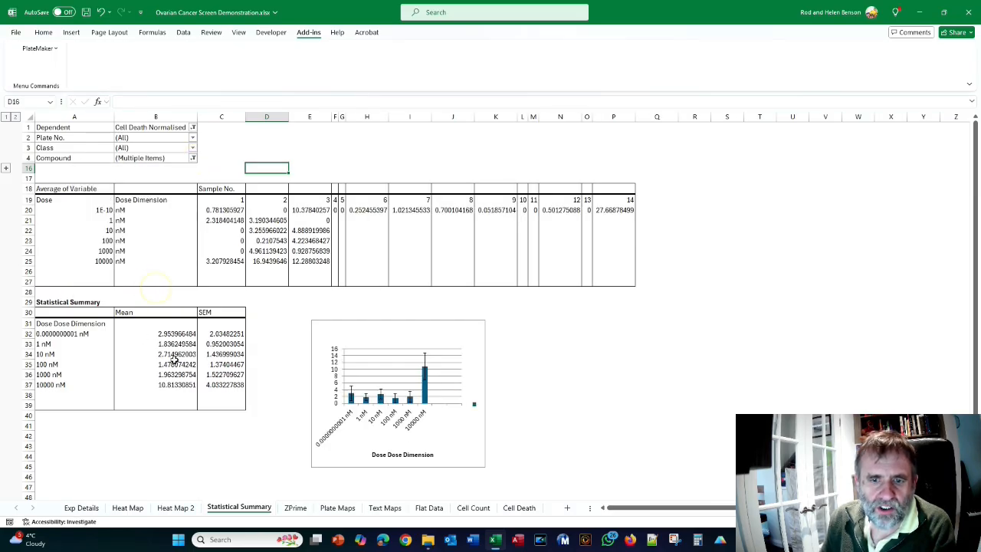
- Turn off multiple item selection in the Compound filter and restrict it to DMSO only
{"action": "left_click", "coordinate": [193, 157]}
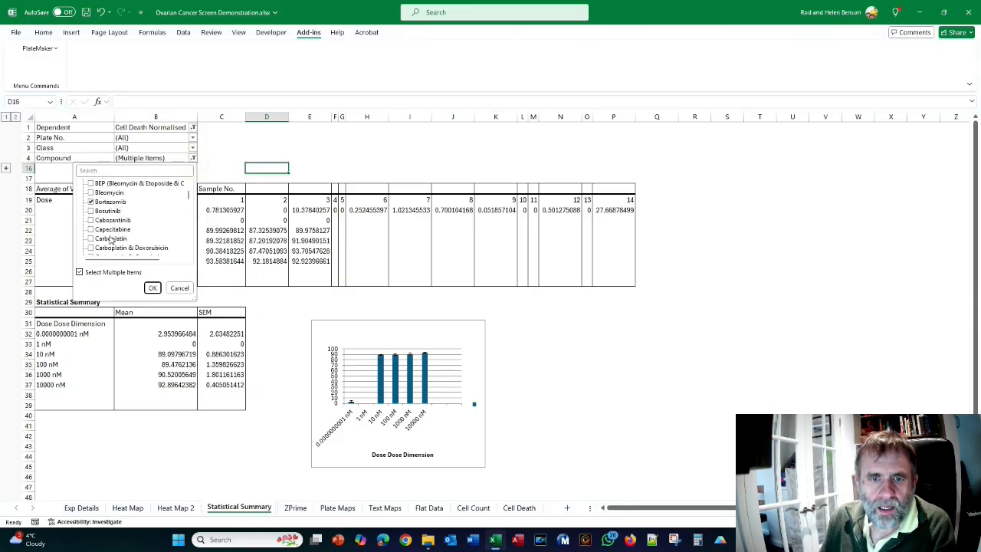
{"action": "left_click", "coordinate": [79, 272]}
{"action": "left_click", "coordinate": [152, 288]}
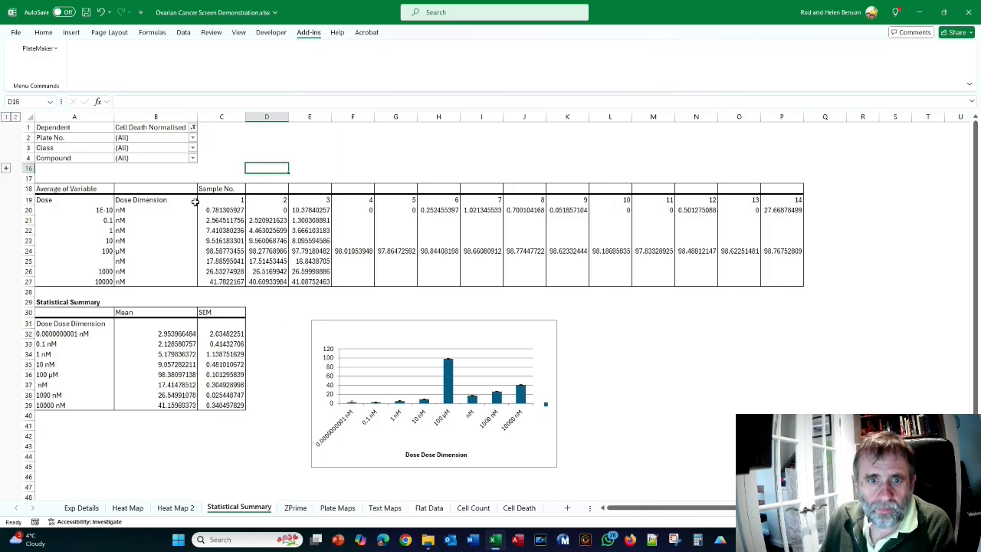
{"action": "left_click", "coordinate": [192, 159]}
{"action": "scroll", "coordinate": [126, 213], "scroll_direction": "down", "scroll_amount": 3}
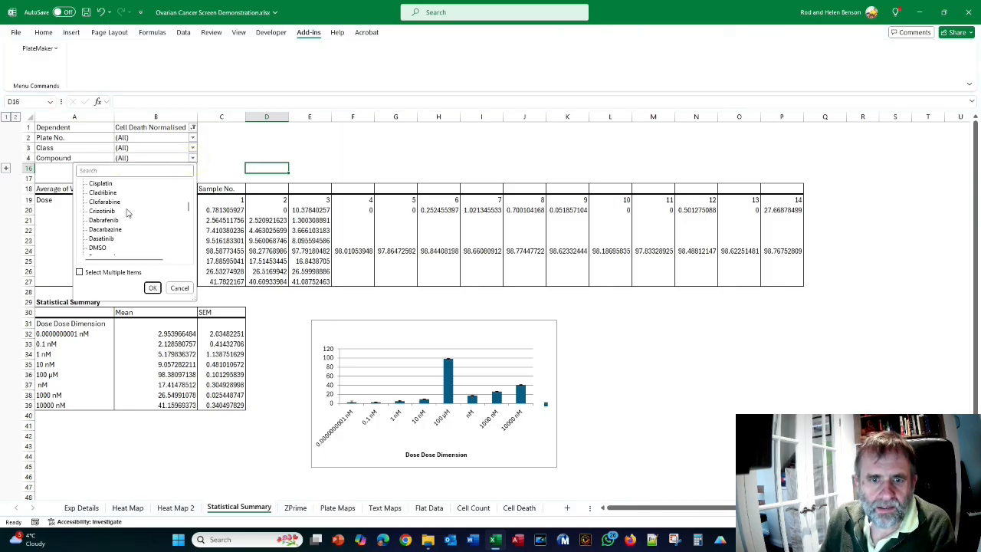
{"action": "left_click", "coordinate": [100, 248]}
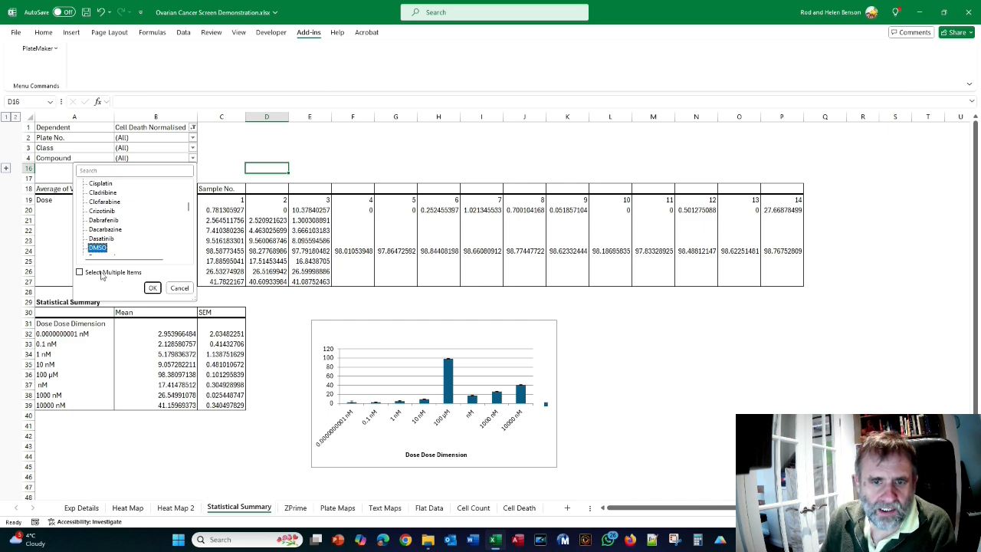
{"action": "left_click", "coordinate": [151, 288]}
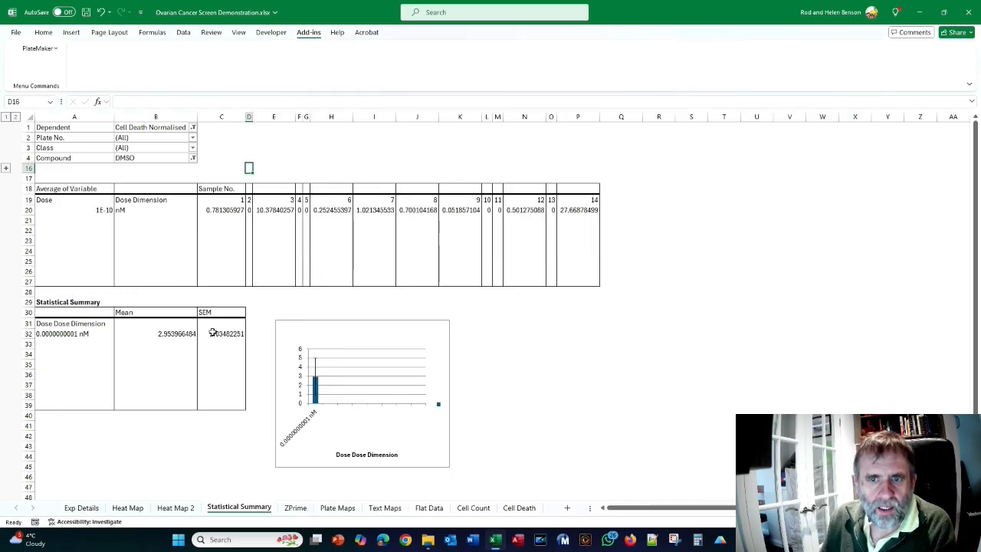
{"action": "left_click", "coordinate": [36, 49]}
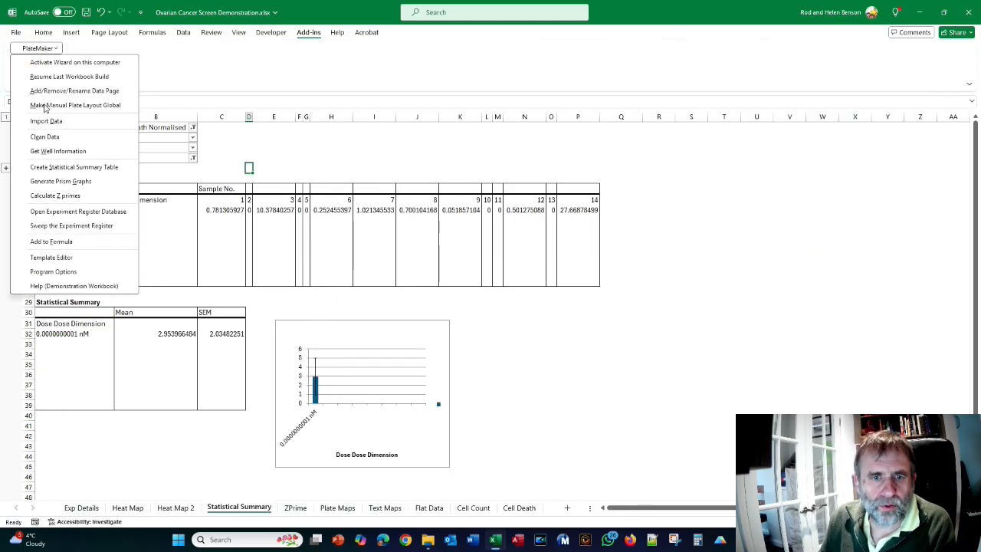
{"action": "left_click", "coordinate": [71, 183]}
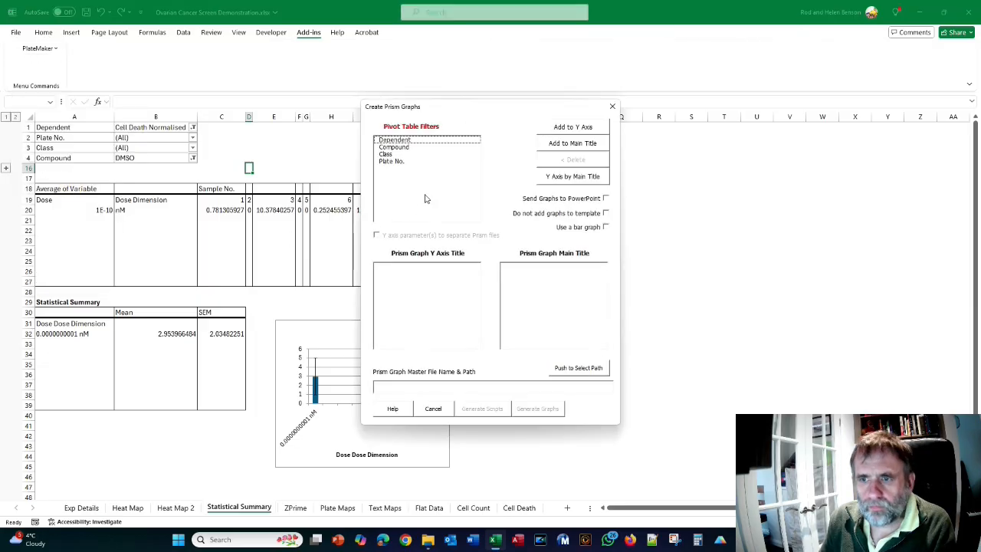
{"action": "left_click", "coordinate": [398, 147]}
{"action": "left_click", "coordinate": [568, 145]}
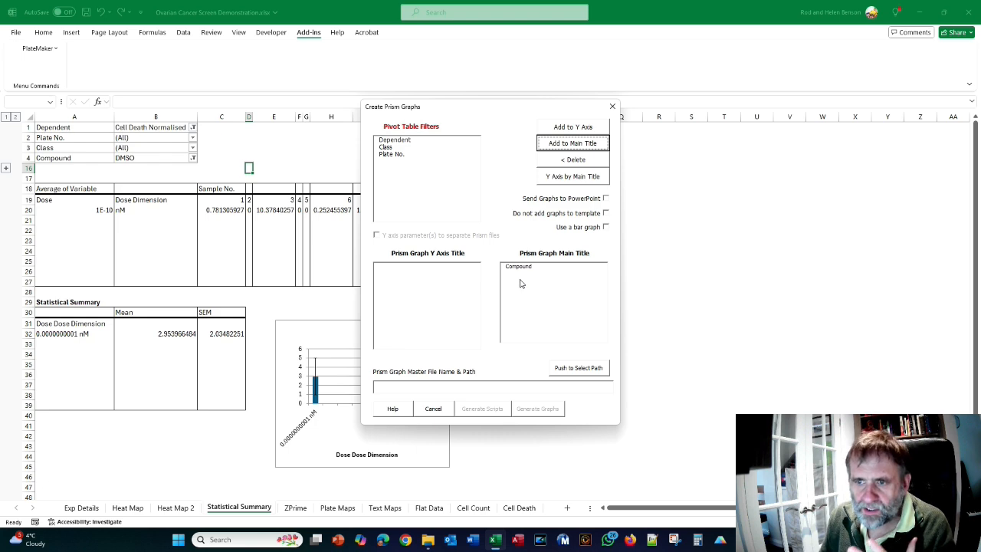
{"action": "left_click", "coordinate": [430, 410]}
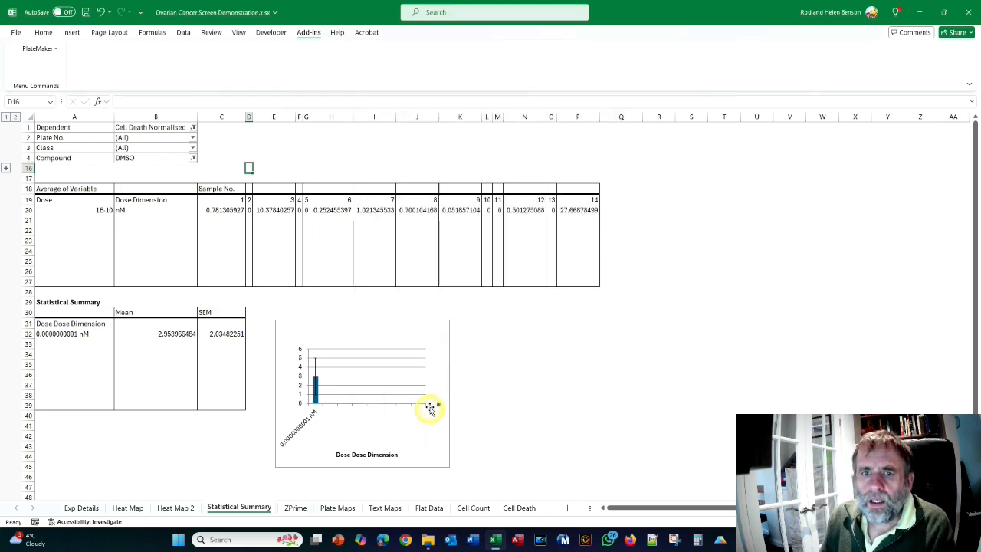
- Set the pivot table's Dependent filter to (All), keeping Compound on DMSO
{"action": "left_click", "coordinate": [193, 127]}
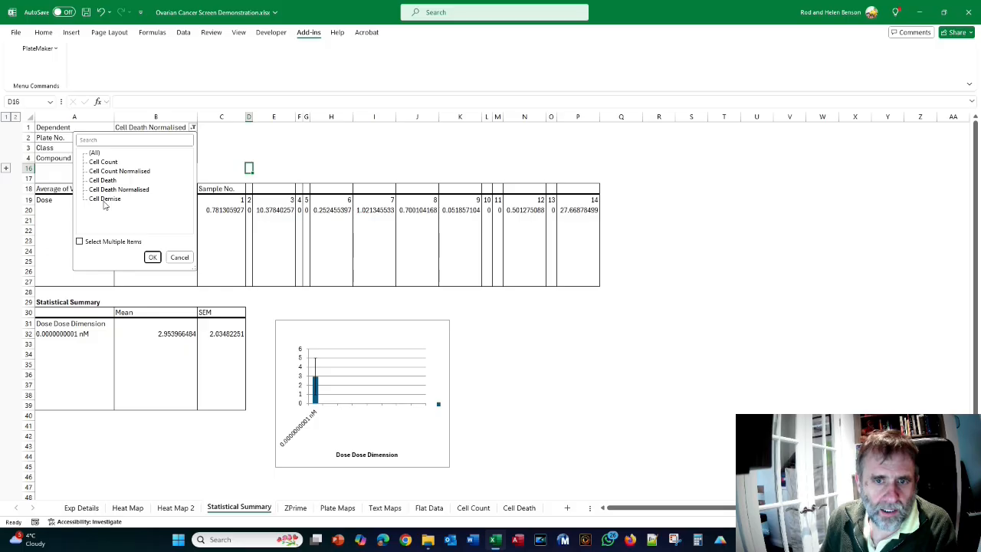
{"action": "left_click", "coordinate": [94, 152]}
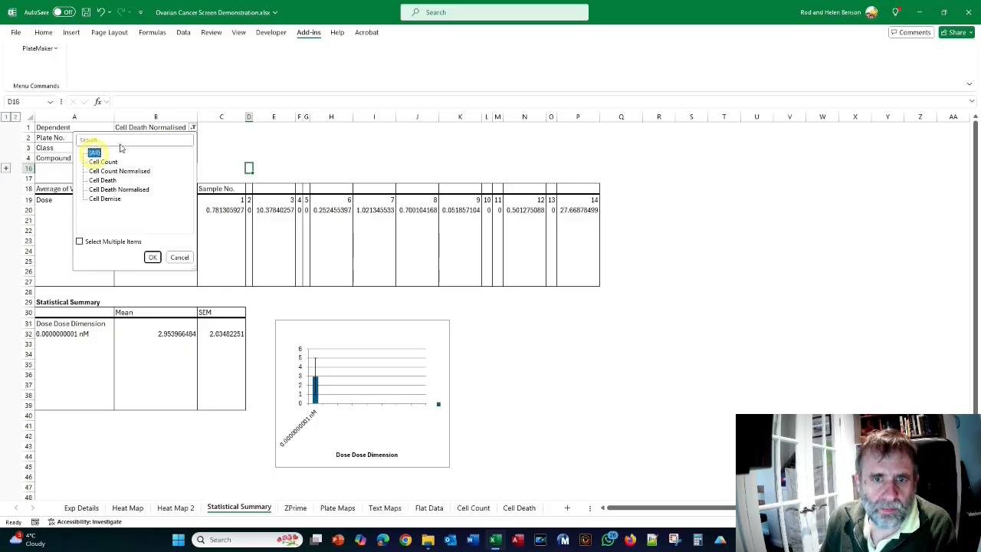
{"action": "left_click", "coordinate": [153, 257]}
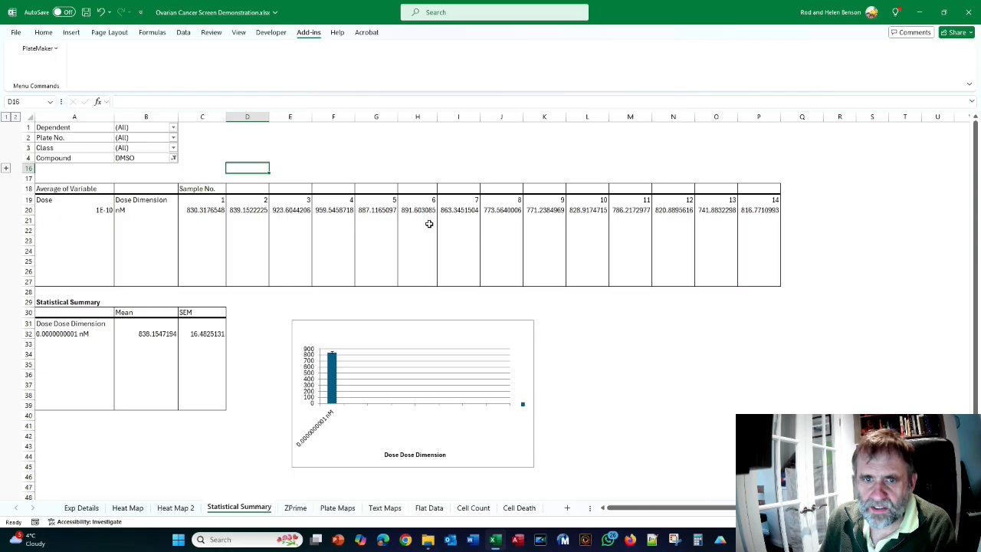
{"action": "left_click", "coordinate": [35, 49]}
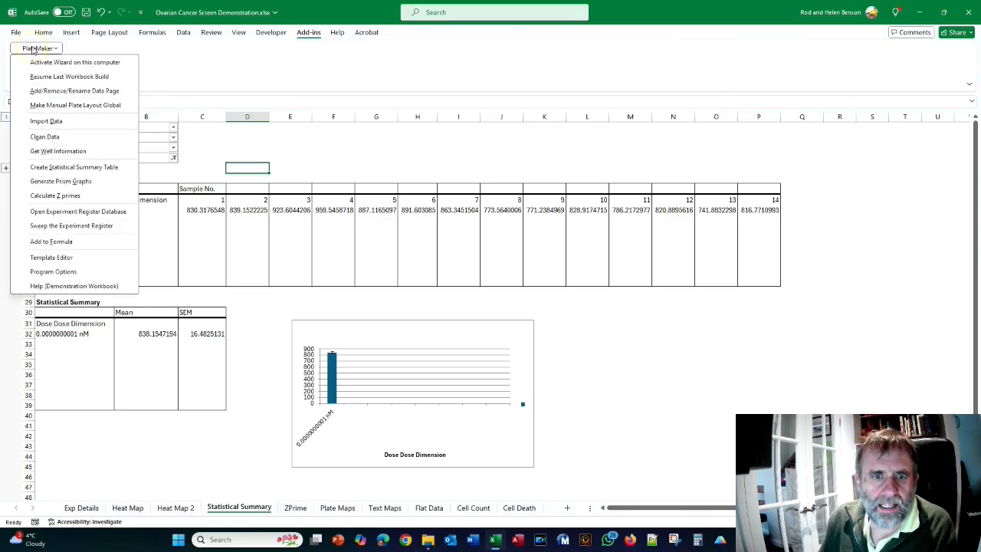
{"action": "left_click", "coordinate": [78, 181]}
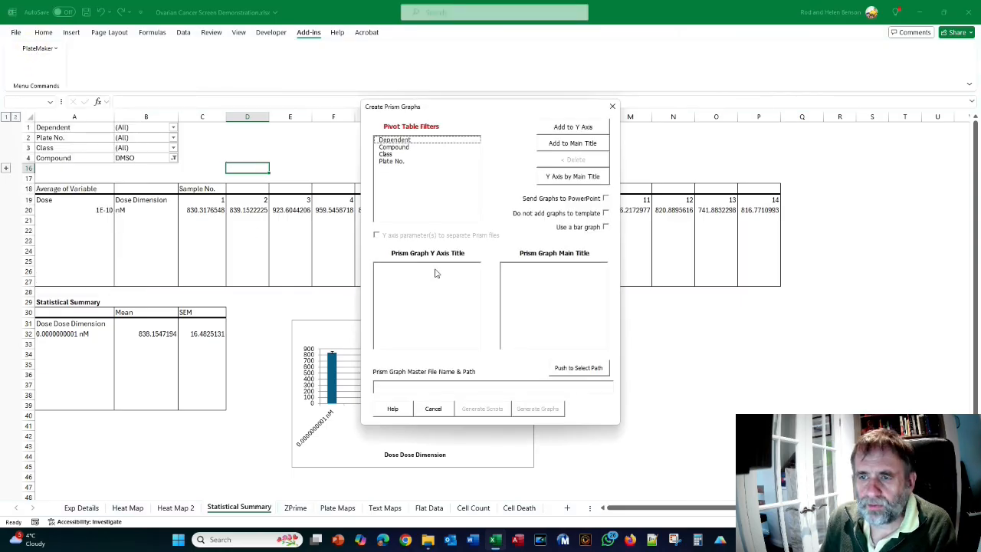
{"action": "left_click", "coordinate": [395, 146]}
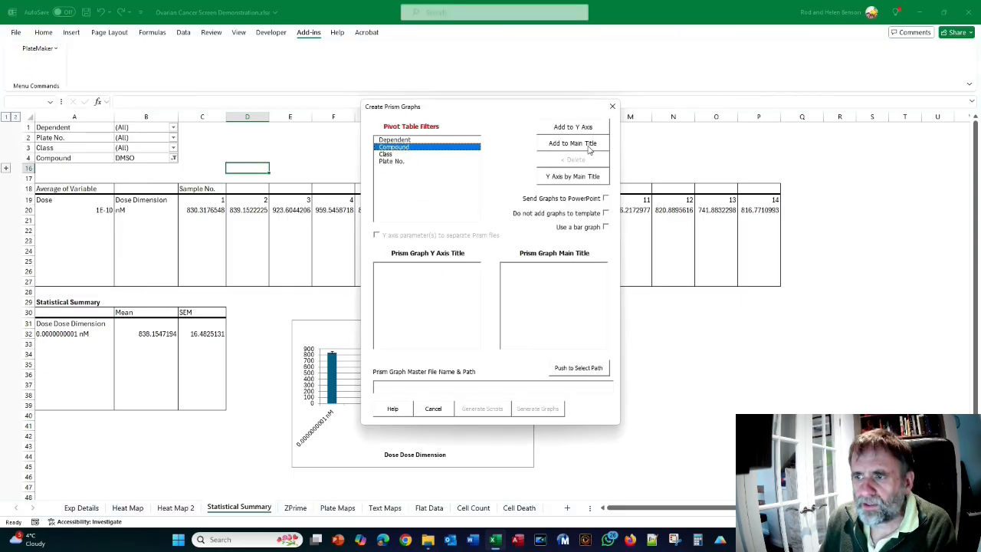
{"action": "left_click", "coordinate": [565, 143]}
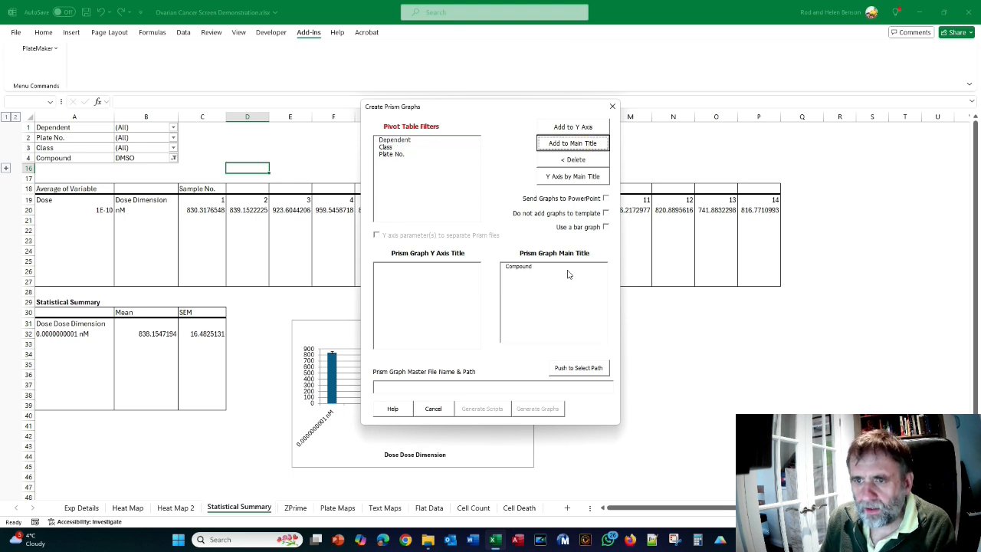
{"action": "left_click", "coordinate": [391, 141]}
{"action": "left_click", "coordinate": [551, 127]}
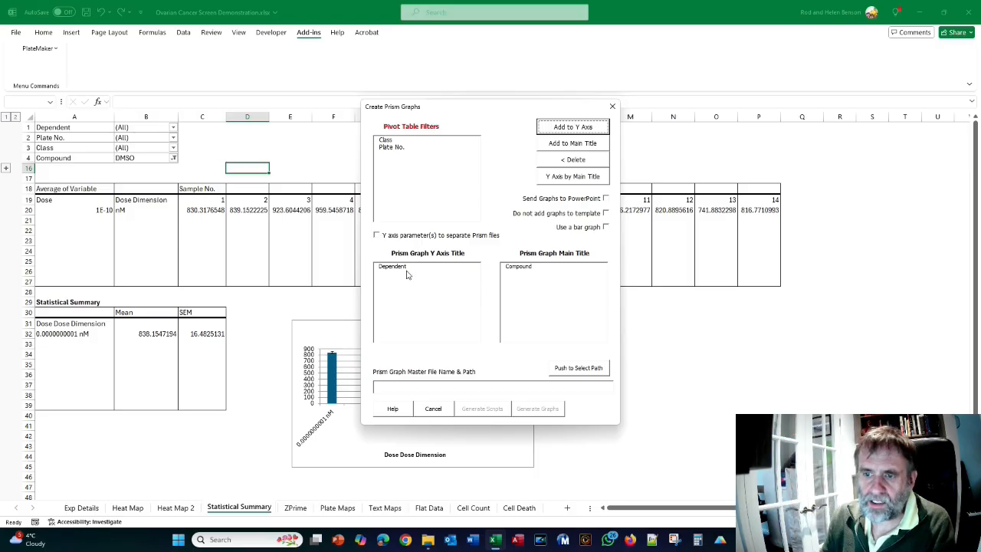
{"action": "left_click", "coordinate": [432, 409]}
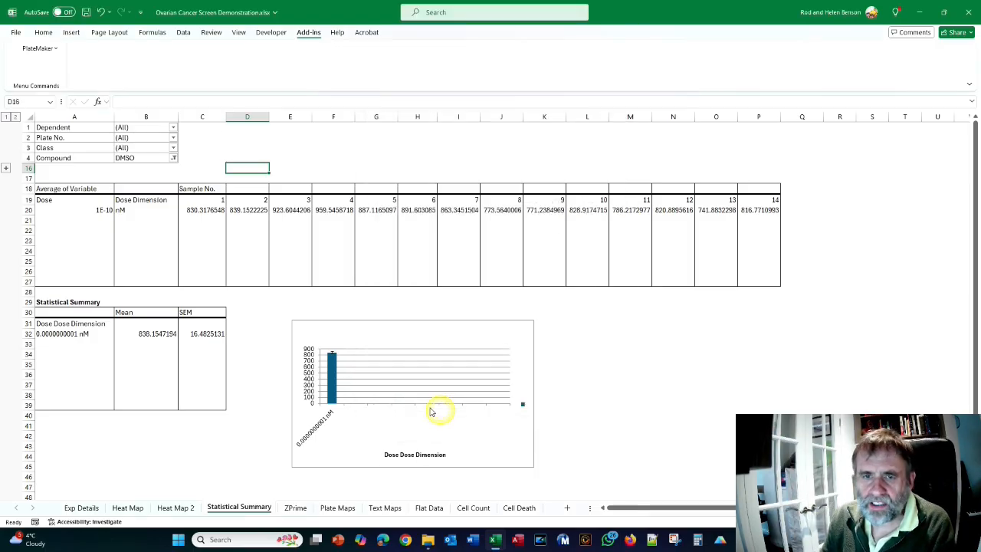
- Set the Dependent filter to Cell Count and add Axitinib alongside DMSO in the Compound filter to view its summary table
{"action": "left_click", "coordinate": [173, 129]}
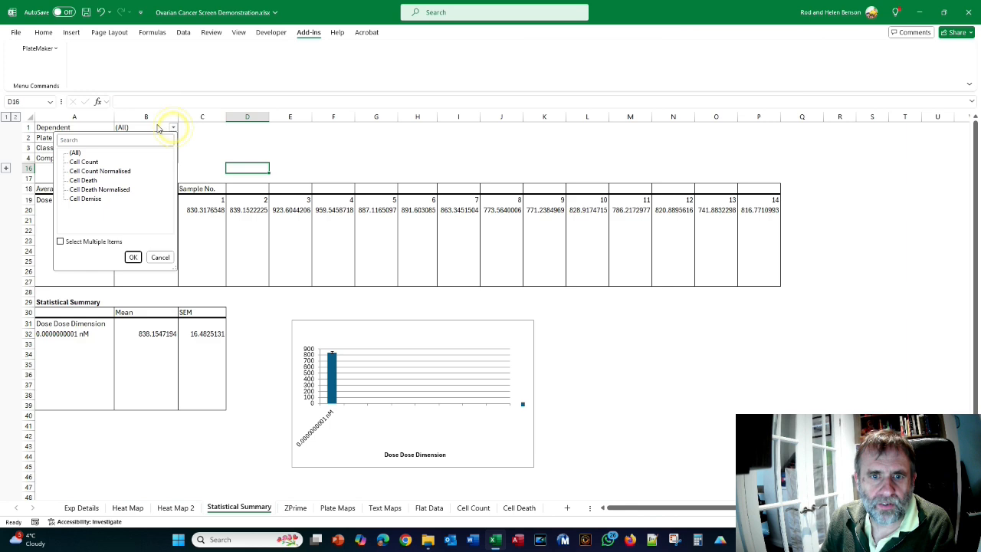
{"action": "left_click", "coordinate": [84, 161]}
{"action": "left_click", "coordinate": [132, 257]}
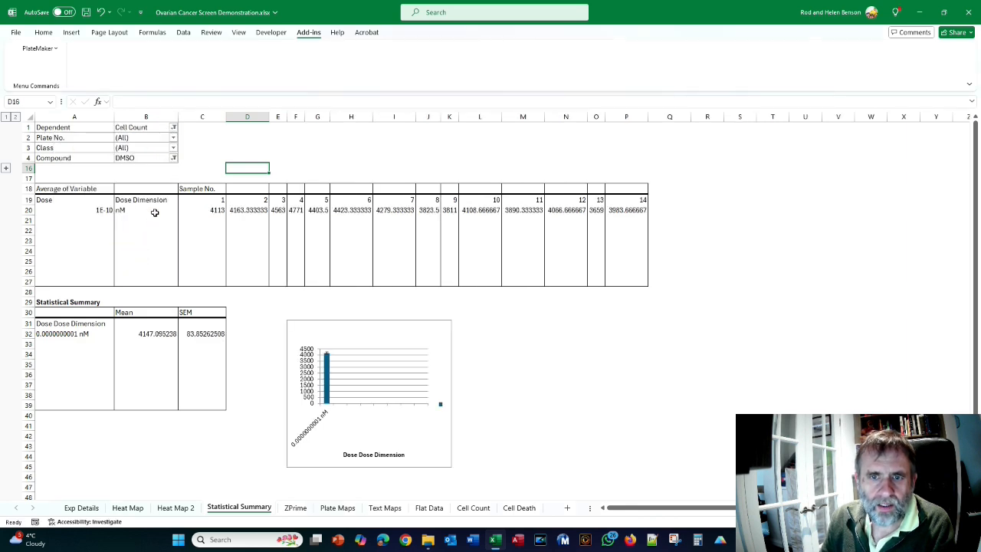
{"action": "left_click", "coordinate": [173, 159]}
{"action": "left_click", "coordinate": [60, 273]}
{"action": "left_click", "coordinate": [72, 193]}
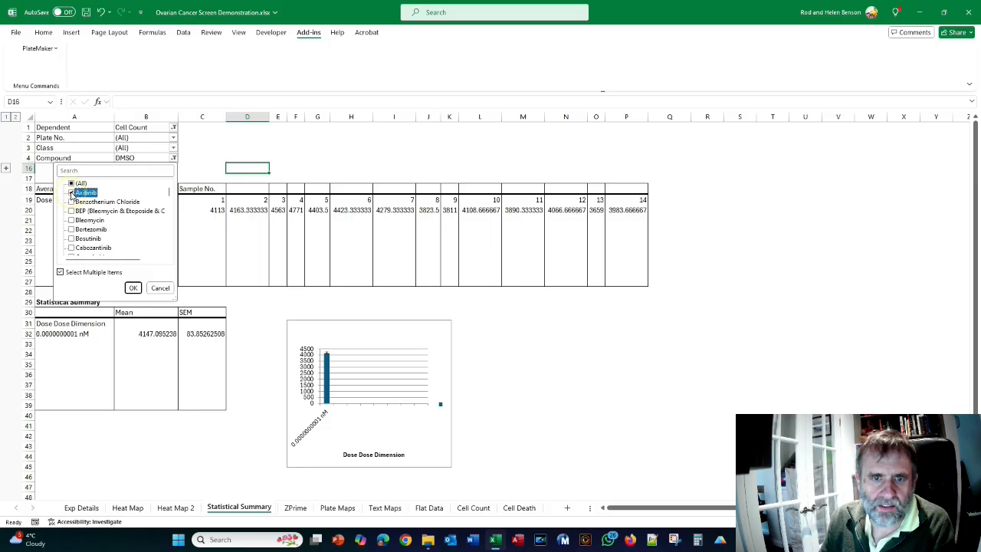
{"action": "left_click", "coordinate": [132, 287]}
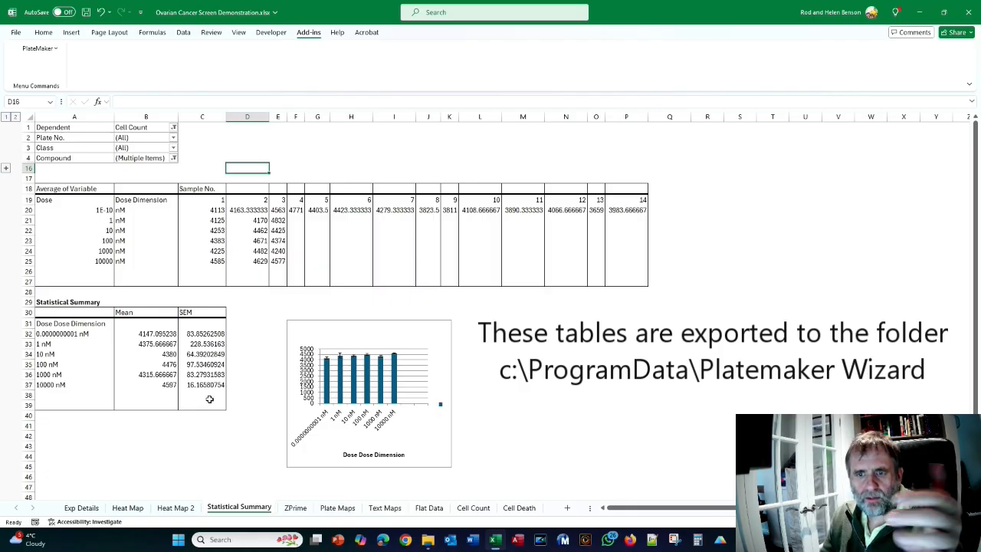
- Replace Axitinib with Bleomycin in the Compound filter, keeping DMSO selected, to view its cell count summary
{"action": "left_click", "coordinate": [173, 158]}
{"action": "left_click", "coordinate": [71, 192]}
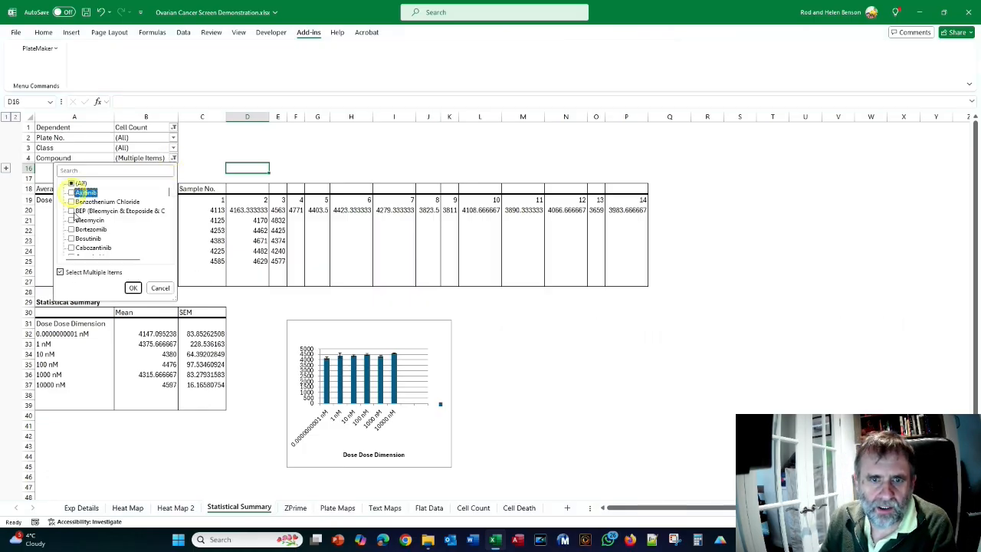
{"action": "left_click", "coordinate": [72, 220]}
{"action": "left_click", "coordinate": [133, 287]}
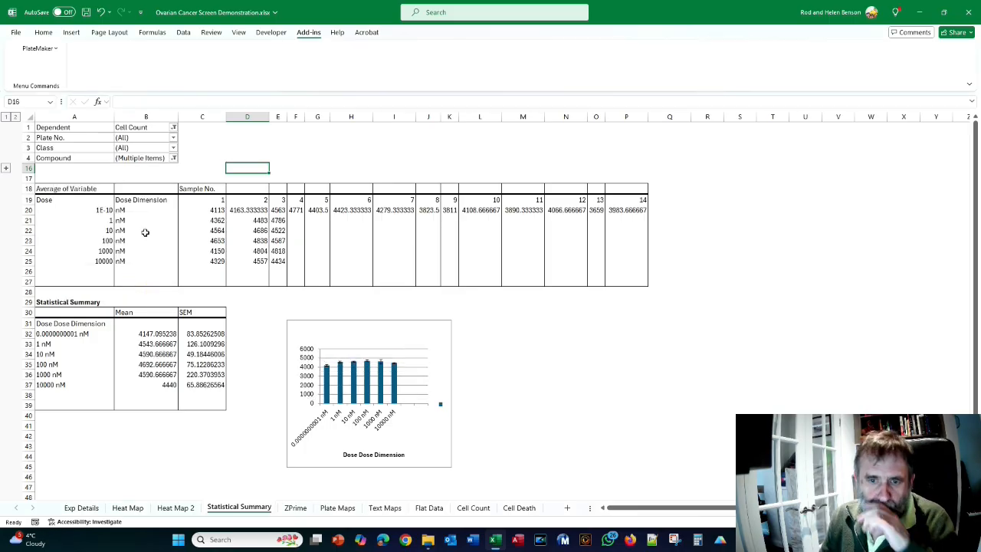
- Select Axitinib again in the Compound filter and set the Dependent filter to Cell Count Normalised to view that summary
{"action": "left_click", "coordinate": [174, 158]}
{"action": "left_click", "coordinate": [71, 192]}
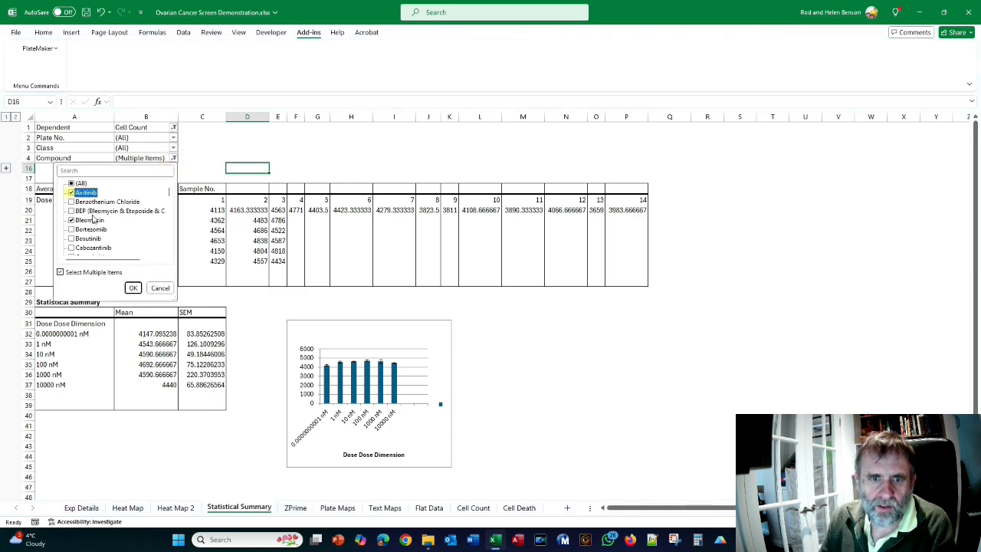
{"action": "left_click", "coordinate": [132, 287]}
{"action": "left_click", "coordinate": [173, 127]}
{"action": "left_click", "coordinate": [99, 171]}
{"action": "left_click", "coordinate": [133, 257]}
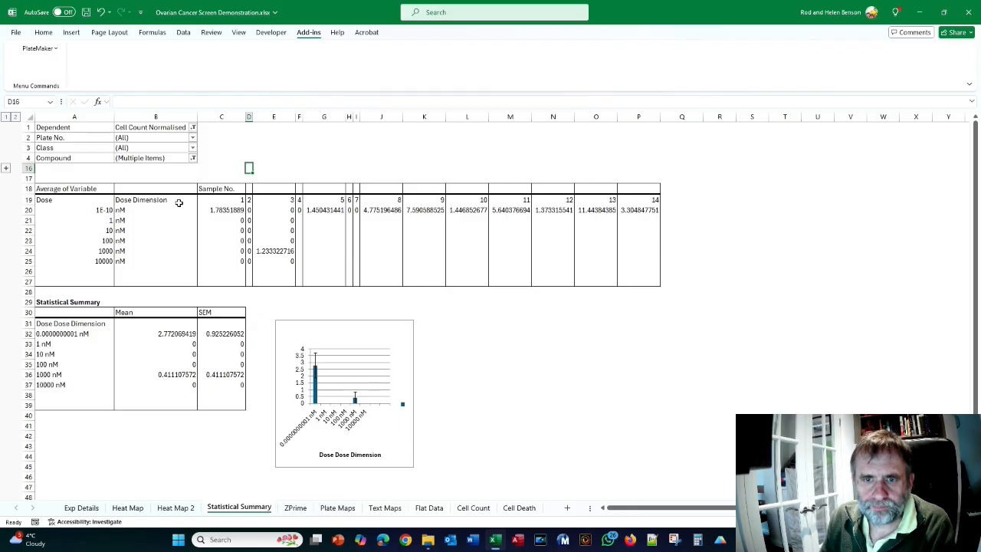
- Reset the Compound and Dependent filters of the statistical summary to (All)
{"action": "left_click", "coordinate": [193, 159]}
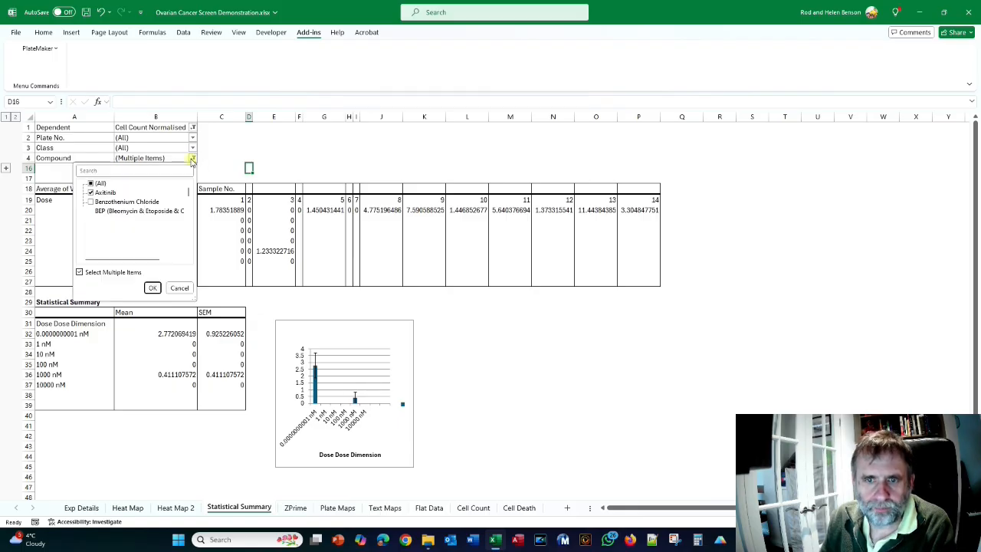
{"action": "left_click", "coordinate": [153, 287]}
{"action": "left_click", "coordinate": [193, 127]}
{"action": "left_click", "coordinate": [94, 154]}
{"action": "left_click", "coordinate": [152, 257]}
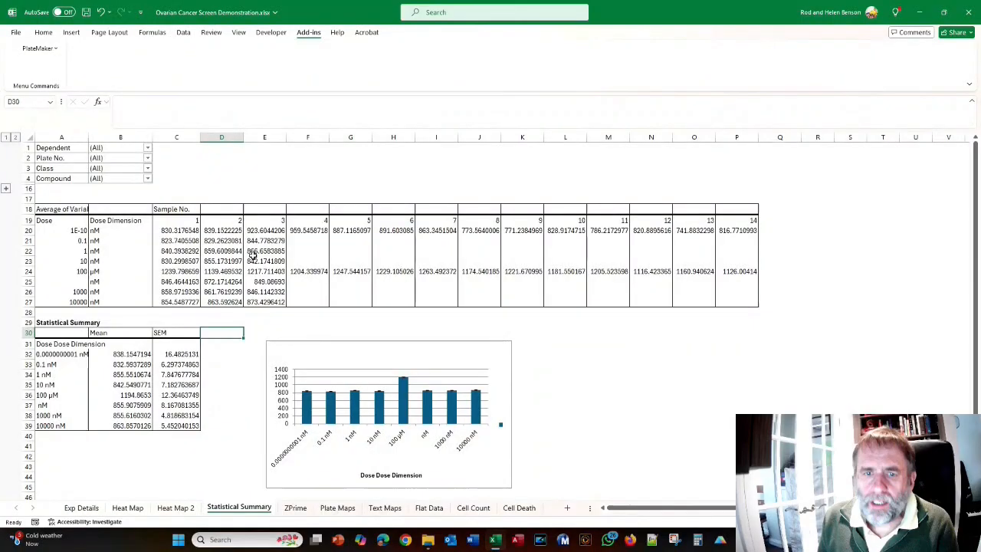
- Restrict the Compound filter to DMSO only and check the Class filter's options, leaving Class at (All)
{"action": "left_click", "coordinate": [147, 179]}
{"action": "scroll", "coordinate": [84, 245], "scroll_direction": "down", "scroll_amount": 3}
{"action": "scroll", "coordinate": [87, 251], "scroll_direction": "down", "scroll_amount": 3}
{"action": "left_click", "coordinate": [55, 269]}
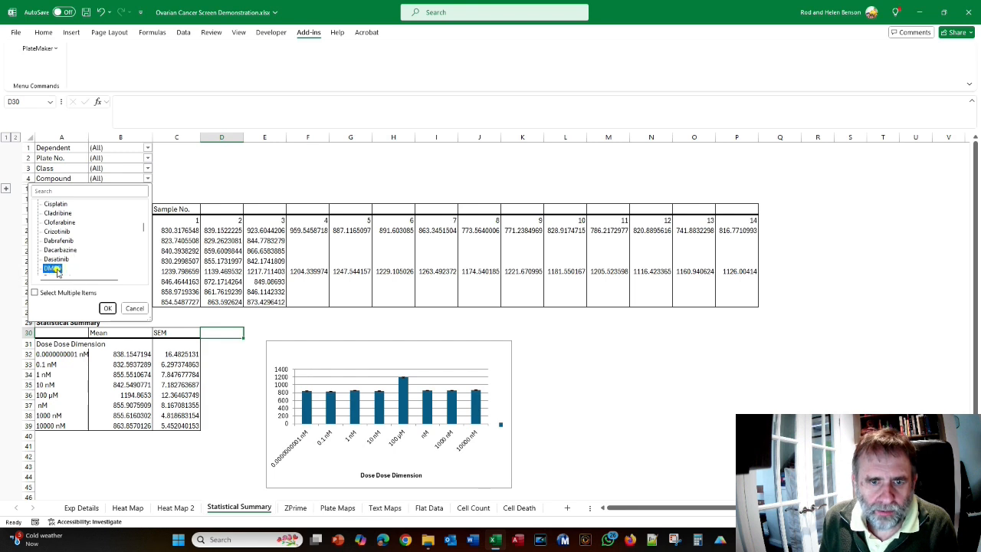
{"action": "left_click", "coordinate": [108, 308]}
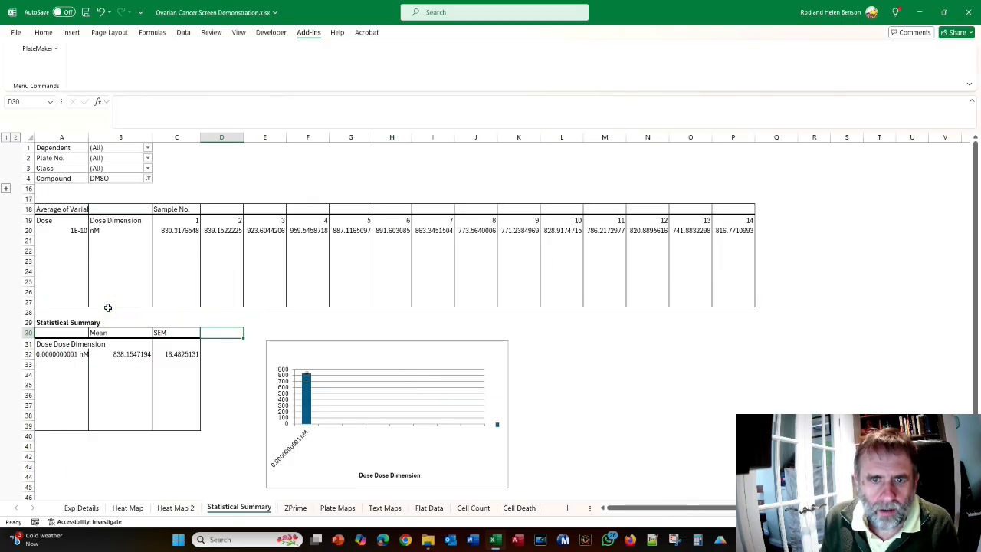
{"action": "left_click", "coordinate": [148, 168]}
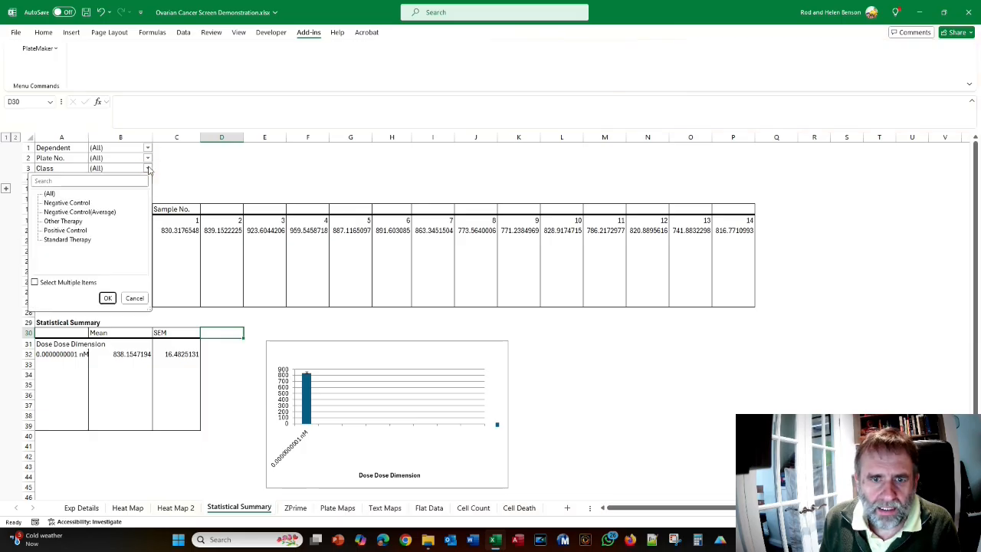
{"action": "left_click", "coordinate": [147, 170]}
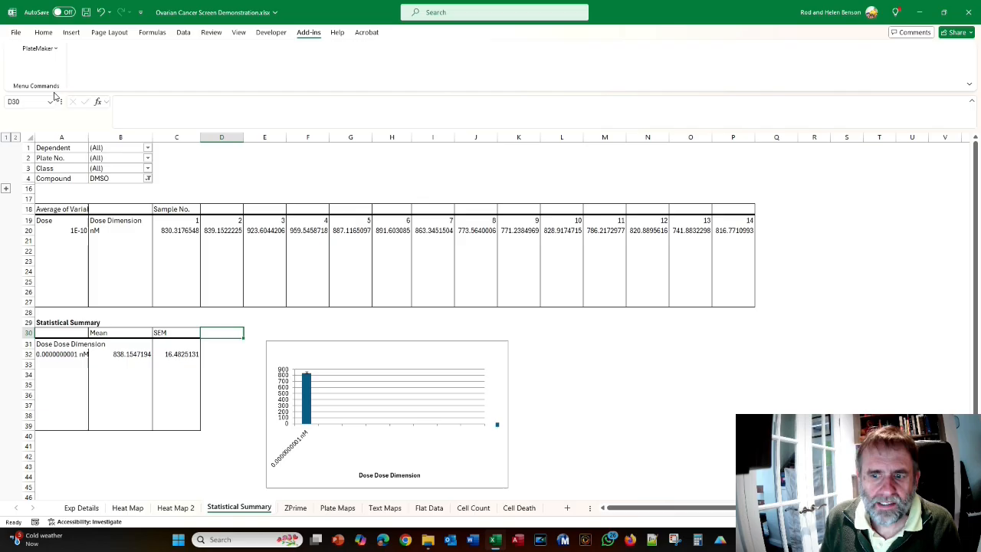
- Start PlateMaker's Prism graph generation with Compound as main title and Dependent as Y axis title, ordered Y Axis by Main Title
{"action": "left_click", "coordinate": [38, 49]}
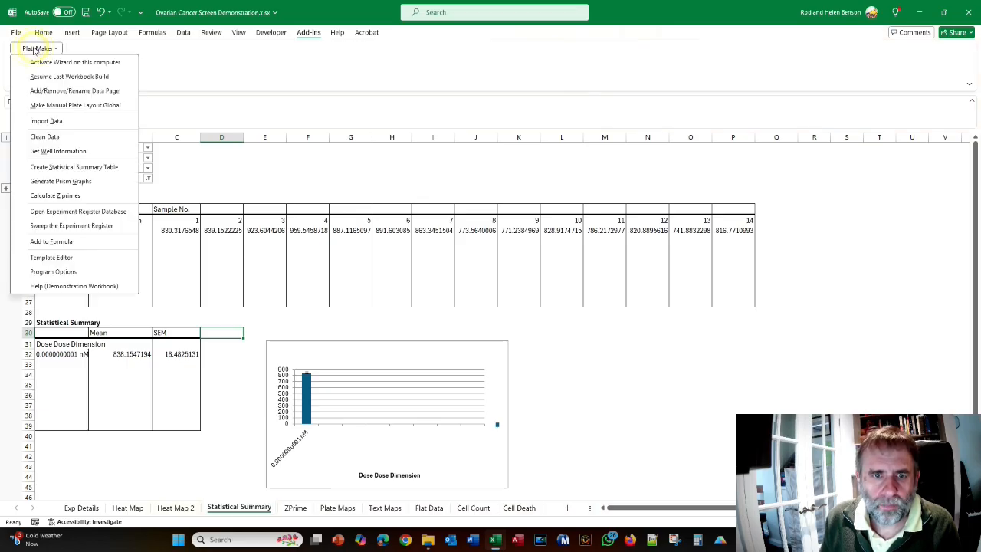
{"action": "left_click", "coordinate": [60, 181]}
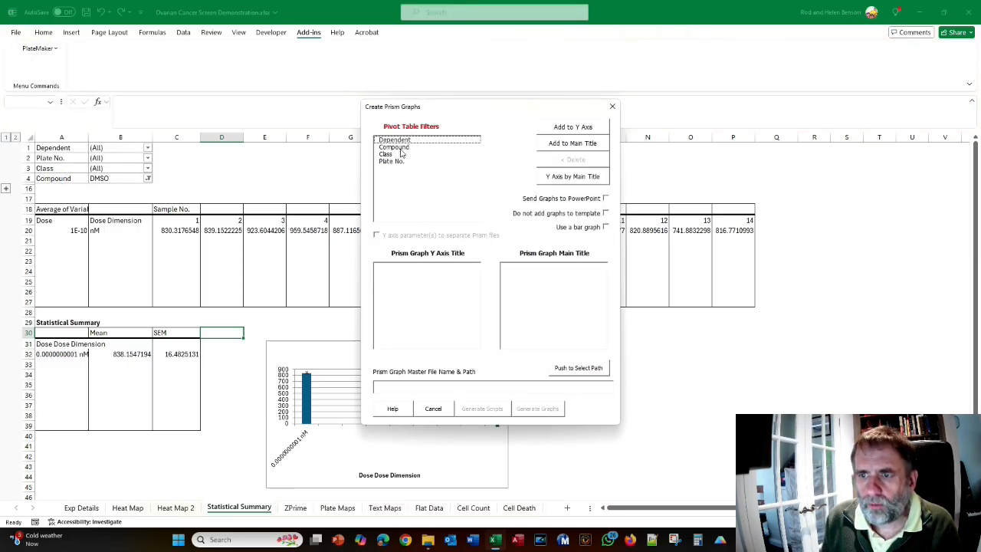
{"action": "left_click", "coordinate": [395, 147]}
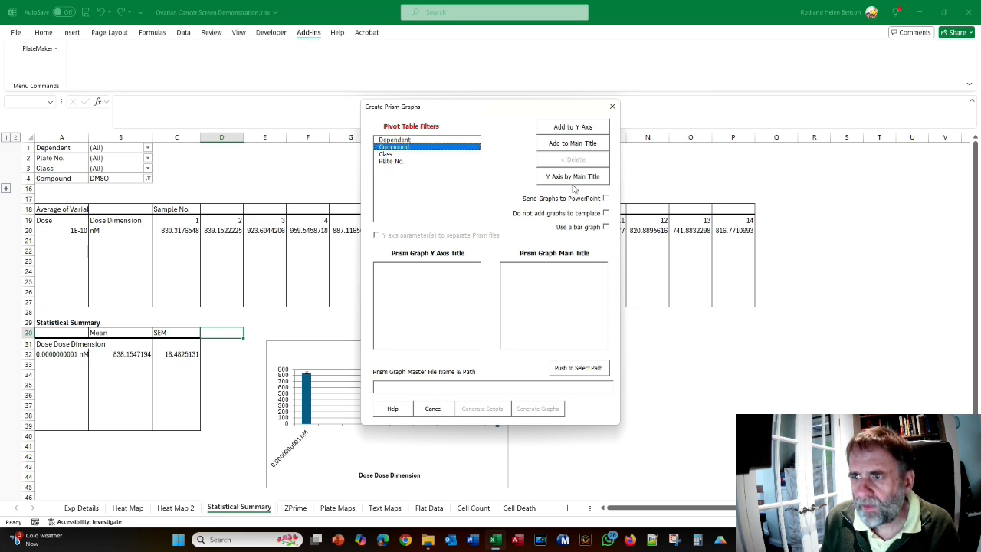
{"action": "left_click", "coordinate": [571, 144]}
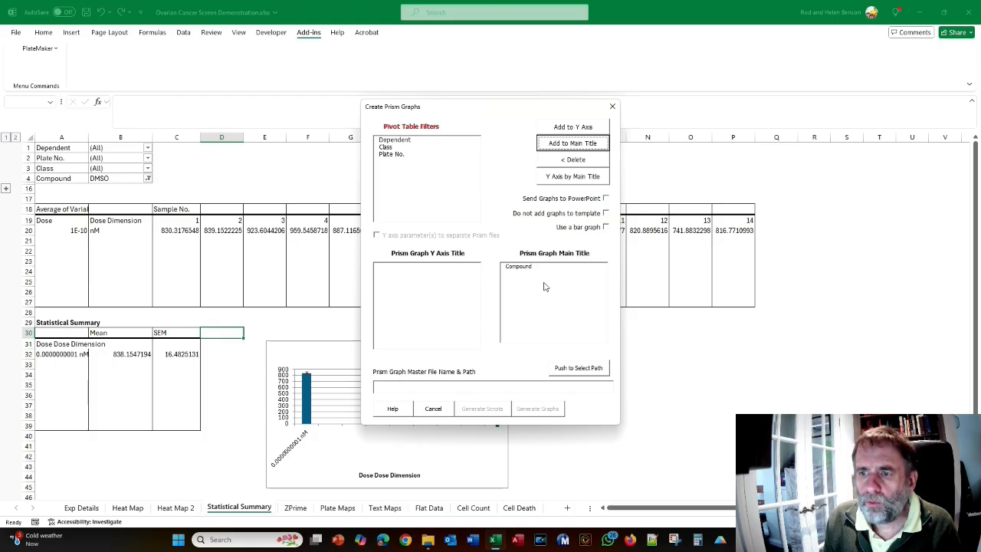
{"action": "left_click", "coordinate": [398, 142]}
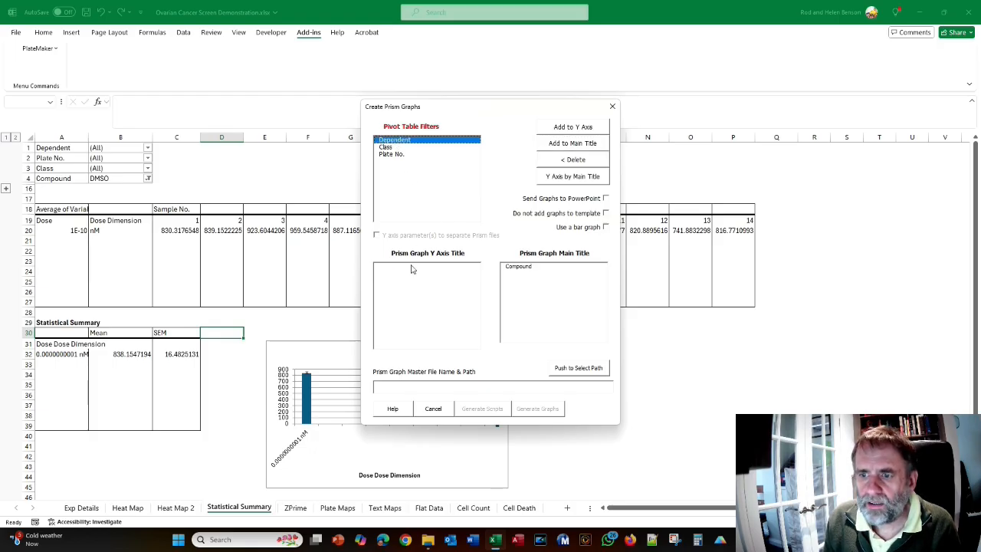
{"action": "left_click", "coordinate": [570, 127]}
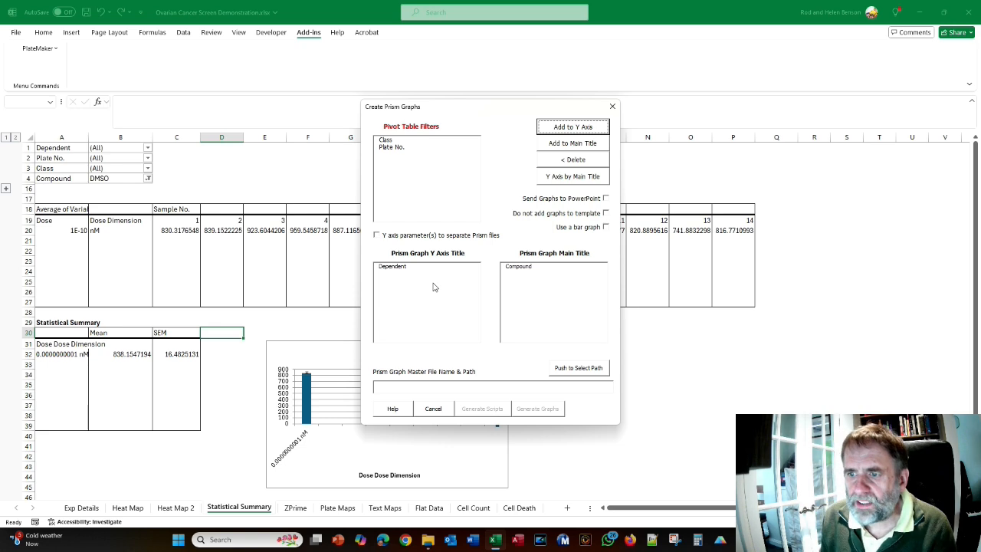
{"action": "left_click", "coordinate": [576, 177]}
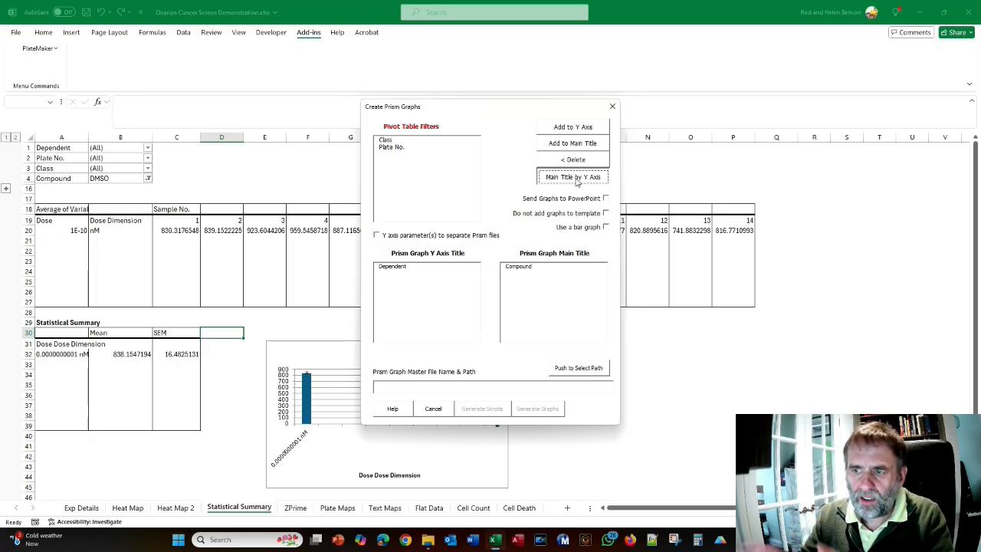
{"action": "left_click", "coordinate": [576, 178]}
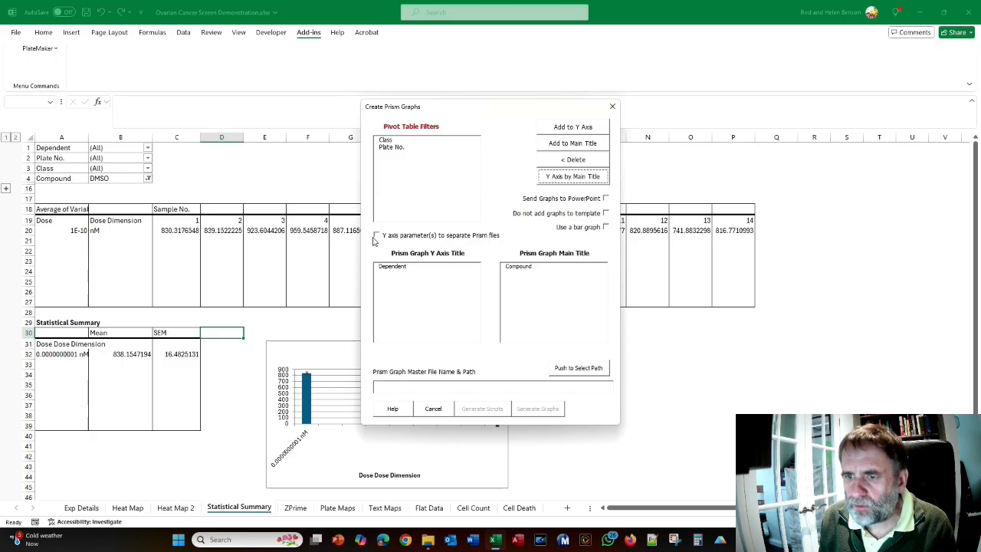
- Send the Y axis parameters to separate Prism files, choose Single Graph Template.pzfx as master file, and generate the graphs
{"action": "left_click", "coordinate": [378, 237]}
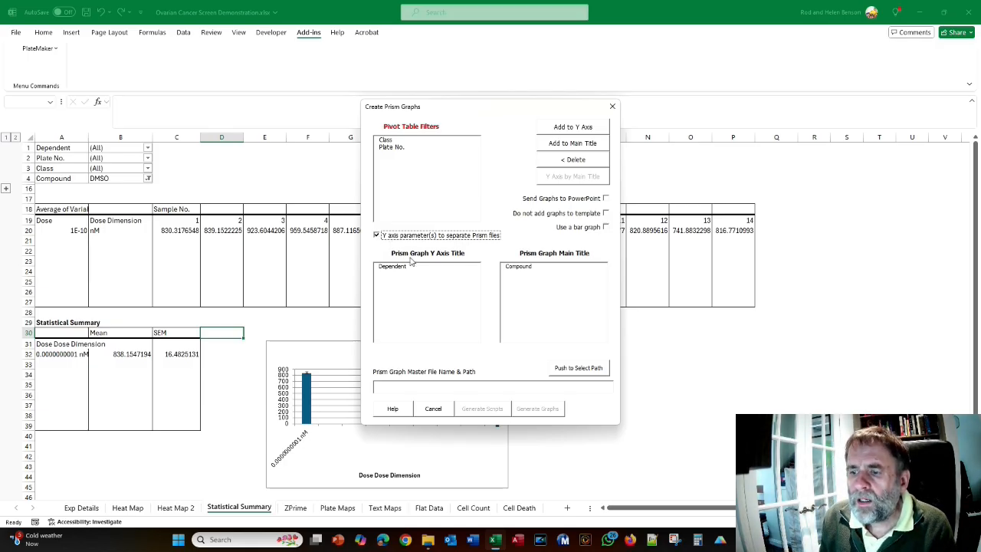
{"action": "left_click", "coordinate": [568, 370]}
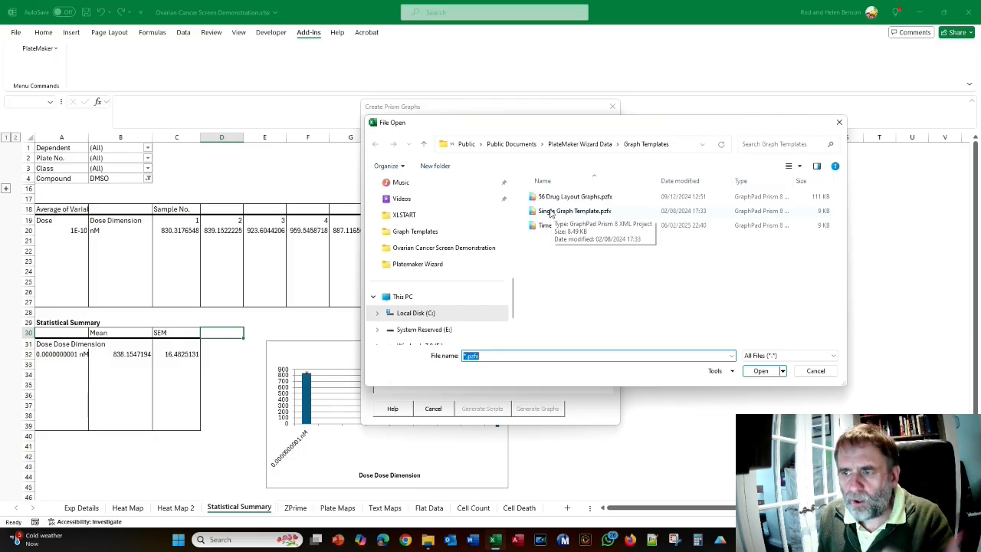
{"action": "left_click", "coordinate": [549, 211]}
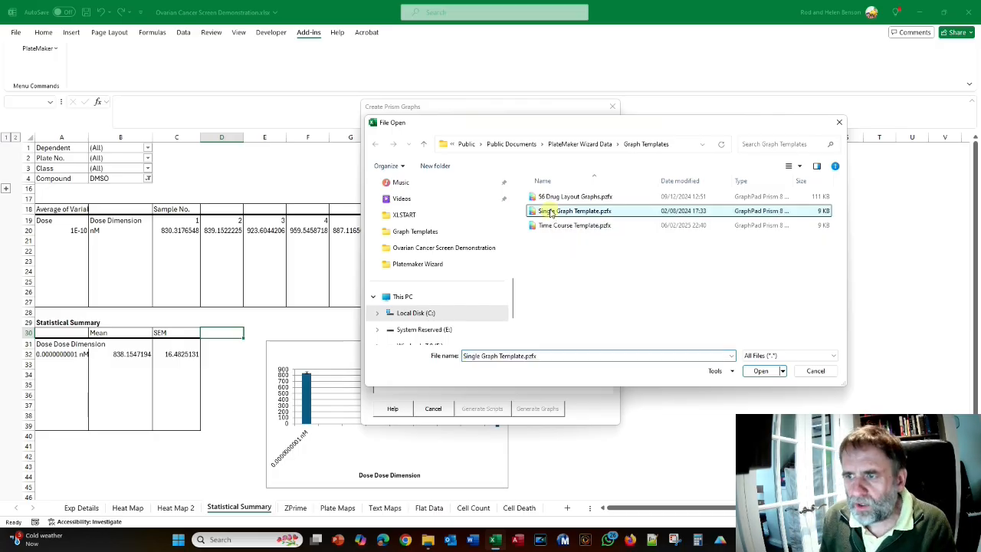
{"action": "left_click", "coordinate": [760, 371]}
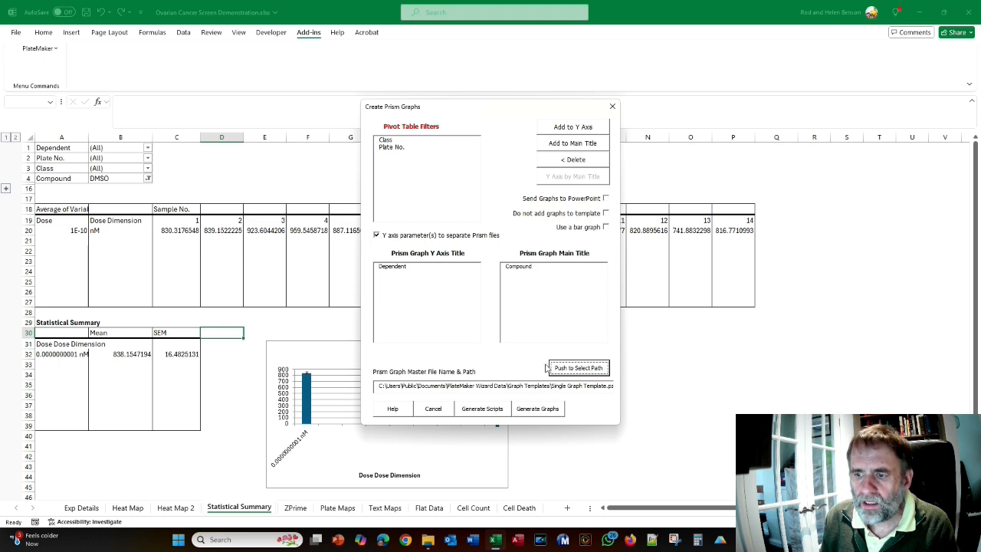
{"action": "left_click", "coordinate": [539, 409]}
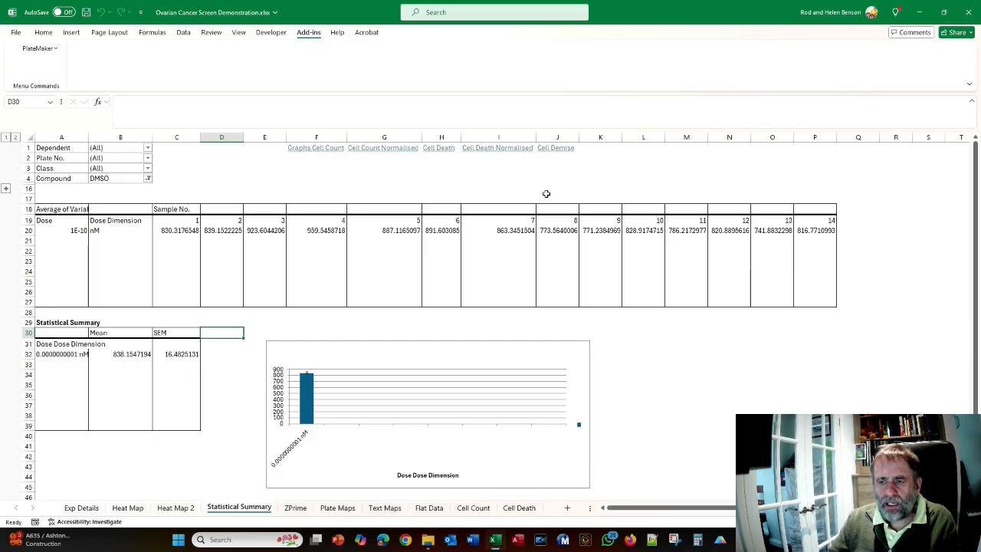
- Open the generated Cell Death Normalised Prism file and view the Axitinib and Vinorelbine data tables
{"action": "left_click", "coordinate": [481, 148]}
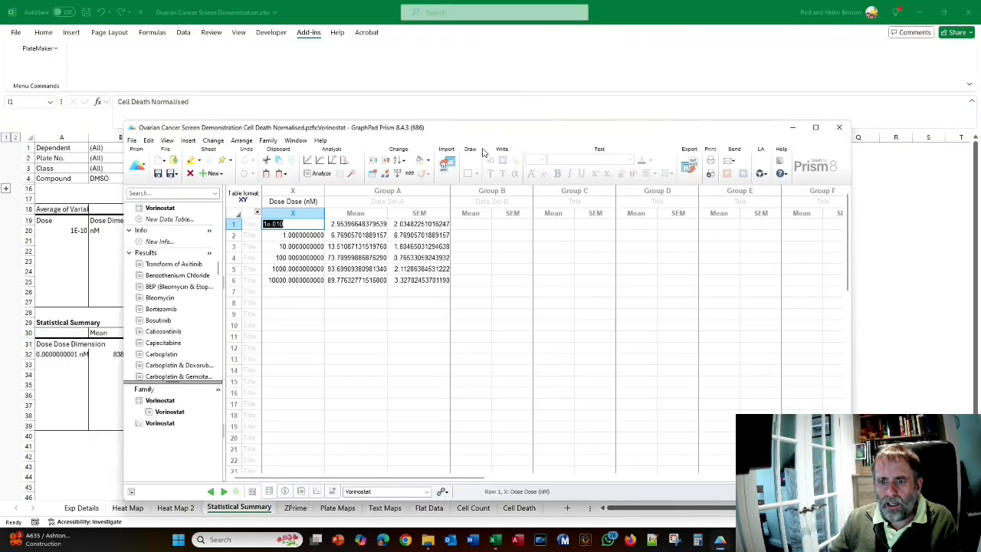
{"action": "scroll", "coordinate": [192, 284], "scroll_direction": "down", "scroll_amount": 5}
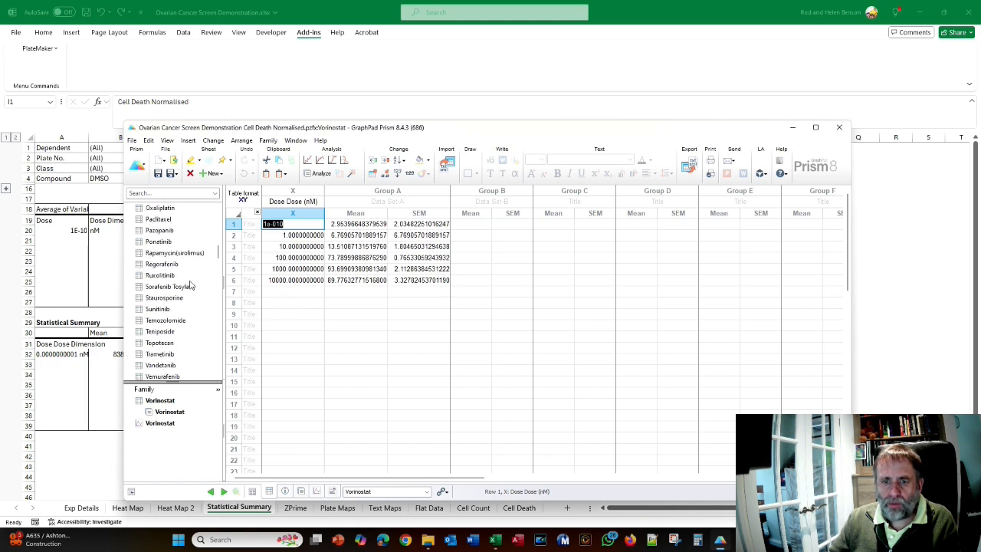
{"action": "scroll", "coordinate": [191, 284], "scroll_direction": "up", "scroll_amount": 5}
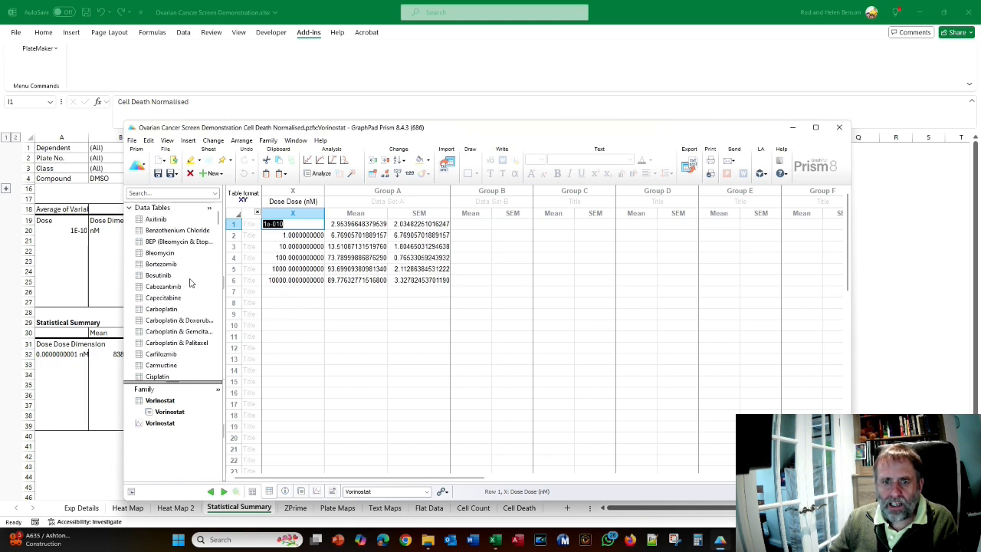
{"action": "left_click", "coordinate": [151, 221]}
{"action": "scroll", "coordinate": [161, 236], "scroll_direction": "down", "scroll_amount": 5}
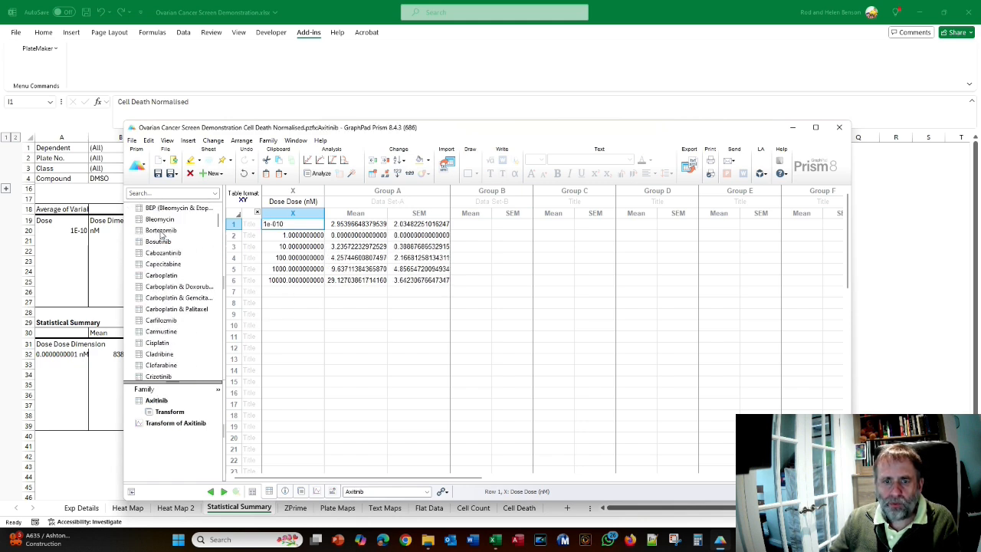
{"action": "scroll", "coordinate": [161, 236], "scroll_direction": "down", "scroll_amount": 10}
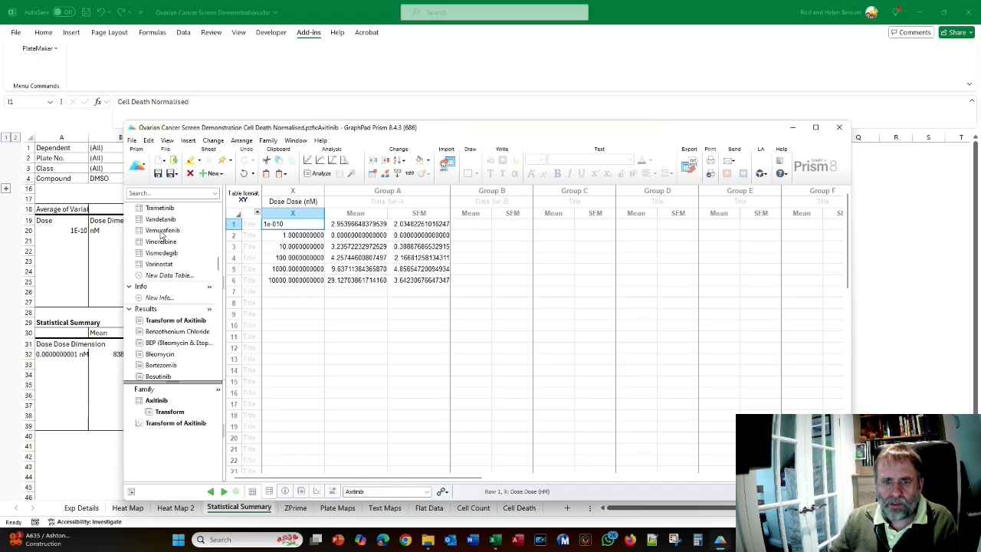
{"action": "left_click", "coordinate": [157, 241]}
- View the Cell Death Normalised graphs for Bosutinib, Cabozantinib, Carboplatin, and Carboplatin & Gemcitabine
{"action": "scroll", "coordinate": [159, 239], "scroll_direction": "up", "scroll_amount": 5}
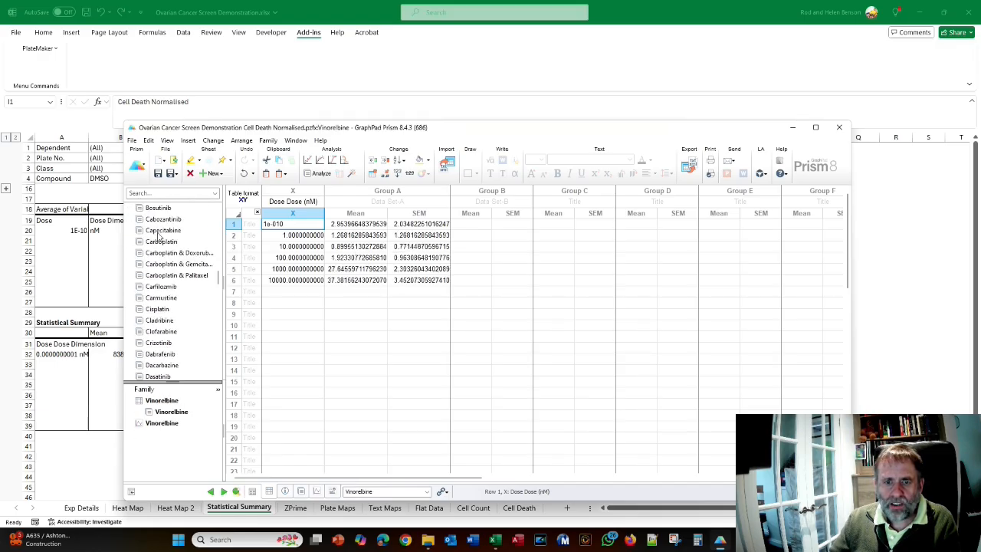
{"action": "scroll", "coordinate": [159, 240], "scroll_direction": "up", "scroll_amount": 5}
{"action": "scroll", "coordinate": [159, 263], "scroll_direction": "up", "scroll_amount": 4}
{"action": "left_click", "coordinate": [164, 288]}
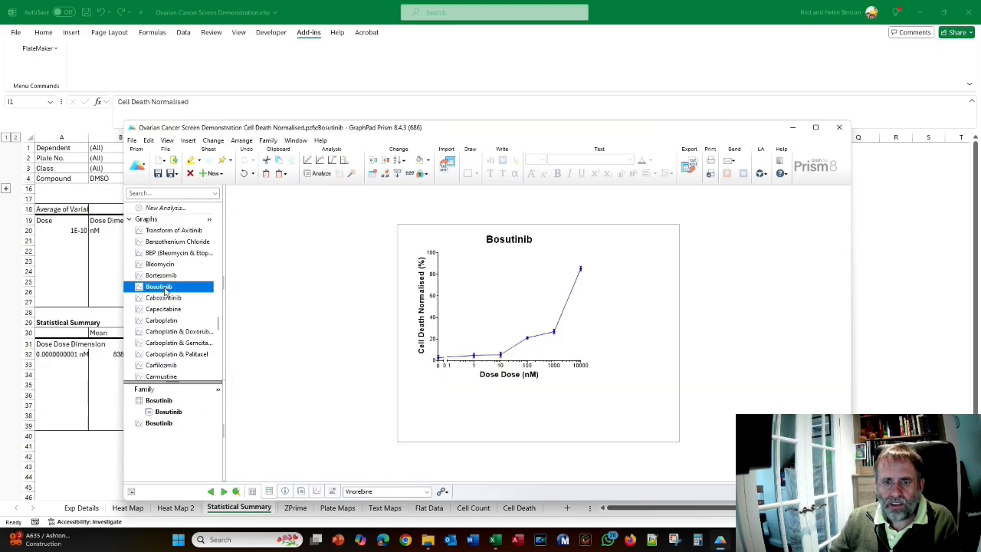
{"action": "left_click", "coordinate": [166, 299]}
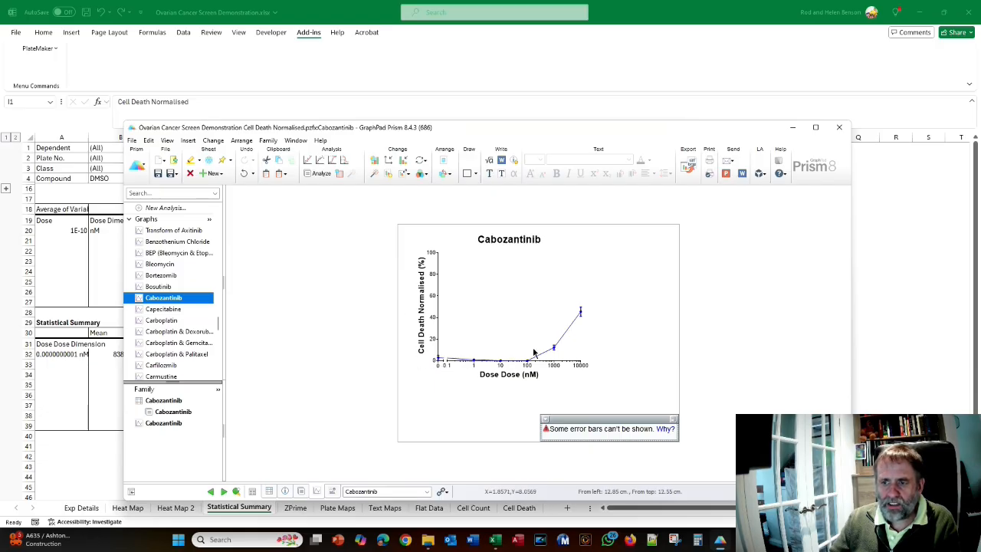
{"action": "left_click", "coordinate": [169, 320]}
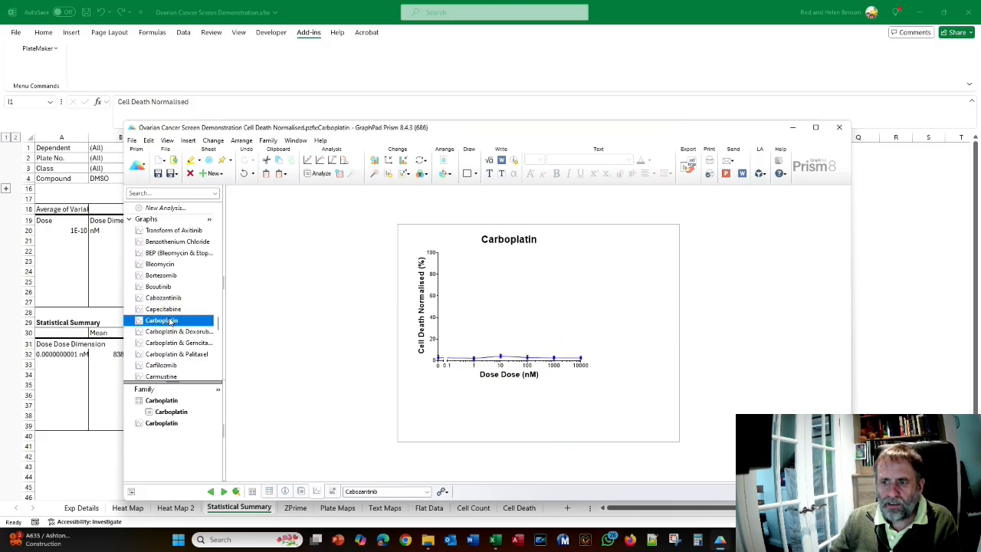
{"action": "left_click", "coordinate": [163, 344]}
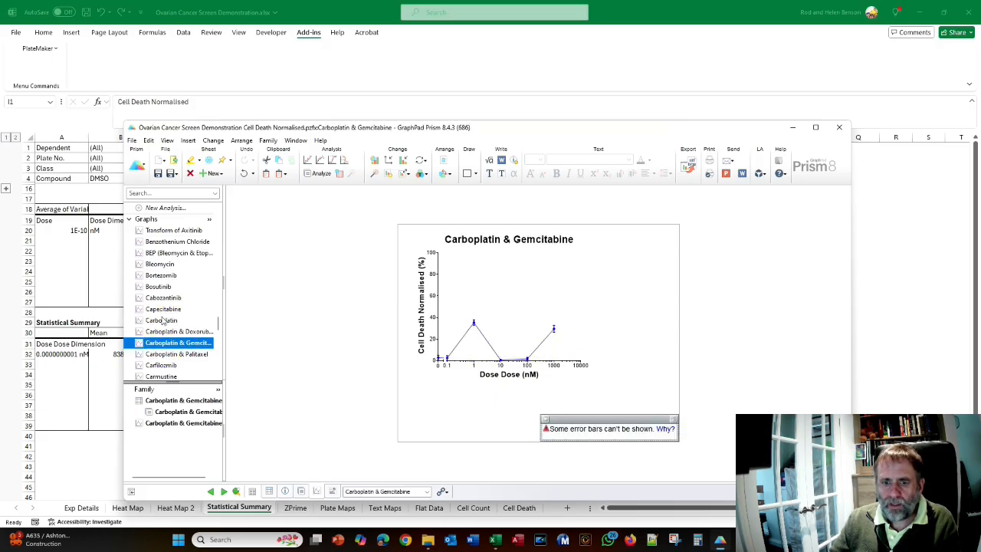
- View the Cell Death Normalised graphs for Crizotinib, Etoposide, Gefinitib(Iressa), Gemcitabine, and Gemcitabine & Cisplatin
{"action": "scroll", "coordinate": [160, 322], "scroll_direction": "down", "scroll_amount": 3}
{"action": "left_click", "coordinate": [160, 321]}
{"action": "scroll", "coordinate": [161, 321], "scroll_direction": "down", "scroll_amount": 10}
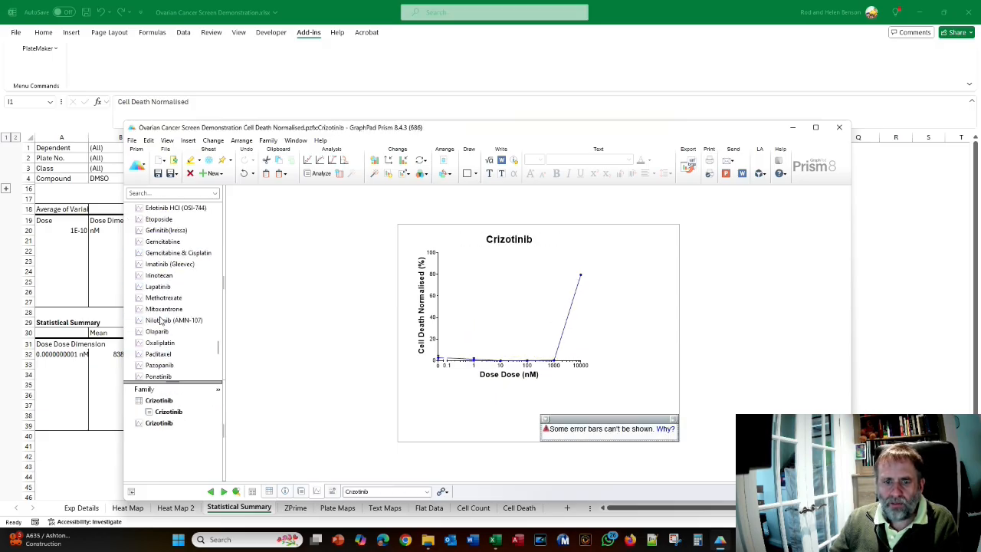
{"action": "scroll", "coordinate": [161, 320], "scroll_direction": "up", "scroll_amount": 10}
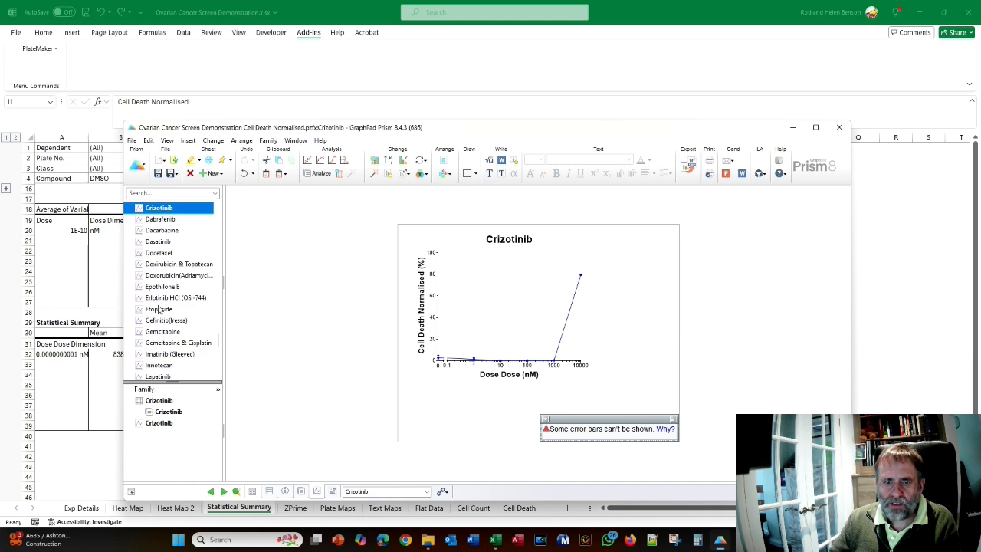
{"action": "left_click", "coordinate": [158, 309]}
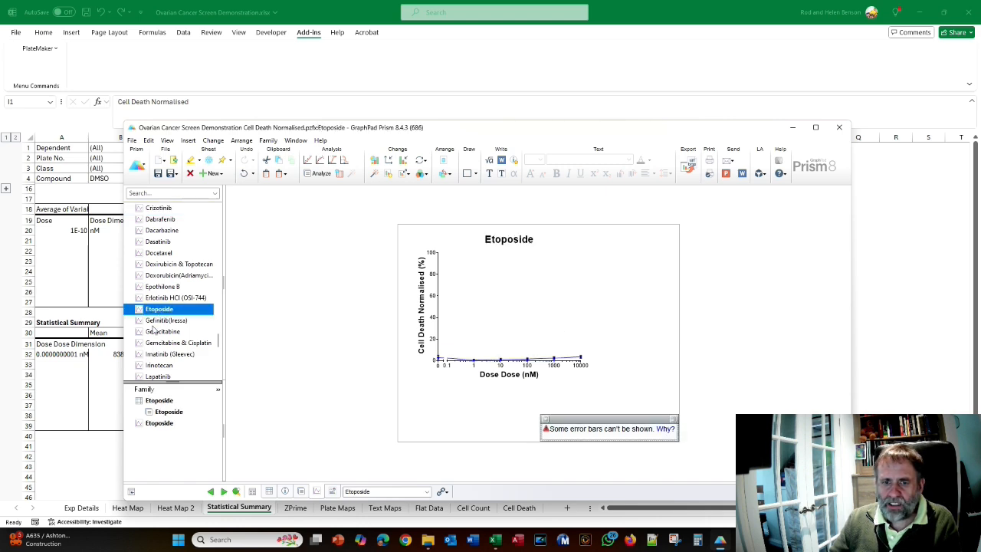
{"action": "left_click", "coordinate": [153, 324]}
{"action": "left_click", "coordinate": [161, 332]}
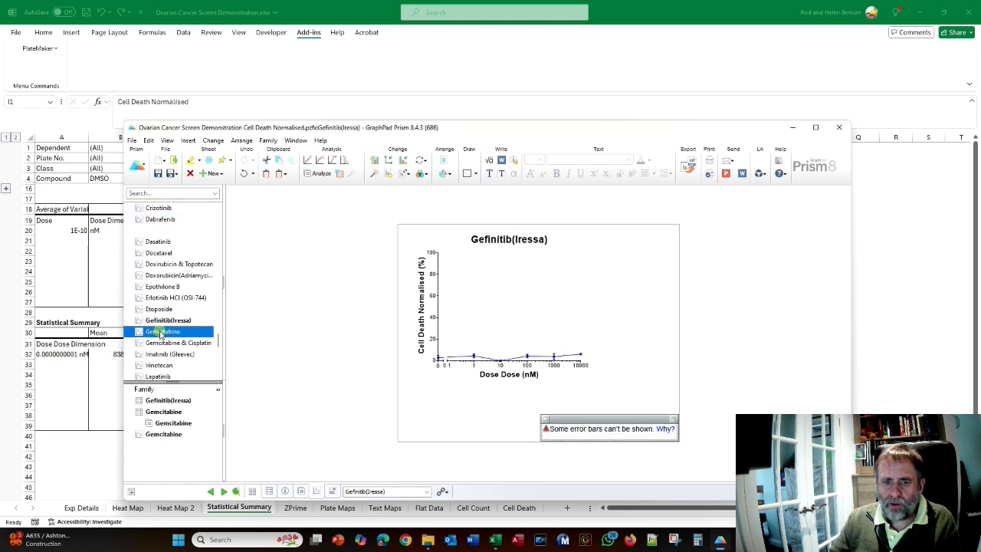
{"action": "left_click", "coordinate": [160, 343]}
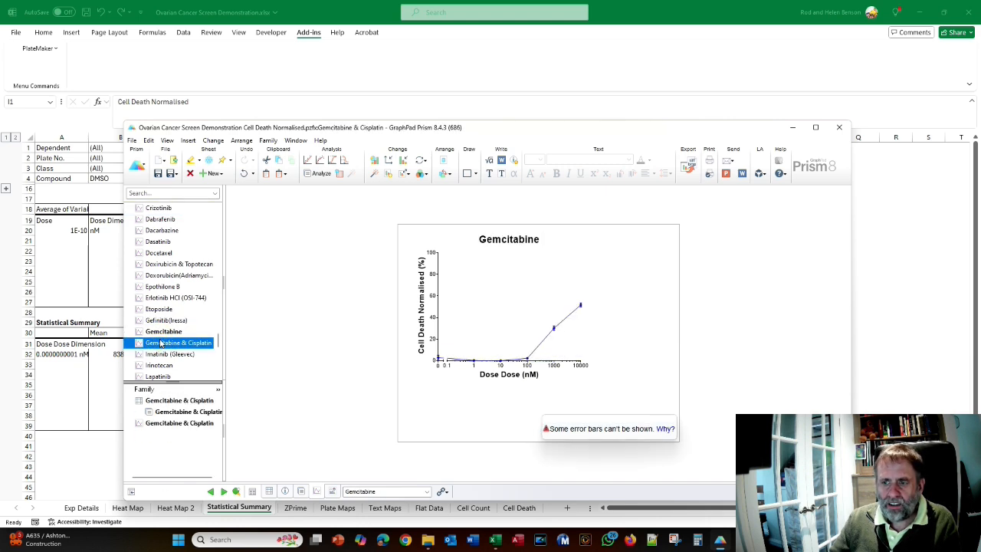
- View the Irinotecan, Lapatinib and Methotrexate graphs, and close the Cell Death Normalised Prism file, saving its changes
{"action": "scroll", "coordinate": [161, 343], "scroll_direction": "down", "scroll_amount": 2}
{"action": "left_click", "coordinate": [158, 298]}
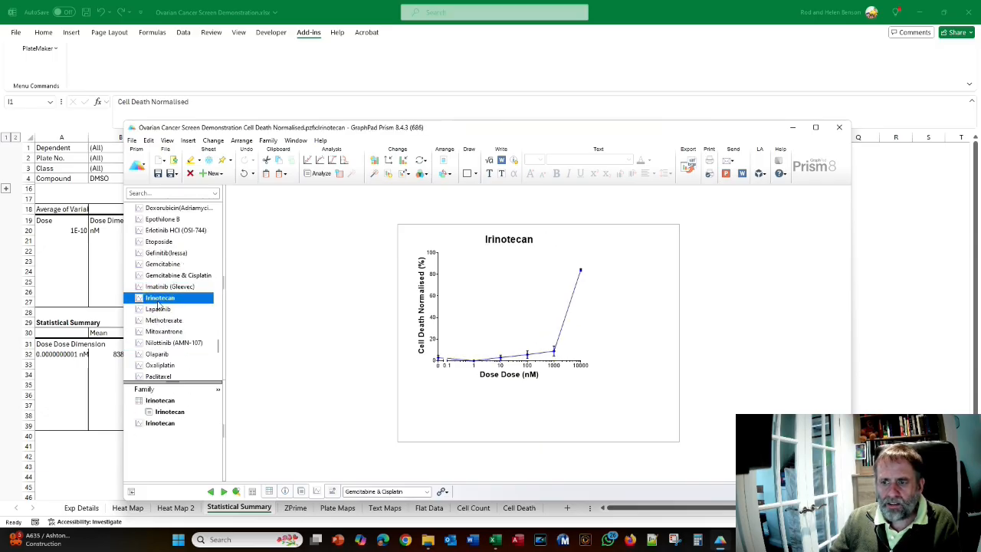
{"action": "left_click", "coordinate": [158, 309]}
{"action": "left_click", "coordinate": [161, 320]}
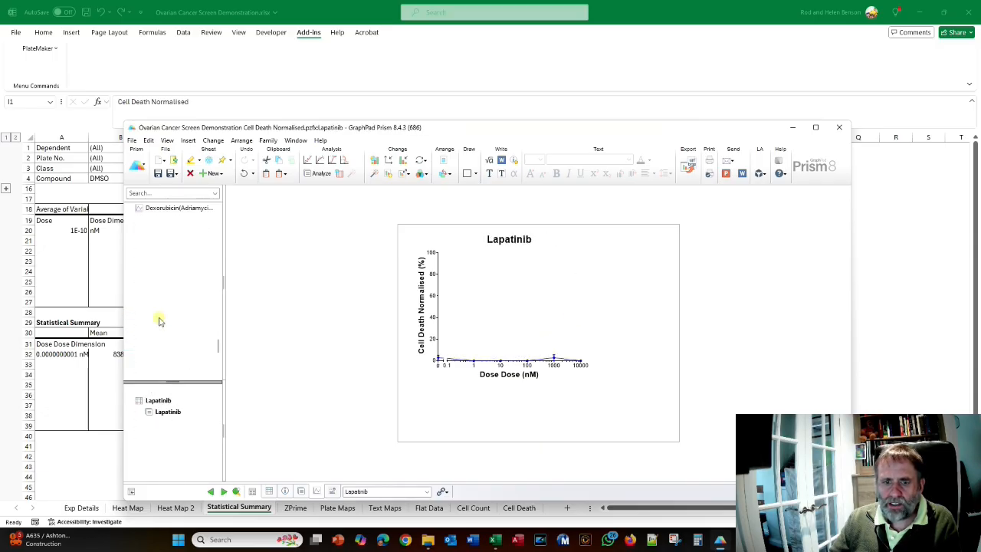
{"action": "left_click", "coordinate": [840, 128]}
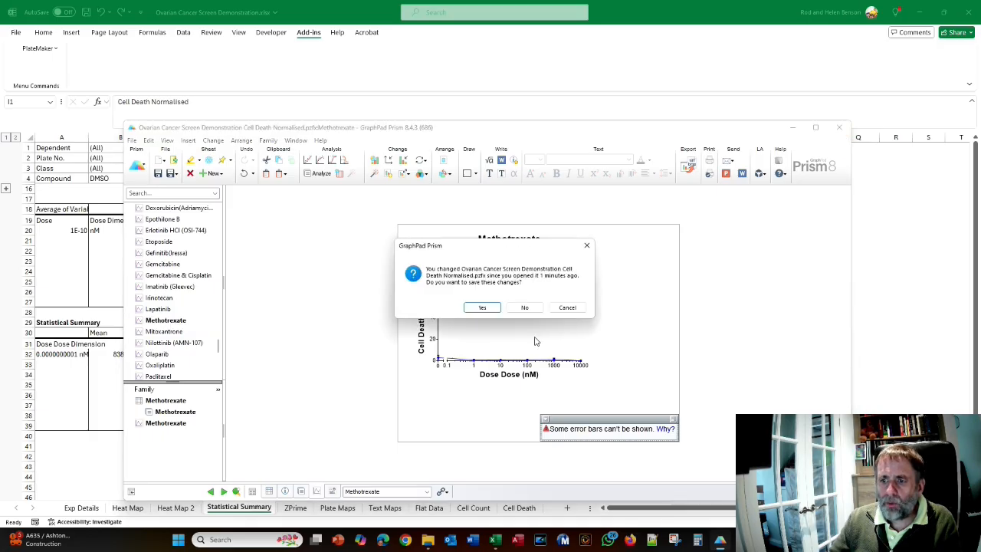
{"action": "left_click", "coordinate": [483, 308]}
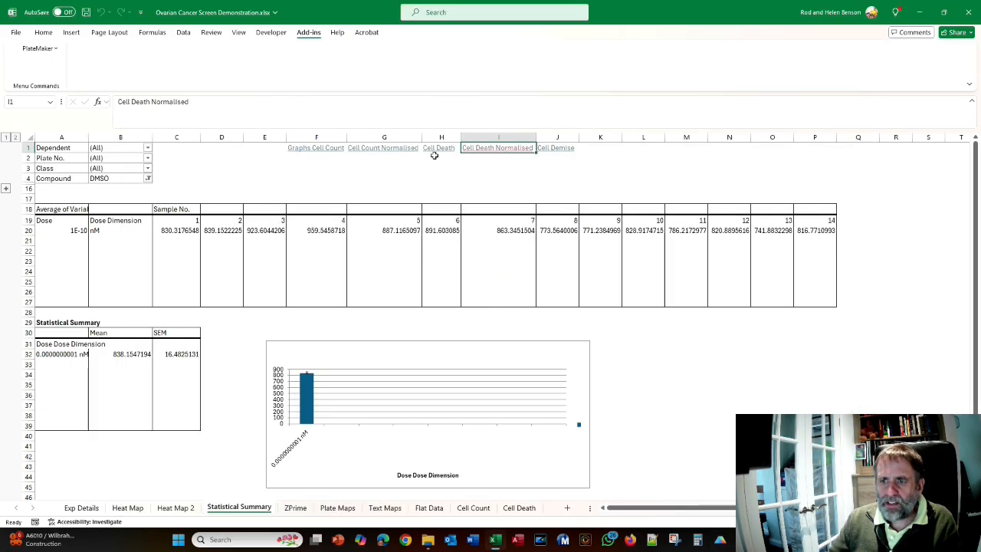
- Open the generated Cell Death Prism file and view its graphs from Crizotinib through Doxorubicin(Adriamycin), skipping Dacarbazine
{"action": "left_click", "coordinate": [434, 149]}
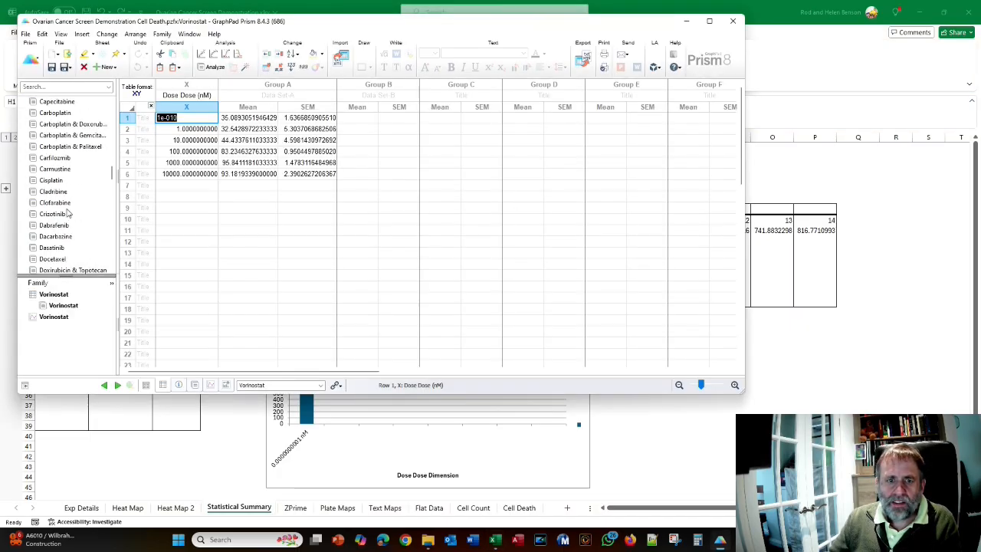
{"action": "left_click", "coordinate": [58, 193]}
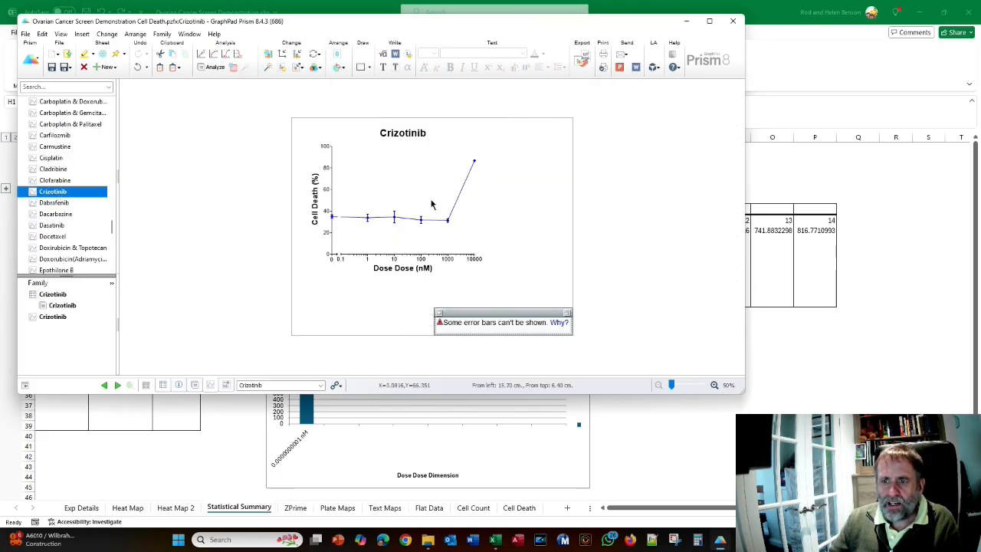
{"action": "key", "text": "Down"}
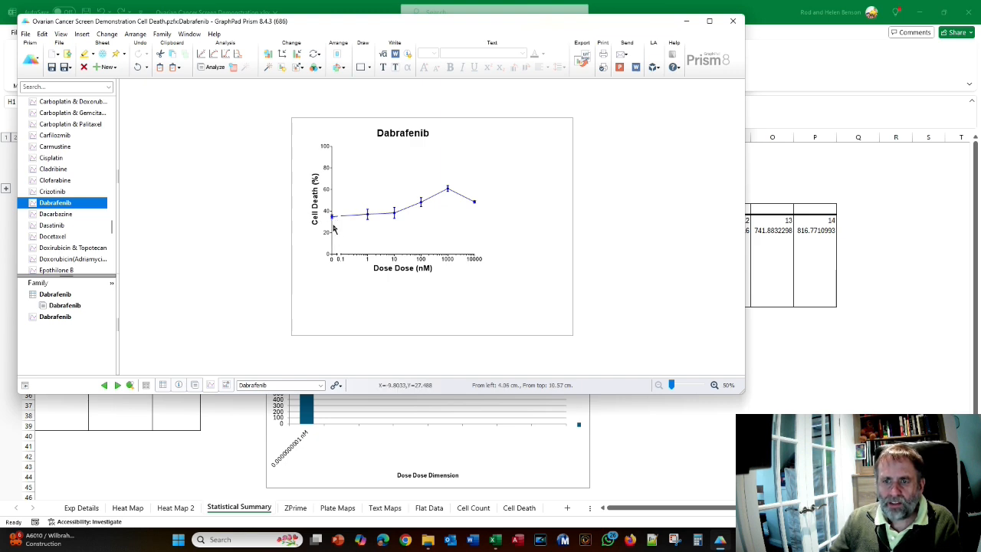
{"action": "left_click", "coordinate": [54, 226]}
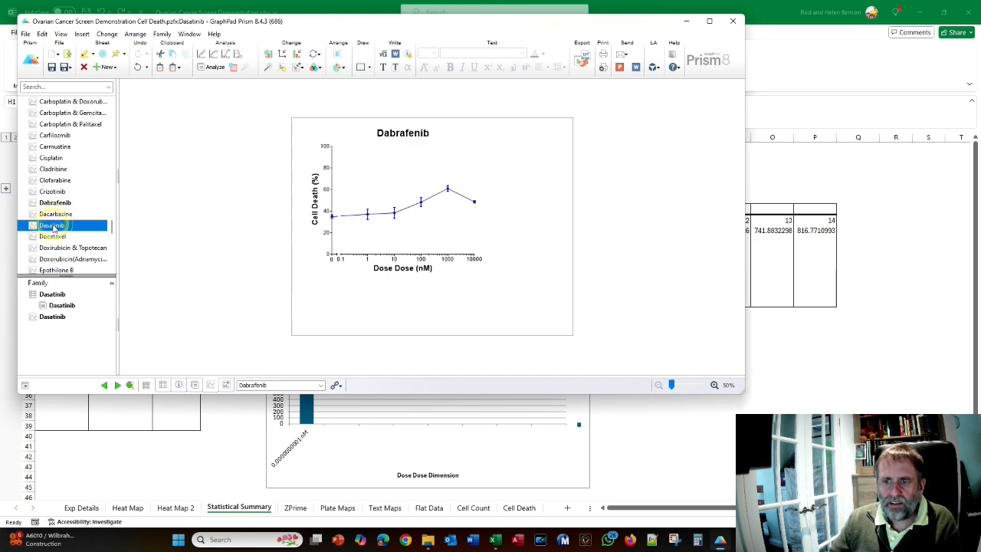
{"action": "left_click", "coordinate": [53, 237]}
{"action": "left_click", "coordinate": [53, 248]}
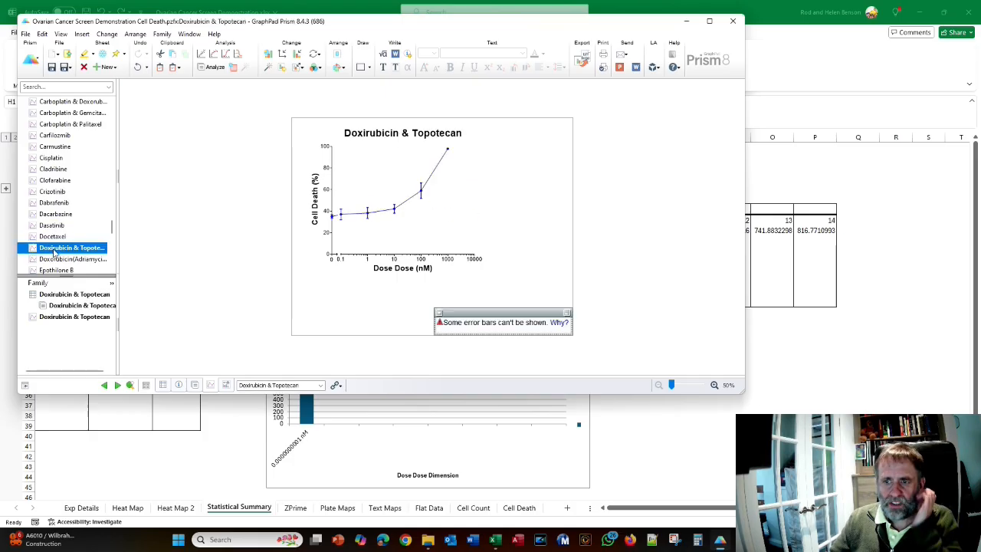
{"action": "left_click", "coordinate": [54, 259]}
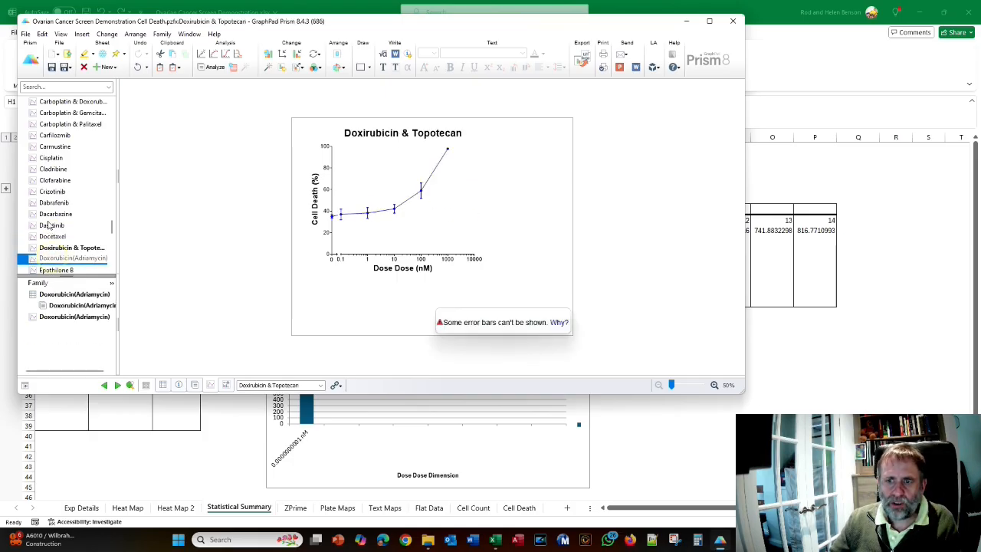
- Compare the Cell Death graphs for Cladribine, Crizotinib, Dabrafenib, Dasatinib, Docetaxel, and Doxirubicin & Topotecan
{"action": "left_click", "coordinate": [50, 170]}
{"action": "left_click", "coordinate": [51, 192]}
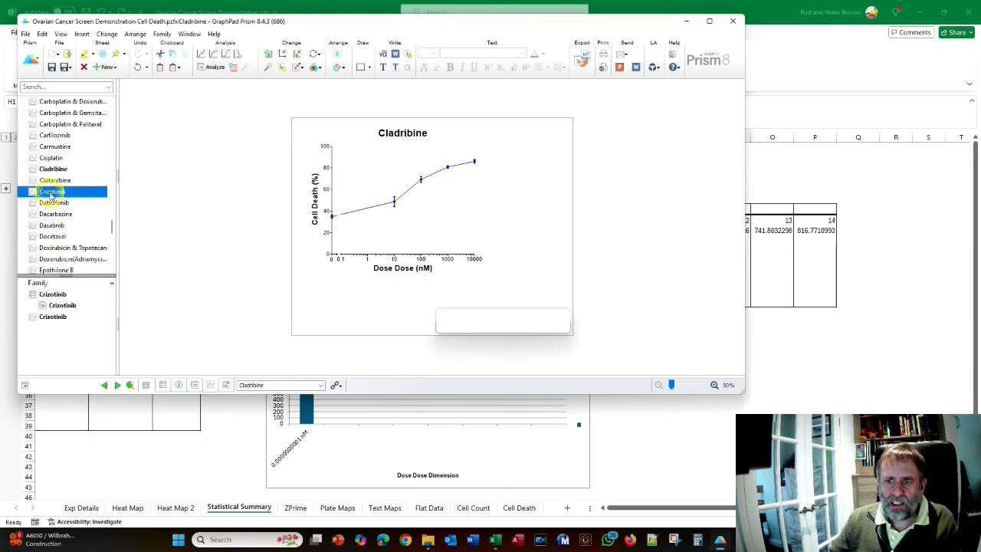
{"action": "left_click", "coordinate": [56, 204]}
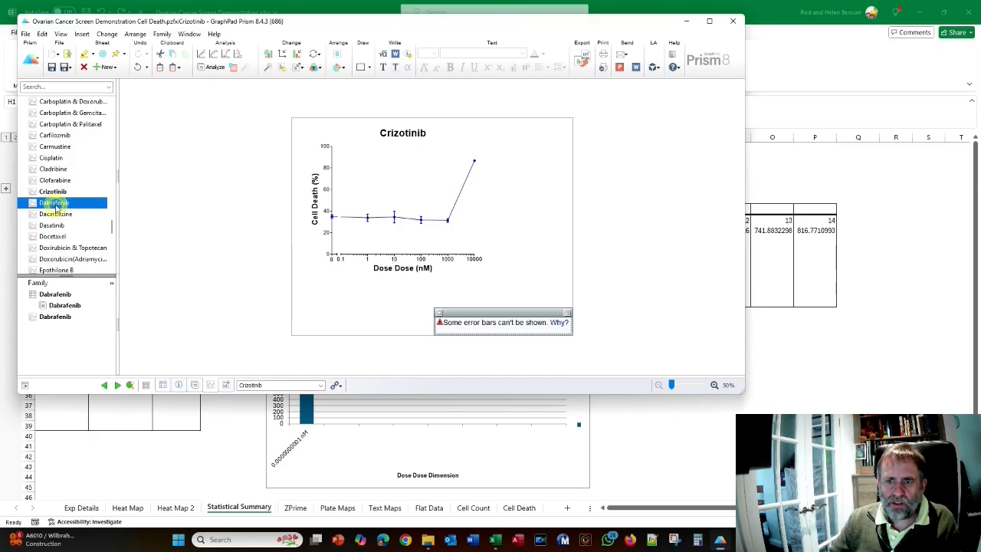
{"action": "left_click", "coordinate": [53, 226]}
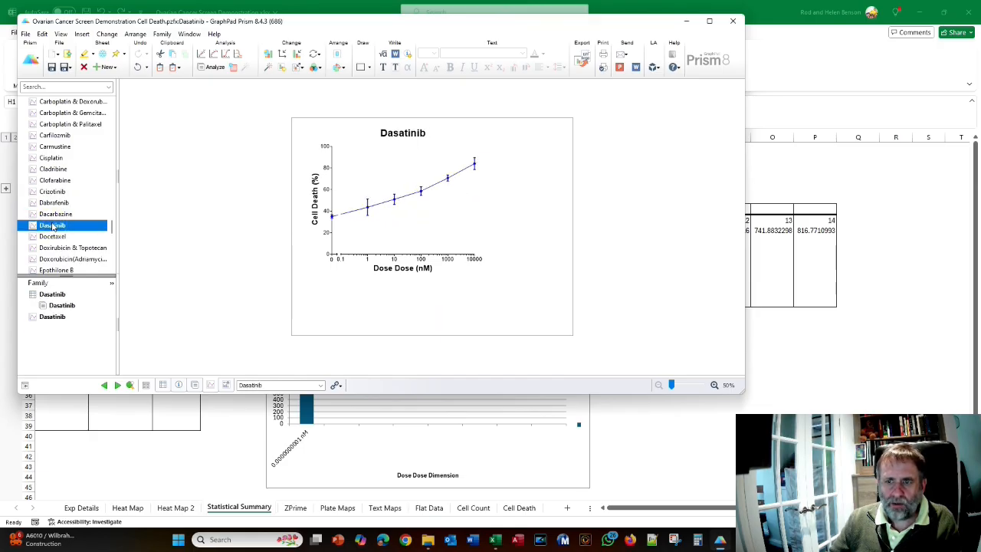
{"action": "left_click", "coordinate": [51, 238]}
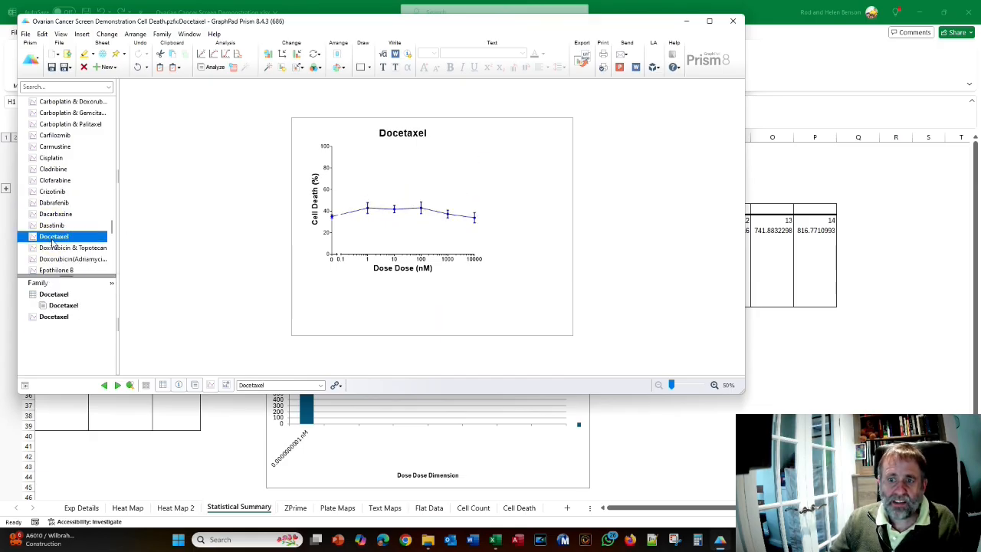
{"action": "left_click", "coordinate": [44, 247]}
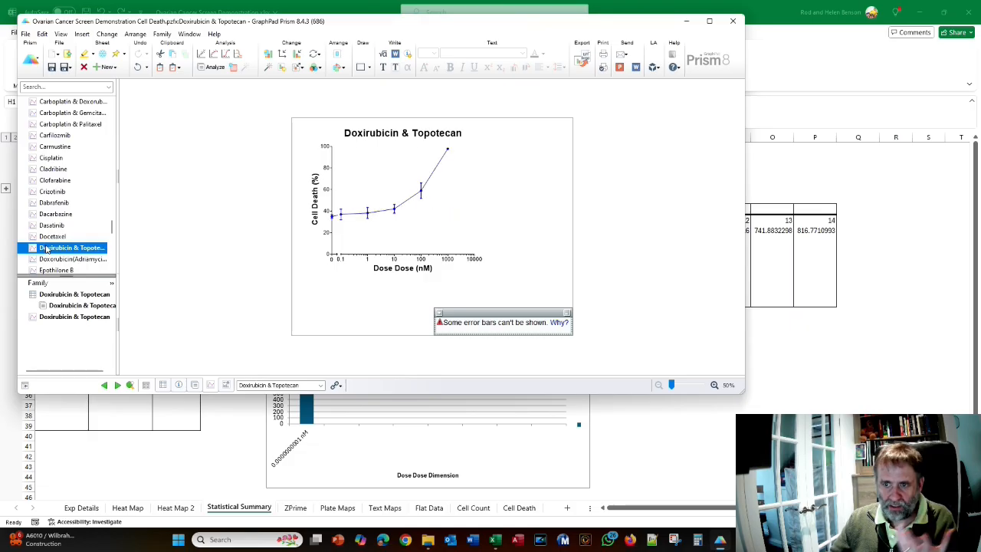
- Close the Cell Death Prism file, saving its changes, and open the generated Cell Count Prism file from the Statistical Summary sheet
{"action": "left_click", "coordinate": [736, 22]}
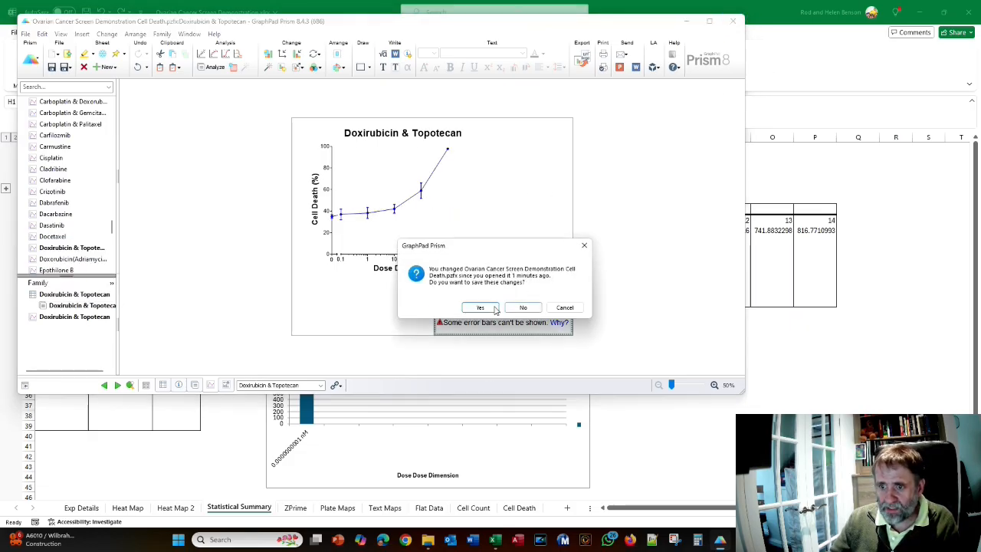
{"action": "left_click", "coordinate": [486, 308]}
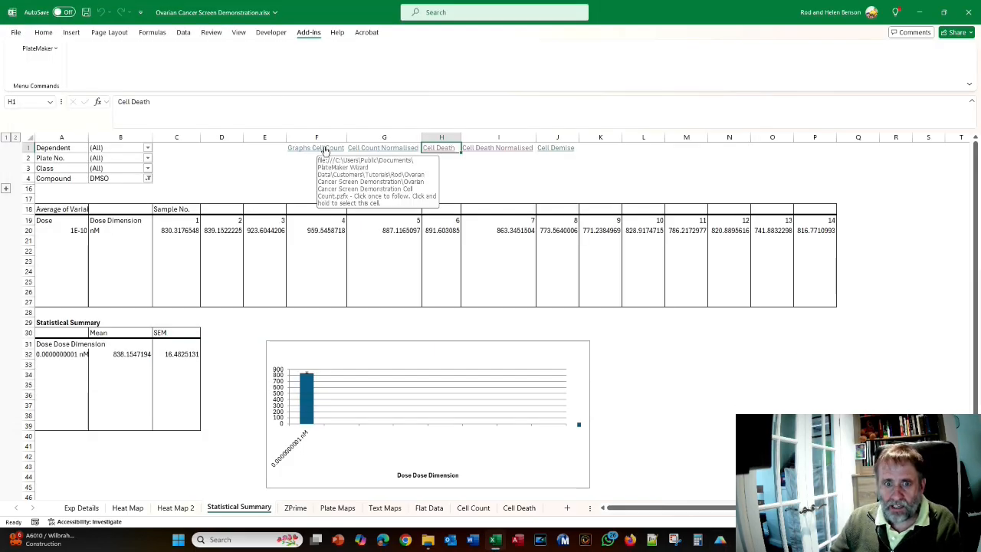
{"action": "left_click", "coordinate": [324, 150]}
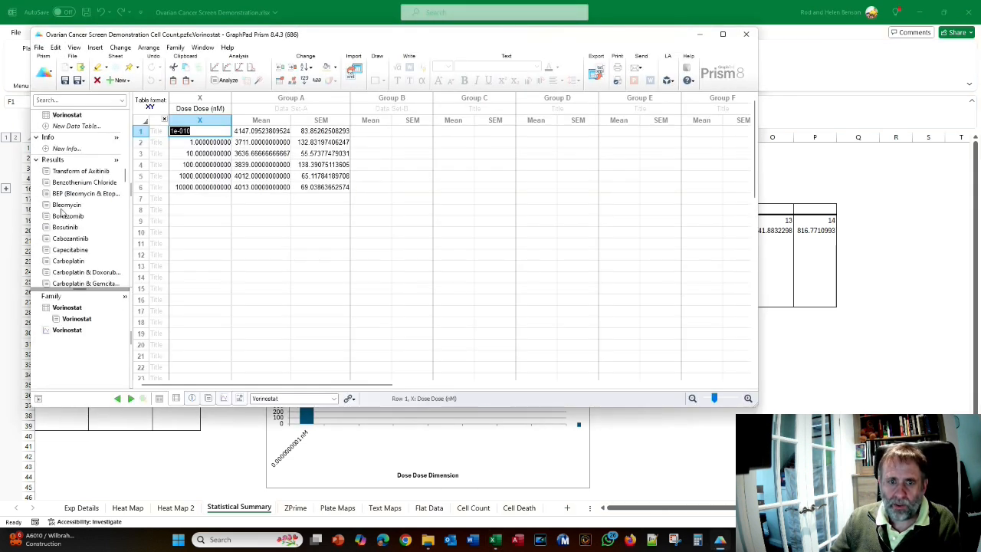
- View the Dabrafenib graph in the Cell Count Prism file
{"action": "scroll", "coordinate": [78, 216], "scroll_direction": "down", "scroll_amount": 20}
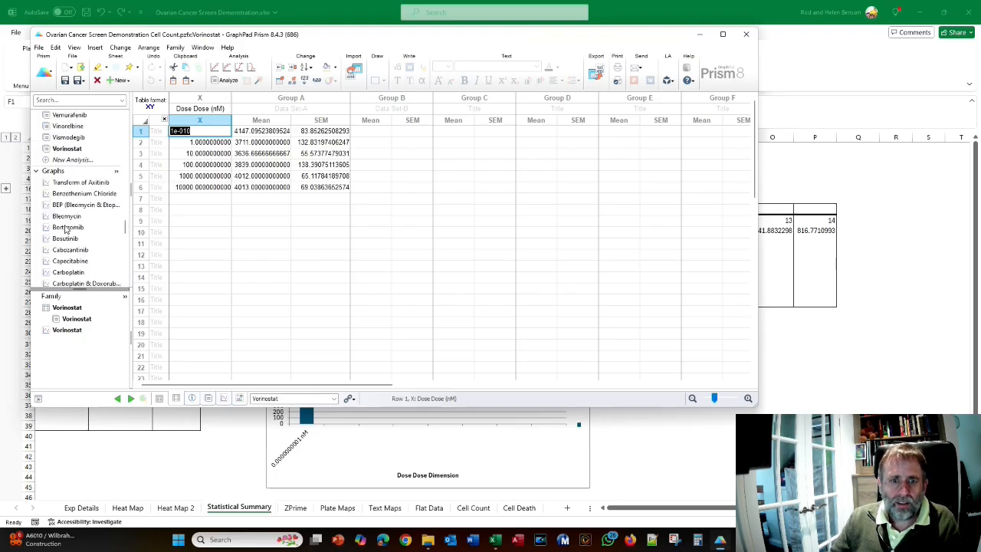
{"action": "left_click", "coordinate": [66, 217]}
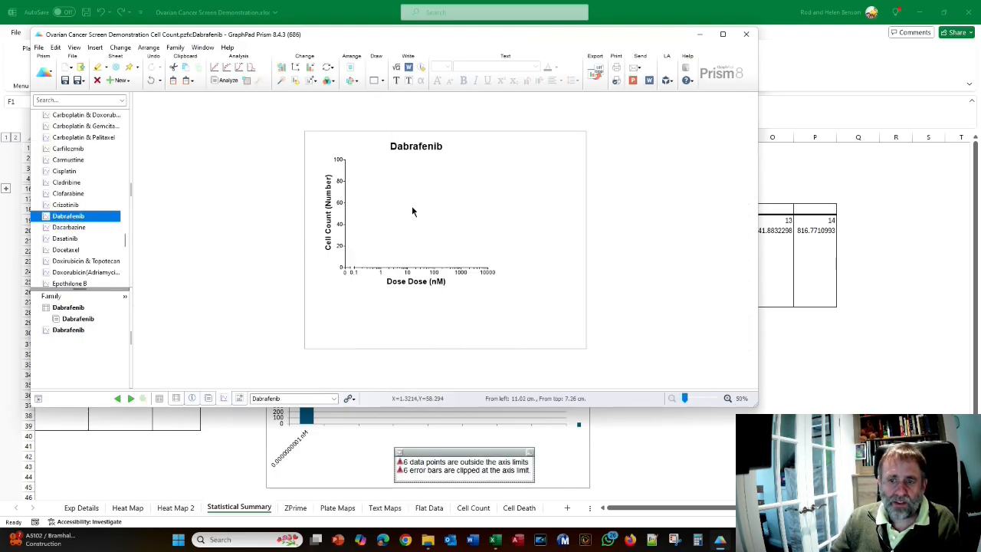
{"action": "scroll", "coordinate": [373, 164], "scroll_direction": "up", "scroll_amount": 1}
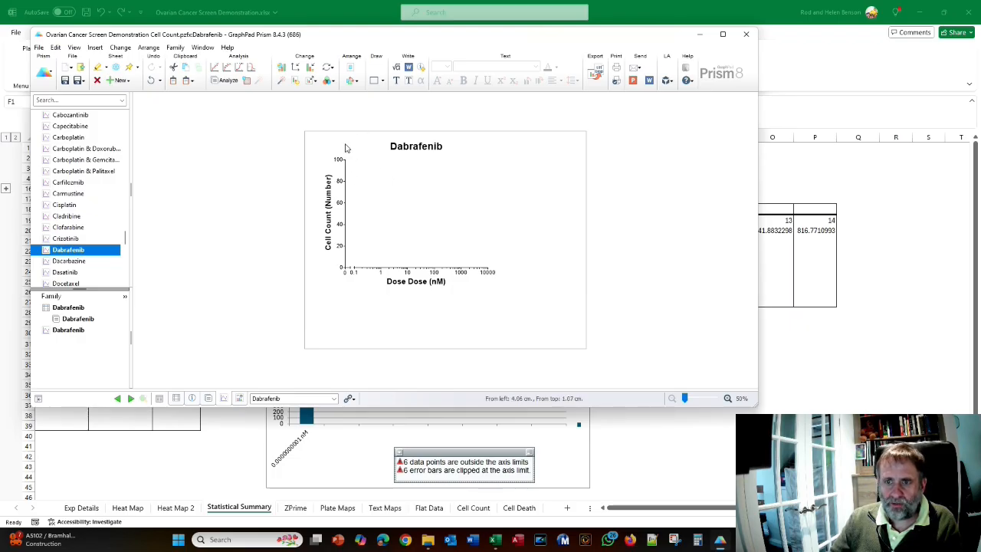
- Set the left Y axis of the Axitinib Cell Count graph to determine its range and interval automatically
{"action": "scroll", "coordinate": [54, 152], "scroll_direction": "up", "scroll_amount": 9}
{"action": "scroll", "coordinate": [53, 151], "scroll_direction": "down", "scroll_amount": 5}
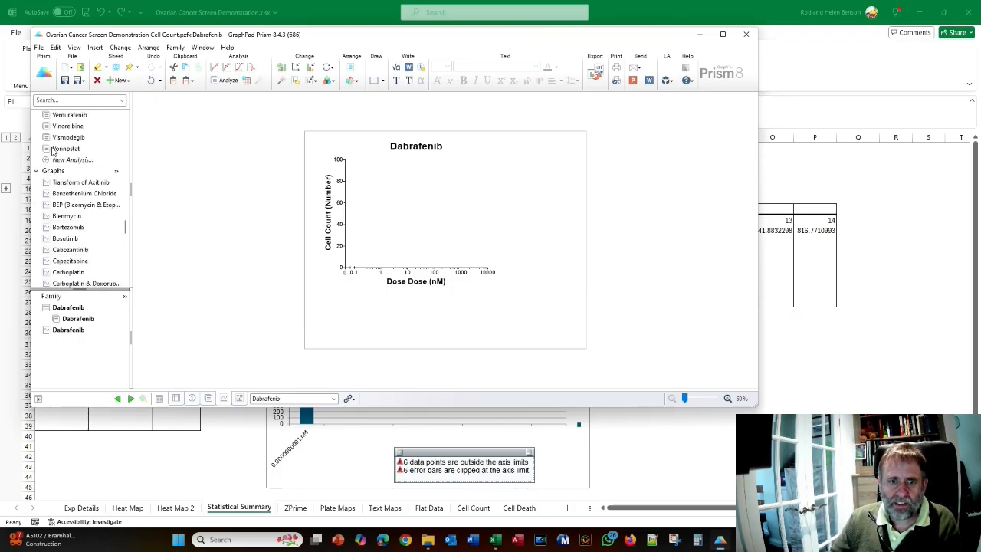
{"action": "left_click", "coordinate": [73, 182]}
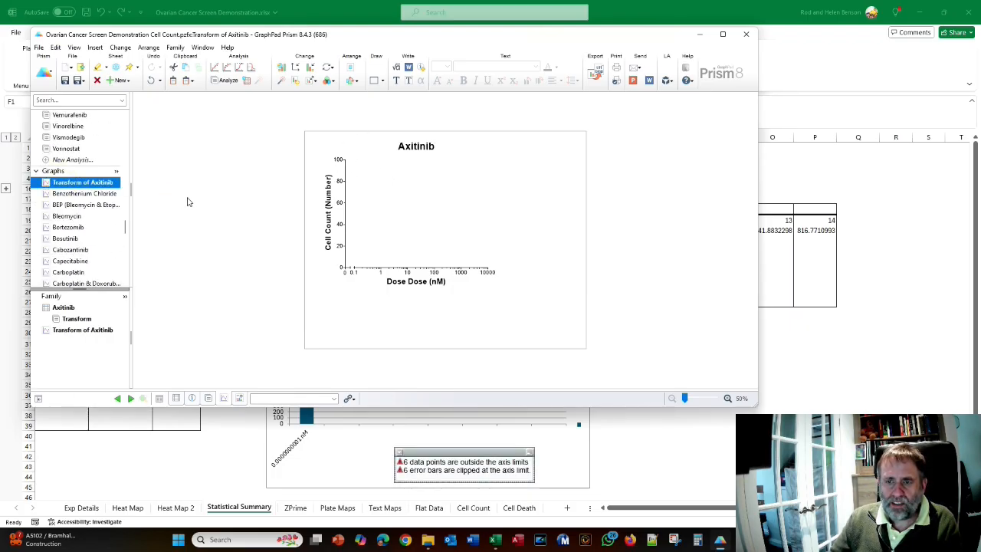
{"action": "double_click", "coordinate": [346, 219]}
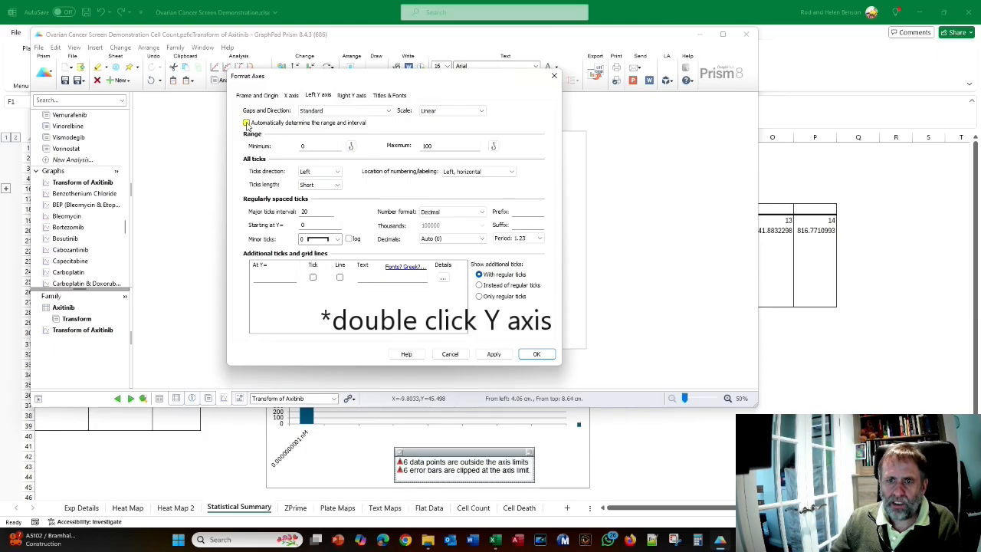
{"action": "left_click", "coordinate": [246, 123]}
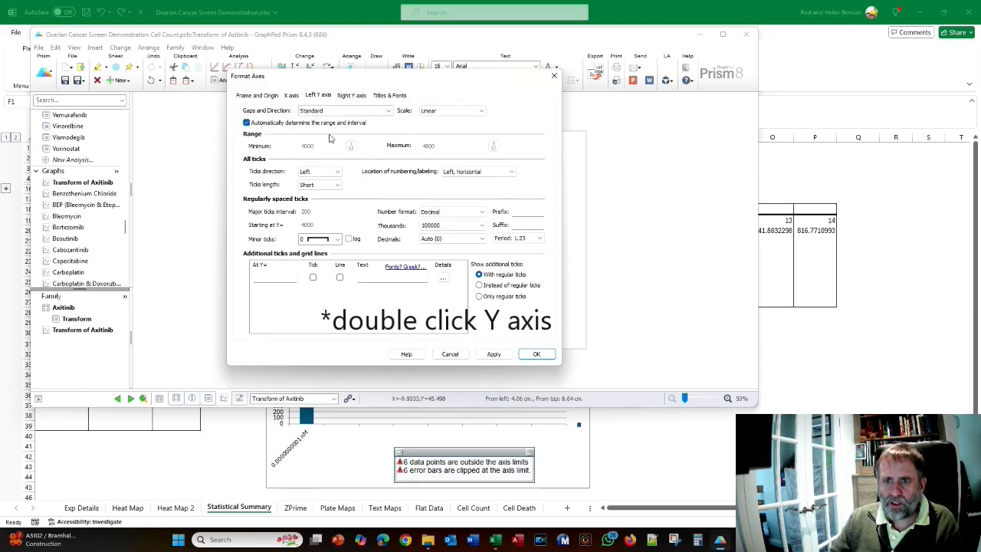
{"action": "left_click", "coordinate": [536, 355]}
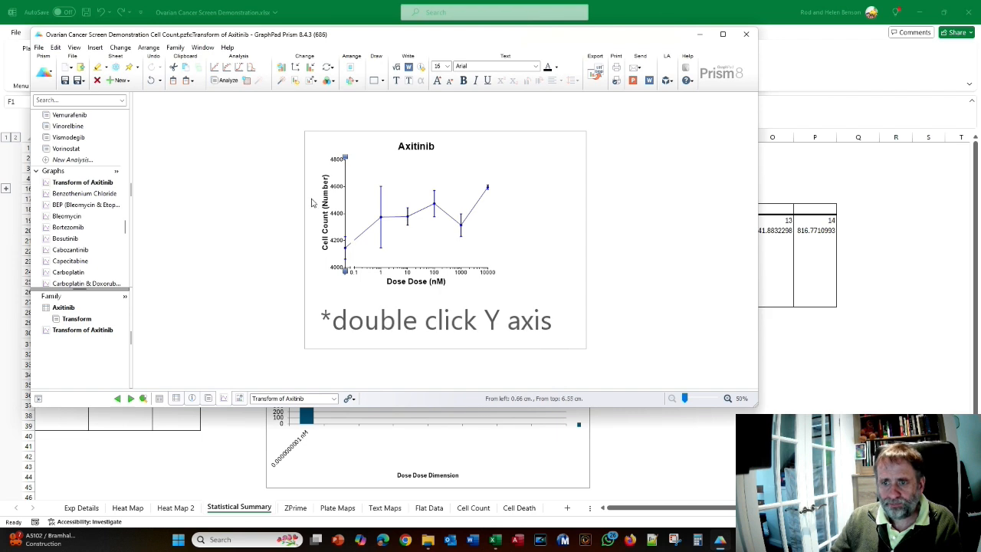
- Apply the Axitinib graph's formatting with Magic to all other Cell Count graphs, from Benzothenium Chloride through Vorinostat
{"action": "left_click", "coordinate": [96, 197]}
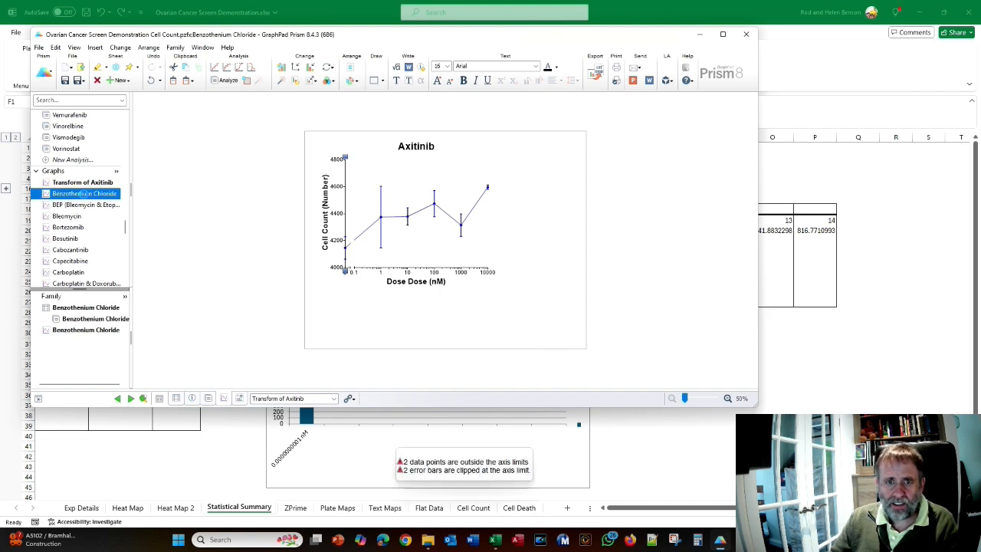
{"action": "scroll", "coordinate": [86, 197], "scroll_direction": "down", "scroll_amount": 6}
{"action": "scroll", "coordinate": [85, 198], "scroll_direction": "down", "scroll_amount": 10}
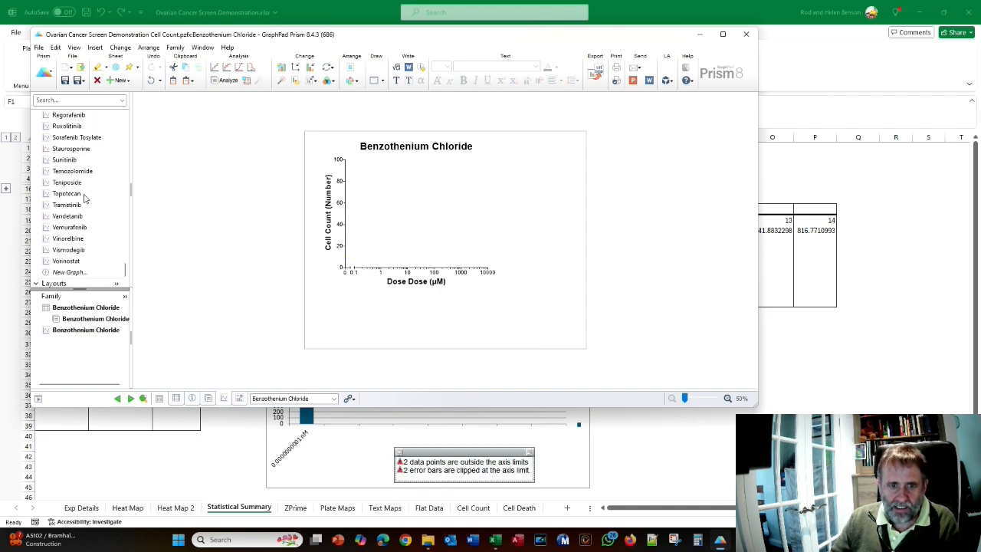
{"action": "left_click", "coordinate": [74, 239]}
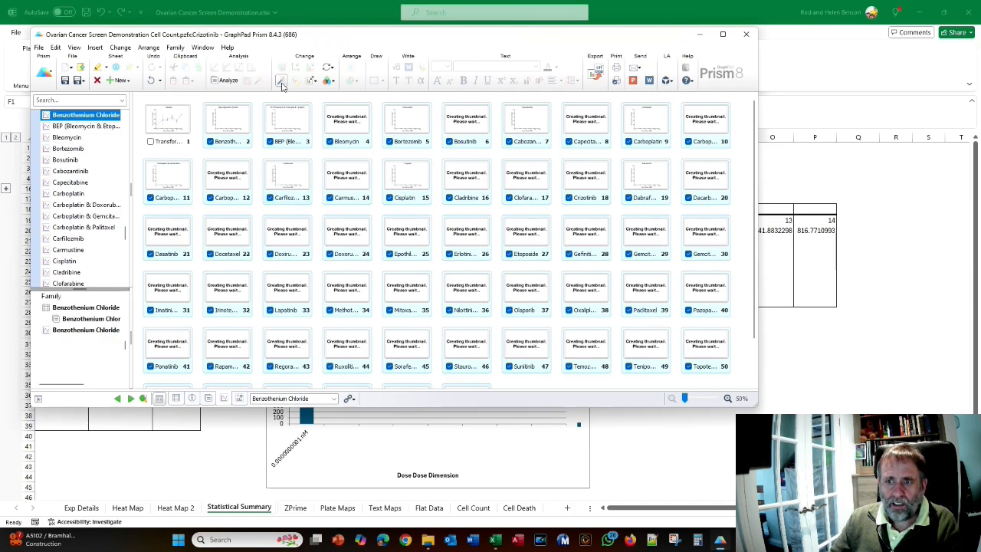
{"action": "left_click", "coordinate": [281, 82]}
{"action": "left_click", "coordinate": [222, 130]}
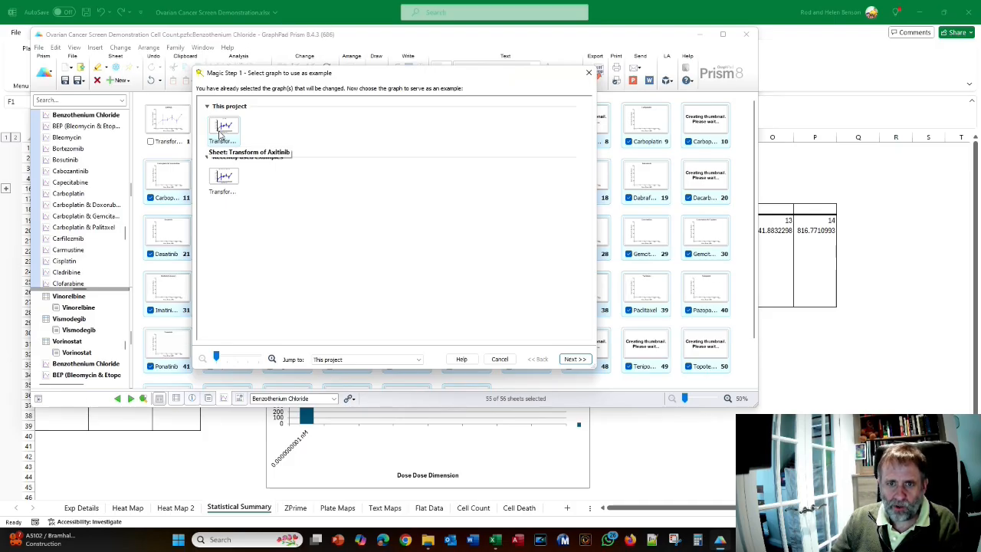
{"action": "left_click", "coordinate": [219, 129]}
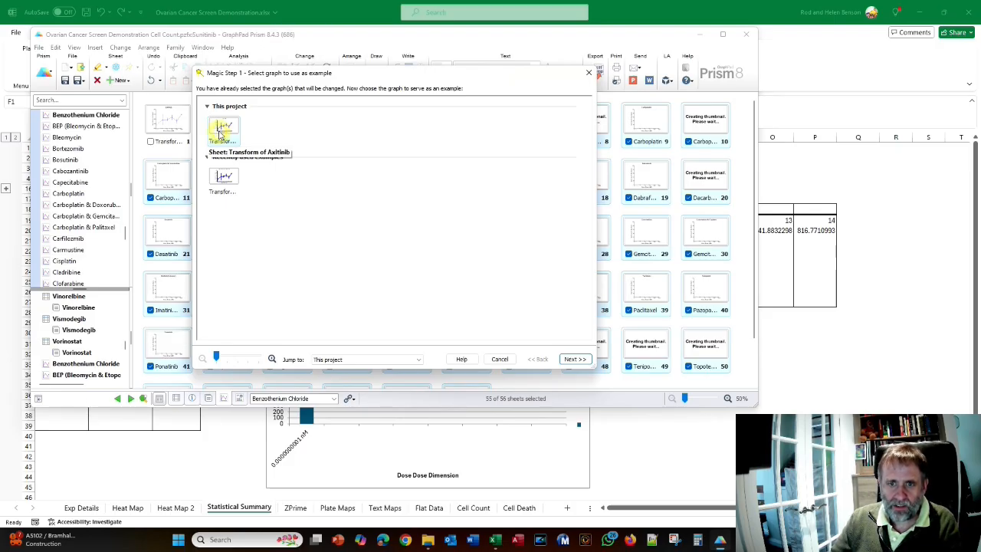
{"action": "left_click", "coordinate": [568, 359]}
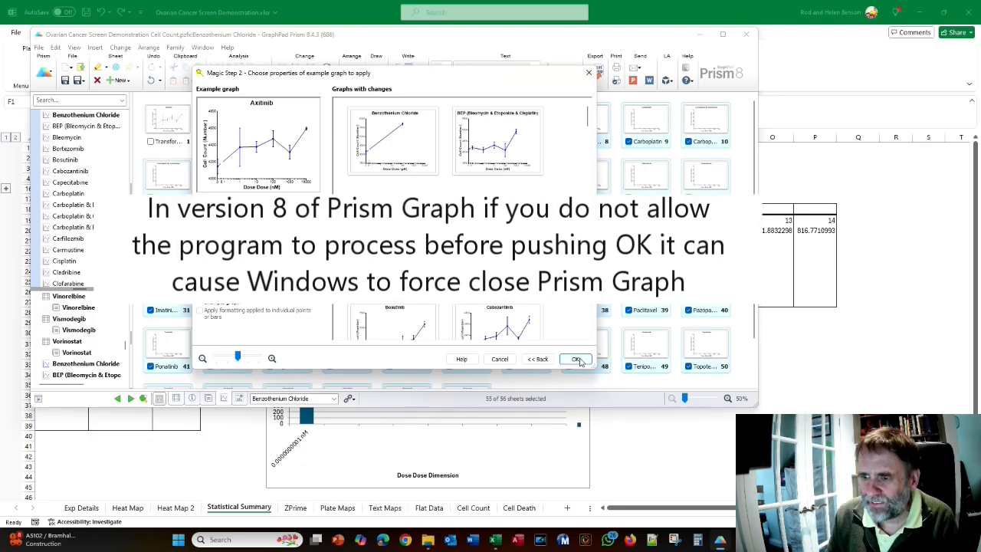
{"action": "left_click", "coordinate": [575, 360]}
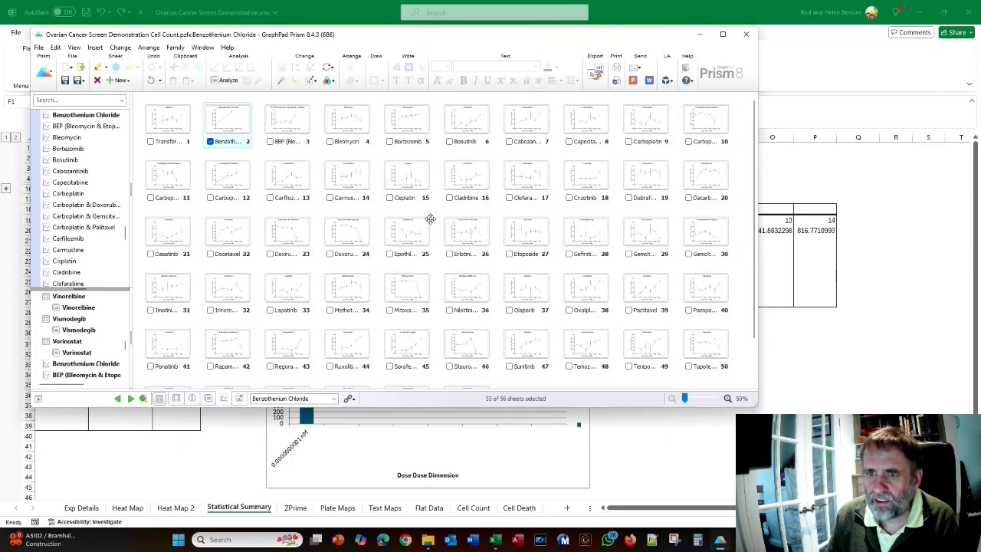
- View the Carboplatin & Palitaxel graph and close the Cell Count Prism file, saving its changes
{"action": "left_click", "coordinate": [54, 228]}
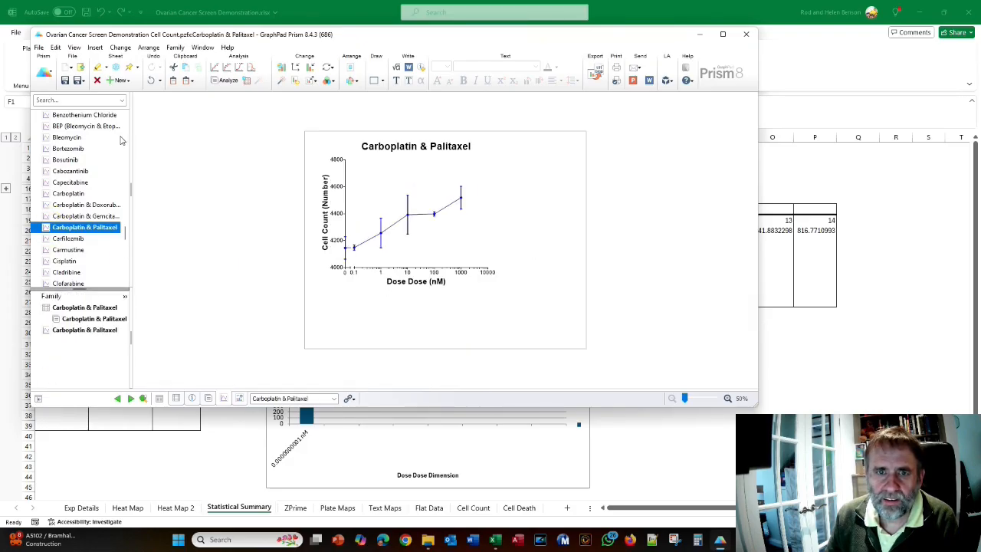
{"action": "left_click", "coordinate": [745, 34]}
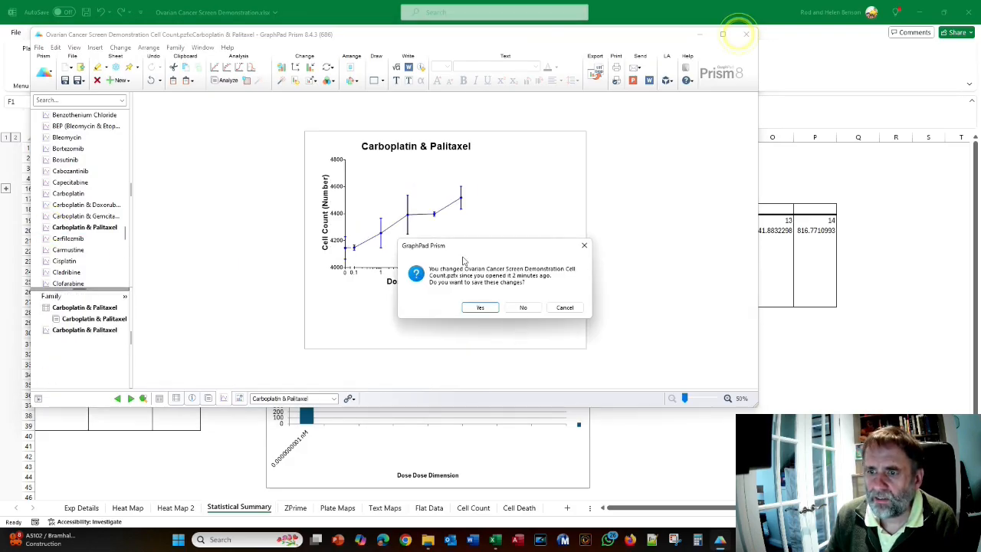
{"action": "left_click", "coordinate": [486, 309]}
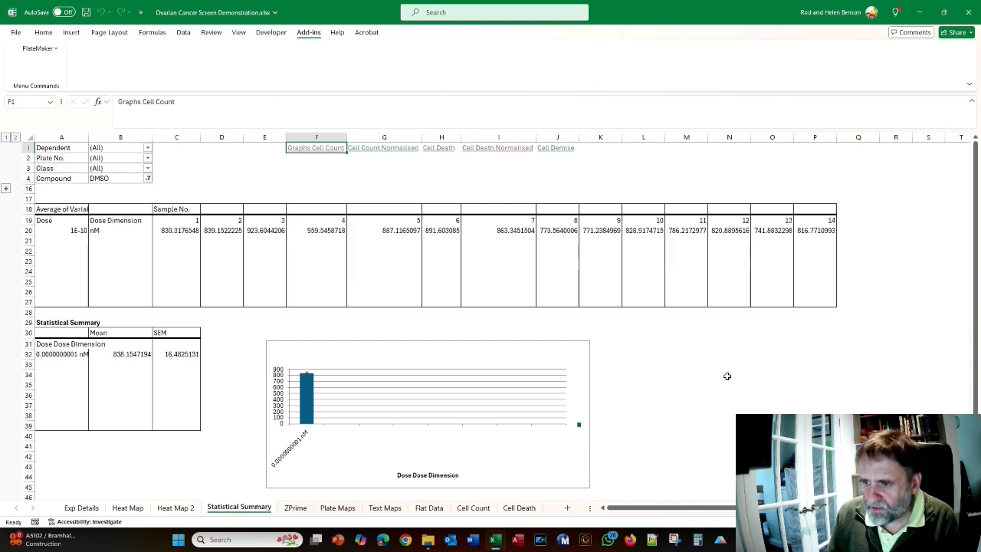
- Switch to the Data analysis Crib Sheet in Acrobat and read from the Prism export section through Cleaning Data Part 2 and its anomalous graphs
{"action": "key", "text": "alt+Tab"}
{"action": "key", "text": "alt+Tab"}
{"action": "key", "text": "alt+Tab"}
{"action": "key", "text": "alt+Tab"}
{"action": "key", "text": "alt+Tab"}
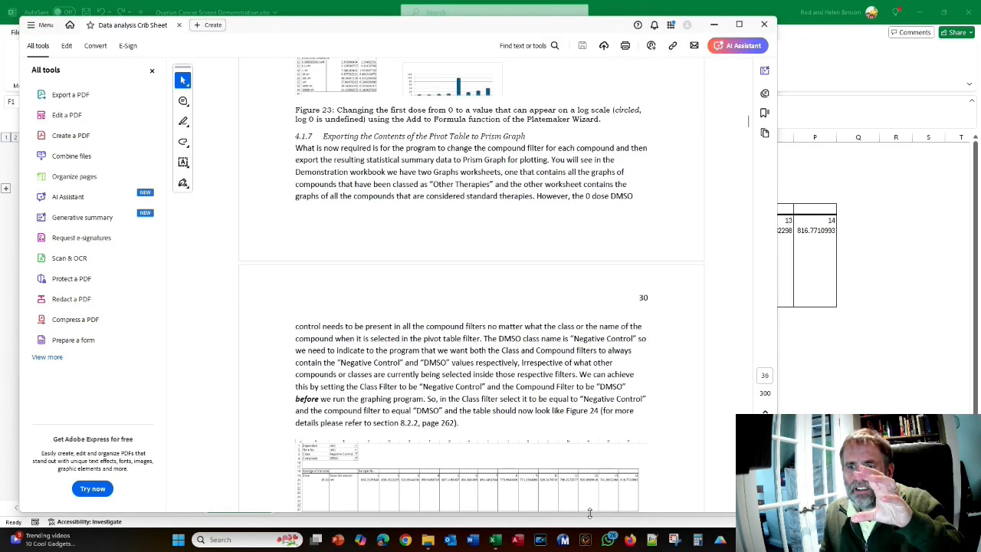
{"action": "scroll", "coordinate": [429, 422], "scroll_direction": "down", "scroll_amount": 5}
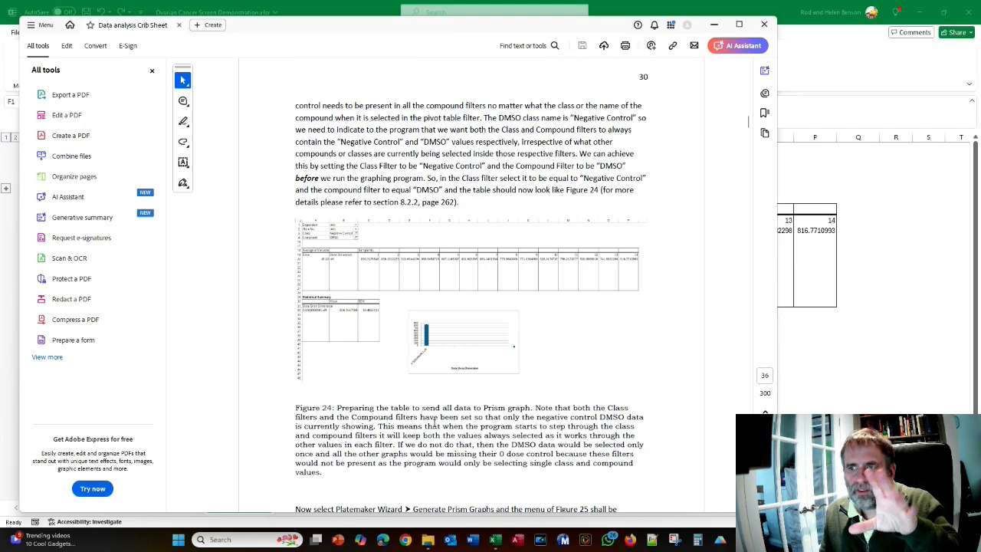
{"action": "scroll", "coordinate": [434, 423], "scroll_direction": "down", "scroll_amount": 4}
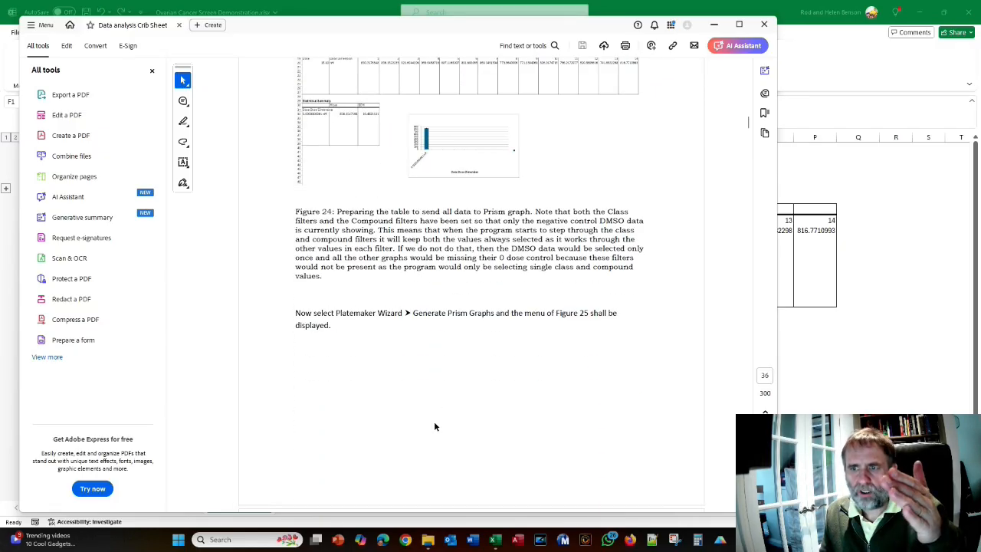
{"action": "scroll", "coordinate": [434, 426], "scroll_direction": "down", "scroll_amount": 4}
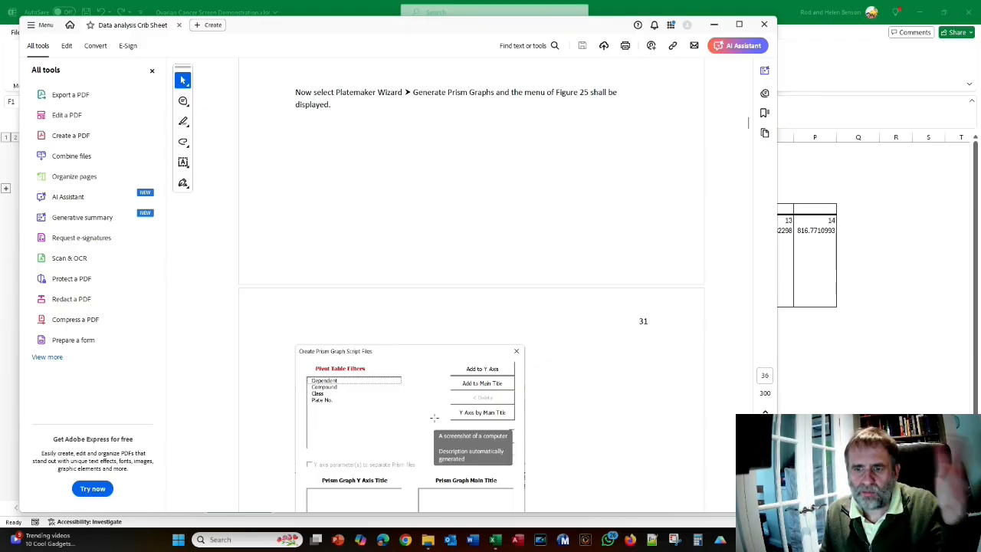
{"action": "scroll", "coordinate": [434, 418], "scroll_direction": "down", "scroll_amount": 20}
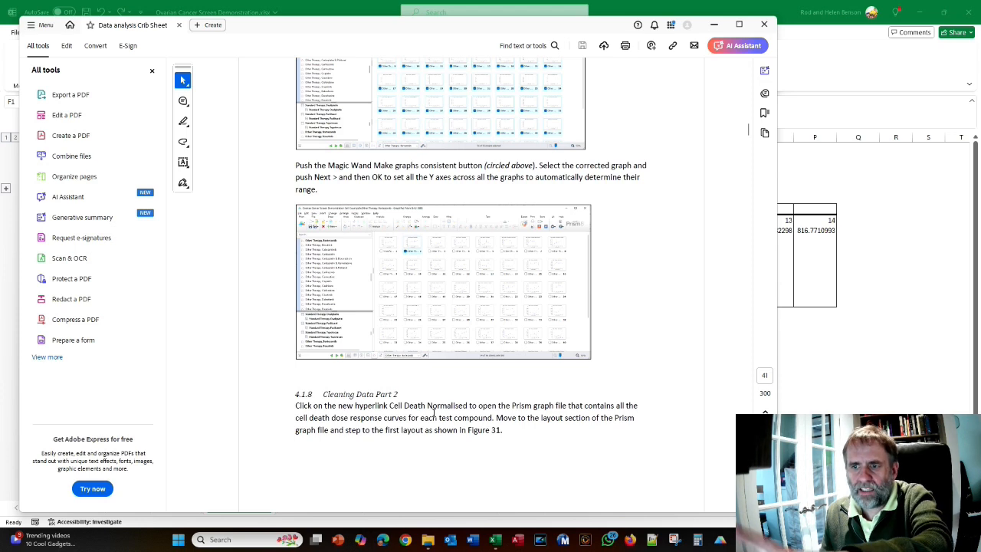
{"action": "scroll", "coordinate": [434, 418], "scroll_direction": "down", "scroll_amount": 3}
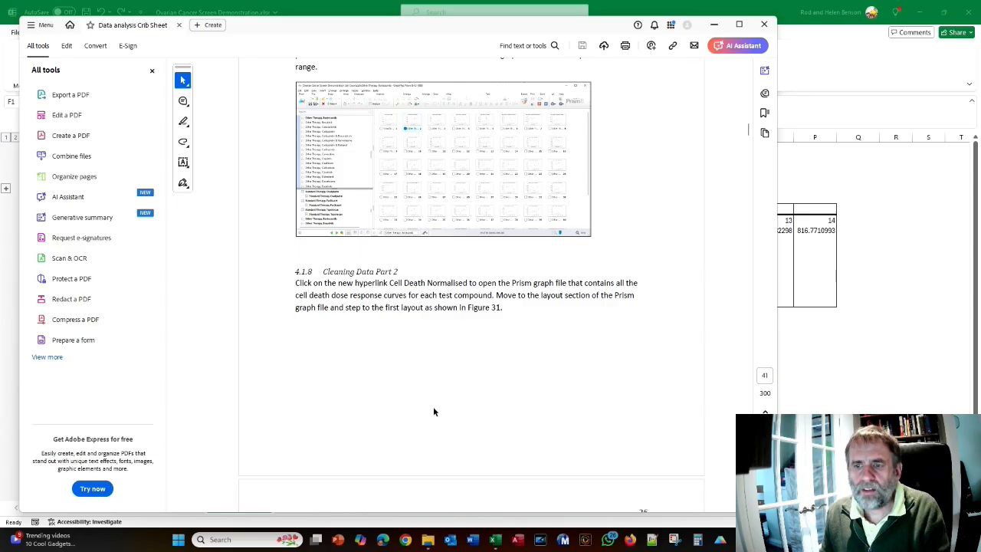
{"action": "scroll", "coordinate": [433, 410], "scroll_direction": "down", "scroll_amount": 5}
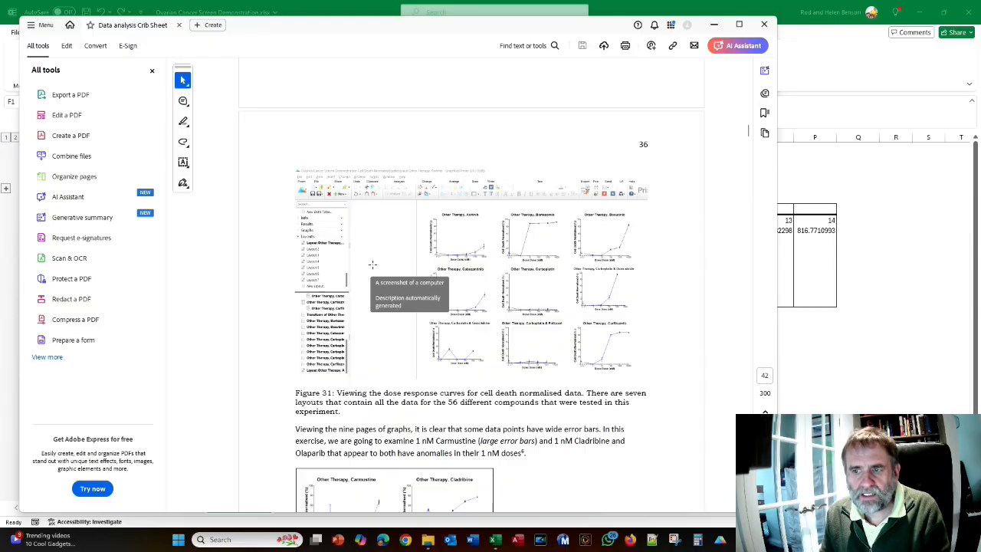
{"action": "scroll", "coordinate": [368, 307], "scroll_direction": "down", "scroll_amount": 4}
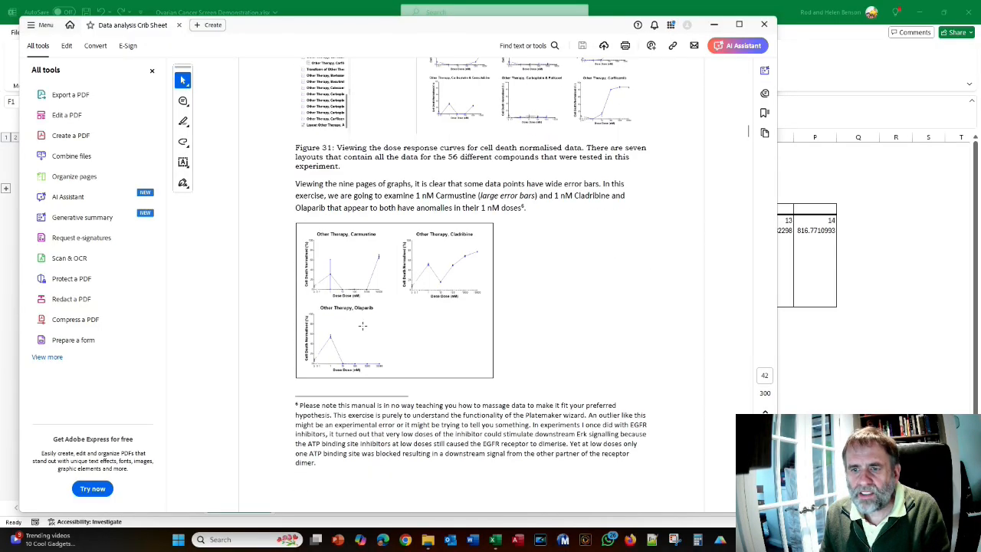
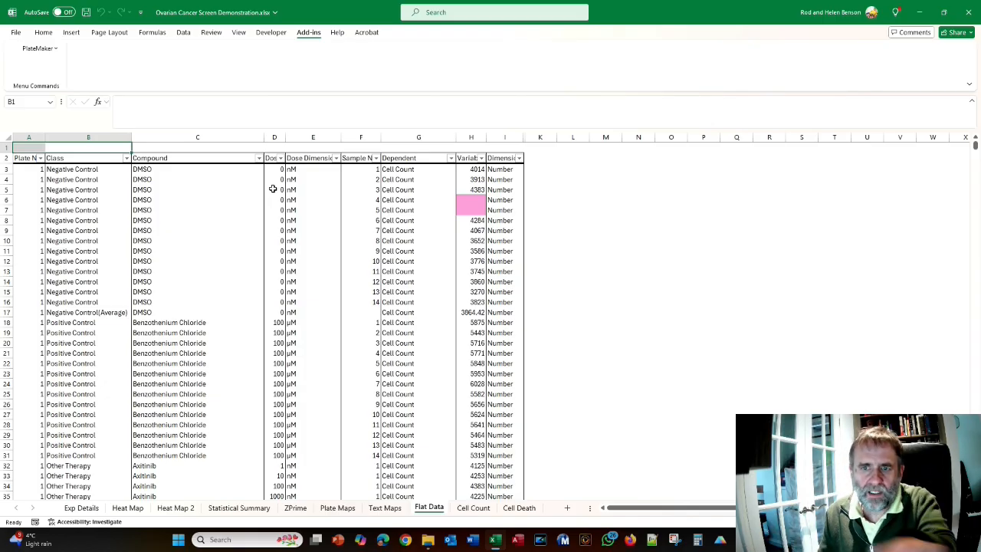
- Filter the Compound column of the Flat Data sheet to show only DMSO
{"action": "left_click", "coordinate": [259, 158]}
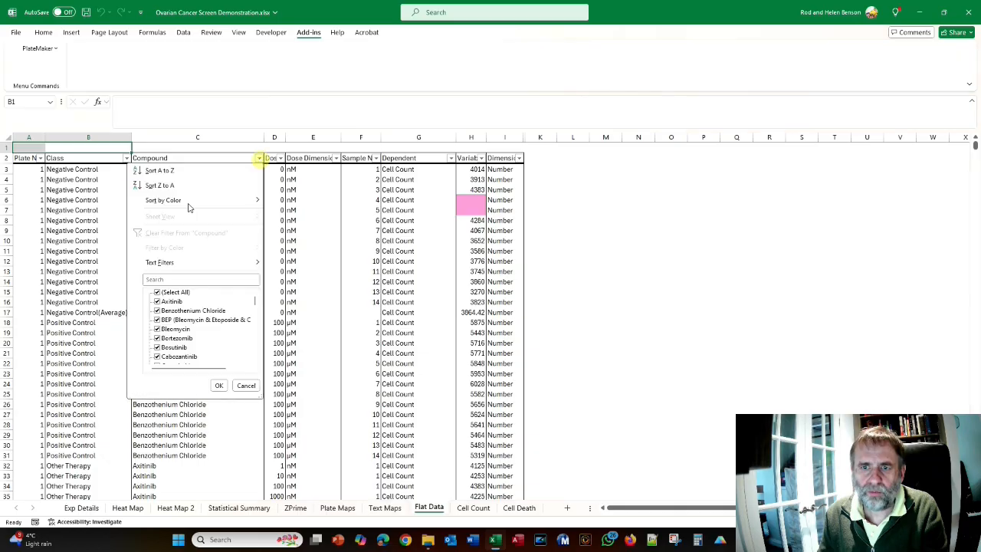
{"action": "left_click", "coordinate": [160, 292]}
{"action": "left_click_drag", "start_coordinate": [255, 302], "coordinate": [254, 319]}
{"action": "left_click", "coordinate": [157, 319]}
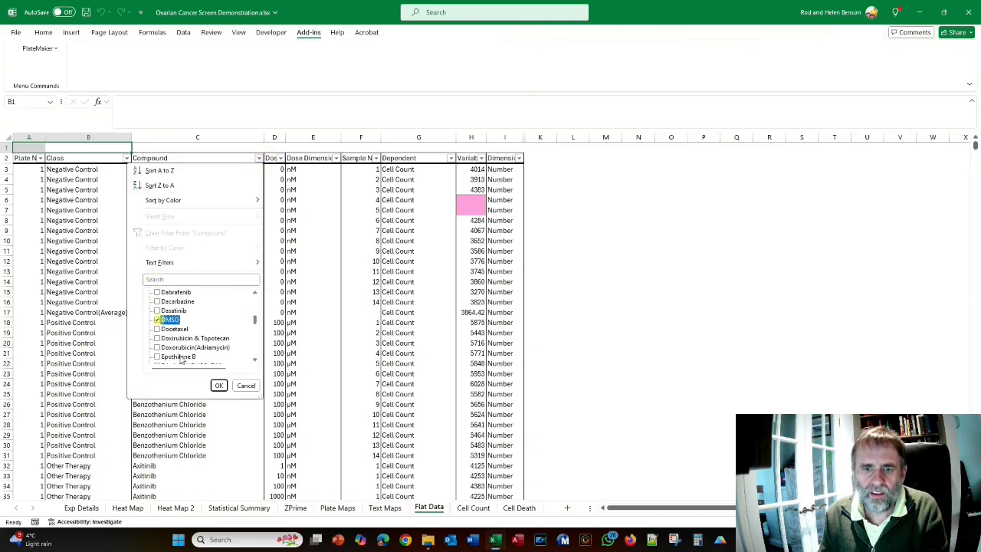
{"action": "left_click", "coordinate": [218, 384]}
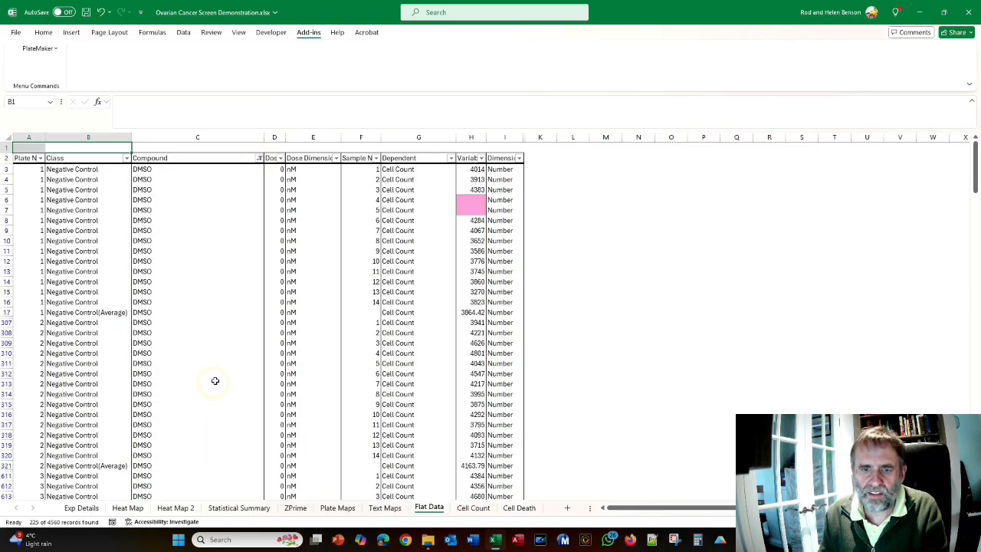
- Reset the Compound filter on the Flat Data sheet to include all compounds
{"action": "left_click", "coordinate": [260, 158]}
{"action": "left_click", "coordinate": [157, 292]}
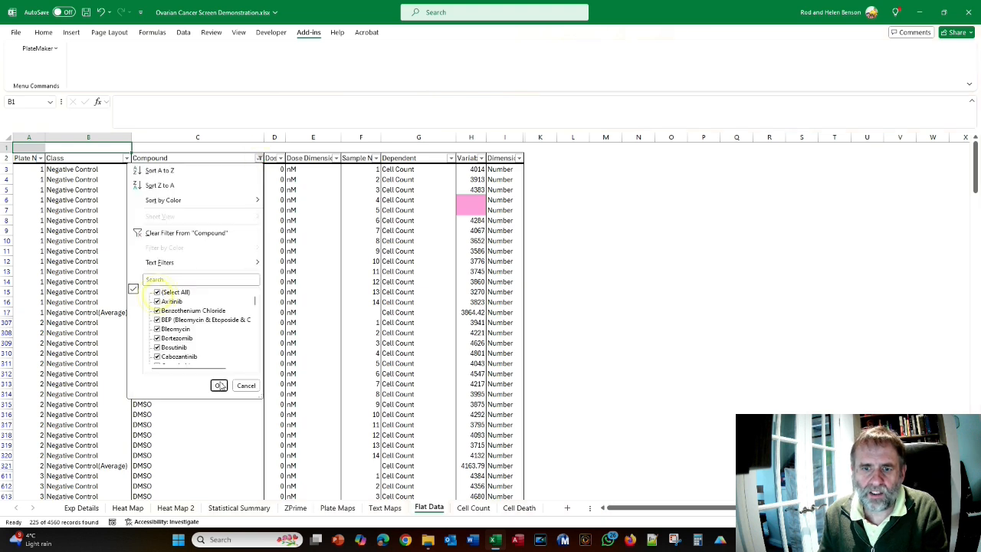
{"action": "left_click", "coordinate": [220, 385]}
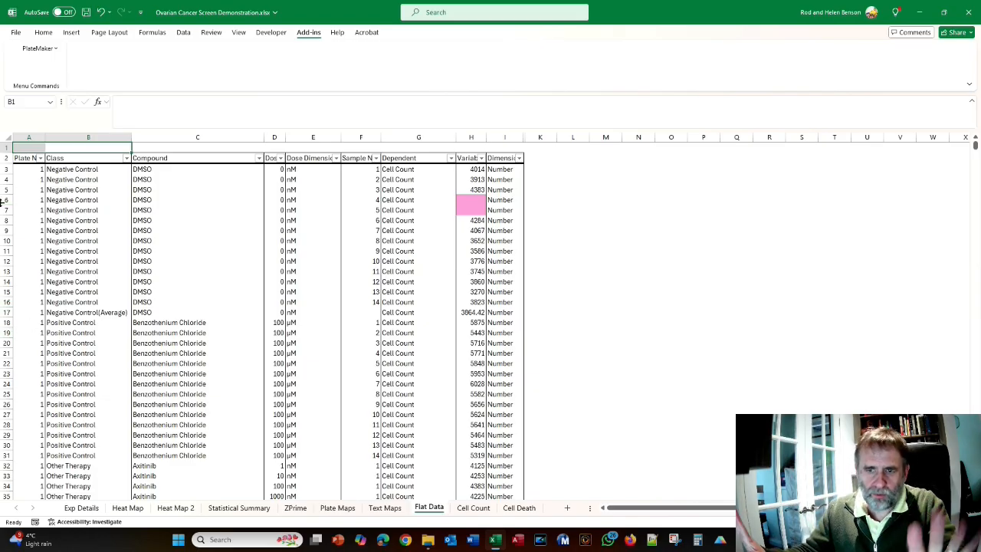
- Check the crib sheet's filter instructions, and filter the Flat Data Compound column to show only Cladribine and Olaparib
{"action": "key", "text": "alt+Tab"}
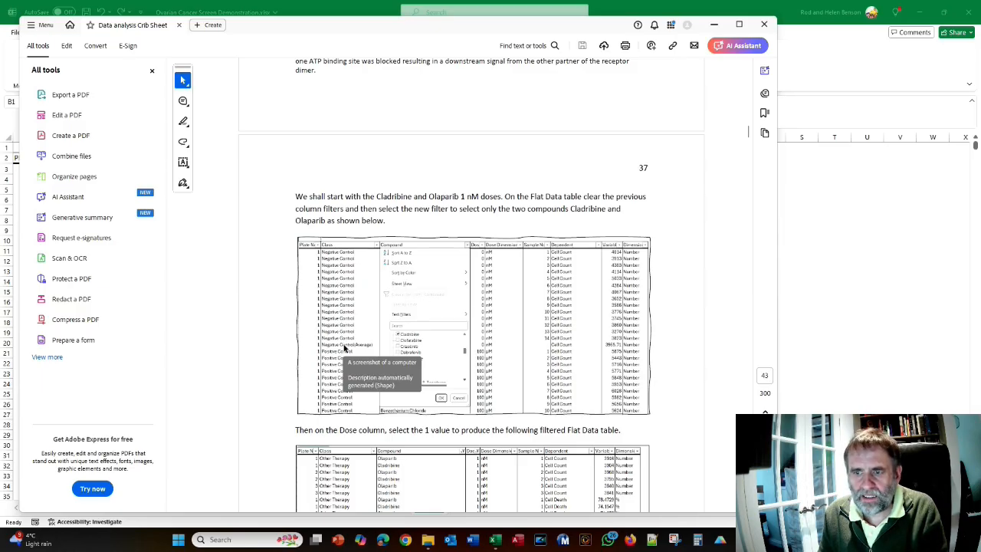
{"action": "key", "text": "alt+Tab"}
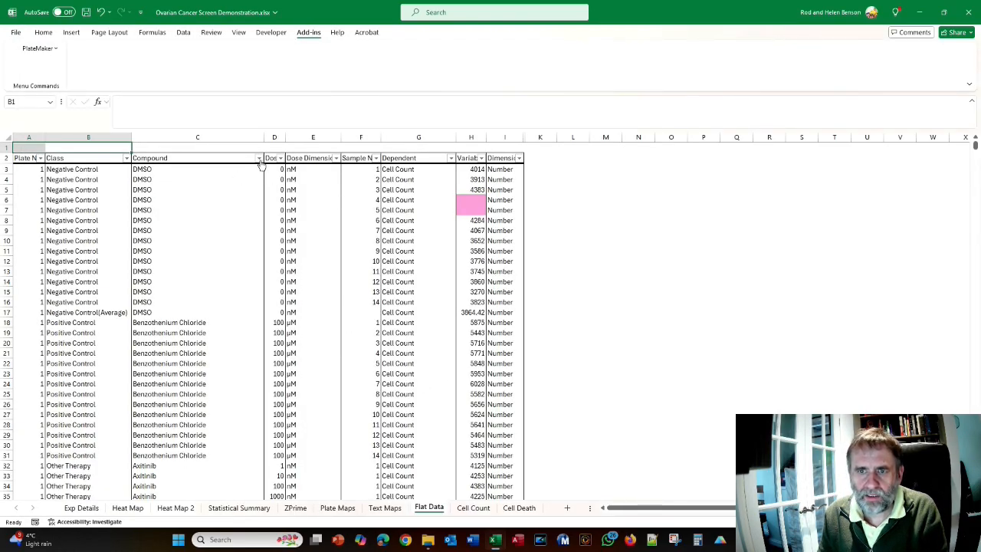
{"action": "left_click", "coordinate": [259, 159]}
{"action": "left_click", "coordinate": [157, 292]}
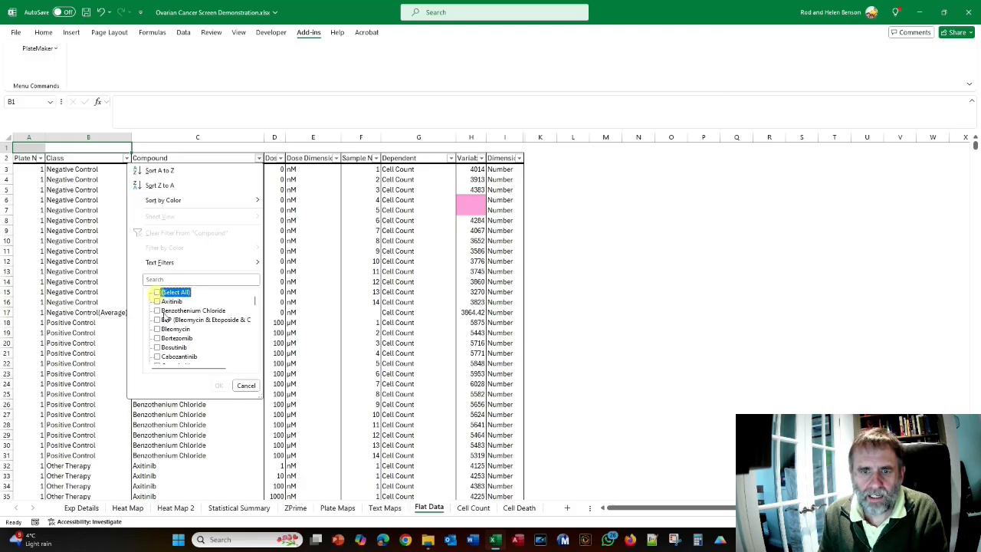
{"action": "scroll", "coordinate": [173, 312], "scroll_direction": "down", "scroll_amount": 3}
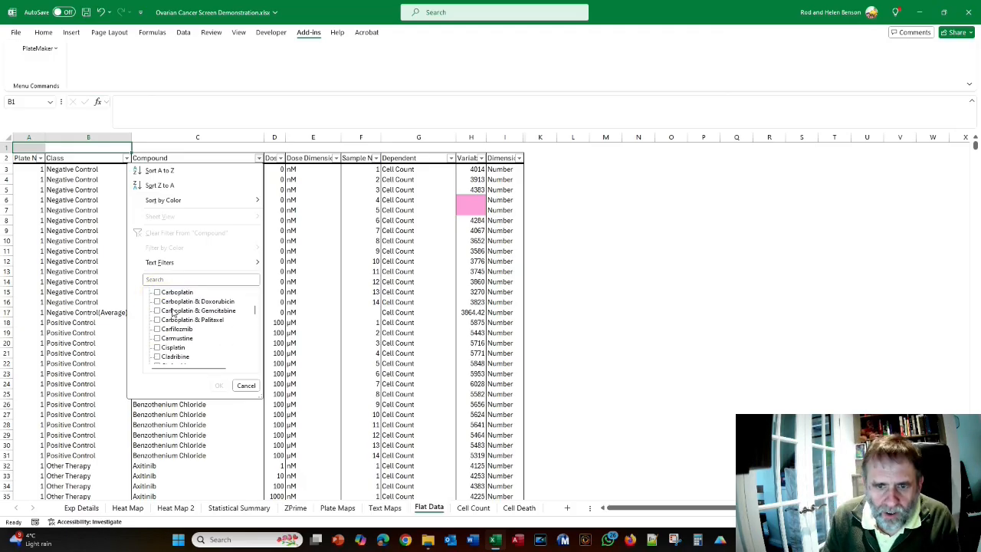
{"action": "scroll", "coordinate": [187, 334], "scroll_direction": "down", "scroll_amount": 1}
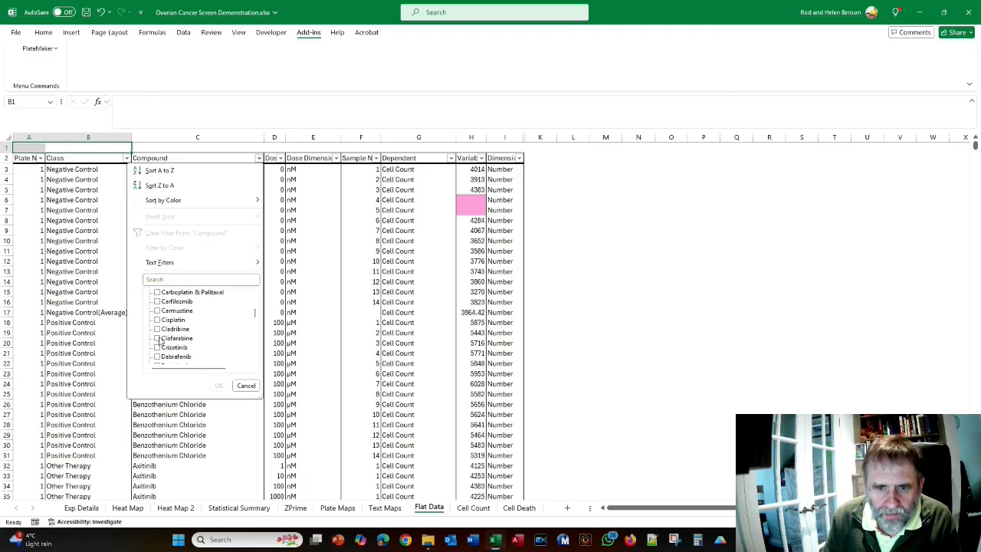
{"action": "left_click", "coordinate": [158, 329]}
{"action": "scroll", "coordinate": [170, 331], "scroll_direction": "down", "scroll_amount": 5}
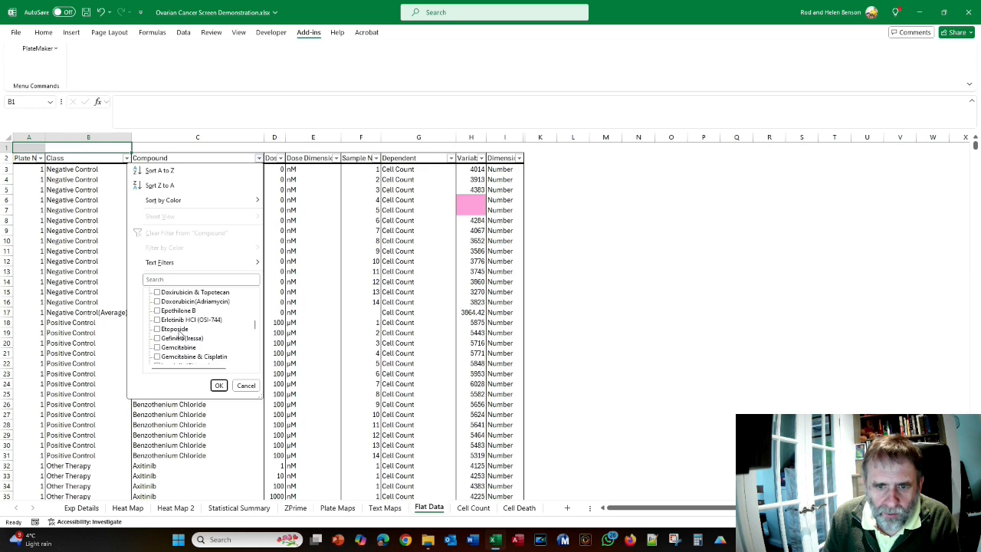
{"action": "scroll", "coordinate": [179, 333], "scroll_direction": "down", "scroll_amount": 2}
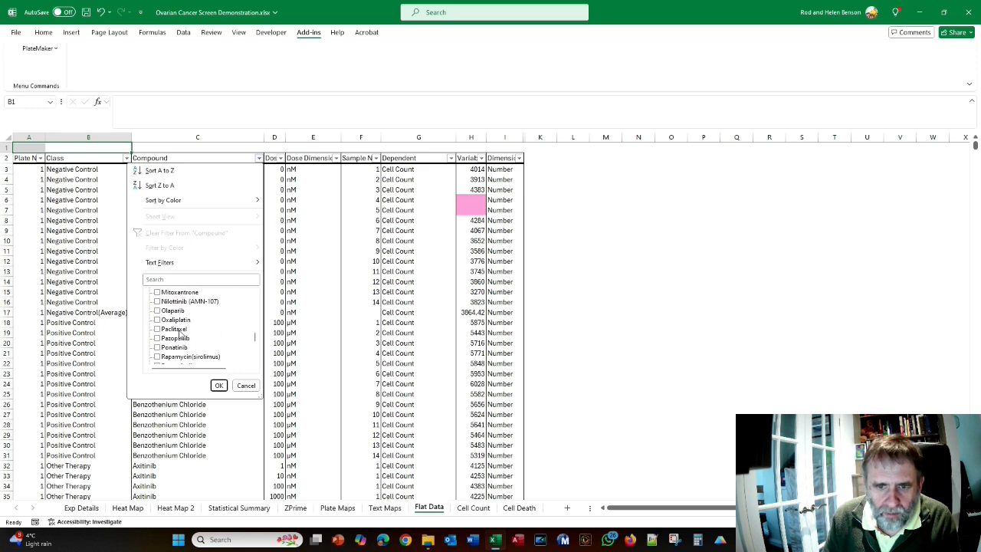
{"action": "left_click", "coordinate": [158, 312]}
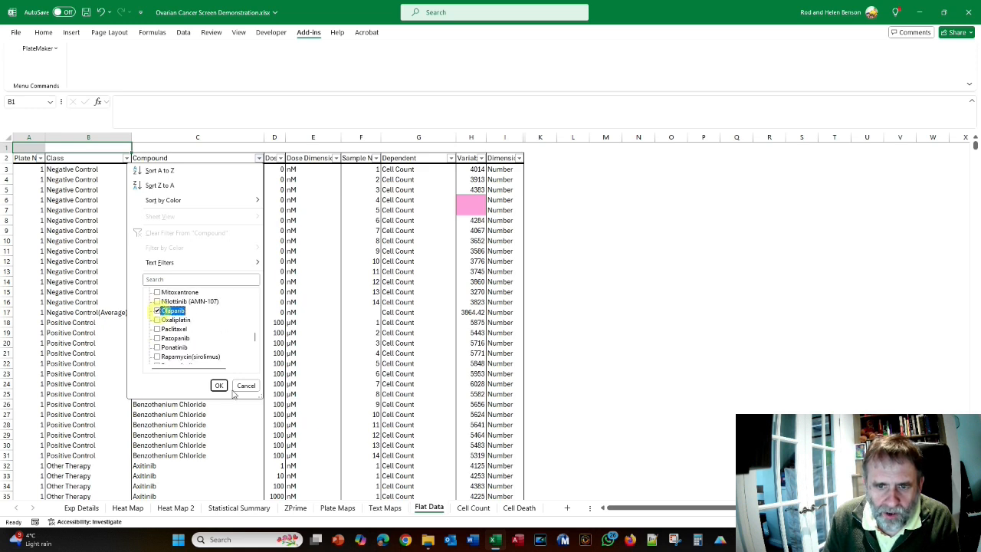
{"action": "left_click", "coordinate": [219, 386]}
{"action": "scroll", "coordinate": [231, 324], "scroll_direction": "down", "scroll_amount": 1}
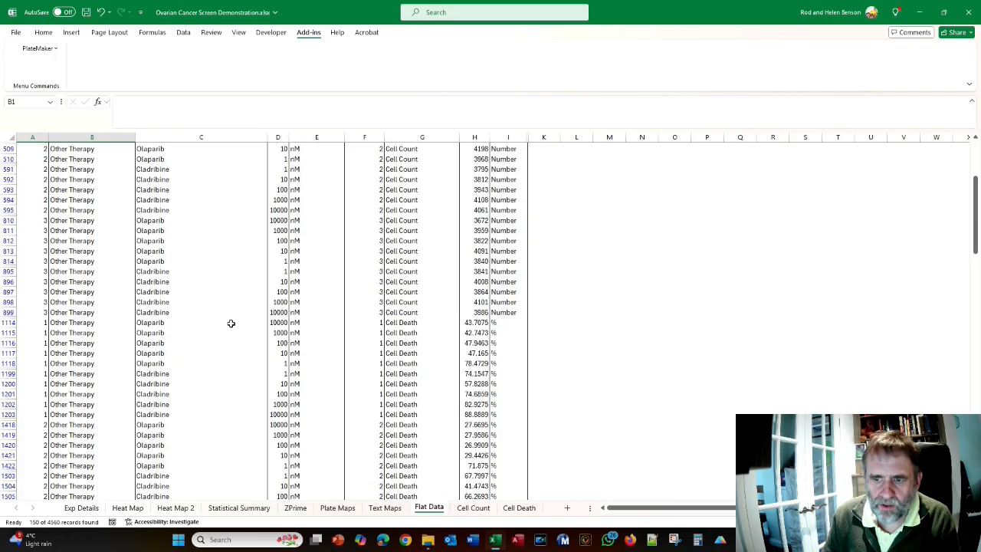
{"action": "scroll", "coordinate": [230, 323], "scroll_direction": "up", "scroll_amount": 1}
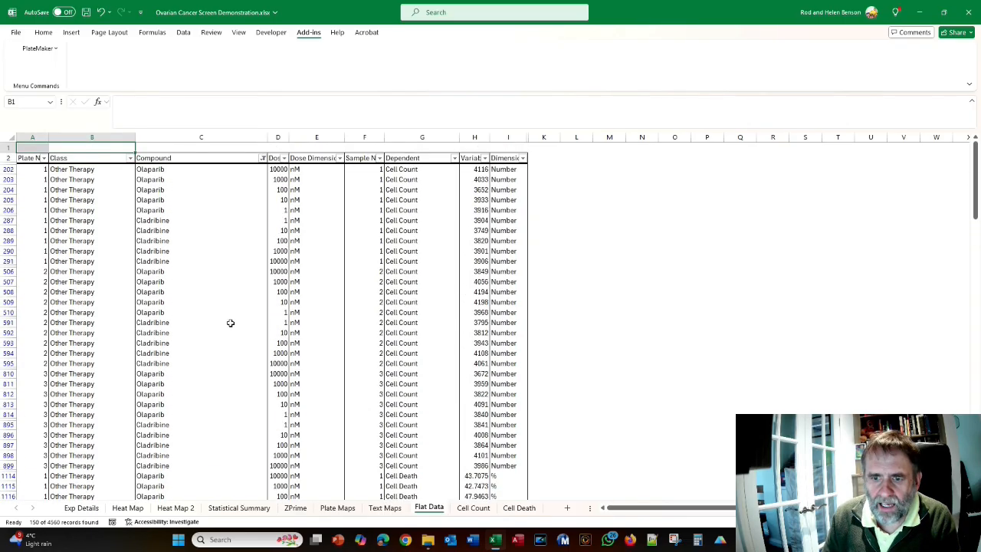
- Filter the Dose column of the Flat Data table to show only the value 1
{"action": "left_click", "coordinate": [283, 158]}
{"action": "left_click", "coordinate": [183, 292]}
{"action": "left_click", "coordinate": [183, 301]}
{"action": "left_click", "coordinate": [244, 385]}
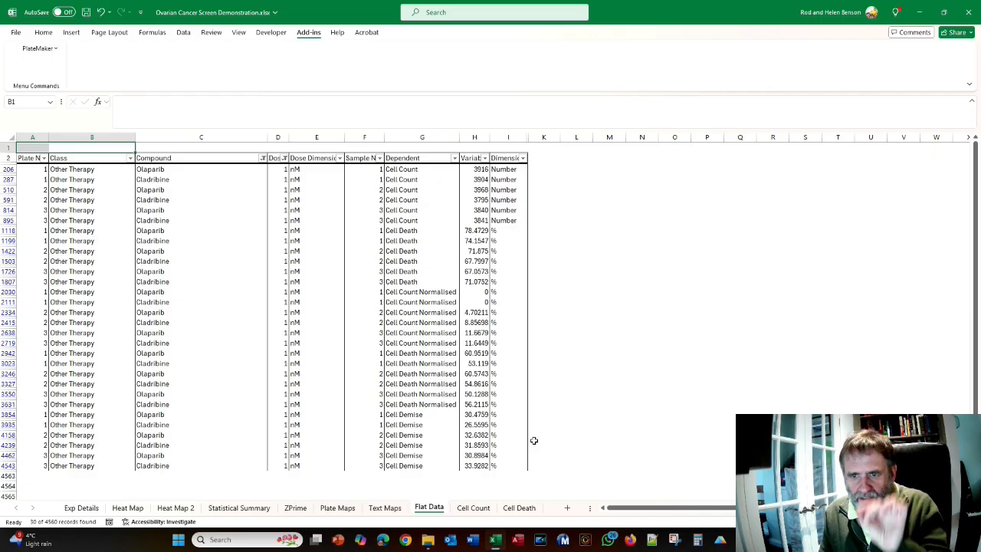
- Start PlateMaker's Clean Data for the Cell Death page with data value equal to * and filter info "Olaparib and Cladribine 1 nM"
{"action": "left_click", "coordinate": [28, 49]}
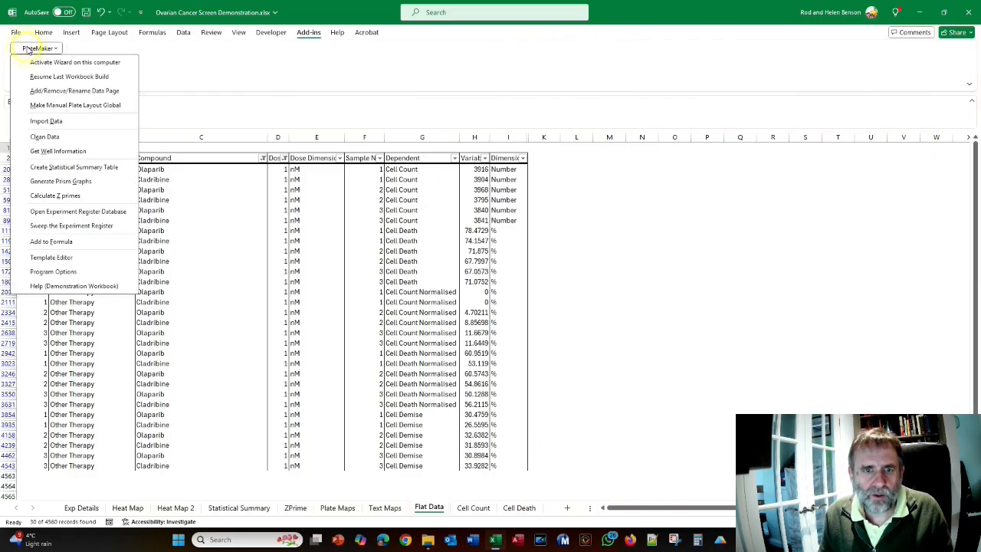
{"action": "left_click", "coordinate": [60, 137]}
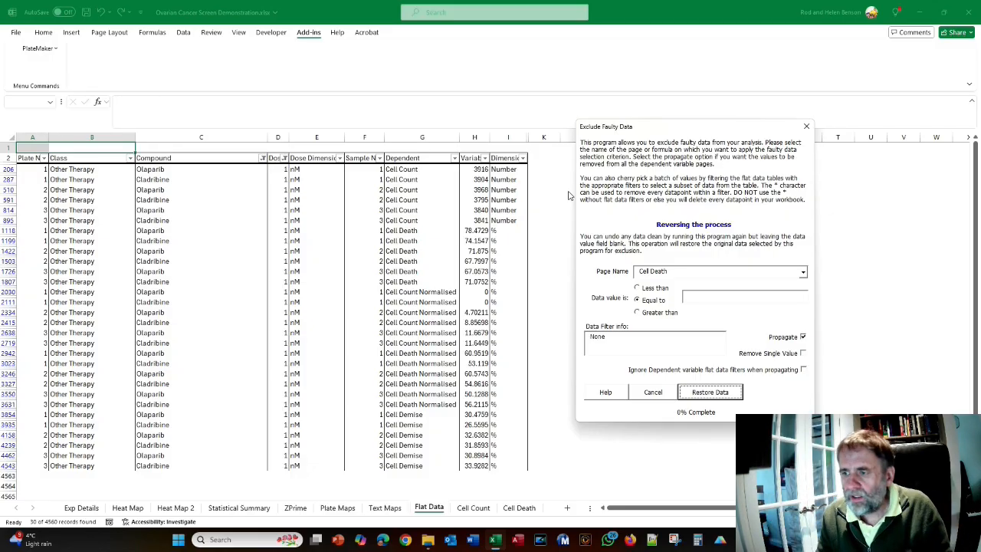
{"action": "left_click", "coordinate": [696, 297]}
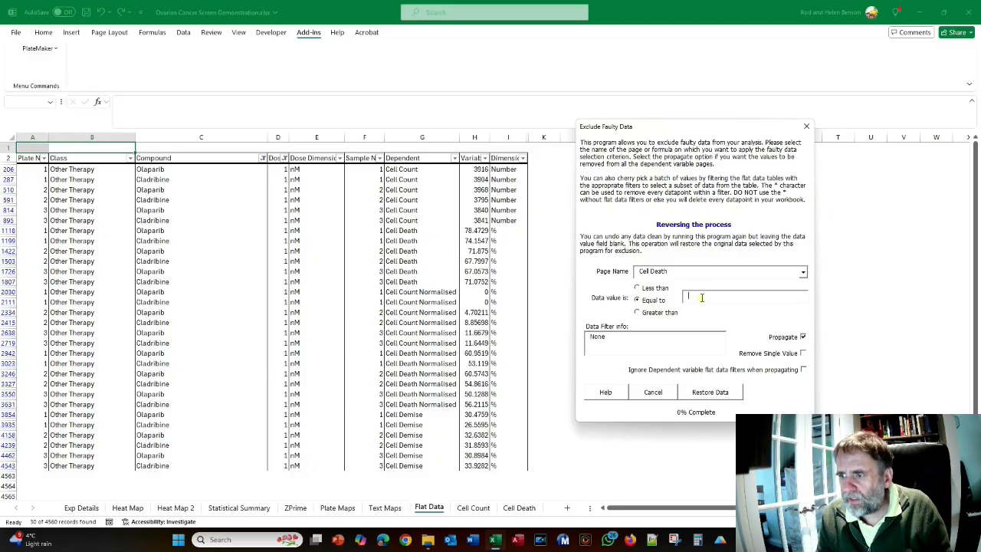
{"action": "type", "text": "*"}
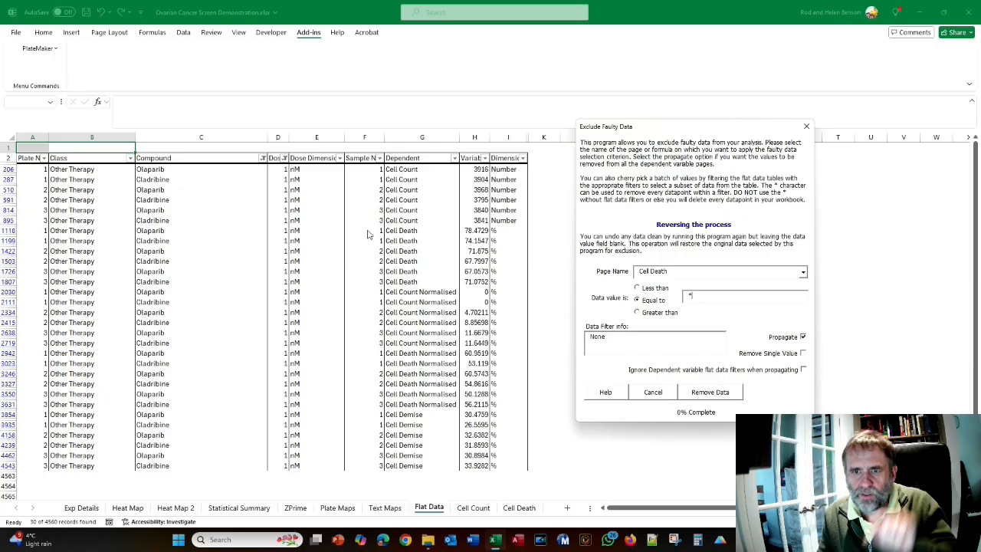
{"action": "left_click", "coordinate": [600, 337]}
{"action": "type", "text": "O"}
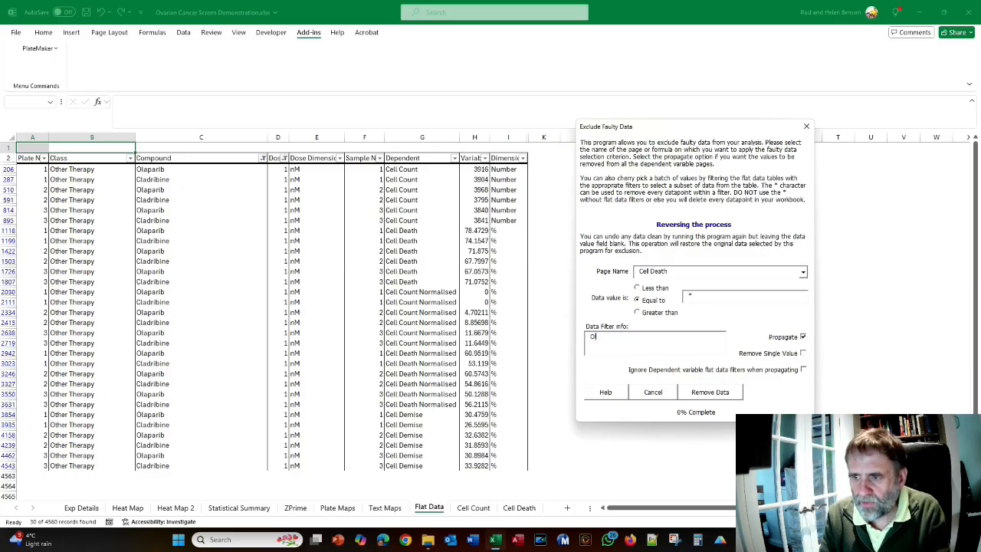
{"action": "type", "text": "laparib and Cladribine"}
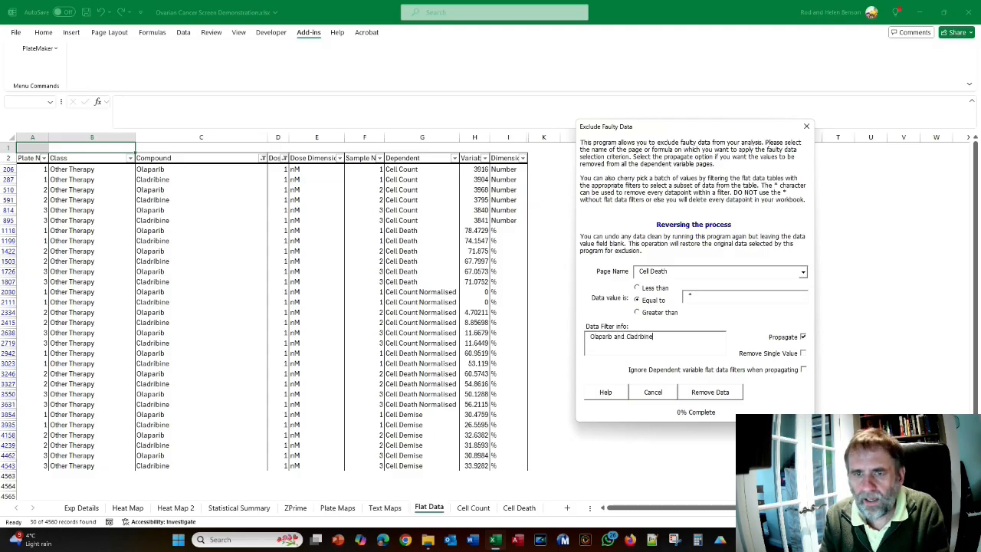
{"action": "type", "text": " 1 nM"}
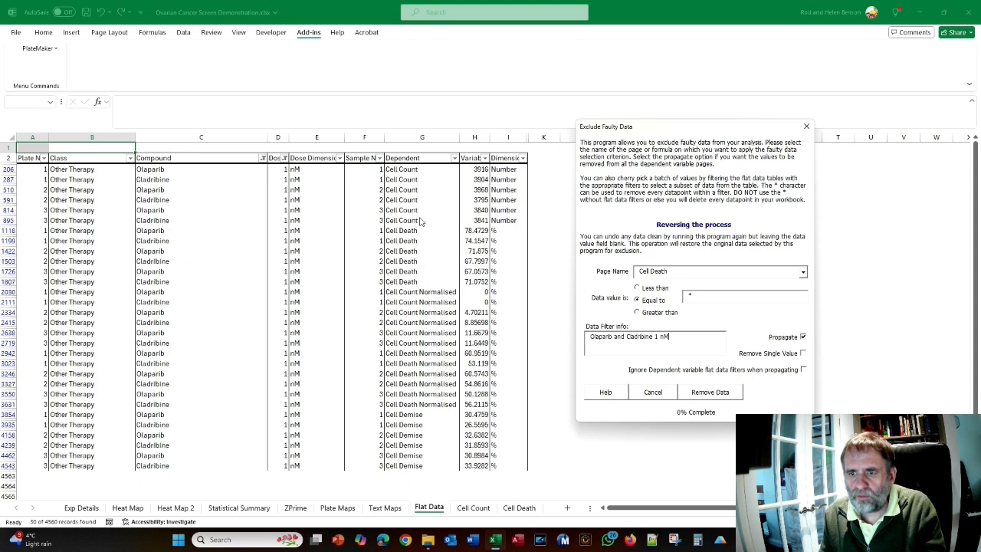
- Disable propagation and remove the filtered Cell Death values, accepting the warning about the * search string
{"action": "left_click", "coordinate": [803, 337]}
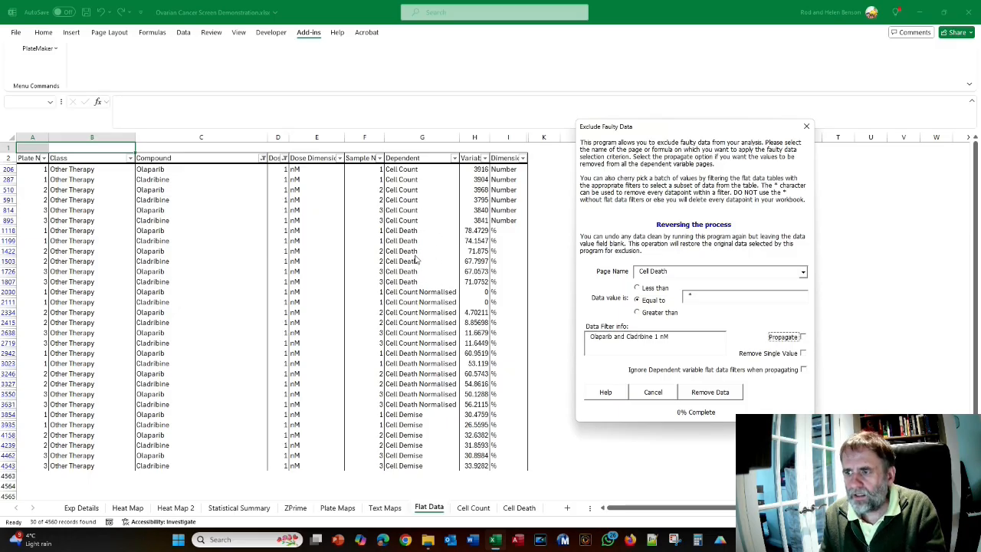
{"action": "left_click", "coordinate": [724, 394]}
{"action": "left_click_drag", "start_coordinate": [480, 227], "coordinate": [513, 338]}
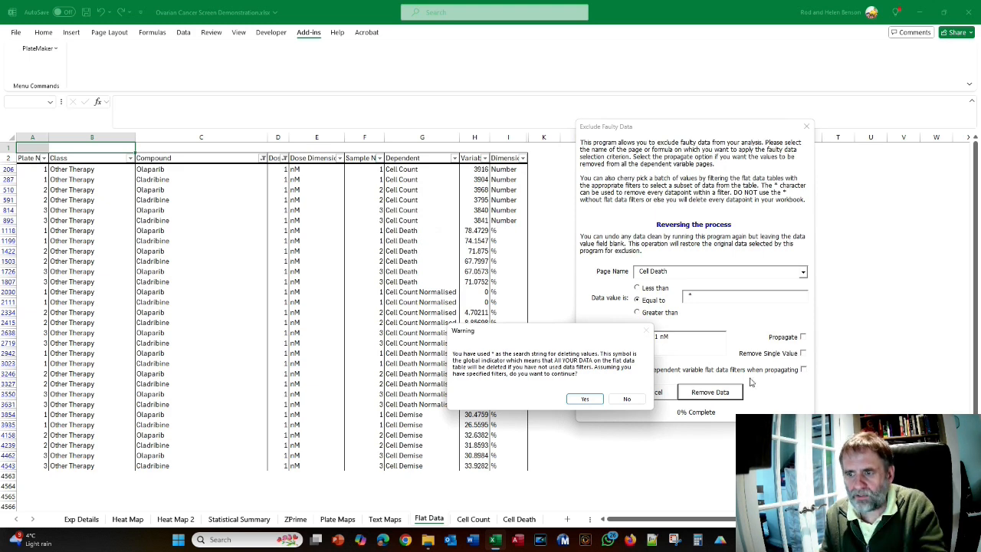
{"action": "left_click", "coordinate": [584, 400]}
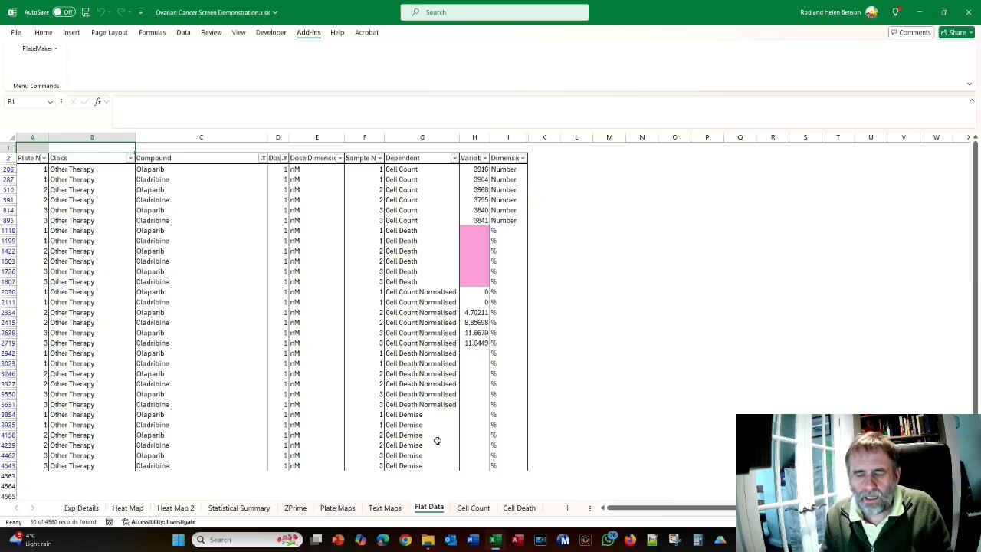
- Switch to the Data analysis Crib Sheet in Acrobat and read from the Cell Death removal section through the Carmustine instructions
{"action": "key", "text": "alt+Tab"}
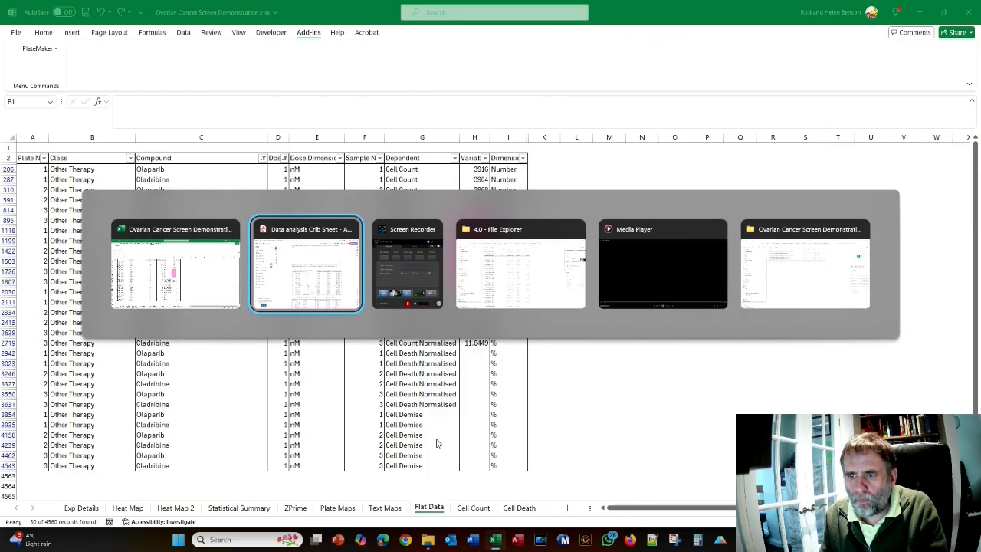
{"action": "scroll", "coordinate": [456, 396], "scroll_direction": "down", "scroll_amount": 10}
{"action": "scroll", "coordinate": [455, 396], "scroll_direction": "down", "scroll_amount": 15}
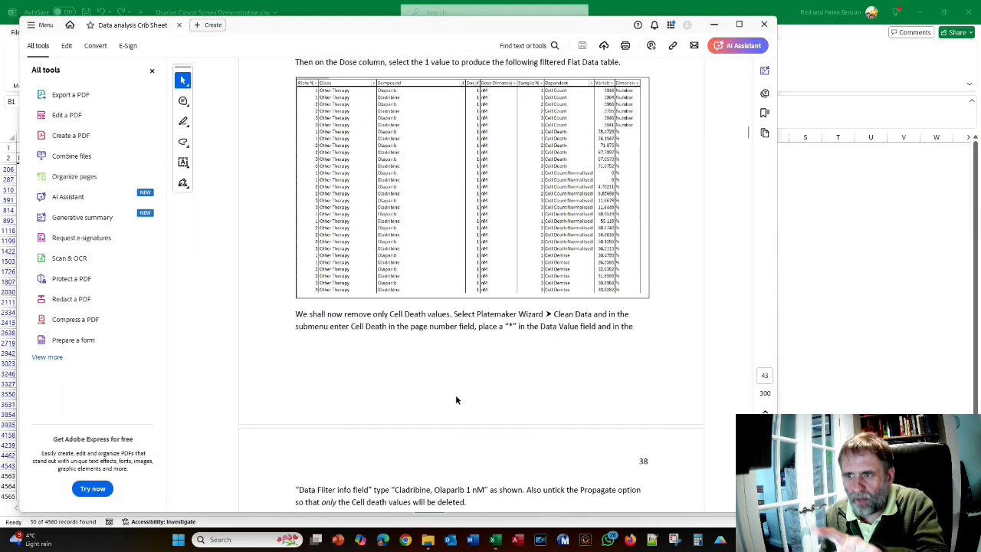
{"action": "scroll", "coordinate": [455, 396], "scroll_direction": "down", "scroll_amount": 3}
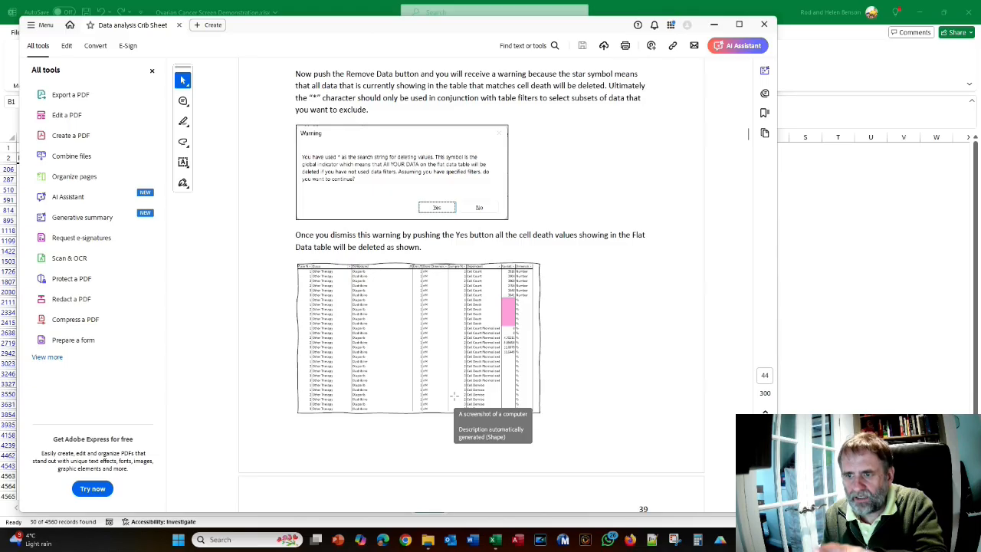
{"action": "scroll", "coordinate": [387, 275], "scroll_direction": "down", "scroll_amount": 3}
{"action": "scroll", "coordinate": [387, 274], "scroll_direction": "down", "scroll_amount": 5}
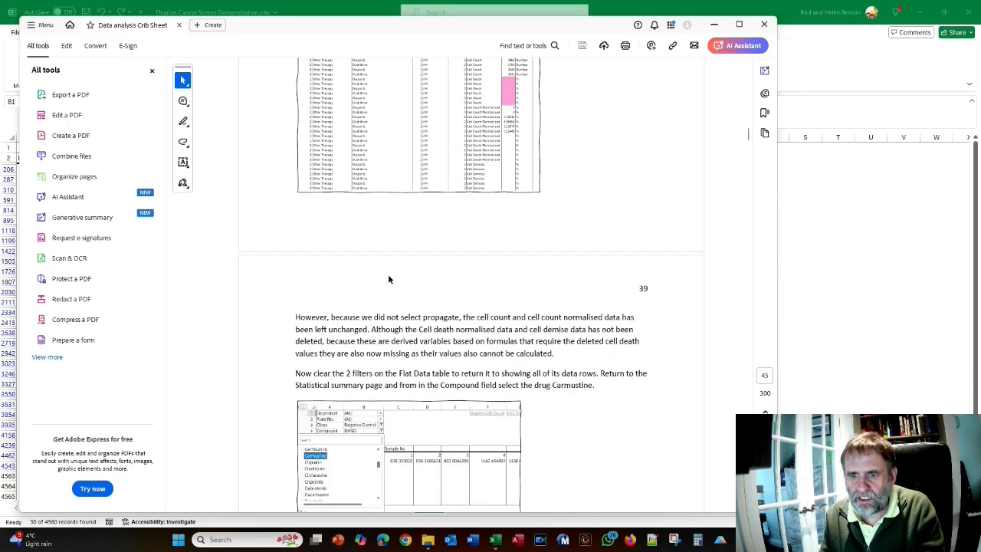
{"action": "scroll", "coordinate": [405, 260], "scroll_direction": "up", "scroll_amount": 3}
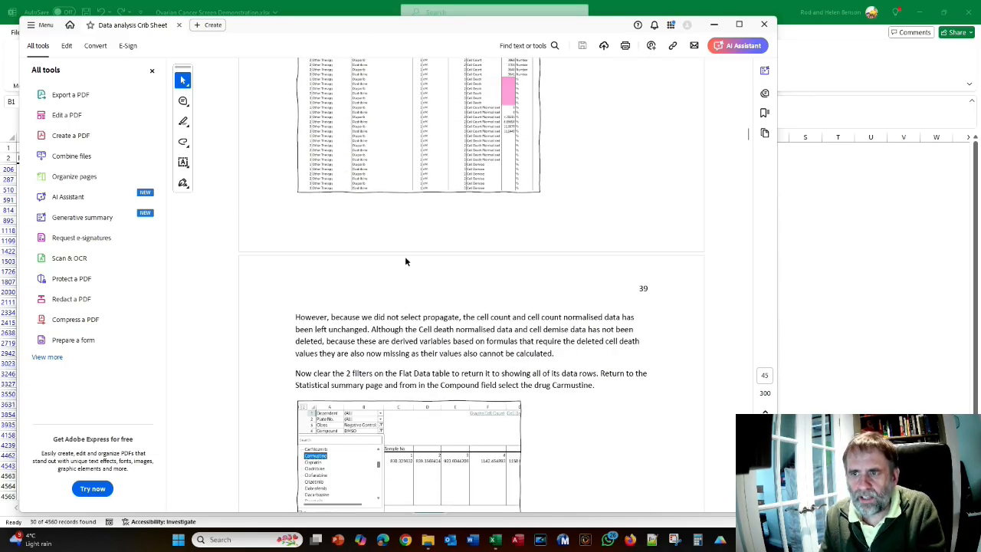
{"action": "scroll", "coordinate": [405, 266], "scroll_direction": "down", "scroll_amount": 2}
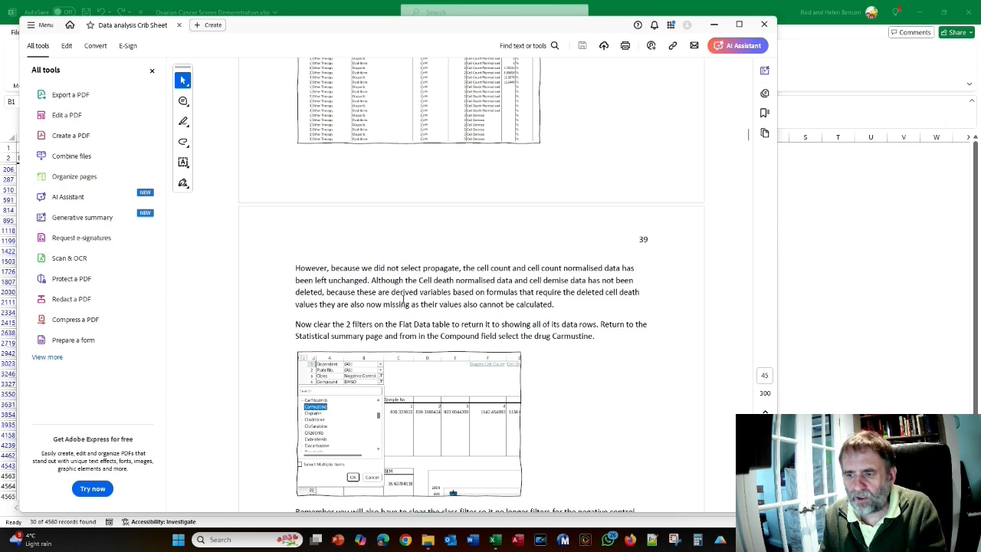
- Return to the Excel workbook and reset the Compound and Dose filters on the Flat Data sheet to include all values
{"action": "key", "text": "alt+Tab"}
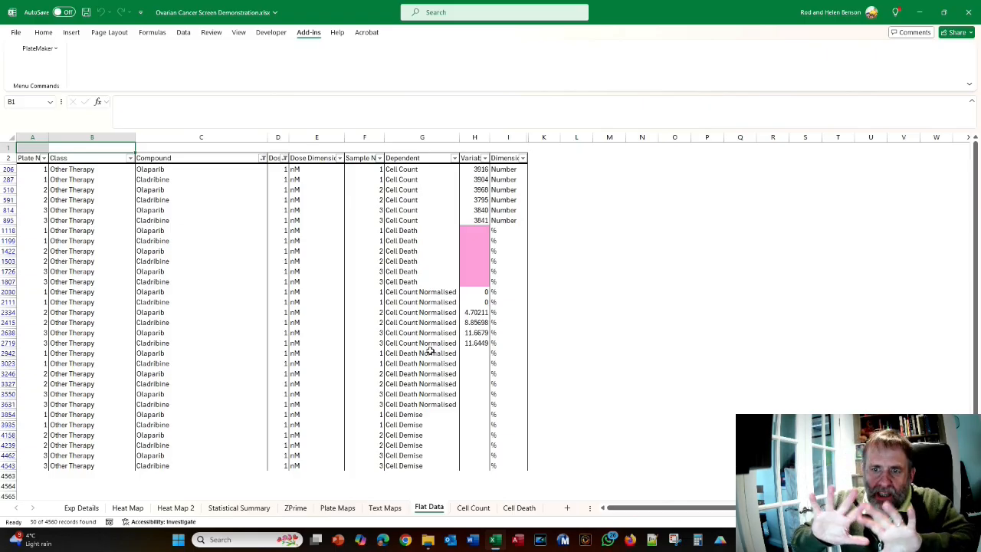
{"action": "left_click", "coordinate": [263, 159]}
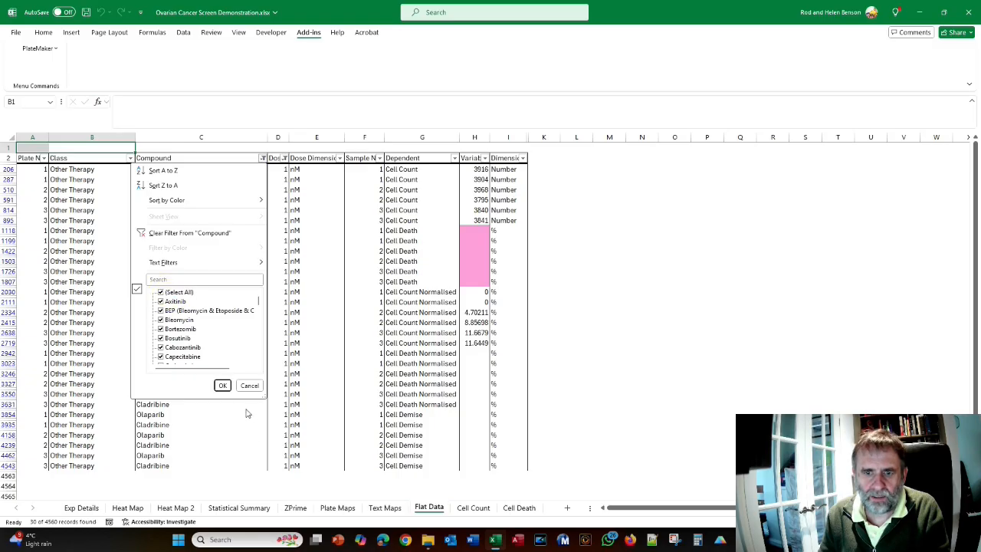
{"action": "left_click", "coordinate": [222, 386]}
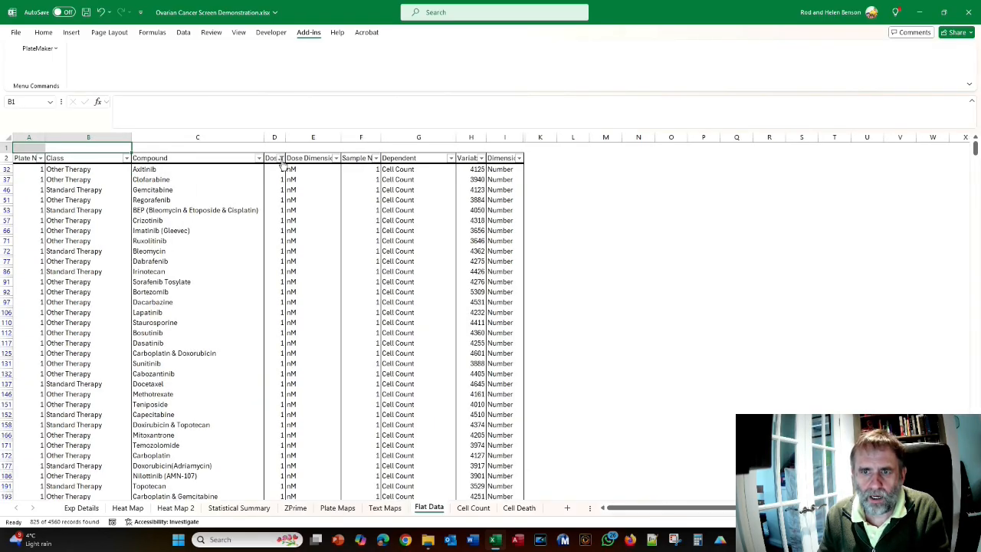
{"action": "left_click", "coordinate": [280, 159]}
{"action": "left_click", "coordinate": [188, 292]}
{"action": "left_click", "coordinate": [240, 385]}
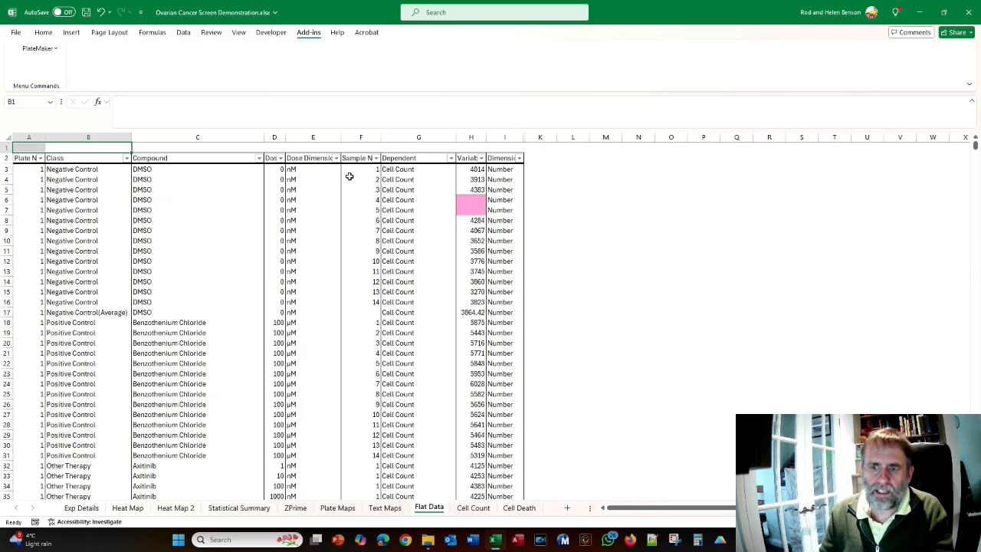
- Set the Compound filter on the Statistical Summary sheet to Carmustine
{"action": "left_click", "coordinate": [243, 508]}
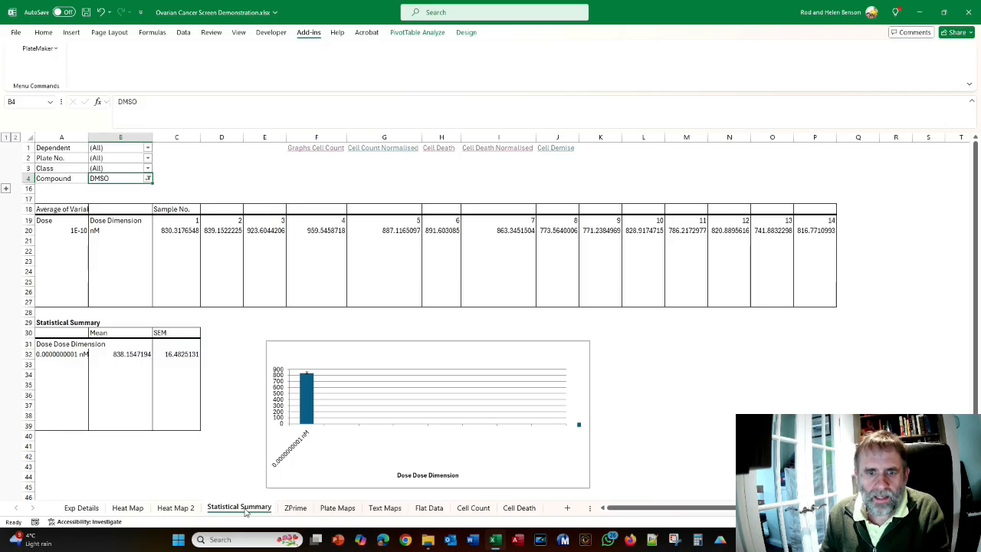
{"action": "left_click", "coordinate": [148, 177]}
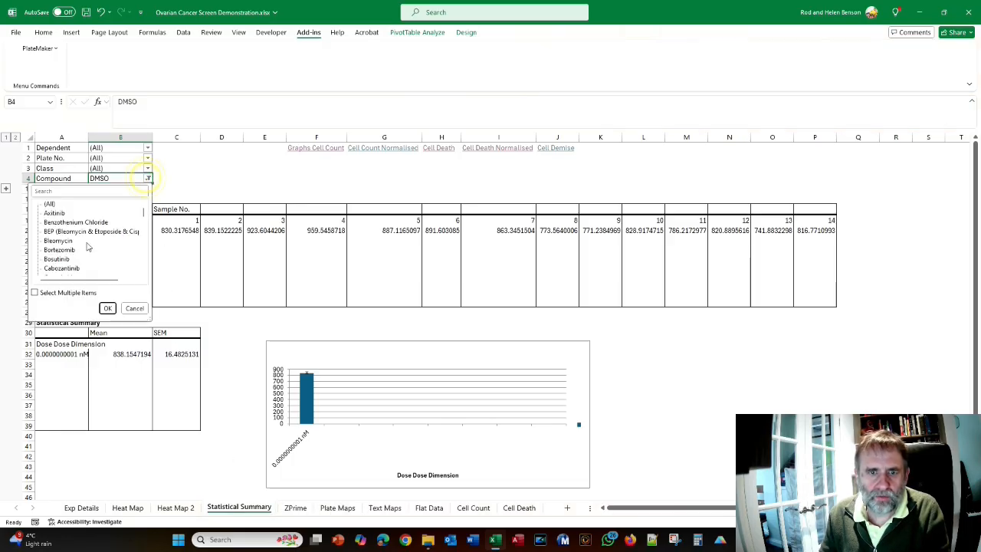
{"action": "scroll", "coordinate": [88, 246], "scroll_direction": "down", "scroll_amount": 2}
{"action": "scroll", "coordinate": [88, 246], "scroll_direction": "down", "scroll_amount": 1}
{"action": "left_click", "coordinate": [62, 254]}
{"action": "left_click", "coordinate": [106, 307]}
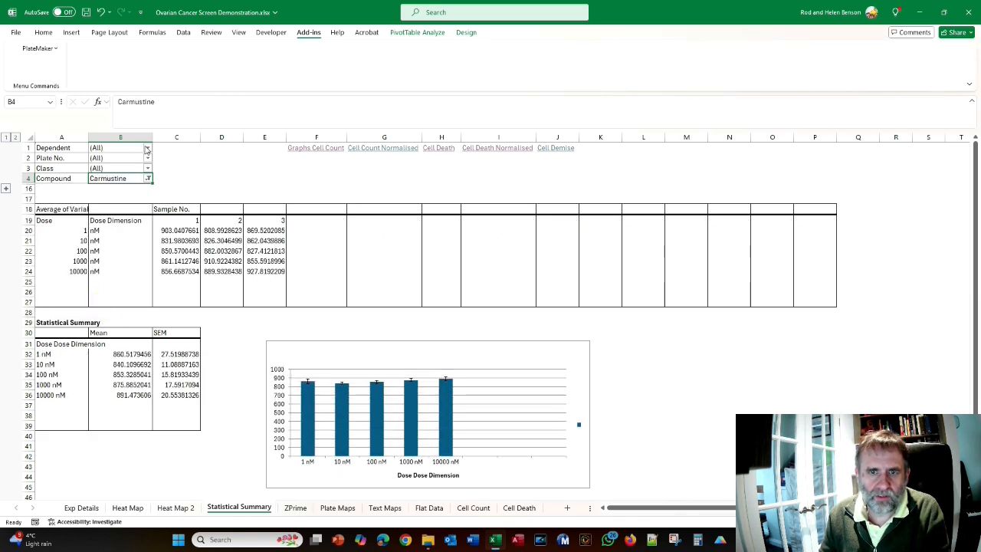
- Set the Dependent filter on the Statistical Summary sheet to Cell Death and select the sample 1 value at 1 nM
{"action": "left_click", "coordinate": [147, 148]}
{"action": "left_click", "coordinate": [62, 200]}
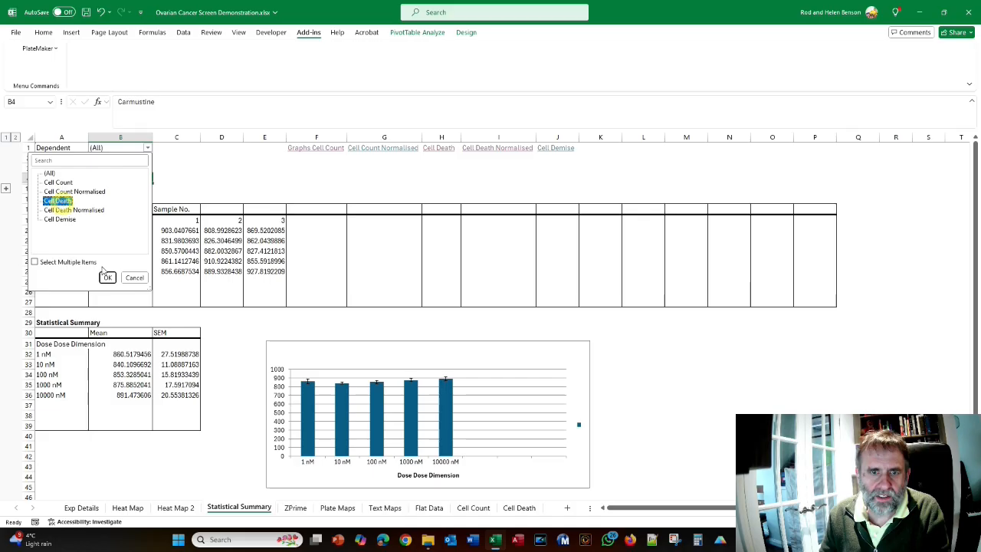
{"action": "left_click", "coordinate": [107, 278]}
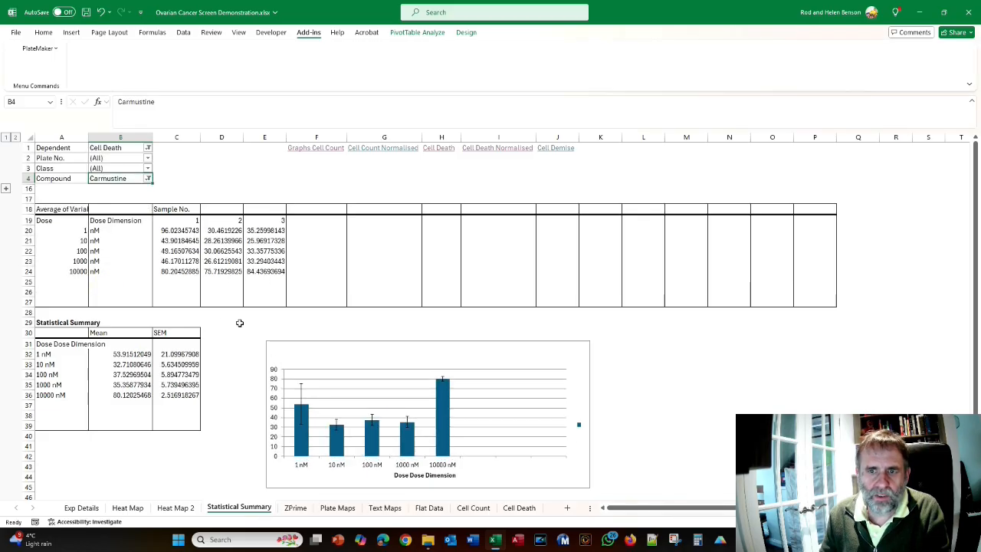
{"action": "left_click", "coordinate": [176, 229]}
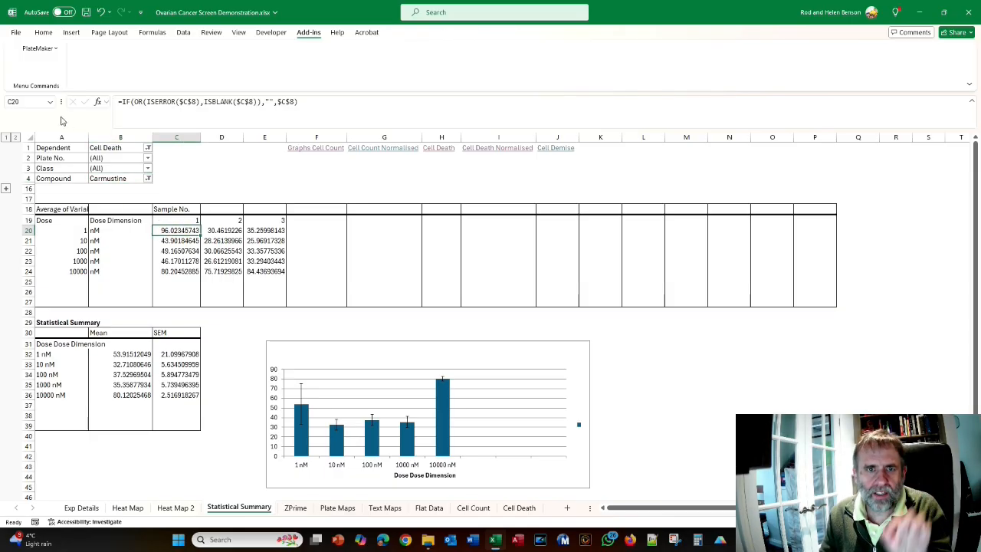
{"action": "left_click", "coordinate": [39, 49]}
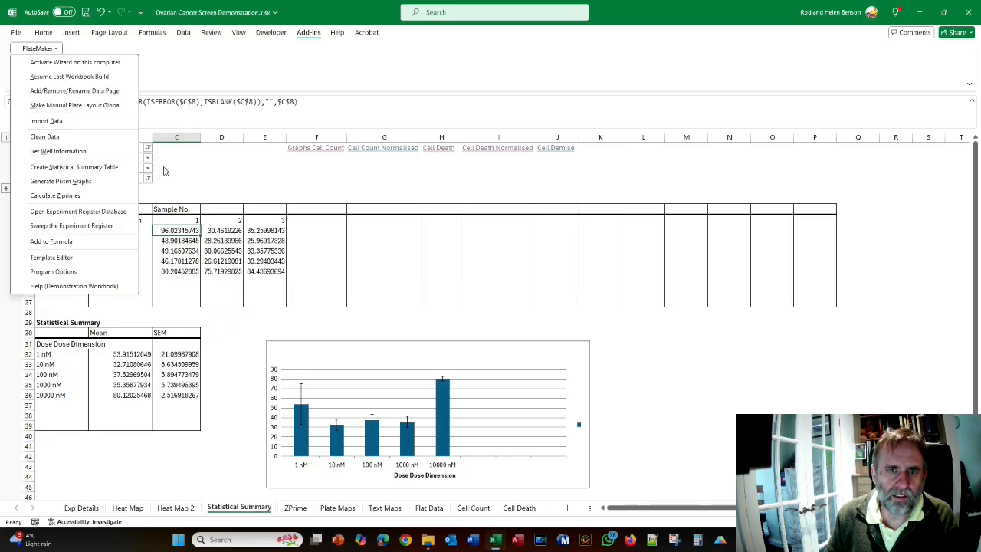
{"action": "left_click", "coordinate": [245, 177]}
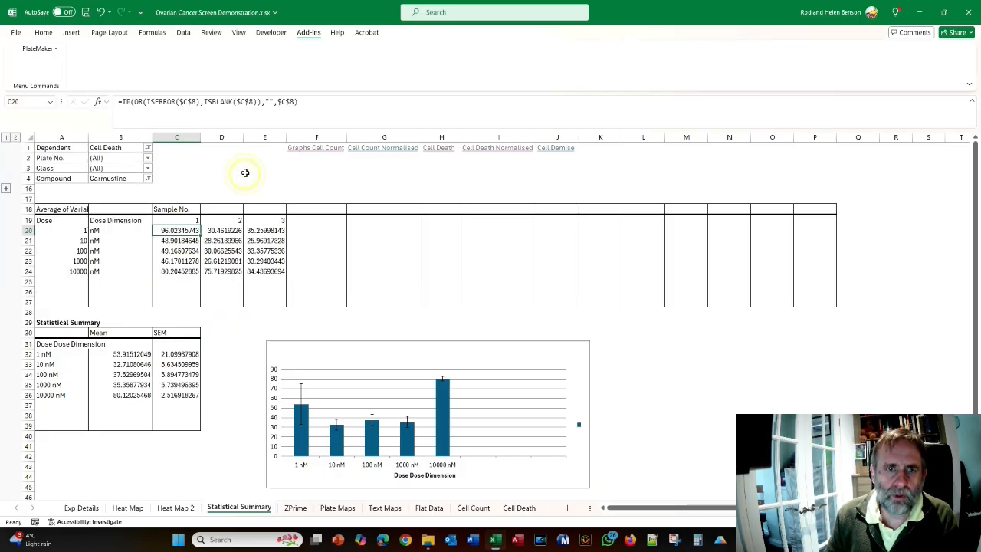
{"action": "left_click", "coordinate": [34, 47]}
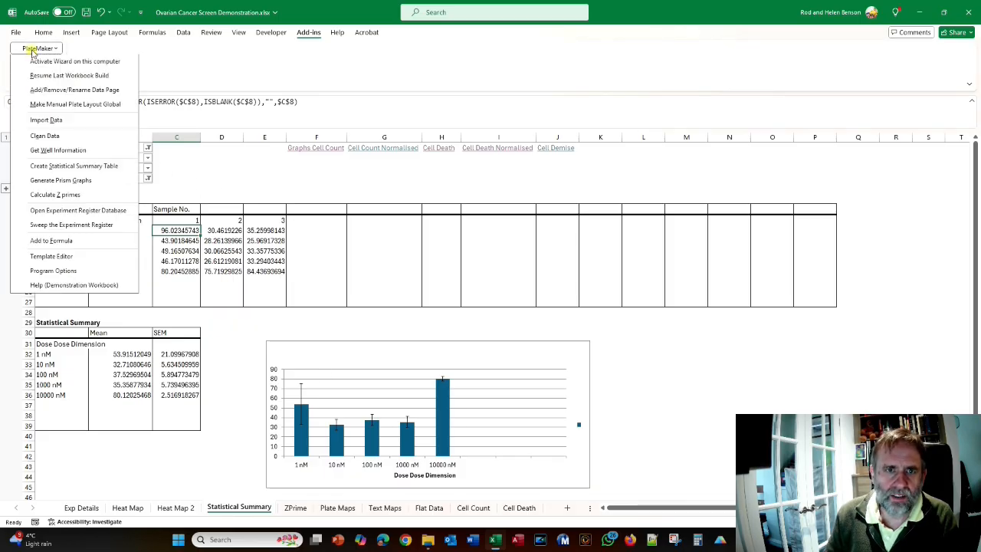
{"action": "left_click", "coordinate": [35, 49]}
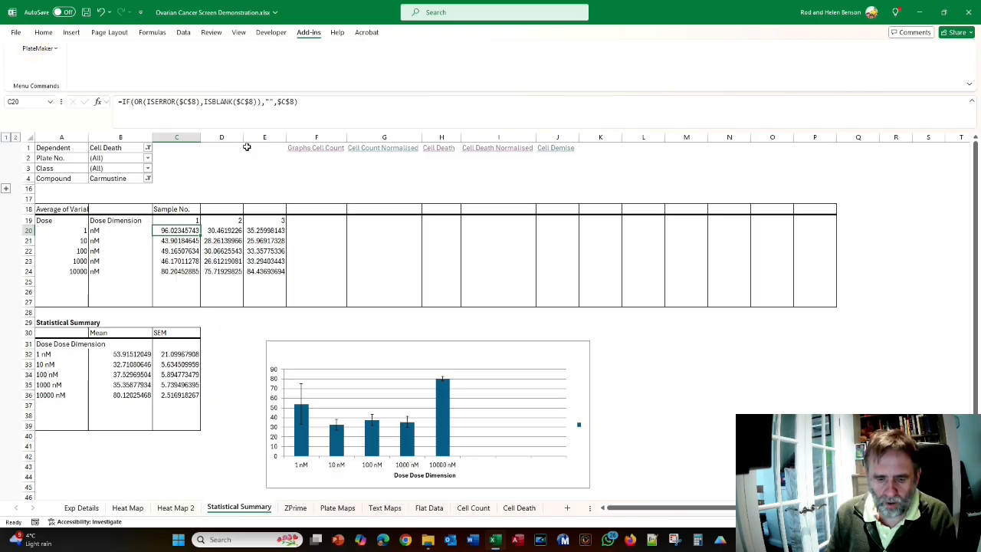
- Launch PlateMaker's Clean Data tool for the selected sample 1 value
{"action": "key", "text": "alt"}
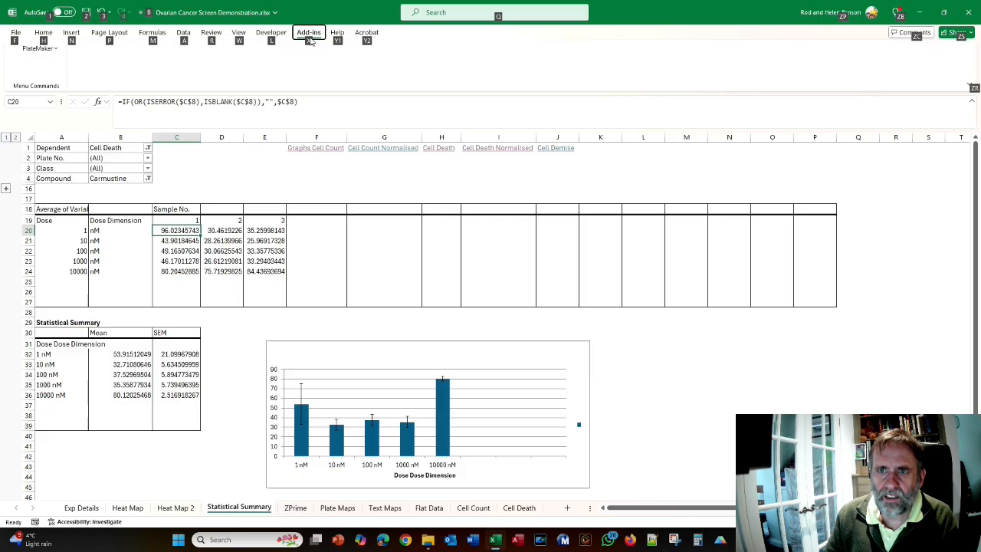
{"action": "key", "text": "x"}
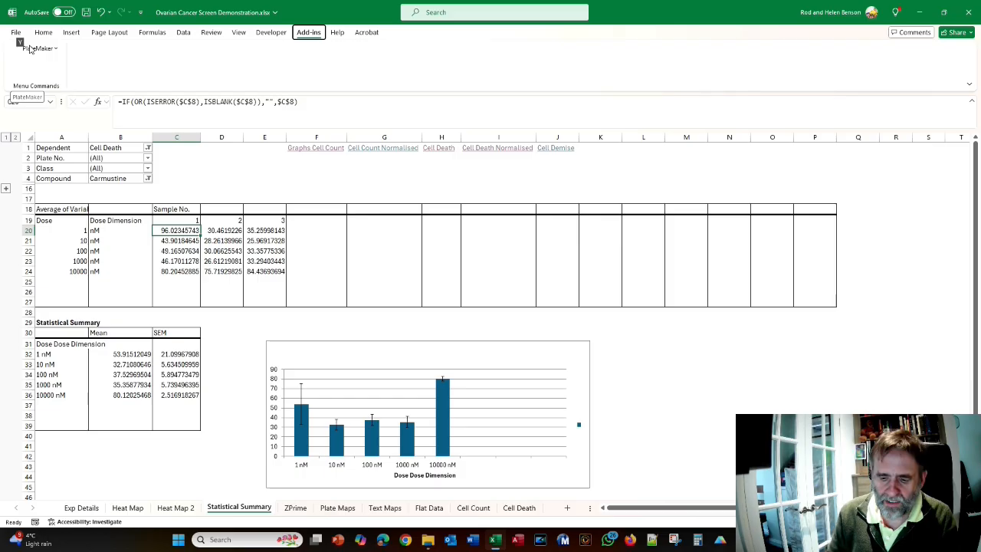
{"action": "key", "text": "y"}
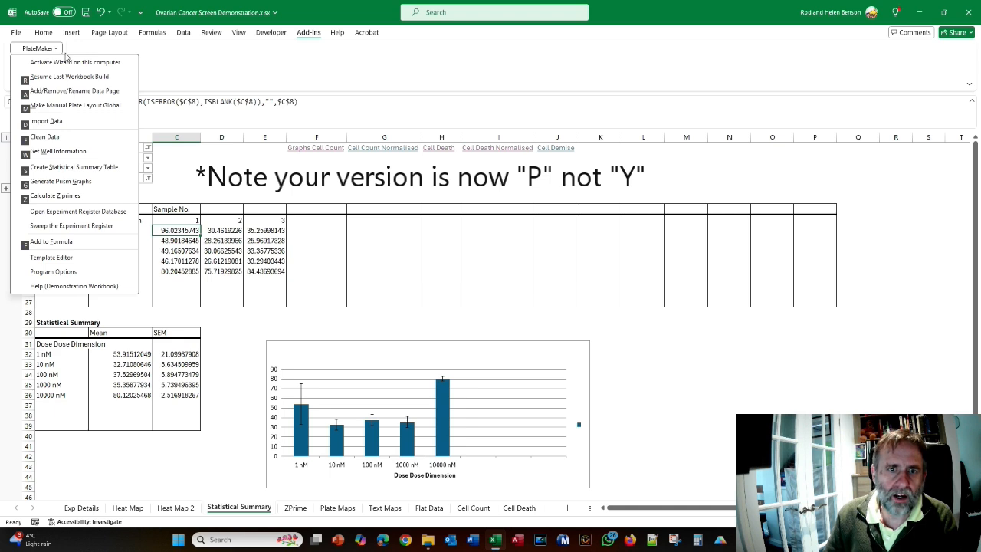
{"action": "key", "text": "e"}
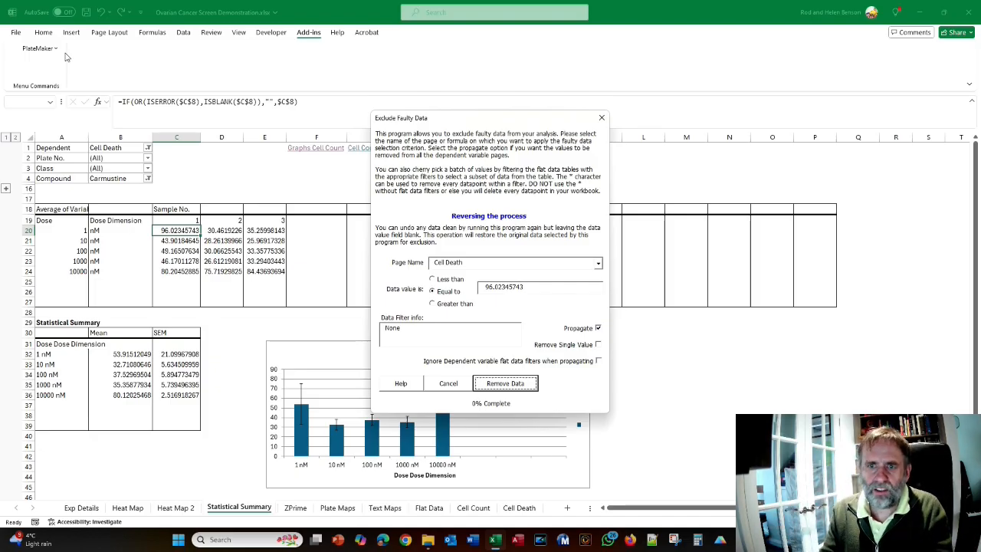
- Switch to the Data analysis Crib Sheet in Acrobat and read the Carmustine outlier removal instructions
{"action": "key", "text": "alt+Tab"}
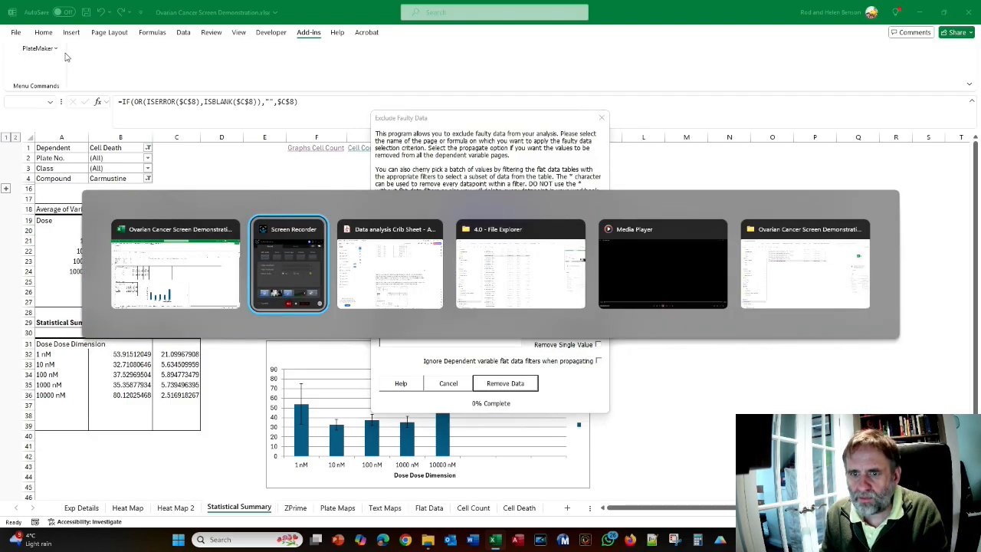
{"action": "key", "text": "alt+Tab"}
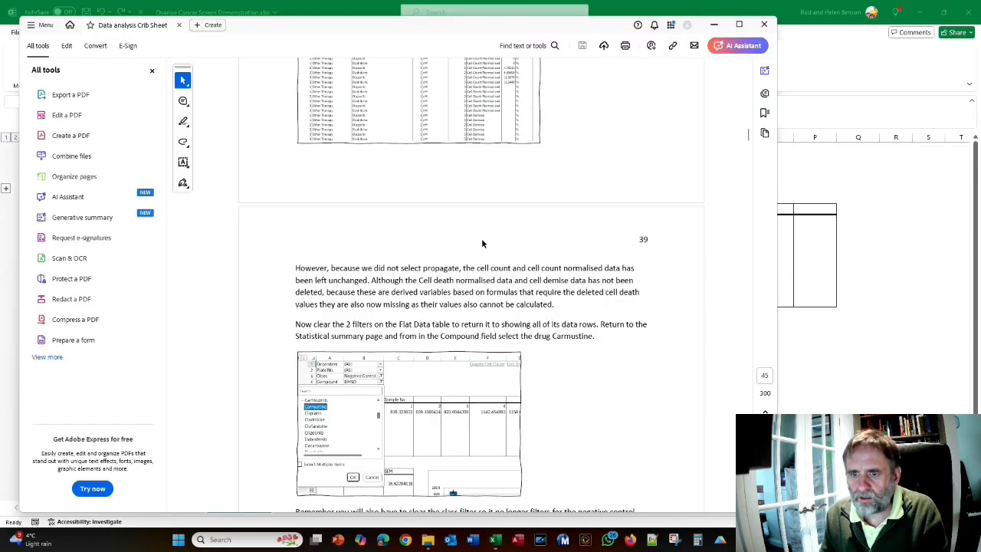
{"action": "scroll", "coordinate": [481, 239], "scroll_direction": "down", "scroll_amount": 1}
{"action": "scroll", "coordinate": [481, 239], "scroll_direction": "up", "scroll_amount": 3}
- Return to Excel, open the Clean Data help page in Chrome, and read the outlier examples, form controls and Remove Single Value sections
{"action": "key", "text": "alt+Tab"}
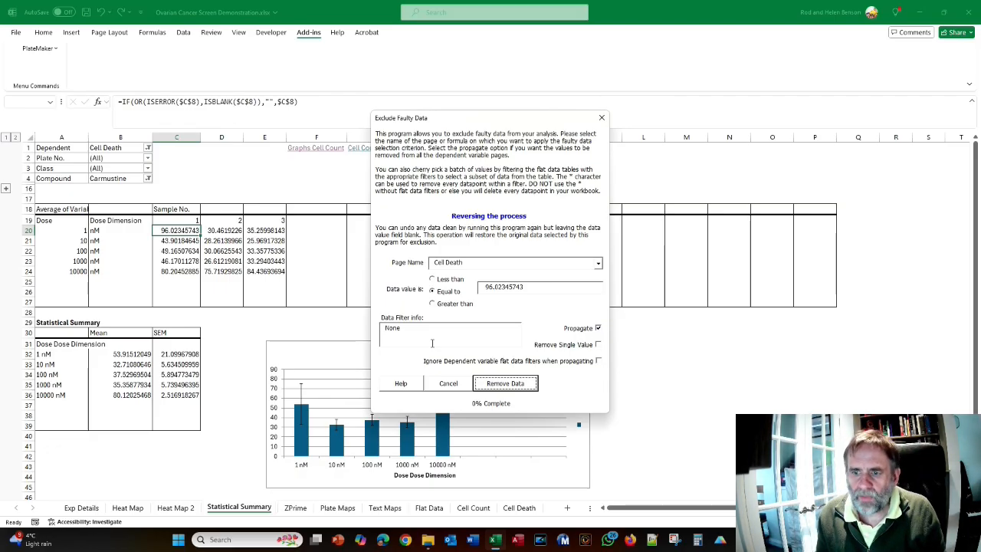
{"action": "left_click", "coordinate": [403, 384]}
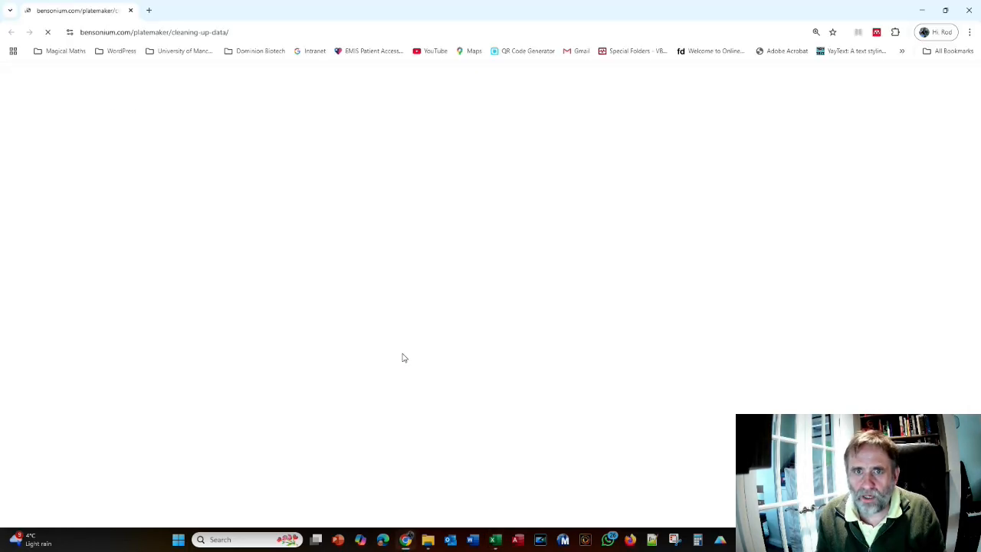
{"action": "scroll", "coordinate": [404, 358], "scroll_direction": "down", "scroll_amount": 9}
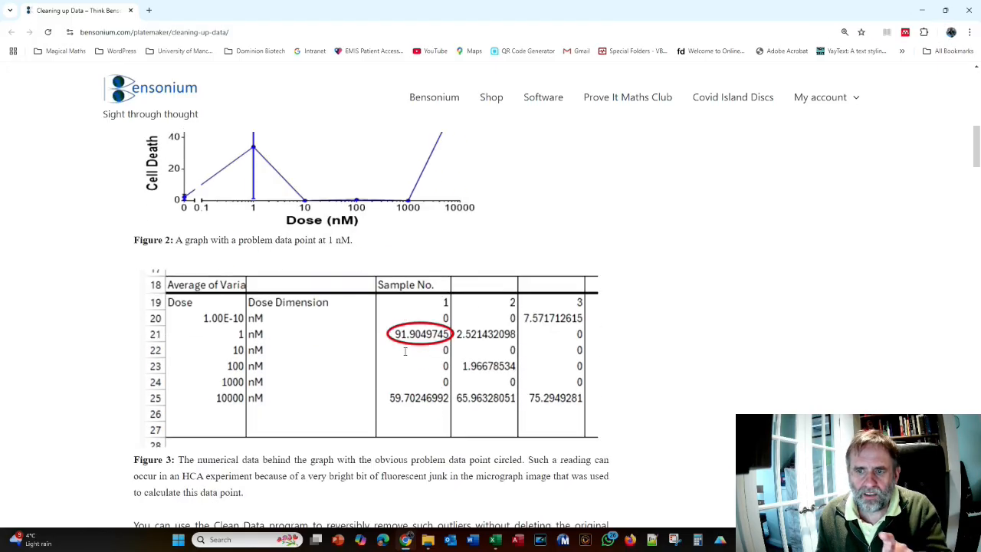
{"action": "scroll", "coordinate": [409, 350], "scroll_direction": "up", "scroll_amount": 3}
{"action": "scroll", "coordinate": [409, 349], "scroll_direction": "down", "scroll_amount": 6}
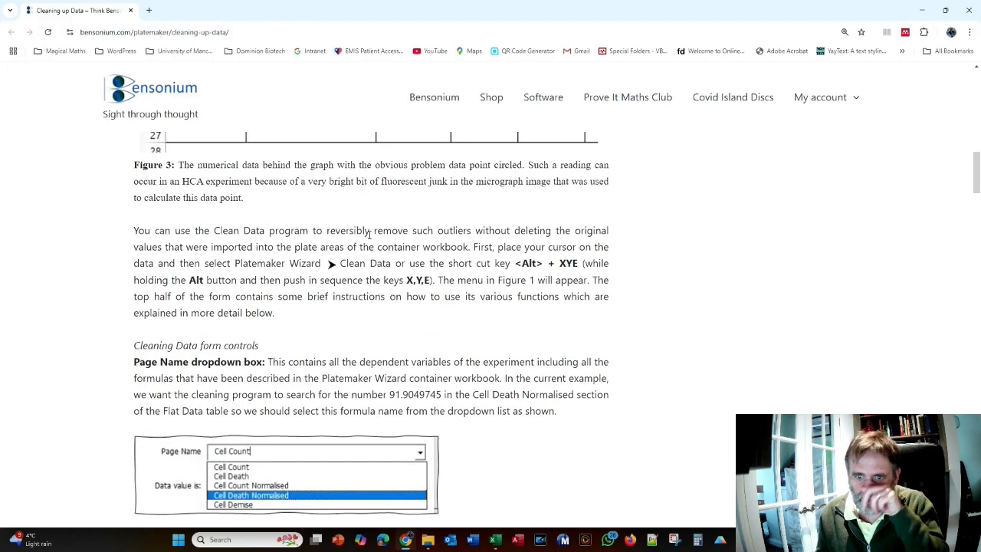
{"action": "scroll", "coordinate": [369, 234], "scroll_direction": "down", "scroll_amount": 15}
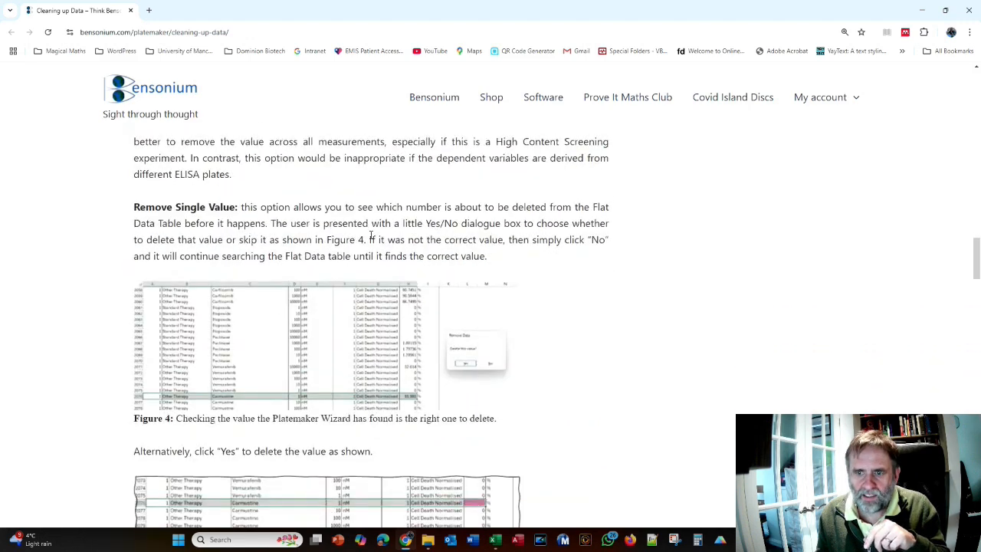
{"action": "scroll", "coordinate": [371, 235], "scroll_direction": "down", "scroll_amount": 4}
{"action": "scroll", "coordinate": [514, 223], "scroll_direction": "up", "scroll_amount": 4}
{"action": "scroll", "coordinate": [389, 253], "scroll_direction": "down", "scroll_amount": 1}
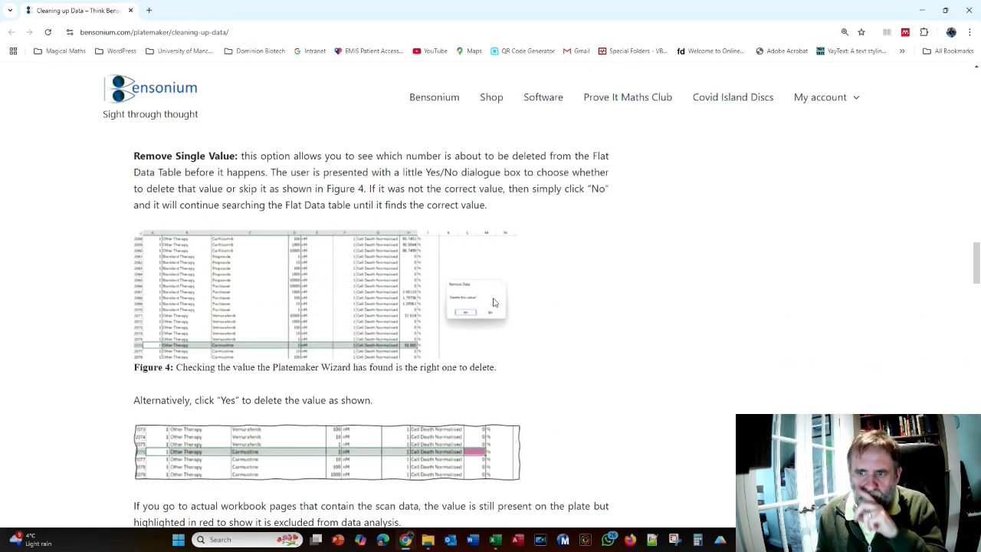
{"action": "scroll", "coordinate": [450, 297], "scroll_direction": "down", "scroll_amount": 3}
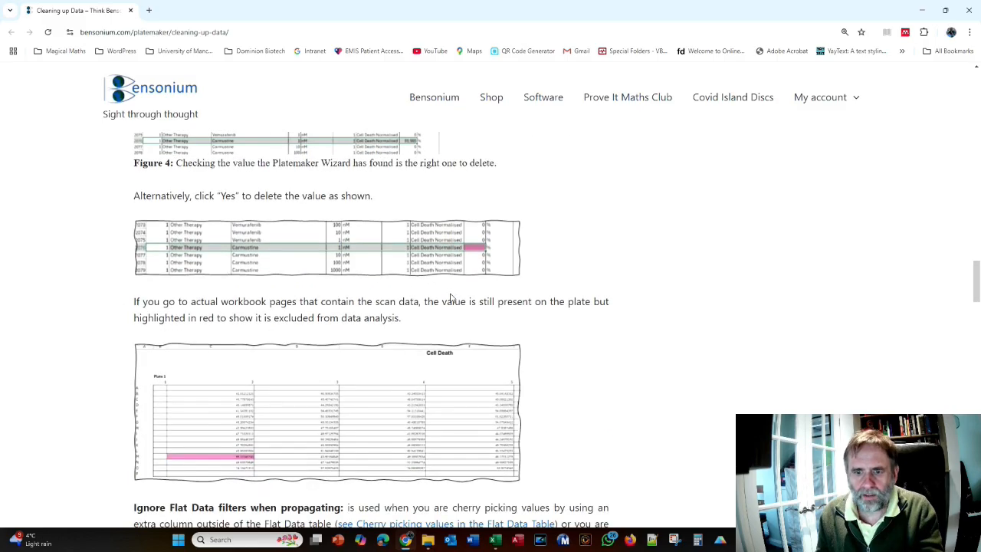
- Return to Excel, remove the Cell Death value 96.02345743 with Propagate enabled, and refresh the Statistical Summary pivot table
{"action": "key", "text": "alt+Tab"}
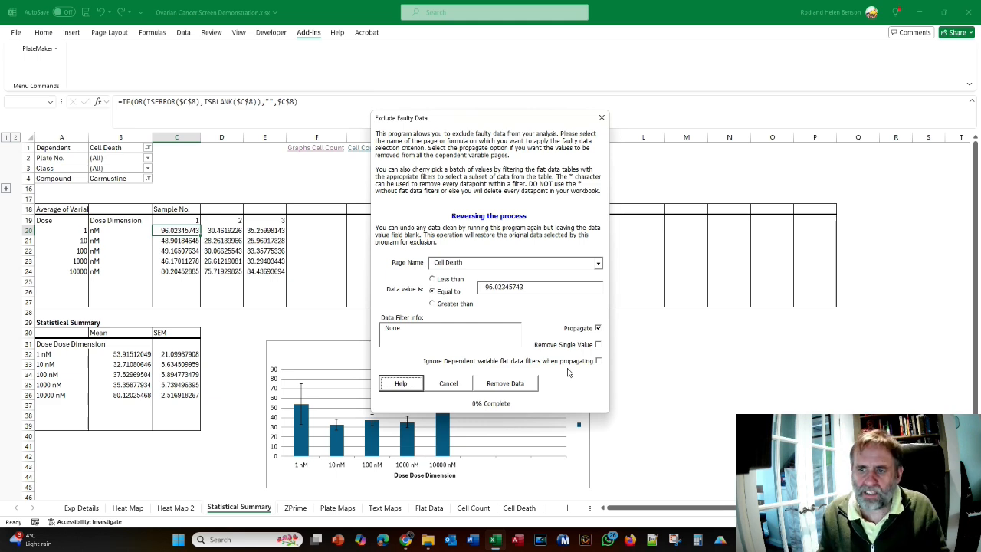
{"action": "left_click", "coordinate": [499, 385]}
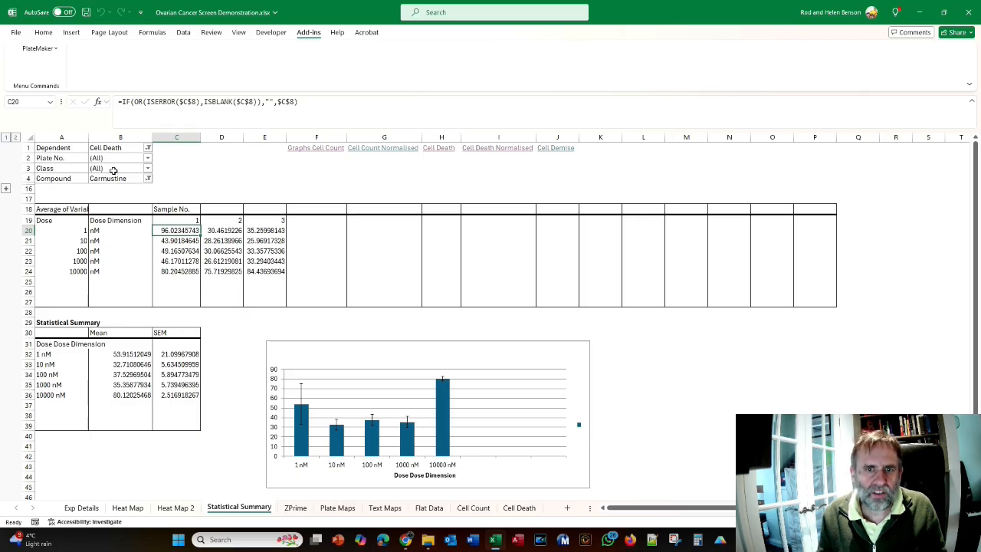
{"action": "left_click", "coordinate": [114, 148]}
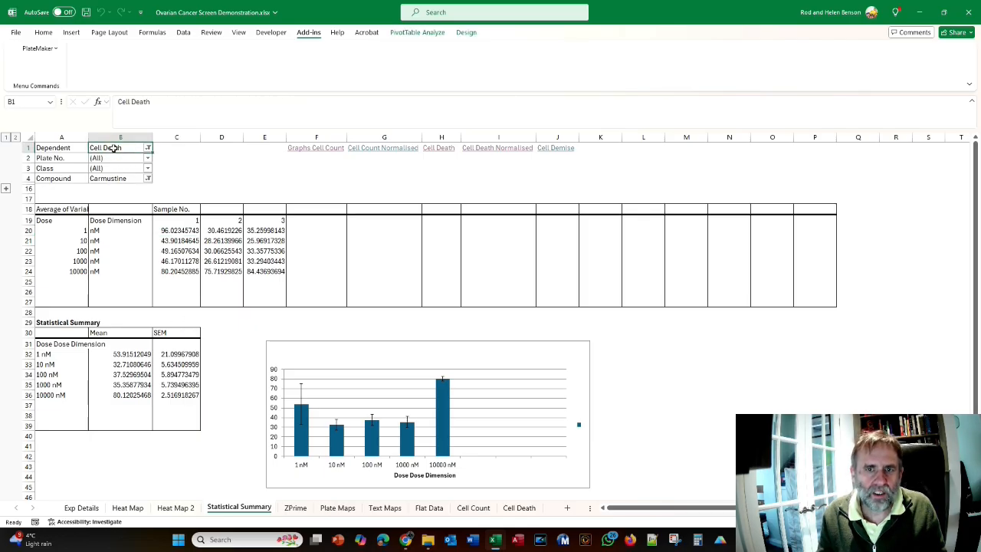
{"action": "right_click", "coordinate": [114, 148]}
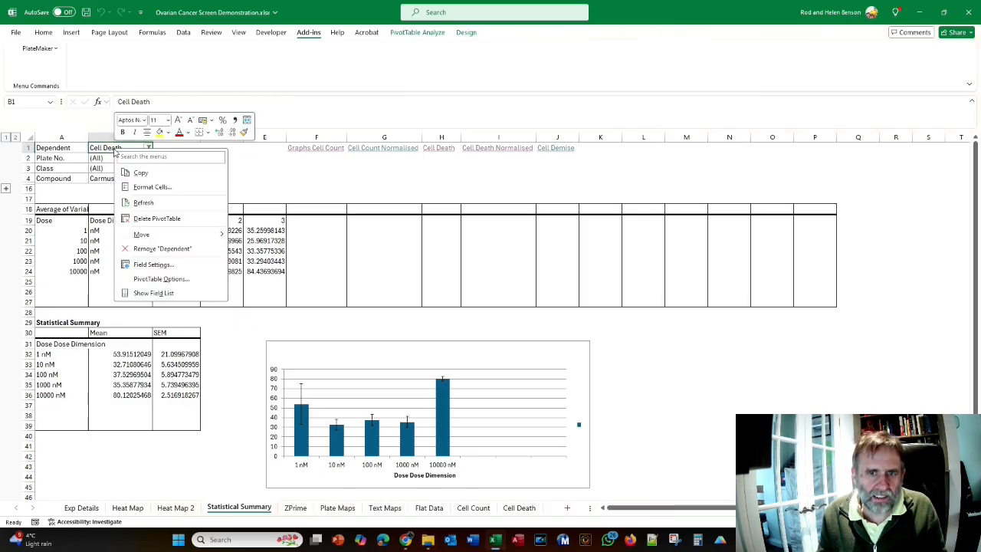
{"action": "left_click", "coordinate": [138, 200]}
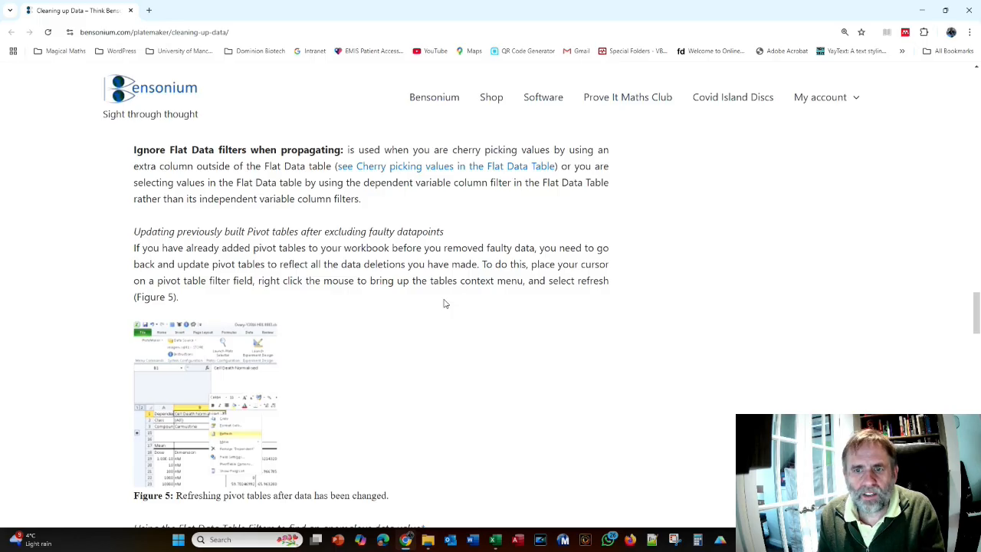
- Read the Cladribine example on the Cleaning up Data help page about removing an anomalous dose using Flat Data filters
{"action": "scroll", "coordinate": [444, 303], "scroll_direction": "down", "scroll_amount": 15}
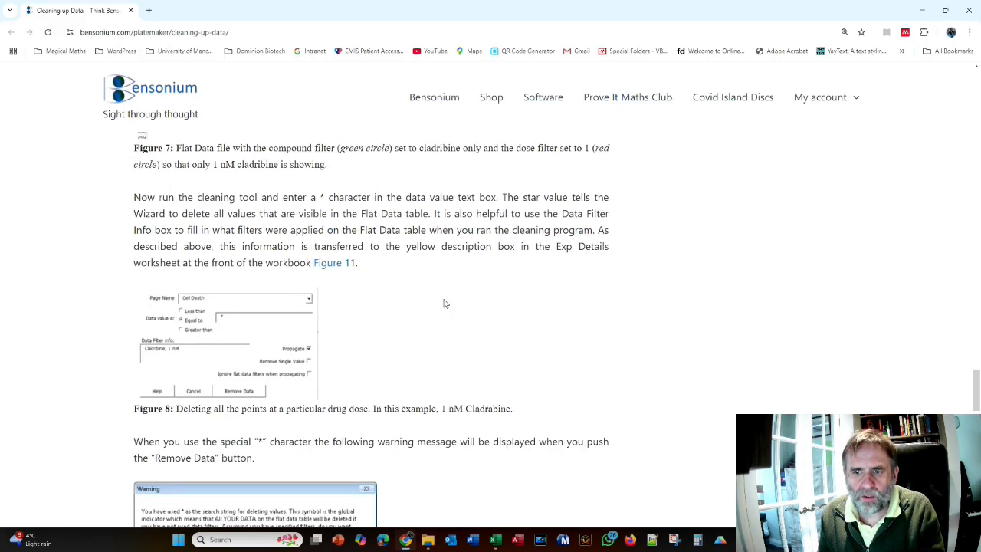
{"action": "scroll", "coordinate": [443, 304], "scroll_direction": "up", "scroll_amount": 17}
{"action": "scroll", "coordinate": [444, 304], "scroll_direction": "down", "scroll_amount": 3}
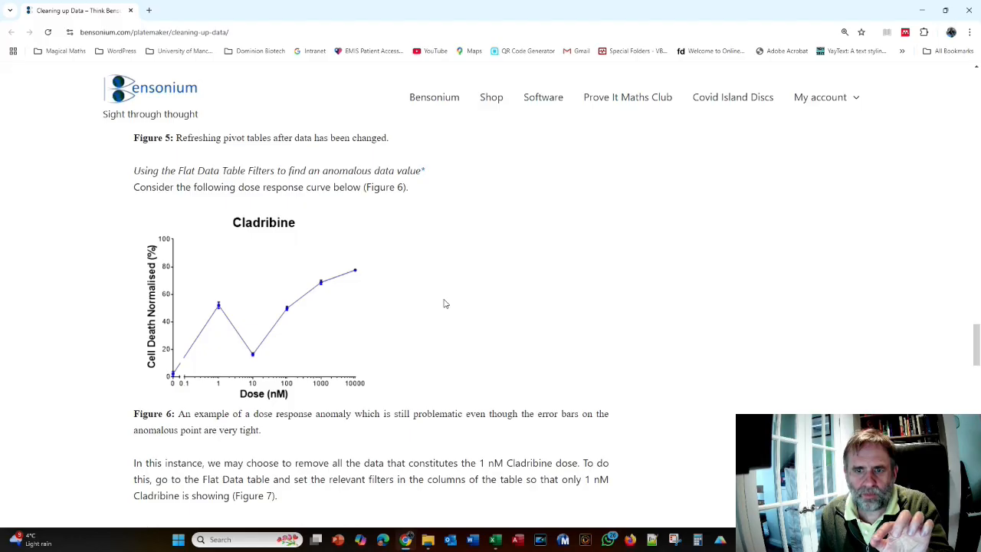
- Switch to the Data analysis Crib Sheet in Acrobat and read on from Figure 32 to the Clean Data form illustration
{"action": "key", "text": "alt+Tab"}
{"action": "key", "text": "alt+Tab"}
{"action": "key", "text": "alt+Tab"}
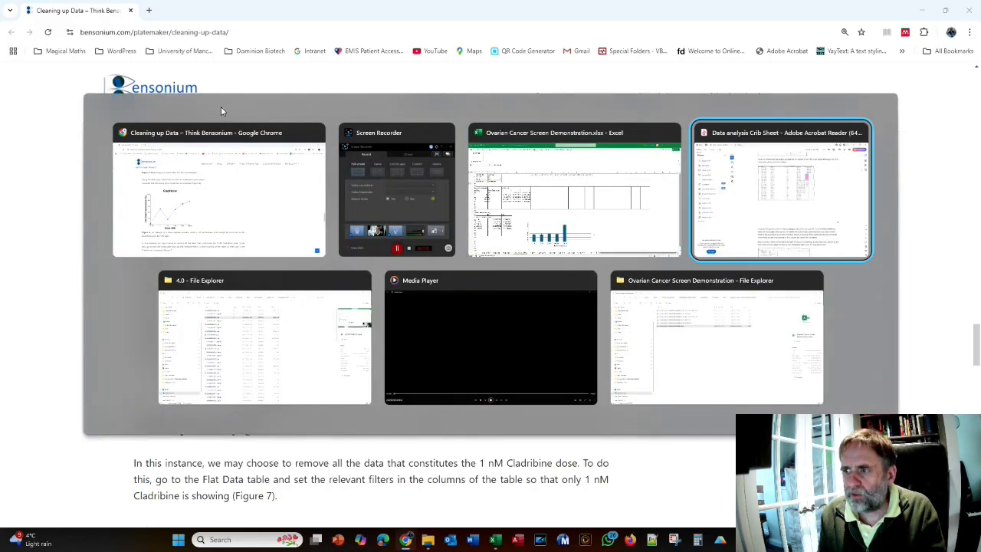
{"action": "scroll", "coordinate": [257, 138], "scroll_direction": "down", "scroll_amount": 10}
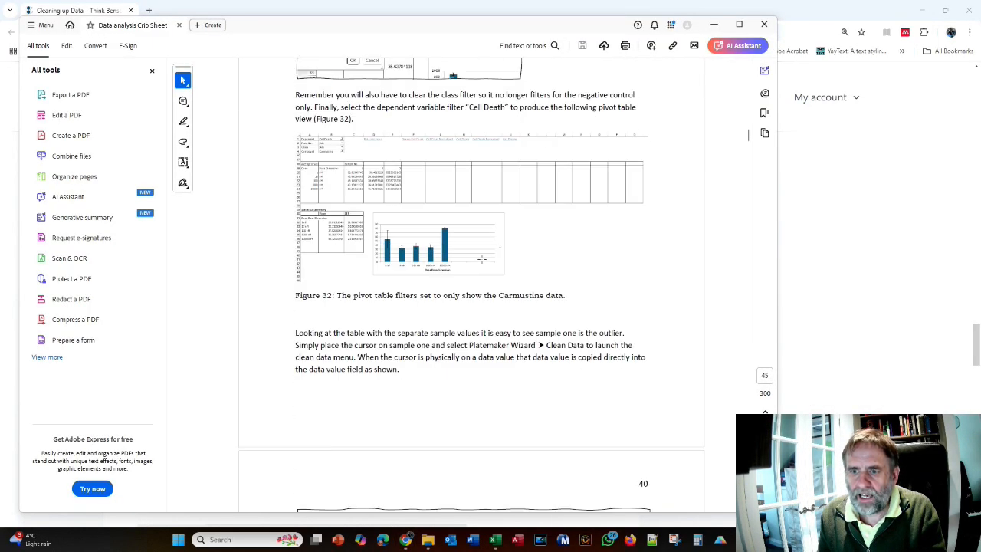
{"action": "scroll", "coordinate": [481, 259], "scroll_direction": "down", "scroll_amount": 4}
- Return to the Excel workbook, open the linked Cell Death file in GraphPad Prism, and display the Carmustine graph
{"action": "key", "text": "alt+Tab"}
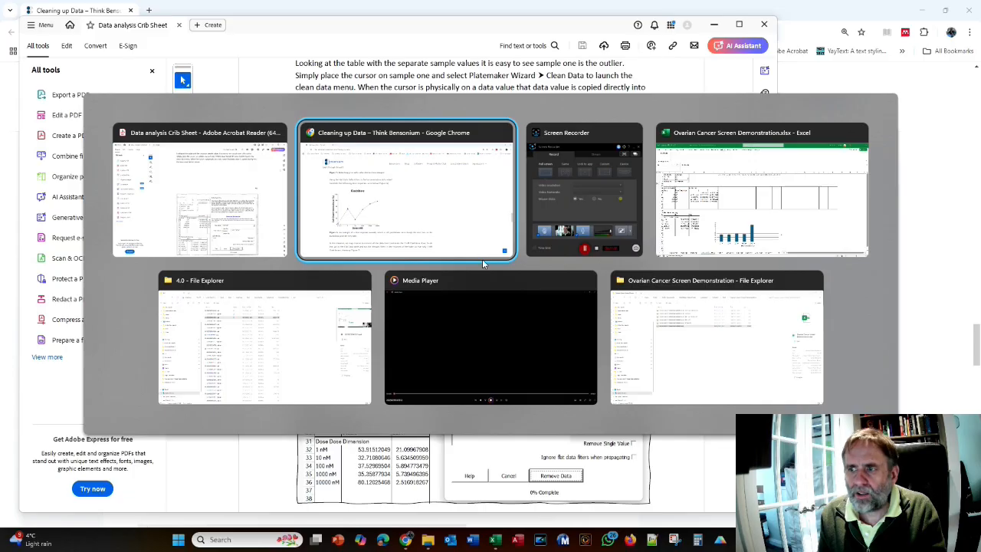
{"action": "key", "text": "alt+Tab"}
{"action": "key", "text": "alt+Tab"}
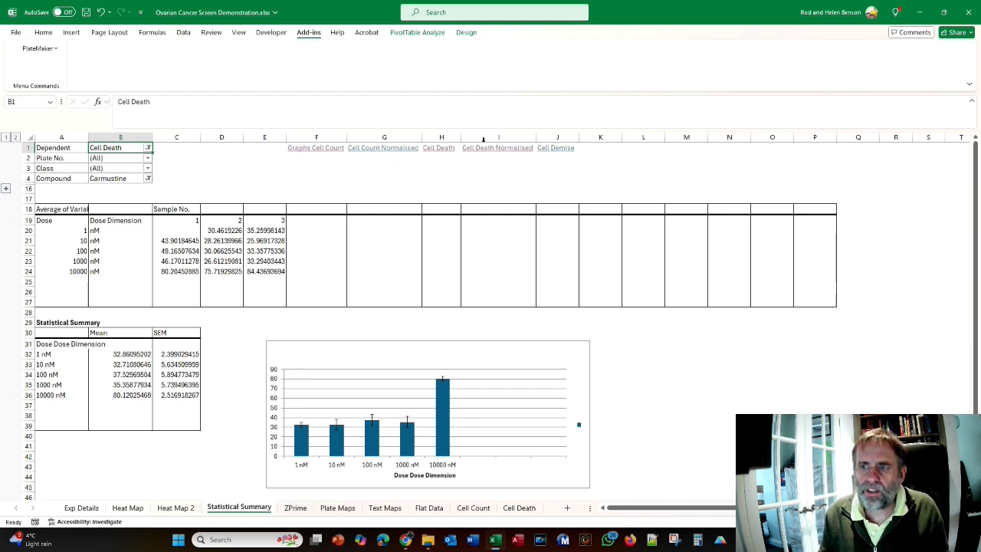
{"action": "left_click", "coordinate": [437, 149]}
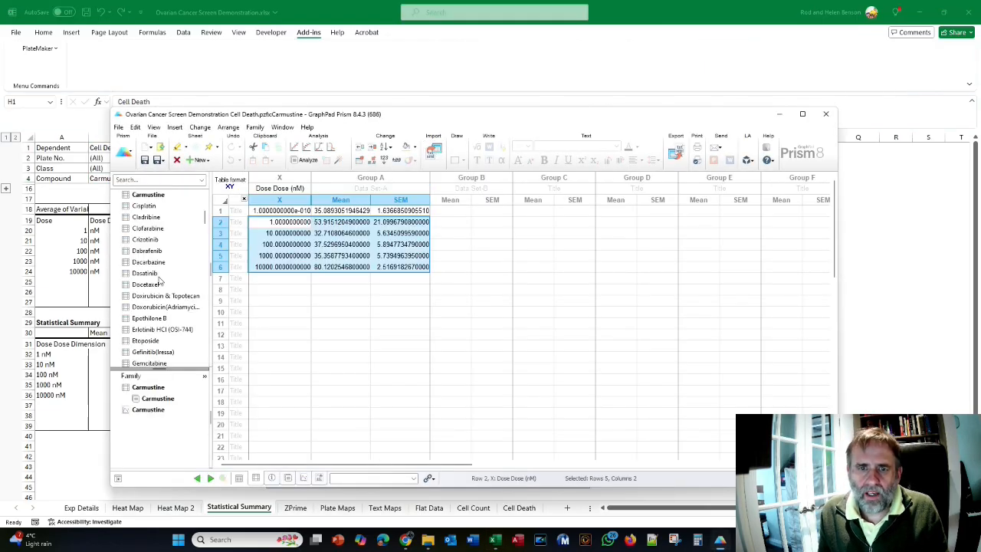
{"action": "left_click", "coordinate": [152, 411]}
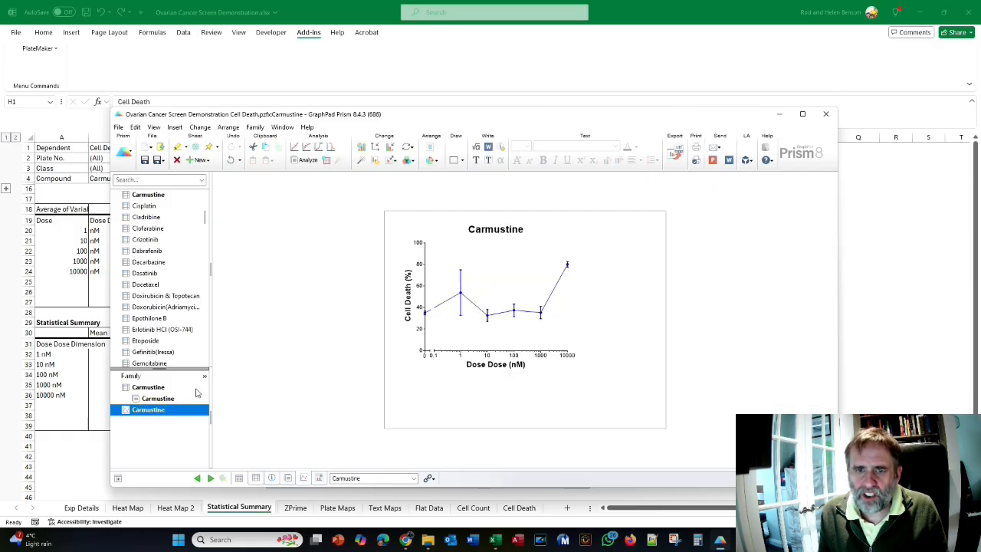
- Copy the Carmustine dose, mean and SEM cells A32:C36 from Excel into its Prism data table starting at row 2, and display the updated graph
{"action": "left_click", "coordinate": [108, 229]}
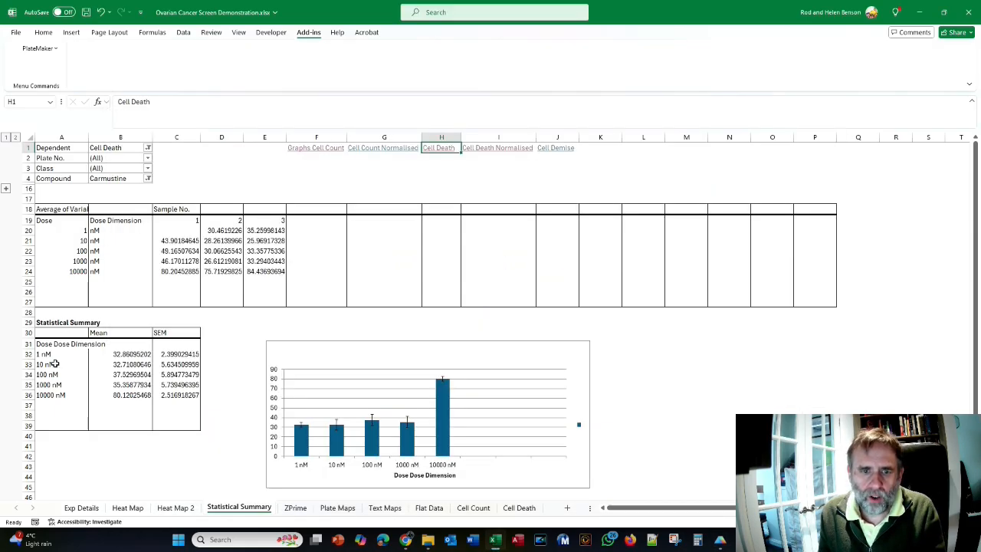
{"action": "left_click_drag", "start_coordinate": [43, 355], "coordinate": [196, 396]}
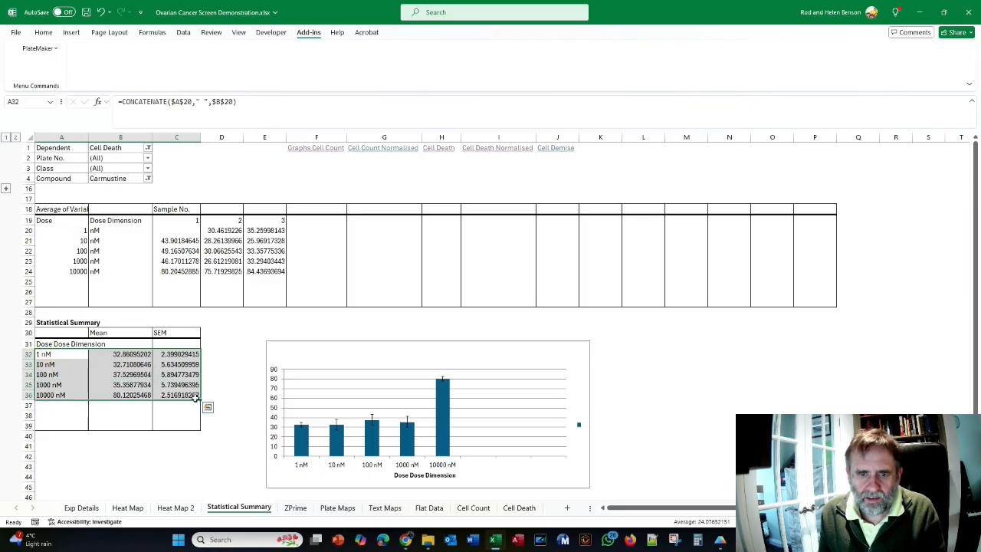
{"action": "key", "text": "ctrl+c"}
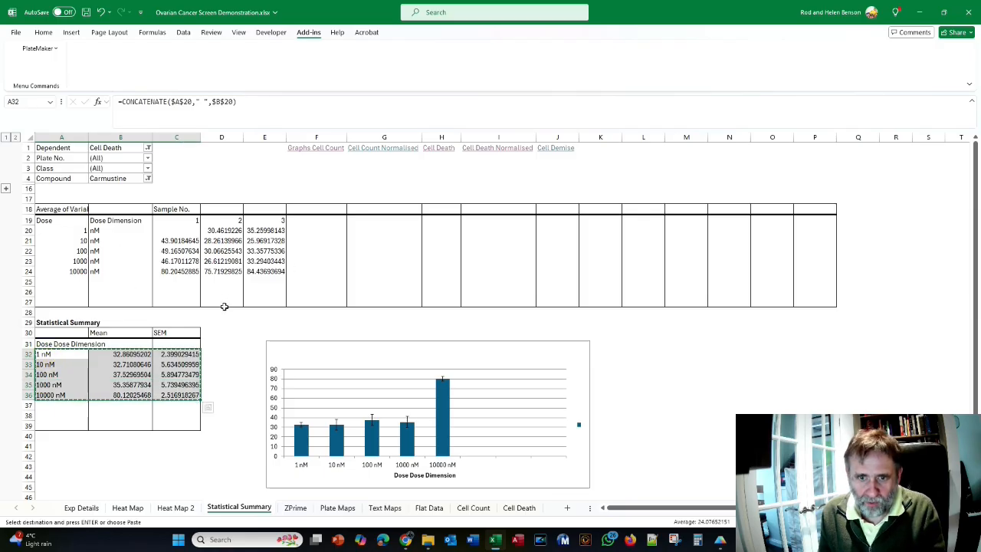
{"action": "key", "text": "alt+Tab"}
{"action": "key", "text": "ctrl+v"}
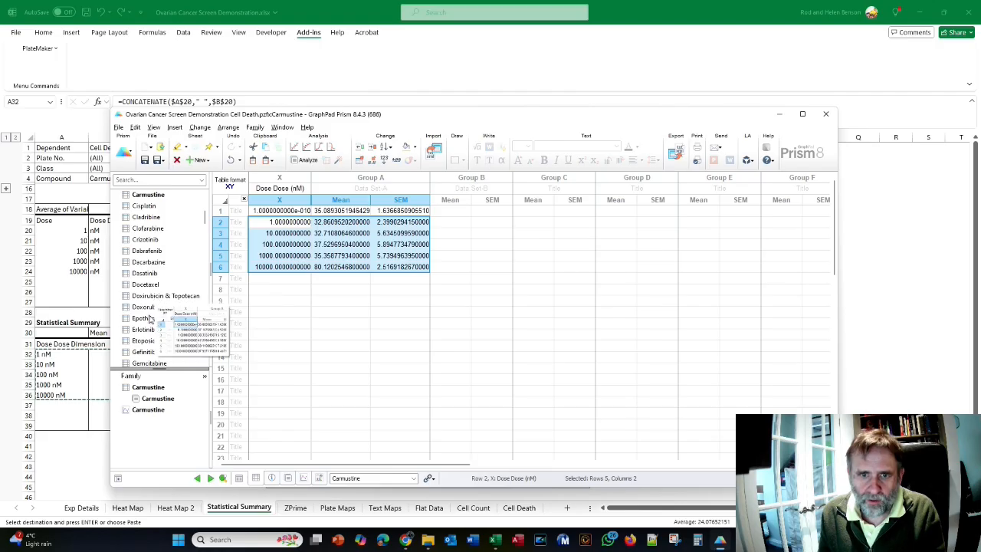
{"action": "left_click", "coordinate": [150, 410]}
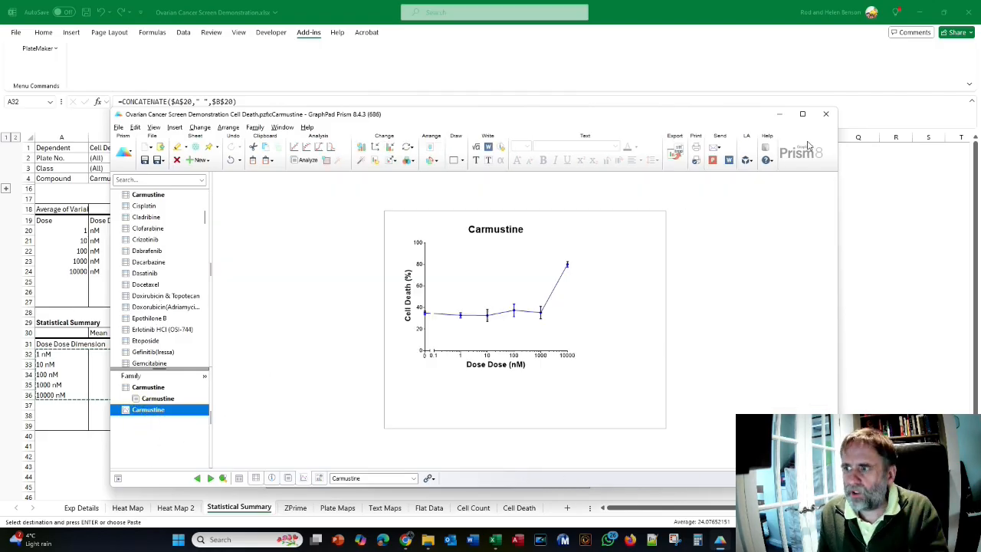
- Close the Cell Death Prism file with its changes saved and clear the copy selection in Excel
{"action": "left_click", "coordinate": [824, 116]}
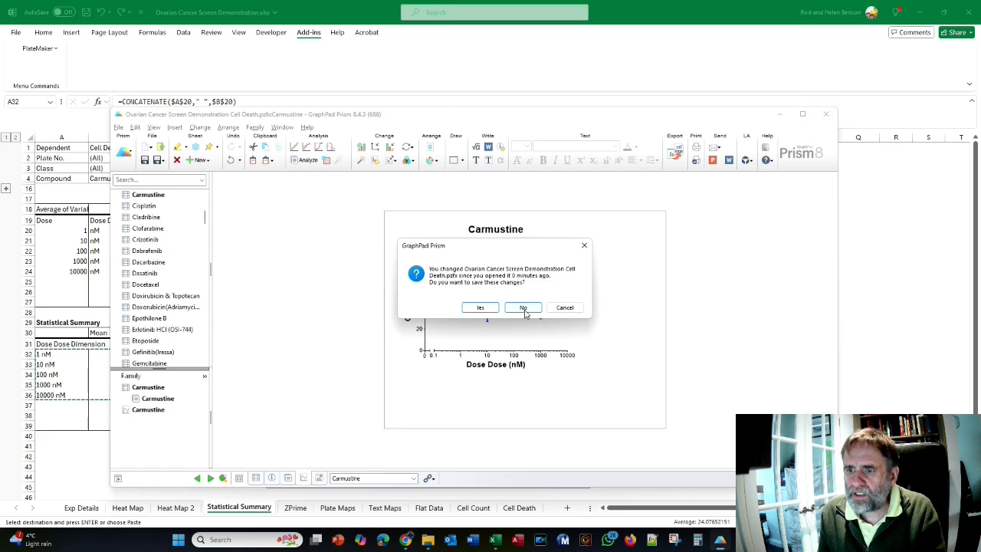
{"action": "left_click", "coordinate": [493, 310]}
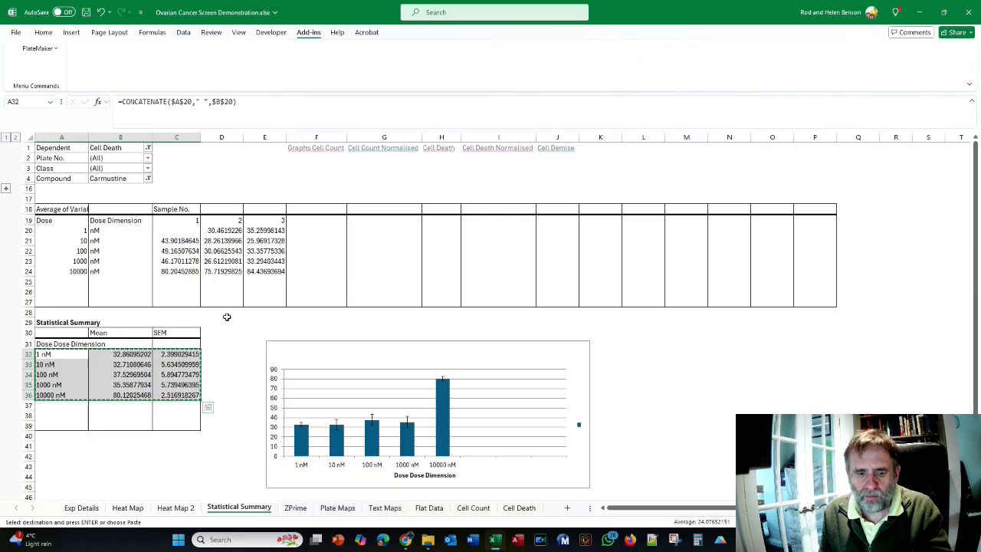
{"action": "key", "text": "Escape"}
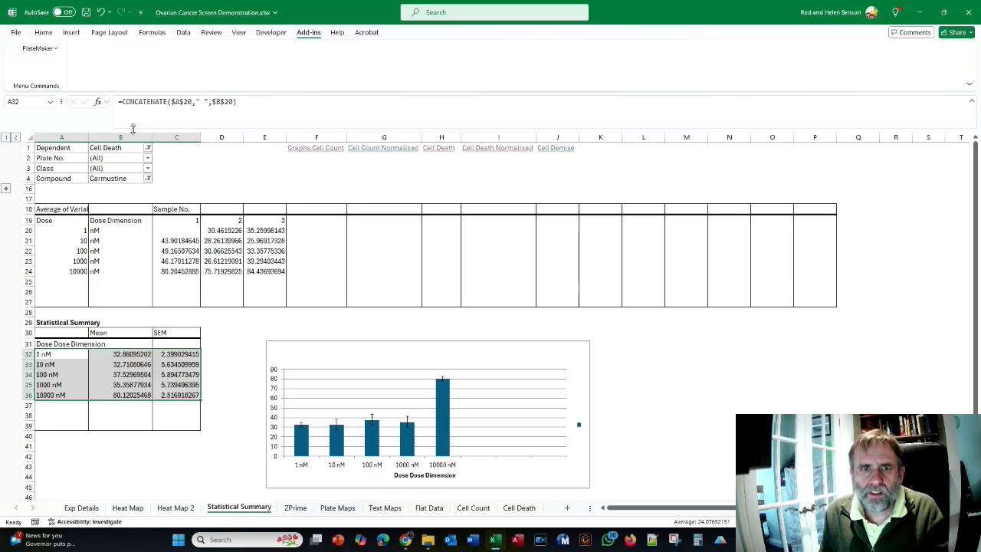
{"action": "left_click", "coordinate": [38, 50]}
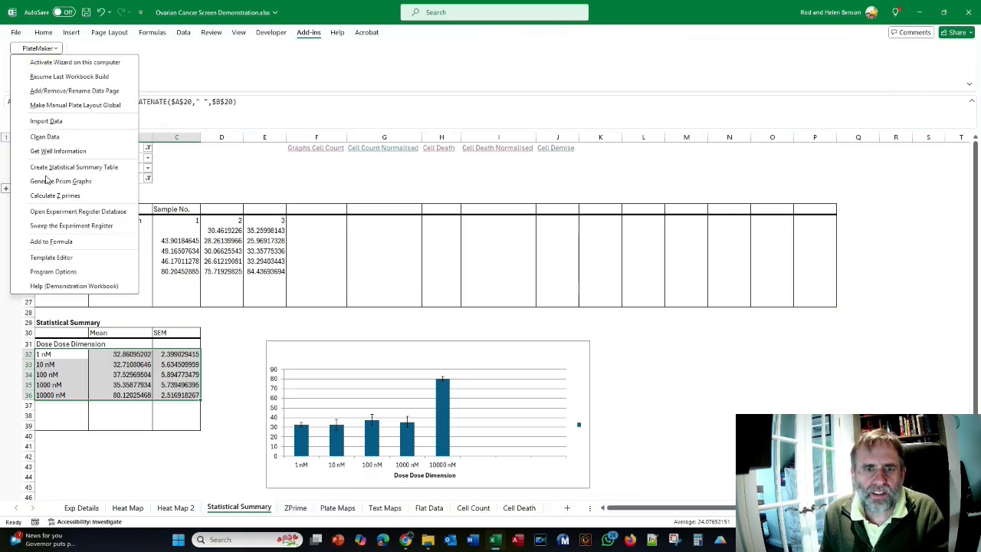
{"action": "left_click", "coordinate": [46, 179]}
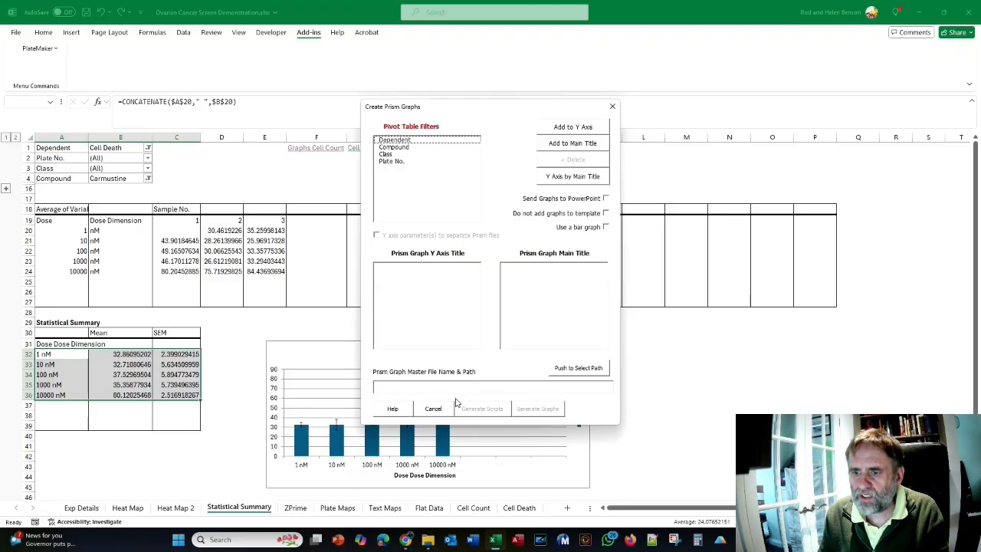
{"action": "left_click", "coordinate": [431, 410]}
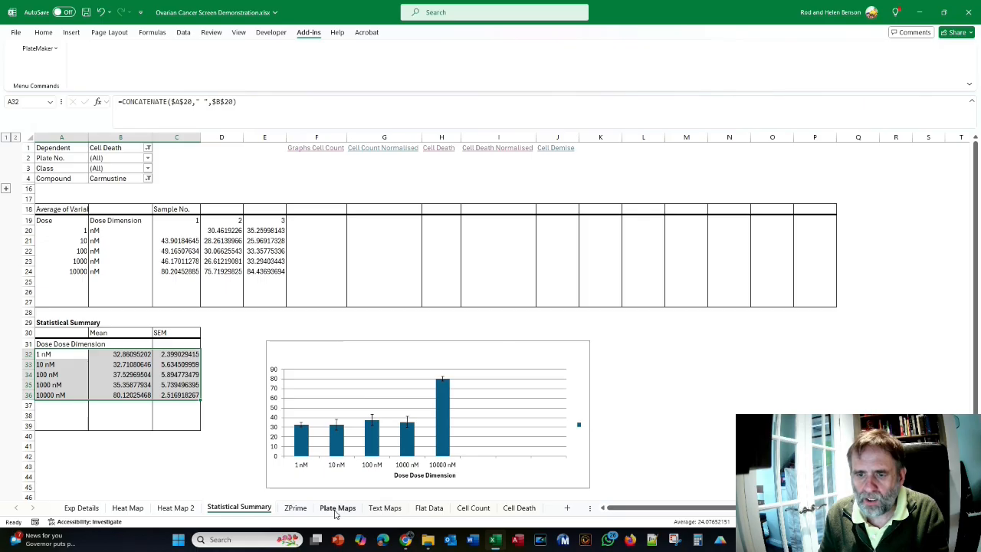
- Examine the class, compound, dose and sample number colour layouts on the Plate Maps sheet
{"action": "left_click", "coordinate": [337, 508]}
{"action": "scroll", "coordinate": [331, 314], "scroll_direction": "down", "scroll_amount": 9}
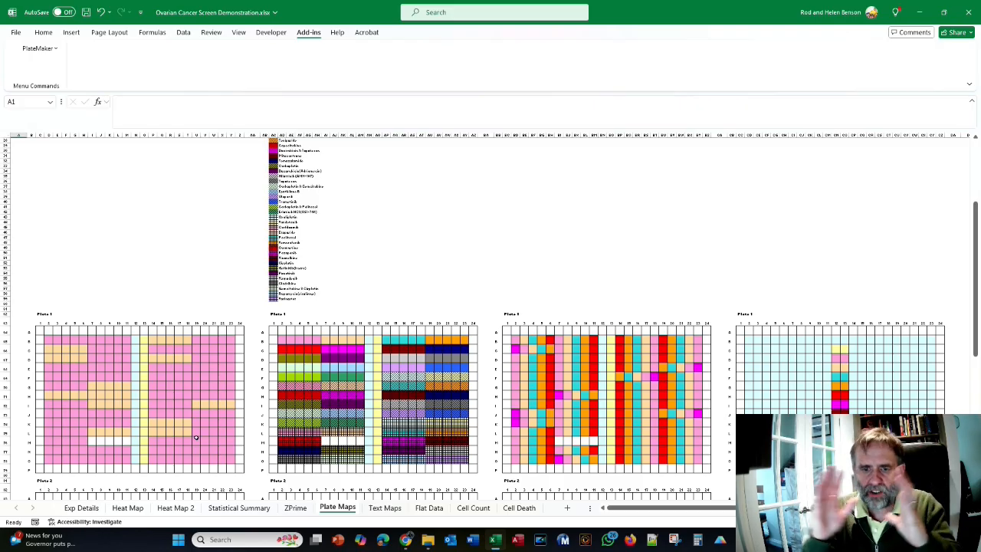
{"action": "scroll", "coordinate": [201, 303], "scroll_direction": "up", "scroll_amount": 9}
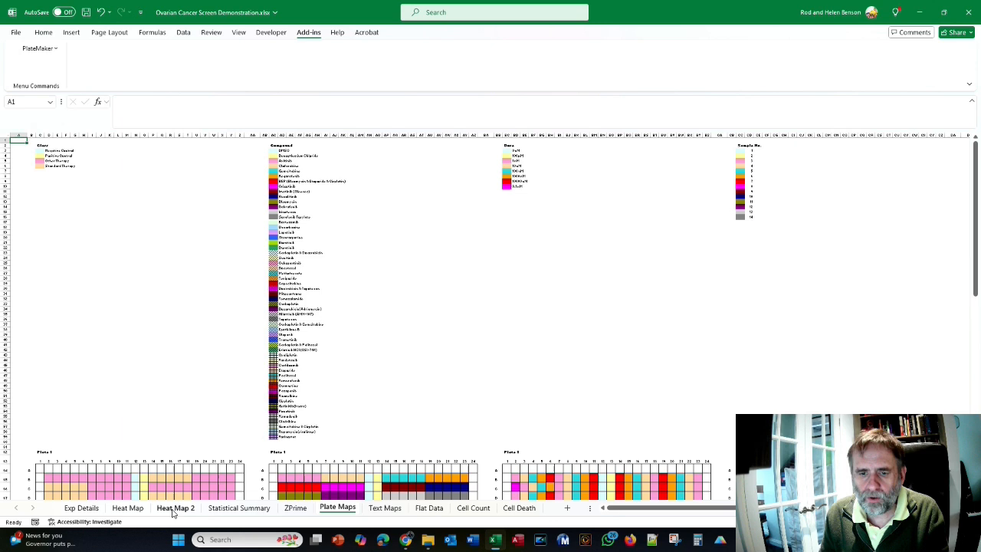
- On the Statistical Summary sheet, set the pivot table's Dependent filter to (All) and its Compound filter to DMSO
{"action": "left_click", "coordinate": [239, 508]}
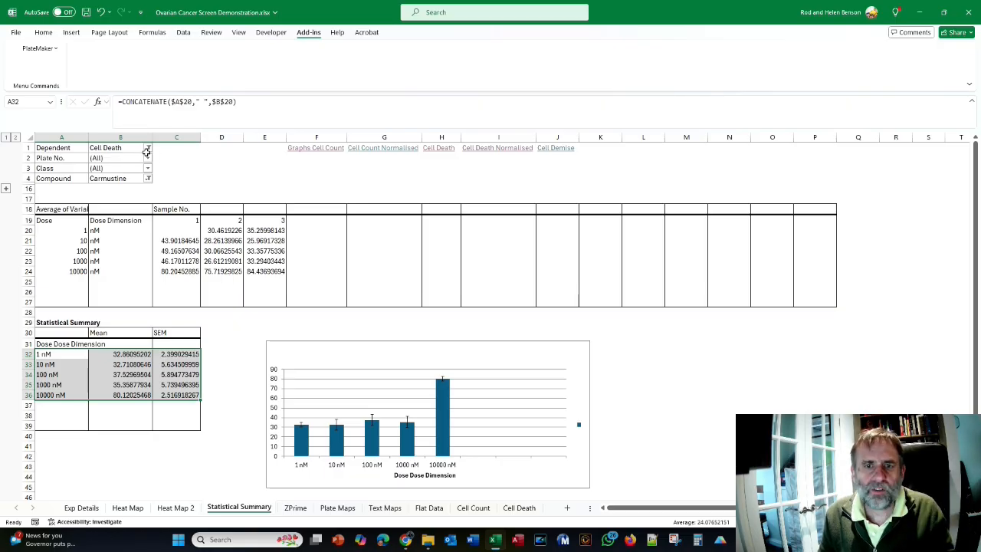
{"action": "left_click", "coordinate": [148, 148]}
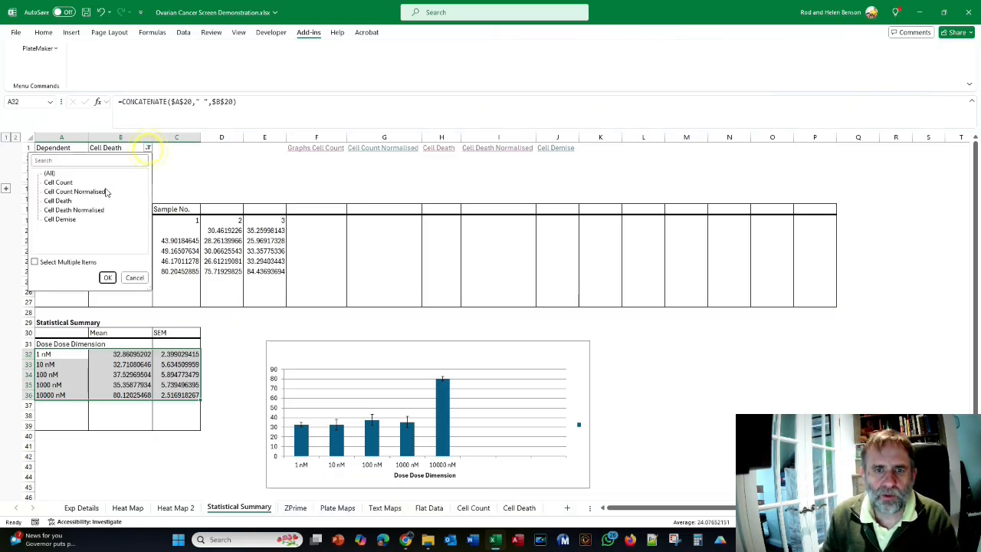
{"action": "left_click", "coordinate": [49, 173]}
{"action": "left_click", "coordinate": [107, 278]}
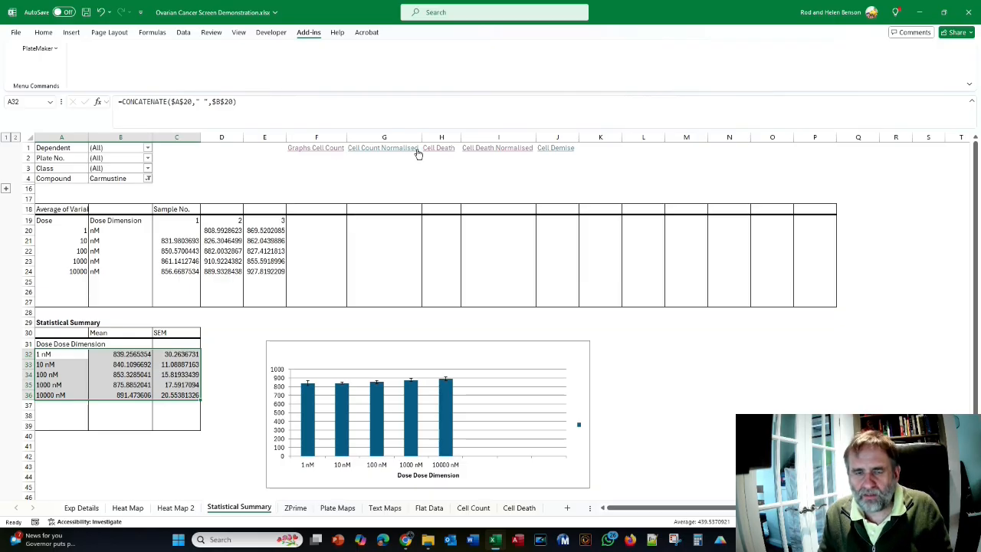
{"action": "left_click", "coordinate": [147, 178]}
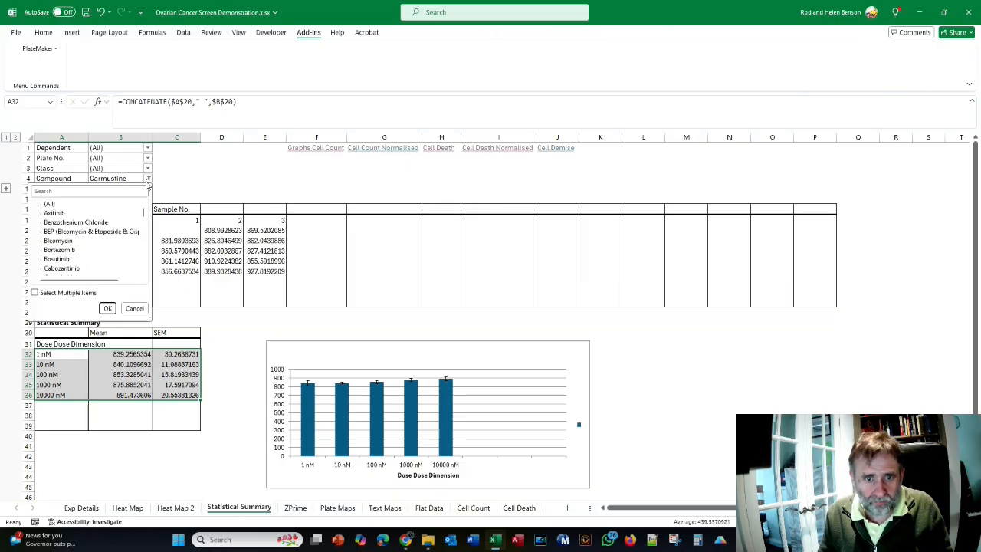
{"action": "scroll", "coordinate": [102, 227], "scroll_direction": "down", "scroll_amount": 3}
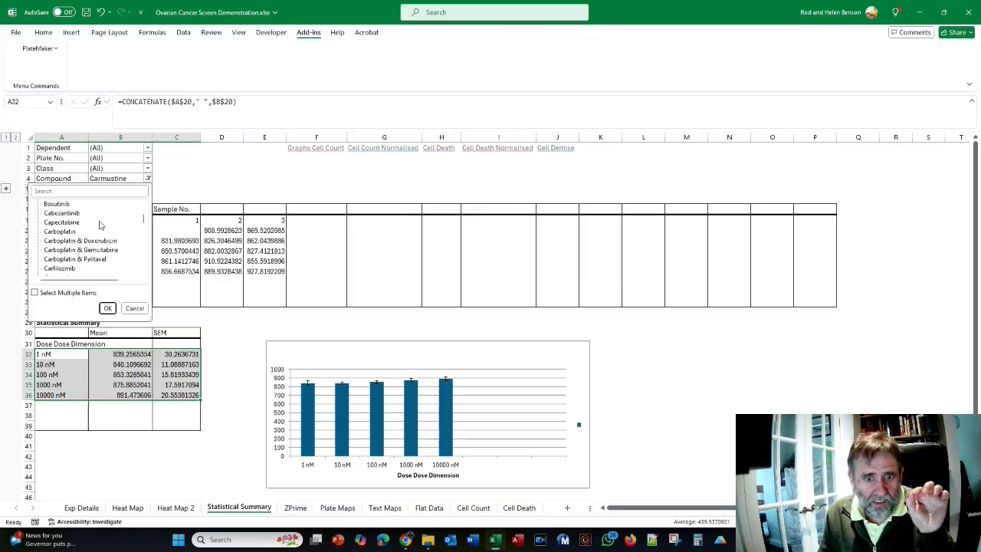
{"action": "scroll", "coordinate": [86, 235], "scroll_direction": "up", "scroll_amount": 2}
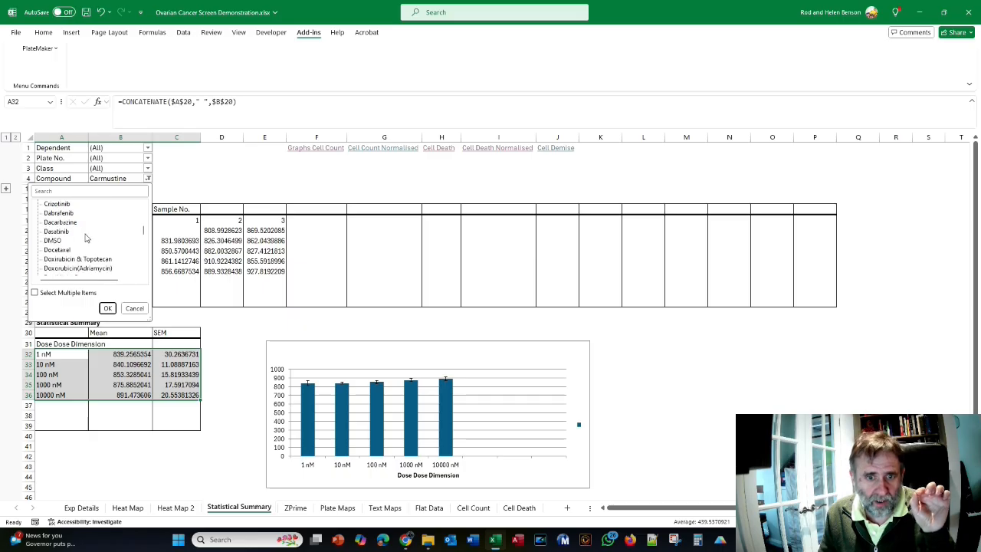
{"action": "left_click", "coordinate": [55, 240]}
{"action": "left_click", "coordinate": [107, 308]}
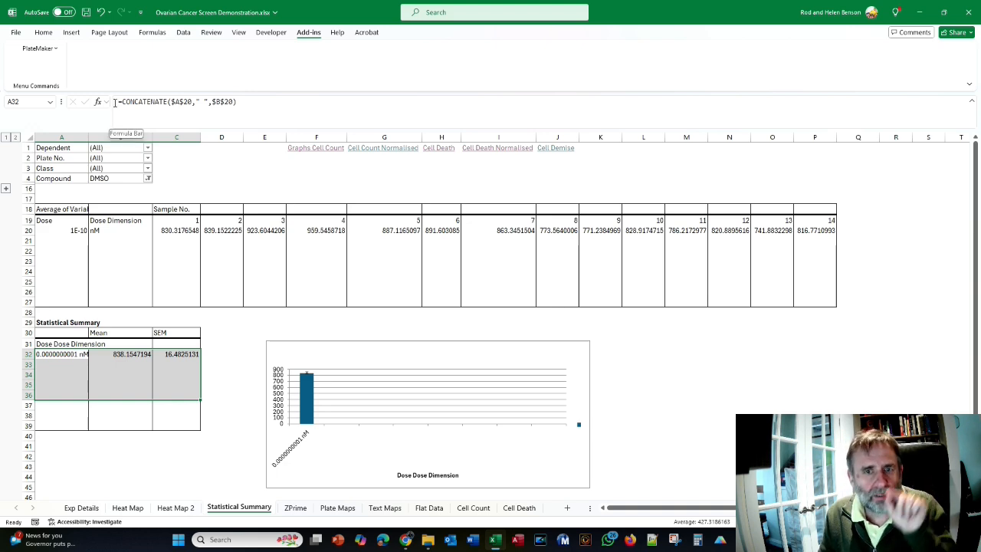
- Try filtering the DMSO summary by the Other Therapy class
{"action": "left_click", "coordinate": [148, 168]}
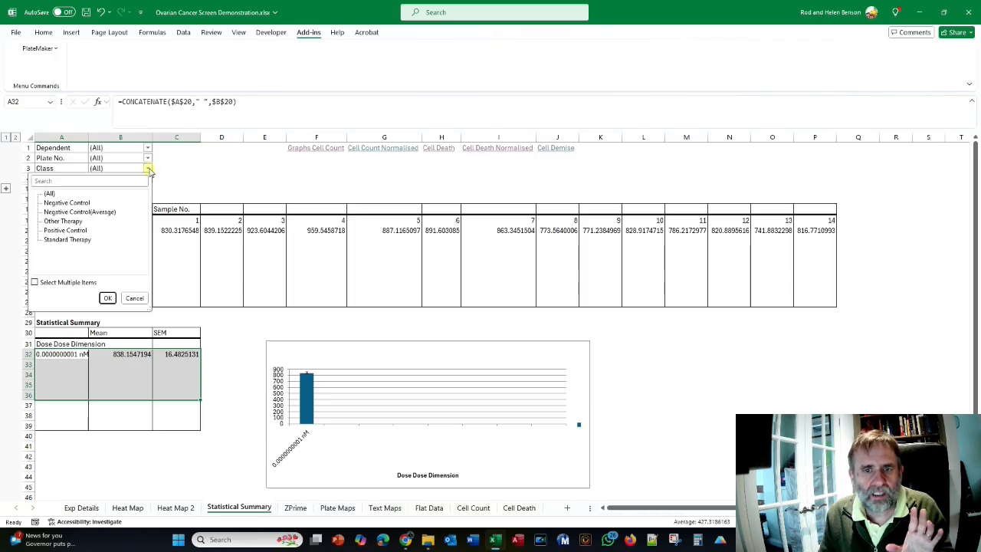
{"action": "left_click", "coordinate": [65, 222]}
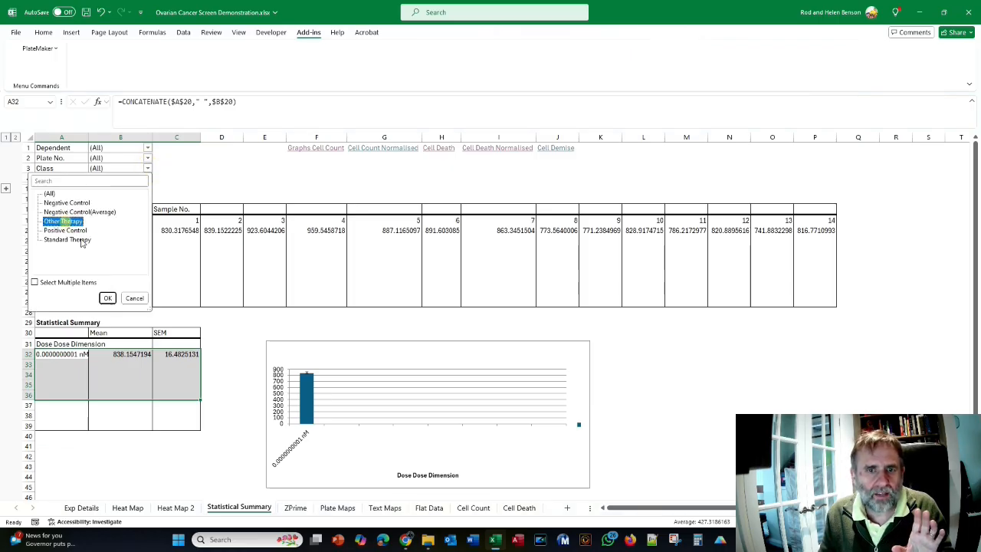
{"action": "left_click", "coordinate": [108, 297]}
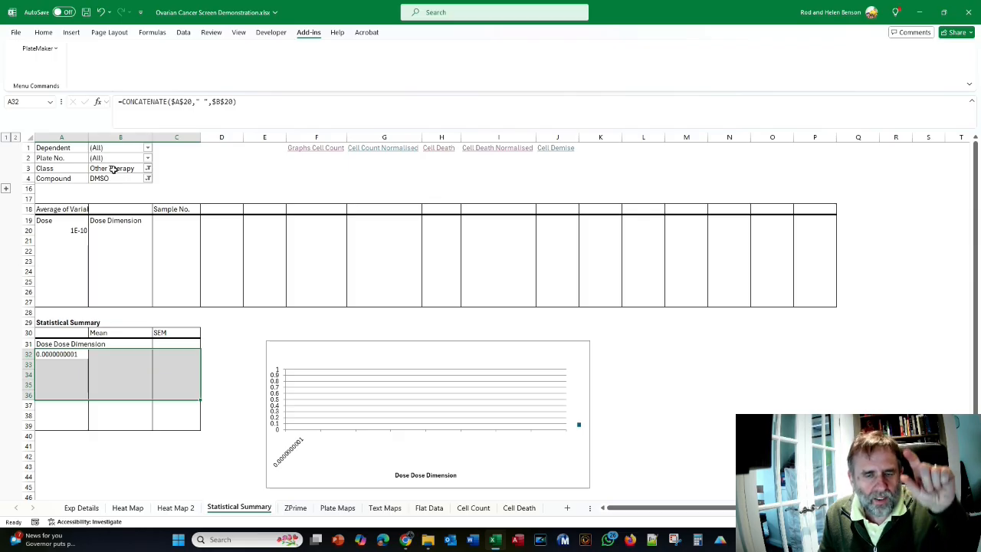
- Set the Class filter of the DMSO summary to Negative Control
{"action": "left_click", "coordinate": [148, 168]}
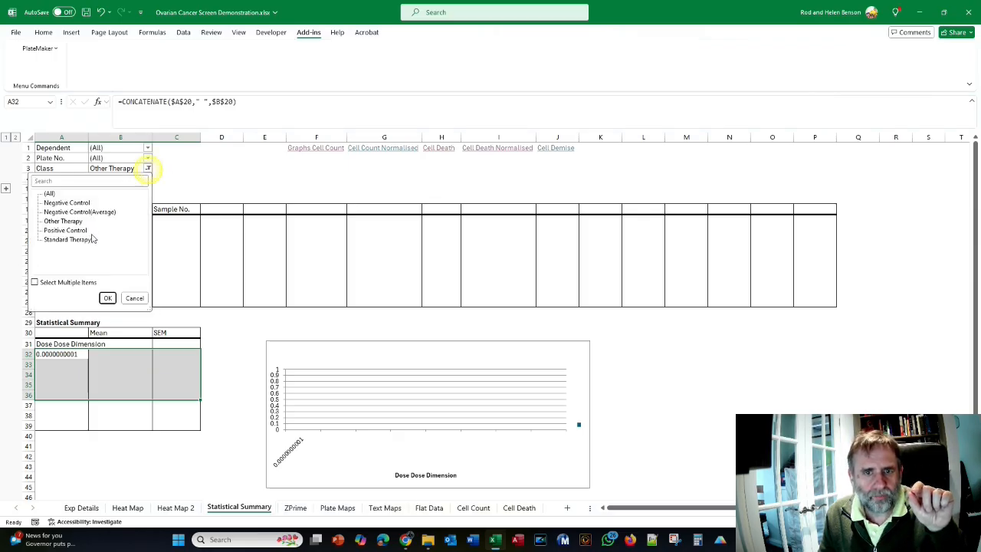
{"action": "left_click", "coordinate": [67, 202]}
{"action": "left_click", "coordinate": [110, 297]}
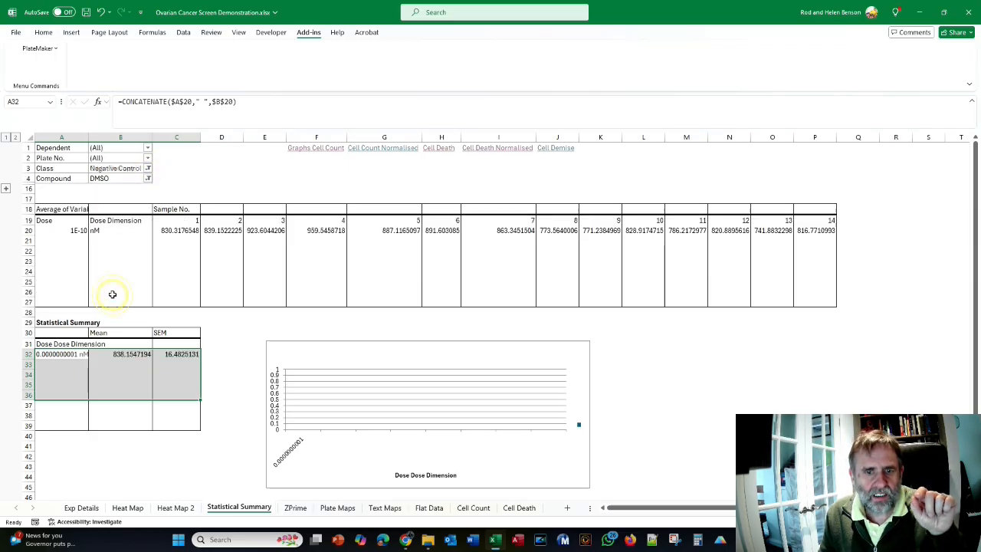
{"action": "left_click", "coordinate": [217, 333]}
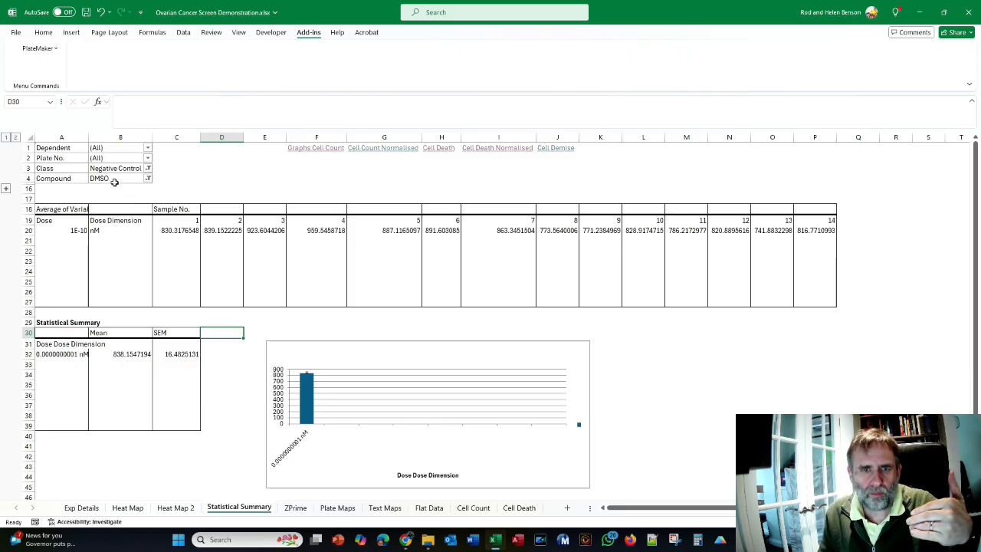
- Start generating Prism graphs with PlateMaker and assign Class followed by Compound to the graph main title
{"action": "left_click", "coordinate": [31, 49]}
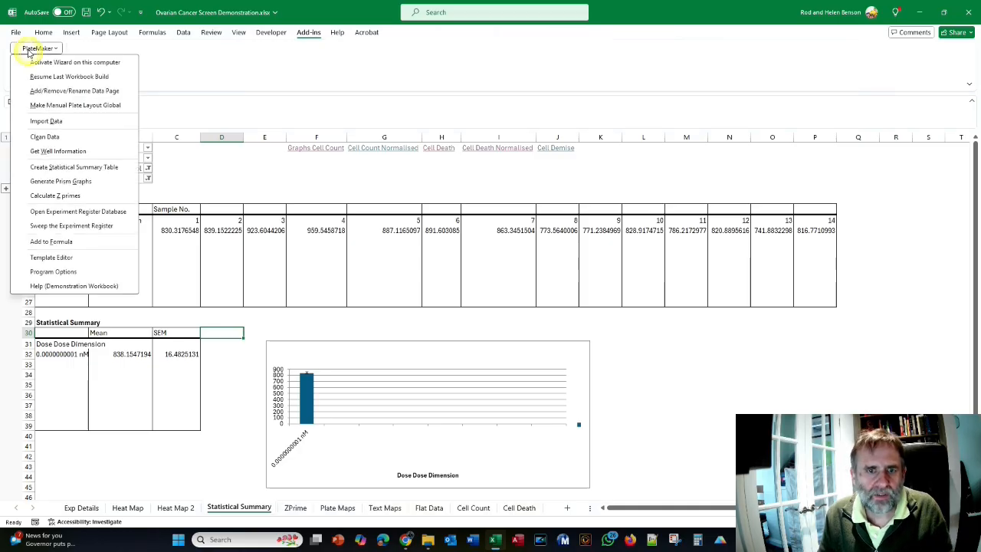
{"action": "left_click", "coordinate": [74, 182]}
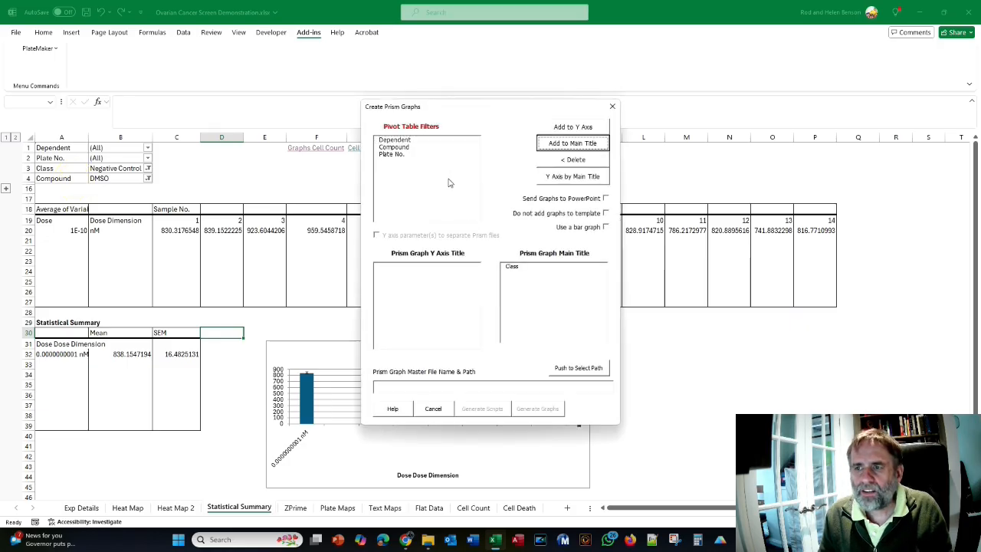
{"action": "left_click", "coordinate": [510, 266]}
{"action": "left_click", "coordinate": [551, 160]}
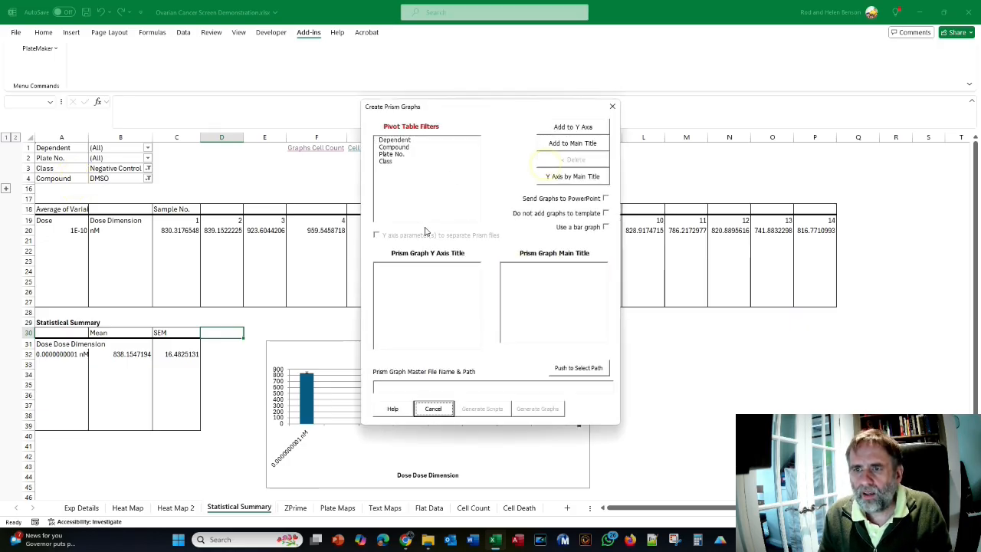
{"action": "left_click", "coordinate": [387, 163]}
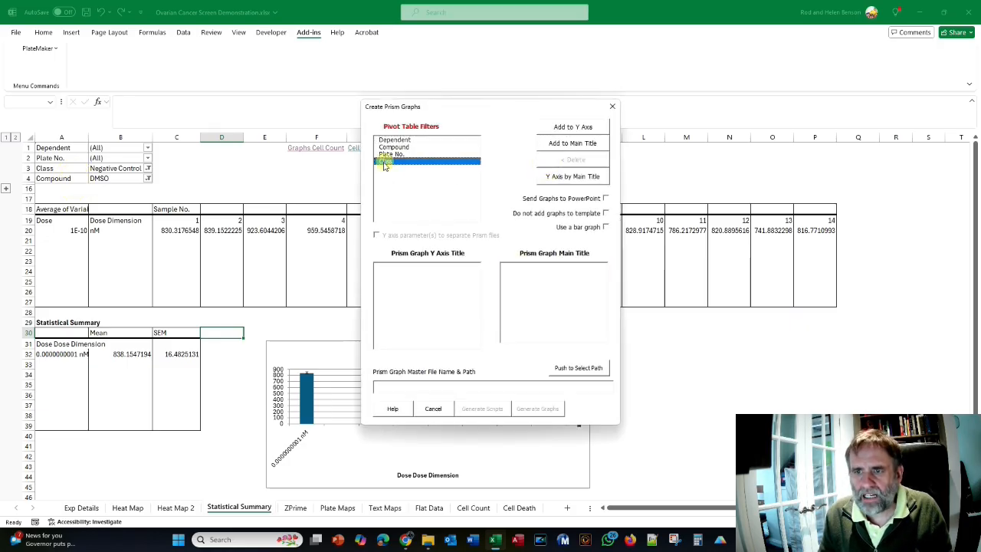
{"action": "left_click", "coordinate": [570, 145]}
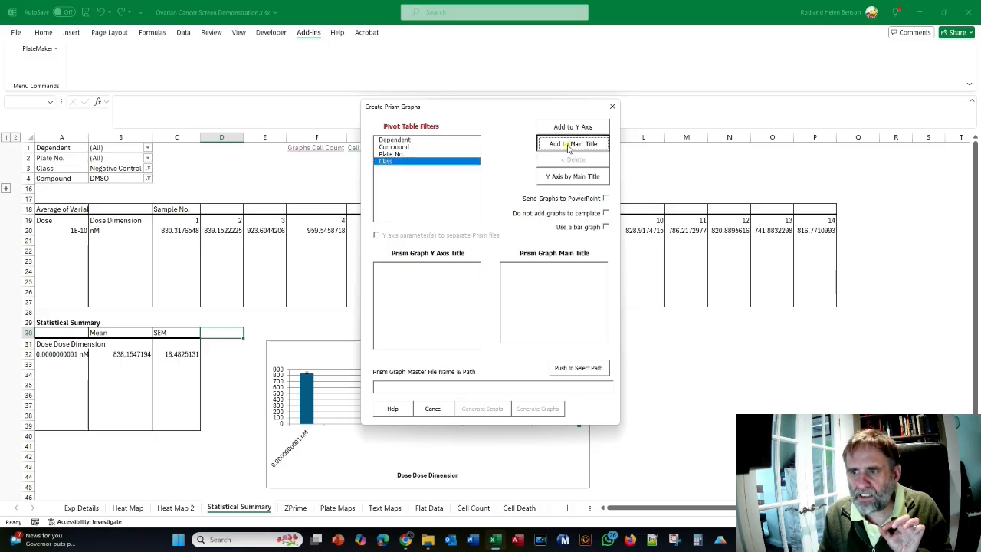
{"action": "left_click", "coordinate": [385, 147]}
{"action": "left_click", "coordinate": [569, 144]}
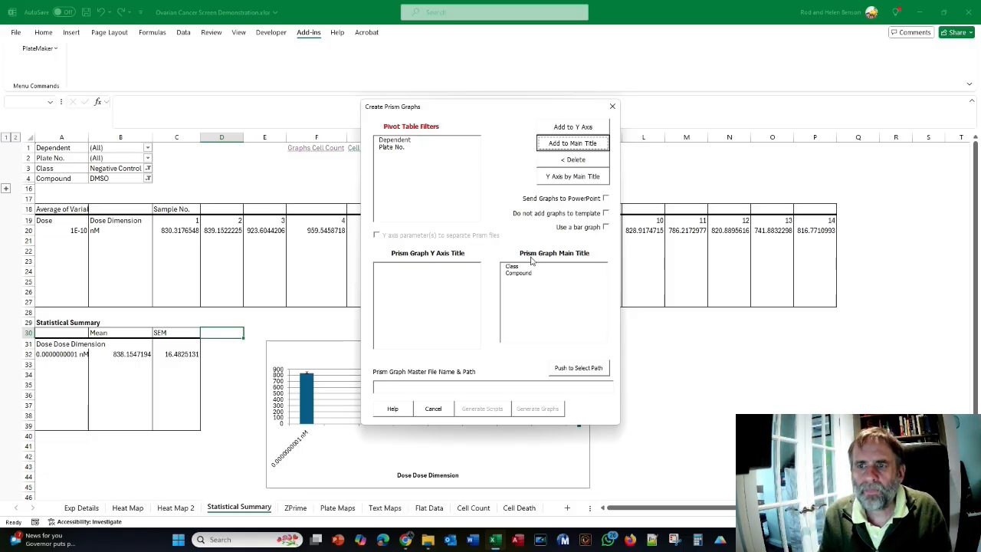
- Assign Dependent to the Prism graph Y axis title and enable sending Y axis parameters to separate Prism files
{"action": "left_click", "coordinate": [397, 140]}
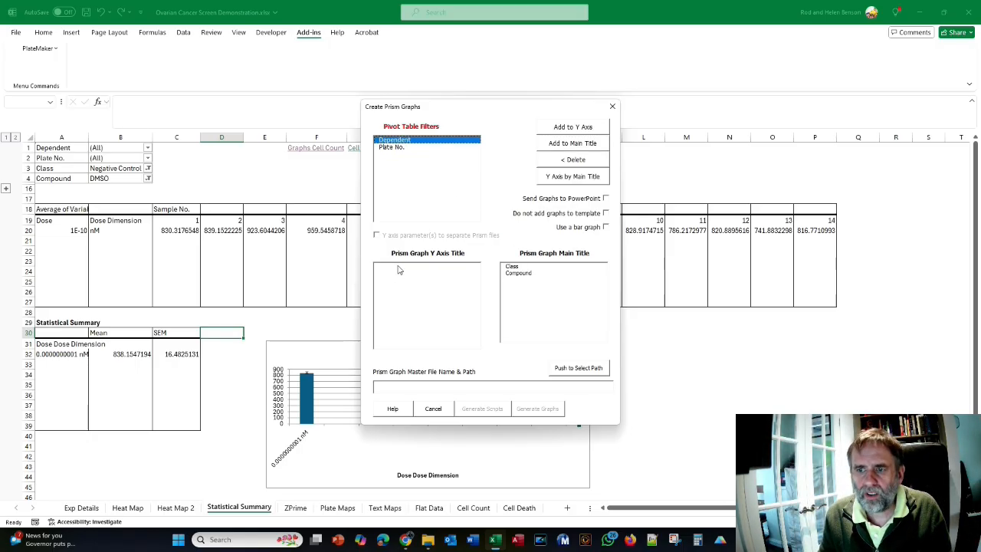
{"action": "left_click", "coordinate": [567, 129]}
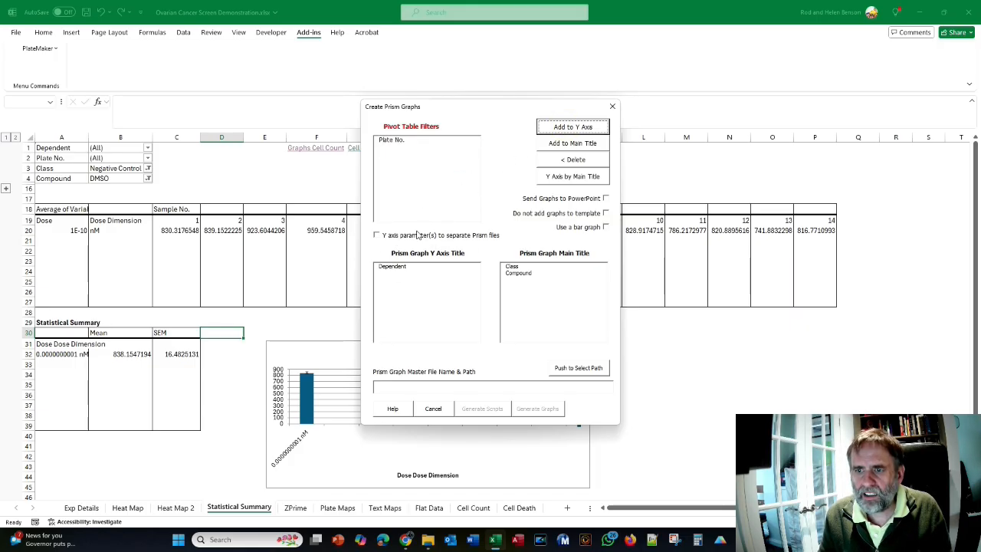
{"action": "left_click", "coordinate": [377, 236]}
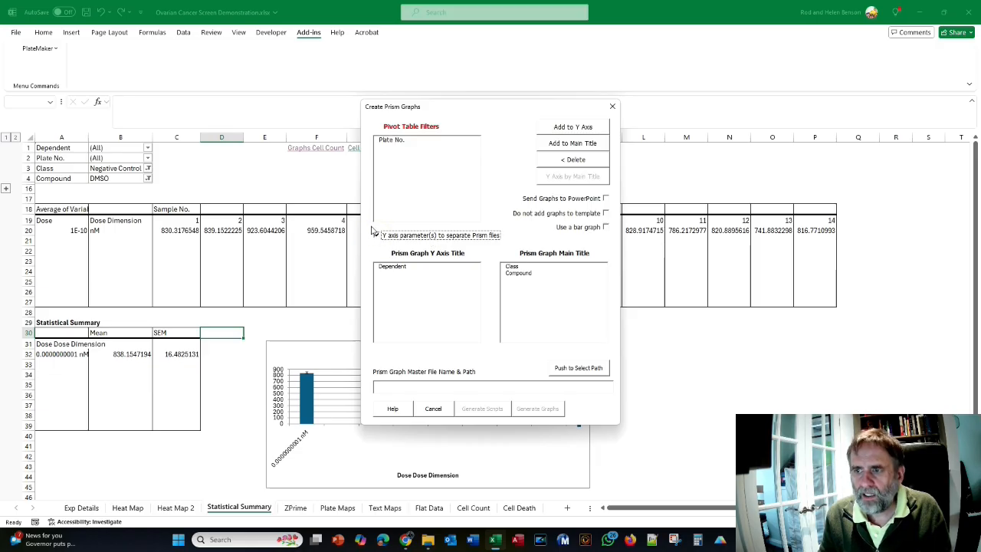
- Choose 56 Drug Layout Graphs.pzfx as the Prism master file, enable Do not add graphs to template, and generate the graphs
{"action": "left_click", "coordinate": [578, 368]}
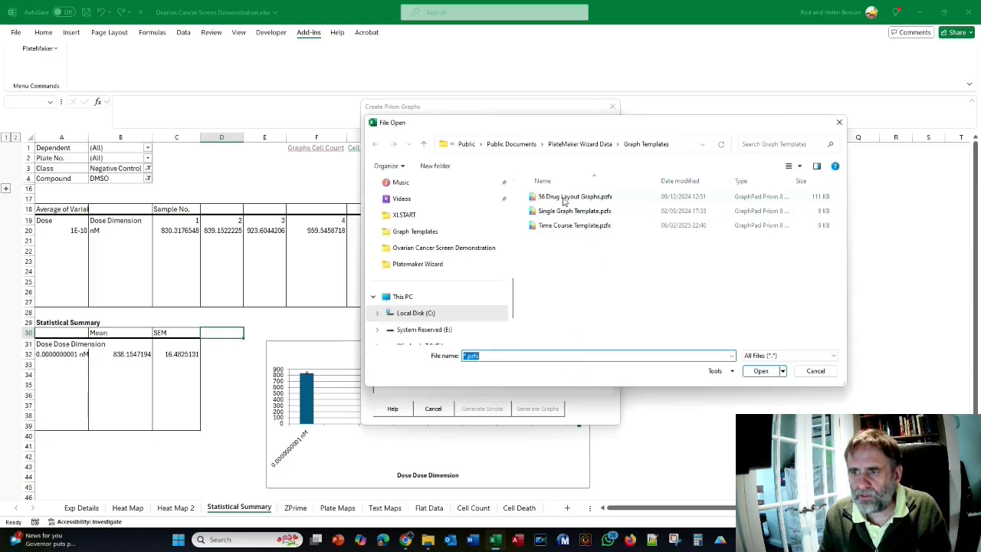
{"action": "left_click", "coordinate": [564, 198]}
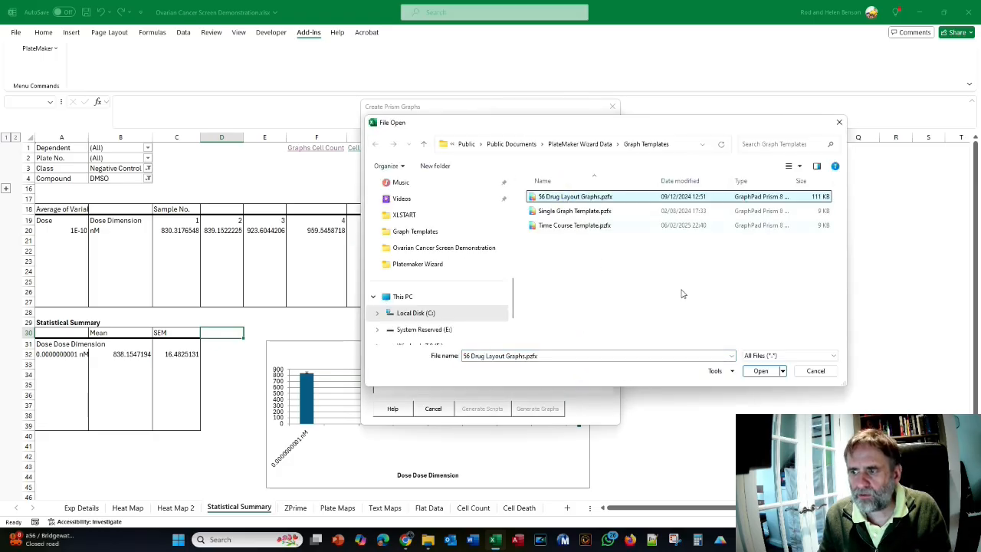
{"action": "left_click", "coordinate": [760, 371]}
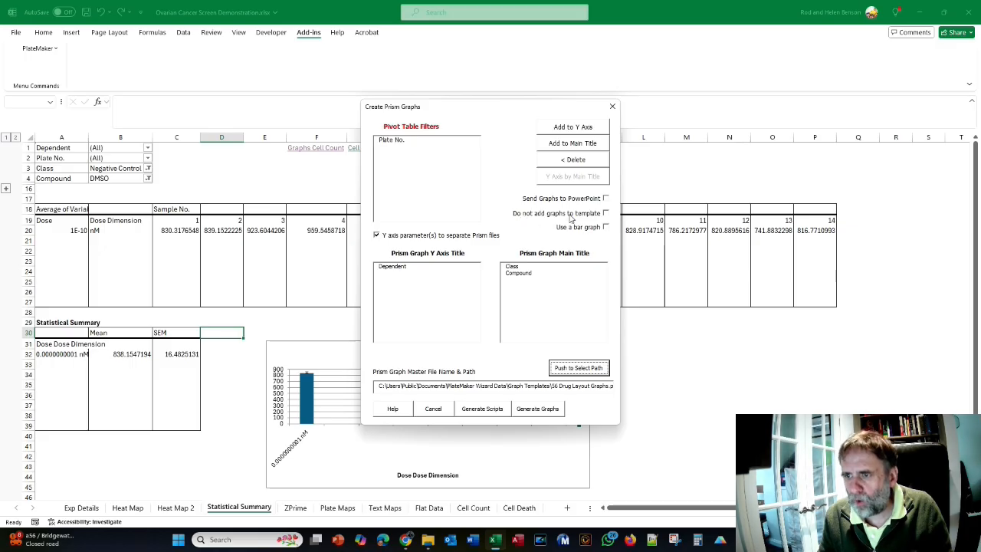
{"action": "left_click", "coordinate": [606, 213]}
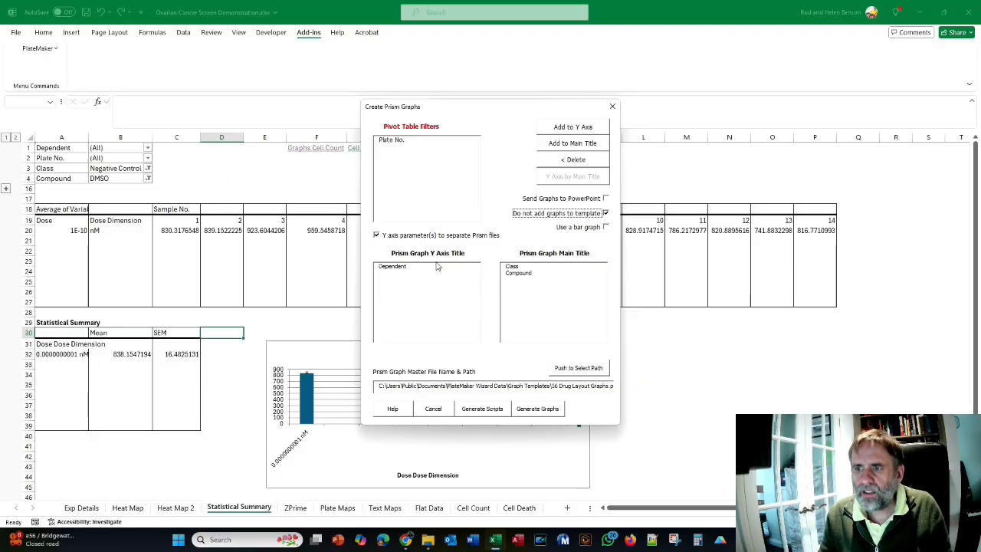
{"action": "left_click", "coordinate": [531, 409]}
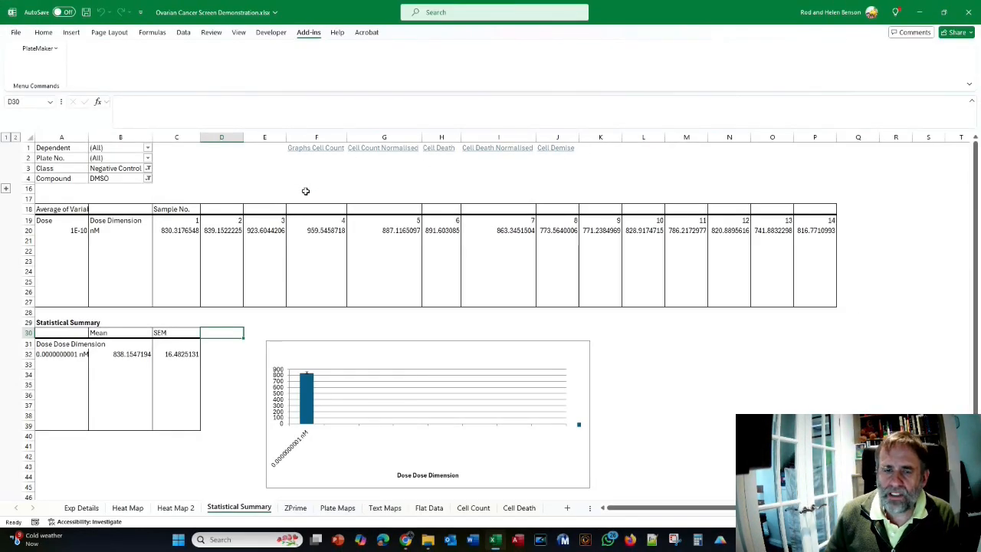
- Open the Cell Death Normalised file in Prism and examine the Other Therapy data tables from Axitinib to Cabozantinib
{"action": "left_click", "coordinate": [492, 148]}
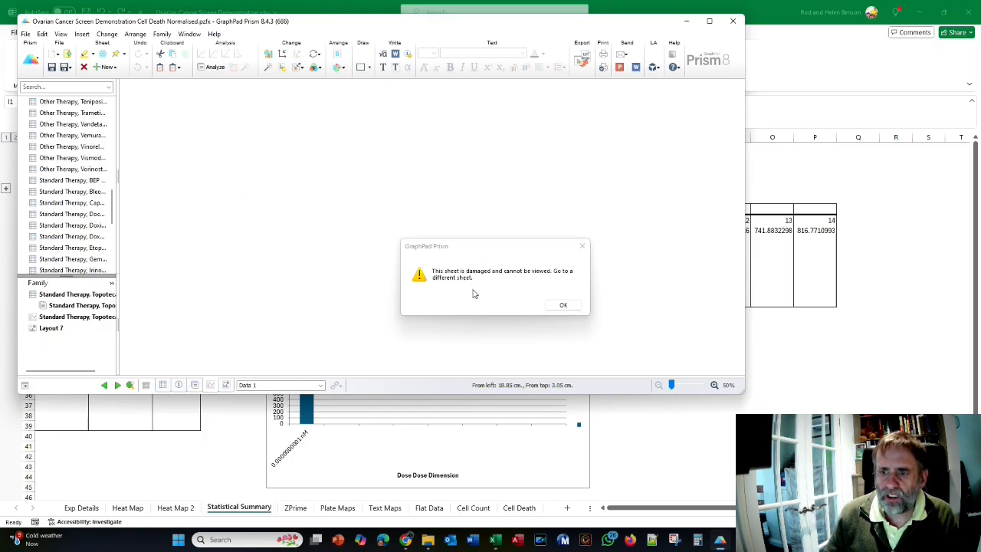
{"action": "left_click", "coordinate": [563, 306]}
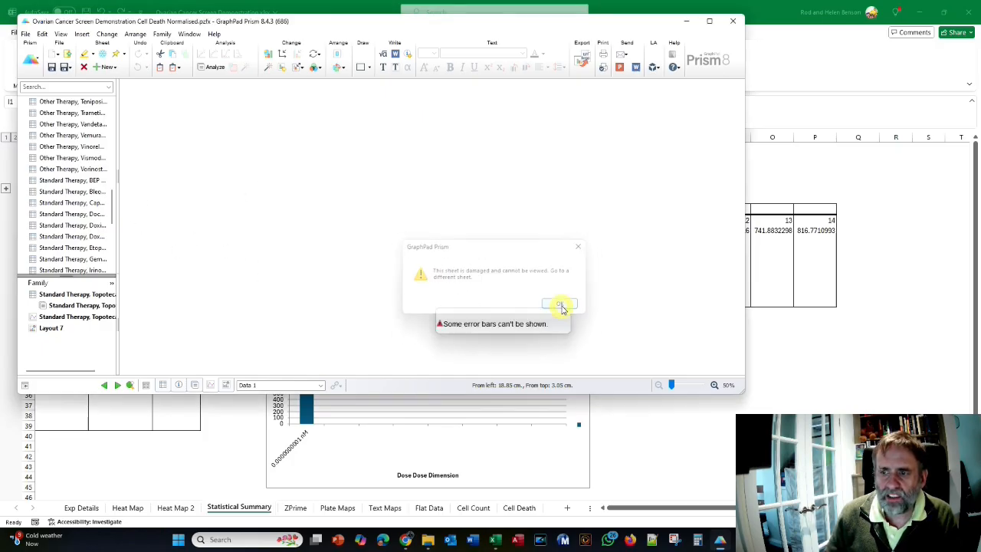
{"action": "scroll", "coordinate": [46, 222], "scroll_direction": "up", "scroll_amount": 8}
{"action": "scroll", "coordinate": [59, 205], "scroll_direction": "up", "scroll_amount": 2}
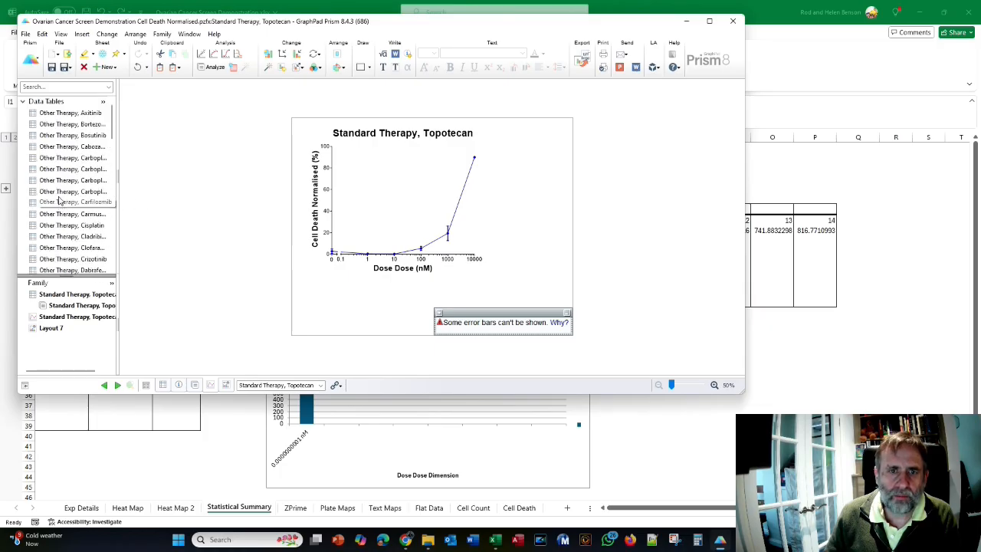
{"action": "left_click", "coordinate": [64, 114]}
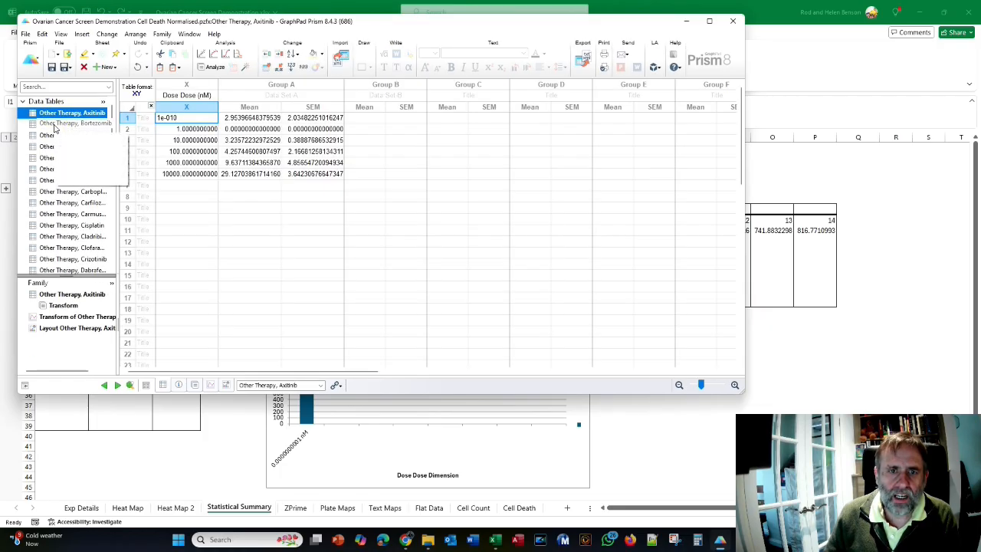
{"action": "left_click", "coordinate": [53, 124]}
{"action": "left_click", "coordinate": [50, 134]}
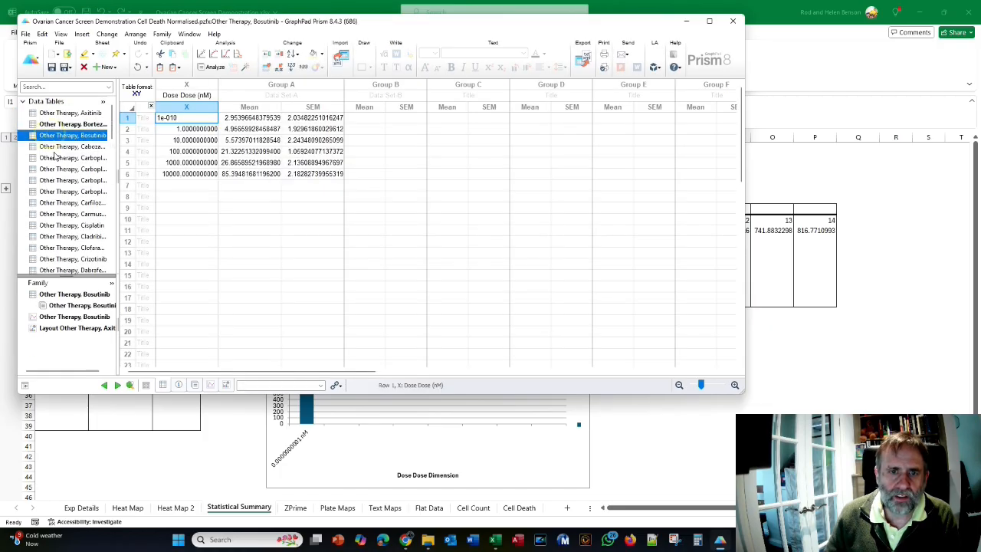
{"action": "left_click", "coordinate": [55, 147]}
{"action": "scroll", "coordinate": [56, 149], "scroll_direction": "down", "scroll_amount": 1}
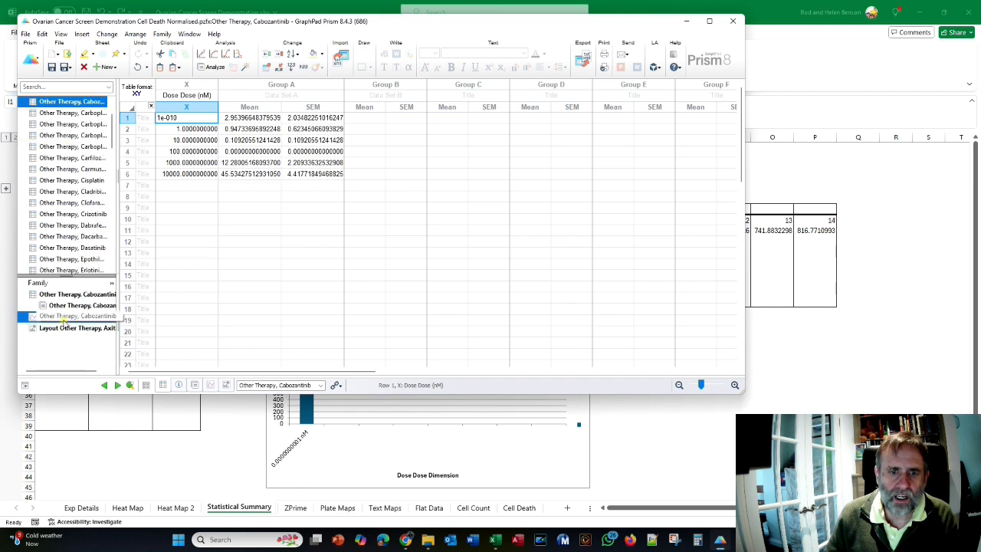
- View the Cell Death Normalised graphs for Cabozantinib, Carboplatin and Cladribine, and open Layout 3
{"action": "left_click", "coordinate": [65, 316]}
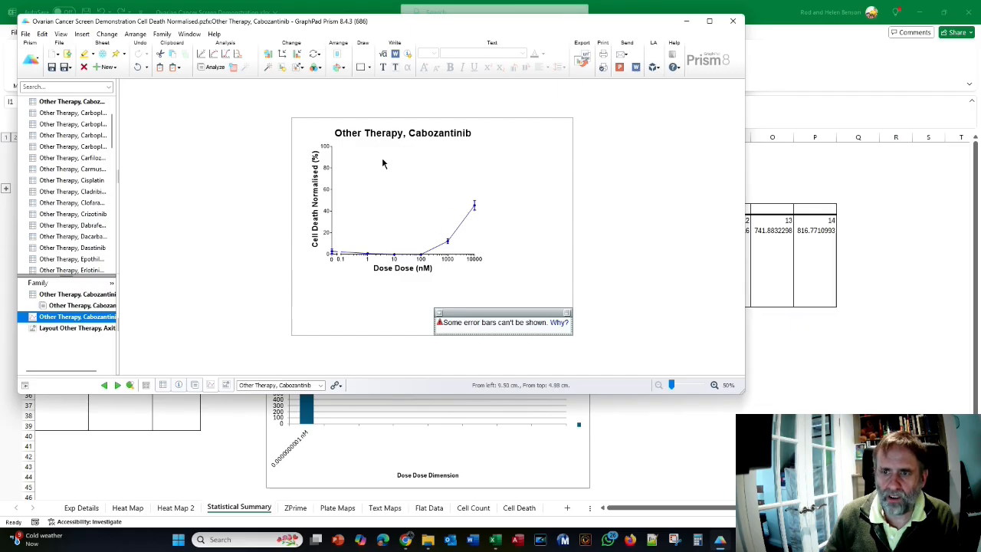
{"action": "scroll", "coordinate": [282, 211], "scroll_direction": "down", "scroll_amount": 1}
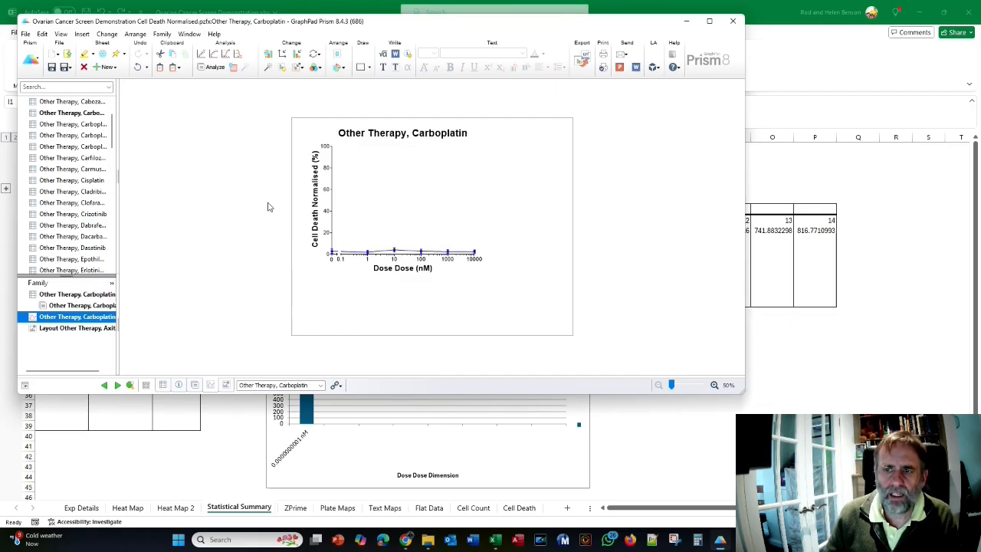
{"action": "left_click", "coordinate": [72, 191]}
{"action": "left_click", "coordinate": [65, 316]}
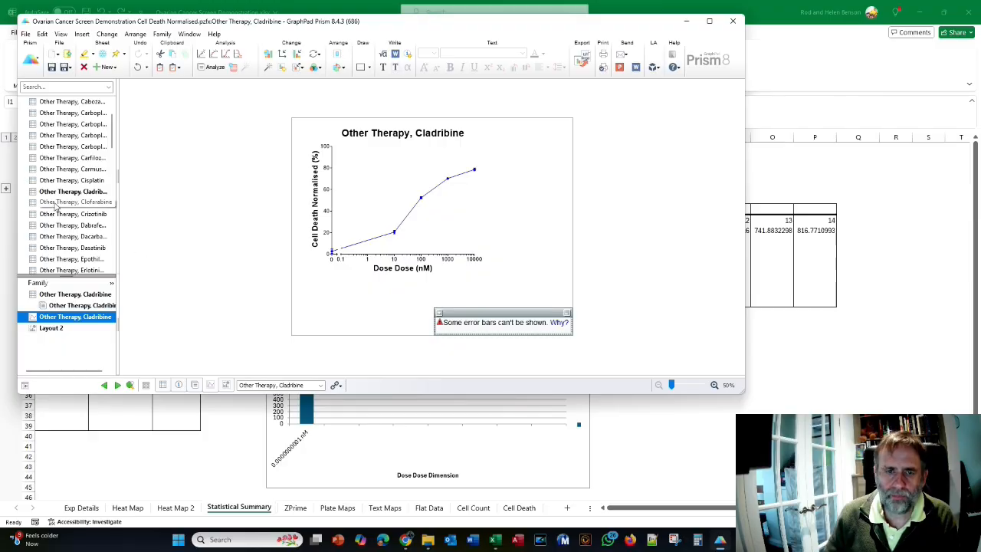
{"action": "scroll", "coordinate": [69, 207], "scroll_direction": "down", "scroll_amount": 10}
{"action": "left_click", "coordinate": [50, 236]}
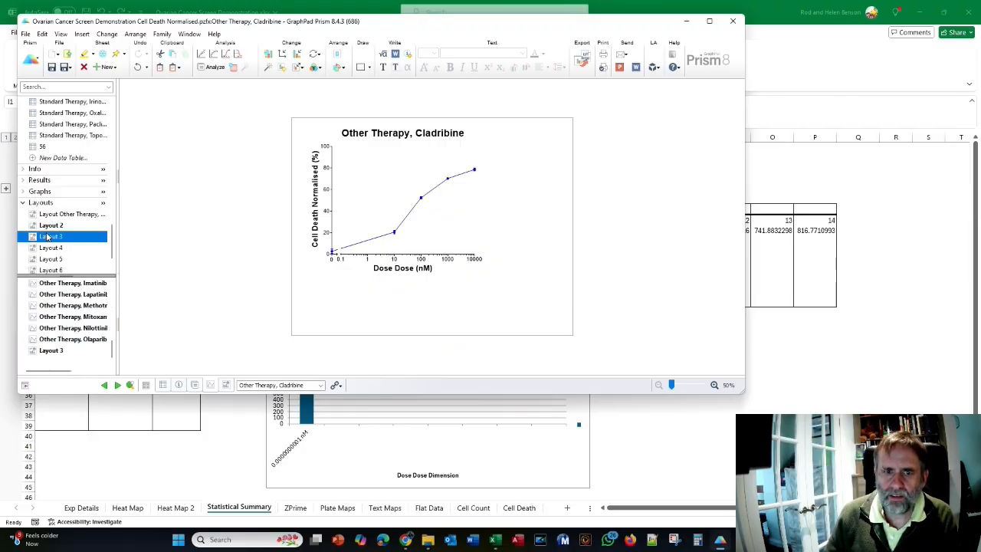
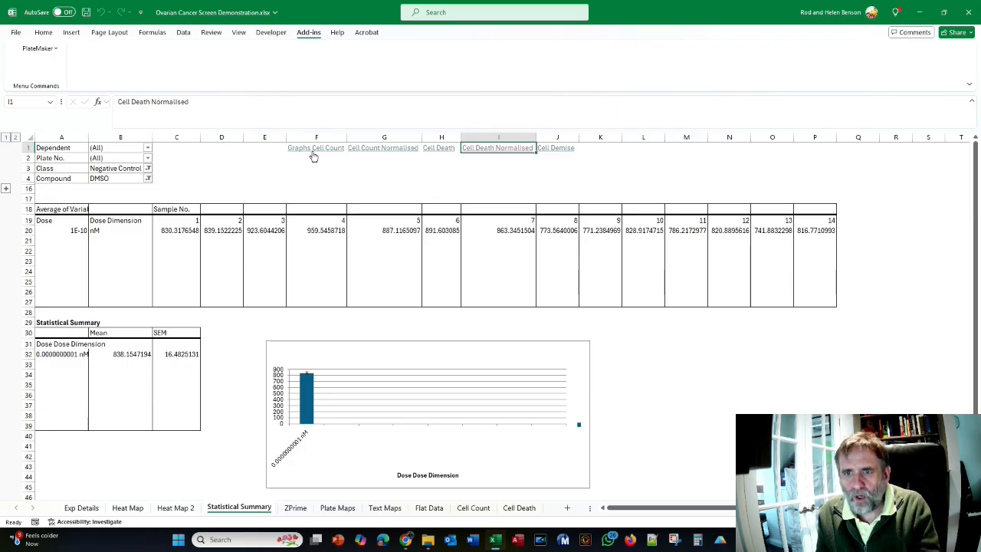
- Switch to File Explorer and go up from the Ovarian Cancer Screen Demonstration folder to PlateMaker Wizard Data
{"action": "left_click", "coordinate": [428, 541]}
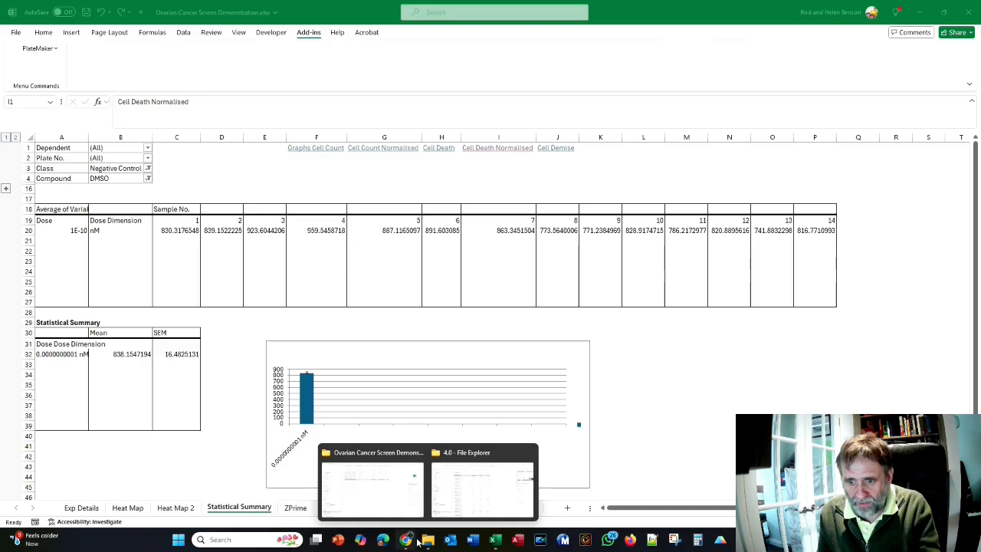
{"action": "left_click", "coordinate": [383, 502]}
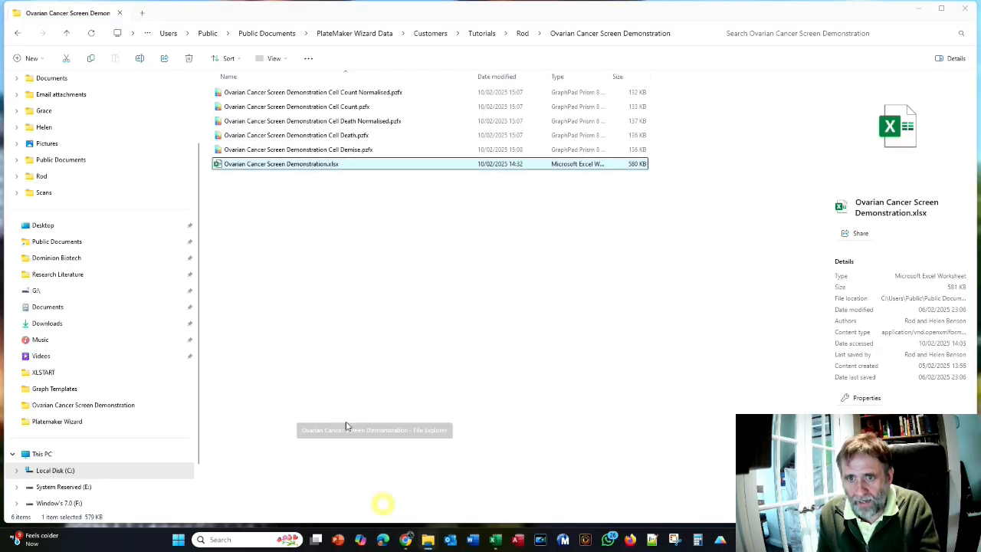
{"action": "left_click", "coordinate": [521, 33]}
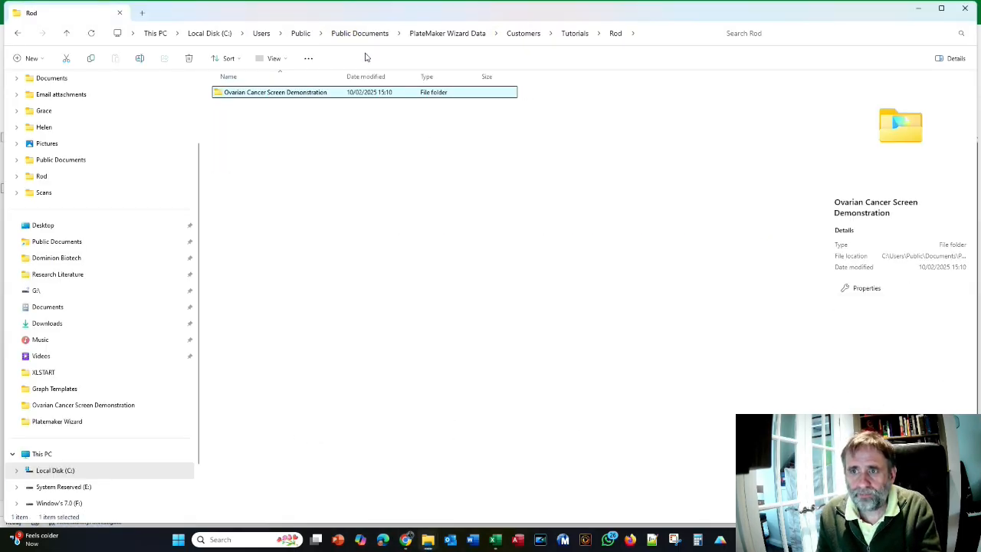
{"action": "left_click", "coordinate": [435, 35]}
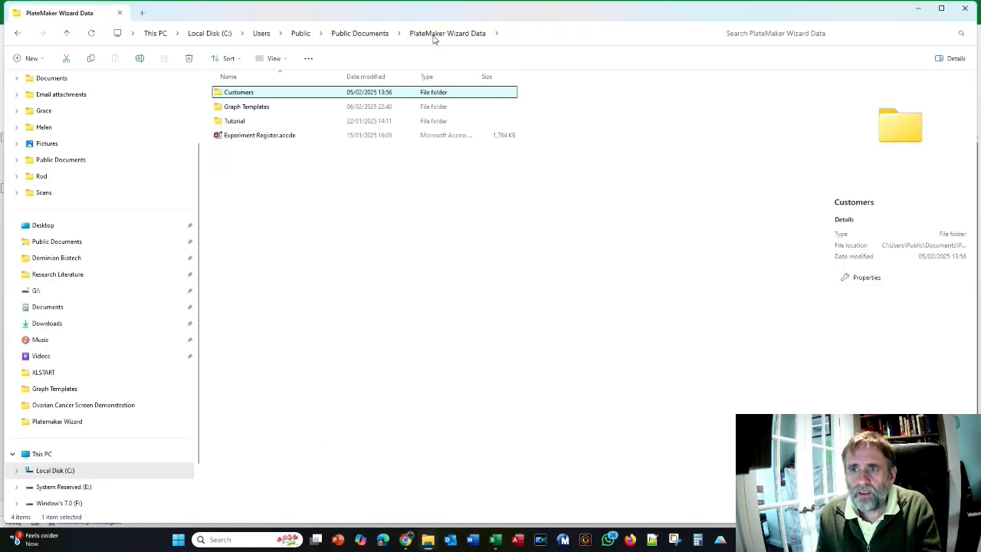
- Browse through Customers, Tutorials and the user's folder into Ovarian Cancer Screen Demonstration, and select the Cell Count Prism file
{"action": "double_click", "coordinate": [236, 94]}
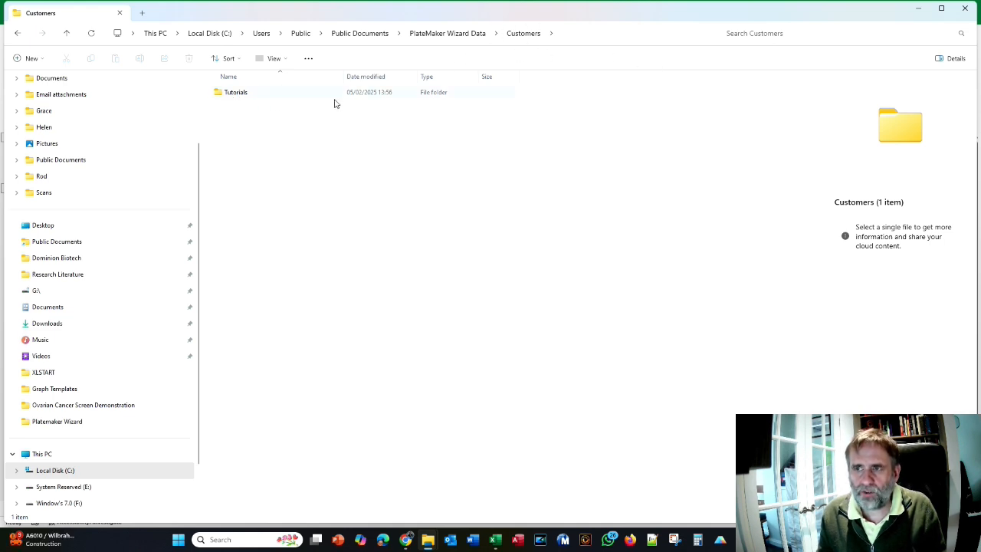
{"action": "double_click", "coordinate": [230, 94]}
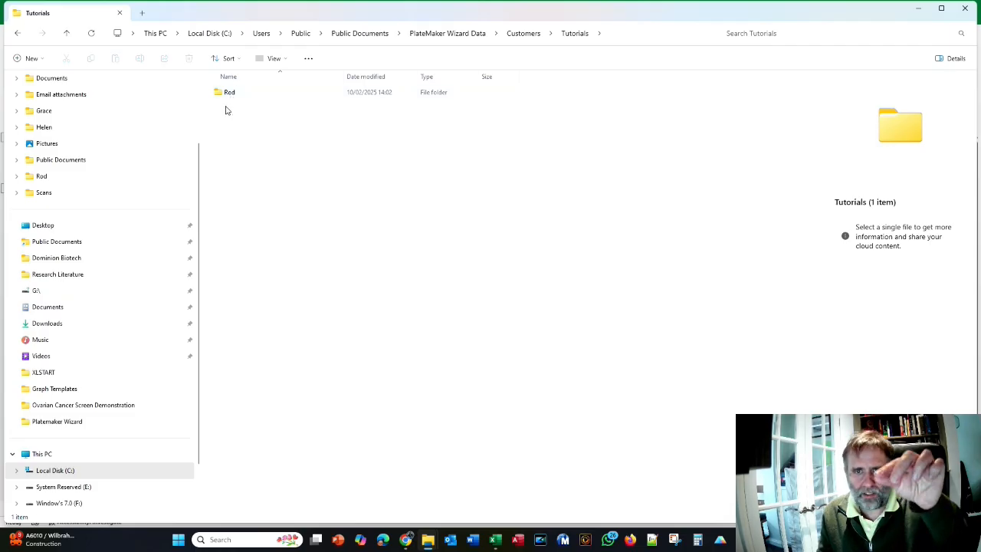
{"action": "double_click", "coordinate": [227, 94]}
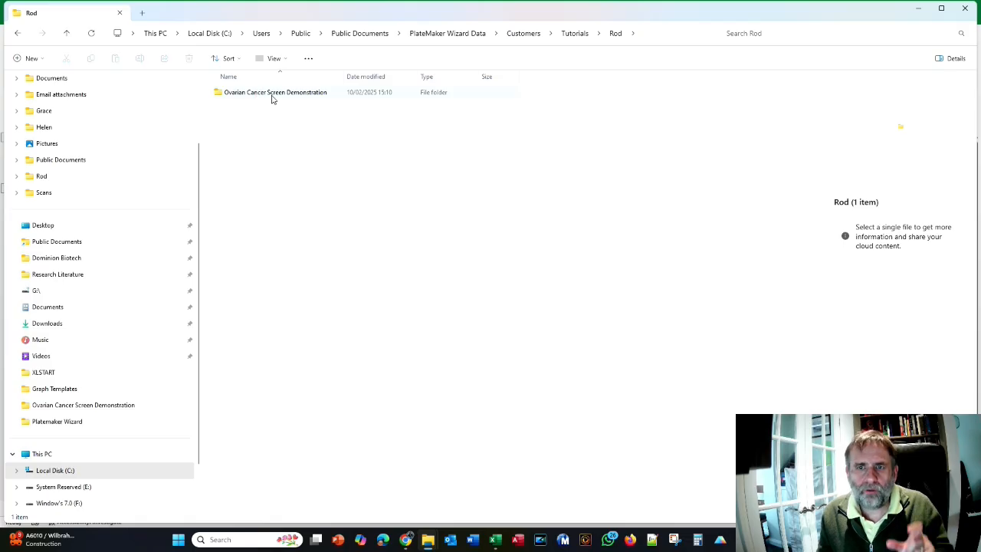
{"action": "left_click_drag", "start_coordinate": [344, 76], "coordinate": [383, 70]}
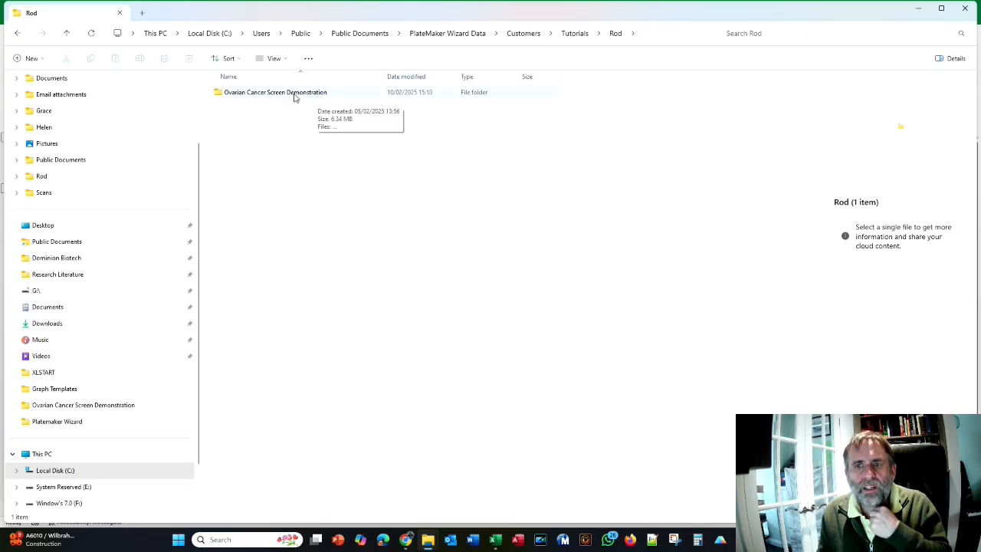
{"action": "double_click", "coordinate": [289, 93]}
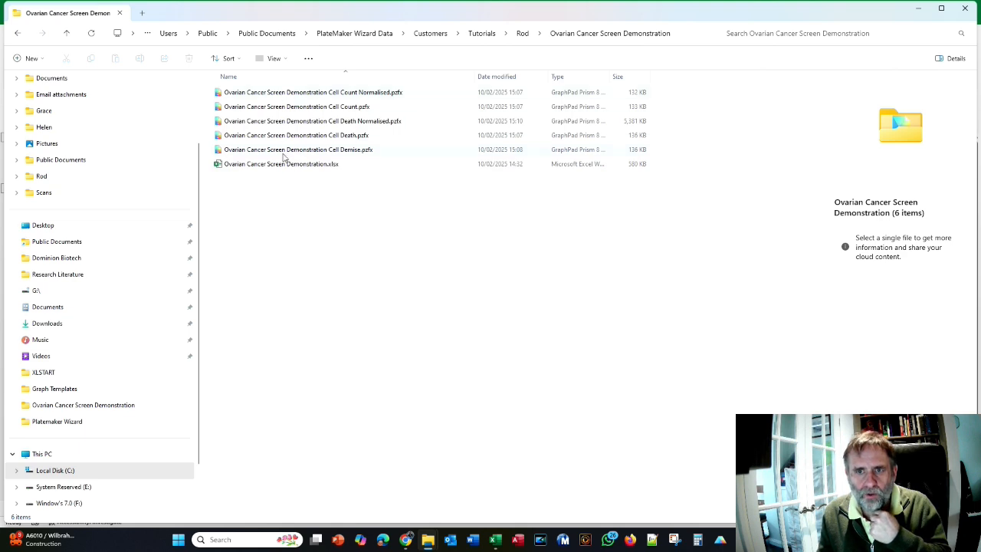
{"action": "left_click", "coordinate": [281, 107]}
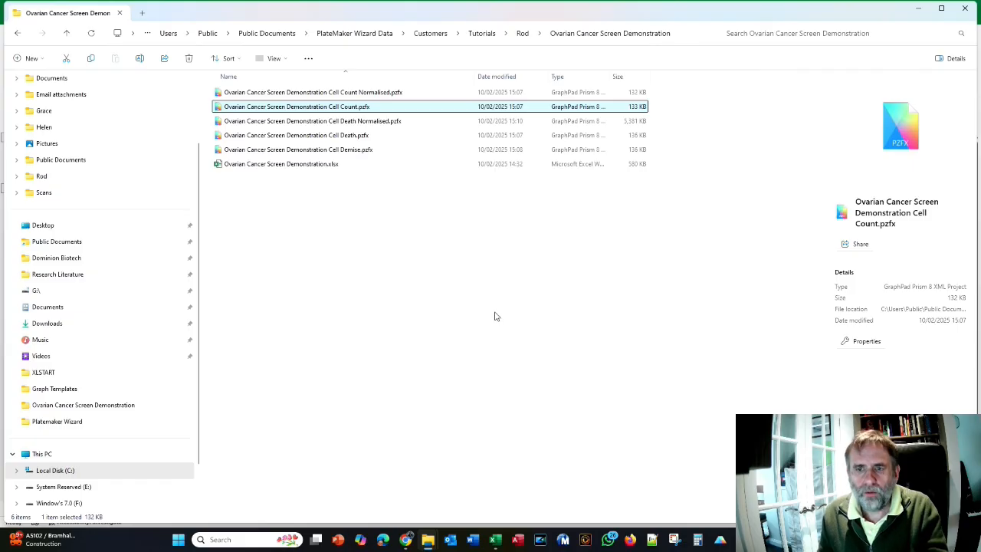
- Switch to the Data analysis Crib Sheet PDF and read the Prism graph update instructions and section 4.1.9
{"action": "key", "text": "alt+Tab"}
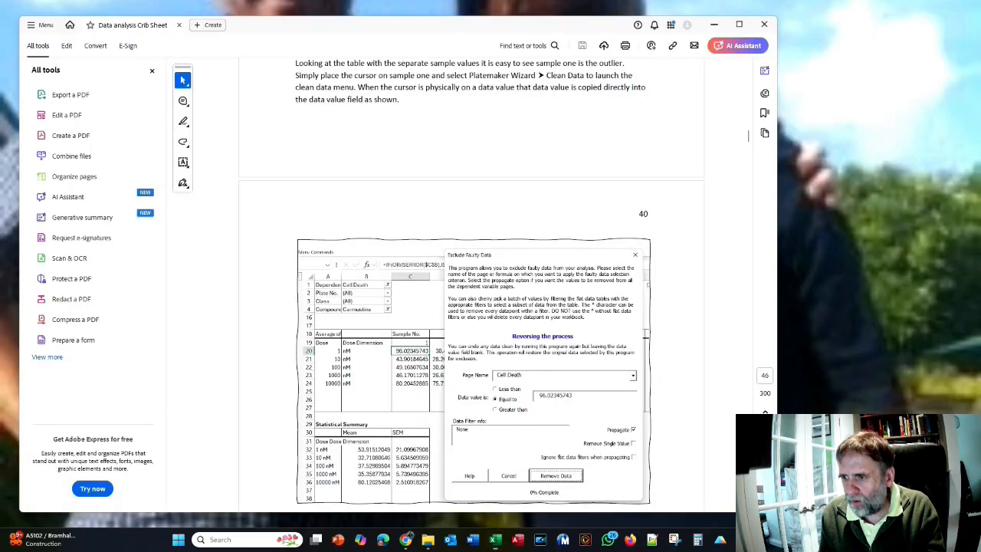
{"action": "left_click", "coordinate": [797, 490]}
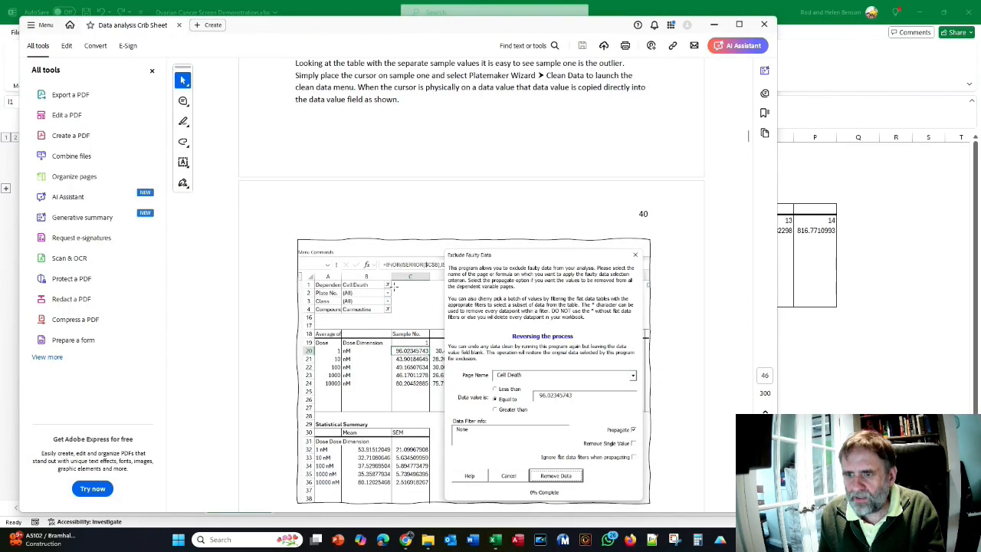
{"action": "scroll", "coordinate": [394, 287], "scroll_direction": "down", "scroll_amount": 7}
{"action": "scroll", "coordinate": [395, 286], "scroll_direction": "down", "scroll_amount": 8}
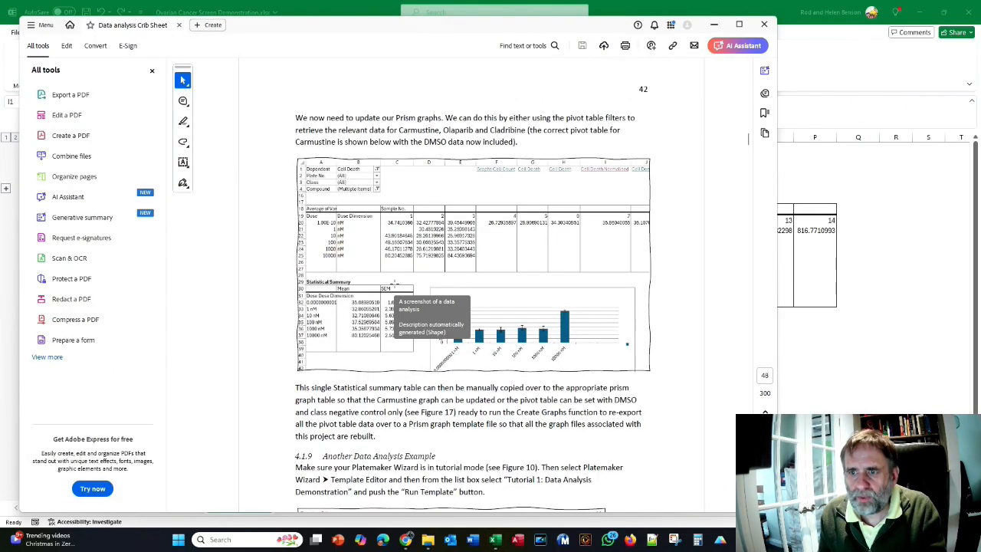
{"action": "scroll", "coordinate": [394, 283], "scroll_direction": "down", "scroll_amount": 3}
{"action": "scroll", "coordinate": [417, 107], "scroll_direction": "down", "scroll_amount": 3}
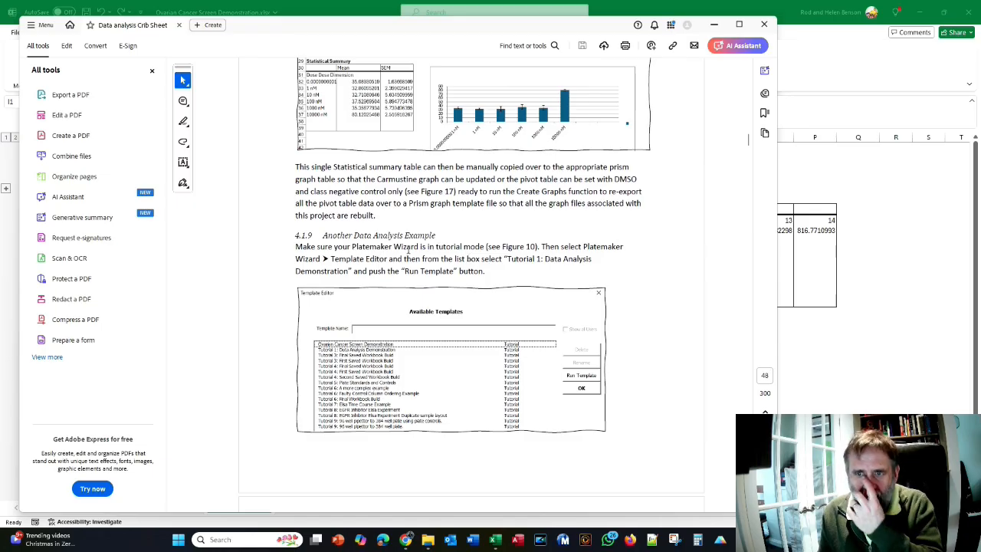
{"action": "scroll", "coordinate": [291, 304], "scroll_direction": "down", "scroll_amount": 2}
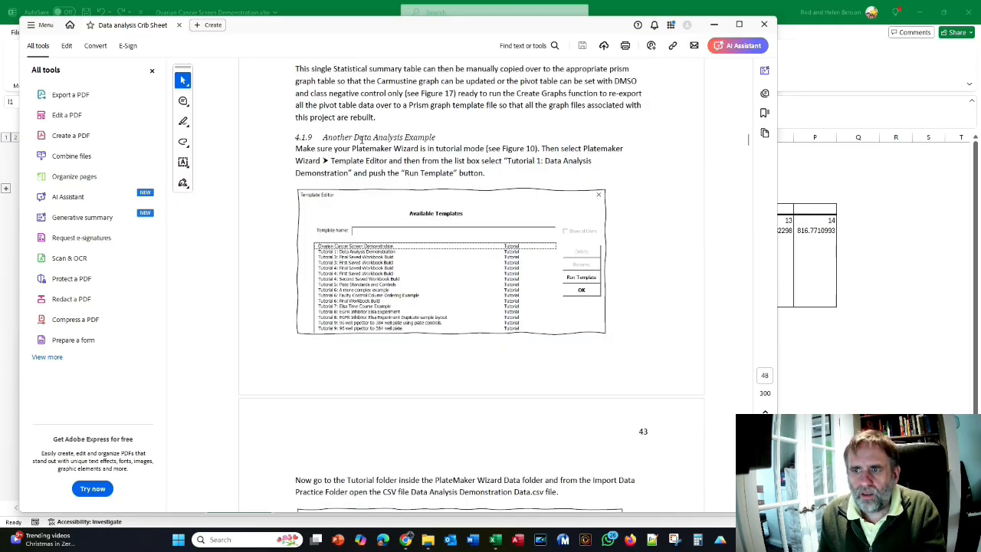
- Return to Excel and run the Tutorial 1: Data Analysis Demonstration template from the PlateMaker Template Editor
{"action": "key", "text": "alt+Tab"}
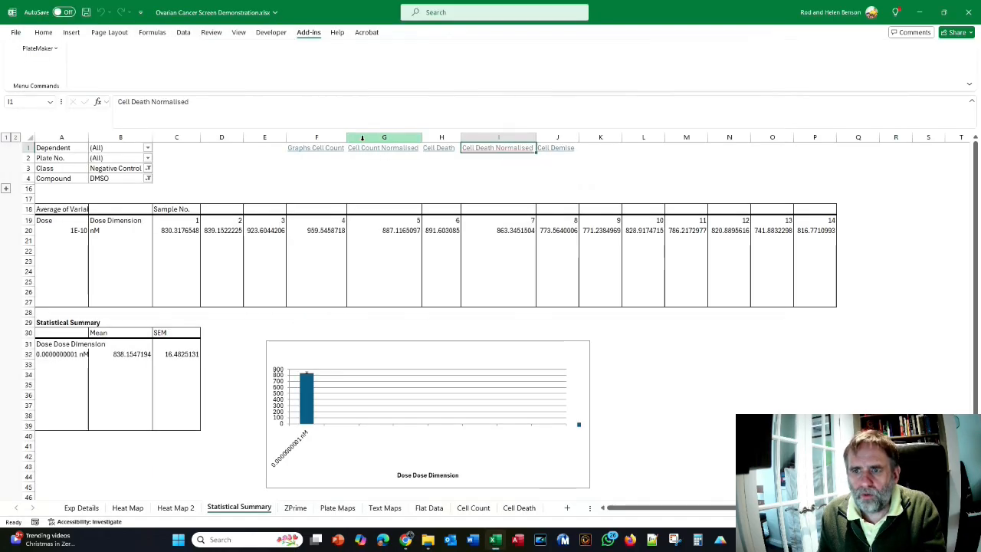
{"action": "left_click", "coordinate": [40, 49]}
{"action": "left_click", "coordinate": [66, 263]}
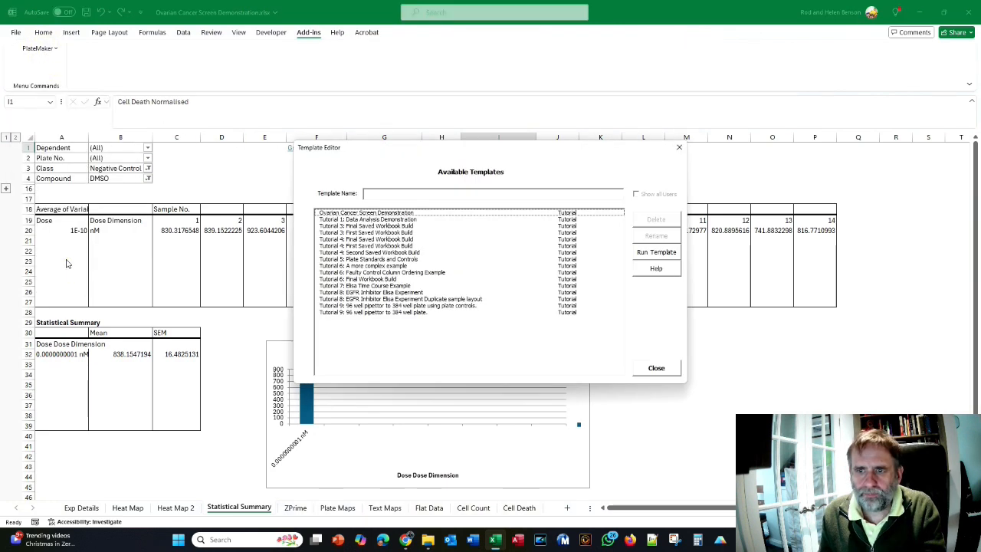
{"action": "left_click", "coordinate": [362, 220]}
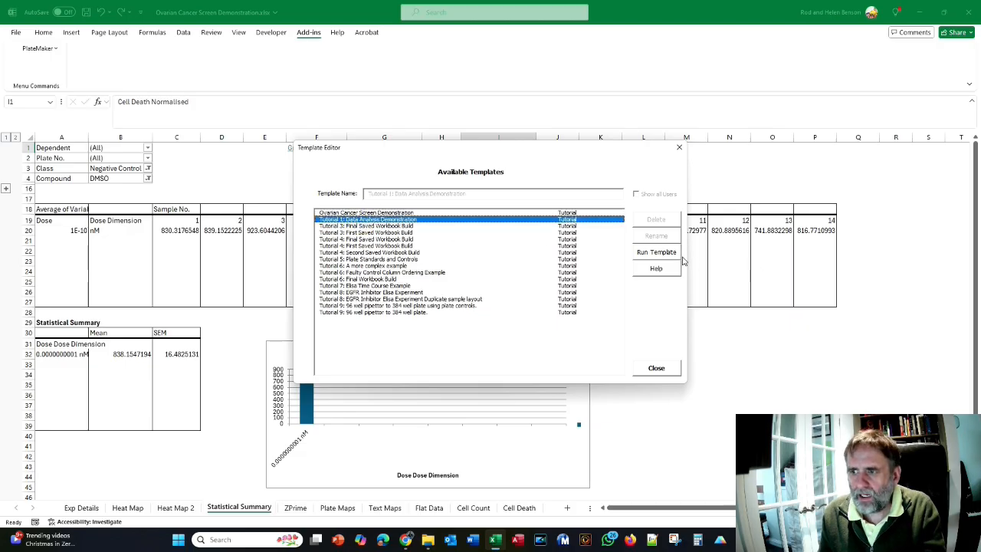
{"action": "left_click", "coordinate": [651, 252]}
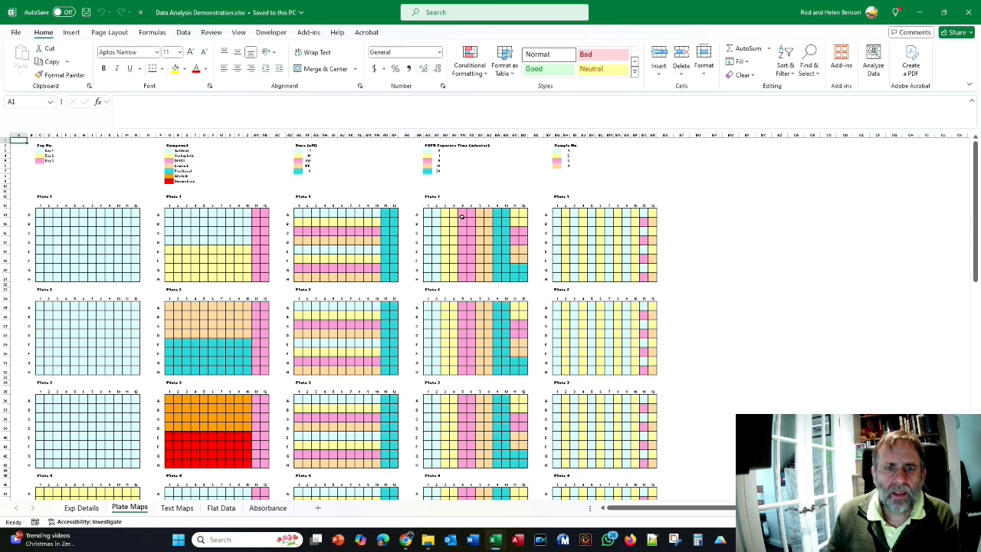
- Examine the plate maps for all the plates, including the Exp Details sheet, and view the Absorbance sheet
{"action": "scroll", "coordinate": [114, 239], "scroll_direction": "down", "scroll_amount": 15}
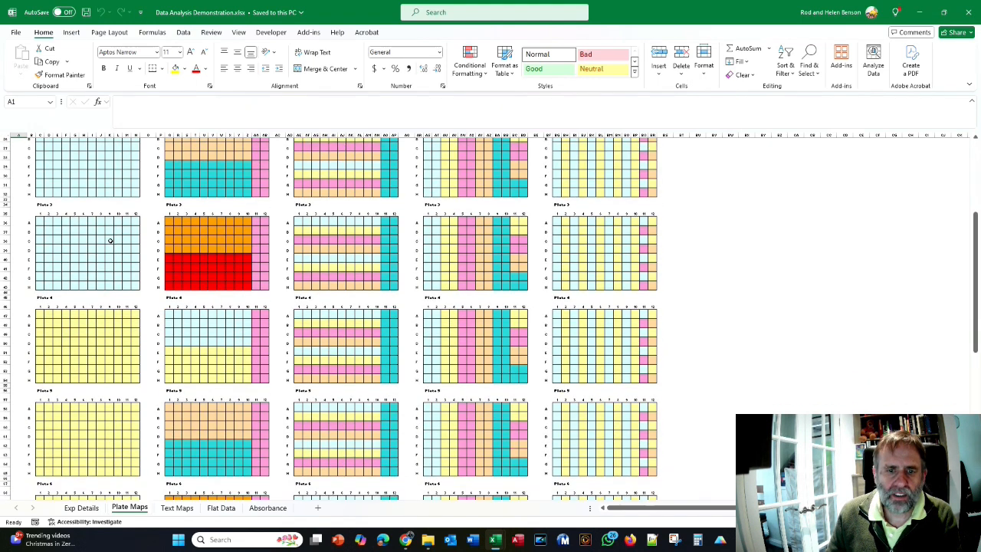
{"action": "scroll", "coordinate": [107, 243], "scroll_direction": "up", "scroll_amount": 15}
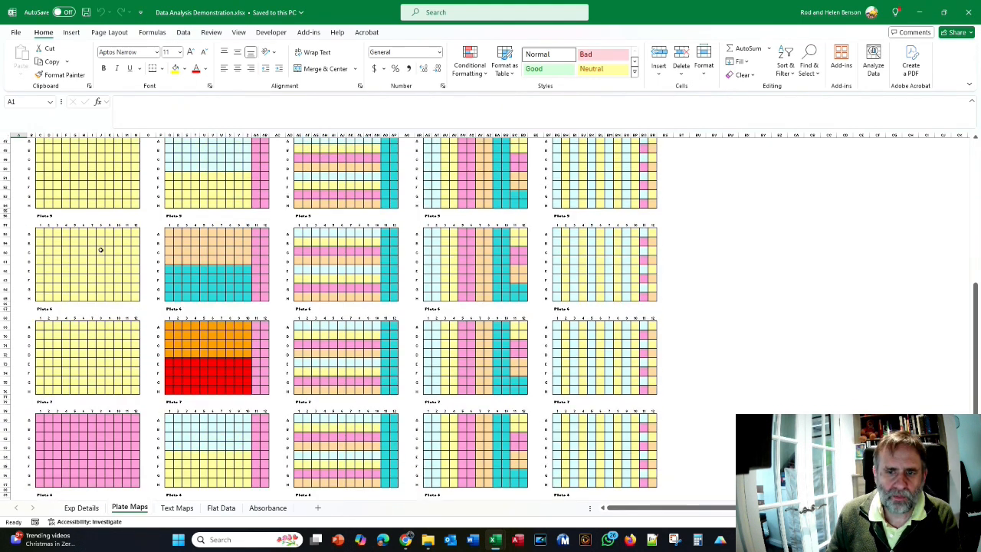
{"action": "scroll", "coordinate": [100, 251], "scroll_direction": "up", "scroll_amount": 3}
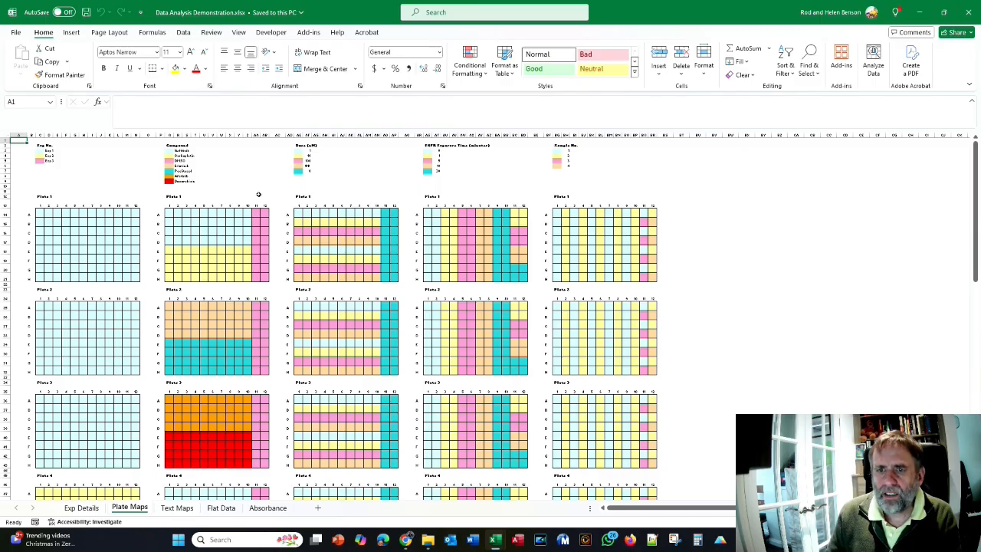
{"action": "left_click", "coordinate": [89, 507]}
{"action": "left_click", "coordinate": [130, 507]}
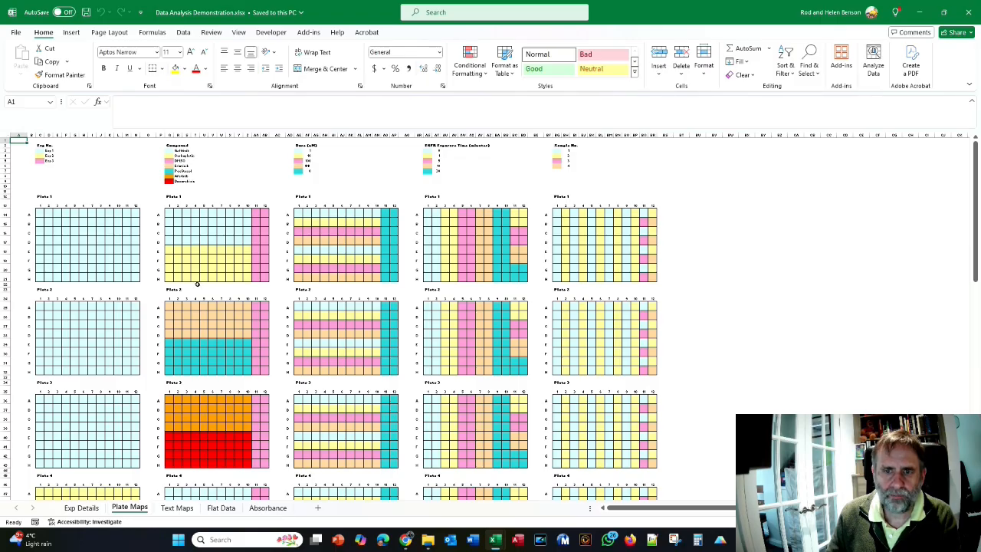
{"action": "scroll", "coordinate": [197, 283], "scroll_direction": "down", "scroll_amount": 18}
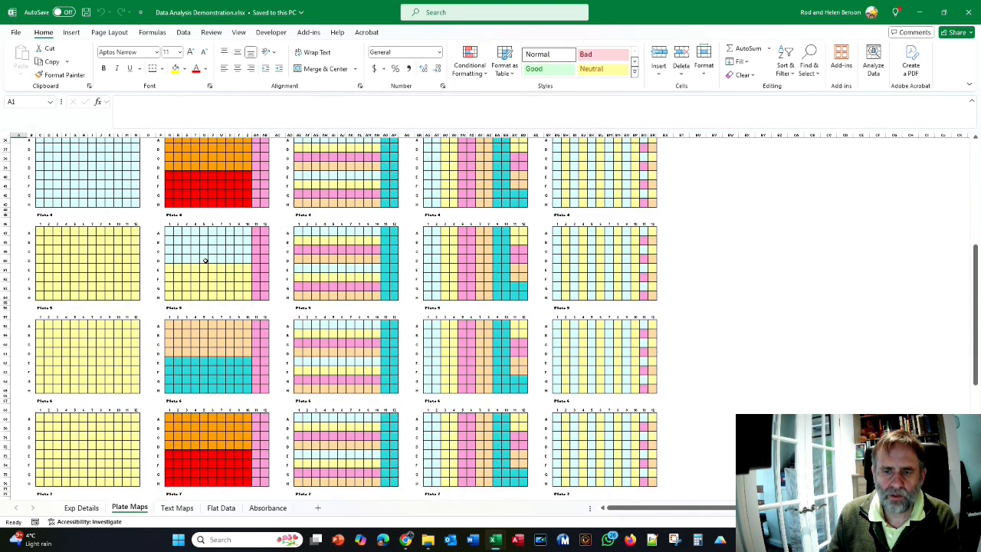
{"action": "scroll", "coordinate": [206, 261], "scroll_direction": "up", "scroll_amount": 18}
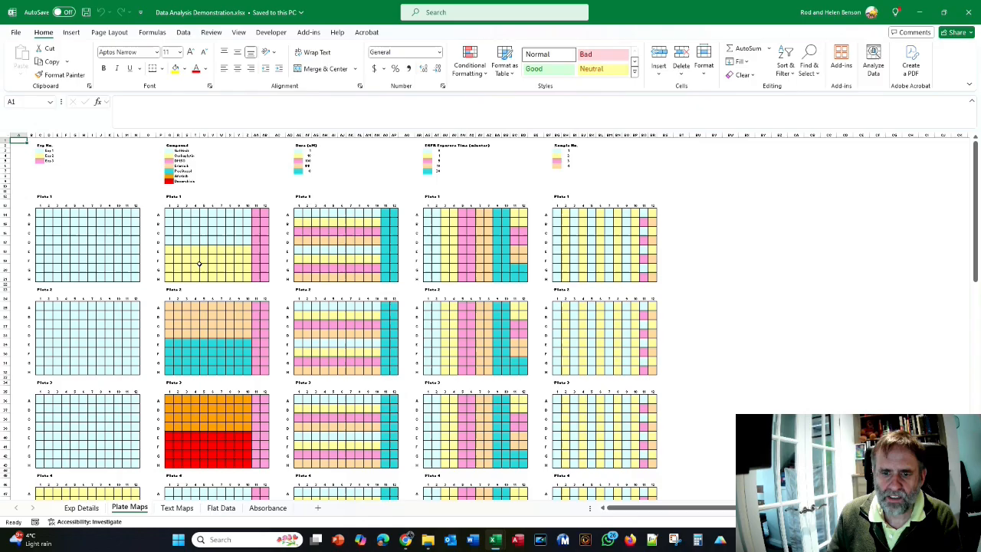
{"action": "left_click", "coordinate": [270, 508]}
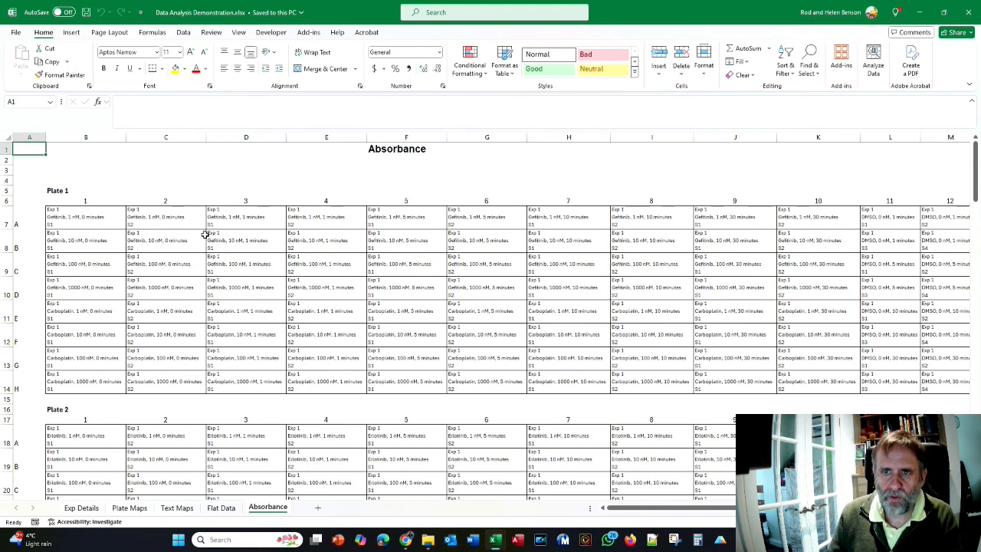
- Switch to File Explorer and open Data Analysis Demonstration Data.csv from Import Practice Data in PlateMaker Wizard Data's Tutorial folder
{"action": "mouse_move", "coordinate": [428, 540]}
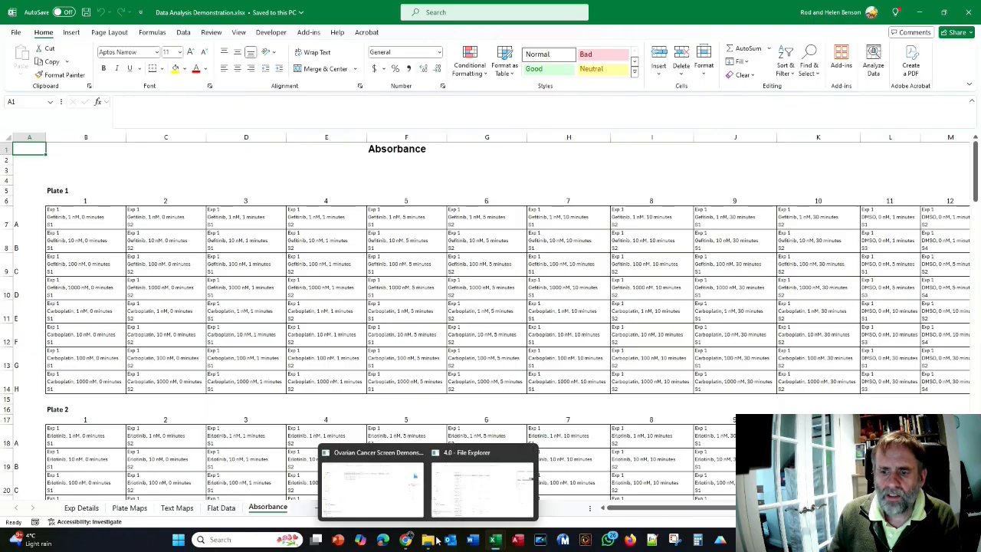
{"action": "left_click", "coordinate": [390, 491]}
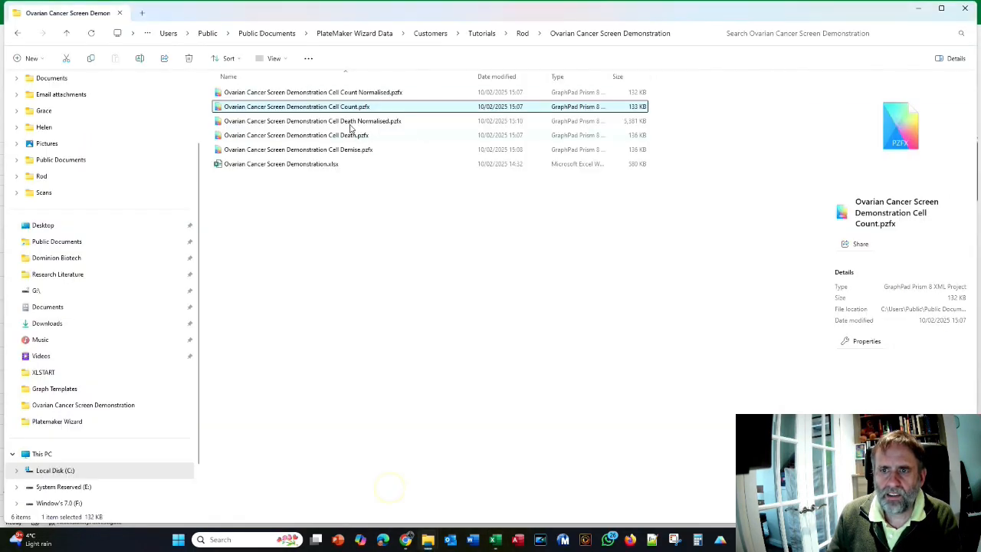
{"action": "left_click", "coordinate": [339, 34]}
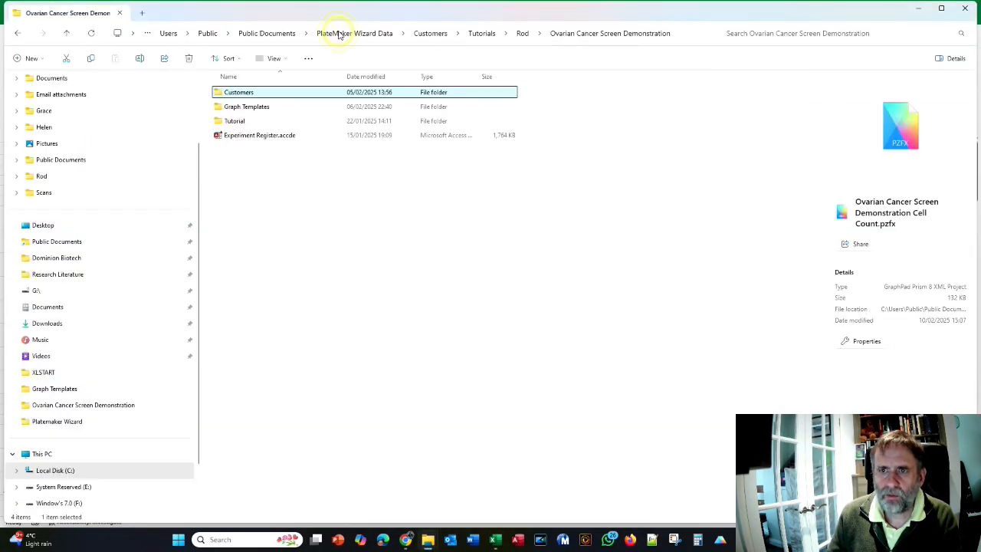
{"action": "double_click", "coordinate": [235, 123]}
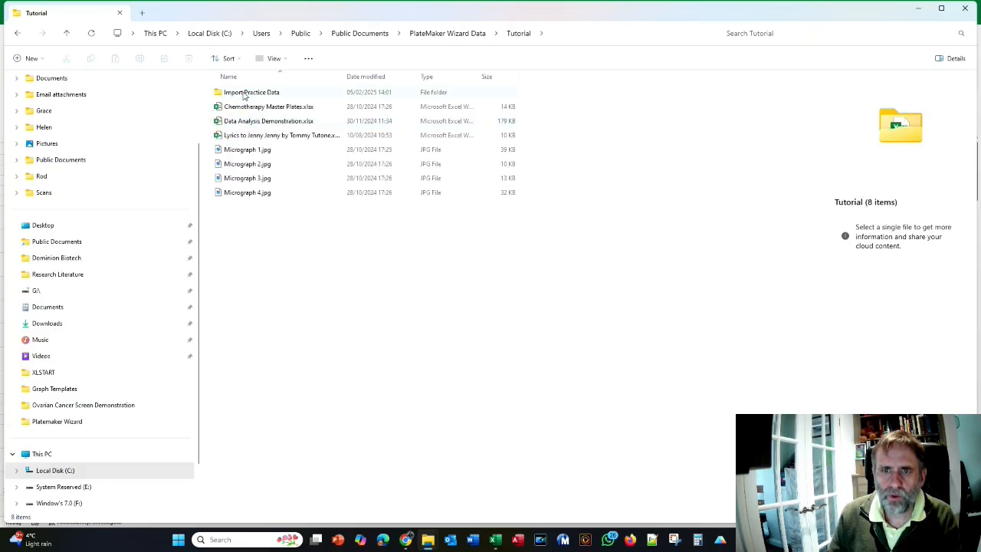
{"action": "double_click", "coordinate": [243, 93]}
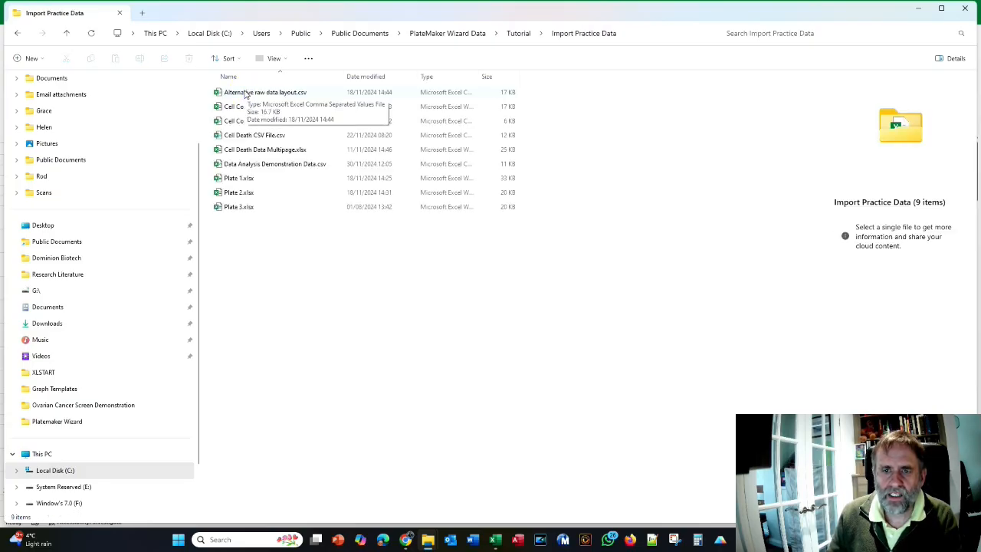
{"action": "double_click", "coordinate": [280, 165]}
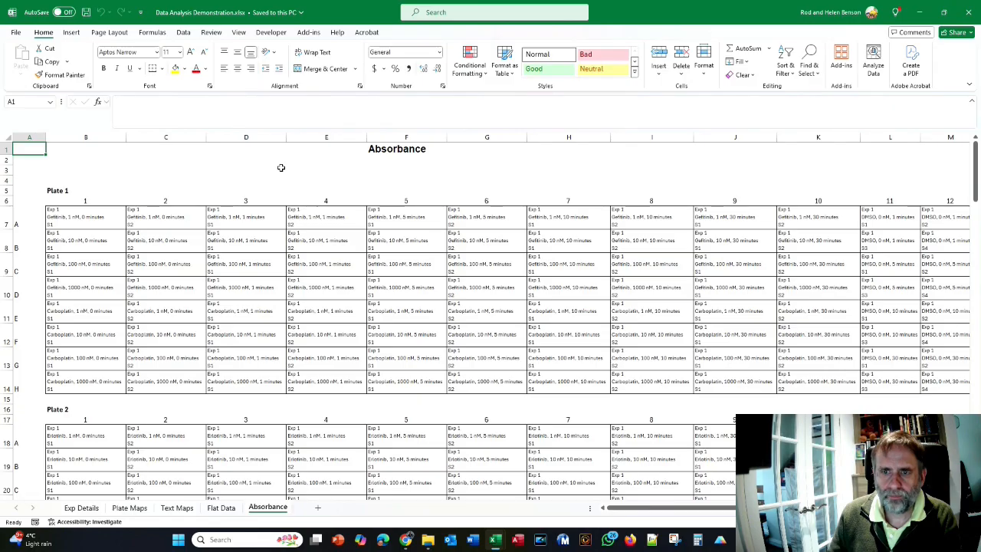
{"action": "key", "text": "alt+Tab"}
- Look through the plate readings in the raw data file and bring up the PlateMaker add-in commands
{"action": "scroll", "coordinate": [281, 167], "scroll_direction": "down", "scroll_amount": 20}
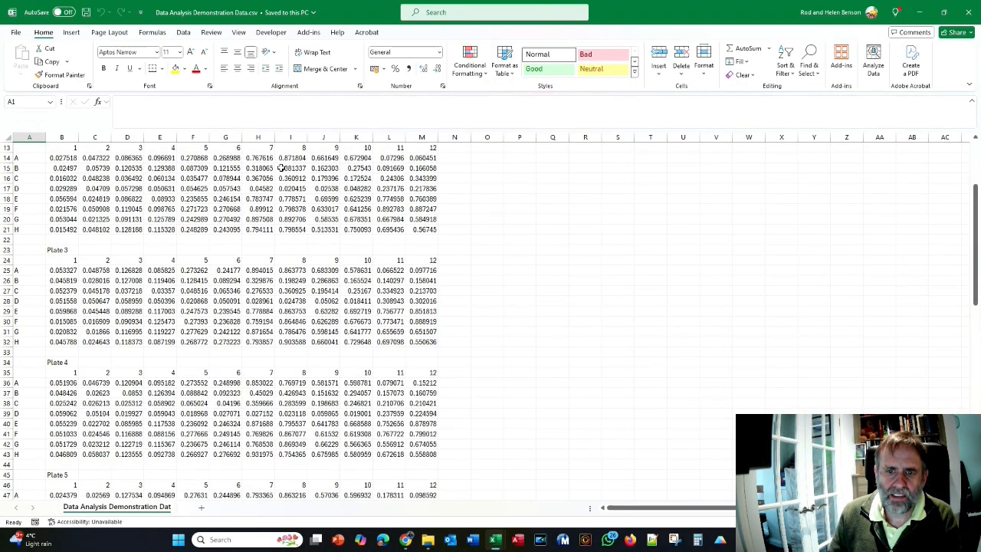
{"action": "scroll", "coordinate": [281, 168], "scroll_direction": "up", "scroll_amount": 20}
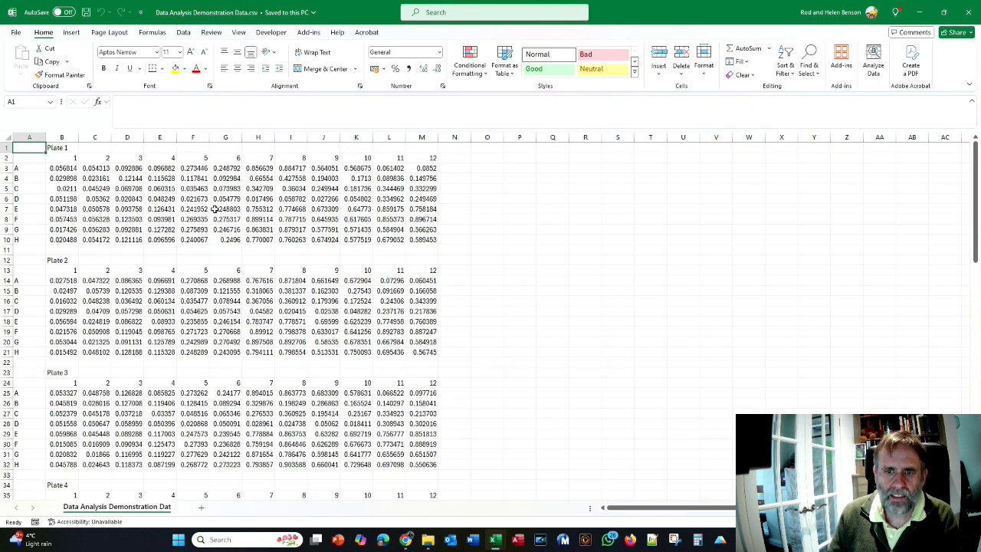
{"action": "left_click", "coordinate": [310, 34]}
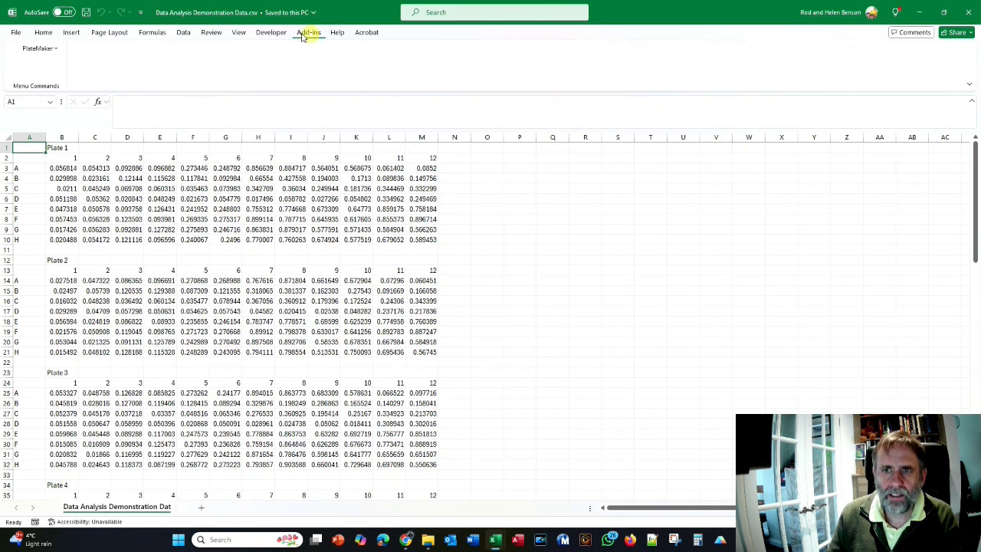
- Start PlateMaker's data import and set the source start cell to B3, the first well of Plate 1
{"action": "left_click", "coordinate": [37, 49]}
{"action": "left_click", "coordinate": [46, 121]}
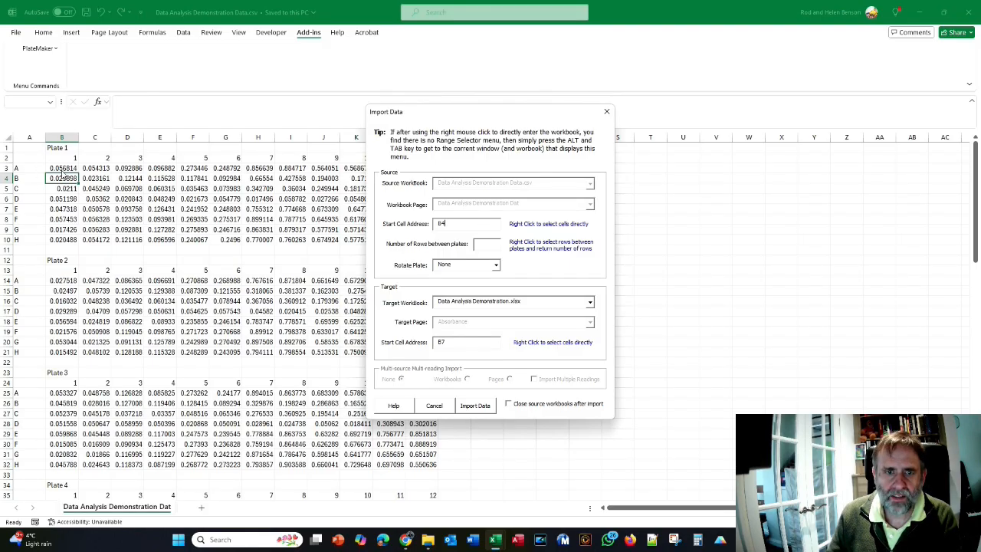
{"action": "left_click", "coordinate": [442, 224]}
{"action": "key", "text": "BackSpace"}
{"action": "type", "text": "3"}
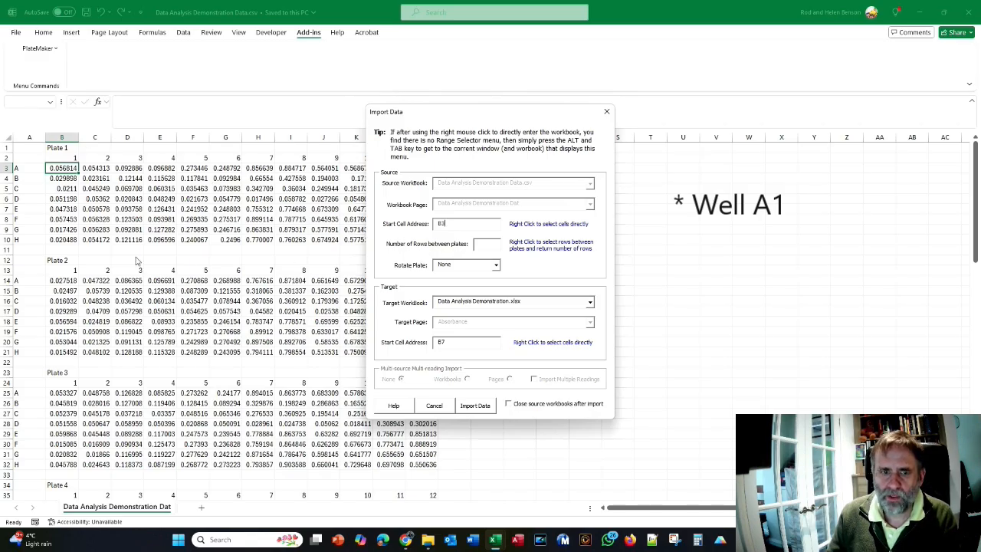
- Set the number of rows between plates by picking the range B11:B13 between Plate 1 and Plate 2
{"action": "left_click", "coordinate": [480, 245]}
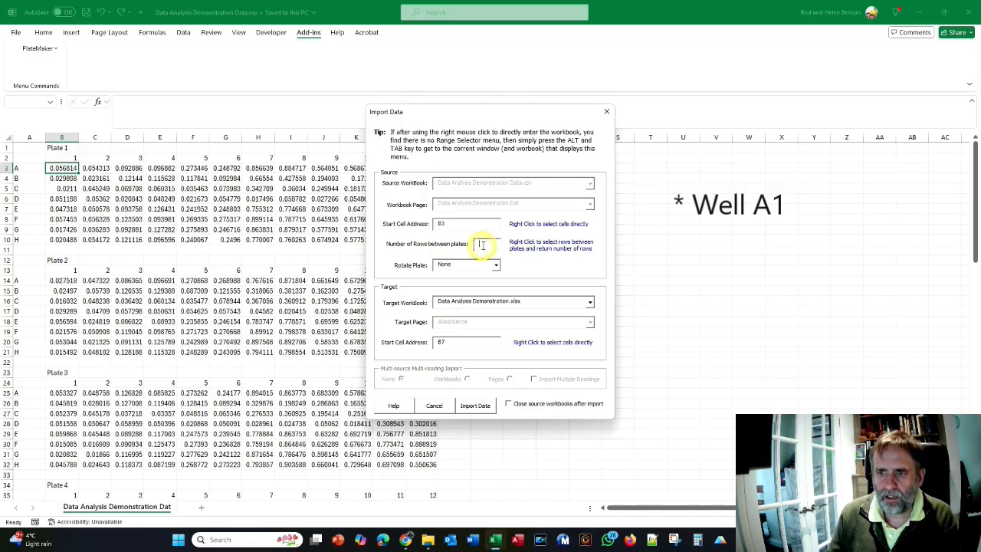
{"action": "right_click", "coordinate": [481, 244]}
{"action": "left_click_drag", "start_coordinate": [65, 249], "coordinate": [65, 270]}
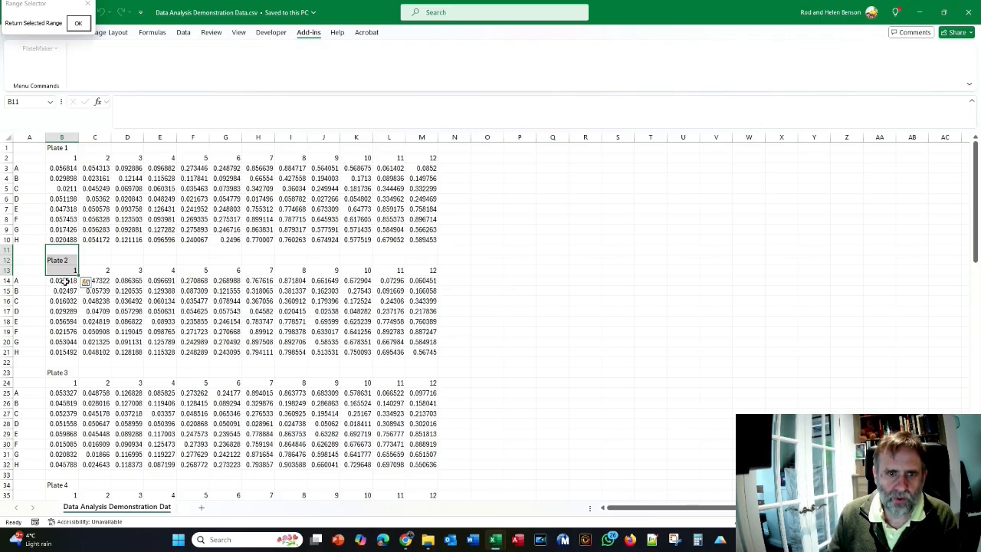
{"action": "left_click", "coordinate": [78, 23]}
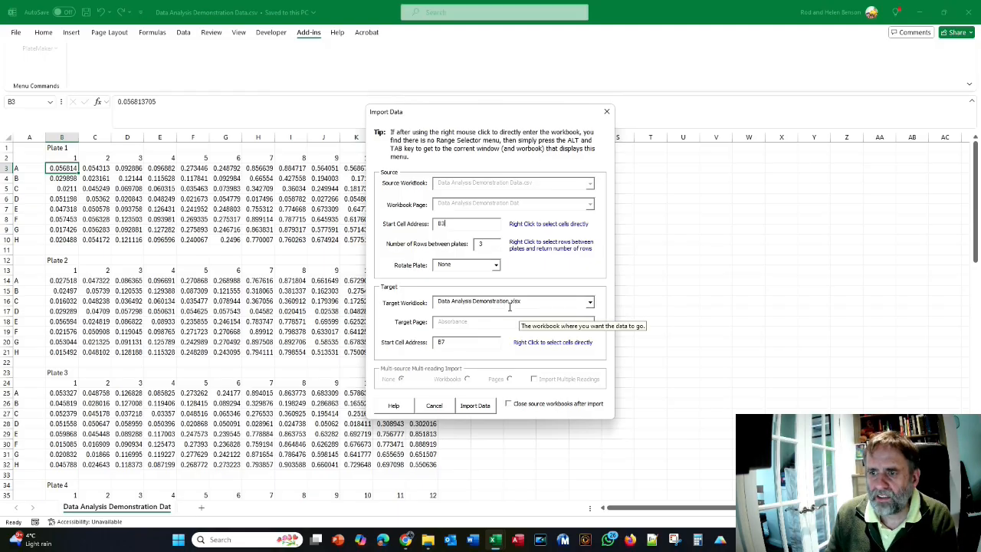
- Import the data into target workbook Data Analysis Demonstration.xlsx, with source workbooks set to close after import
{"action": "left_click", "coordinate": [590, 303]}
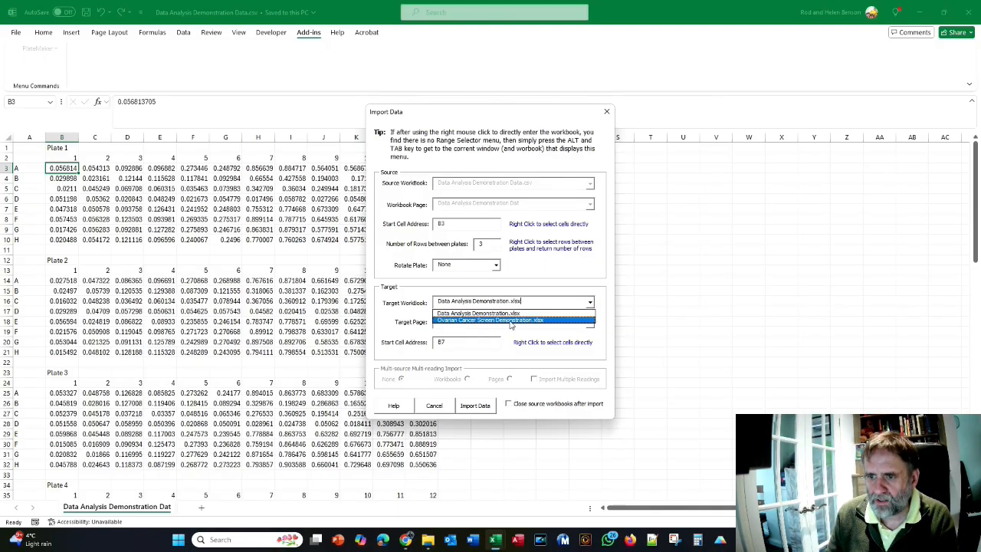
{"action": "left_click", "coordinate": [493, 313]}
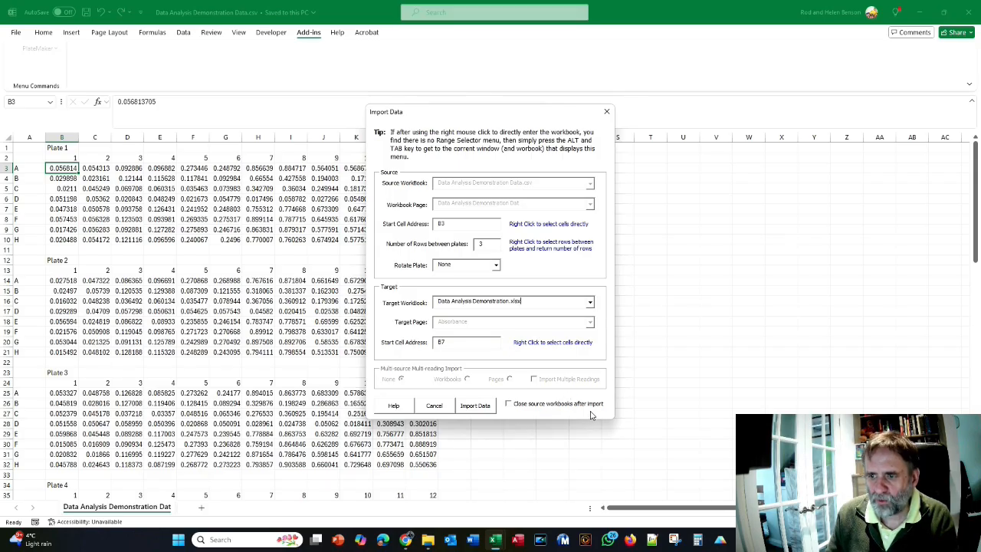
{"action": "left_click", "coordinate": [509, 405]}
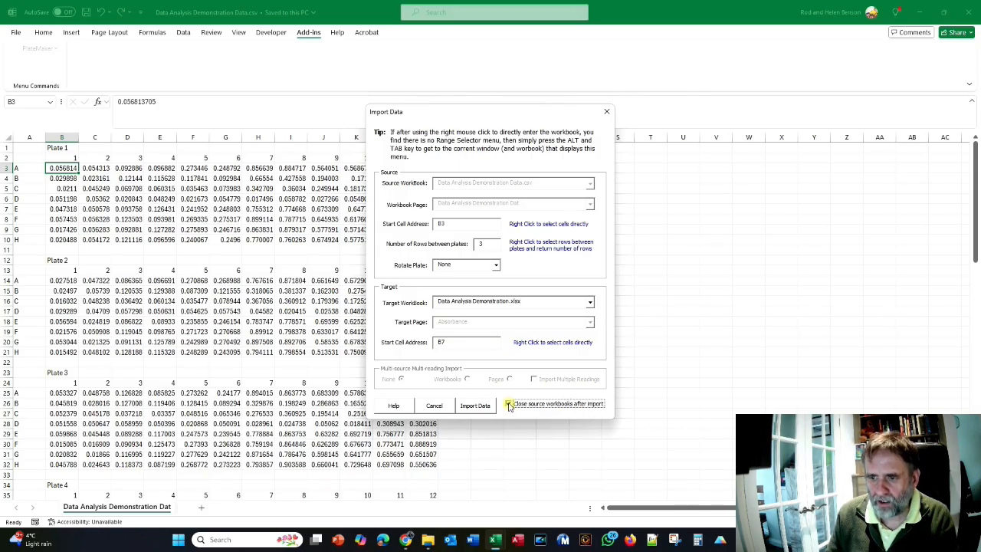
{"action": "left_click", "coordinate": [472, 406]}
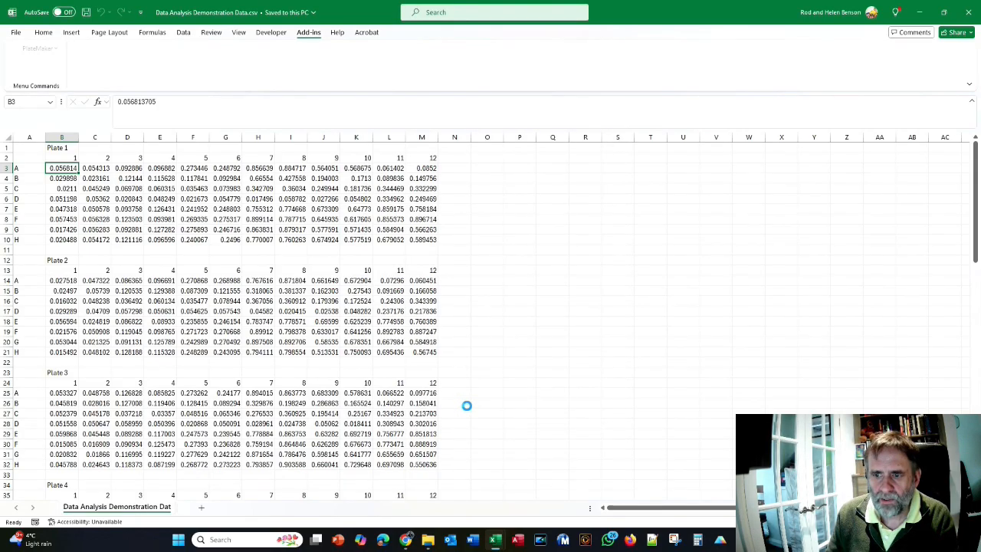
- Review the imported plate readings on the Absorbance sheet and the flattened records on the Flat Data sheet
{"action": "scroll", "coordinate": [278, 269], "scroll_direction": "down", "scroll_amount": 16}
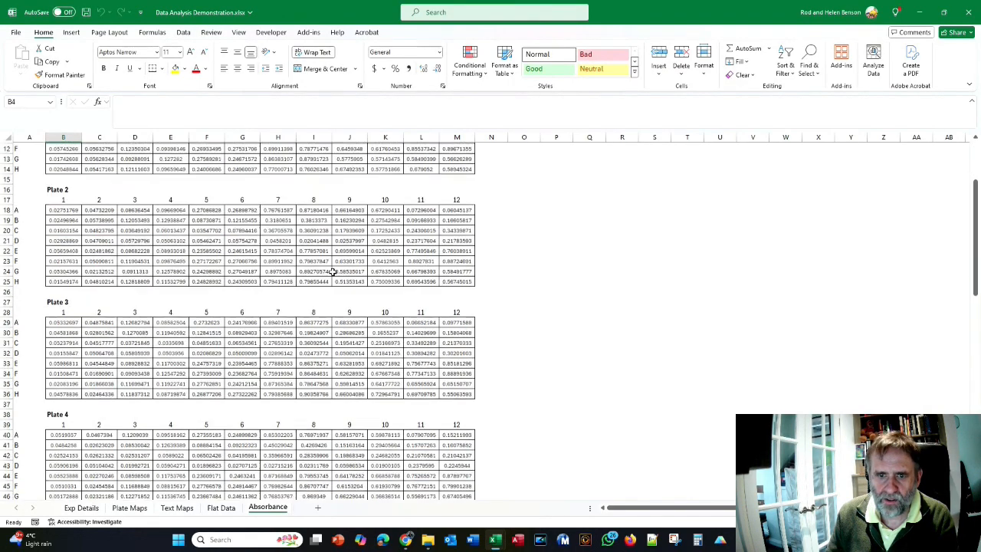
{"action": "scroll", "coordinate": [333, 272], "scroll_direction": "down", "scroll_amount": 4}
{"action": "scroll", "coordinate": [332, 272], "scroll_direction": "up", "scroll_amount": 20}
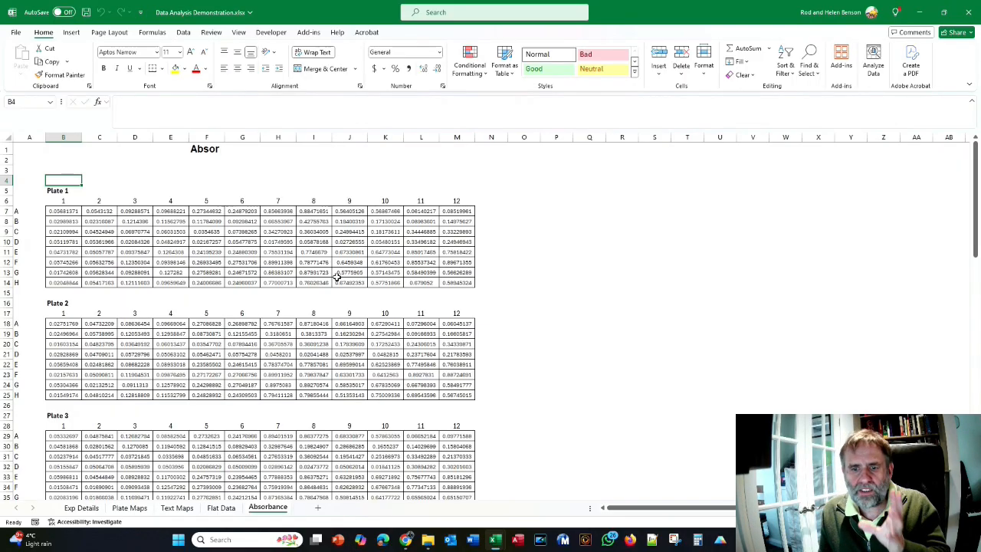
{"action": "left_click", "coordinate": [221, 507]}
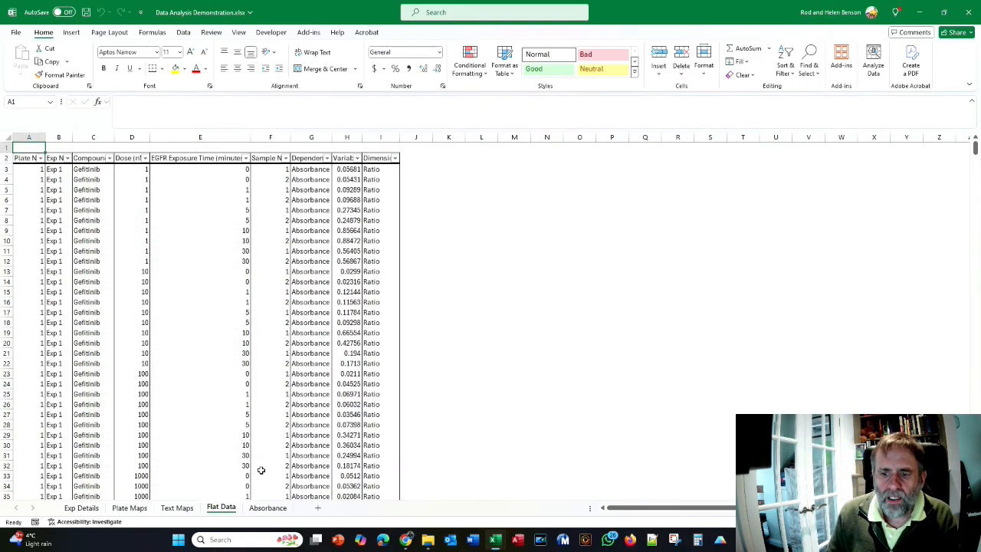
- Switch to File Explorer and open Time Course Template.pzfx from the Graph Templates folder in GraphPad Prism
{"action": "mouse_move", "coordinate": [427, 539]}
{"action": "left_click", "coordinate": [375, 487]}
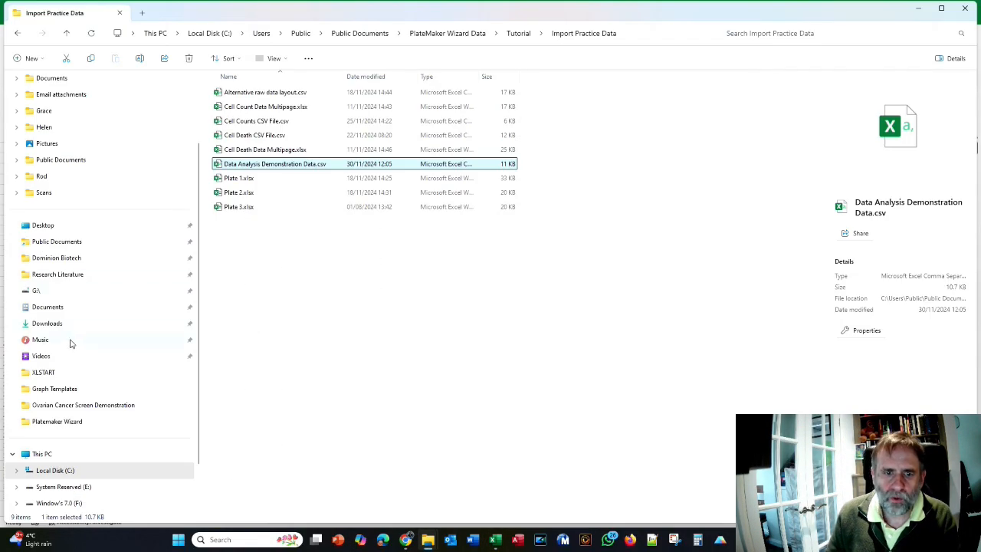
{"action": "double_click", "coordinate": [245, 107]}
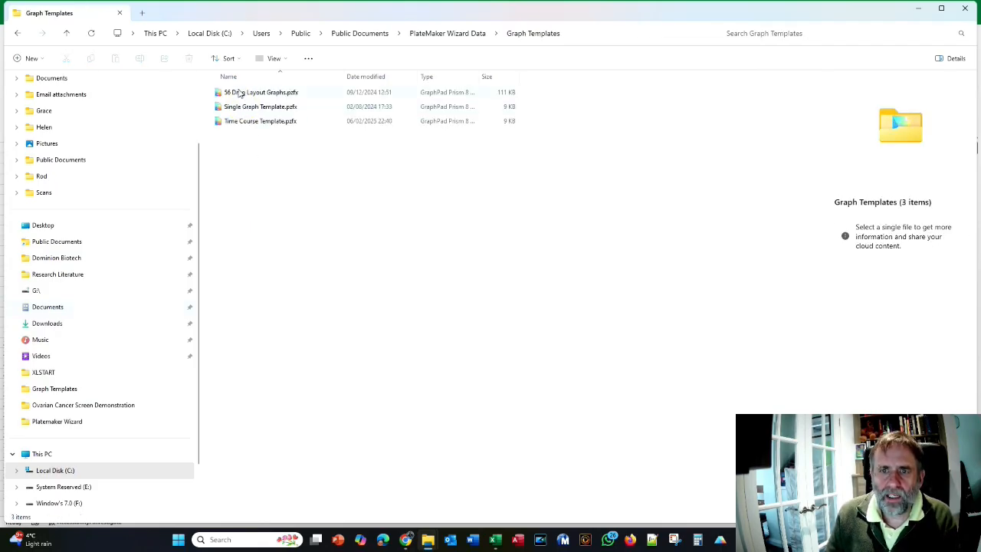
{"action": "double_click", "coordinate": [269, 123]}
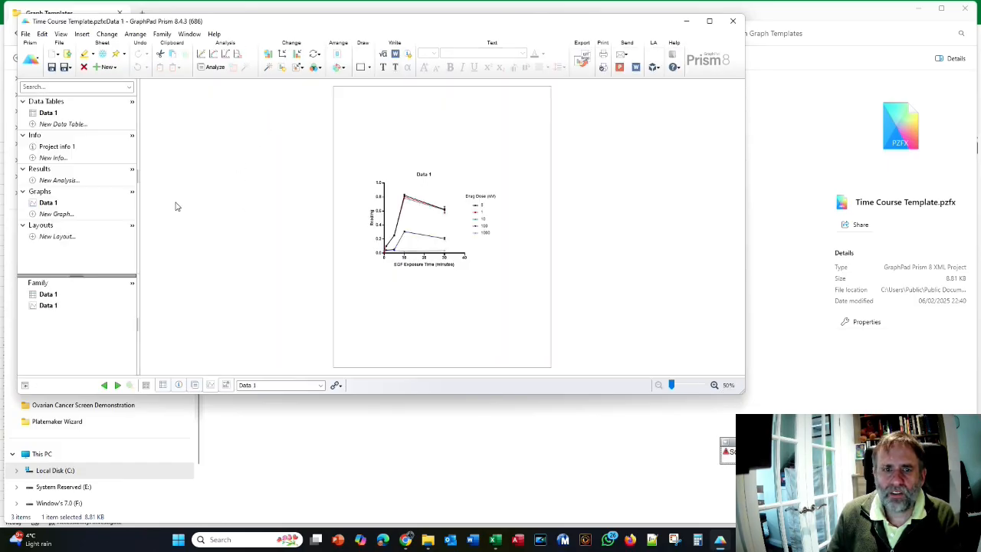
- Compare the template's Data 1 table layout with its time course graph, including axis and legend variables, and close Prism
{"action": "left_click", "coordinate": [48, 113]}
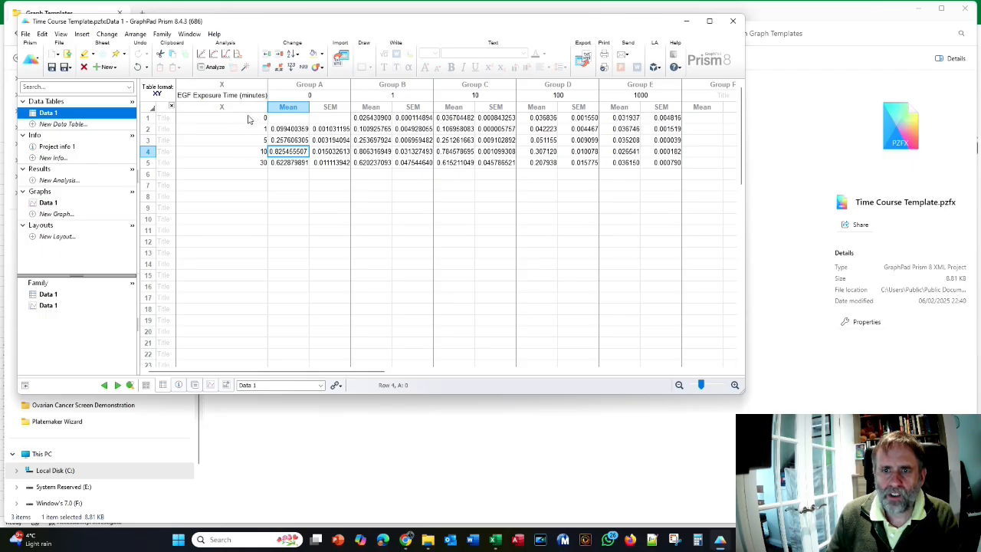
{"action": "left_click", "coordinate": [52, 204]}
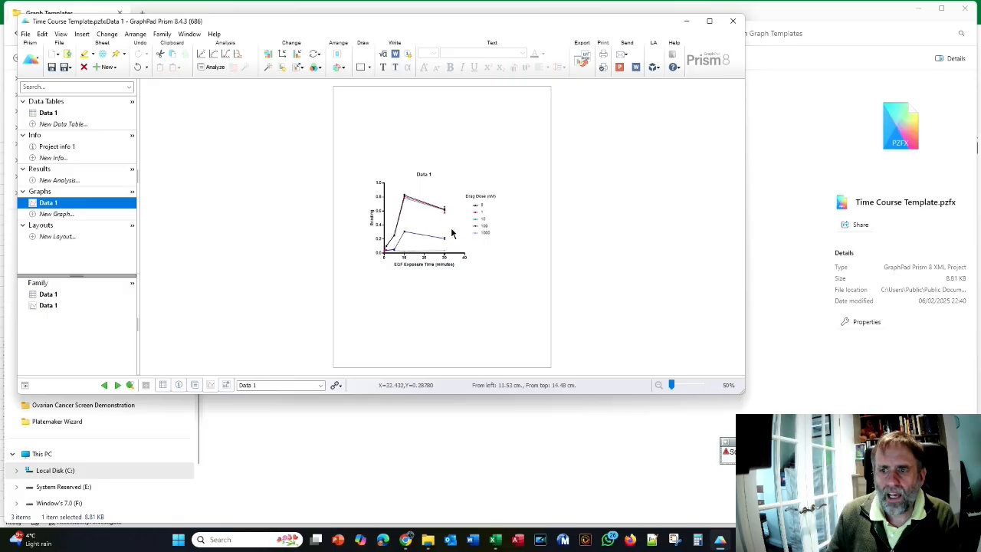
{"action": "left_click", "coordinate": [52, 115]}
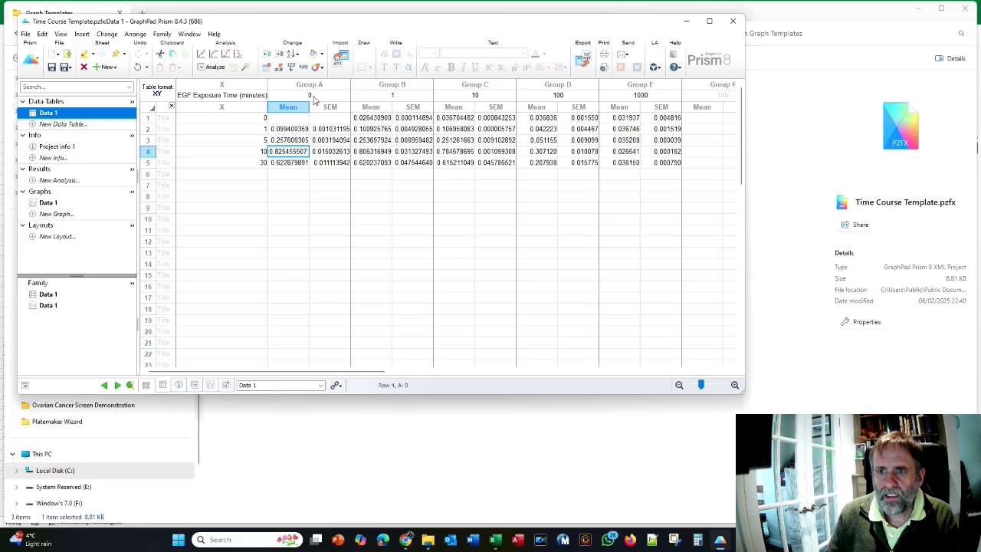
{"action": "left_click", "coordinate": [47, 203]}
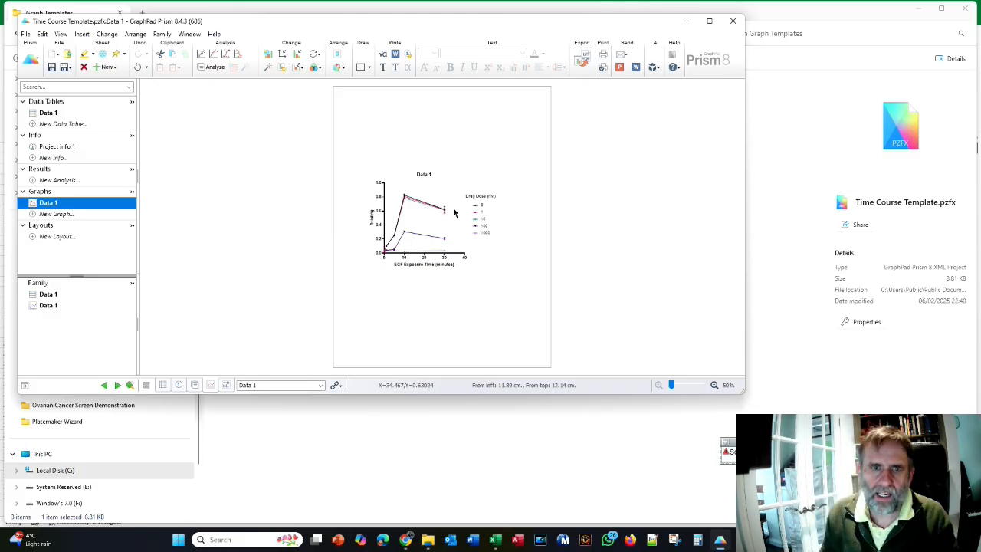
{"action": "left_click", "coordinate": [53, 114]}
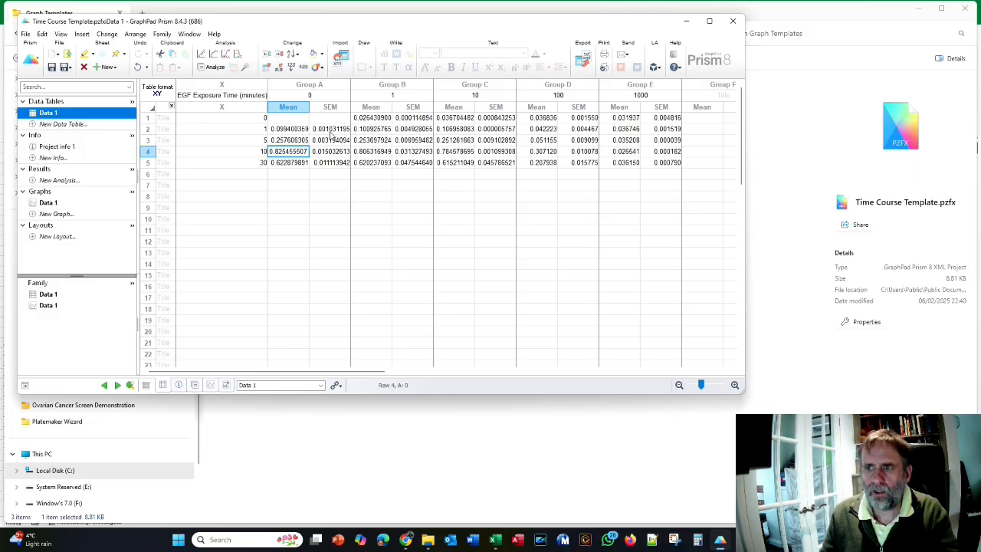
{"action": "left_click", "coordinate": [732, 21]}
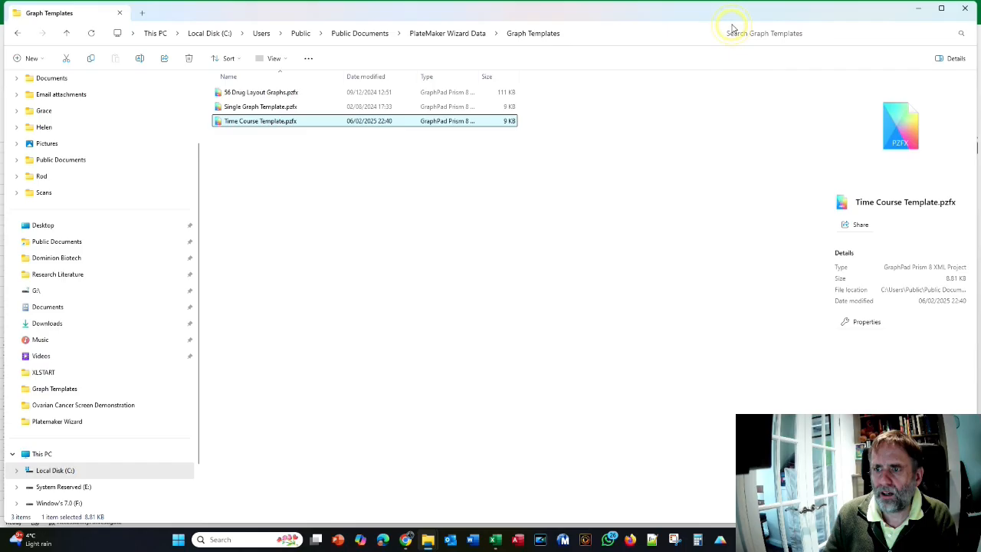
- Switch back to the Data Analysis Demonstration workbook in Excel and start PlateMaker's statistical summary table for the Flat Data sheet
{"action": "left_click", "coordinate": [497, 541]}
{"action": "left_click", "coordinate": [534, 499]}
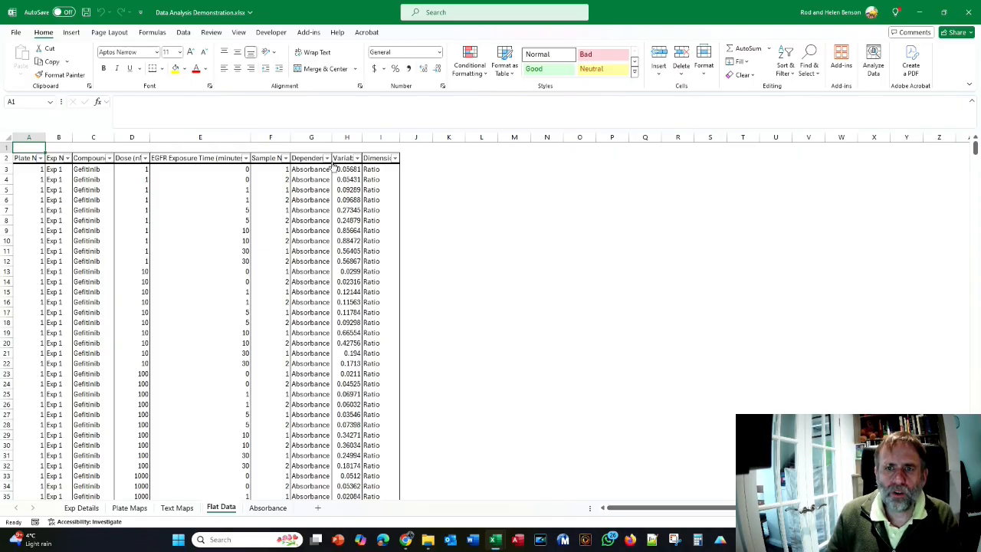
{"action": "left_click", "coordinate": [308, 34]}
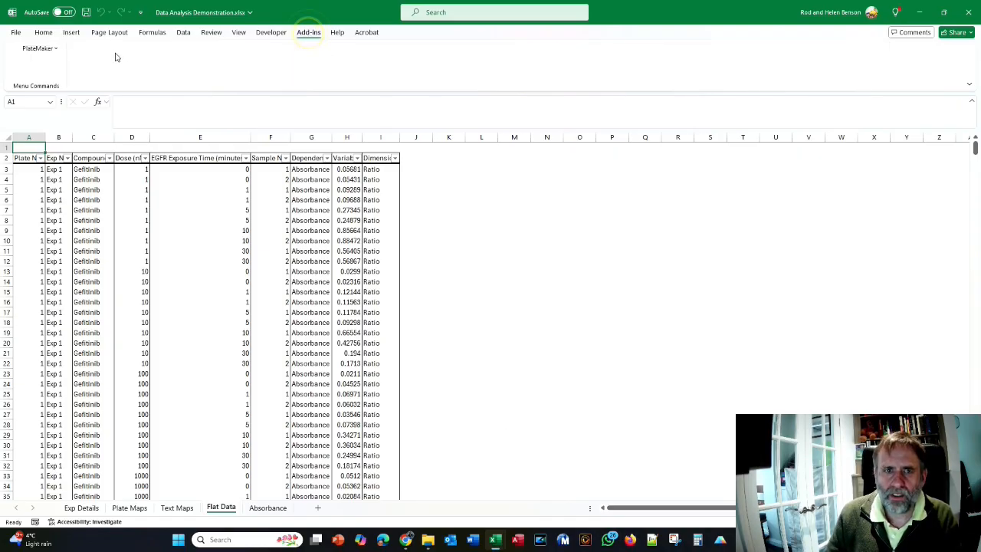
{"action": "left_click", "coordinate": [42, 49]}
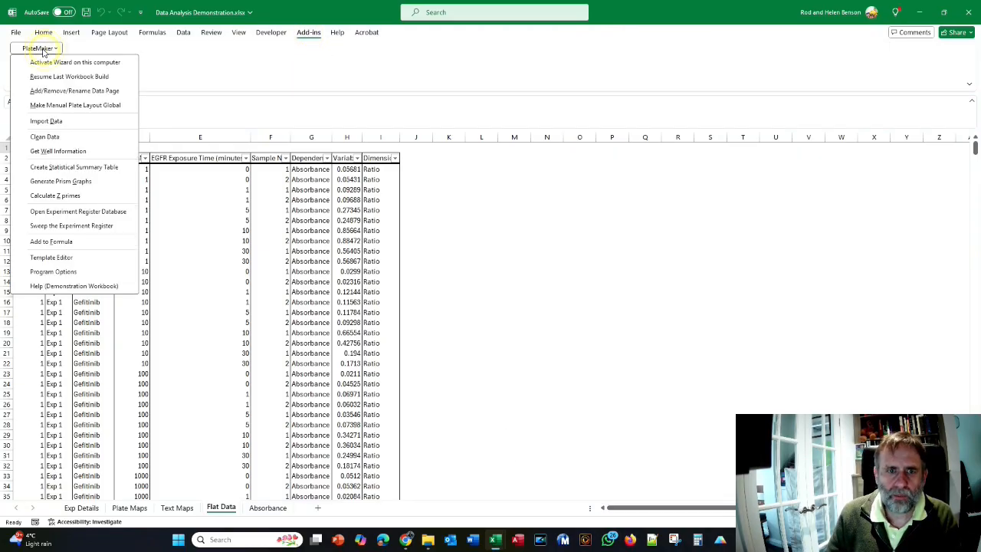
{"action": "left_click", "coordinate": [66, 172]}
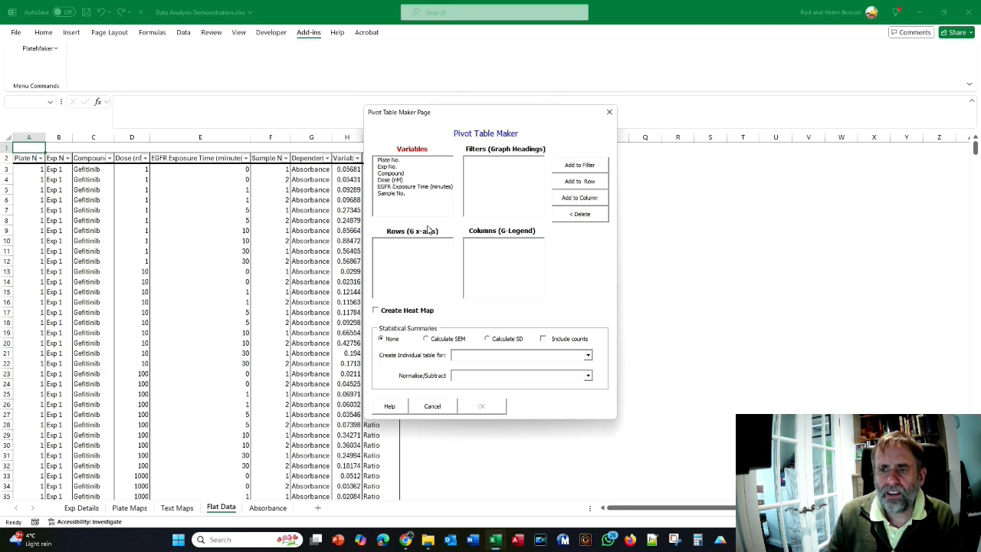
- Assign EGFR Exposure Time (minutes) to the rows, Compound to the filters and Dose (nM) to the columns
{"action": "left_click", "coordinate": [385, 186]}
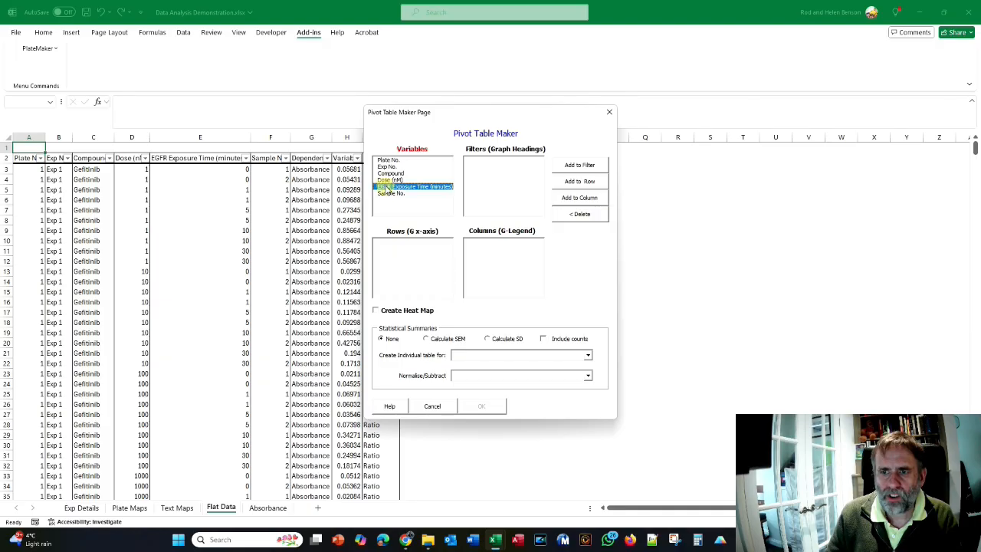
{"action": "left_click", "coordinate": [593, 184]}
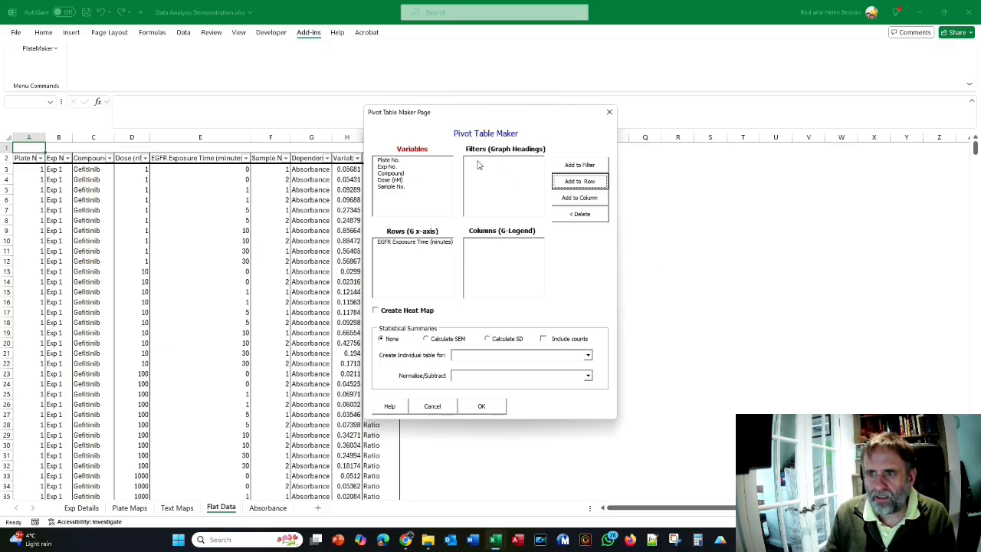
{"action": "left_click", "coordinate": [396, 173]}
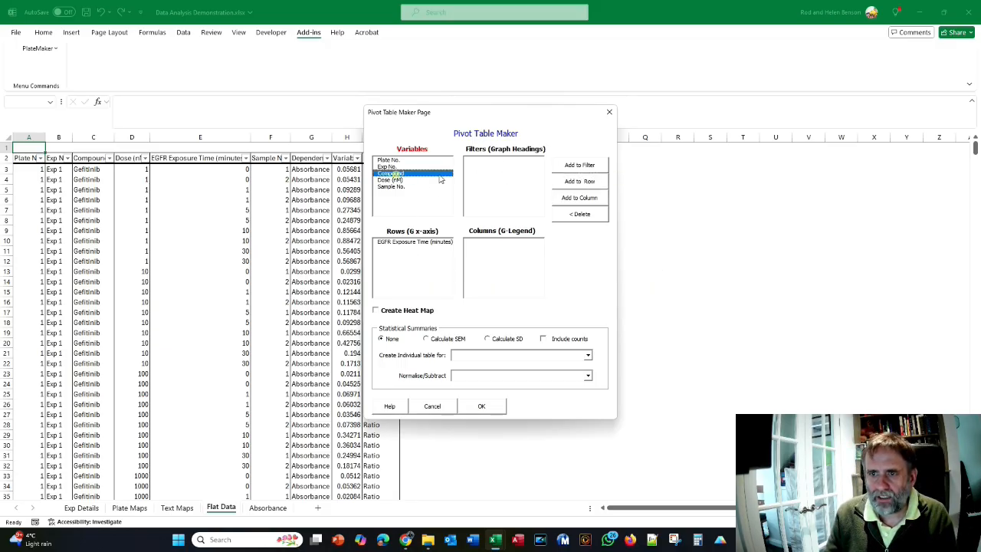
{"action": "left_click", "coordinate": [580, 167]}
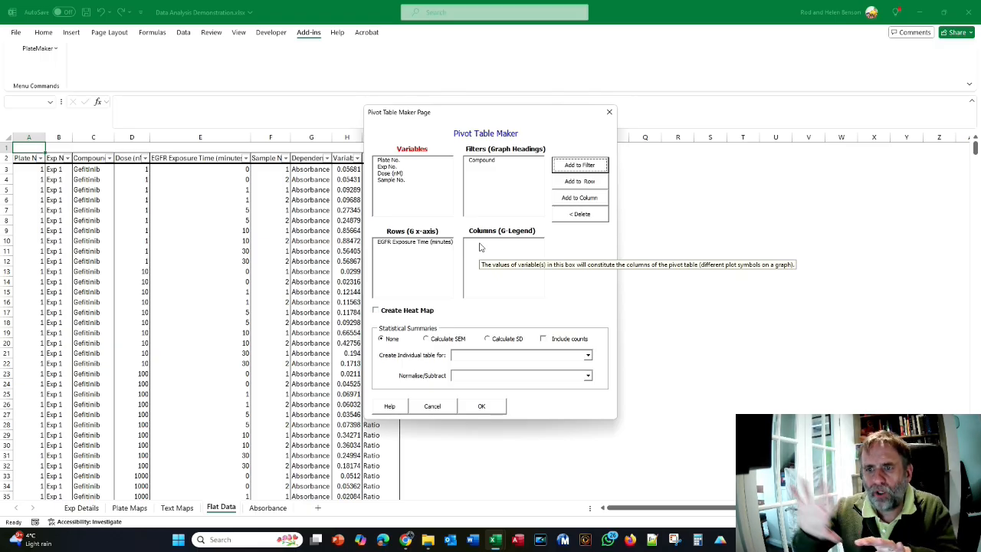
{"action": "left_click", "coordinate": [383, 173]}
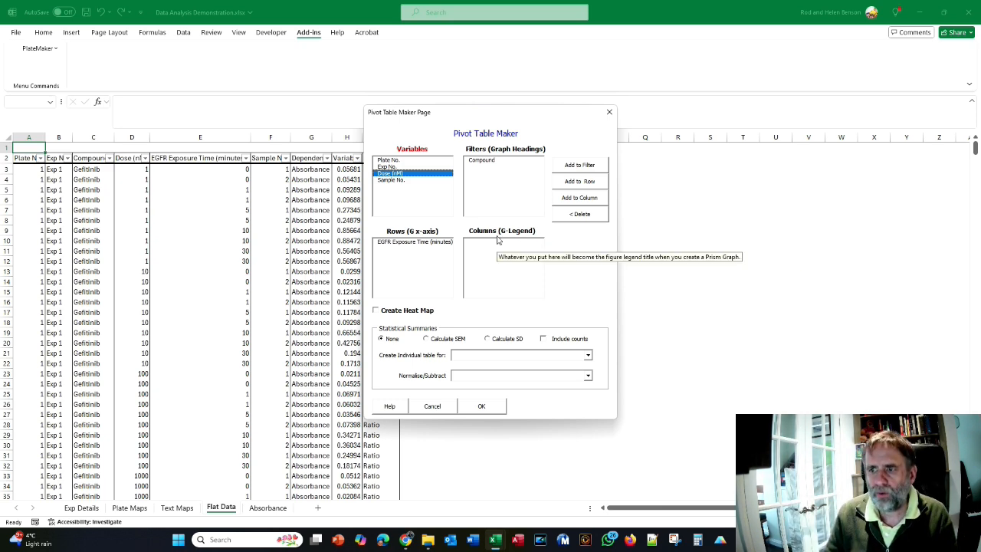
{"action": "left_click", "coordinate": [578, 198]}
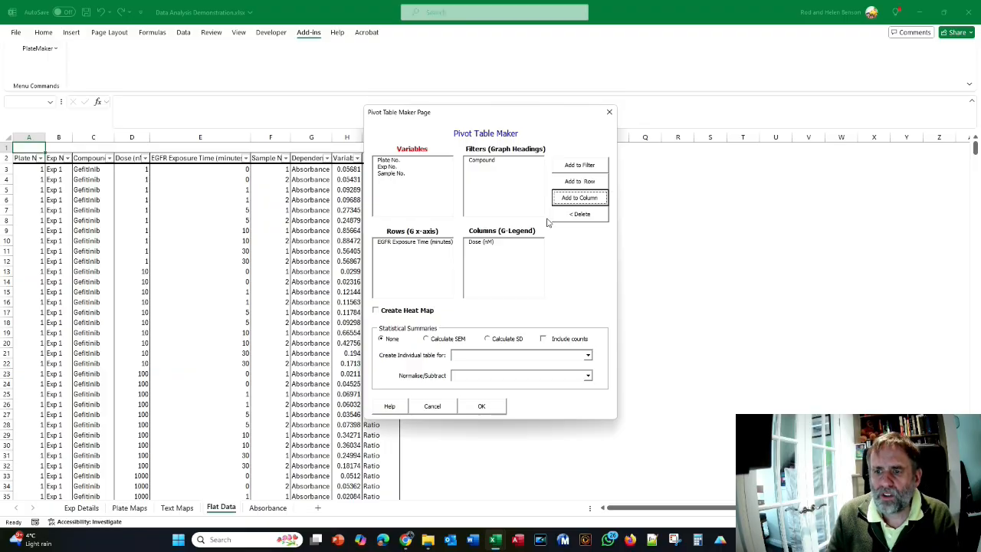
- Set the statistical summary to calculate SEM and create an individual table for Sample Repeats
{"action": "left_click", "coordinate": [426, 338]}
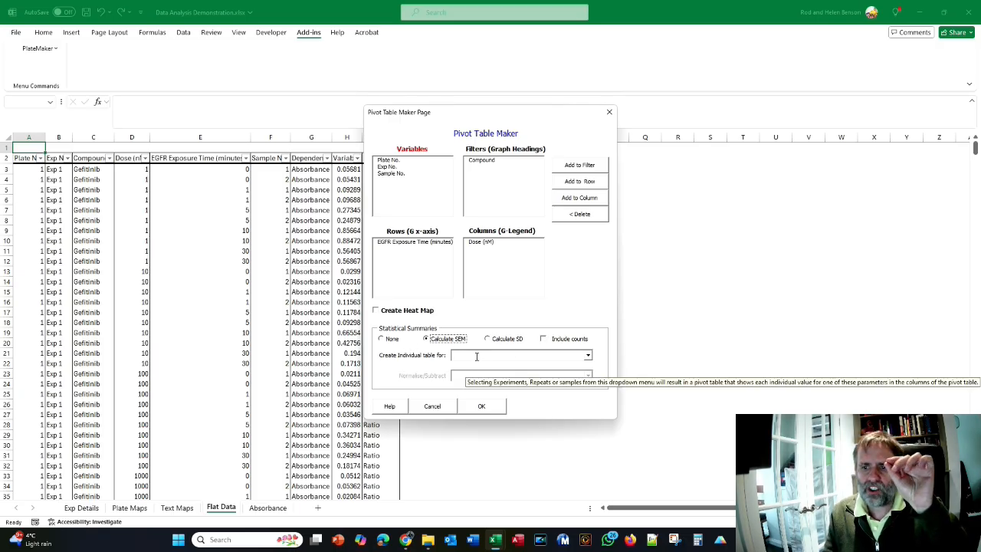
{"action": "left_click", "coordinate": [586, 356]}
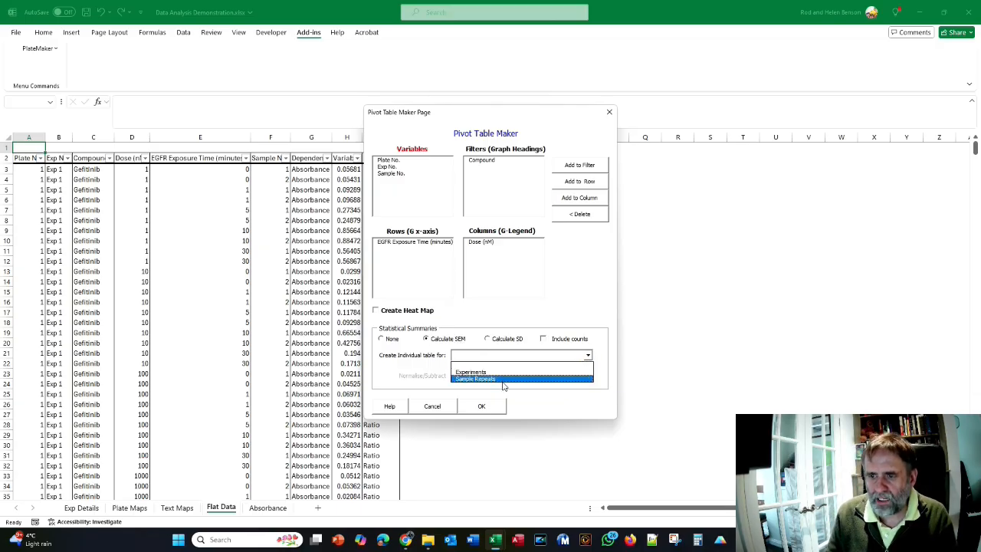
{"action": "left_click", "coordinate": [476, 380]}
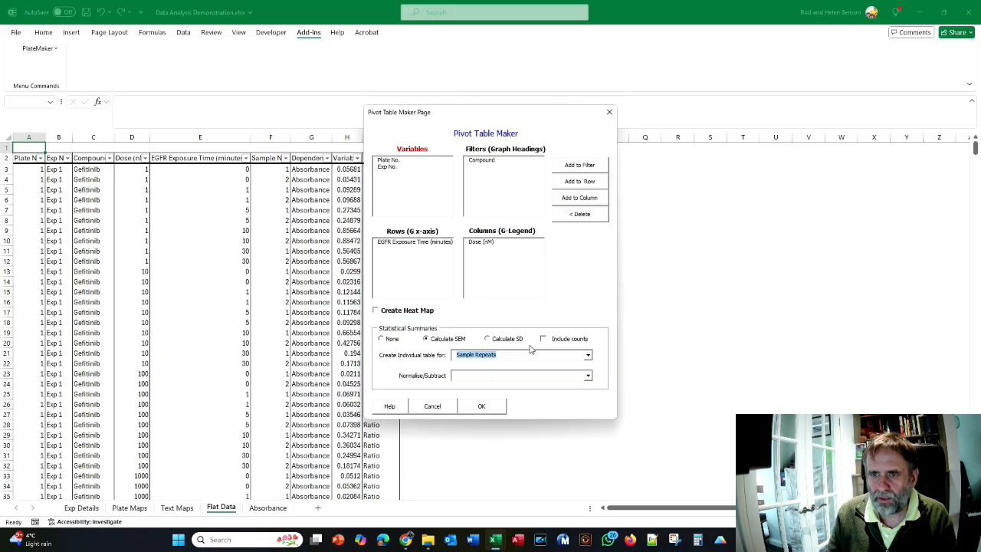
- Add Exp No. and Plate No. to the pivot table filters alongside Compound
{"action": "left_click", "coordinate": [383, 167]}
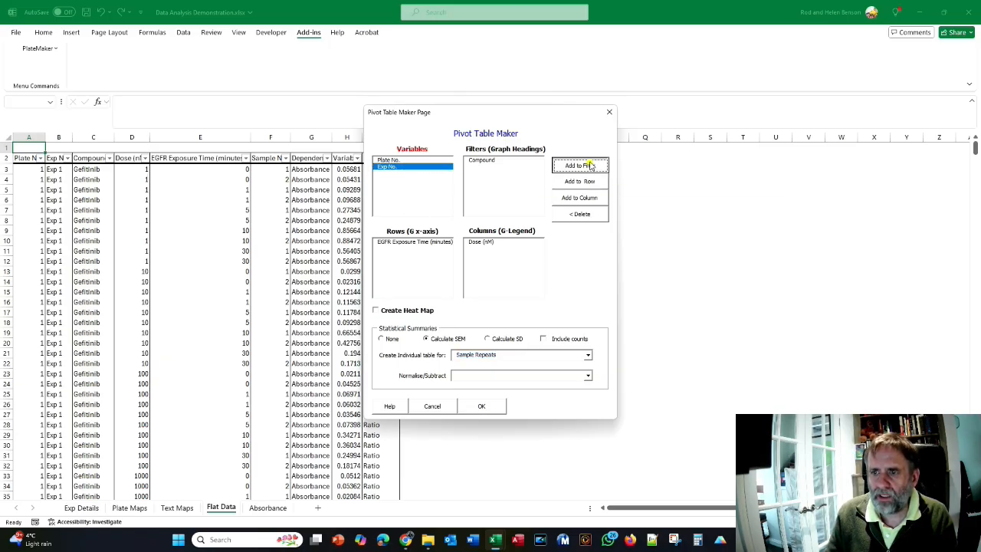
{"action": "left_click", "coordinate": [586, 165]}
{"action": "left_click", "coordinate": [393, 159]}
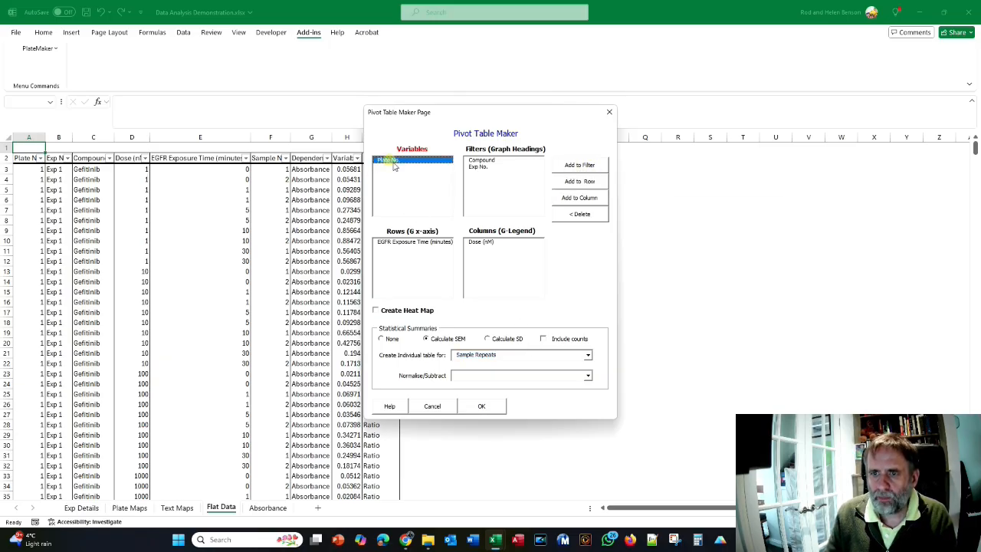
{"action": "left_click", "coordinate": [585, 165]}
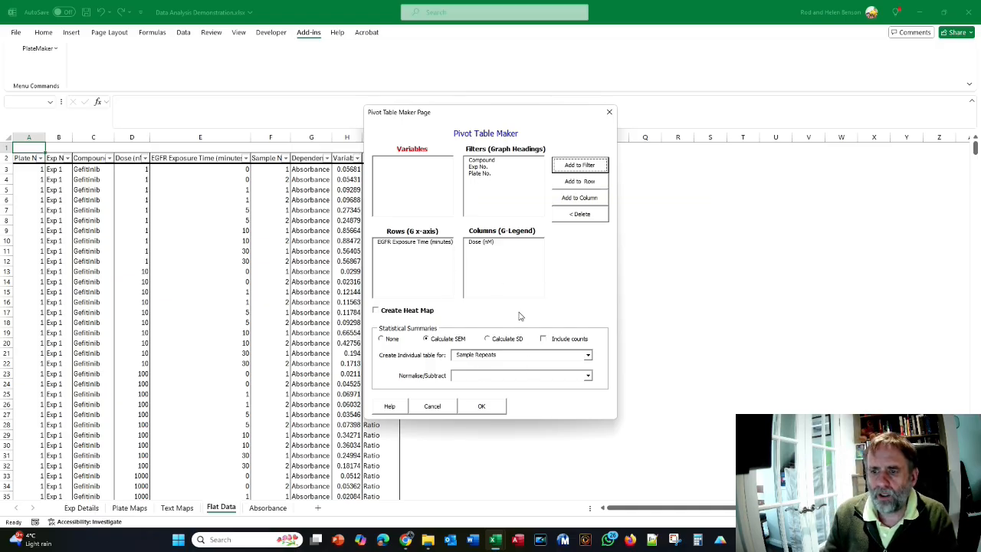
- Build the statistical summary table and move its chart beside the Statistical Summary block
{"action": "left_click", "coordinate": [481, 407]}
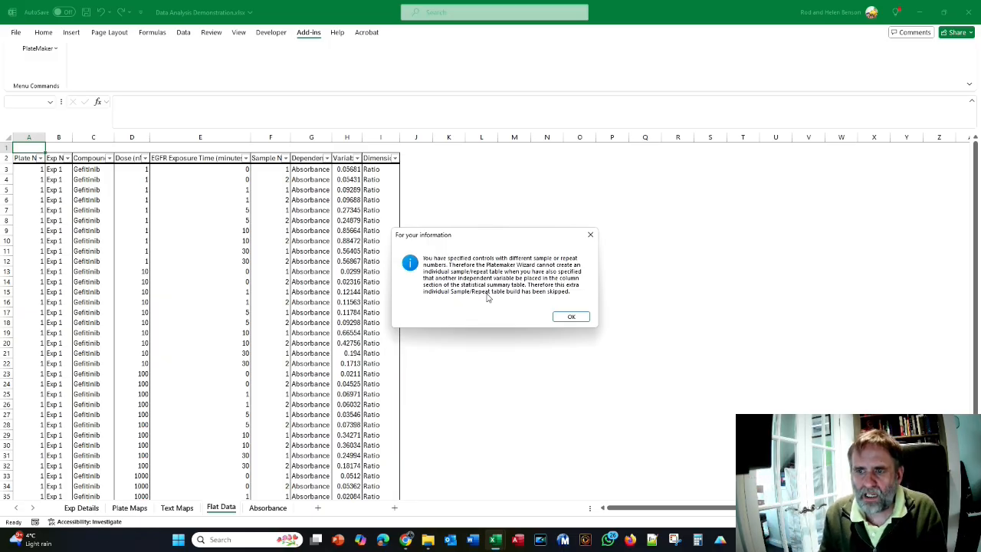
{"action": "left_click", "coordinate": [571, 317]}
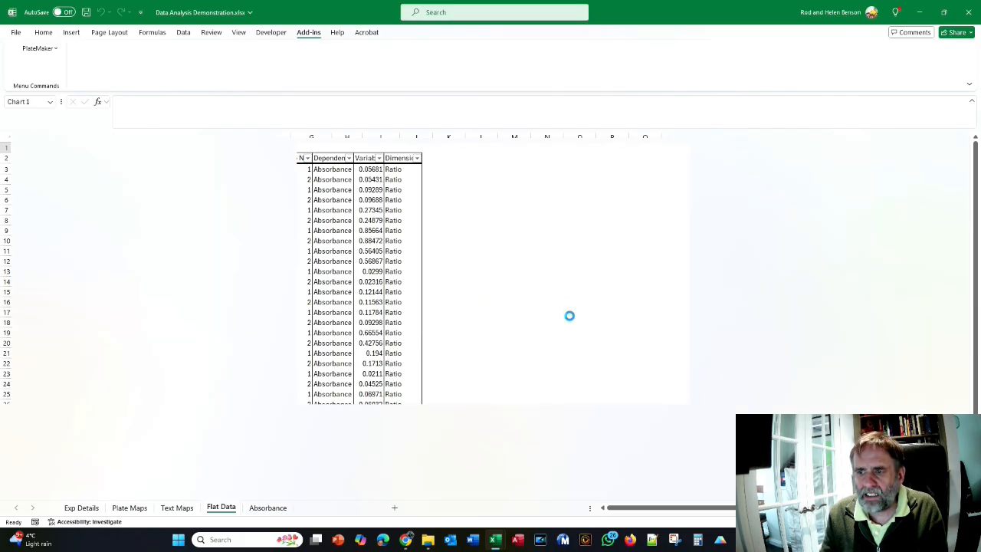
{"action": "left_click_drag", "start_coordinate": [237, 415], "coordinate": [796, 285]}
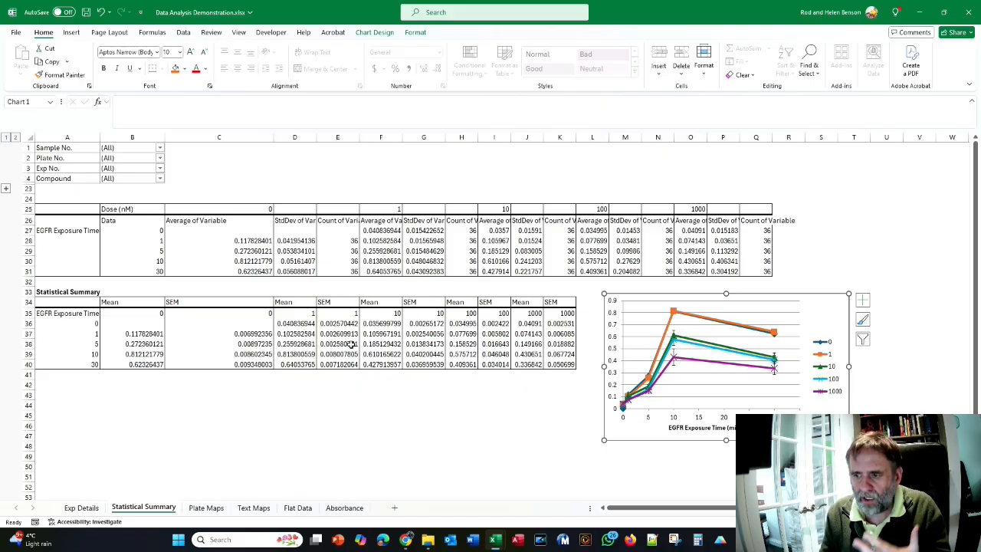
{"action": "left_click", "coordinate": [294, 168]}
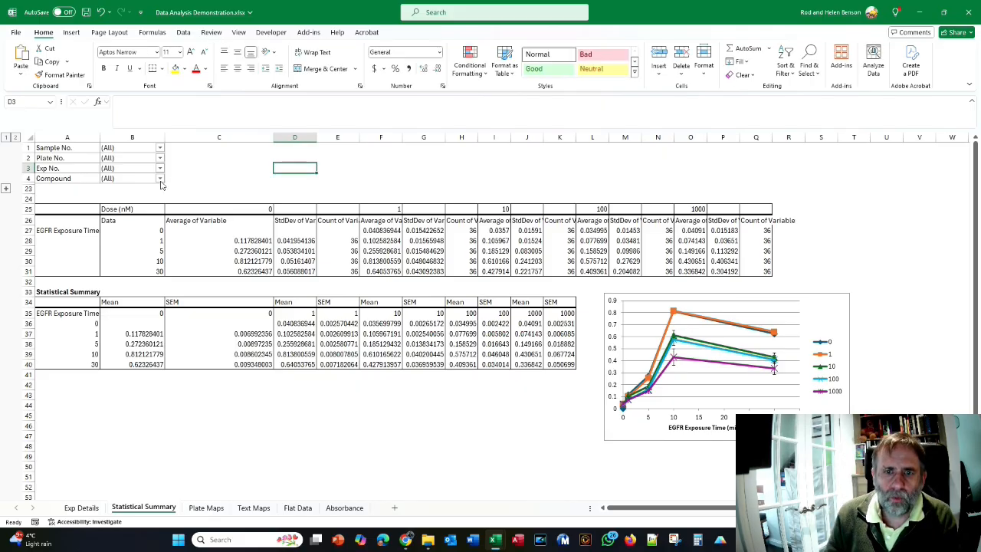
- Filter the statistical summary to the compound Afatinib and to Exp 1
{"action": "left_click", "coordinate": [160, 179]}
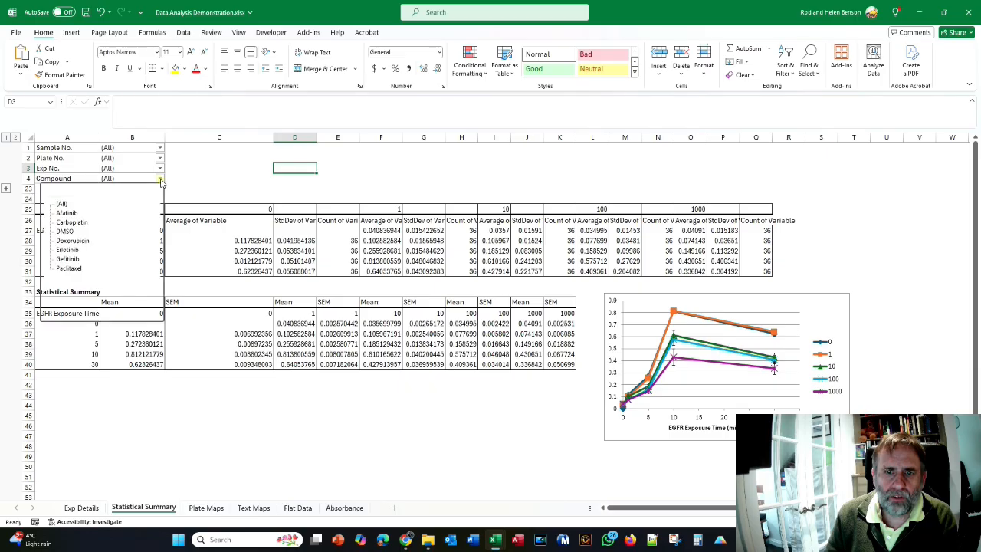
{"action": "left_click", "coordinate": [67, 213]}
{"action": "left_click", "coordinate": [119, 308]}
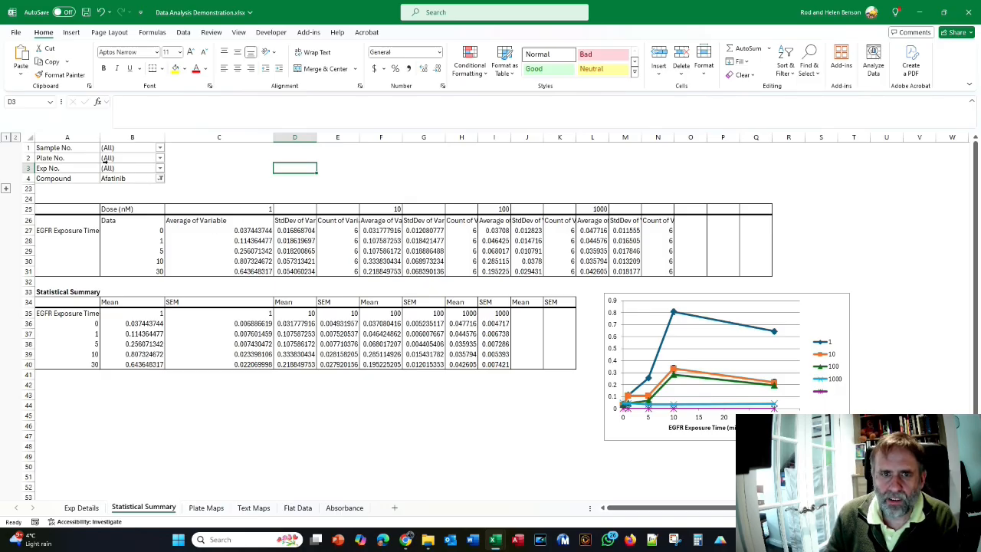
{"action": "left_click", "coordinate": [160, 168]}
{"action": "left_click", "coordinate": [63, 202]}
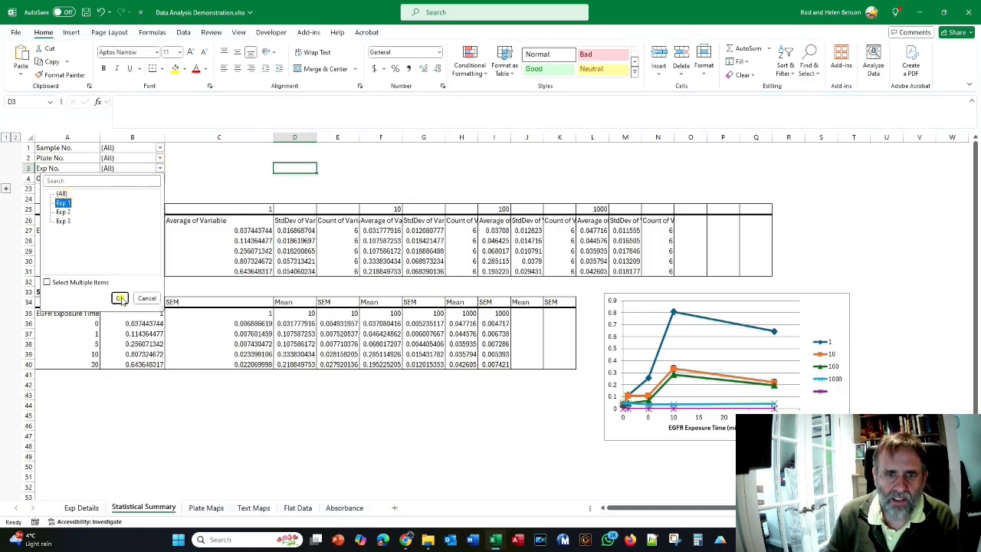
{"action": "left_click", "coordinate": [120, 298]}
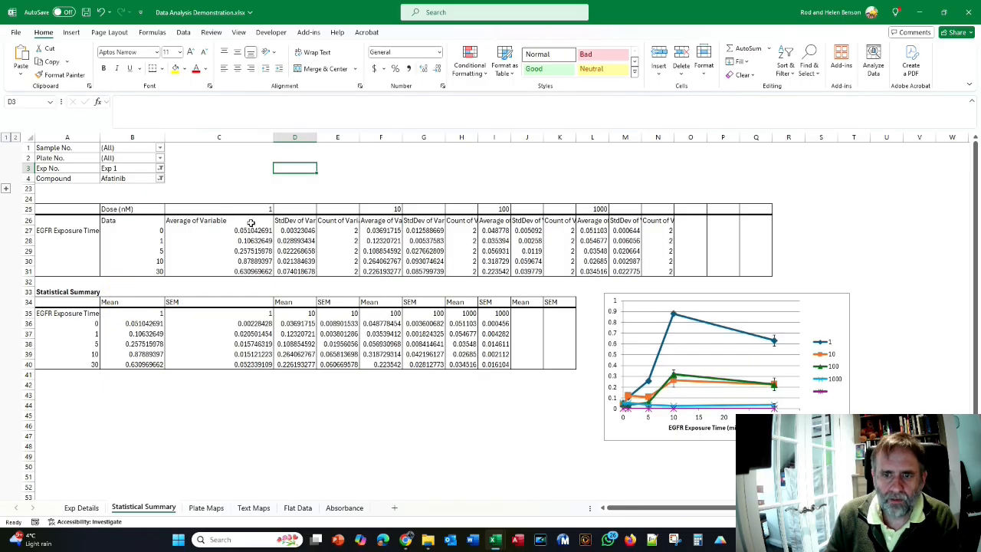
- Change the Compound filter to Carboplatin and then to Doxorubicin to compare their time course charts
{"action": "left_click", "coordinate": [160, 178]}
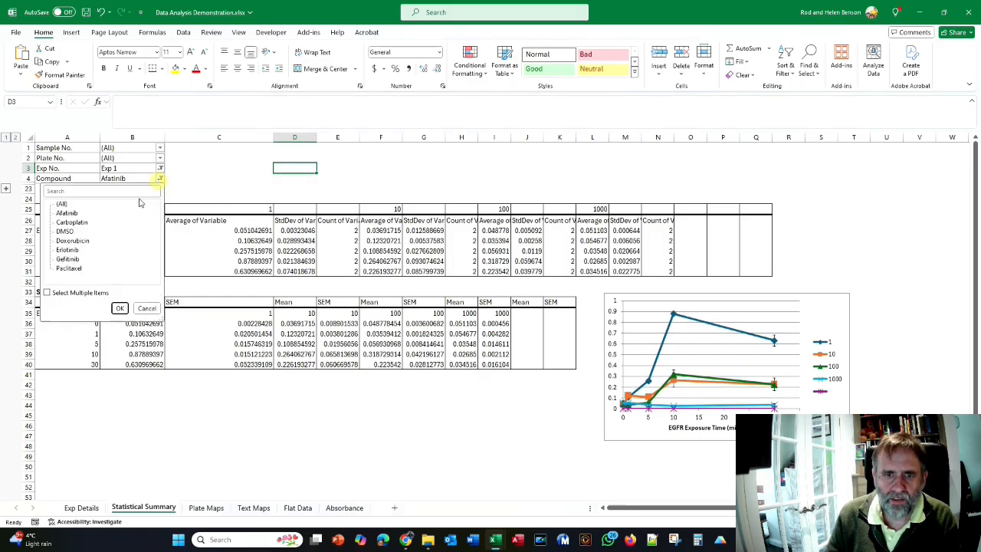
{"action": "left_click", "coordinate": [120, 308]}
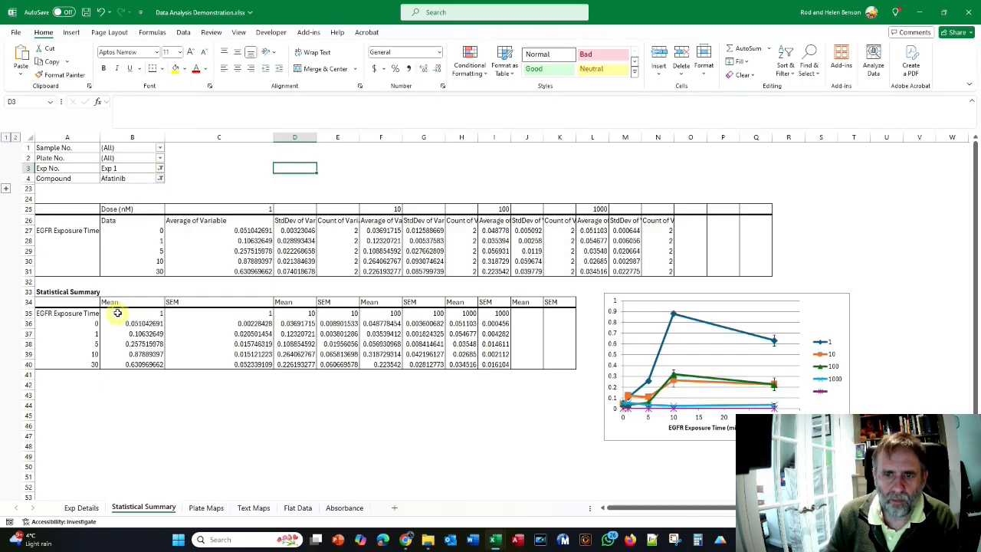
{"action": "left_click", "coordinate": [160, 178]}
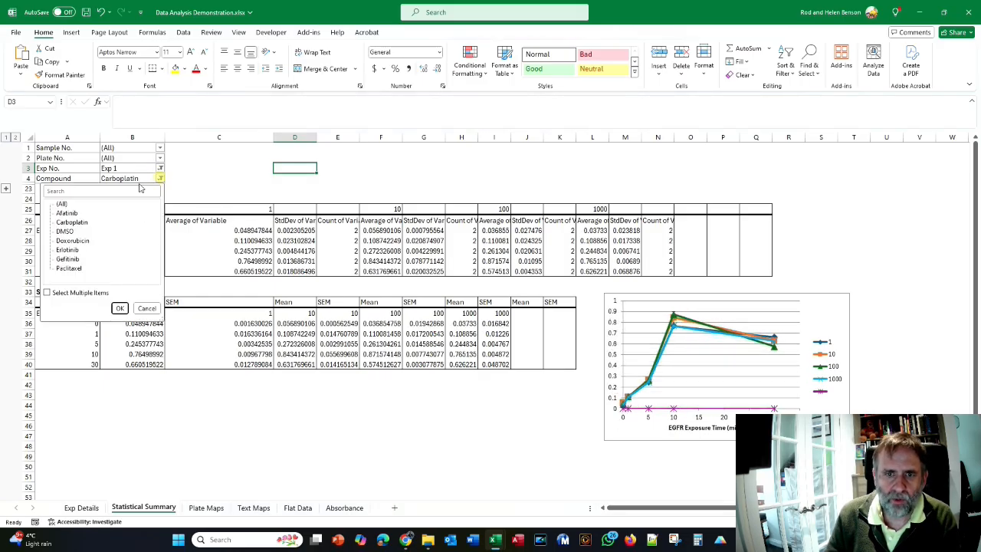
{"action": "left_click", "coordinate": [120, 308]}
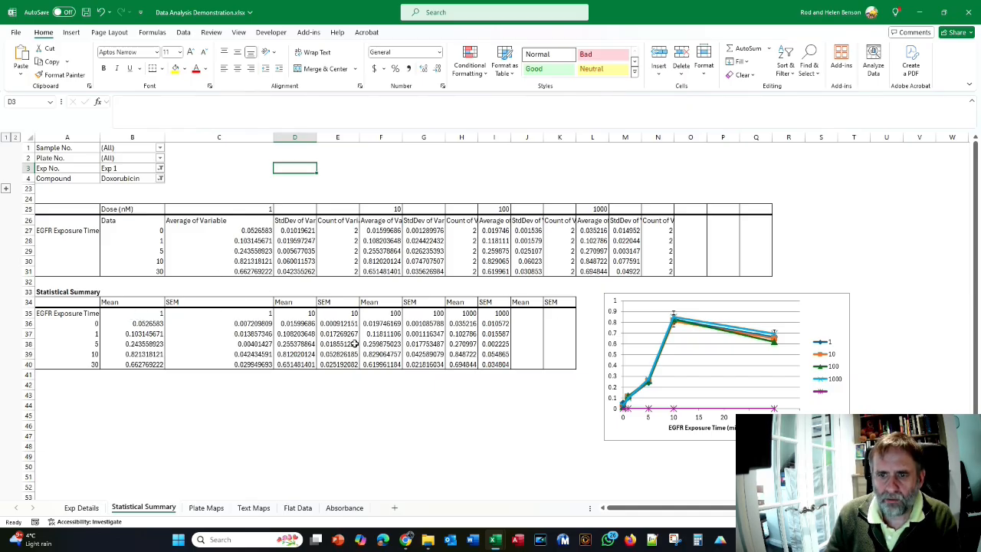
- Allow multiple items in the Compound filter and include DMSO together with Doxorubicin
{"action": "left_click", "coordinate": [159, 177]}
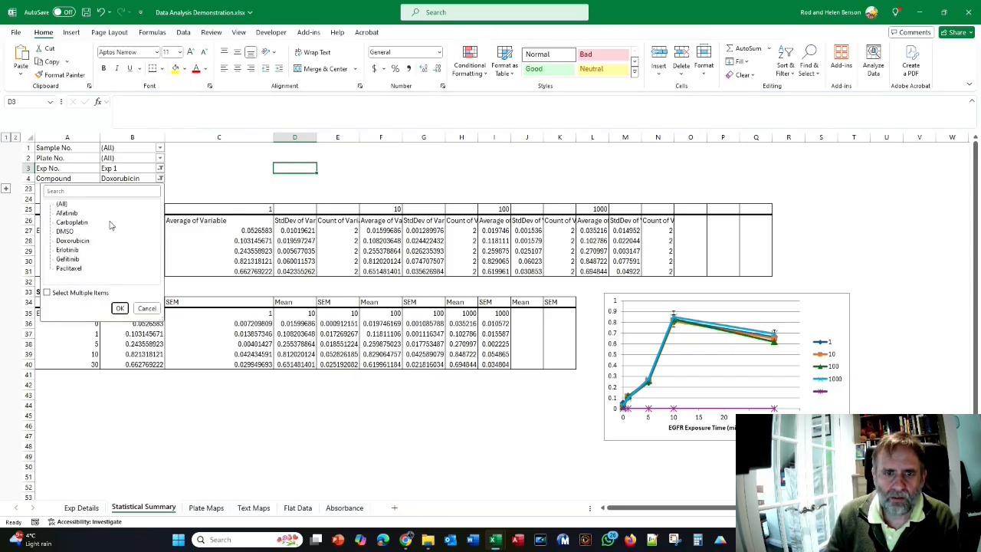
{"action": "left_click", "coordinate": [46, 292]}
{"action": "left_click", "coordinate": [57, 232]}
{"action": "left_click", "coordinate": [120, 308]}
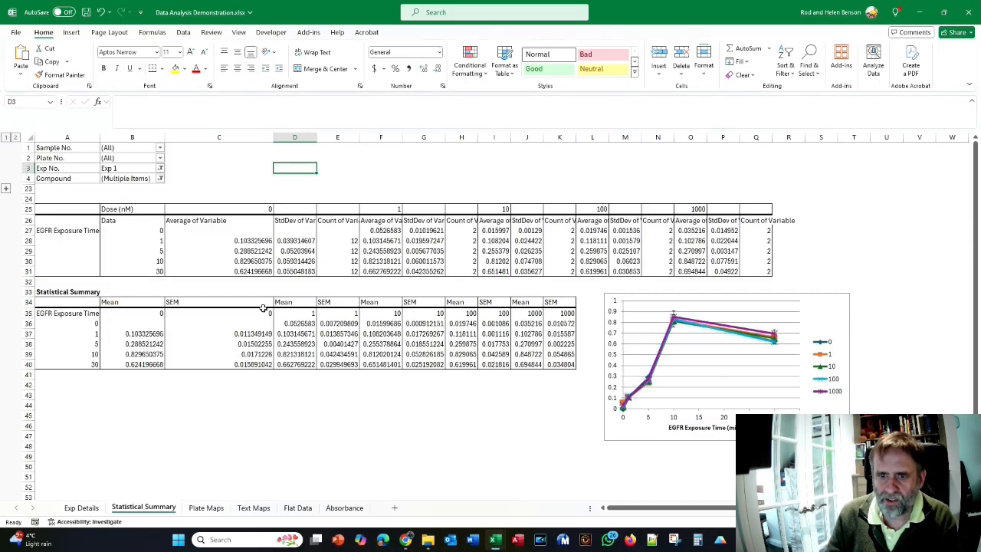
- Replace Doxorubicin with Erlotinib in the Compound filter, keeping DMSO selected
{"action": "left_click", "coordinate": [160, 178]}
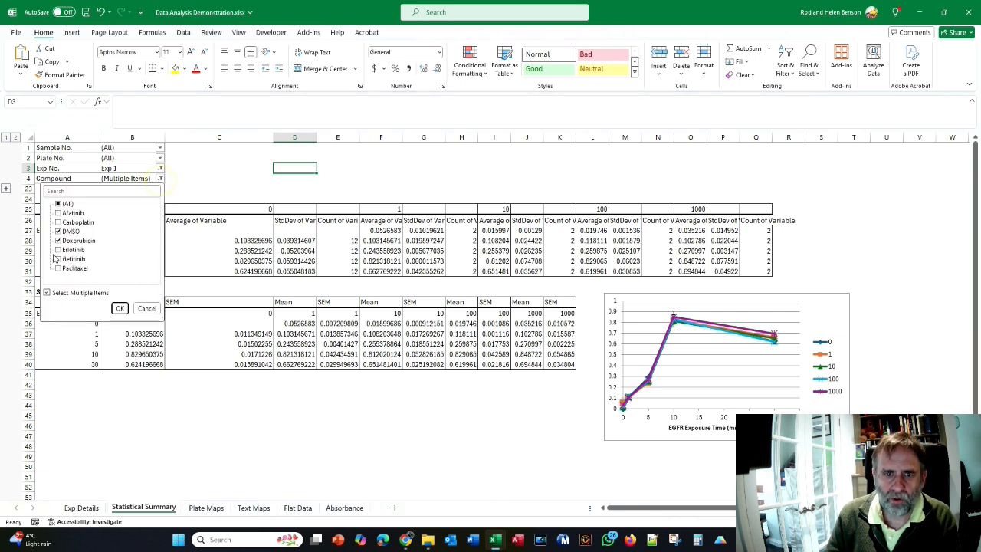
{"action": "left_click", "coordinate": [58, 241]}
{"action": "left_click", "coordinate": [57, 250]}
{"action": "left_click", "coordinate": [120, 308]}
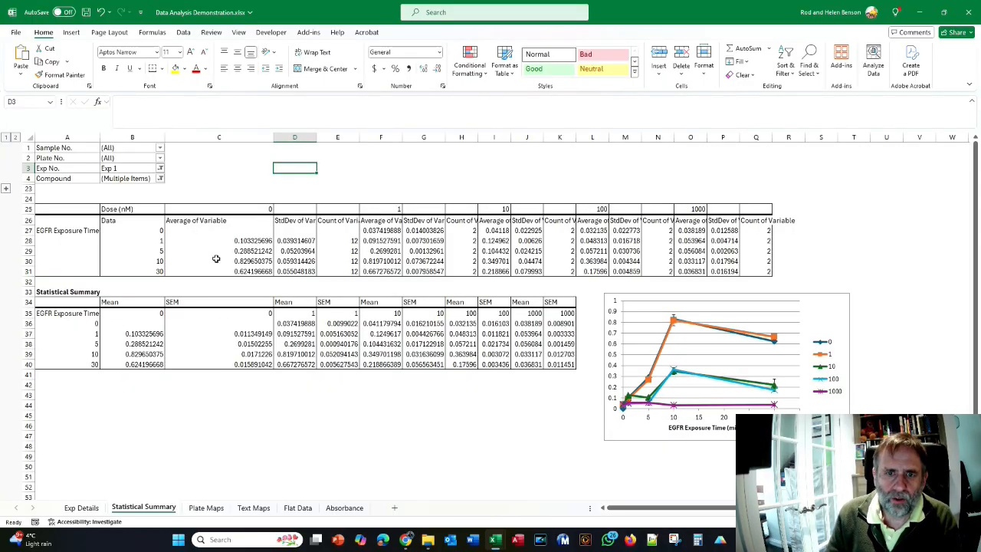
- Turn off multiple selection, filter Compound to DMSO only and reset Exp No. to (All)
{"action": "left_click", "coordinate": [160, 178]}
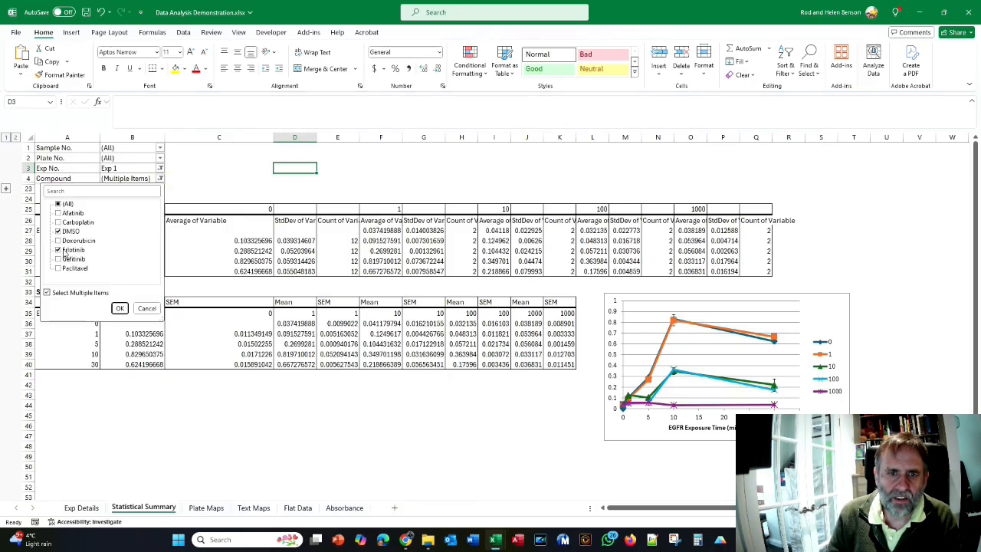
{"action": "left_click", "coordinate": [47, 292]}
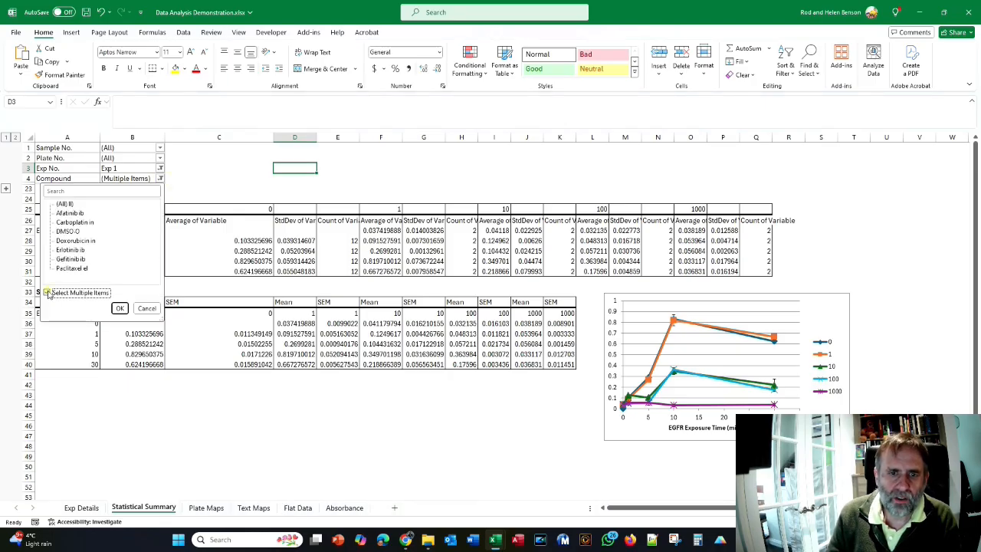
{"action": "left_click", "coordinate": [64, 231]}
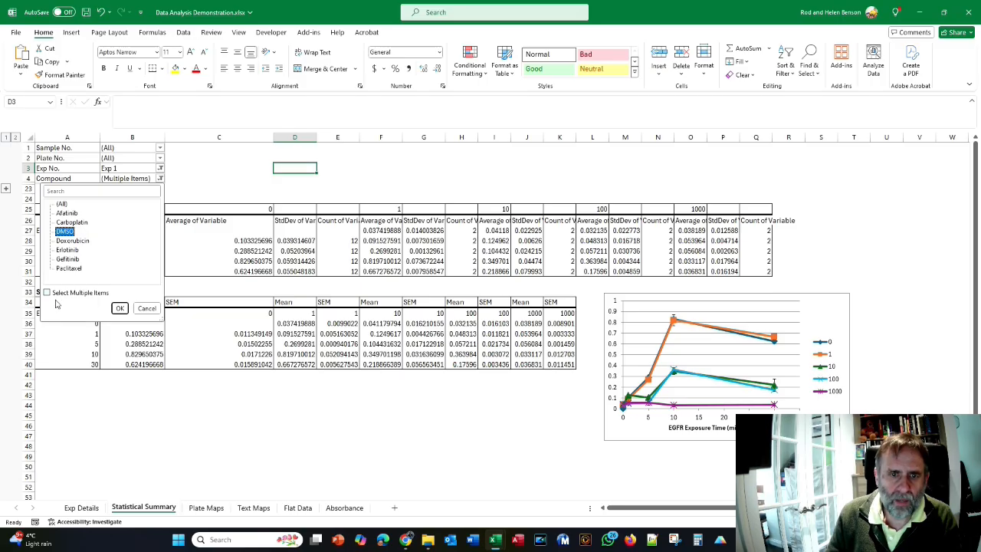
{"action": "left_click", "coordinate": [121, 308]}
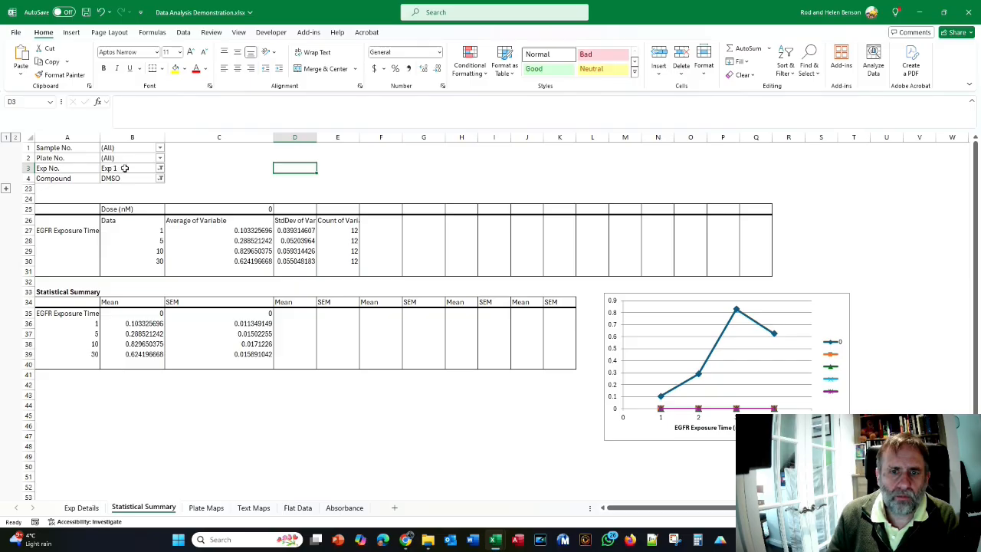
{"action": "left_click", "coordinate": [160, 169]}
{"action": "left_click", "coordinate": [61, 193]}
{"action": "left_click", "coordinate": [121, 297]}
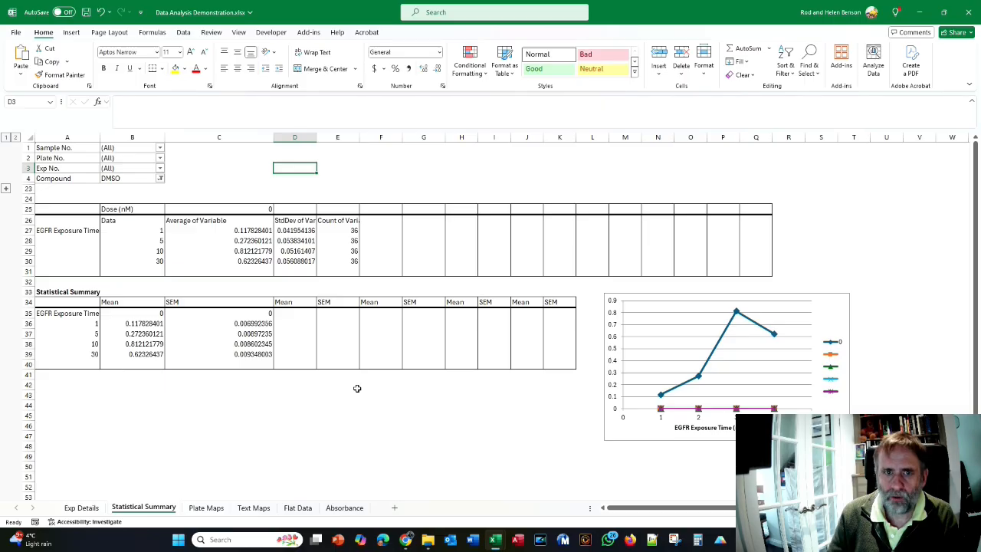
- Start PlateMaker's Prism graph generation and add Exp No. and Compound to the graph main title
{"action": "left_click", "coordinate": [307, 34]}
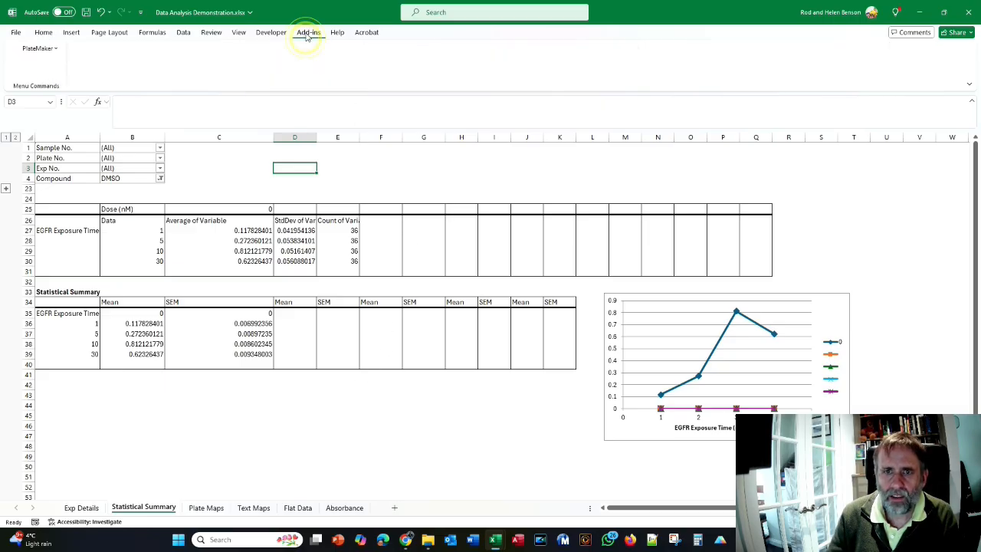
{"action": "left_click", "coordinate": [26, 48]}
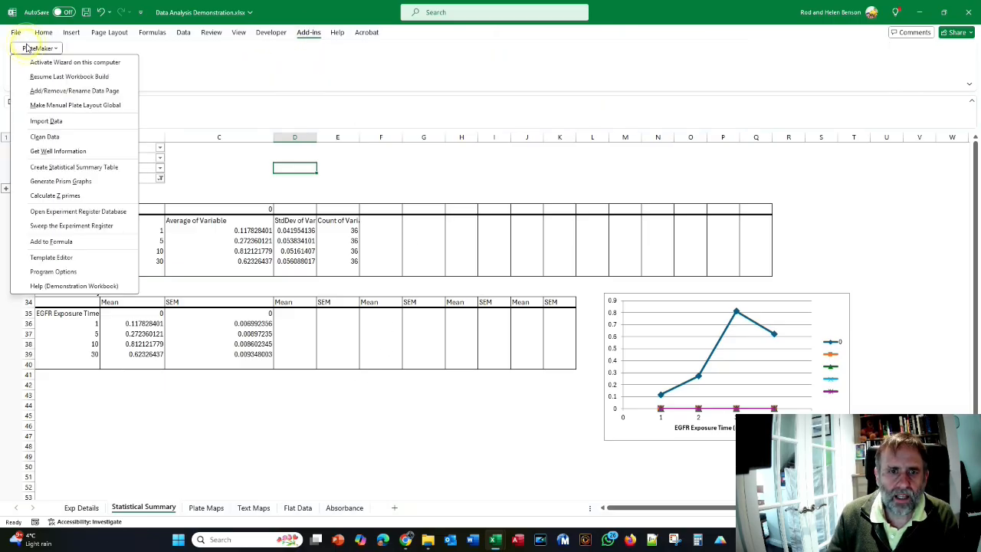
{"action": "left_click", "coordinate": [60, 181]}
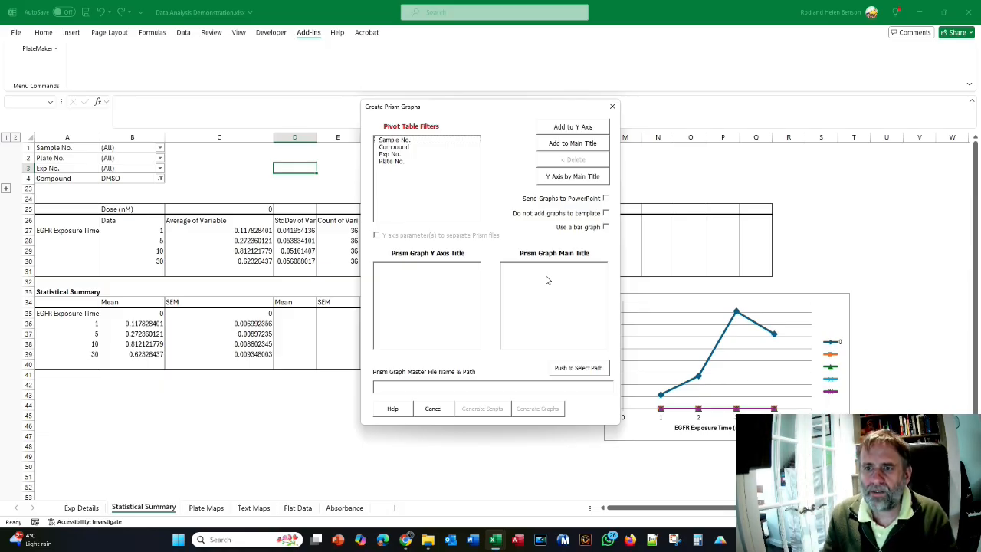
{"action": "left_click", "coordinate": [392, 154]}
{"action": "left_click", "coordinate": [566, 145]}
{"action": "left_click", "coordinate": [393, 146]}
{"action": "left_click", "coordinate": [571, 143]}
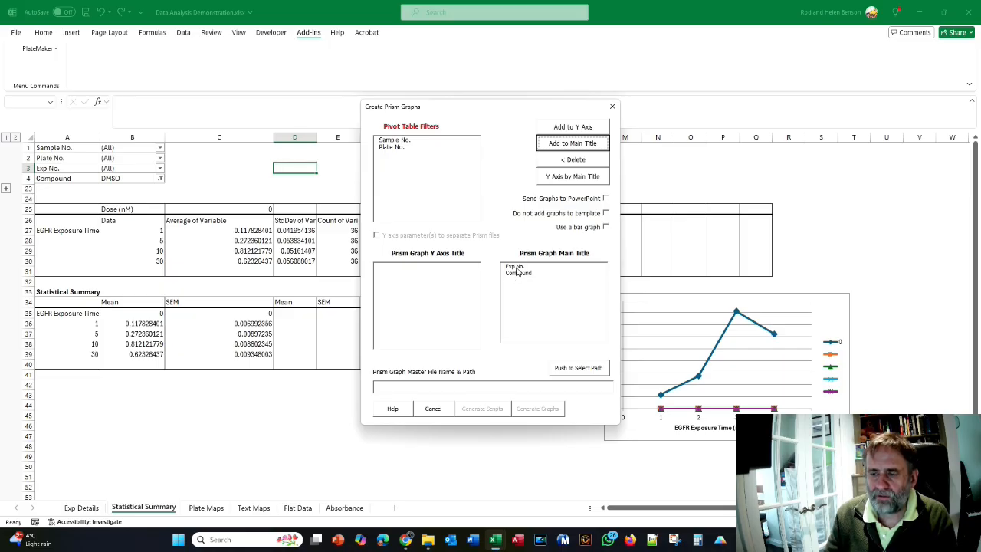
- Reorder the Prism graph main title so that Compound comes before Exp No
{"action": "left_click", "coordinate": [514, 267]}
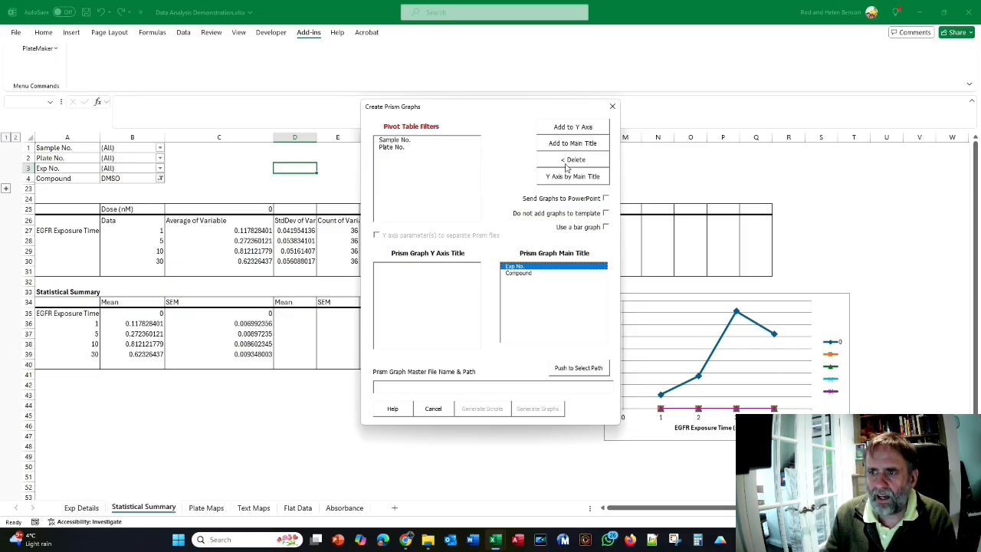
{"action": "left_click", "coordinate": [566, 160]}
{"action": "left_click", "coordinate": [387, 154]}
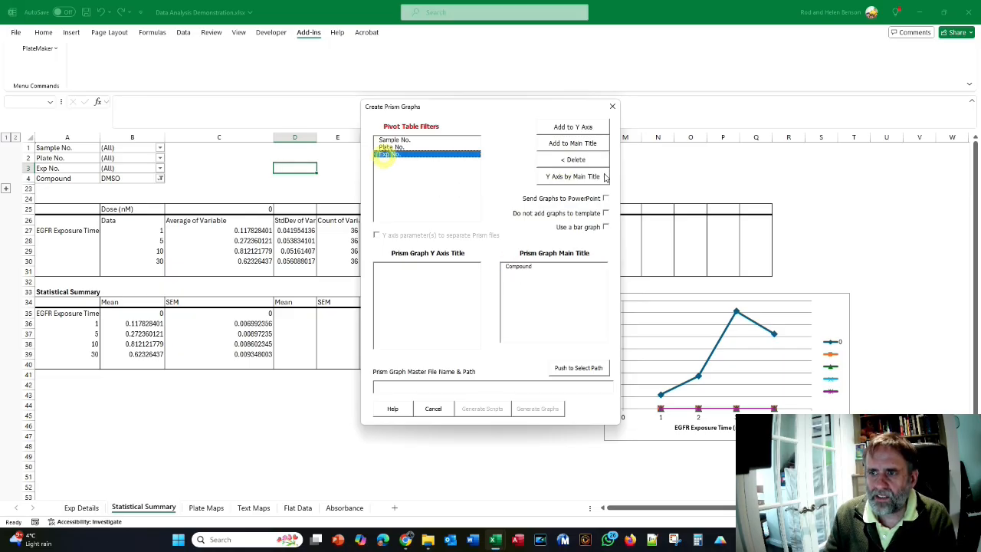
{"action": "left_click", "coordinate": [574, 143]}
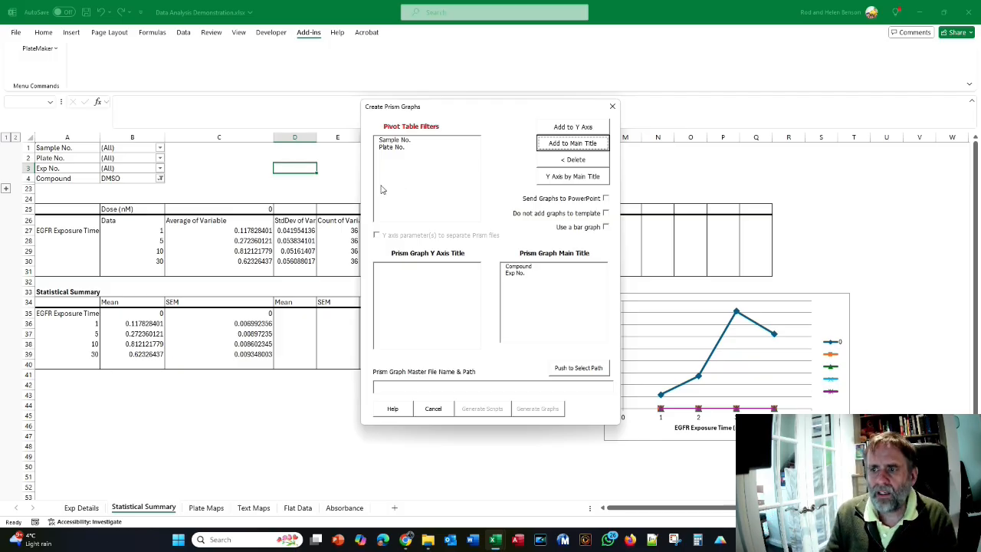
- Choose Time Course Template.pzfx from the Graph Templates folder as the Prism graph master file
{"action": "left_click", "coordinate": [571, 371]}
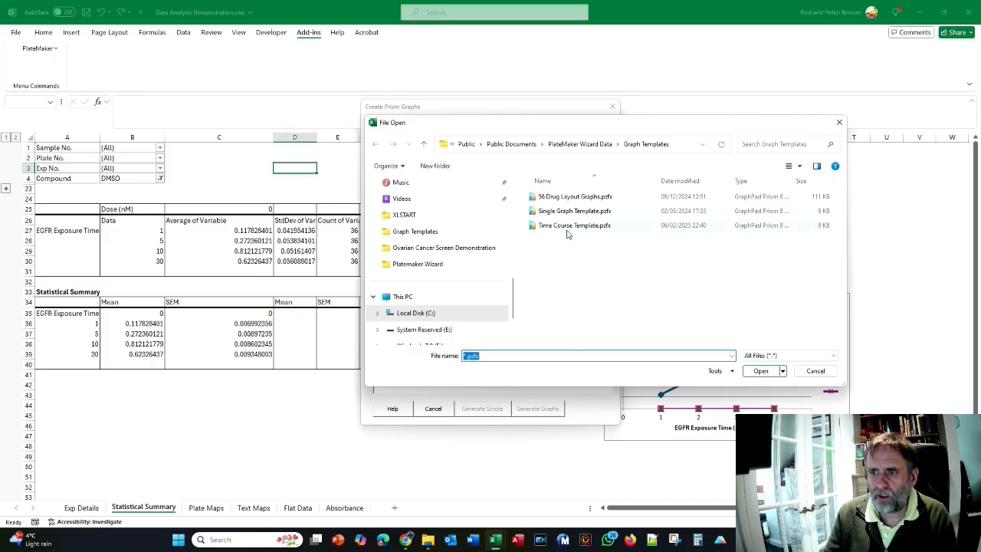
{"action": "left_click", "coordinate": [571, 227]}
{"action": "left_click", "coordinate": [760, 371]}
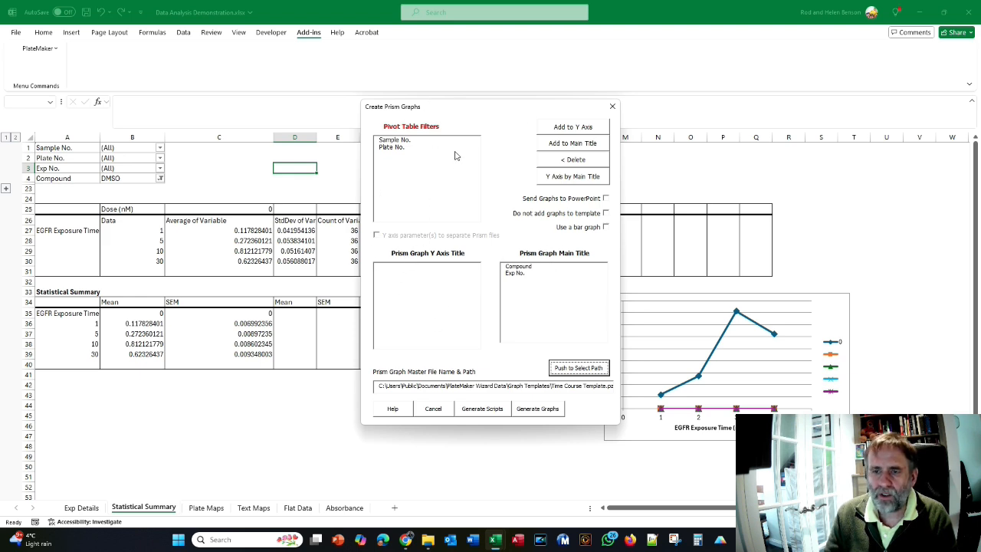
- Generate the Prism graphs with "Absorbance (Units)" as the single Y axis label for all graphs
{"action": "left_click", "coordinate": [545, 413]}
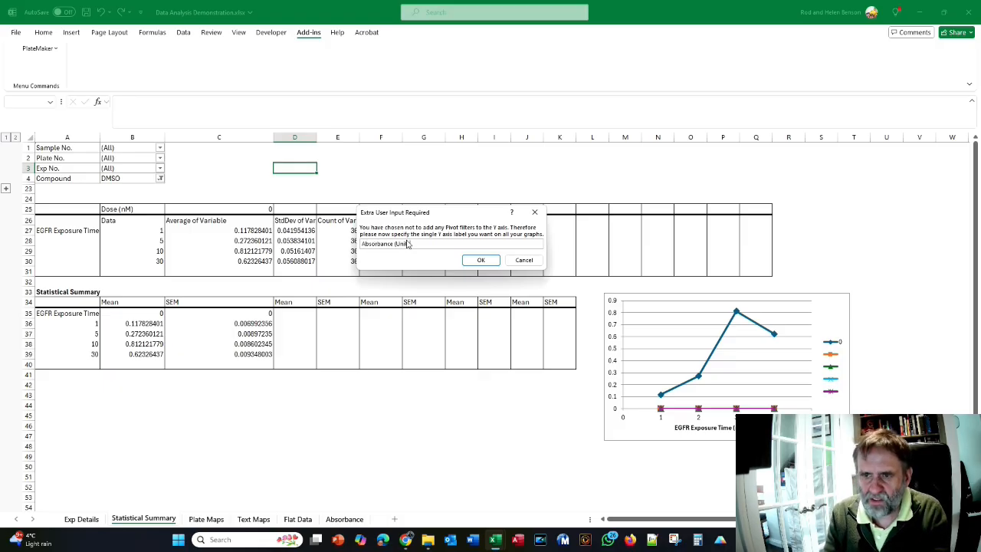
{"action": "type", "text": "s)"}
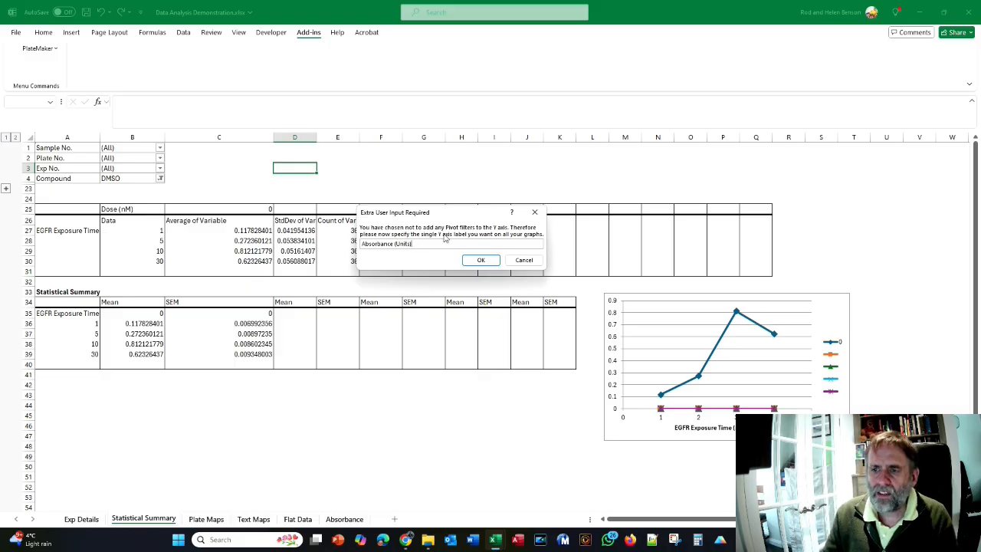
{"action": "left_click", "coordinate": [482, 259]}
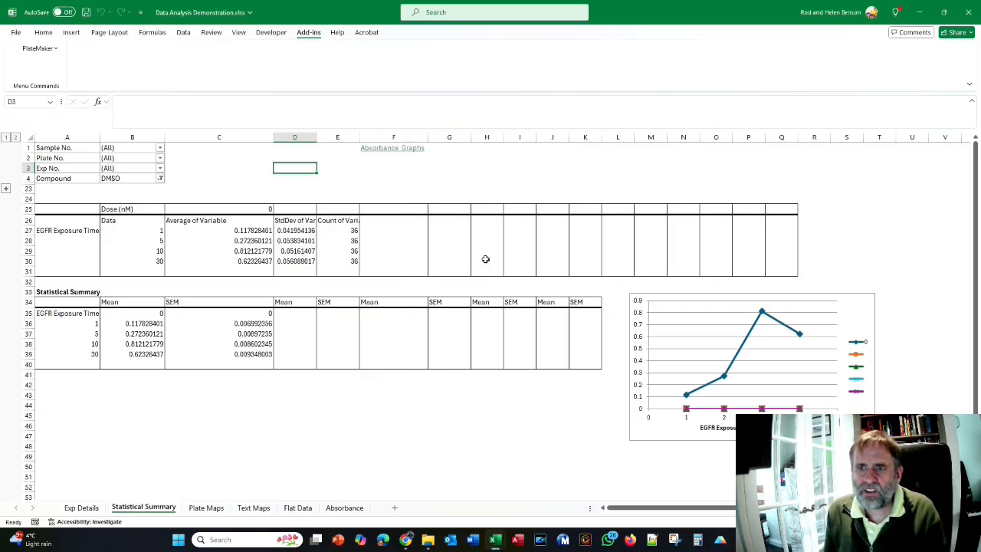
- Open the linked Absorbance Graphs file in GraphPad Prism and view the Afatinib data tables for Exp 1 to 3 and the Exp 3 graph
{"action": "left_click", "coordinate": [380, 151]}
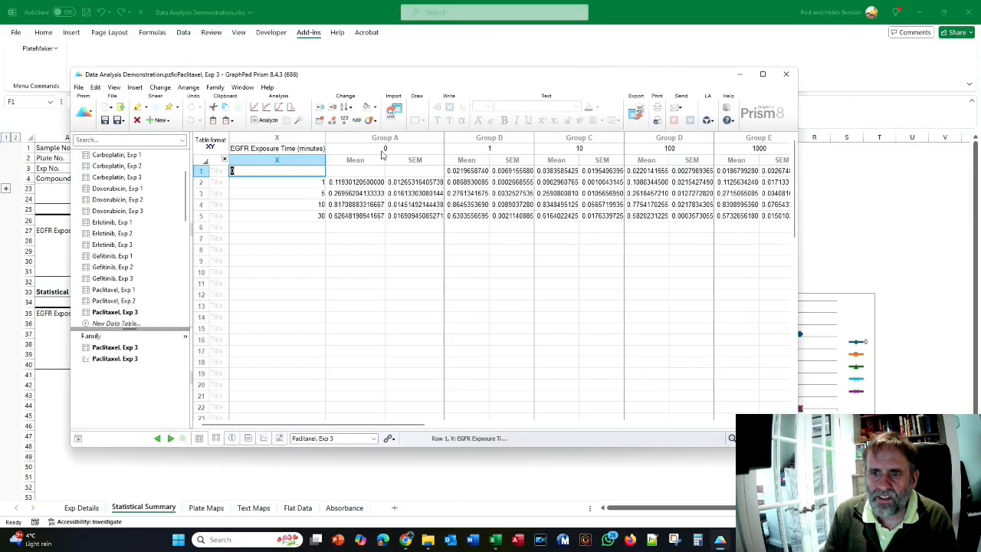
{"action": "scroll", "coordinate": [75, 193], "scroll_direction": "up", "scroll_amount": 2}
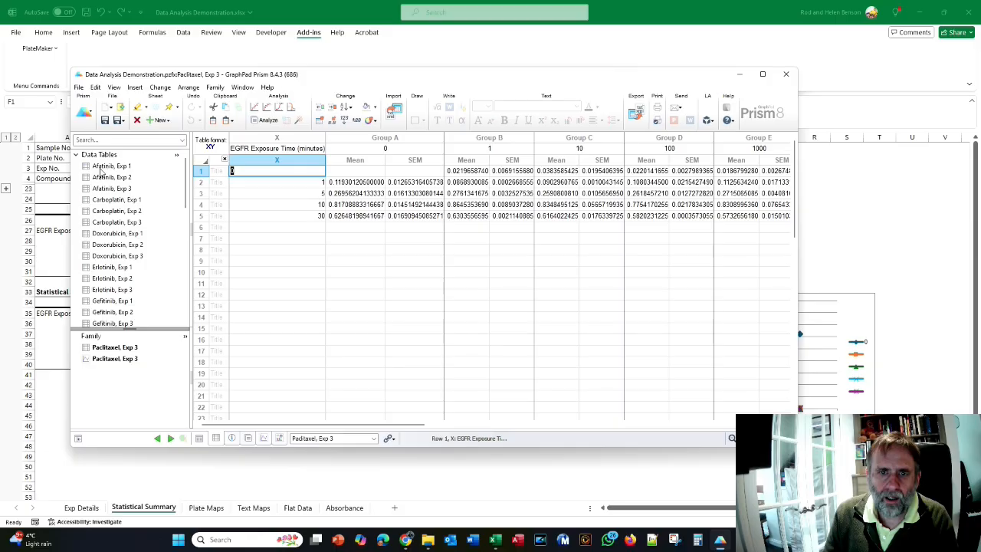
{"action": "left_click", "coordinate": [102, 168]}
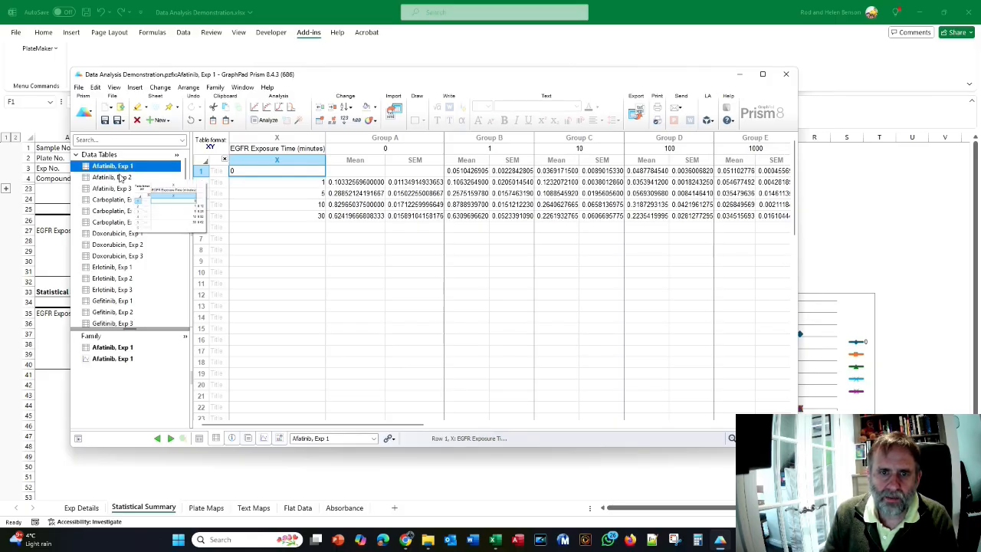
{"action": "left_click", "coordinate": [102, 178]}
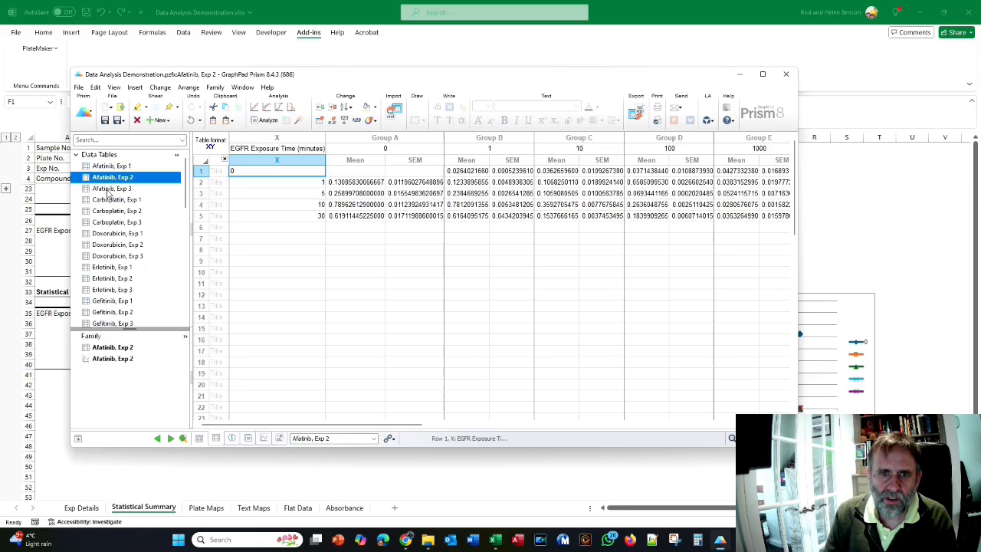
{"action": "left_click", "coordinate": [107, 189]}
{"action": "left_click", "coordinate": [107, 359]}
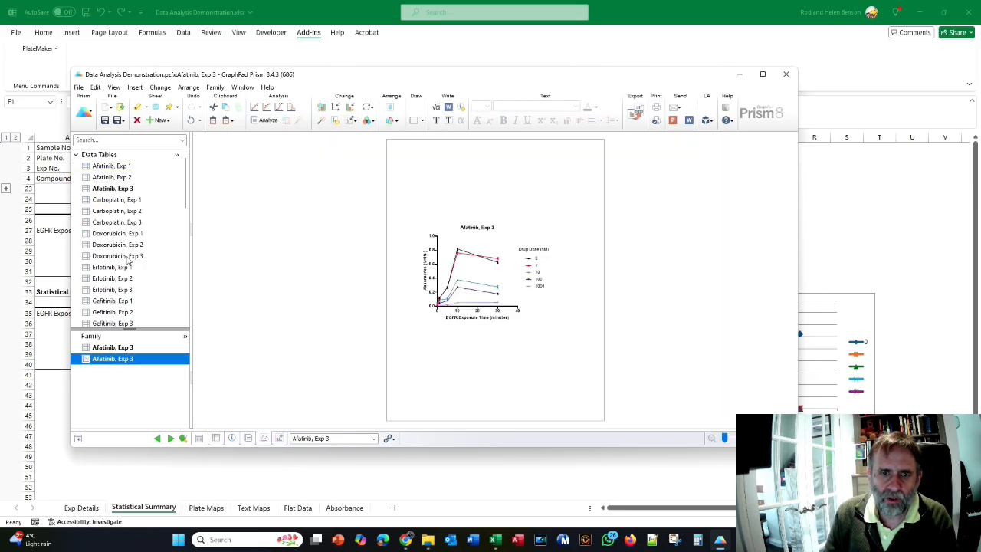
- Compare the generated time course graphs for Afatinib, Carboplatin and Doxorubicin across the experiments
{"action": "scroll", "coordinate": [128, 261], "scroll_direction": "down", "scroll_amount": 5}
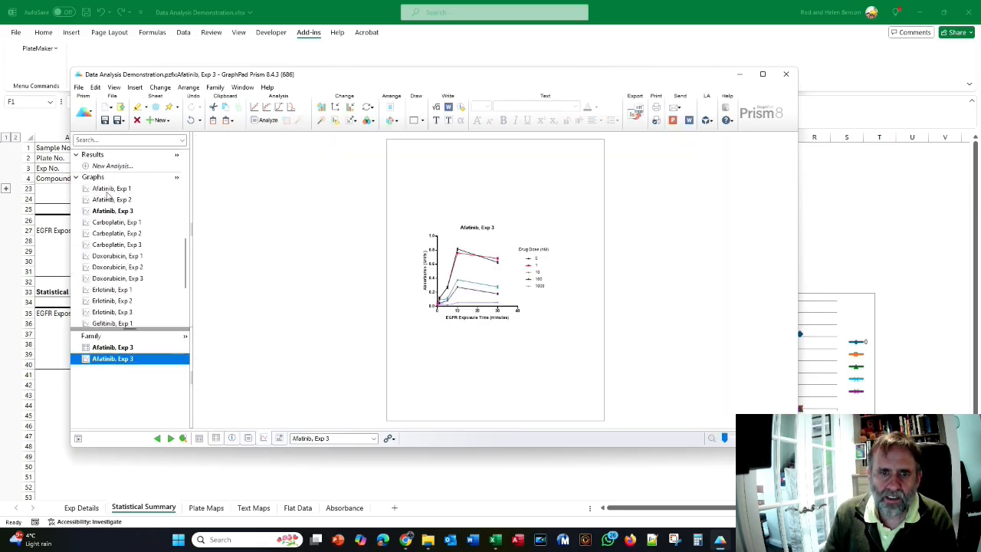
{"action": "left_click", "coordinate": [108, 189]}
{"action": "left_click", "coordinate": [108, 200]}
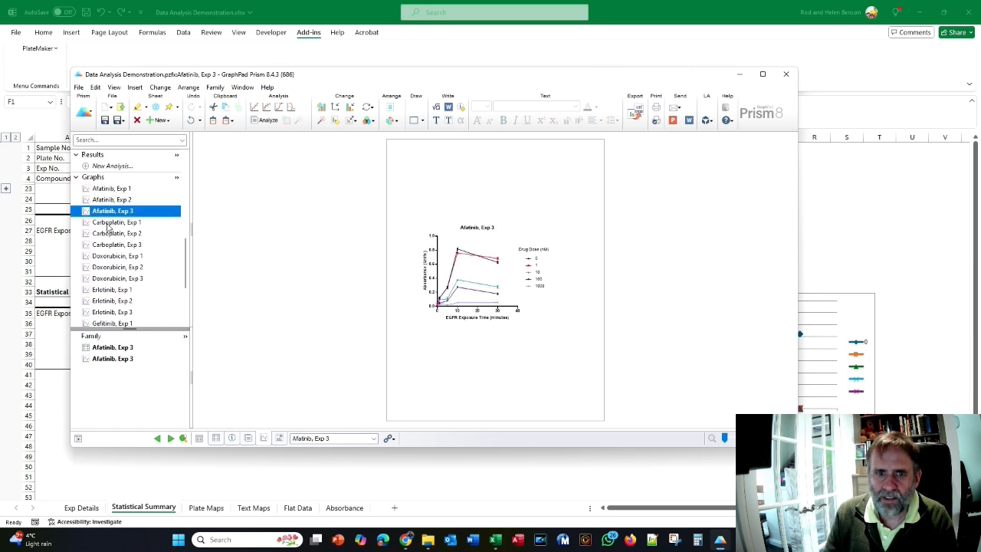
{"action": "left_click", "coordinate": [107, 222]}
{"action": "left_click", "coordinate": [108, 234]}
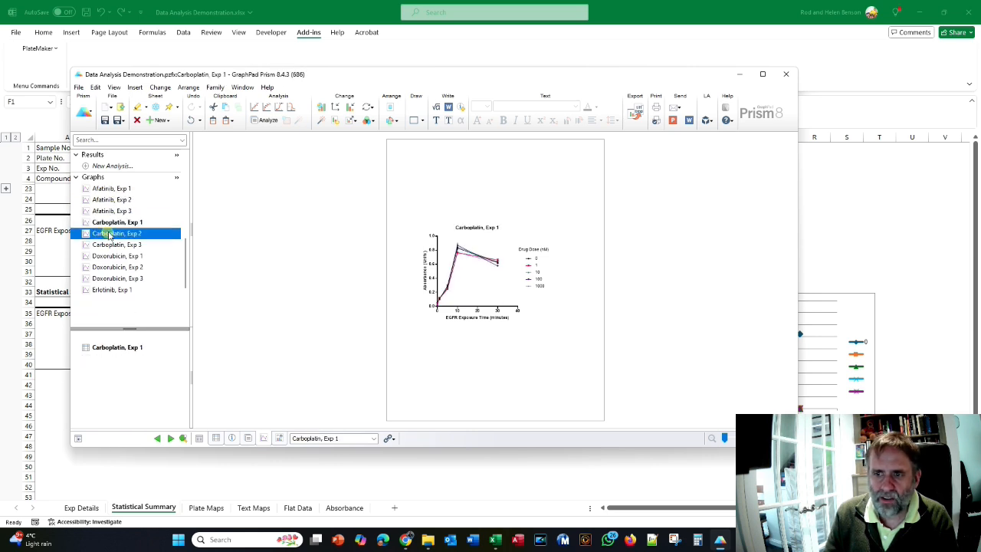
{"action": "left_click", "coordinate": [111, 189]}
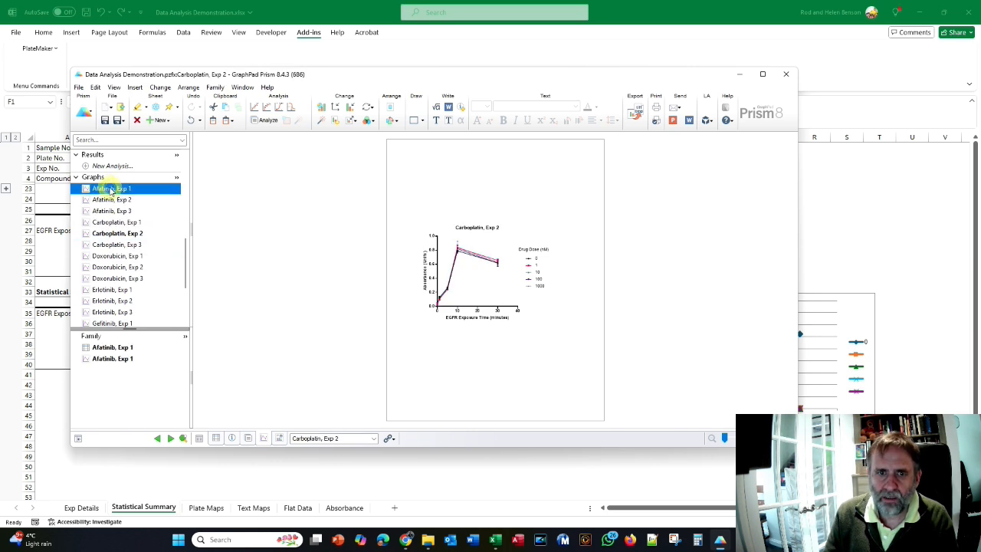
{"action": "left_click", "coordinate": [112, 200]}
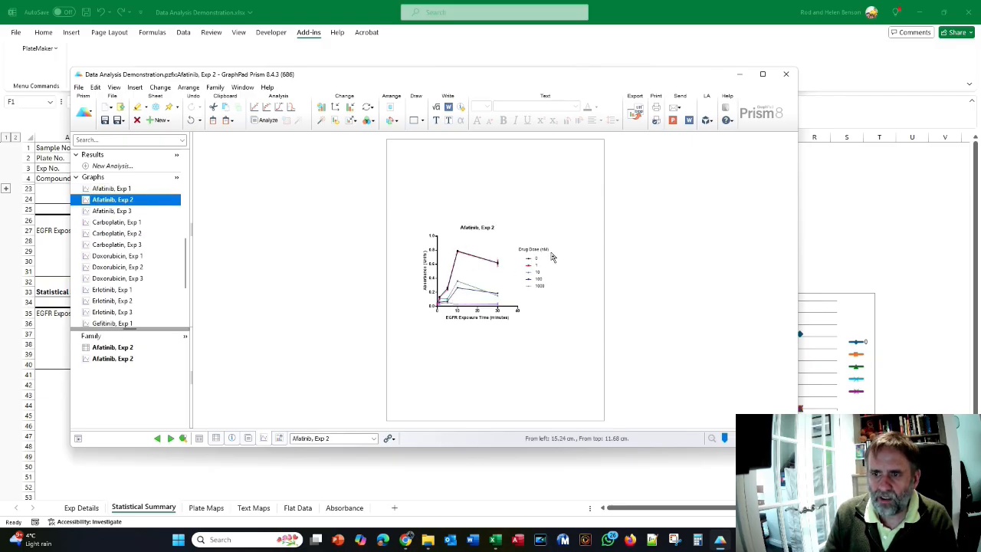
{"action": "left_click", "coordinate": [124, 223]}
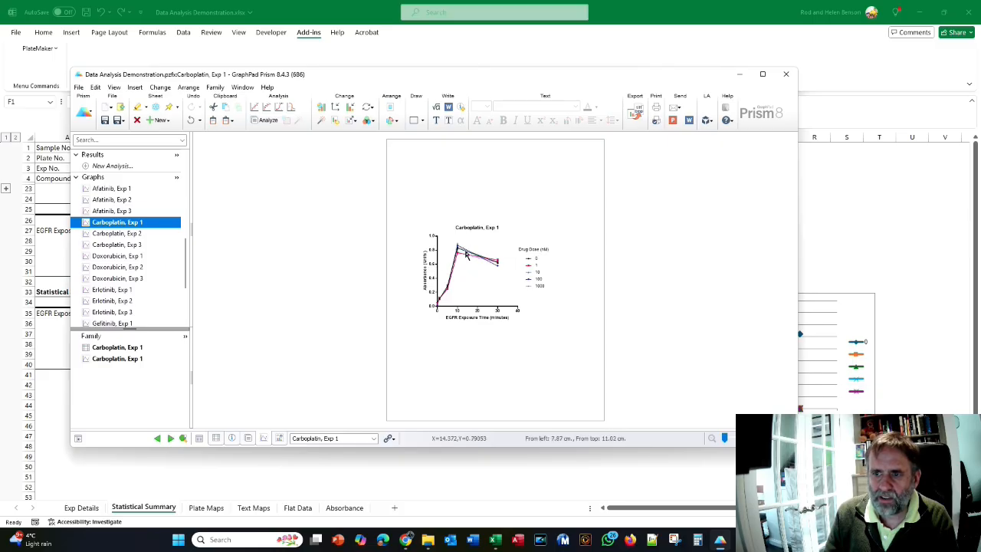
{"action": "left_click", "coordinate": [115, 235]}
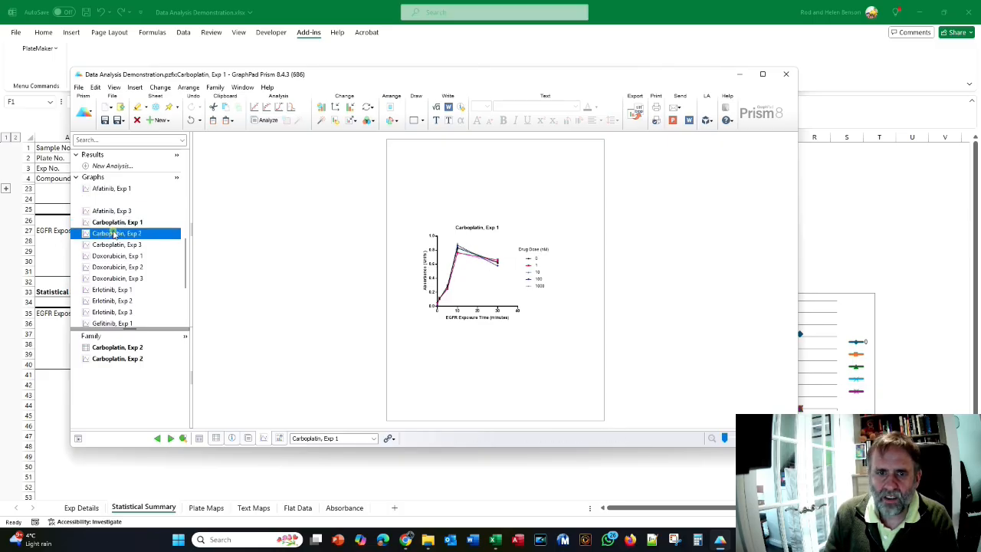
{"action": "left_click", "coordinate": [113, 267]}
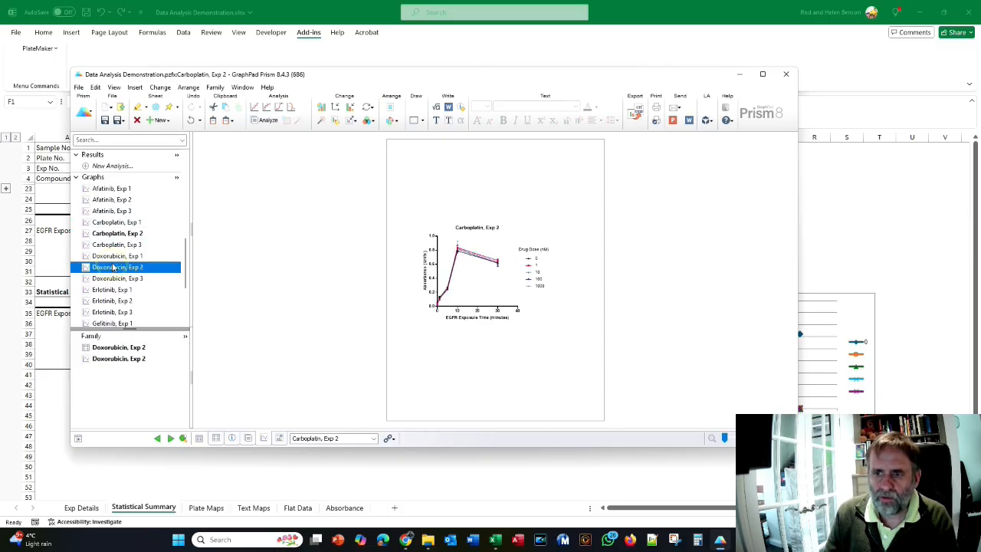
- Examine the time course graphs for Erlotinib Exp 1 to 3, Gefitinib Exp 2 and Paclitaxel Exp 1
{"action": "scroll", "coordinate": [113, 260], "scroll_direction": "down", "scroll_amount": 2}
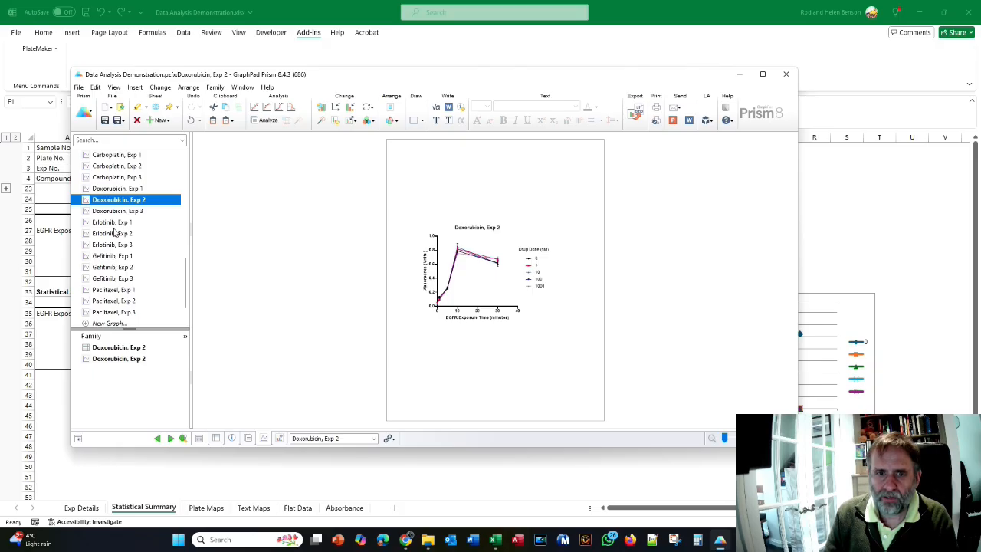
{"action": "left_click", "coordinate": [107, 234]}
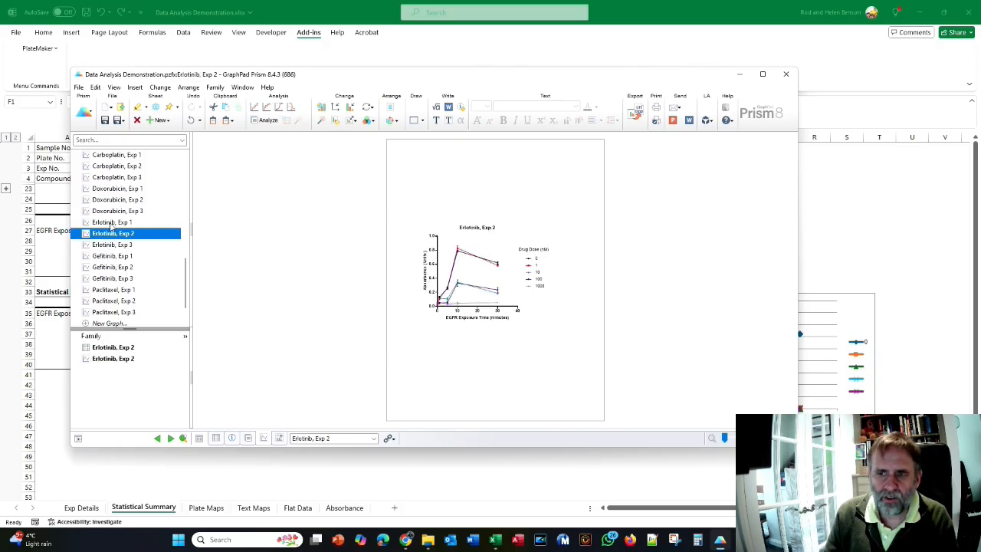
{"action": "left_click", "coordinate": [111, 223]}
{"action": "left_click", "coordinate": [102, 246]}
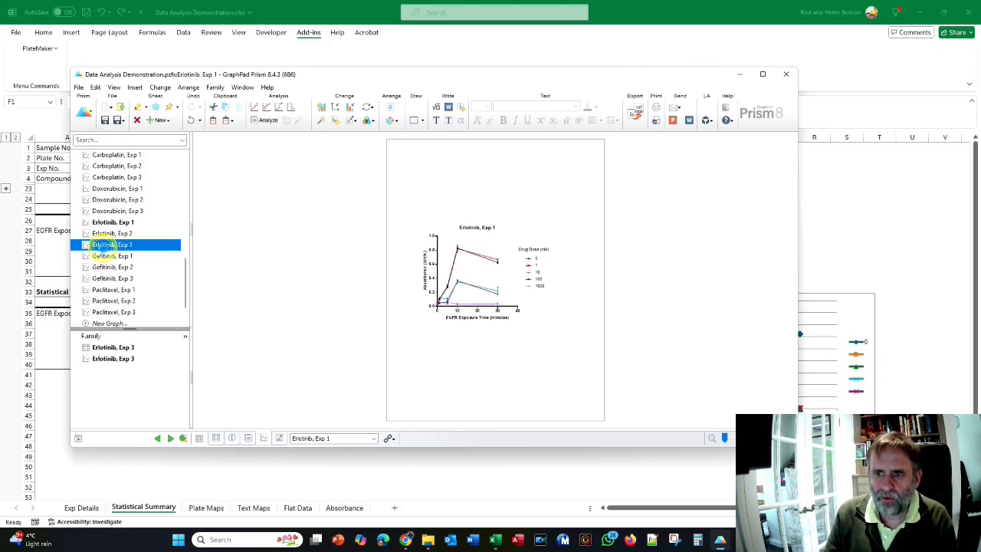
{"action": "left_click", "coordinate": [109, 267]}
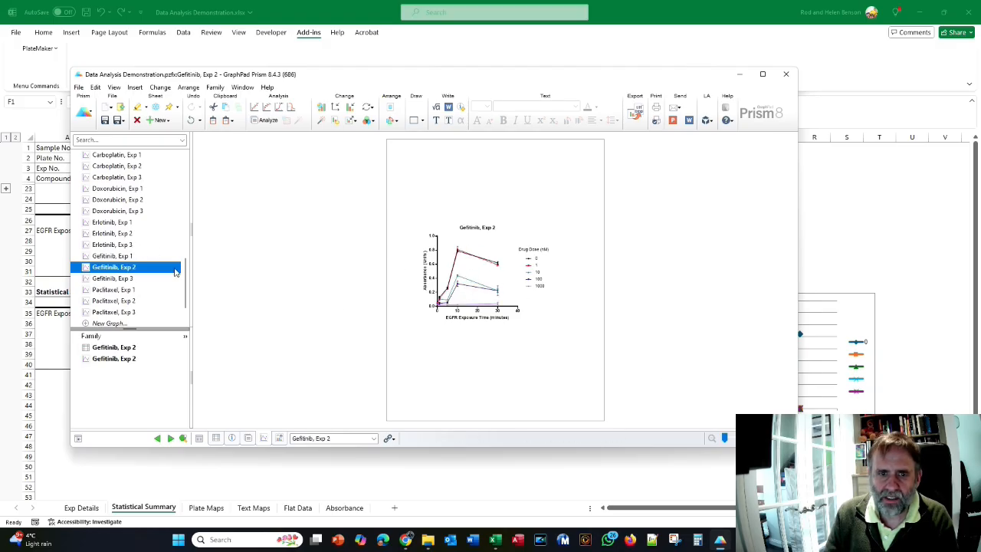
{"action": "scroll", "coordinate": [176, 270], "scroll_direction": "down", "scroll_amount": 1}
{"action": "left_click", "coordinate": [123, 256]}
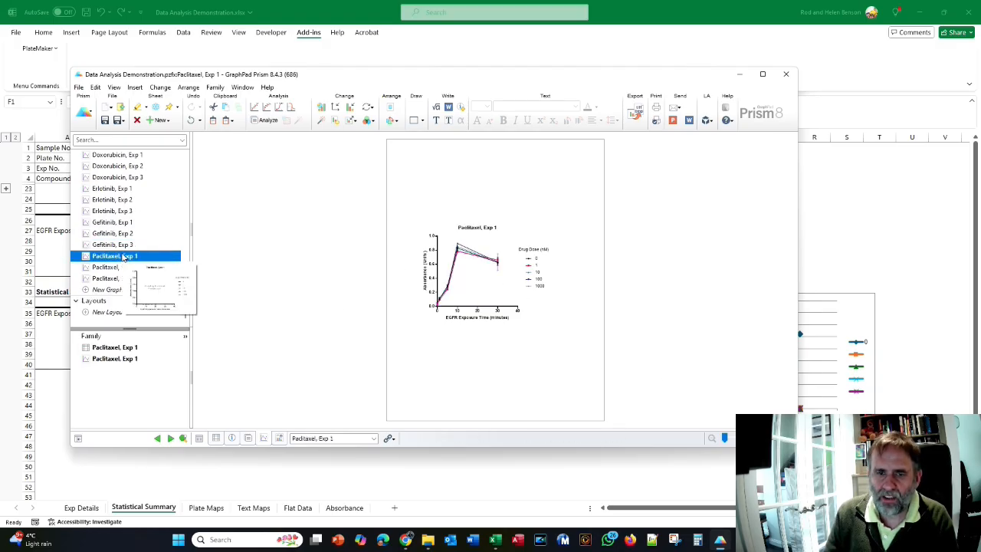
- Review the Afatinib, Exp 2 graph once more and close the Prism file, saving its changes
{"action": "scroll", "coordinate": [123, 247], "scroll_direction": "up", "scroll_amount": 3}
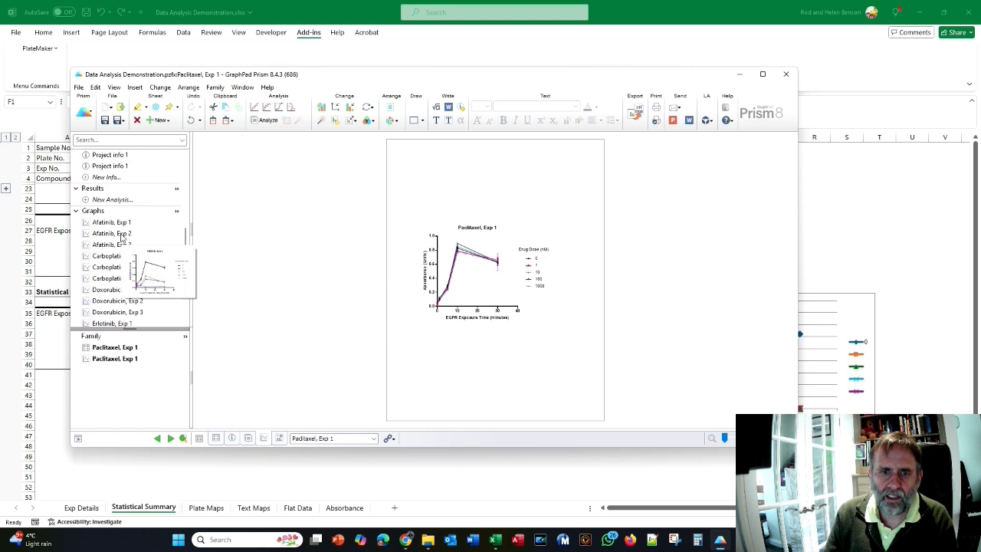
{"action": "scroll", "coordinate": [127, 243], "scroll_direction": "down", "scroll_amount": 2}
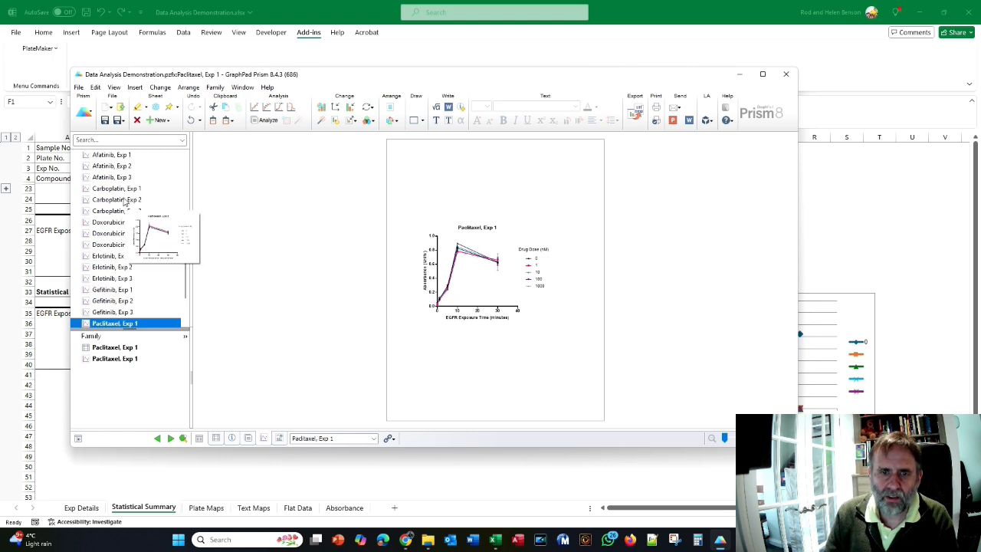
{"action": "left_click", "coordinate": [108, 167]}
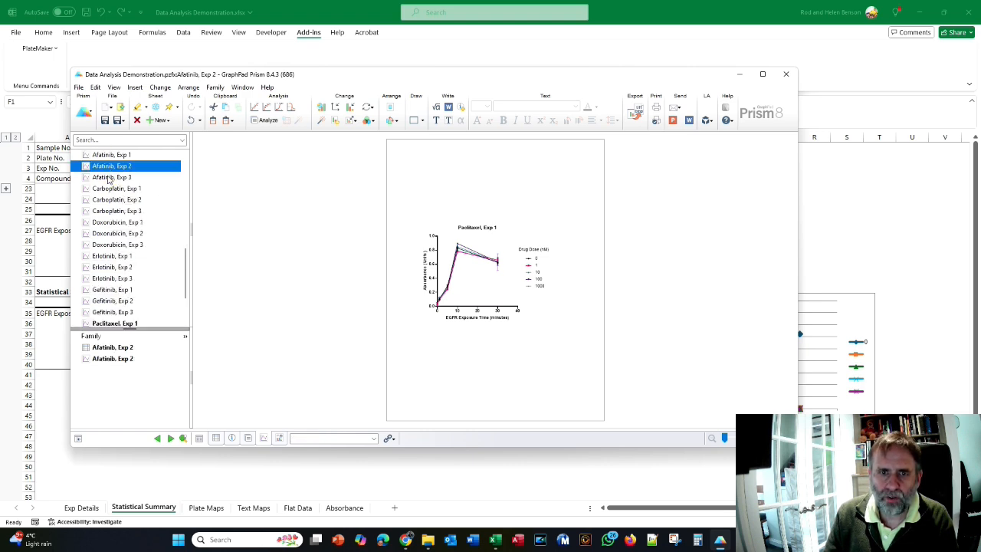
{"action": "scroll", "coordinate": [149, 260], "scroll_direction": "down", "scroll_amount": 1}
{"action": "scroll", "coordinate": [149, 260], "scroll_direction": "up", "scroll_amount": 4}
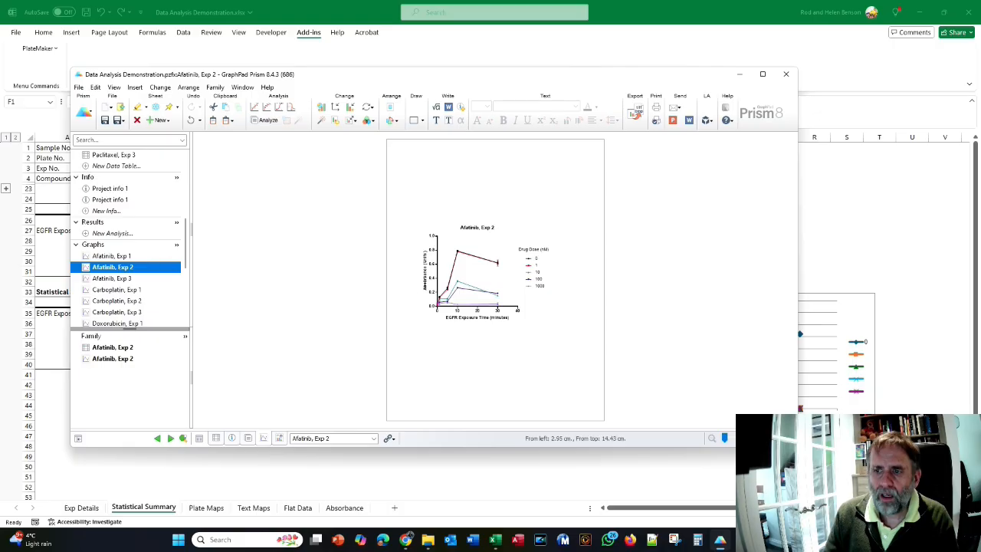
{"action": "left_click", "coordinate": [785, 77]}
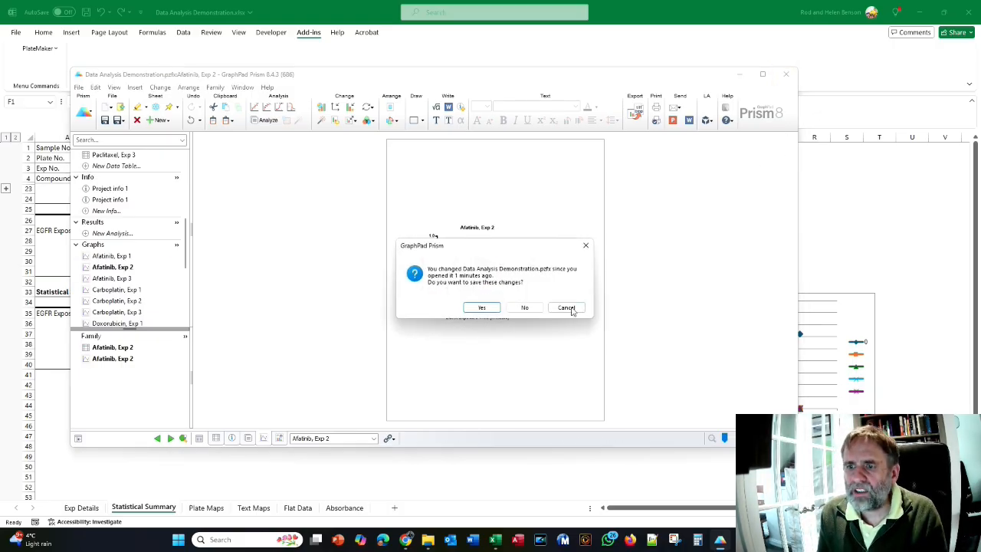
{"action": "left_click", "coordinate": [482, 307]}
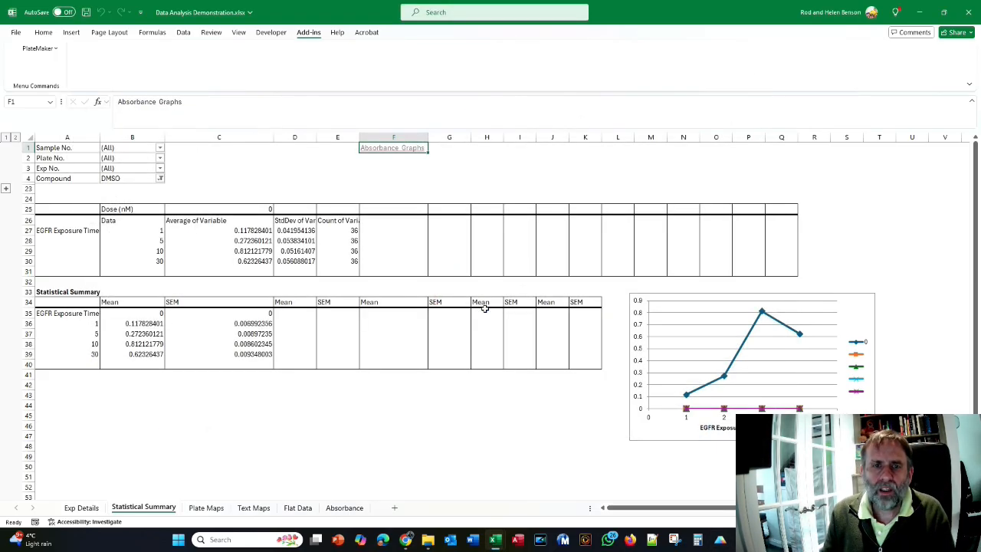
- Start a new statistical summary table with EGFR Exposure Time (minutes) as rows, Dose (nM) as columns and Compound as a filter
{"action": "left_click", "coordinate": [34, 49]}
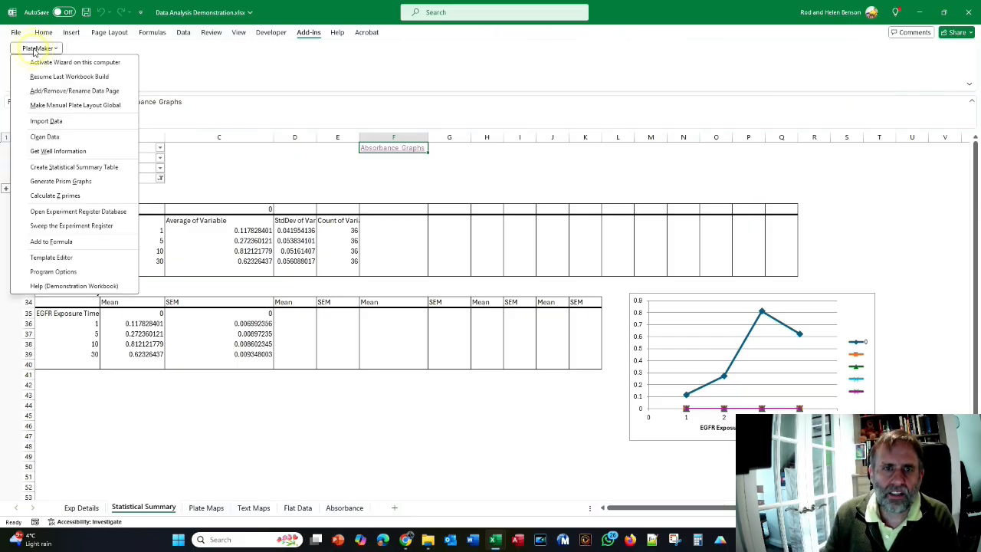
{"action": "left_click", "coordinate": [81, 168]}
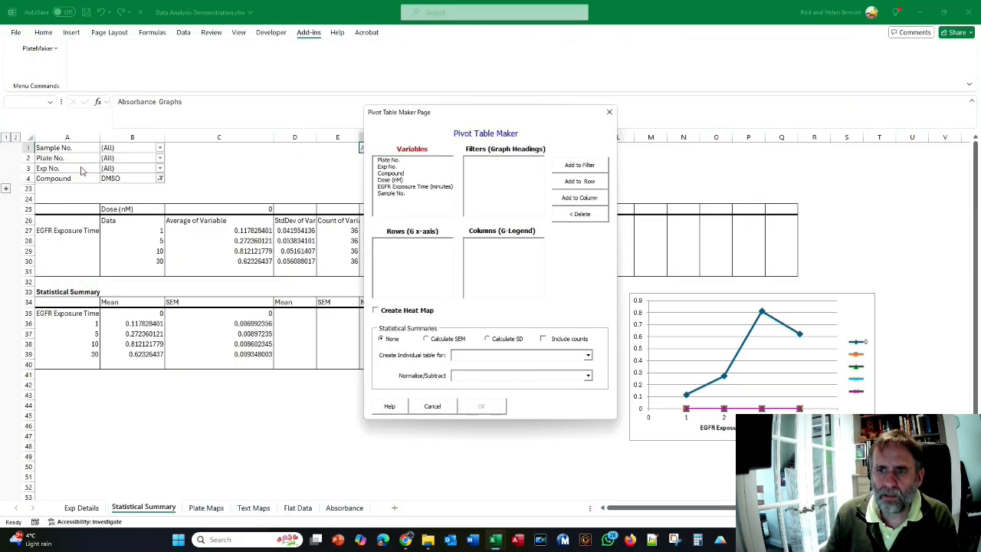
{"action": "left_click", "coordinate": [418, 187]}
{"action": "left_click", "coordinate": [582, 182]}
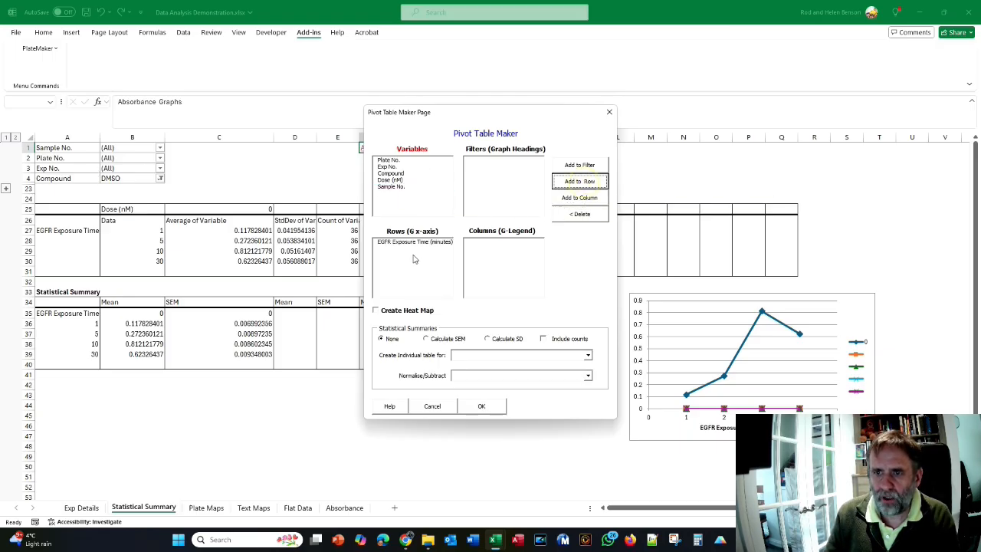
{"action": "left_click", "coordinate": [390, 180]}
{"action": "left_click", "coordinate": [582, 197]}
{"action": "left_click", "coordinate": [391, 173]}
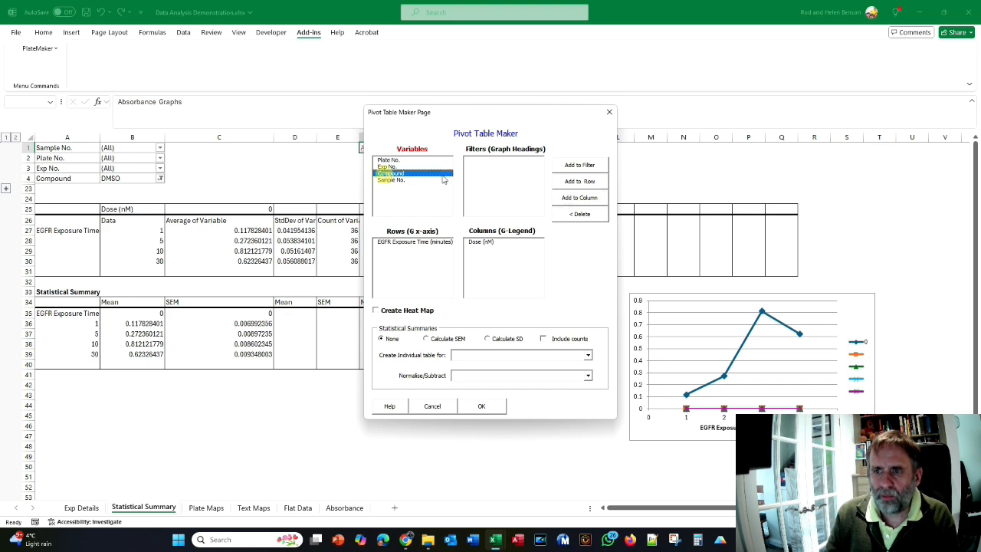
{"action": "left_click", "coordinate": [587, 165]}
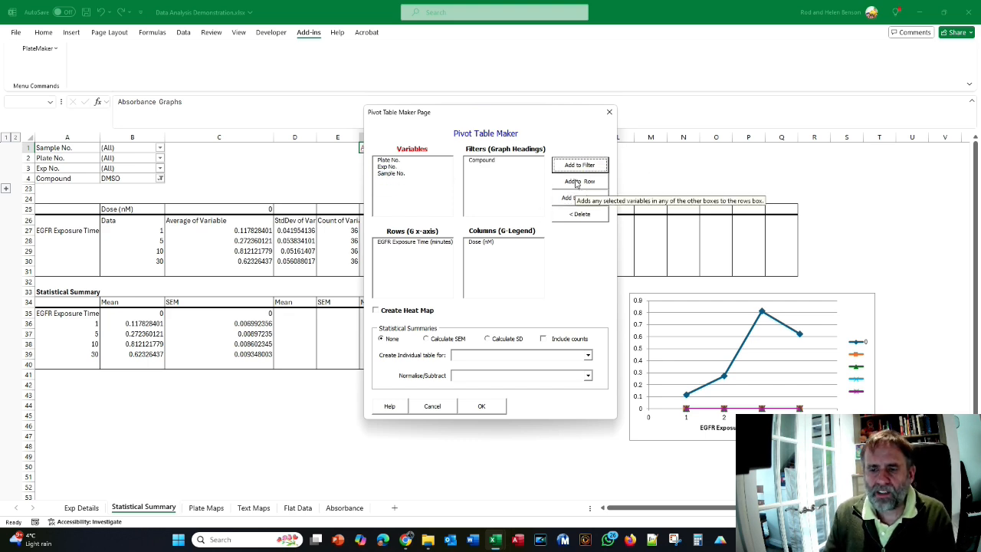
- Create the summary with SEM calculated, individual tables for Experiments, and Sample No. added to the filters
{"action": "left_click", "coordinate": [588, 355]}
{"action": "left_click", "coordinate": [557, 372]}
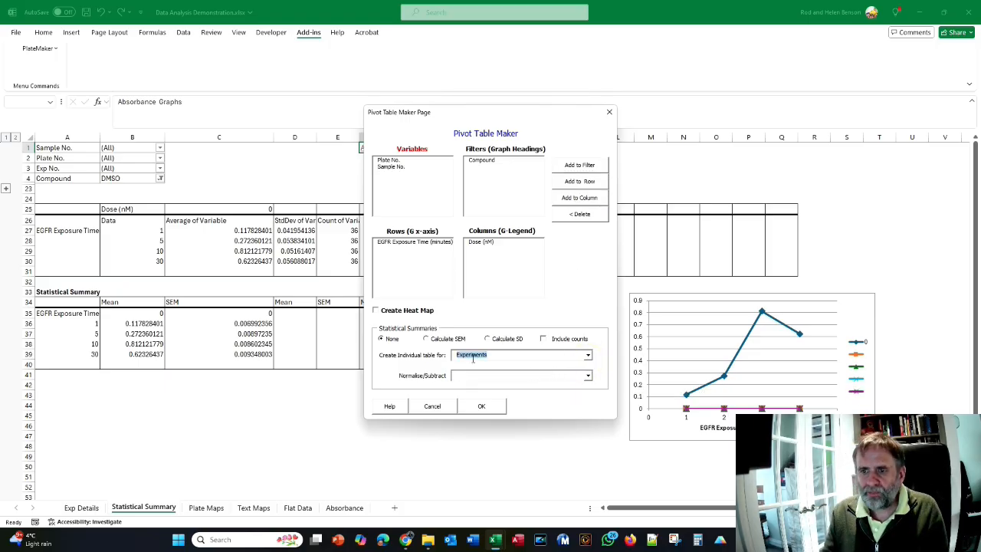
{"action": "left_click", "coordinate": [426, 339]}
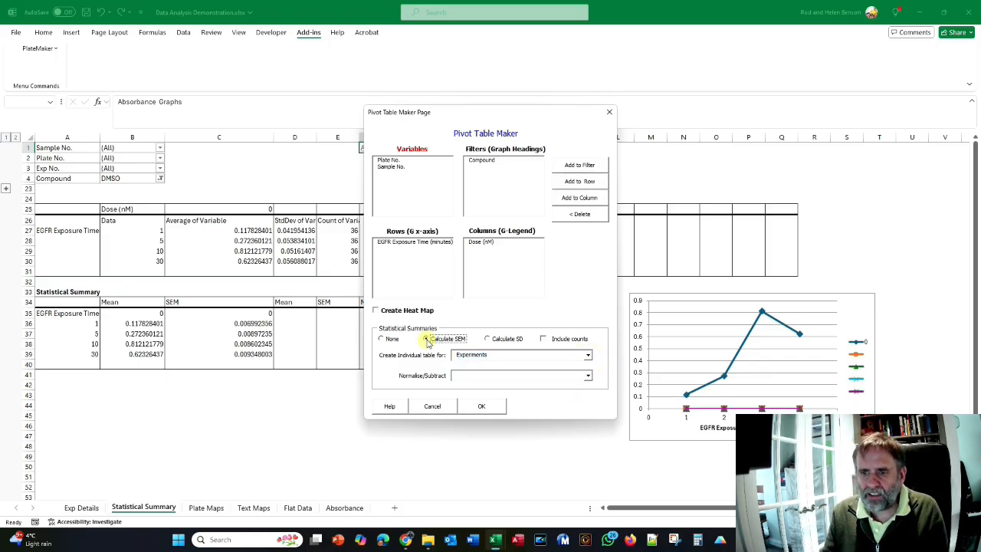
{"action": "left_click", "coordinate": [391, 167]}
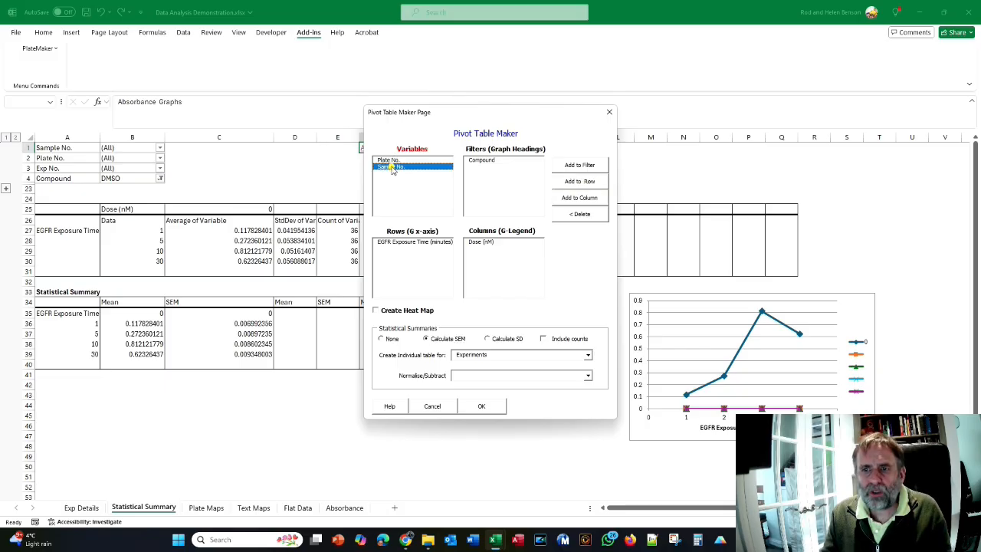
{"action": "left_click", "coordinate": [583, 165]}
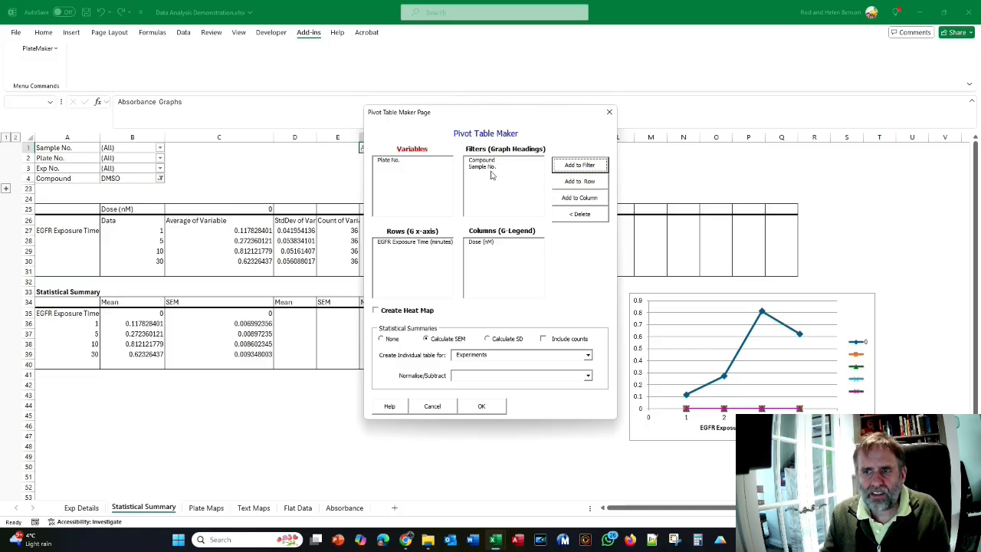
{"action": "left_click", "coordinate": [390, 160]}
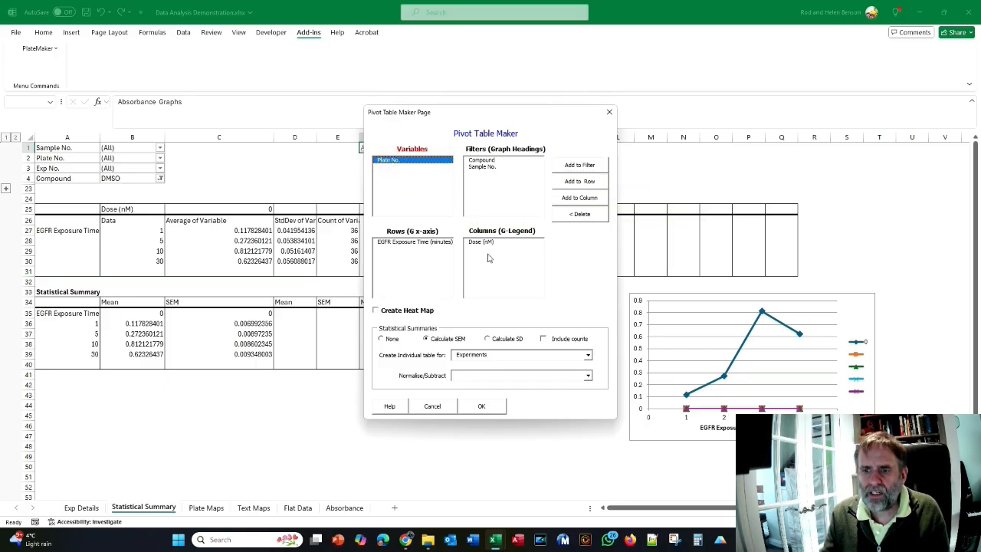
{"action": "left_click", "coordinate": [481, 406]}
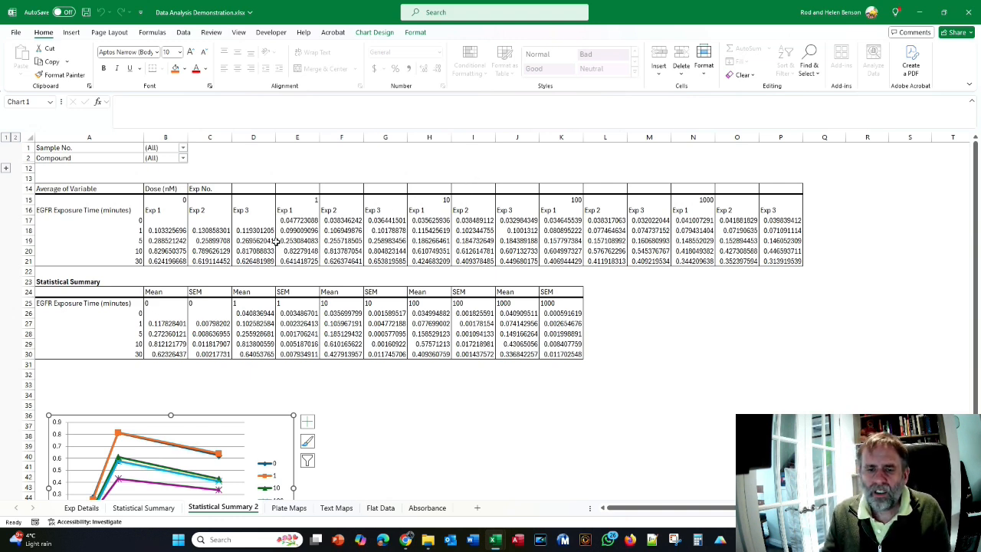
- Move the chart beside the Statistical Summary table and filter the pivot table's Compound to DMSO
{"action": "left_click_drag", "start_coordinate": [217, 417], "coordinate": [771, 291]}
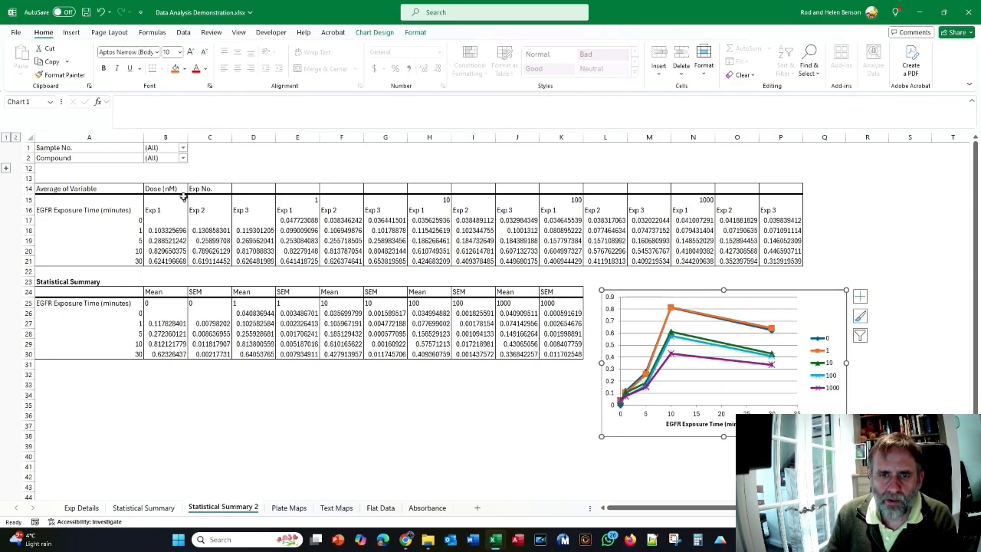
{"action": "left_click", "coordinate": [183, 158]}
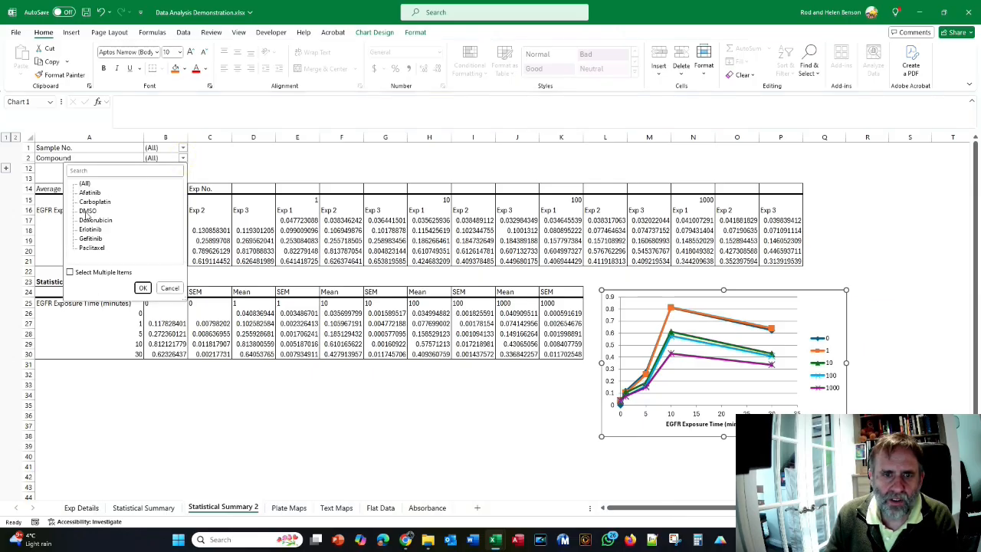
{"action": "left_click", "coordinate": [142, 288]}
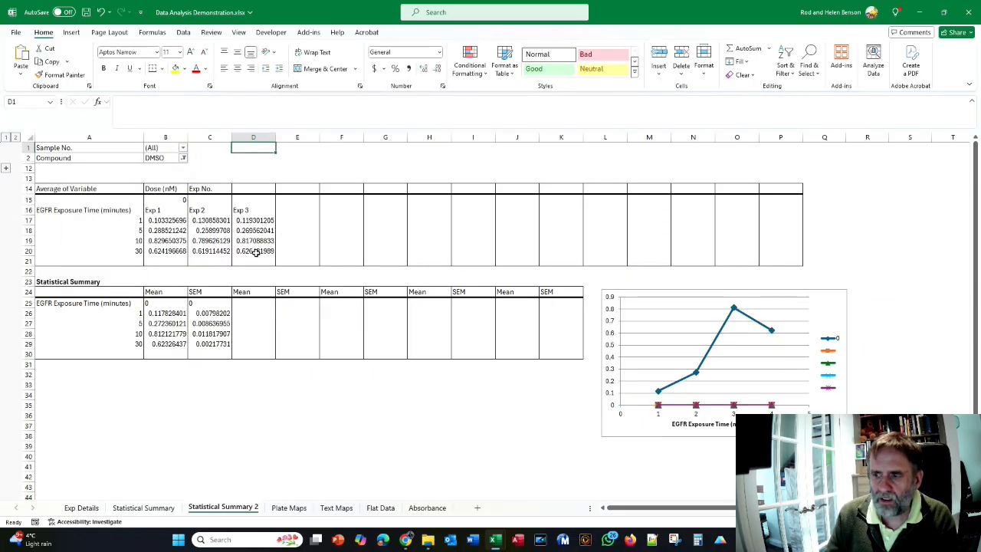
- Set up Prism graph generation with Compound as the main title and Time Course Template.pzfx as the master file
{"action": "left_click", "coordinate": [309, 32]}
{"action": "left_click", "coordinate": [39, 47]}
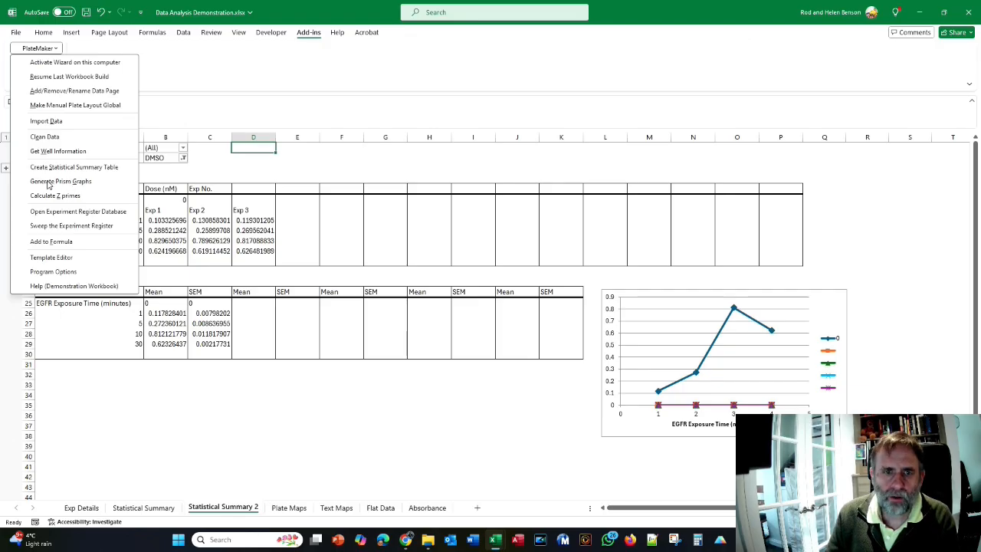
{"action": "left_click", "coordinate": [47, 184]}
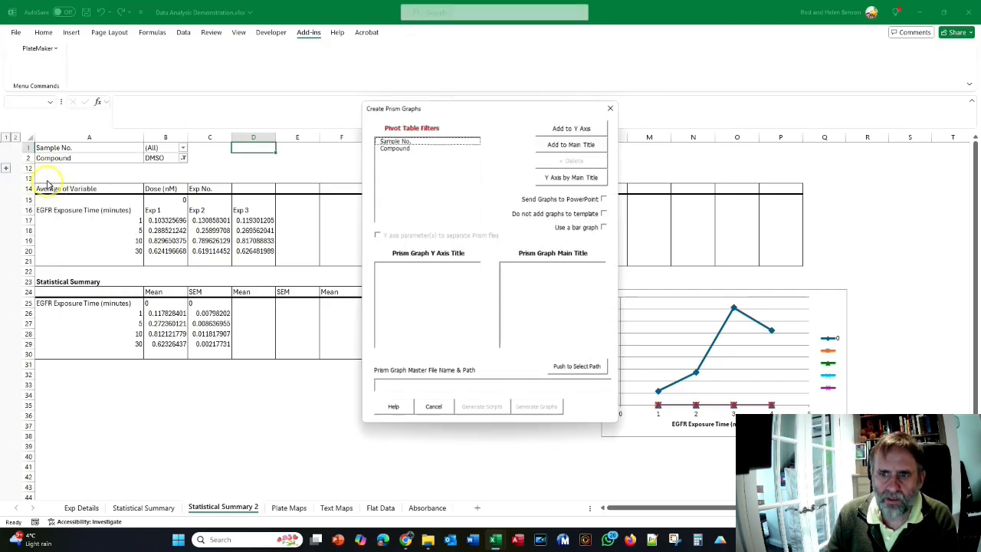
{"action": "left_click", "coordinate": [391, 147]}
{"action": "left_click", "coordinate": [572, 143]}
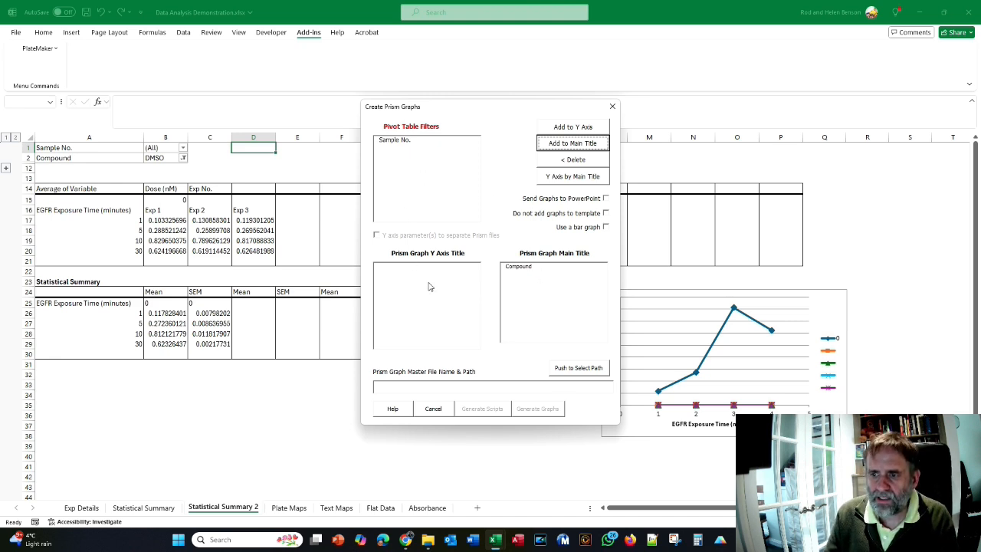
{"action": "left_click", "coordinate": [578, 368]}
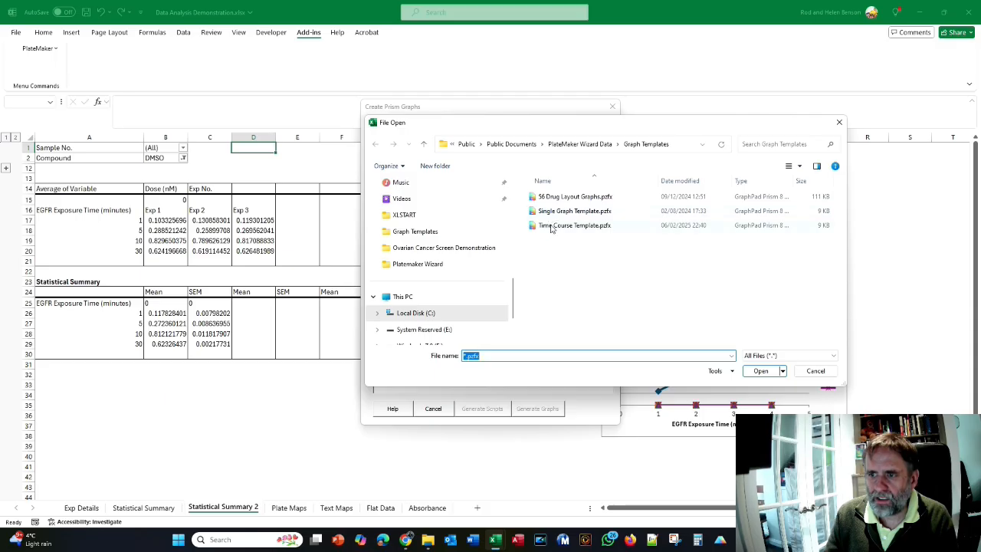
{"action": "left_click", "coordinate": [550, 225]}
{"action": "left_click", "coordinate": [760, 370]}
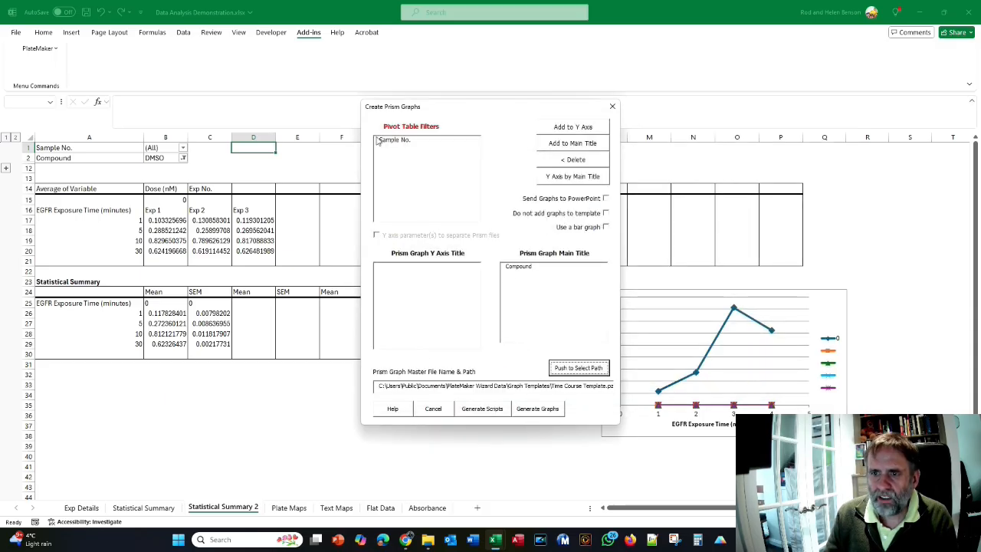
- Generate the graphs into a file named Data Analysis Demonstration Pooled Experimental Data, with Absorbance (Units) as the Y axis label
{"action": "left_click", "coordinate": [534, 412]}
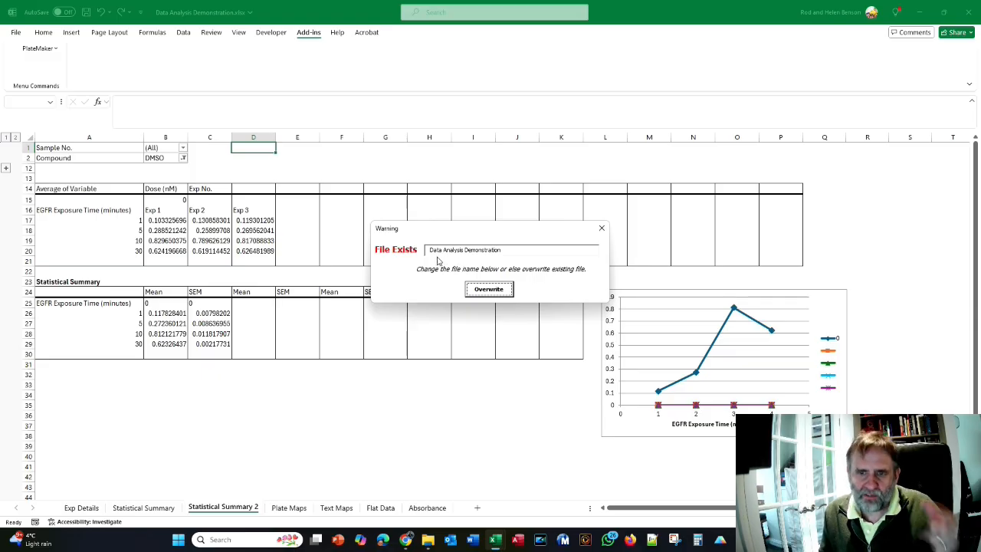
{"action": "left_click", "coordinate": [501, 249]}
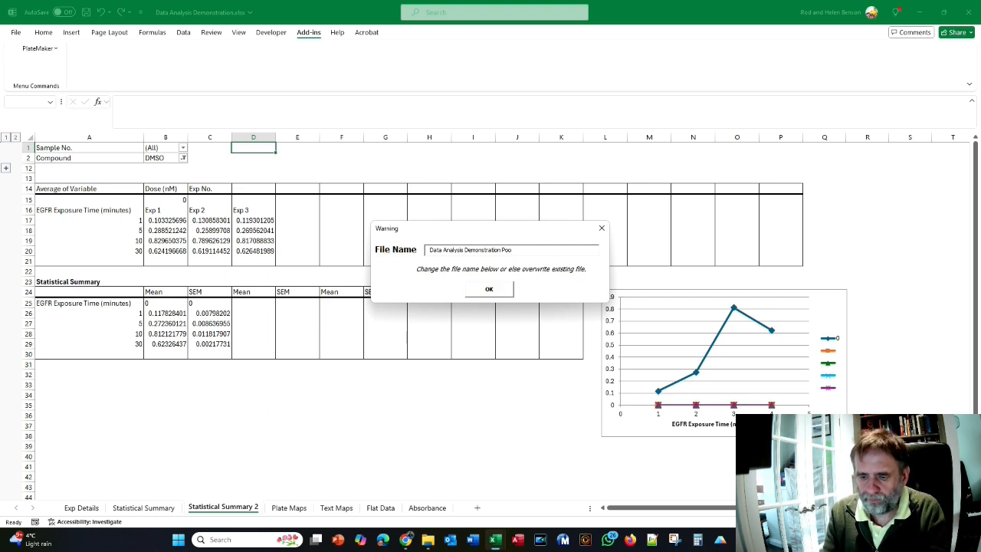
{"action": "type", "text": "al Data"}
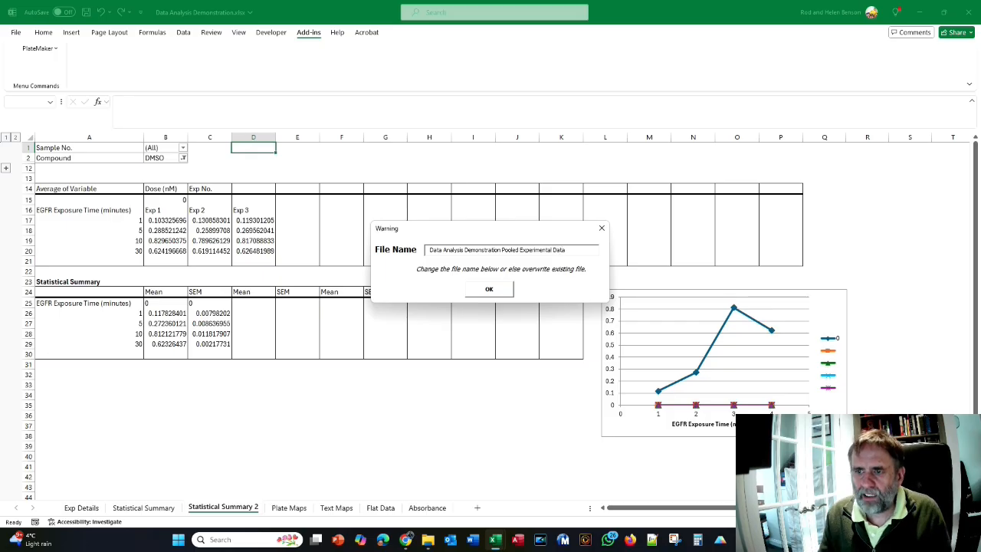
{"action": "left_click", "coordinate": [489, 289]}
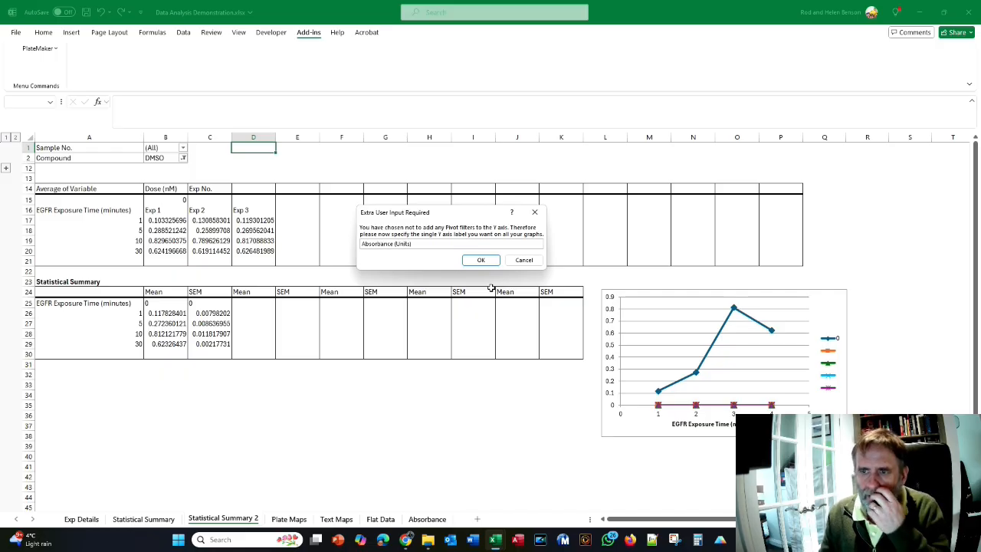
{"action": "left_click", "coordinate": [494, 261]}
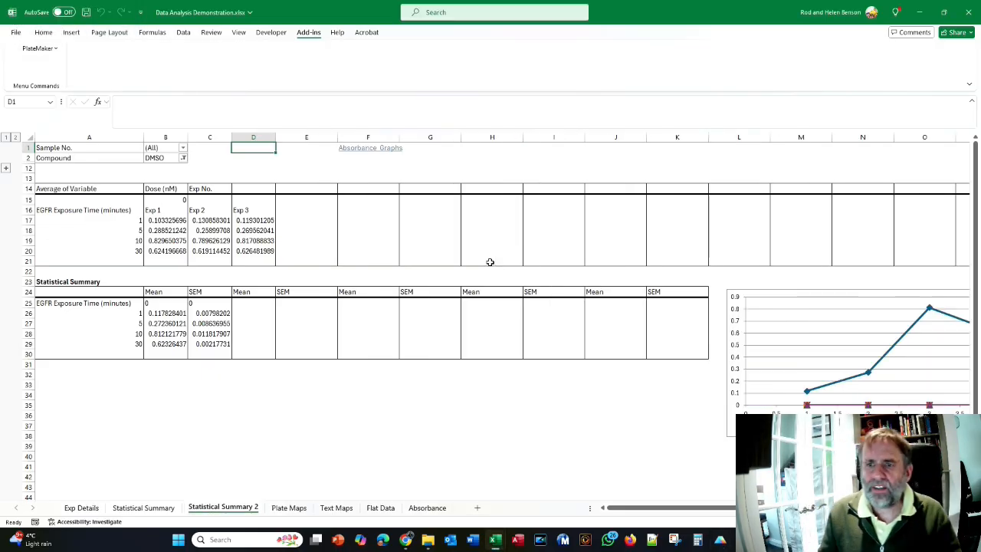
- Open the pooled Absorbance Graphs file in Prism and examine the time course graphs for all compounds from Afatinib to Paclitaxel
{"action": "left_click", "coordinate": [357, 150]}
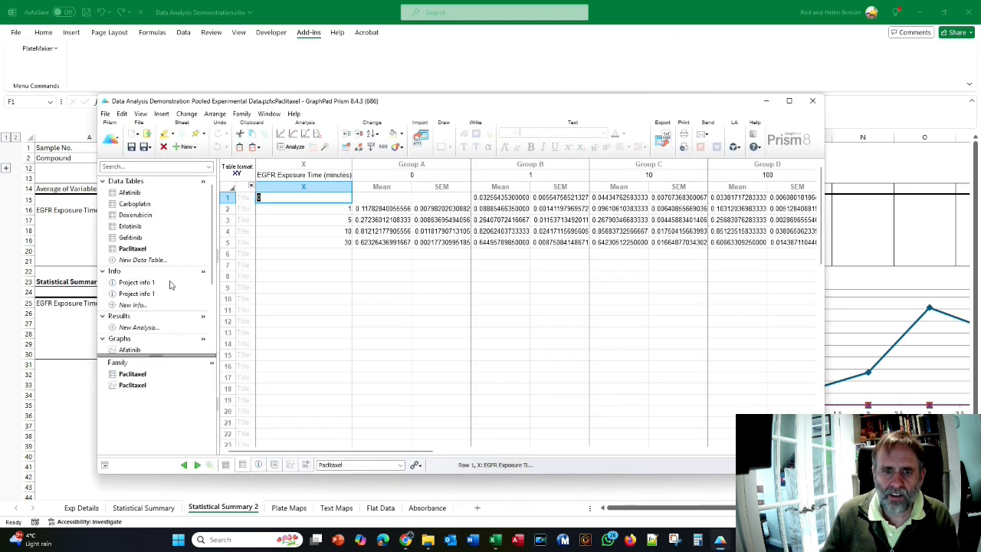
{"action": "scroll", "coordinate": [159, 253], "scroll_direction": "down", "scroll_amount": 2}
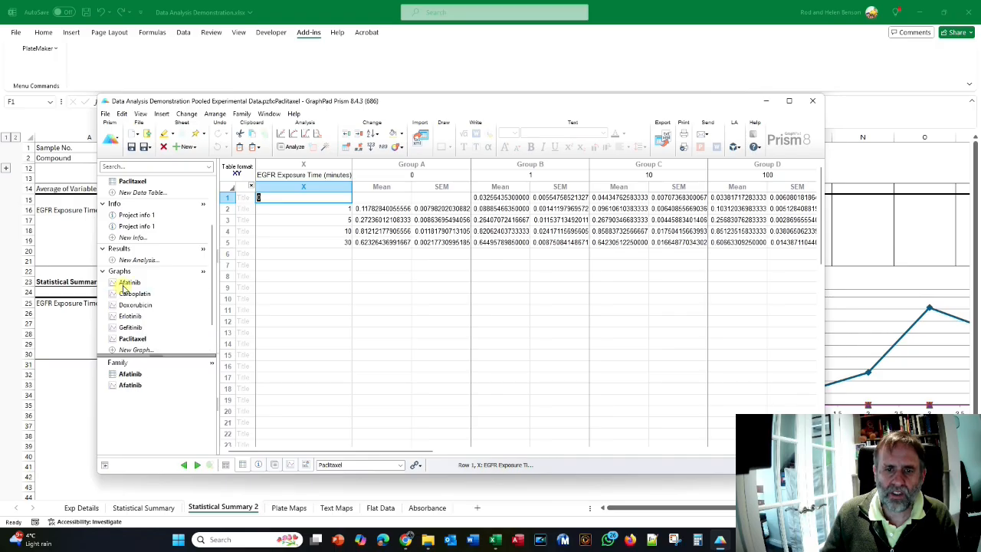
{"action": "left_click", "coordinate": [129, 283]}
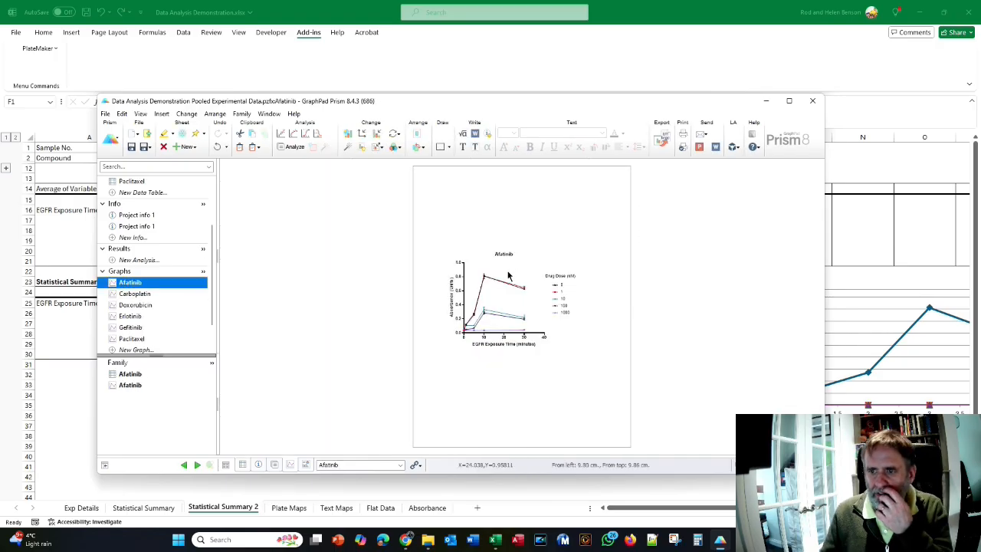
{"action": "left_click", "coordinate": [134, 295]}
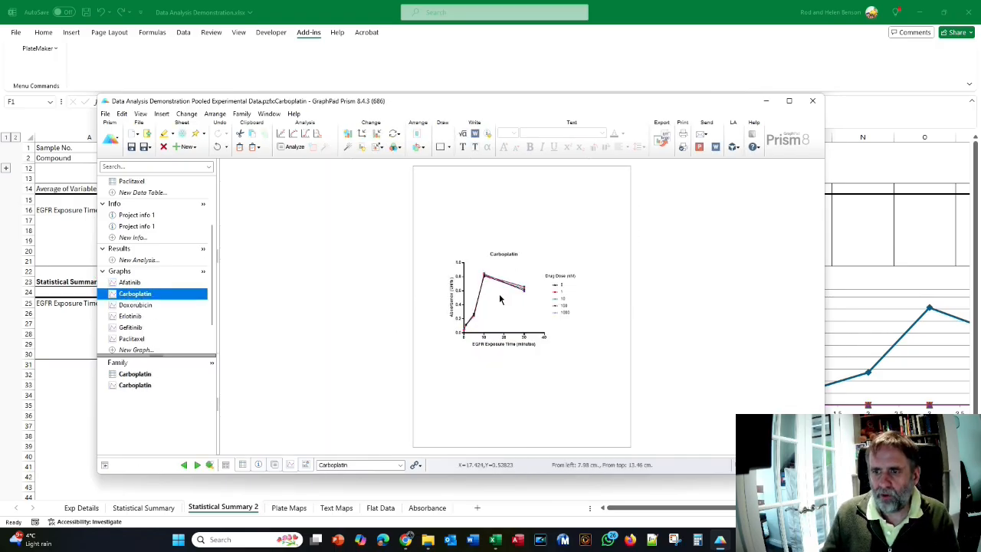
{"action": "left_click", "coordinate": [147, 306]}
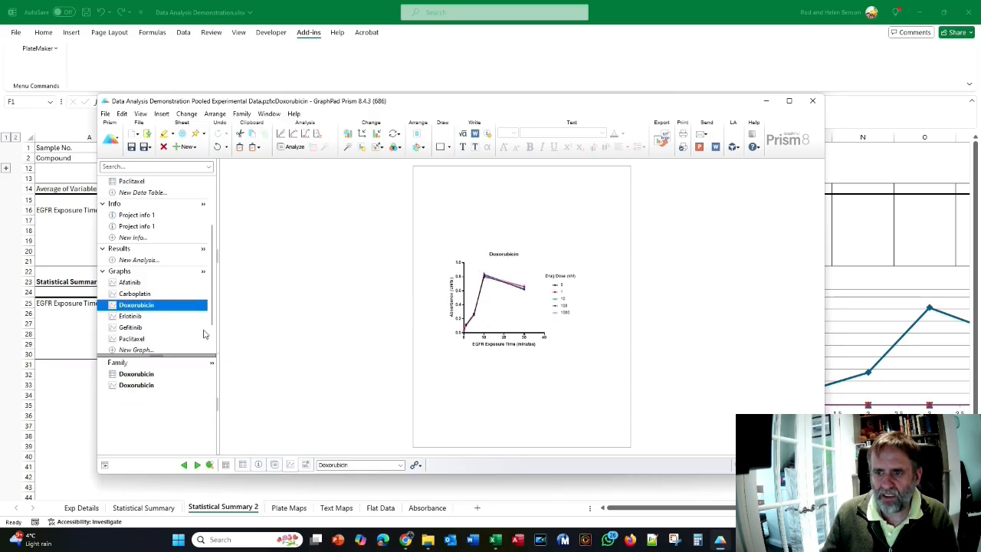
{"action": "left_click", "coordinate": [128, 318]}
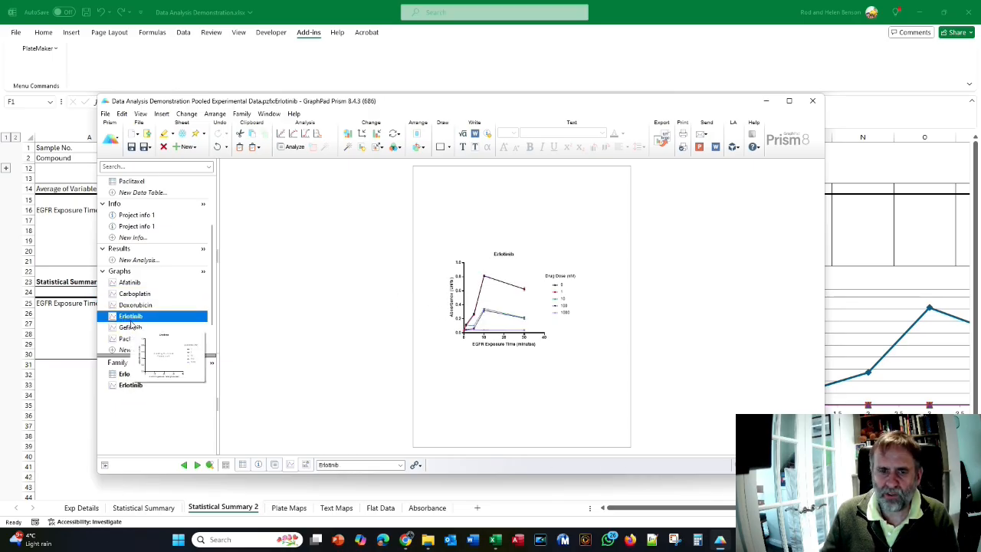
{"action": "scroll", "coordinate": [132, 311], "scroll_direction": "down", "scroll_amount": 1}
{"action": "left_click", "coordinate": [135, 295]}
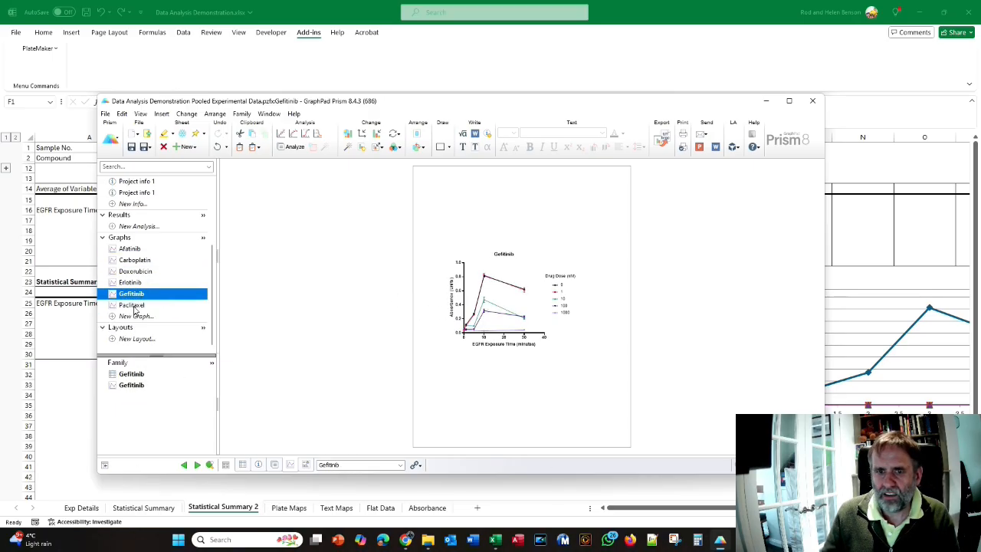
{"action": "left_click", "coordinate": [129, 305]}
{"action": "left_click", "coordinate": [132, 283]}
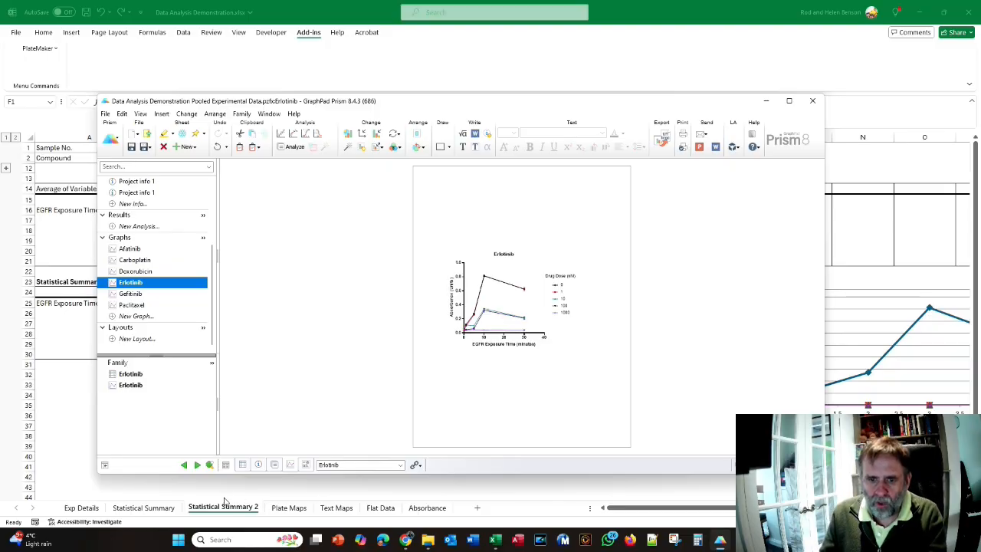
- Open the individual experiments' Prism file from the Statistical Summary sheet and view the Carboplatin Exp 2 and Exp 3 graphs
{"action": "left_click", "coordinate": [171, 507]}
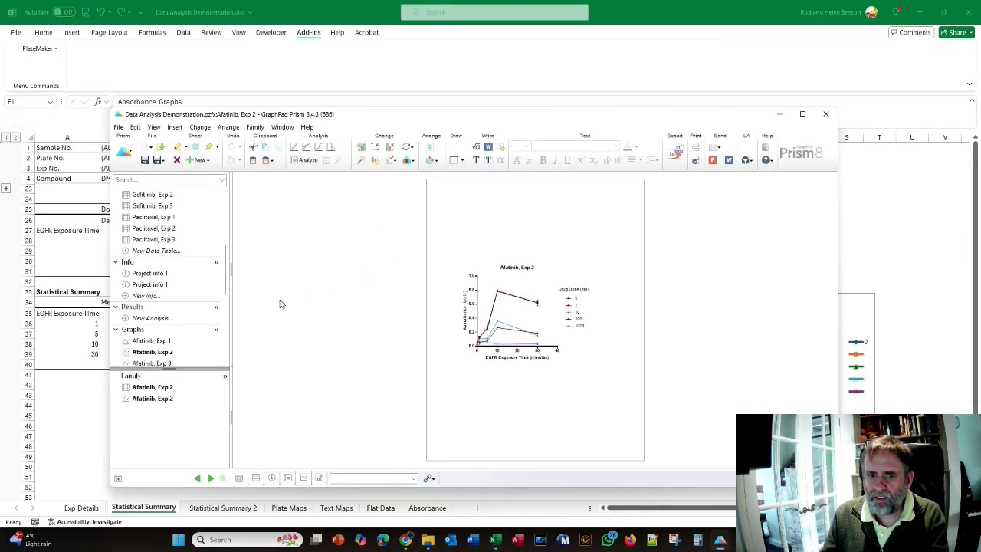
{"action": "scroll", "coordinate": [178, 224], "scroll_direction": "up", "scroll_amount": 2}
{"action": "scroll", "coordinate": [160, 245], "scroll_direction": "down", "scroll_amount": 4}
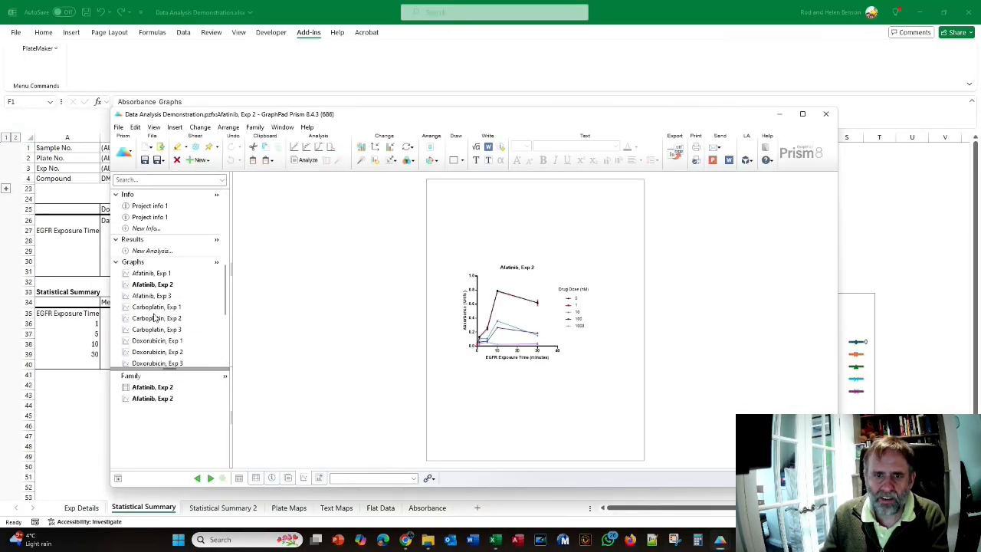
{"action": "left_click", "coordinate": [156, 317]}
{"action": "left_click", "coordinate": [155, 330]}
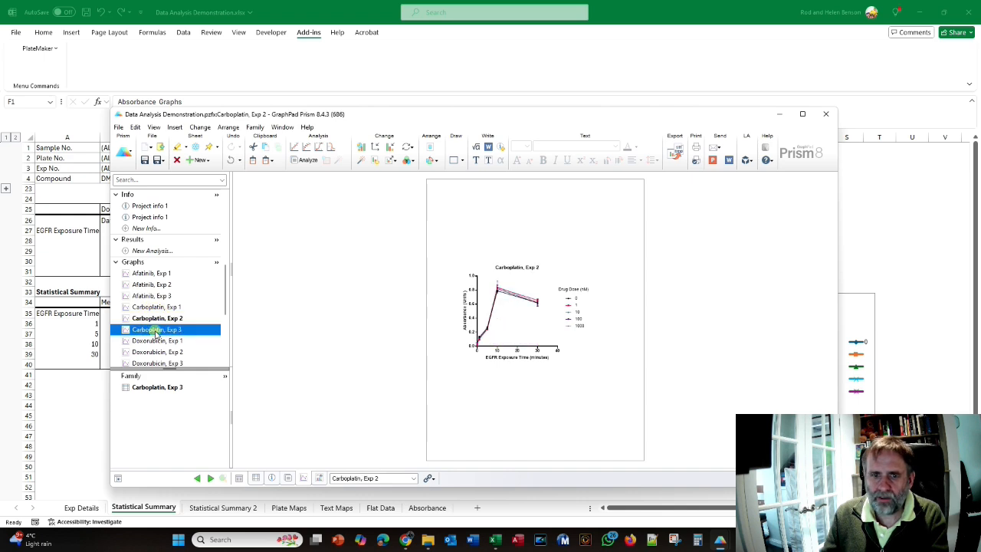
- Compare the pooled Carboplatin graph with the individual Carboplatin, Exp 3 graph by switching between the two Prism files
{"action": "key", "text": "alt+Tab"}
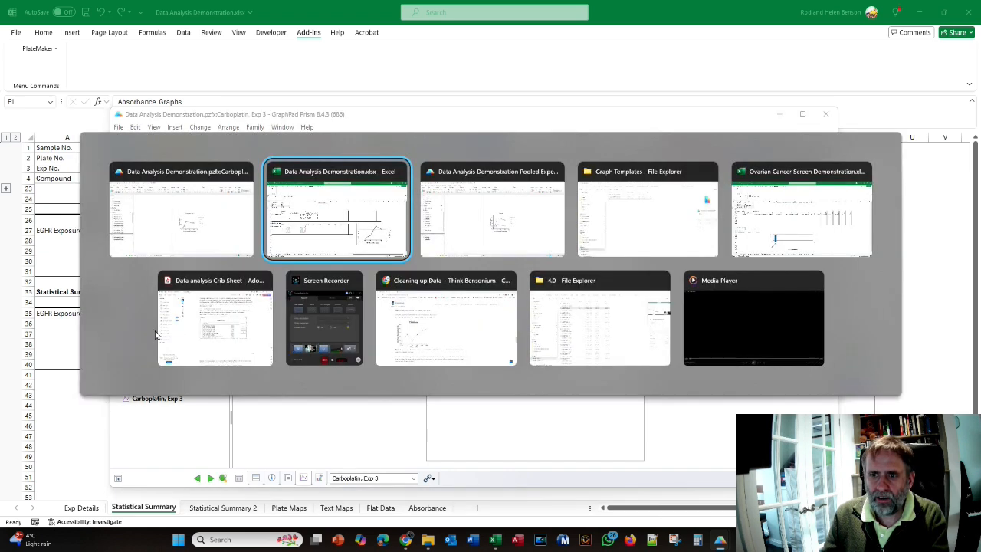
{"action": "key", "text": "alt+Tab"}
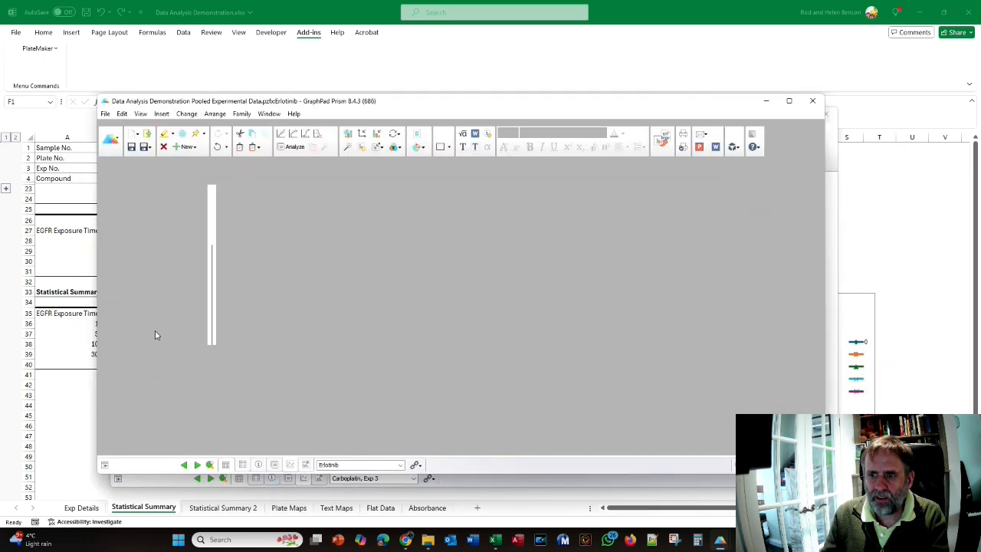
{"action": "left_click", "coordinate": [140, 262]}
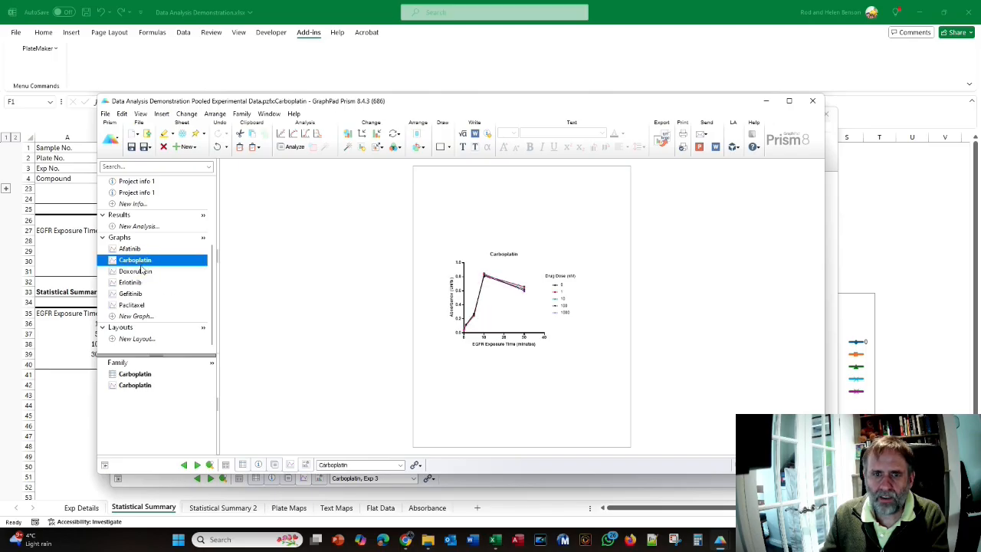
{"action": "key", "text": "alt+Tab"}
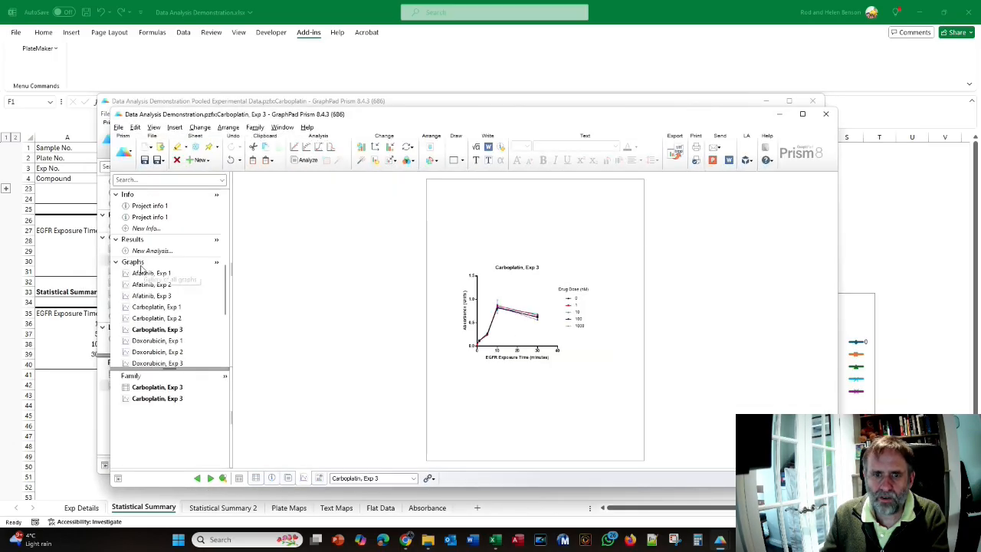
{"action": "key", "text": "alt+Tab"}
{"action": "mouse_move", "coordinate": [148, 272]}
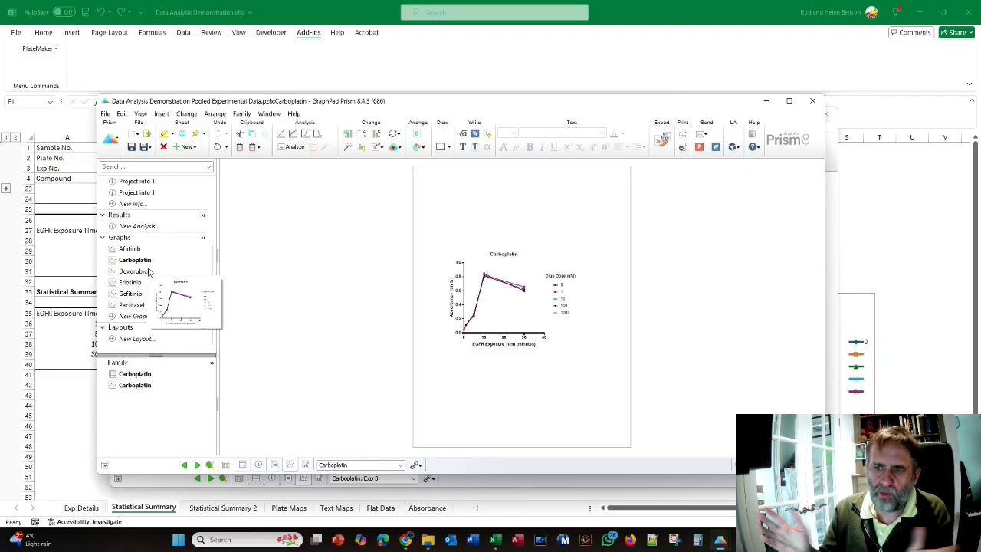
- Return to the Excel workbook, filter the Statistical Summary by the compound Erlotinib, and view the Statistical Summary 2 sheet
{"action": "left_click", "coordinate": [52, 402]}
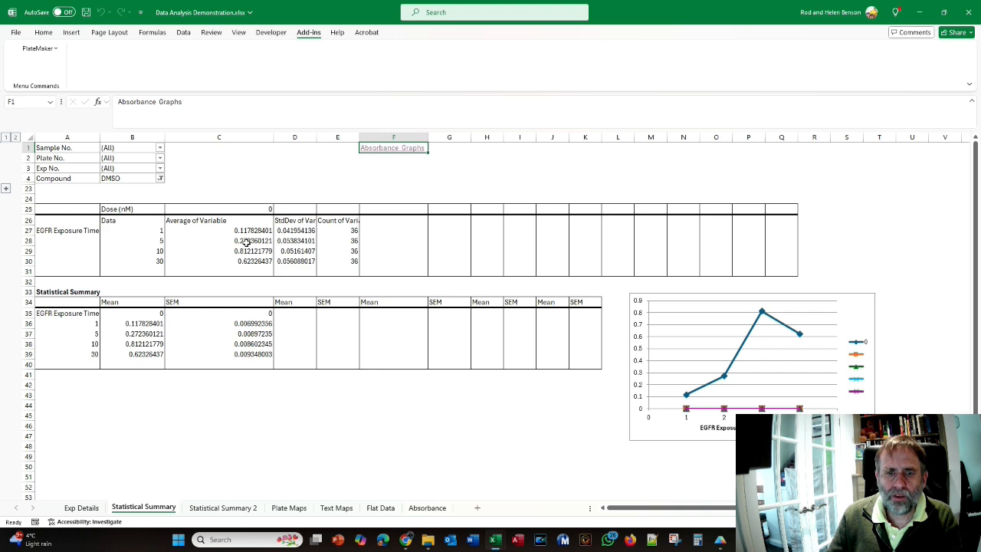
{"action": "left_click", "coordinate": [159, 178]}
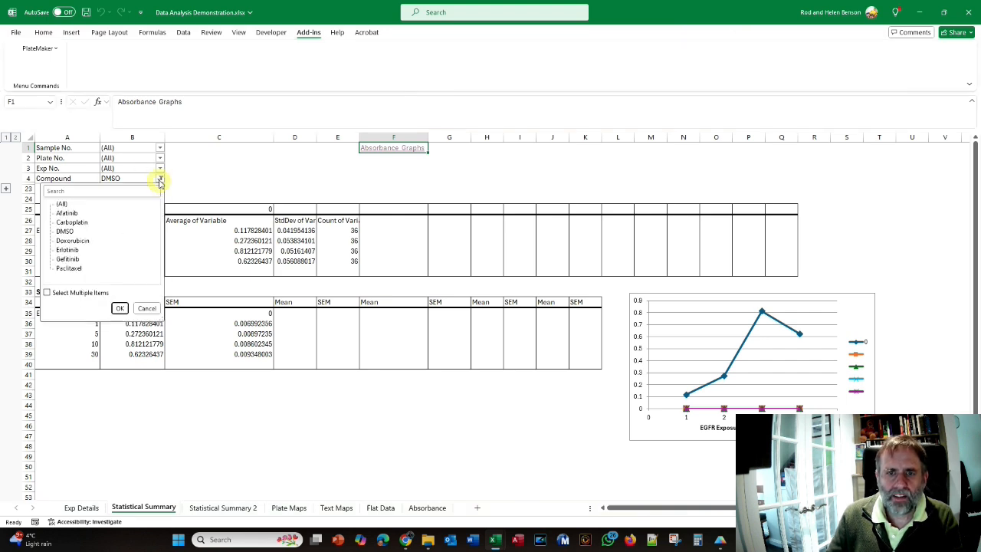
{"action": "left_click", "coordinate": [119, 308]}
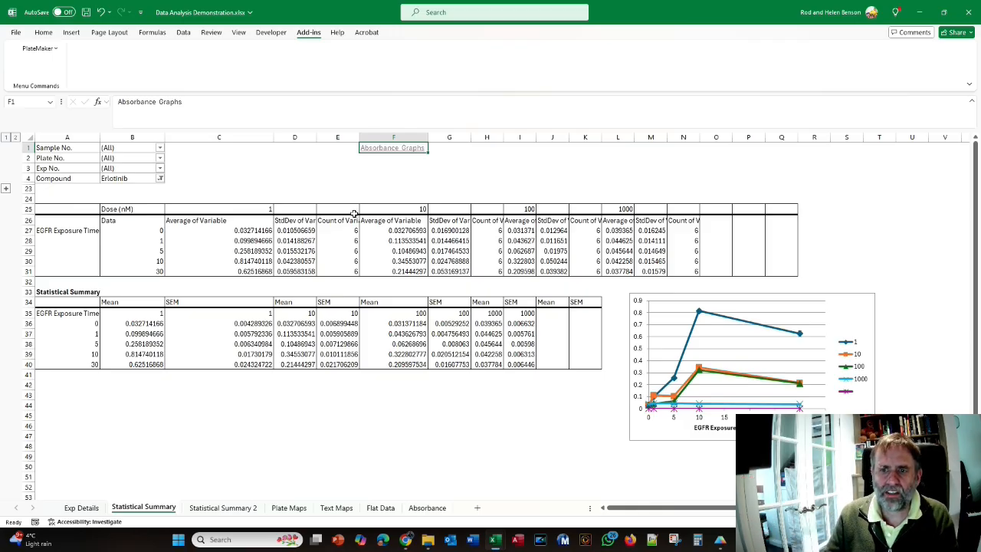
{"action": "left_click", "coordinate": [222, 507]}
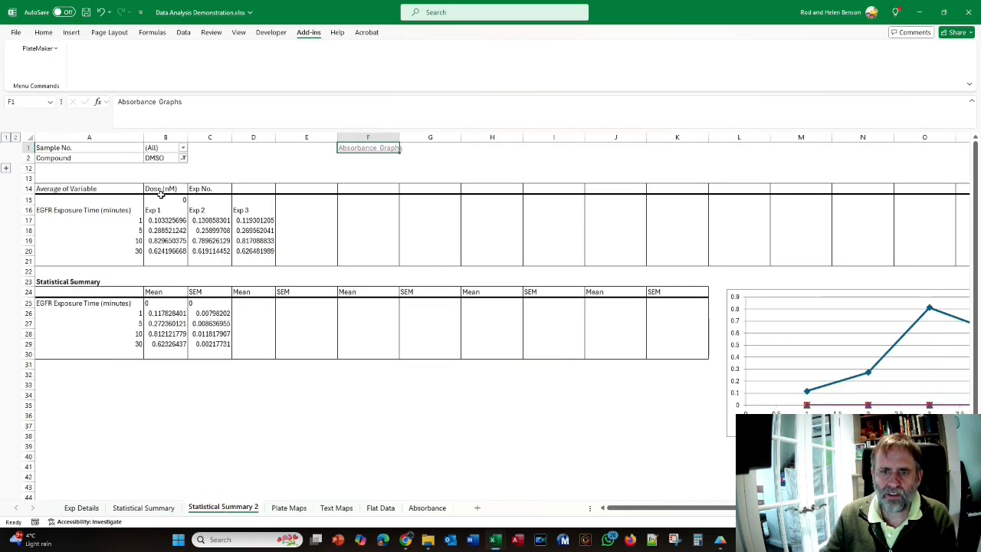
- Go back to the Statistical Summary sheet and close the Data Analysis Demonstration workbook, saving the changes
{"action": "left_click", "coordinate": [157, 507]}
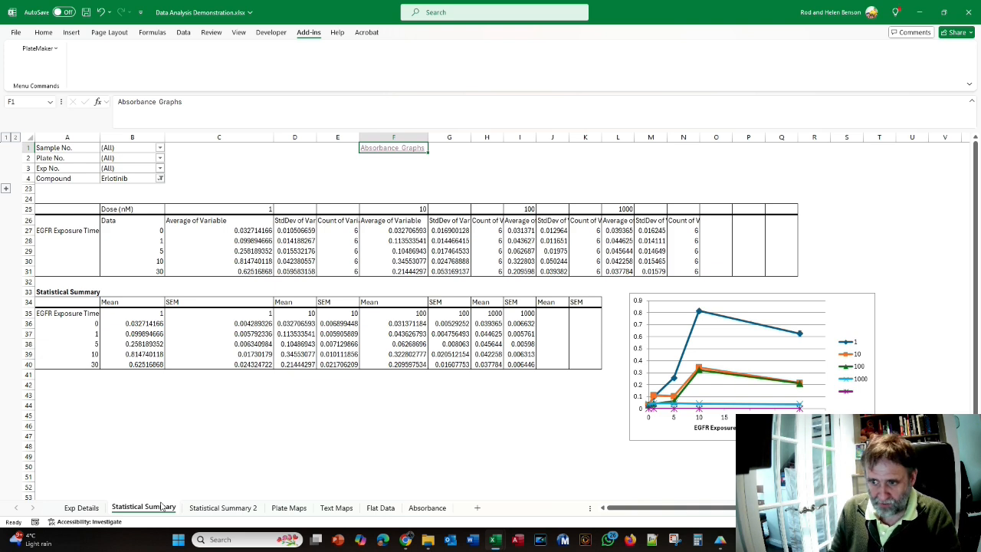
{"action": "left_click", "coordinate": [964, 12]}
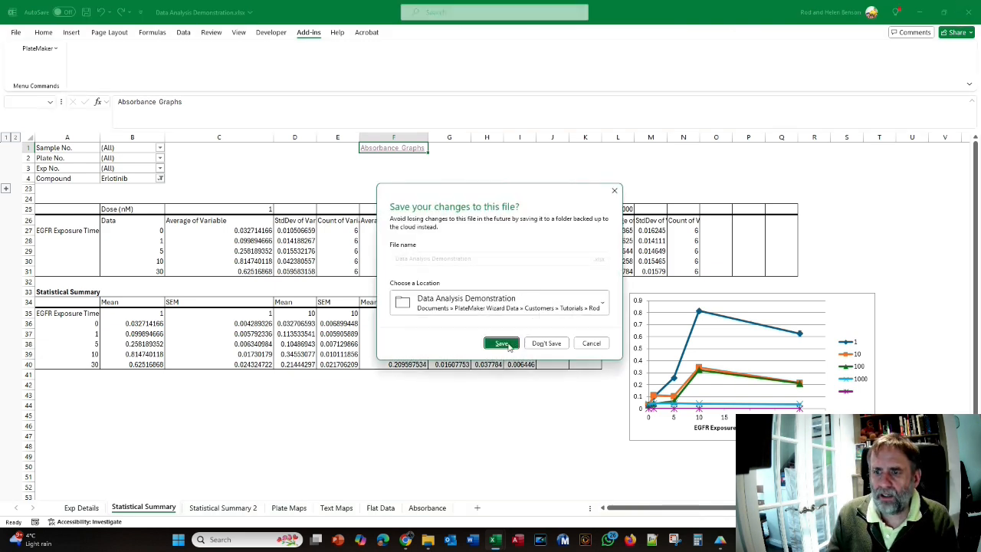
{"action": "left_click", "coordinate": [505, 344]}
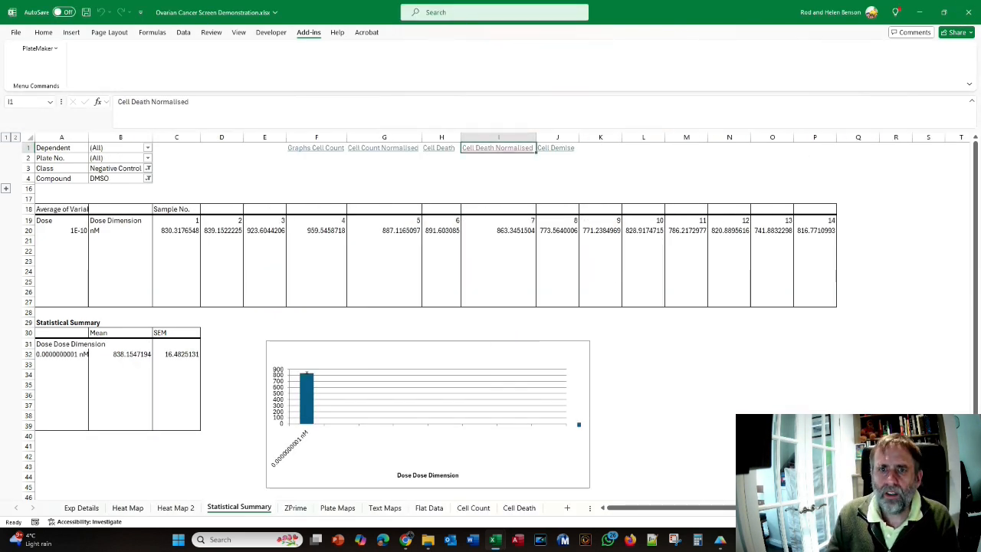
- In File Explorer, go from Graph Templates to the Data Analysis Demonstration folder within PlateMaker Wizard Data > Customers > Tutorials
{"action": "left_click", "coordinate": [428, 539]}
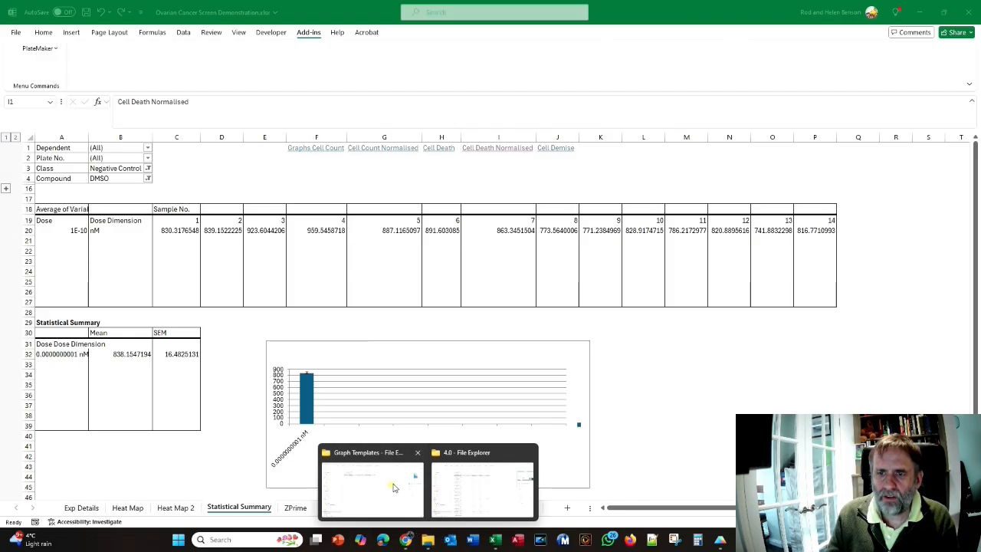
{"action": "left_click", "coordinate": [394, 487]}
{"action": "left_click", "coordinate": [431, 33]}
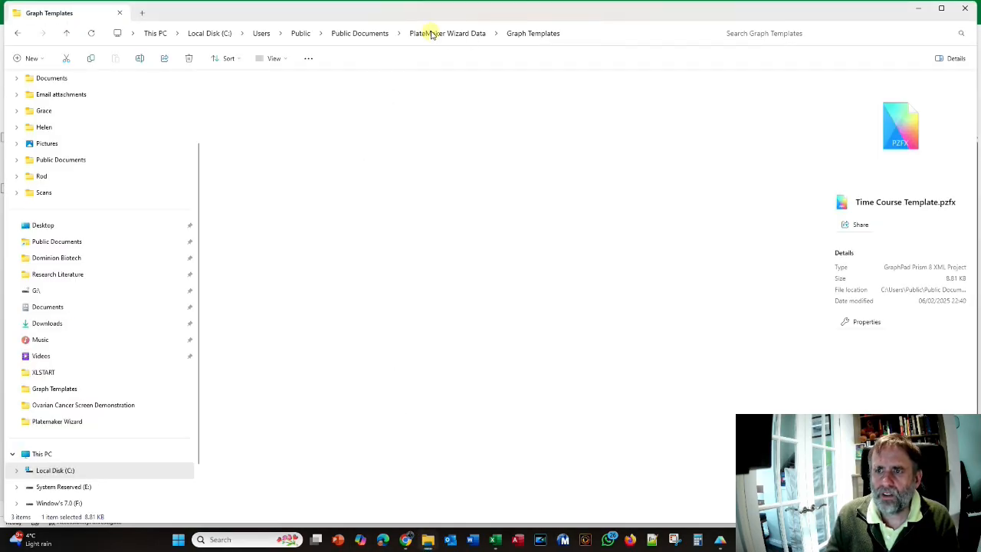
{"action": "double_click", "coordinate": [237, 93]}
{"action": "double_click", "coordinate": [233, 95]}
{"action": "double_click", "coordinate": [233, 97]}
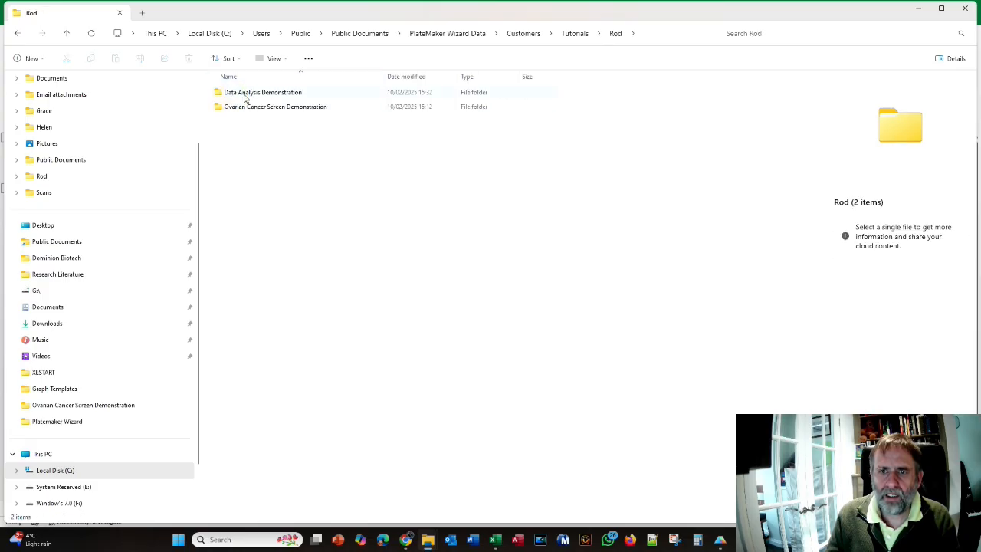
{"action": "double_click", "coordinate": [245, 92]}
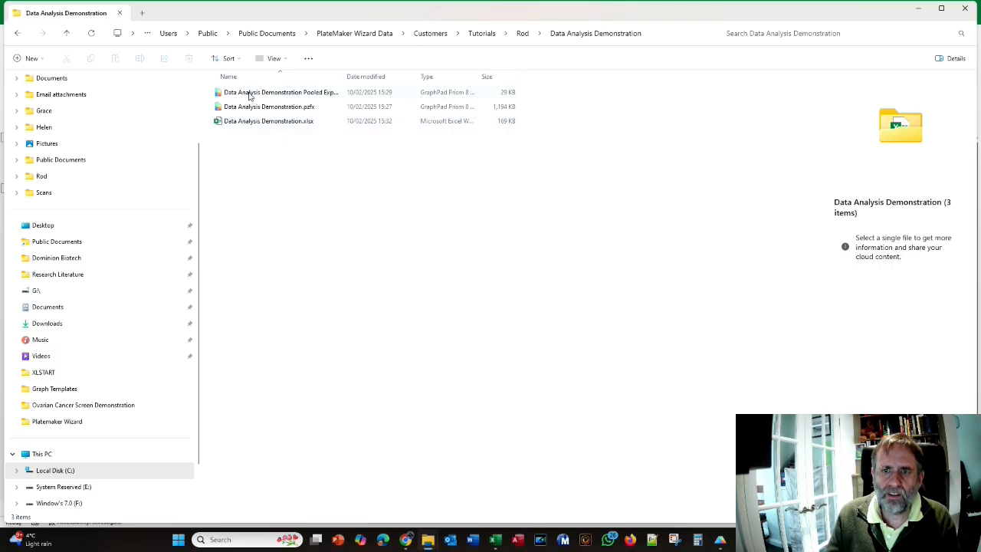
- Bring up Data Analysis Demonstration.pzfx in Prism, and close it and the pooled experimental data file, saving the changes to both
{"action": "double_click", "coordinate": [250, 107]}
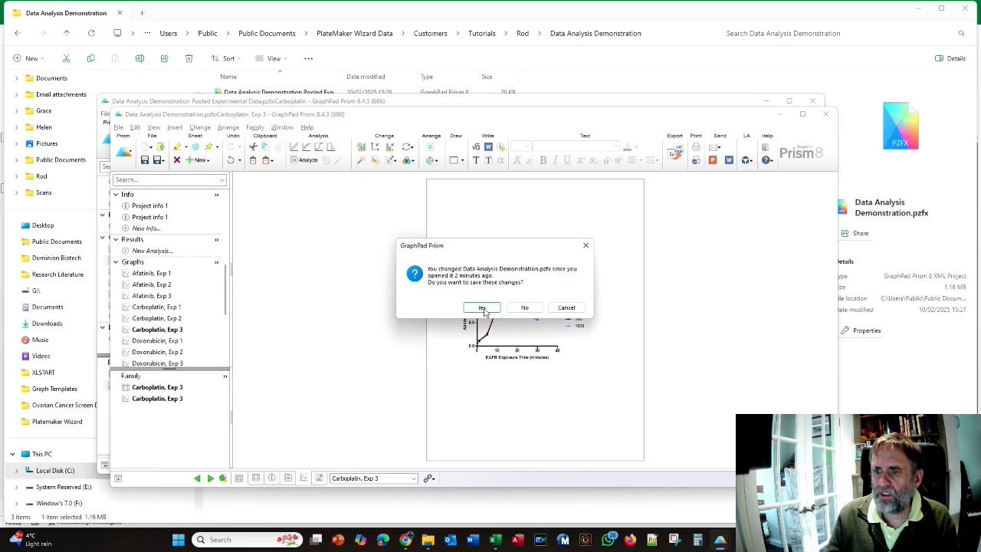
{"action": "left_click", "coordinate": [490, 309]}
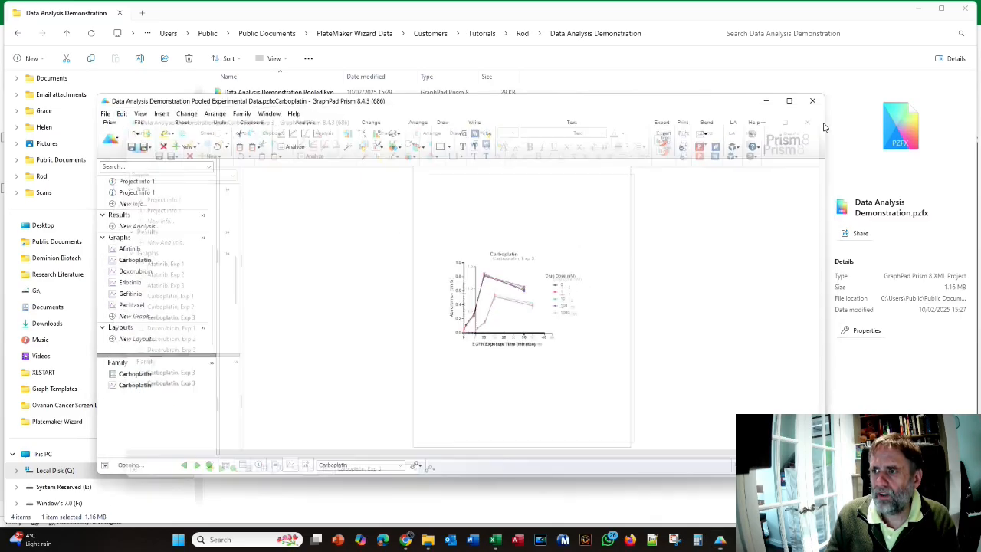
{"action": "left_click", "coordinate": [813, 101]}
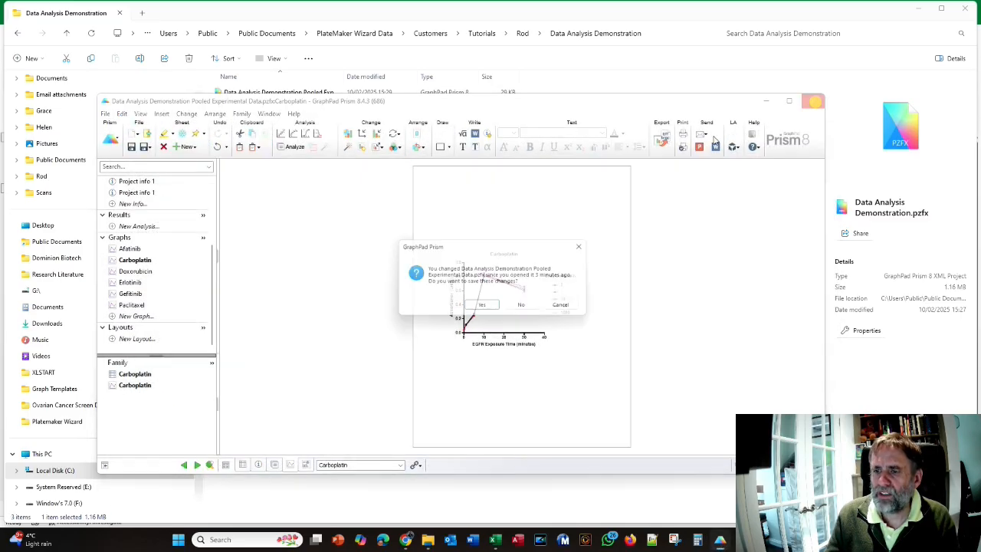
{"action": "left_click", "coordinate": [484, 308]}
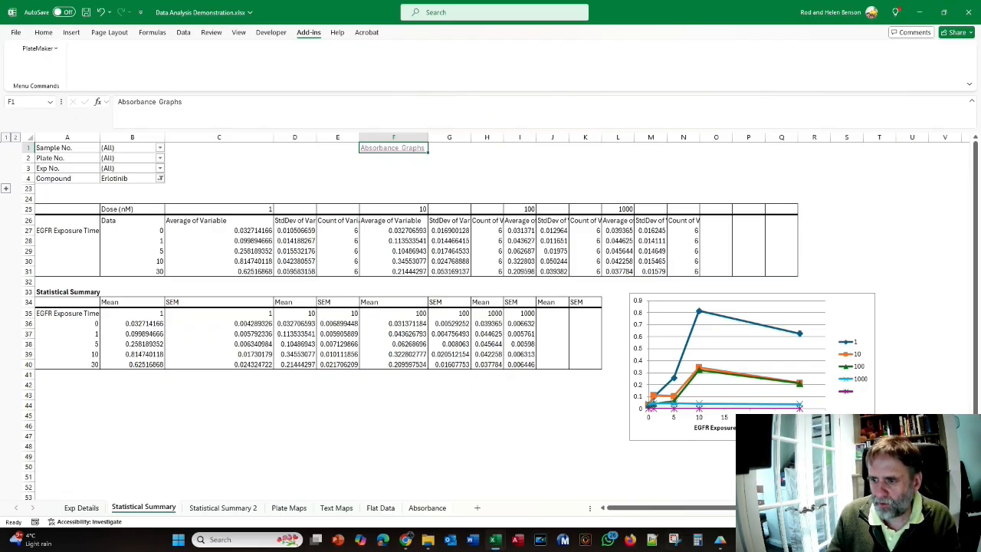
- Switch to the Data analysis Crib Sheet PDF and read on to section 4.1.10, Adding Graphs Page to workbook
{"action": "left_click", "coordinate": [673, 540]}
{"action": "scroll", "coordinate": [530, 353], "scroll_direction": "down", "scroll_amount": 10}
{"action": "scroll", "coordinate": [530, 350], "scroll_direction": "down", "scroll_amount": 15}
{"action": "scroll", "coordinate": [530, 353], "scroll_direction": "down", "scroll_amount": 12}
{"action": "scroll", "coordinate": [530, 352], "scroll_direction": "down", "scroll_amount": 12}
{"action": "scroll", "coordinate": [529, 350], "scroll_direction": "down", "scroll_amount": 15}
{"action": "scroll", "coordinate": [527, 345], "scroll_direction": "down", "scroll_amount": 15}
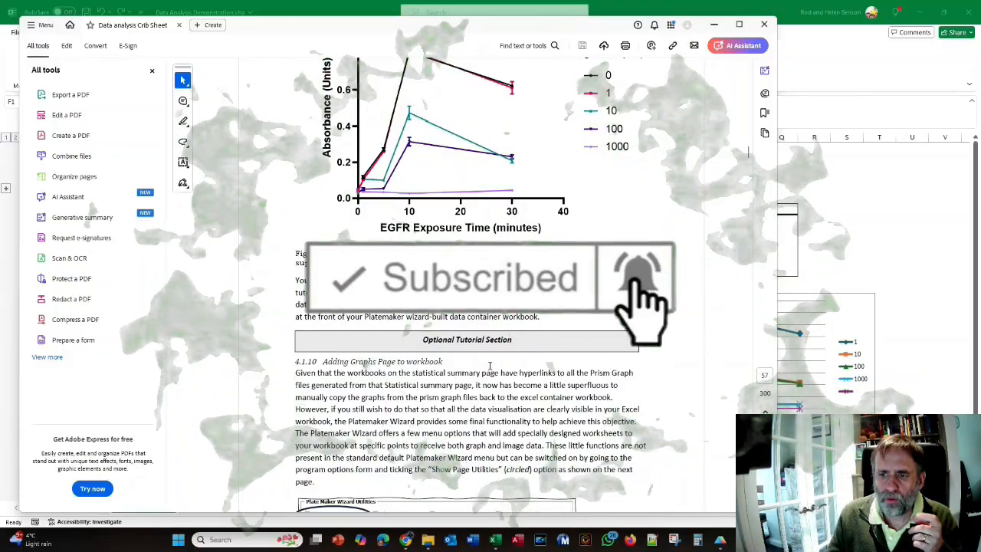
{"action": "scroll", "coordinate": [489, 365], "scroll_direction": "down", "scroll_amount": 3}
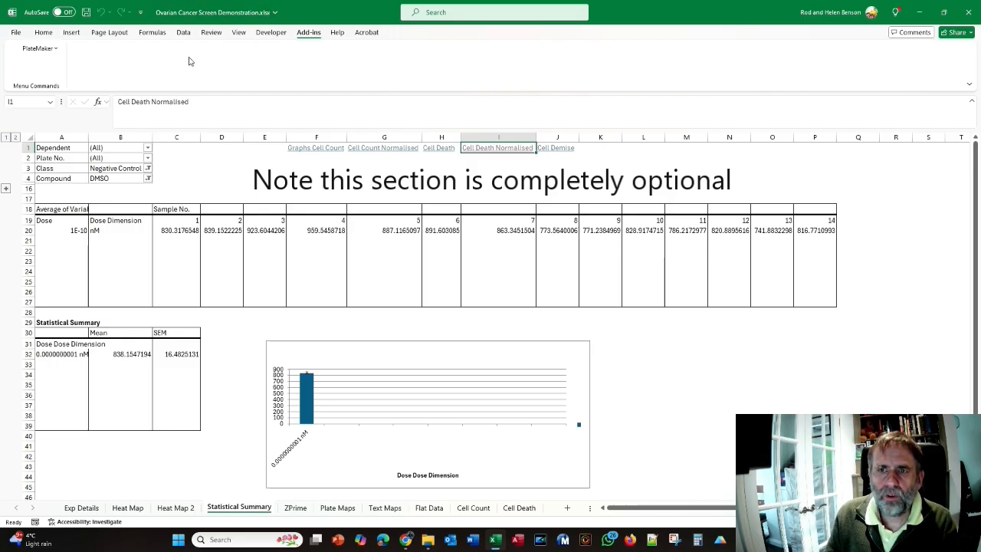
- Open PlateMaker's Help (Demonstration Workbook) and compare its Exp Details sheet with the one in the Ovarian Cancer Screen Demonstration workbook
{"action": "left_click", "coordinate": [34, 49]}
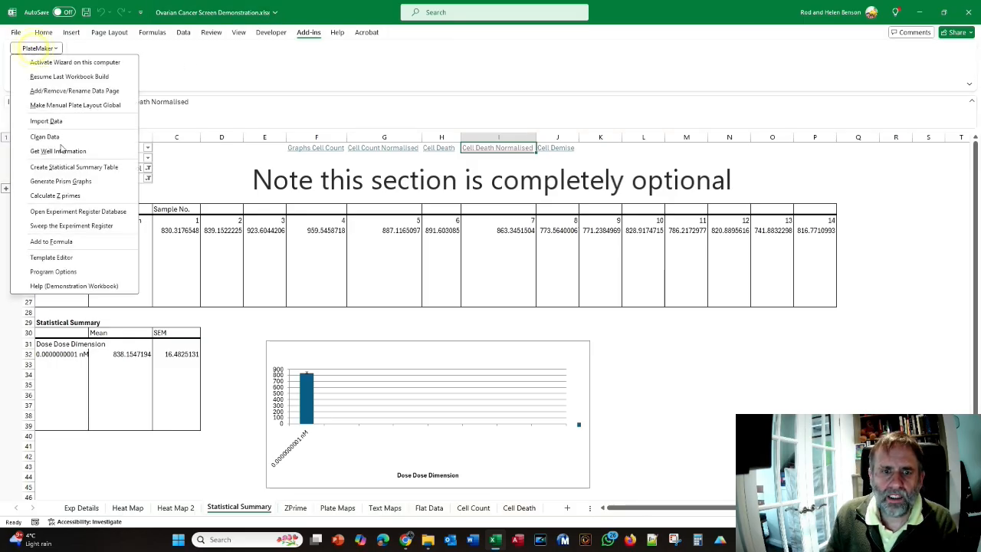
{"action": "left_click", "coordinate": [74, 286]}
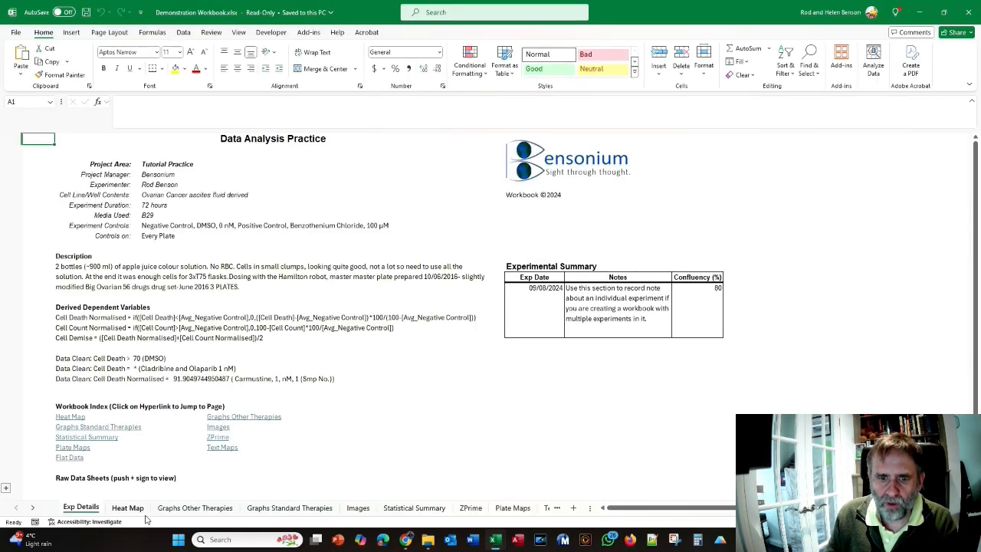
{"action": "key", "text": "alt+Tab"}
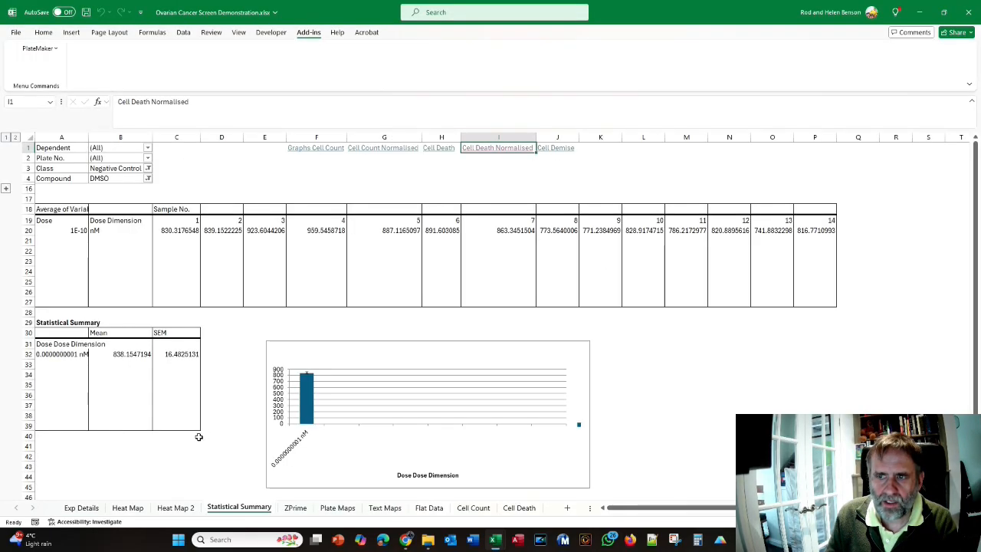
{"action": "left_click", "coordinate": [81, 507]}
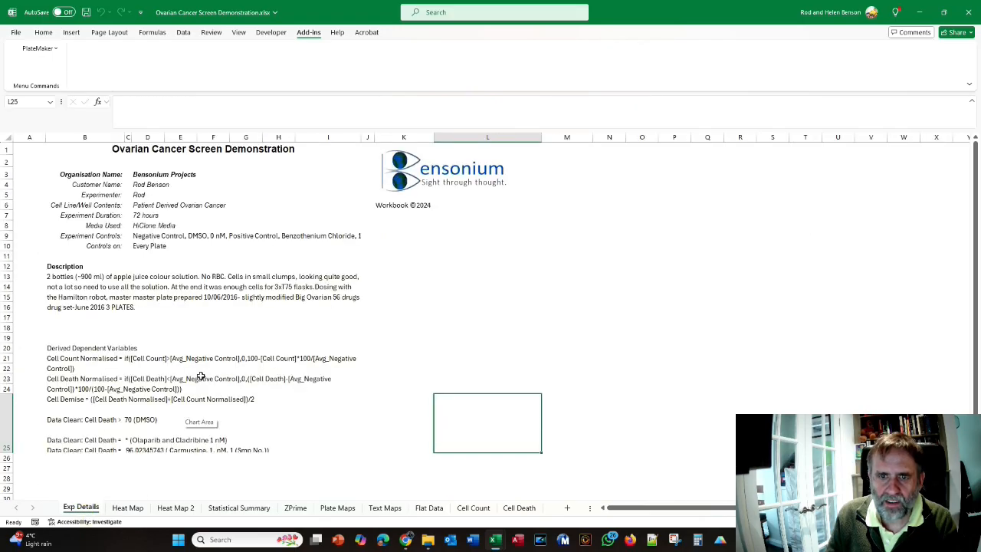
{"action": "key", "text": "alt+Tab"}
{"action": "key", "text": "alt+Tab"}
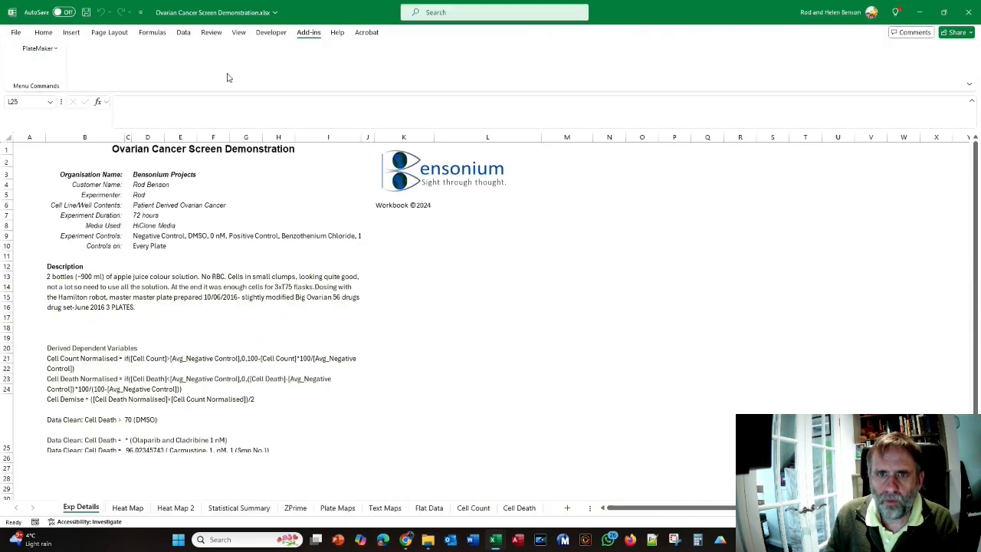
{"action": "key", "text": "alt+Tab"}
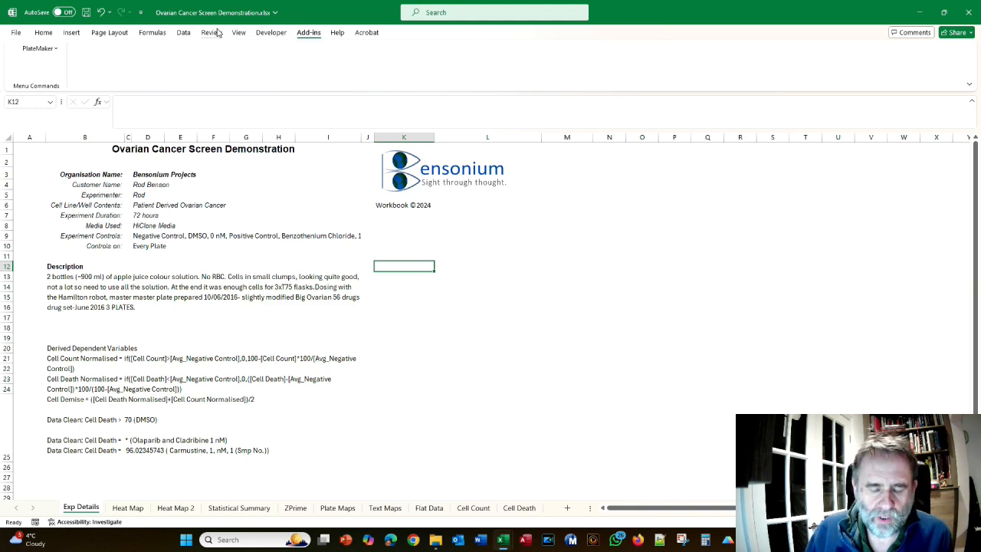
{"action": "key", "text": "alt+Tab"}
{"action": "key", "text": "Tab"}
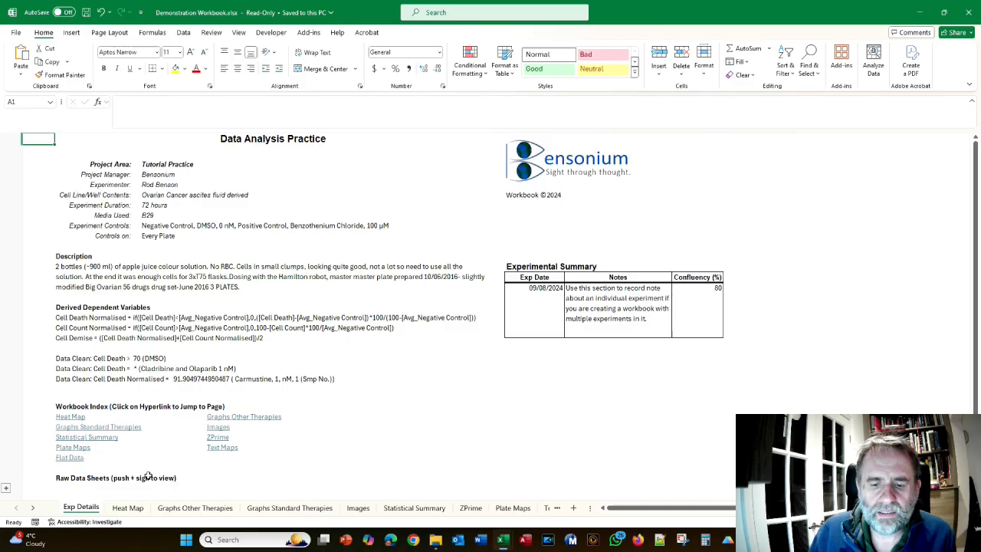
- Review the Demonstration Workbook's Graphs Other Therapies, Graphs Standard Therapies, Images, Statistical Summary, ZPrime and Plate Maps sheets
{"action": "left_click", "coordinate": [176, 511]}
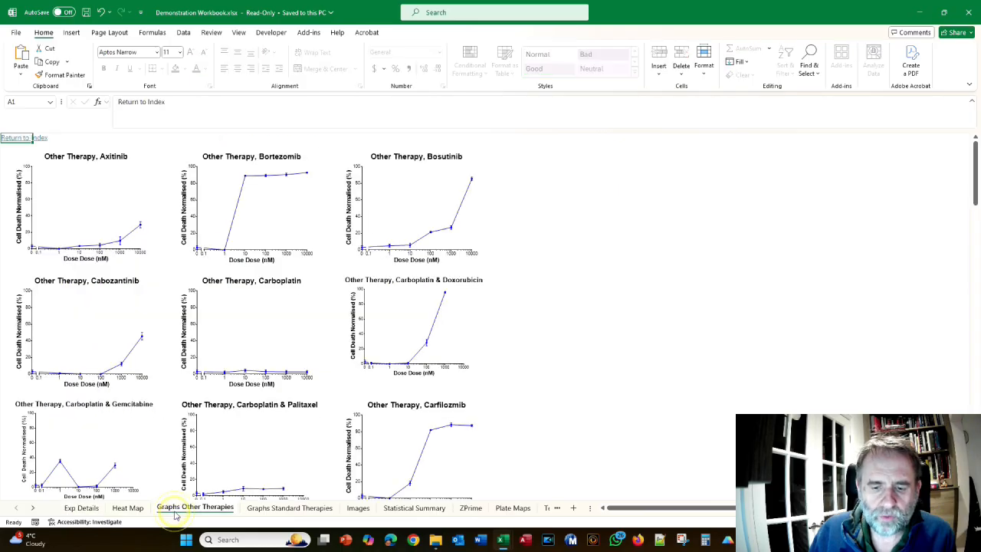
{"action": "left_click", "coordinate": [269, 509]}
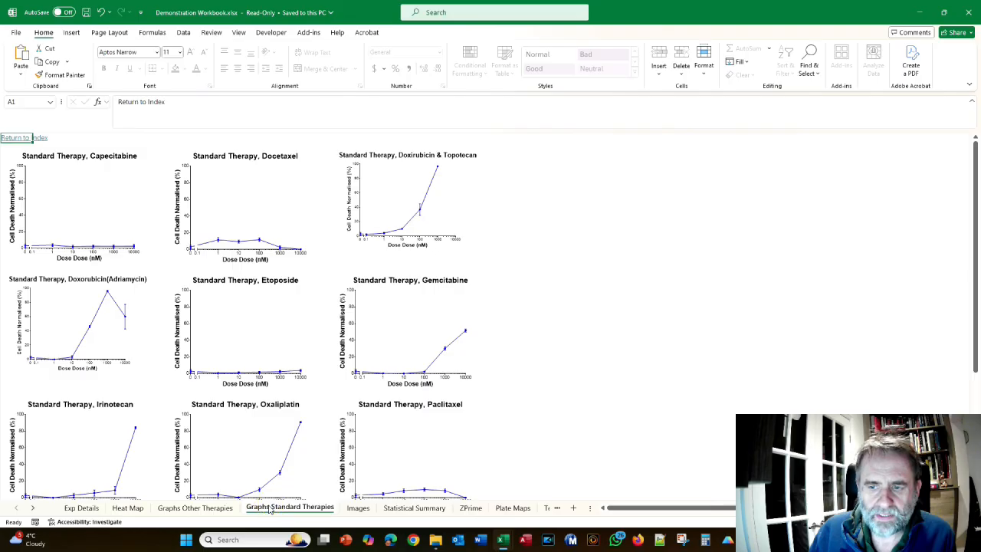
{"action": "left_click", "coordinate": [358, 508]}
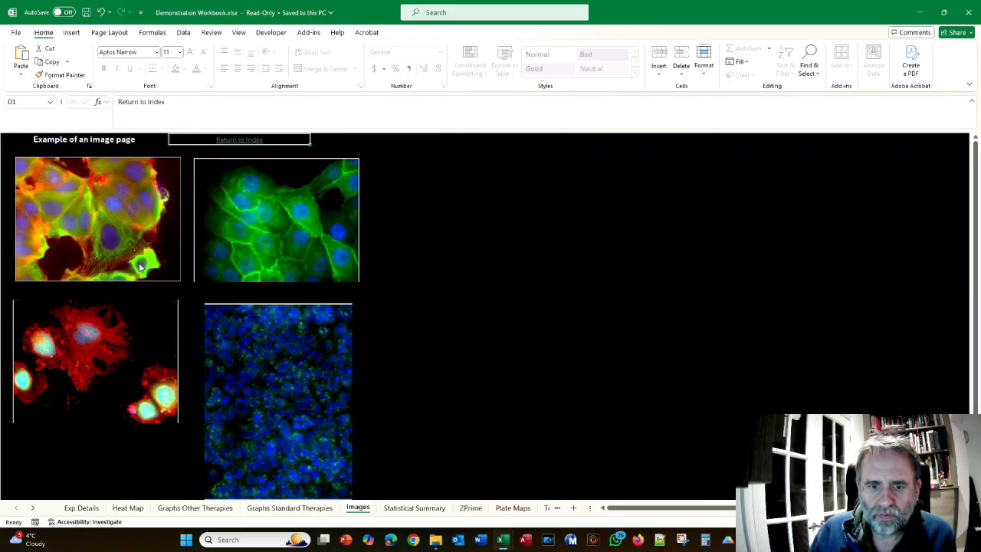
{"action": "left_click", "coordinate": [414, 508]}
{"action": "left_click", "coordinate": [469, 509]}
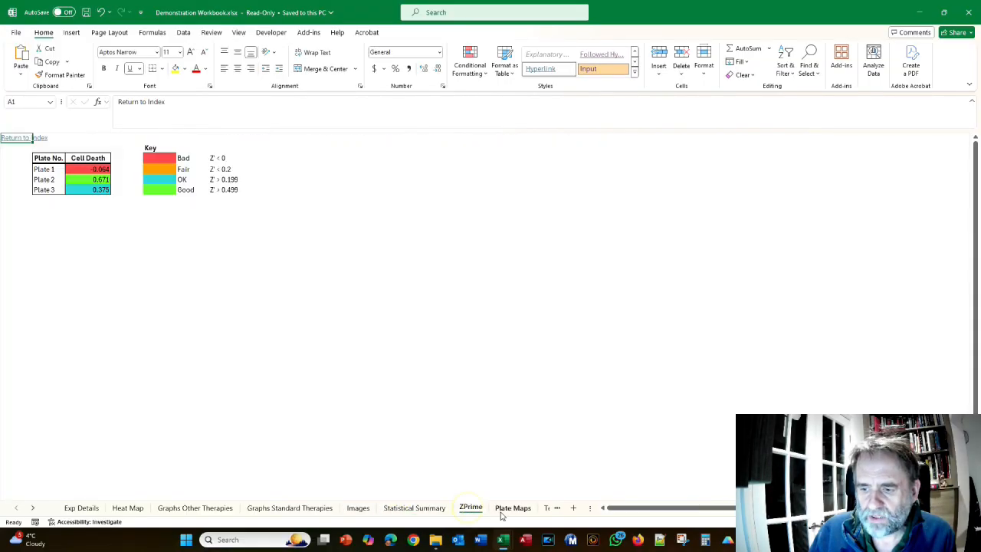
{"action": "left_click", "coordinate": [512, 509]}
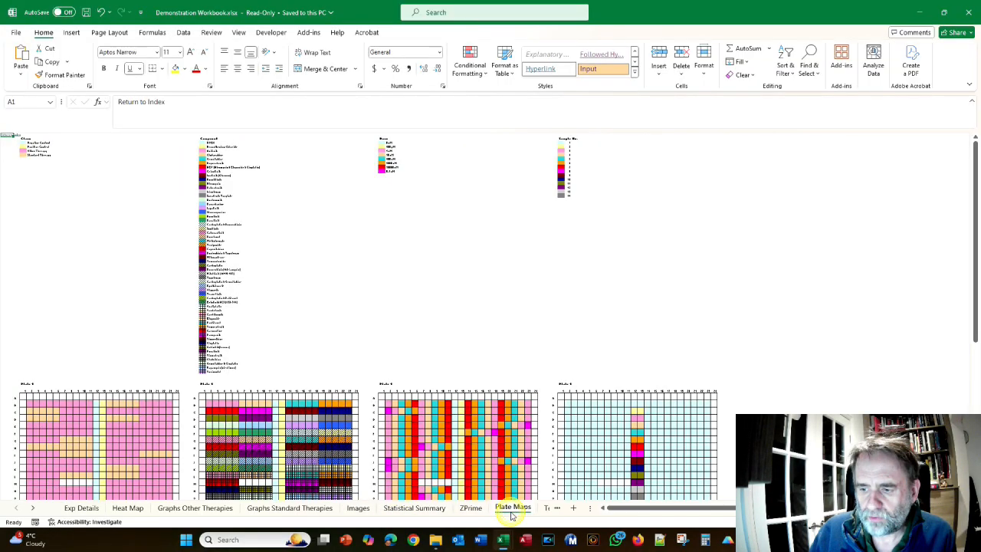
- Return to the Exp Details sheet and expand the Raw Data Sheets group below the workbook index
{"action": "left_click", "coordinate": [69, 508]}
{"action": "scroll", "coordinate": [189, 357], "scroll_direction": "down", "scroll_amount": 1}
{"action": "scroll", "coordinate": [189, 357], "scroll_direction": "down", "scroll_amount": 3}
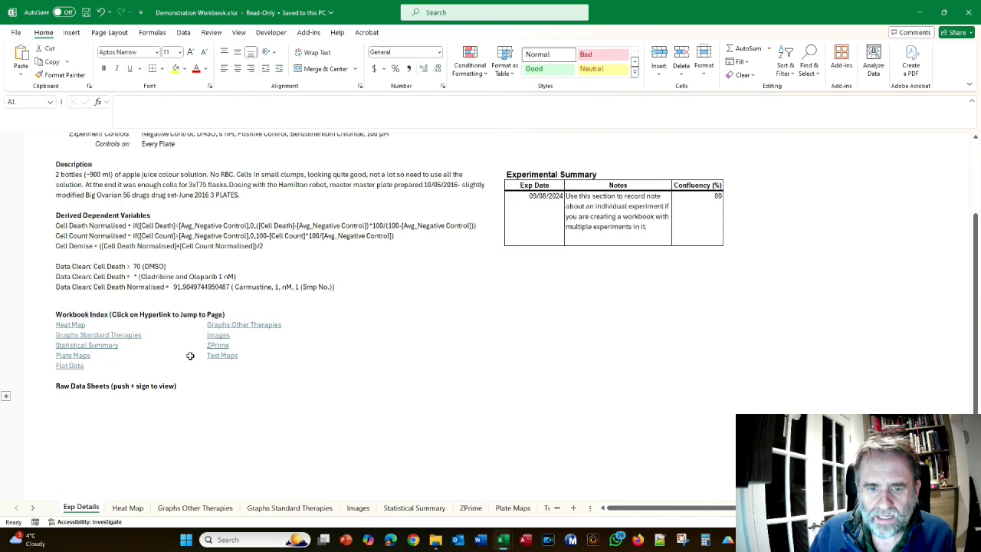
{"action": "left_click", "coordinate": [6, 396]}
- Try the Graphs Standard Therapies, ZPrime and Flat Data hyperlinks in the workbook index, and bring the first sheet tabs back into view
{"action": "left_click", "coordinate": [69, 337]}
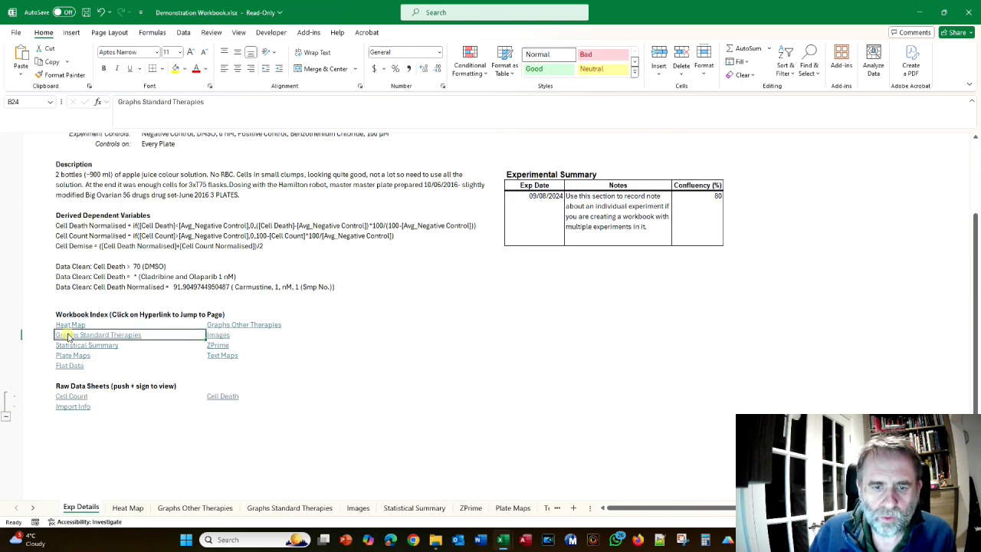
{"action": "left_click", "coordinate": [81, 507]}
{"action": "left_click", "coordinate": [217, 345]}
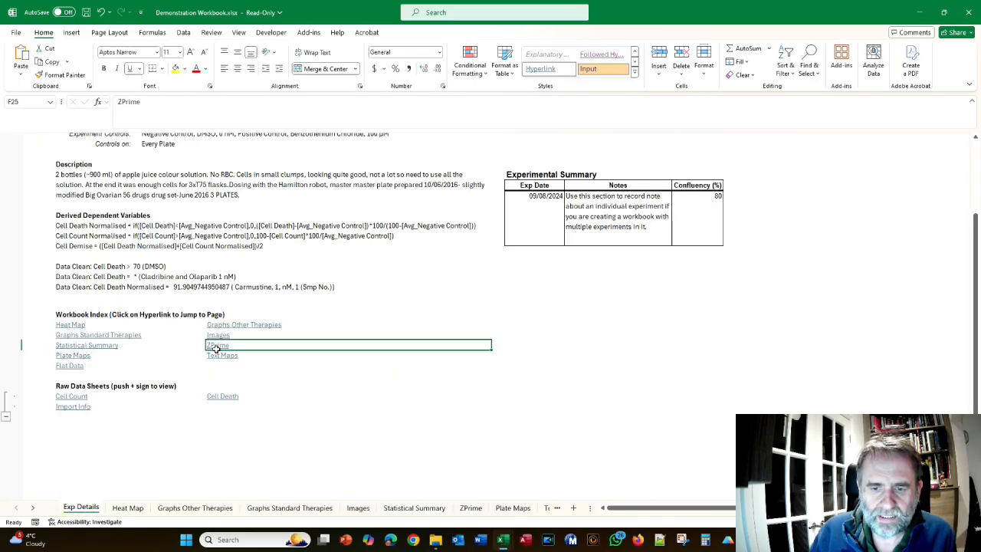
{"action": "left_click", "coordinate": [75, 507]}
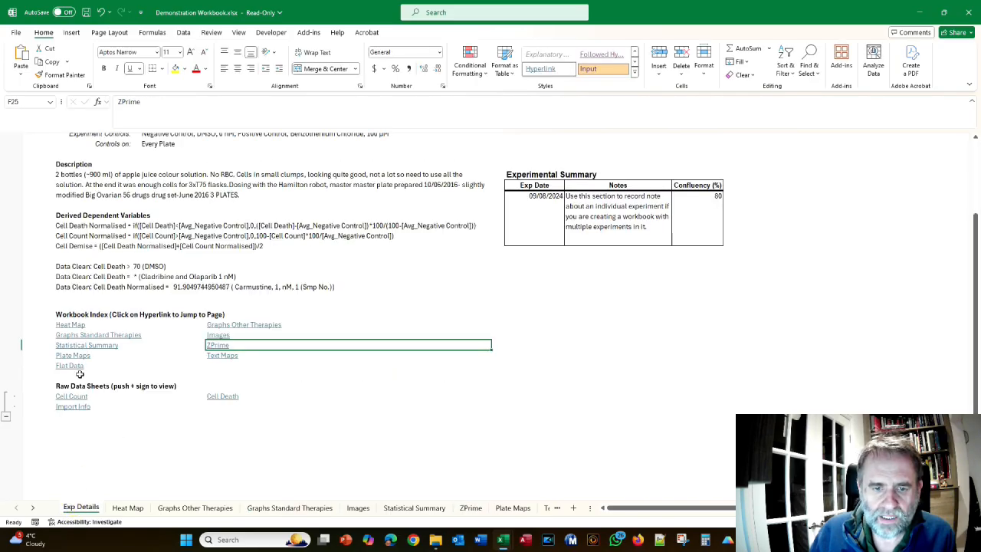
{"action": "left_click", "coordinate": [66, 365]}
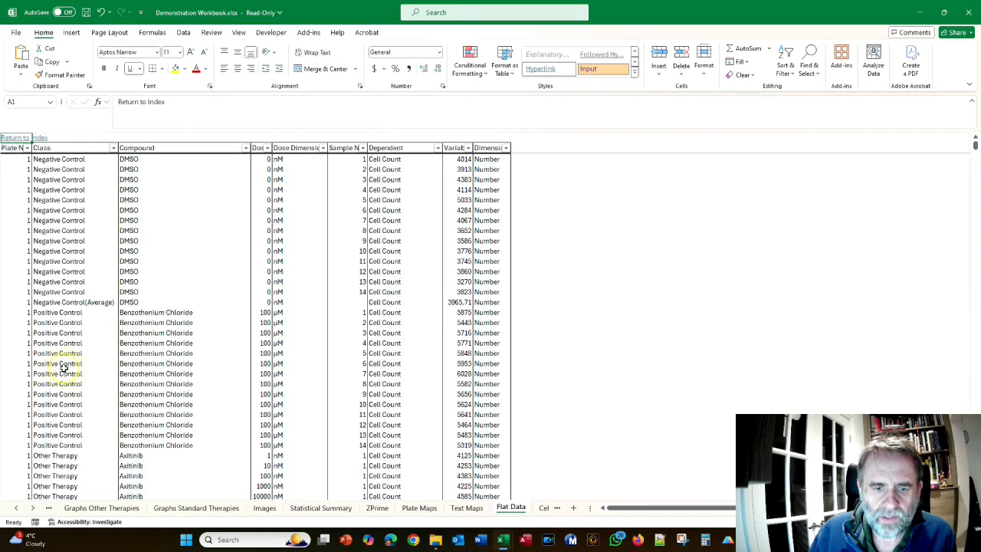
{"action": "left_click", "coordinate": [16, 507]}
{"action": "left_click", "coordinate": [16, 507]}
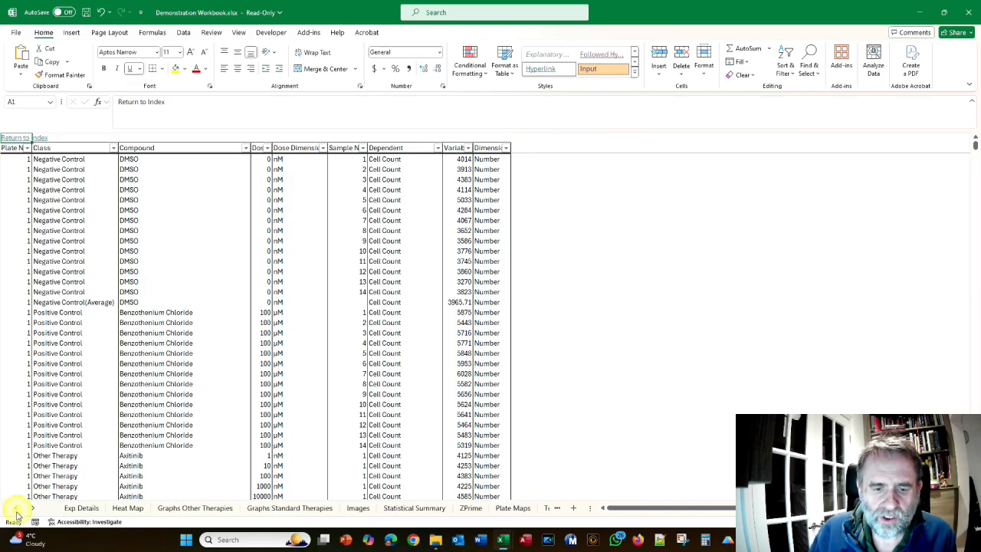
- Follow the Graphs Standard Therapies hyperlink from the workbook index and return to the Exp Details sheet
{"action": "left_click", "coordinate": [78, 507]}
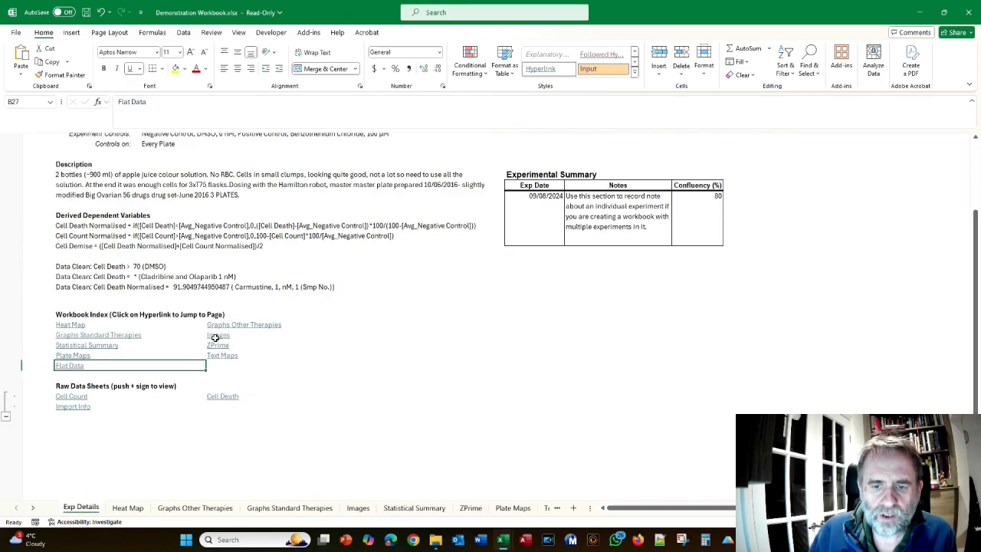
{"action": "left_click", "coordinate": [121, 337]}
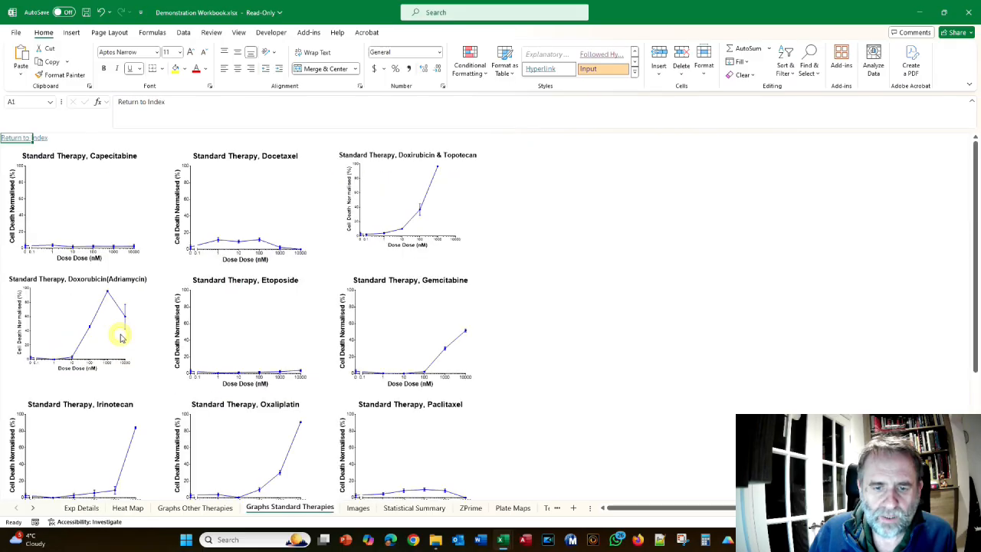
{"action": "left_click", "coordinate": [71, 509]}
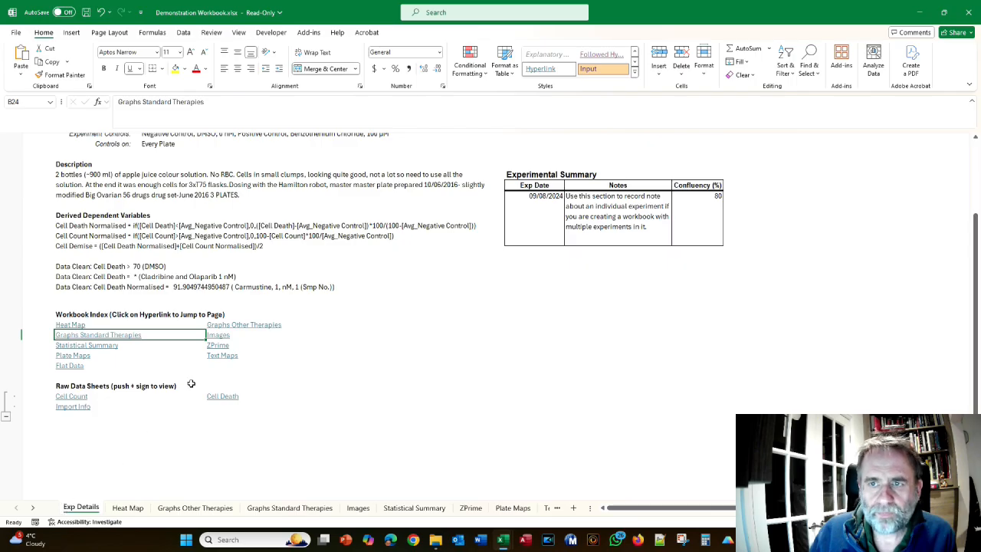
- Enable Show Page Utilities in PlateMaker's Program Options and check the add-in's command list for the page commands
{"action": "left_click", "coordinate": [308, 33]}
{"action": "left_click", "coordinate": [36, 48]}
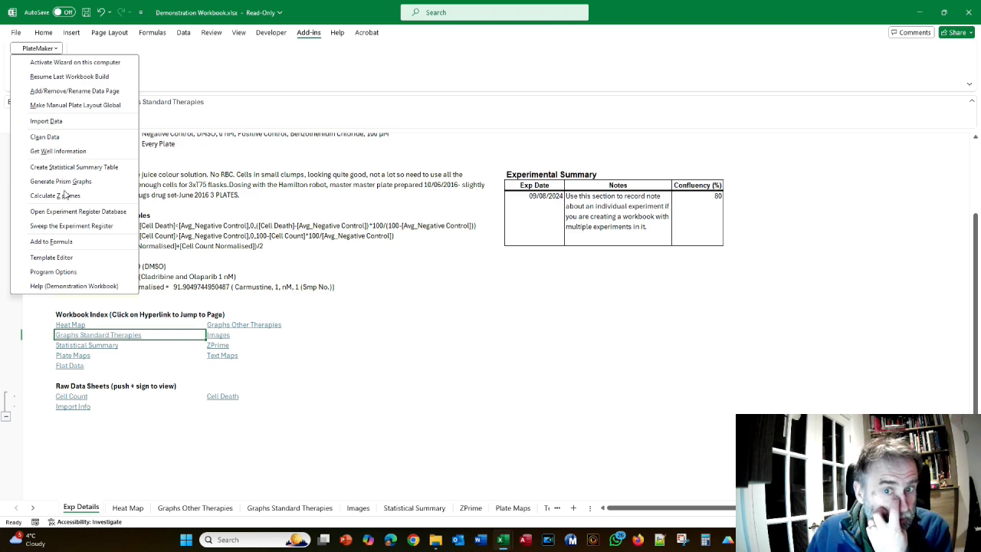
{"action": "left_click", "coordinate": [36, 51]}
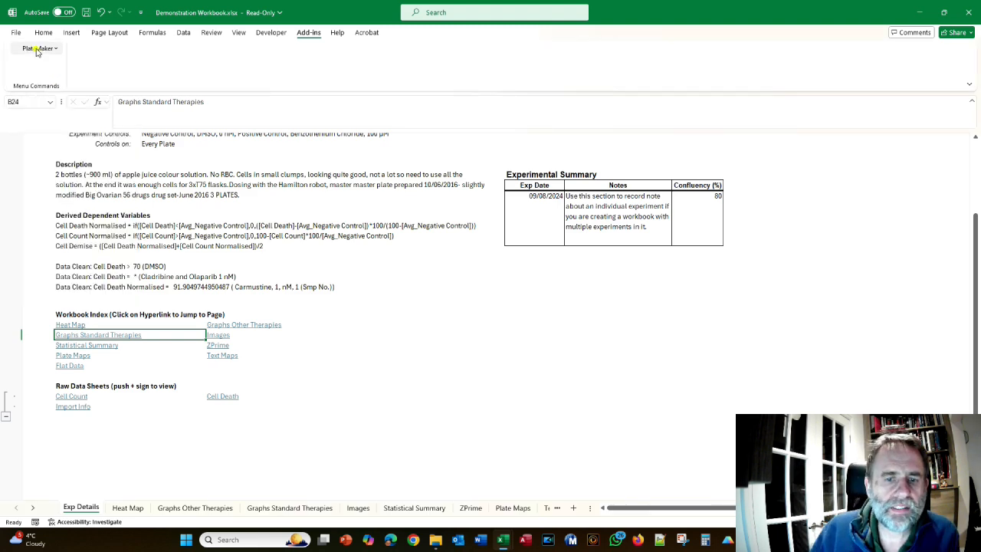
{"action": "left_click", "coordinate": [36, 50]}
{"action": "left_click", "coordinate": [62, 277]}
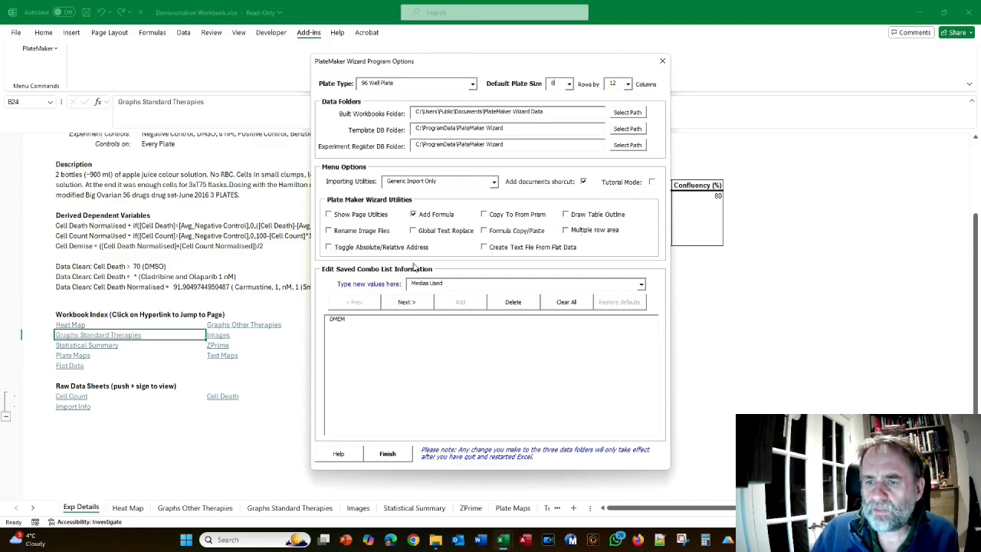
{"action": "left_click", "coordinate": [330, 215]}
{"action": "left_click", "coordinate": [387, 455]}
{"action": "left_click", "coordinate": [38, 48]}
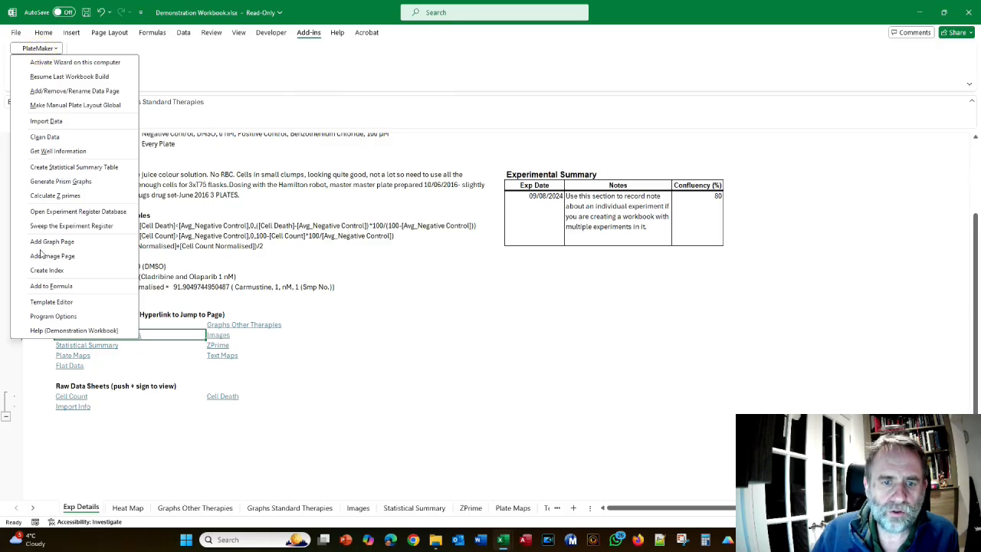
{"action": "left_click", "coordinate": [466, 332]}
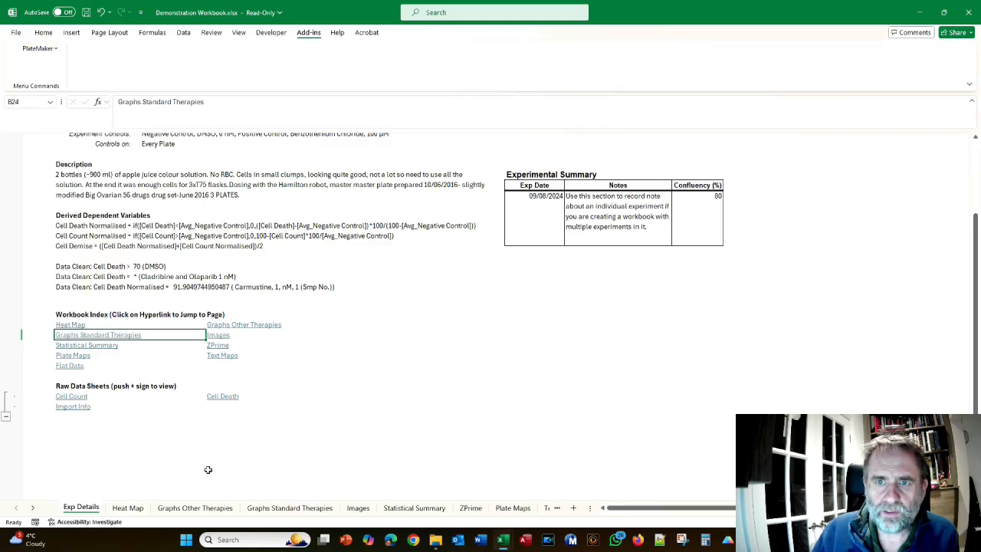
- Switch to the Ovarian Cancer Screen Demonstration workbook and view the Prism graphs linked under Cell Death Normalised on the Statistical Summary sheet
{"action": "key", "text": "alt"}
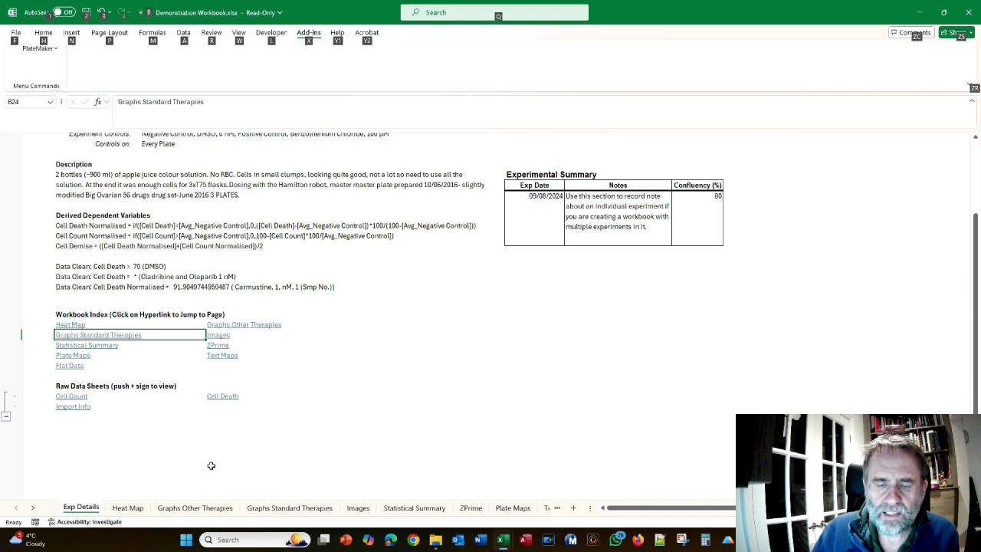
{"action": "key", "text": "alt+Tab"}
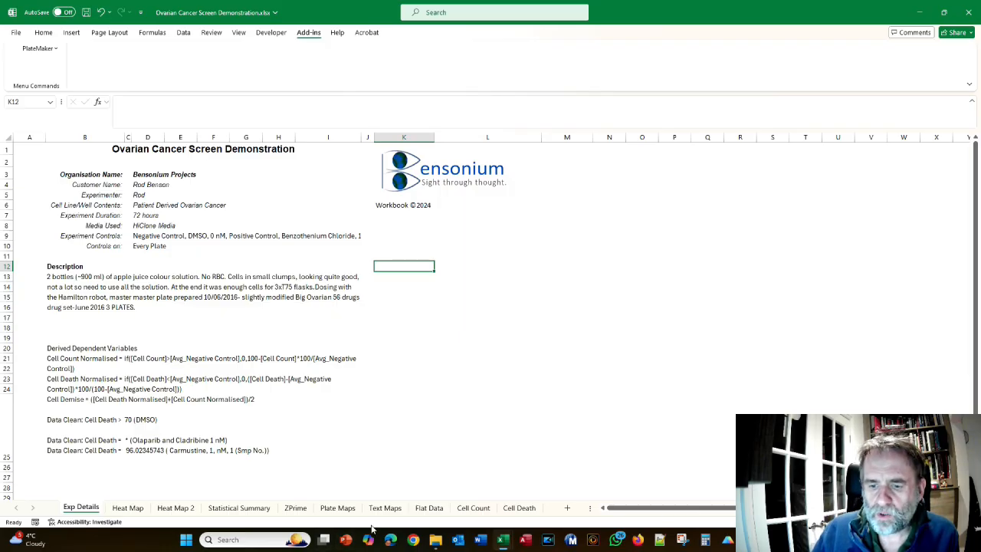
{"action": "left_click", "coordinate": [247, 511]}
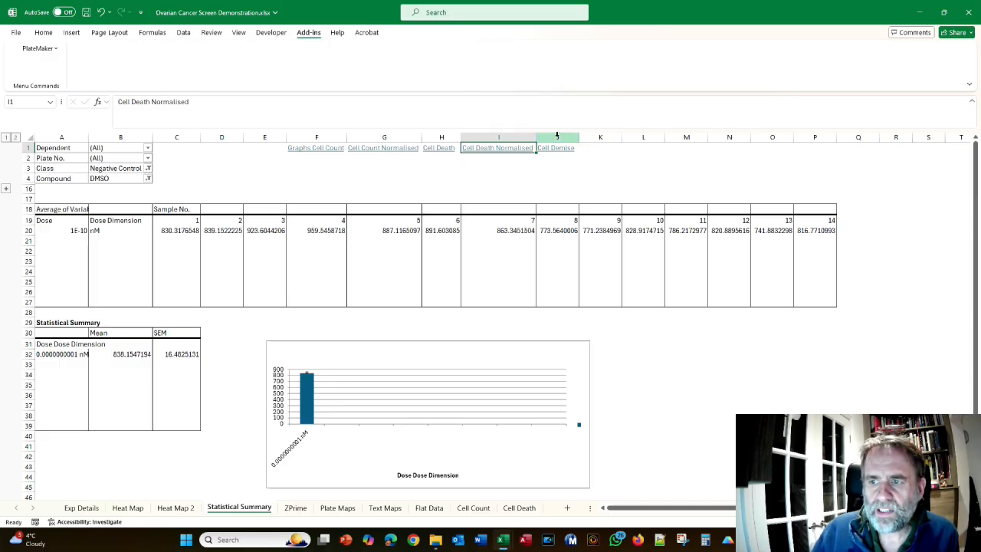
{"action": "left_click", "coordinate": [503, 149]}
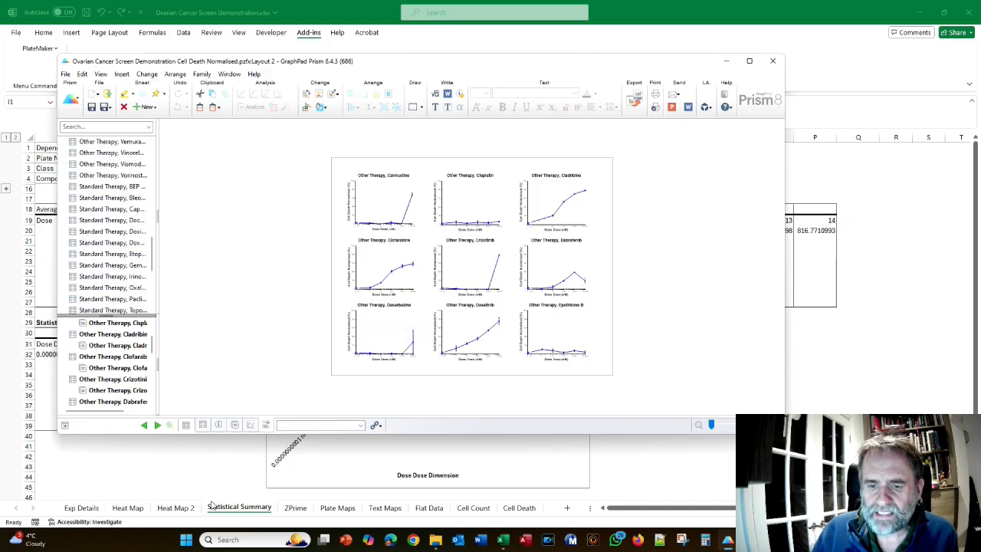
{"action": "left_click", "coordinate": [208, 472]}
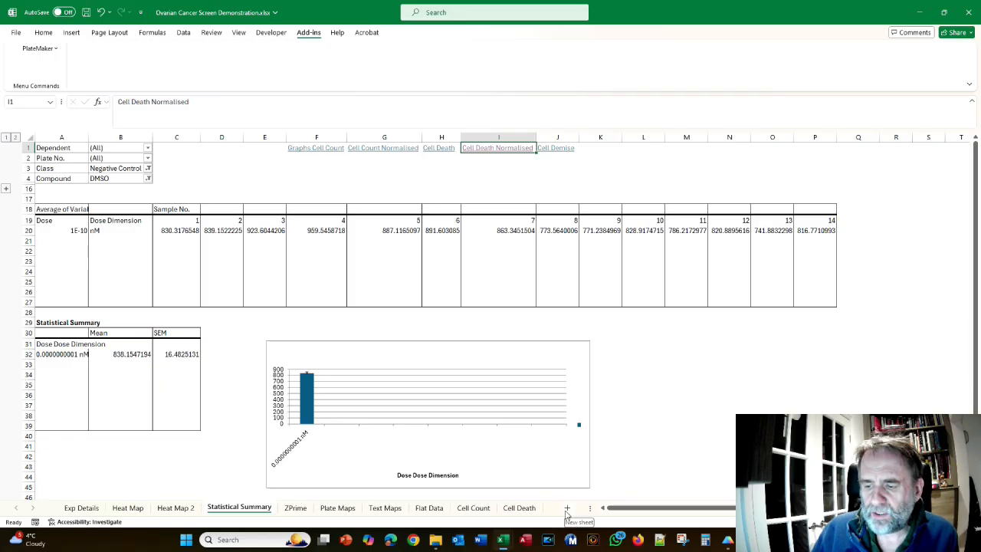
- Add a graph page with PlateMaker and rename its sheet Graphs Standard Therapies
{"action": "left_click", "coordinate": [31, 49]}
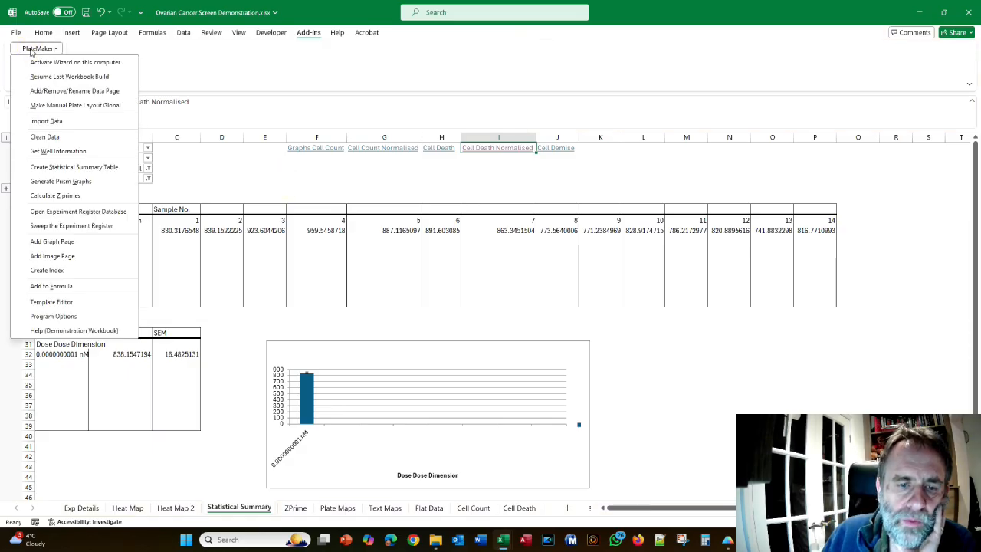
{"action": "left_click", "coordinate": [71, 244]}
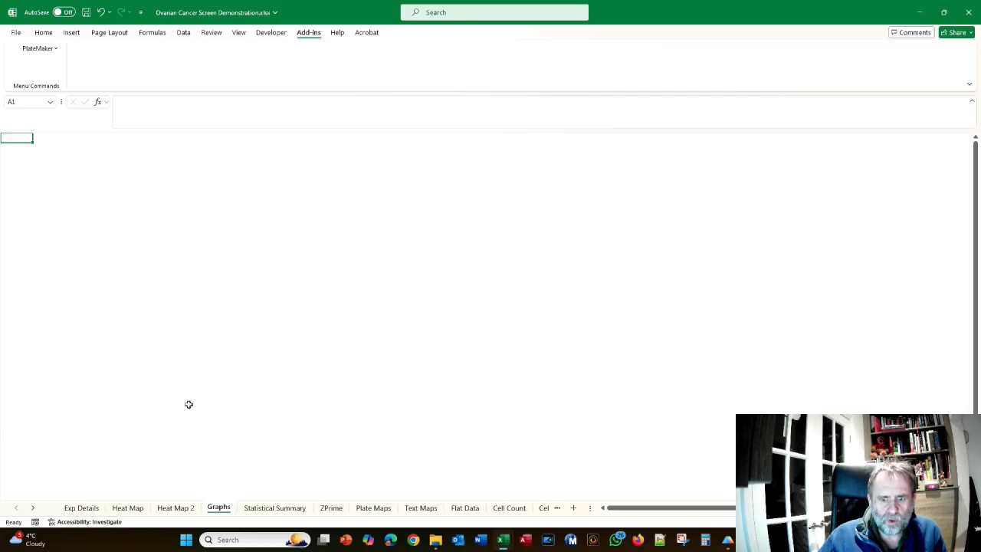
{"action": "right_click", "coordinate": [221, 509]}
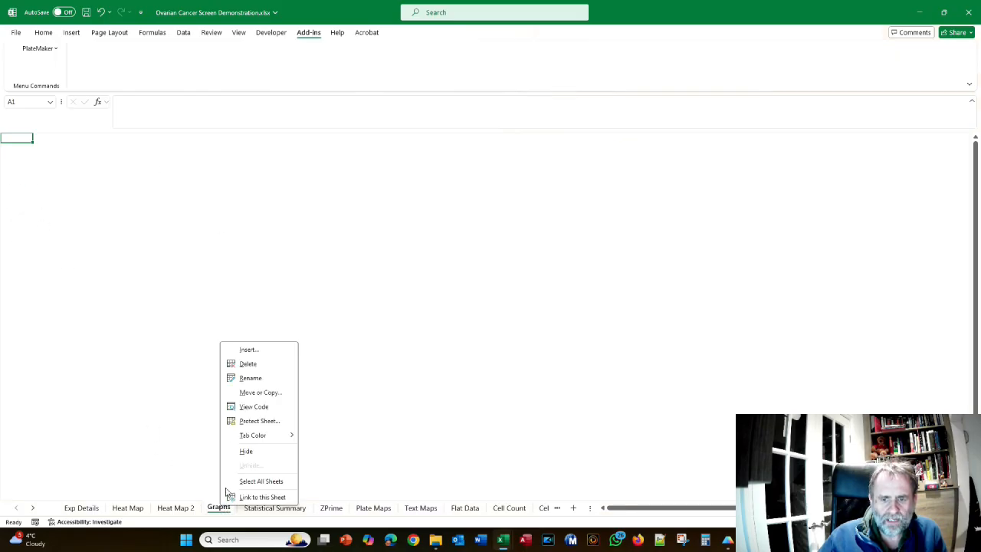
{"action": "left_click", "coordinate": [245, 378]}
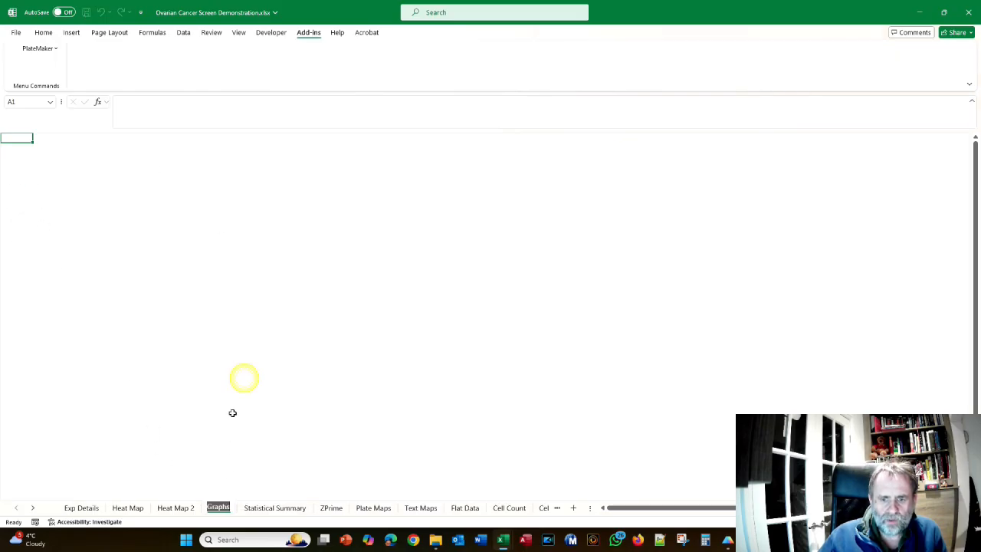
{"action": "left_click", "coordinate": [229, 506]}
{"action": "type", "text": "Standa"}
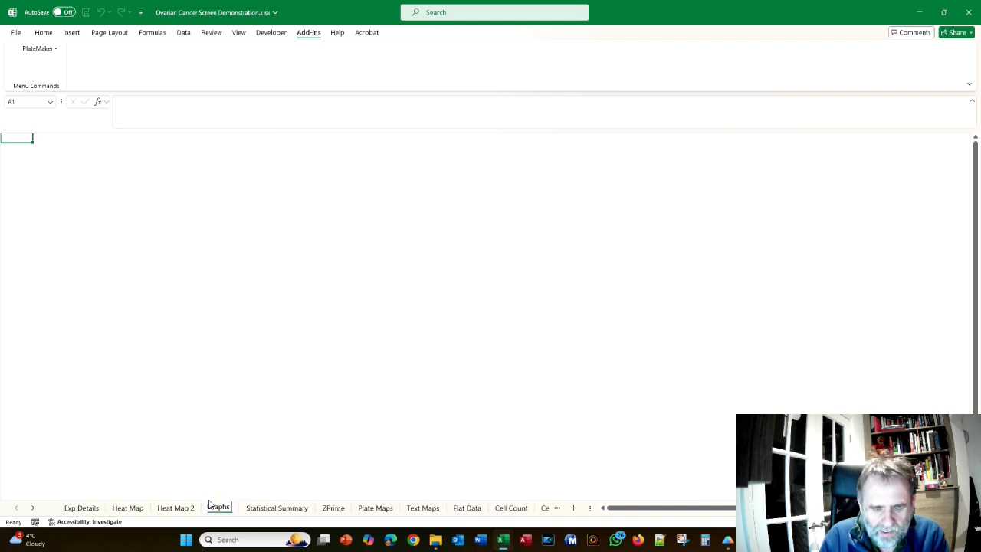
{"action": "type", "text": "r"}
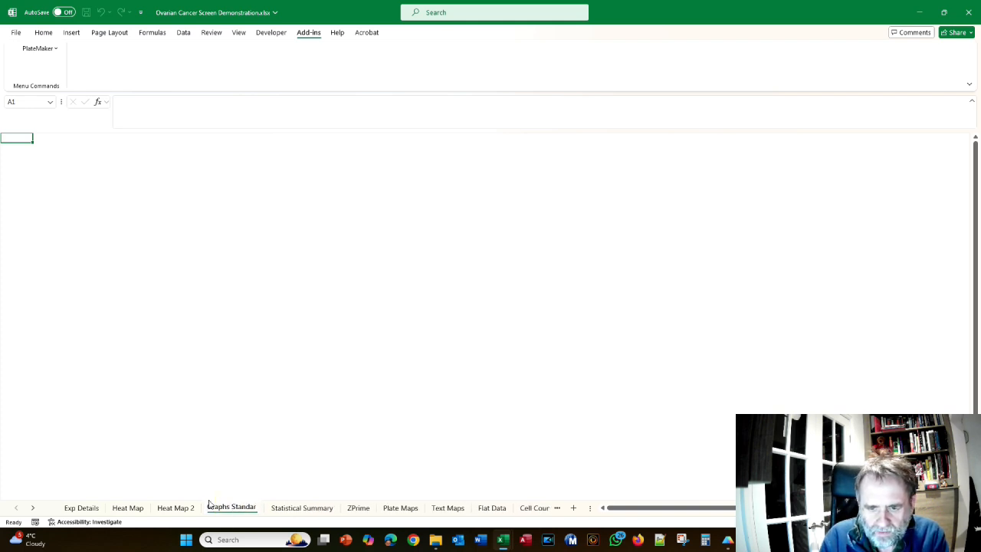
{"action": "type", "text": "d Th"}
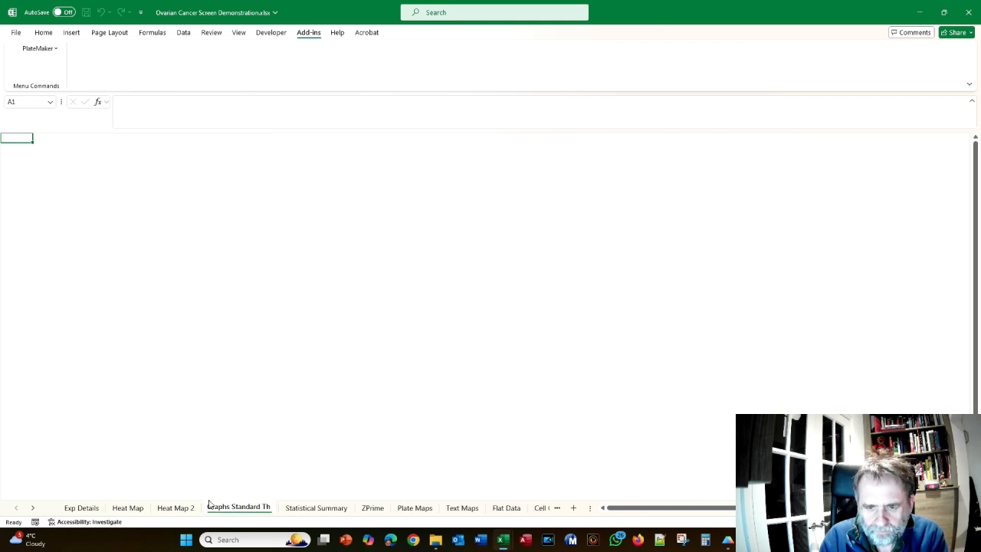
{"action": "type", "text": "erapists"}
{"action": "key", "text": "BackSpace"}
{"action": "key", "text": "BackSpace"}
{"action": "key", "text": "BackSpace"}
{"action": "type", "text": "es"}
{"action": "key", "text": "Return"}
{"action": "left_click", "coordinate": [230, 442]}
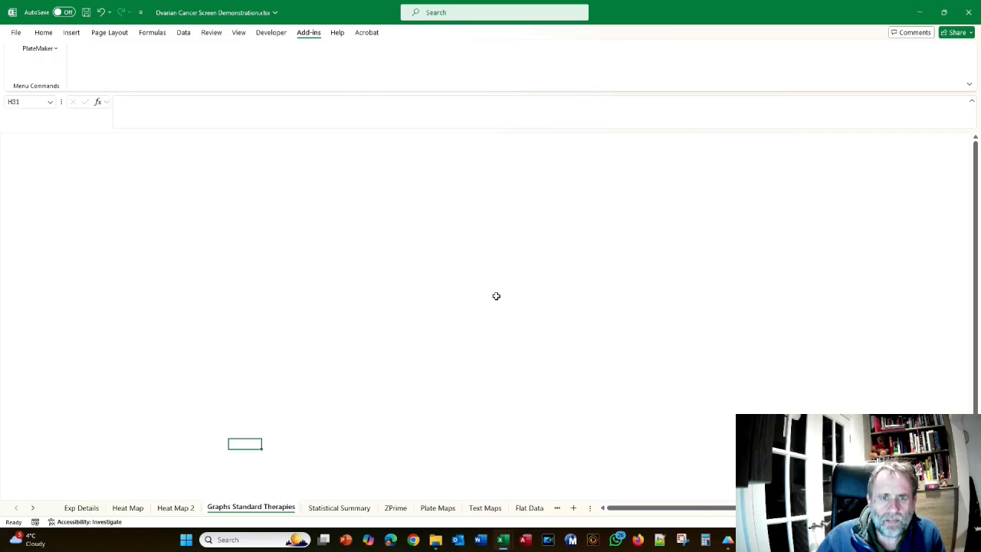
- Add a second graph page with PlateMaker and rename its sheet Graphs Other Therapies
{"action": "left_click", "coordinate": [28, 49]}
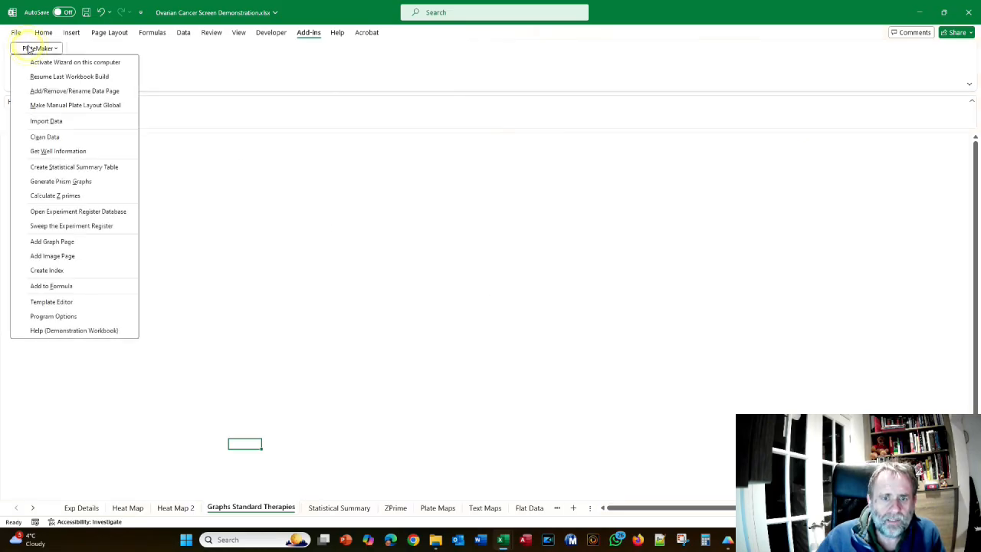
{"action": "left_click", "coordinate": [66, 243]}
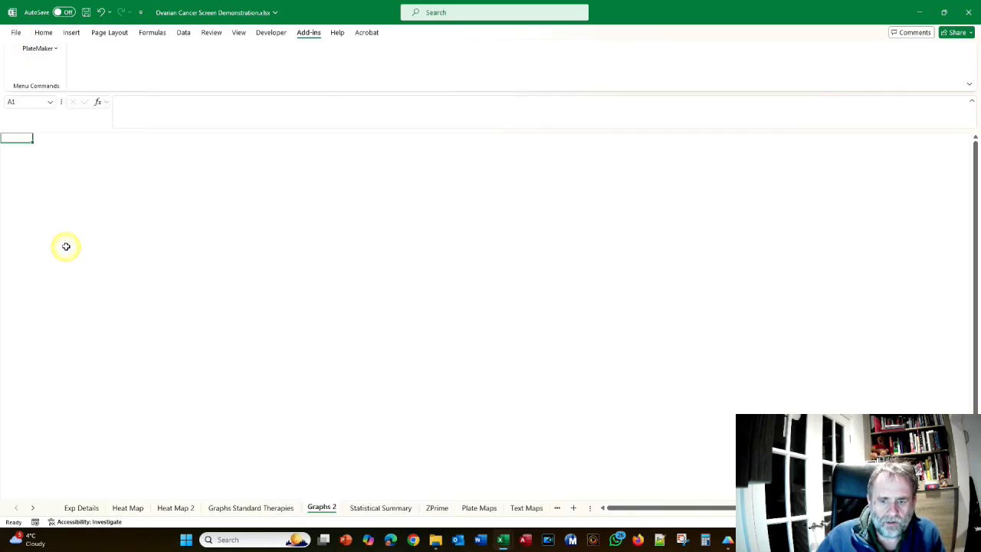
{"action": "right_click", "coordinate": [314, 512]}
{"action": "left_click", "coordinate": [349, 385]}
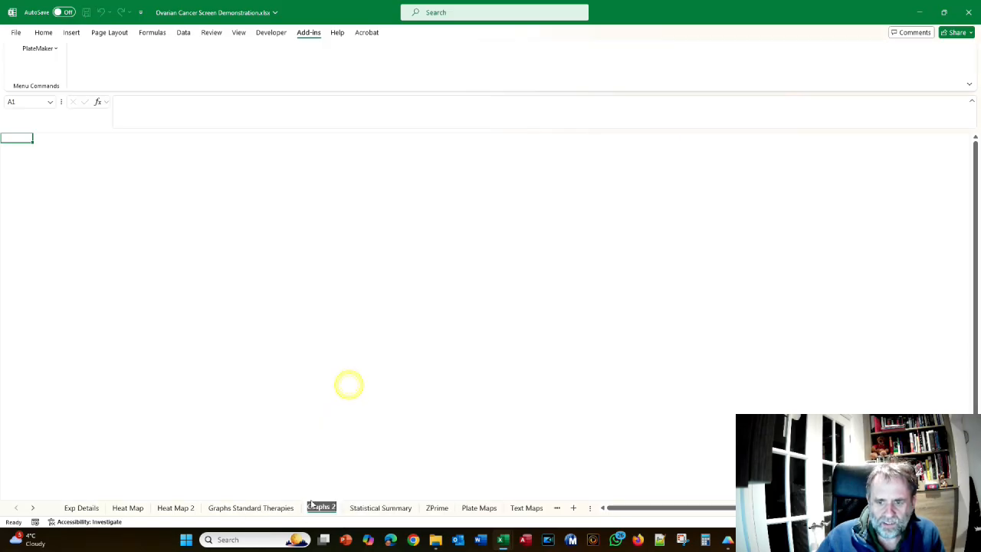
{"action": "left_click", "coordinate": [333, 506]}
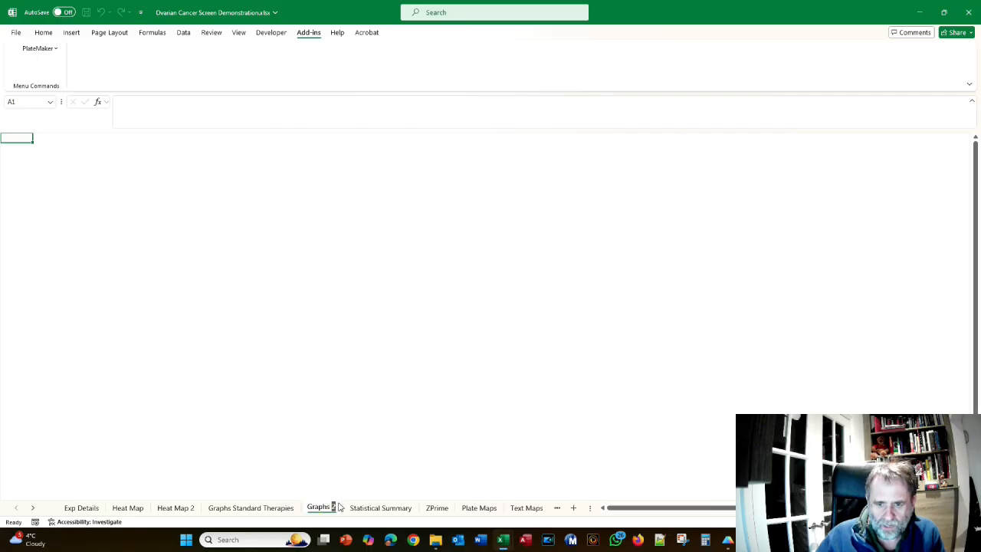
{"action": "key", "text": "BackSpace"}
{"action": "type", "text": "Other Ter"}
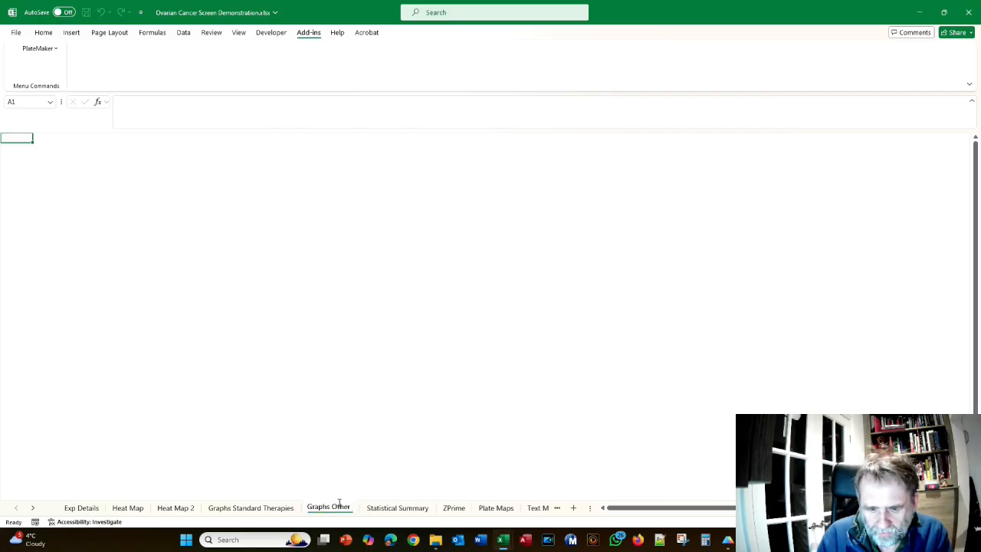
{"action": "key", "text": "BackSpace"}
{"action": "key", "text": "BackSpace"}
{"action": "type", "text": "herapies"}
{"action": "left_click", "coordinate": [311, 372]}
{"action": "left_click", "coordinate": [312, 380]}
- Switch to GraphPad Prism and copy the whole first layout, the one starting with Other Therapy, Axitinib
{"action": "key", "text": "alt+Tab"}
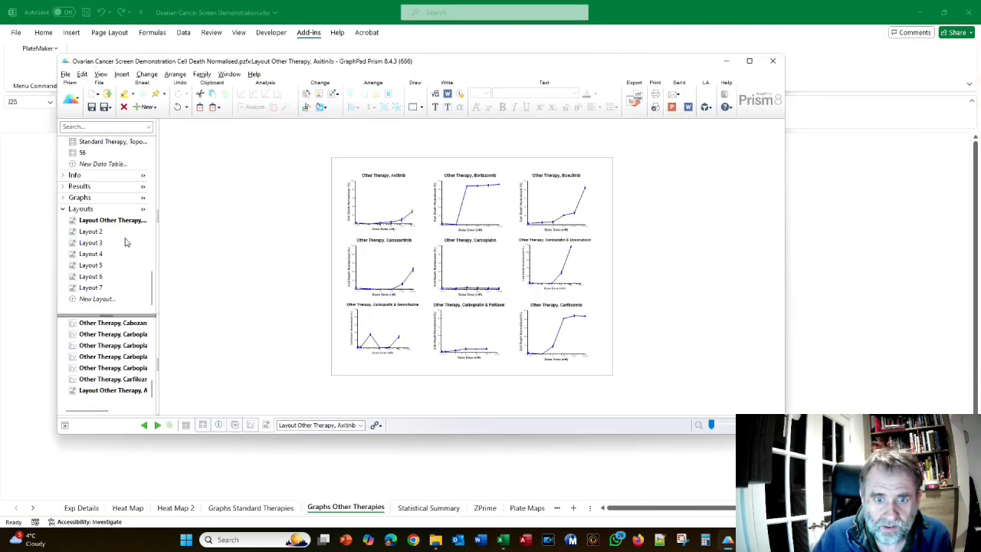
{"action": "scroll", "coordinate": [128, 243], "scroll_direction": "up", "scroll_amount": 1}
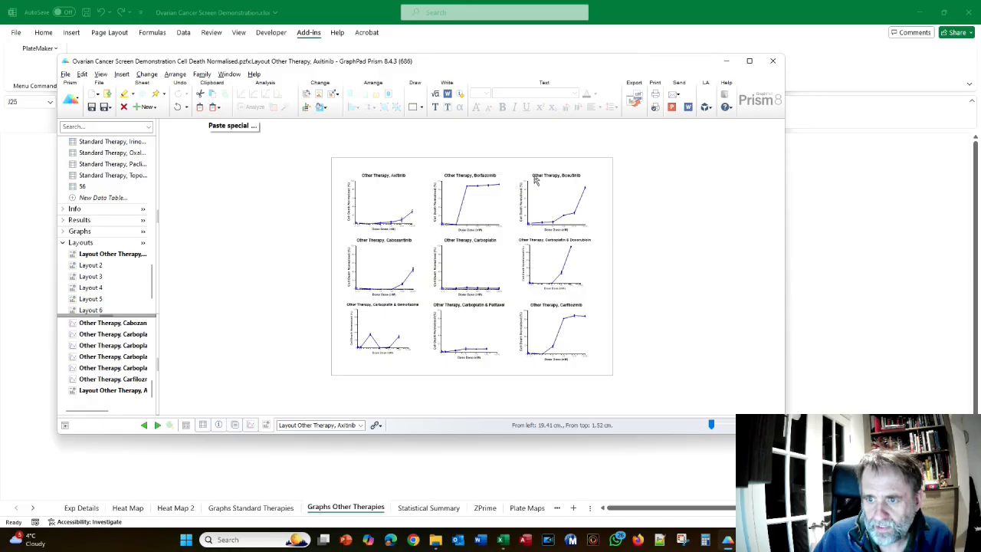
{"action": "right_click", "coordinate": [344, 167]}
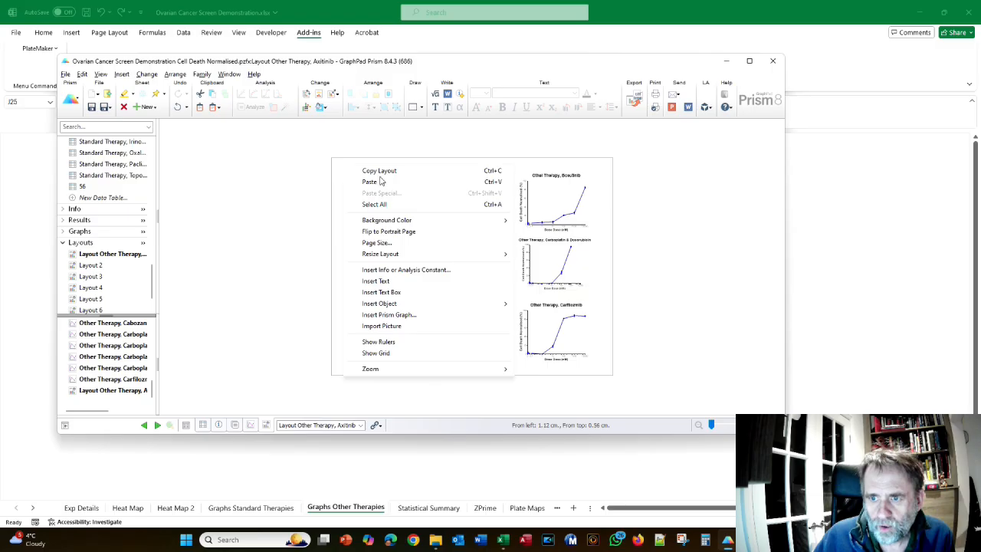
{"action": "left_click", "coordinate": [379, 171]}
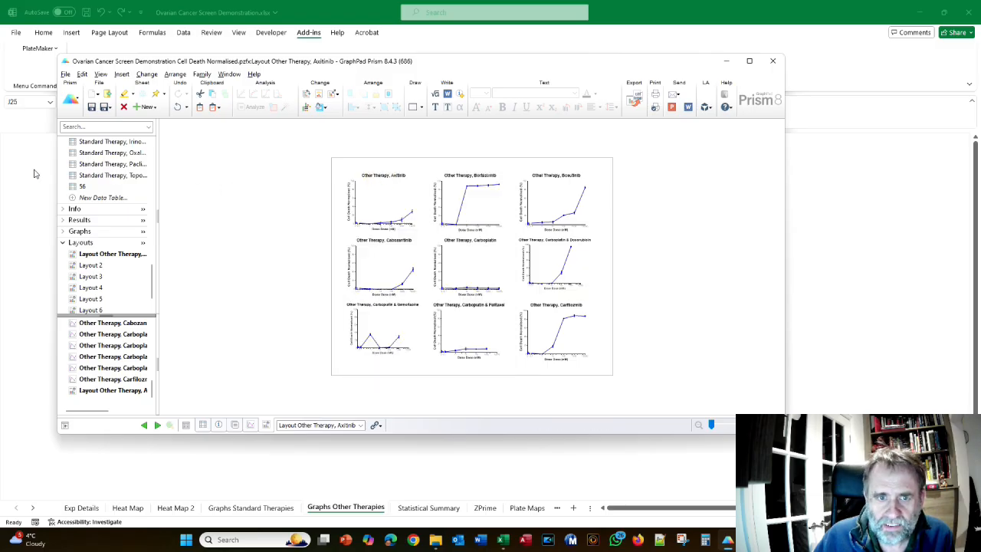
- Switch to the Excel workbook and paste the copied layout at cell A2 of Graphs Other Therapies as a Picture (Enhanced Metafile)
{"action": "left_click", "coordinate": [37, 174]}
{"action": "left_click", "coordinate": [19, 147]}
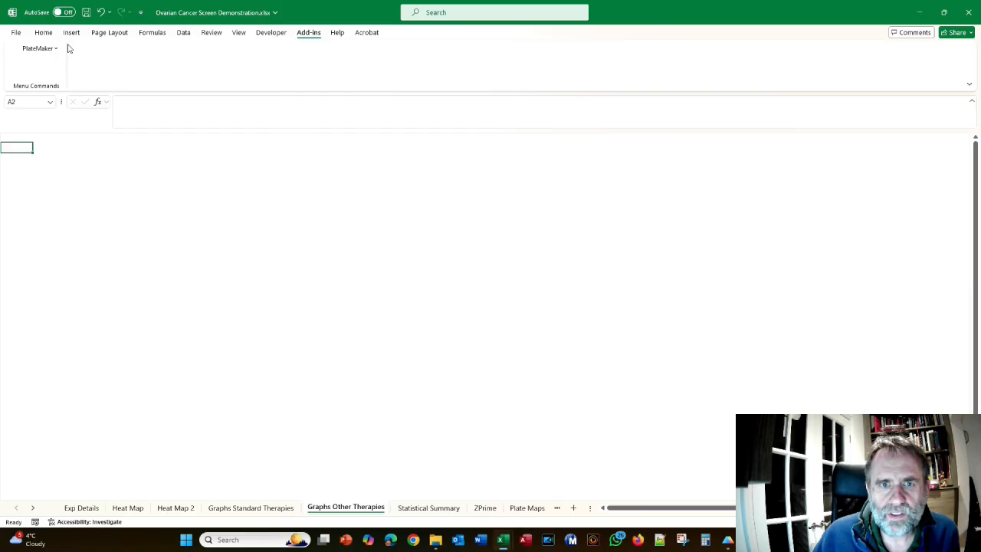
{"action": "left_click", "coordinate": [41, 32]}
{"action": "left_click", "coordinate": [22, 74]}
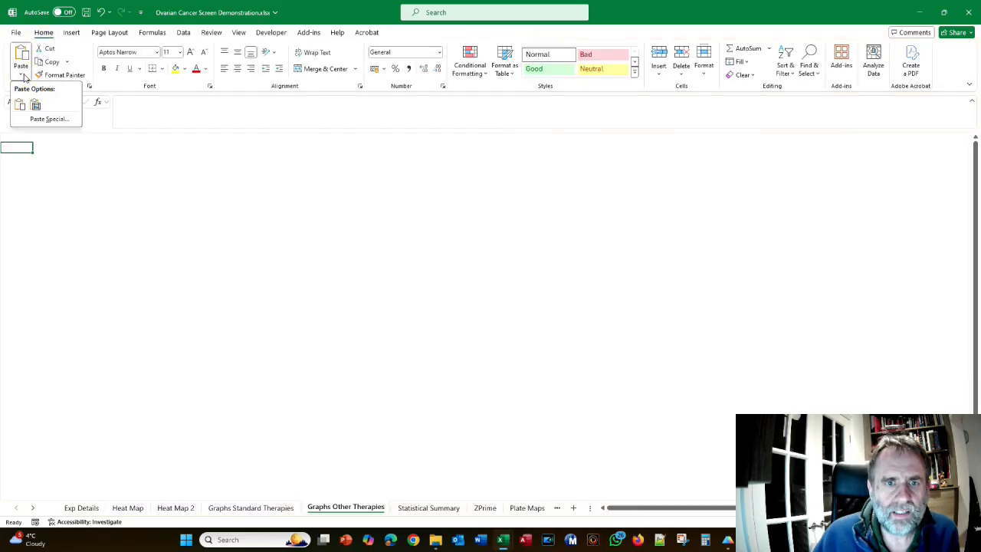
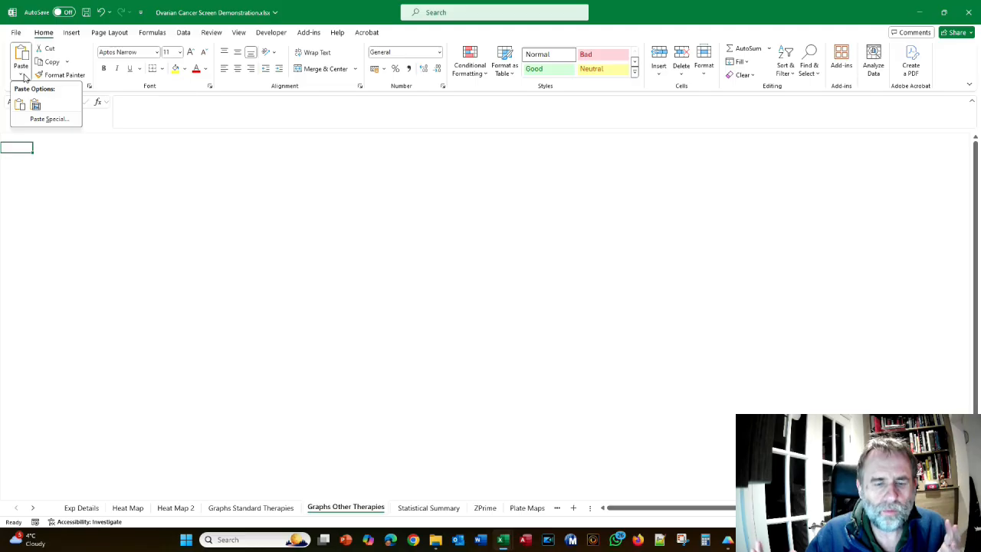
{"action": "left_click", "coordinate": [49, 120]}
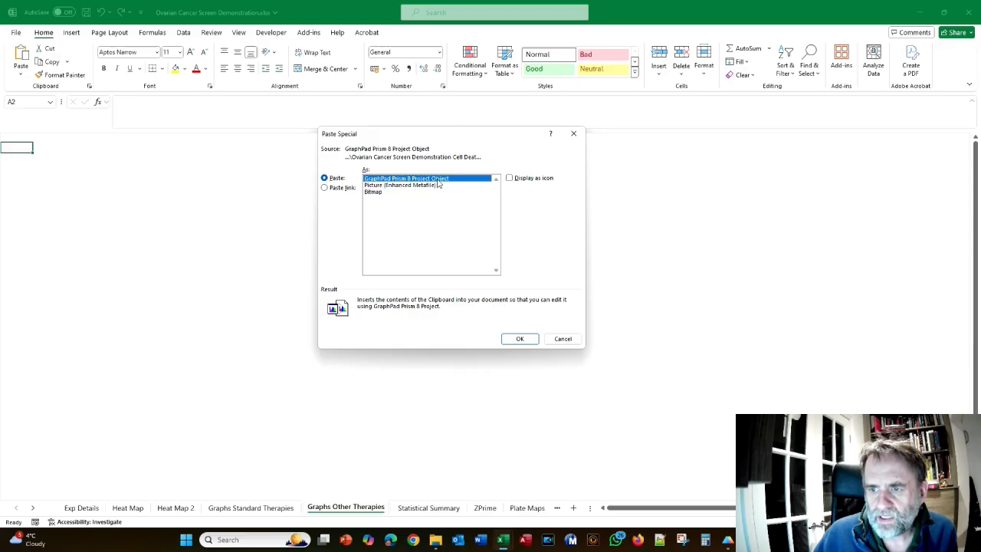
{"action": "left_click", "coordinate": [376, 186]}
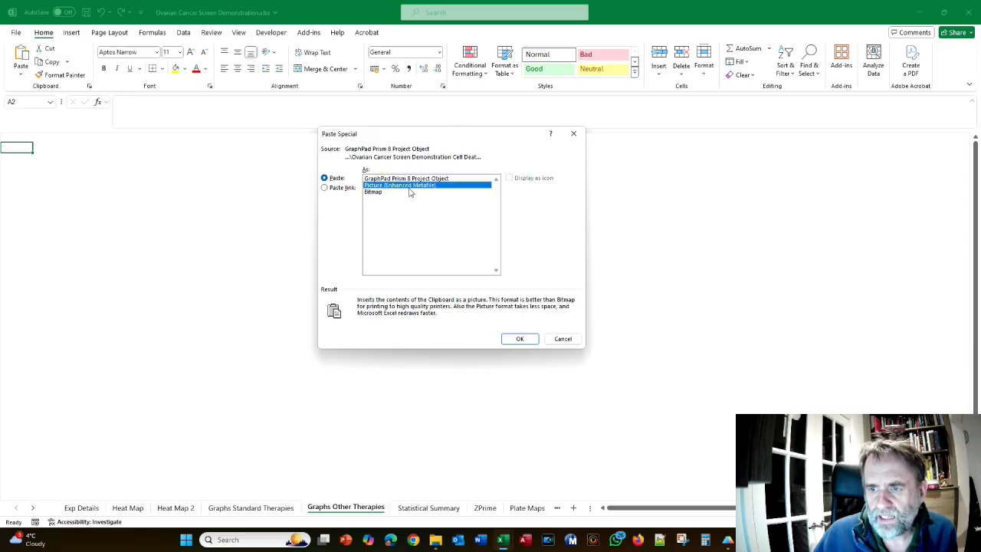
{"action": "left_click", "coordinate": [520, 339]}
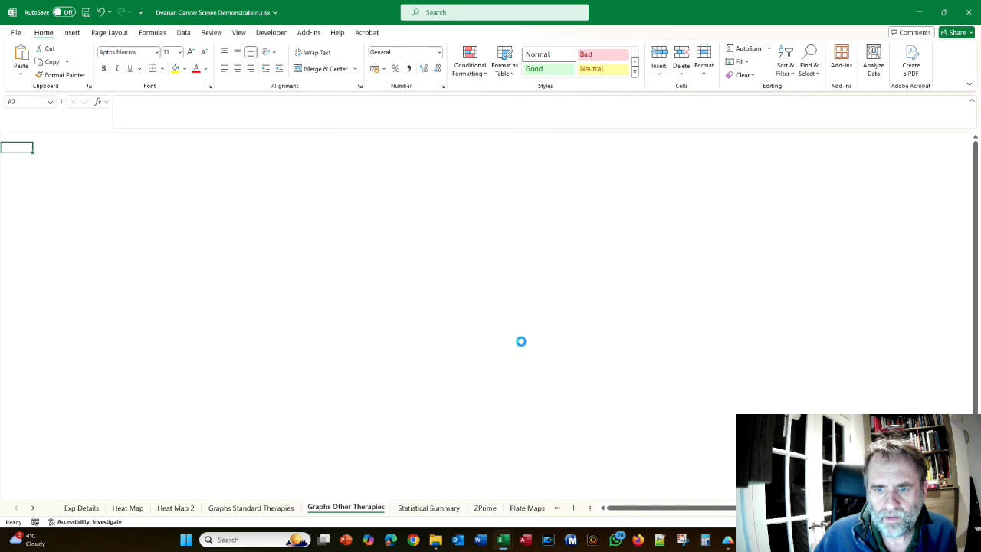
{"action": "scroll", "coordinate": [521, 341], "scroll_direction": "down", "scroll_amount": 2}
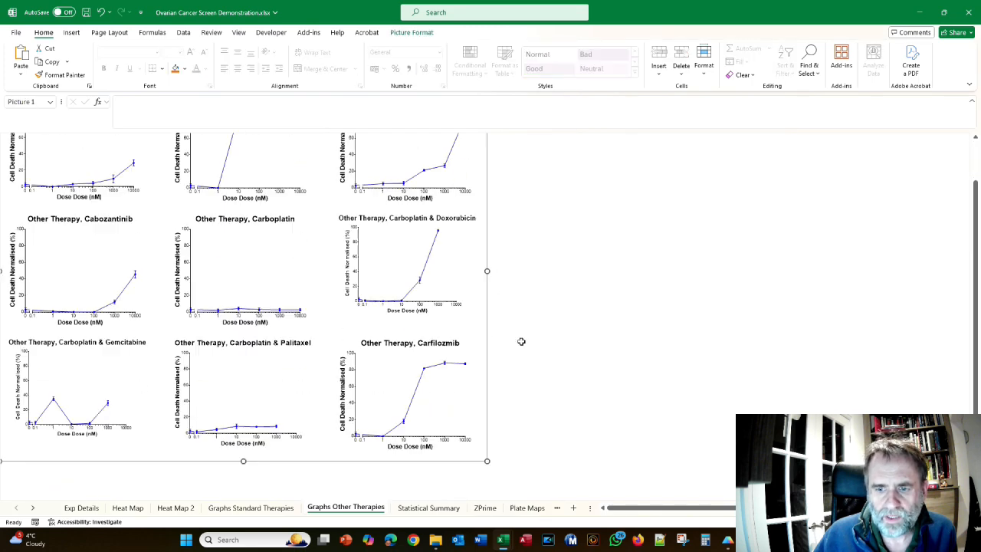
{"action": "scroll", "coordinate": [520, 341], "scroll_direction": "up", "scroll_amount": 1}
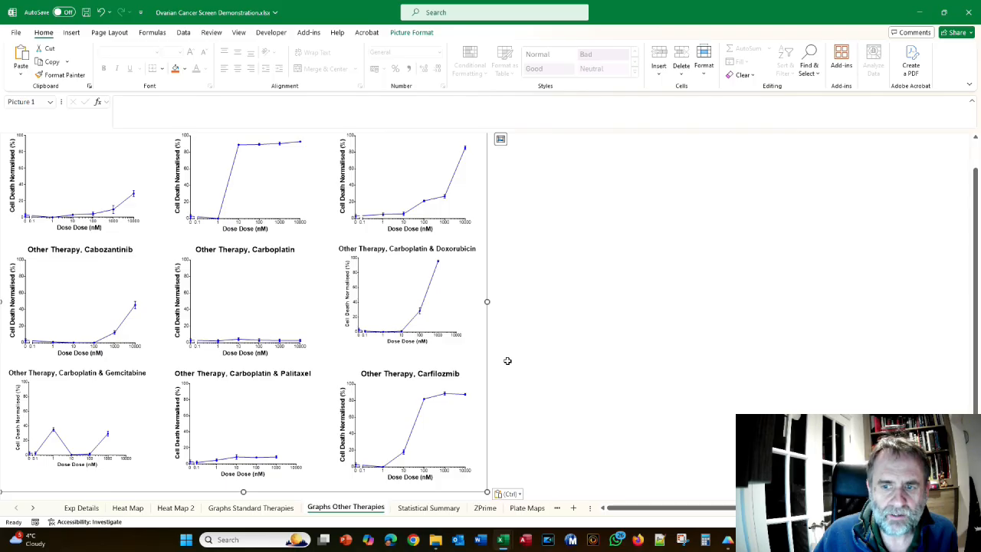
{"action": "scroll", "coordinate": [507, 360], "scroll_direction": "up", "scroll_amount": 1}
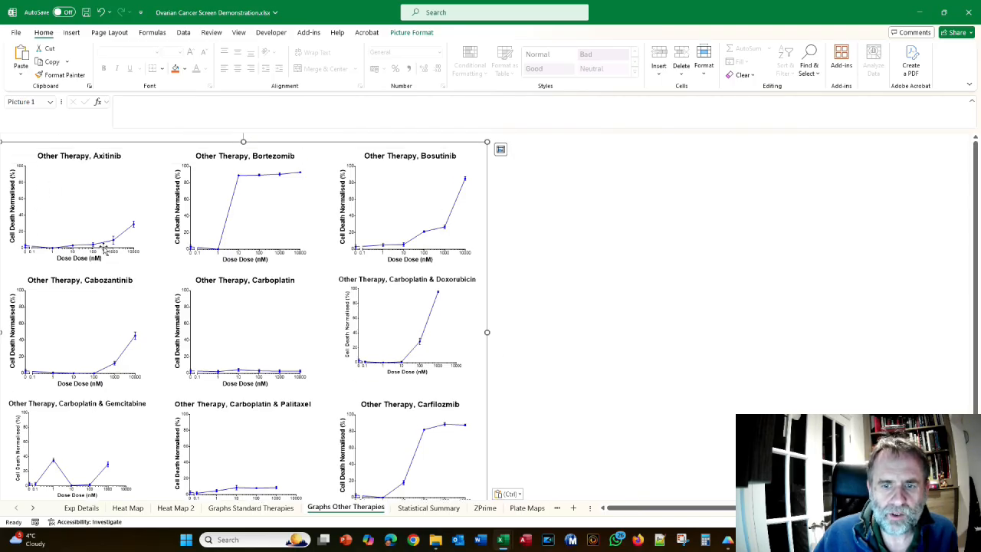
{"action": "scroll", "coordinate": [103, 246], "scroll_direction": "down", "scroll_amount": 2}
{"action": "scroll", "coordinate": [102, 246], "scroll_direction": "up", "scroll_amount": 2}
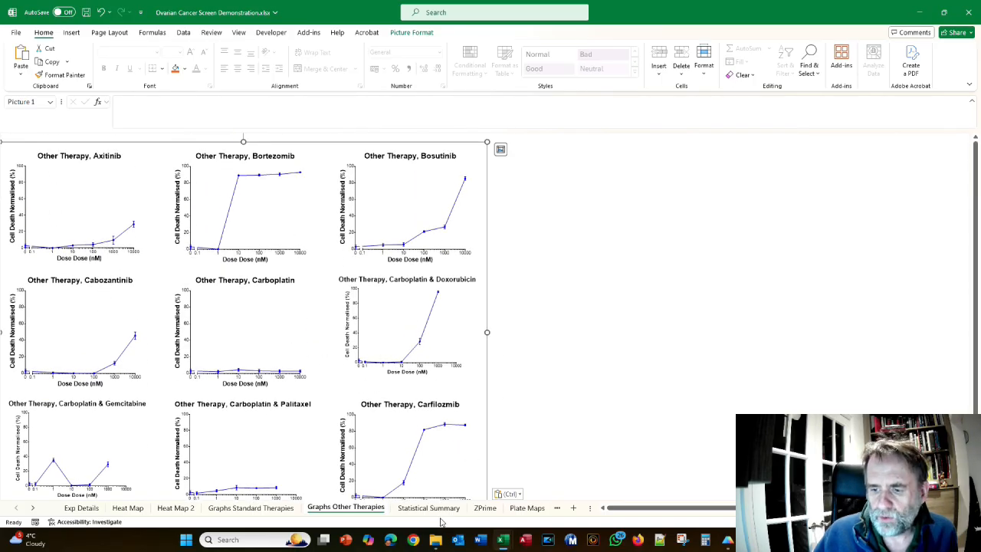
- Switch to GraphPad Prism, open Layout 2 and copy the whole layout
{"action": "key", "text": "alt+Tab"}
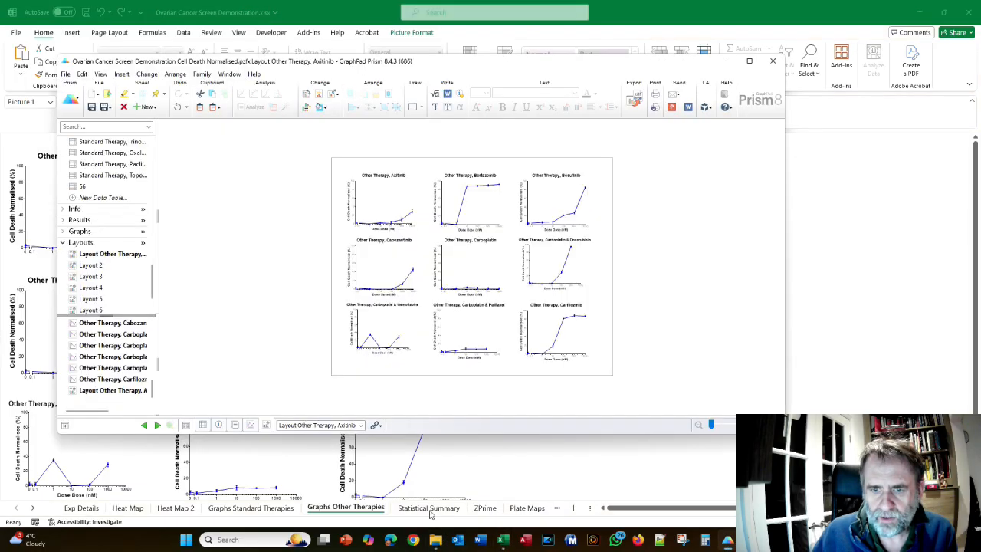
{"action": "left_click", "coordinate": [92, 267]}
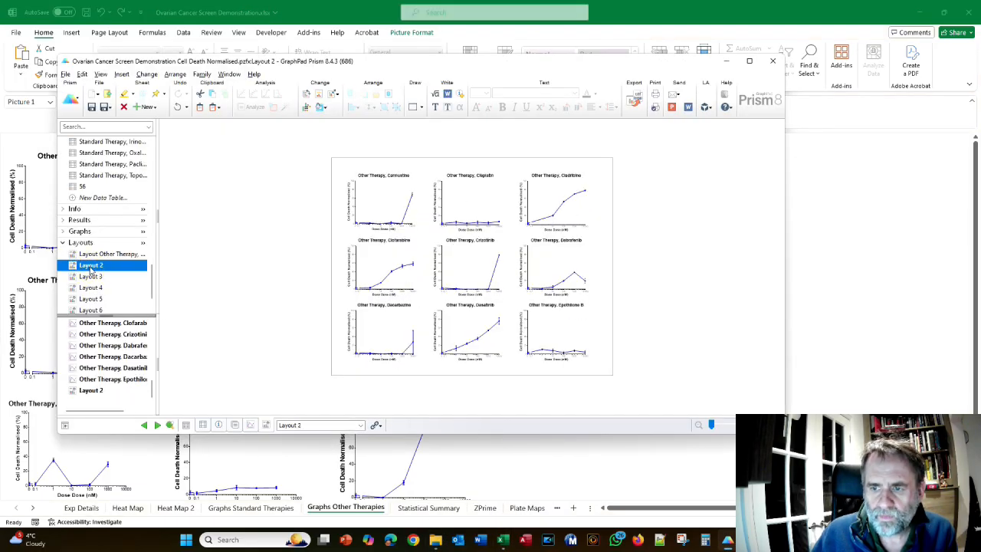
{"action": "left_click", "coordinate": [341, 173]}
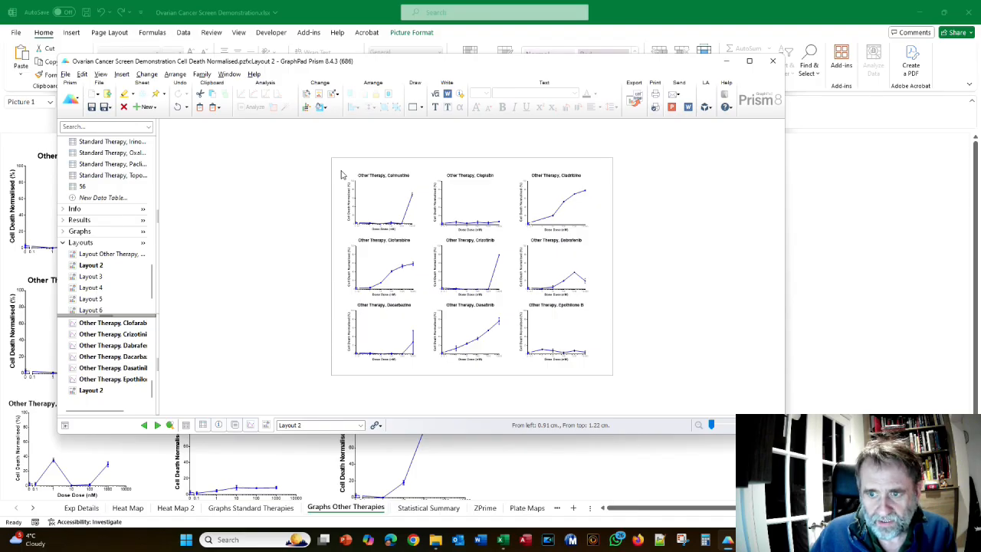
- Return to Excel and paste Layout 2 at cell P2, beside the first picture, as a Picture (Enhanced Metafile)
{"action": "key", "text": "alt+Tab"}
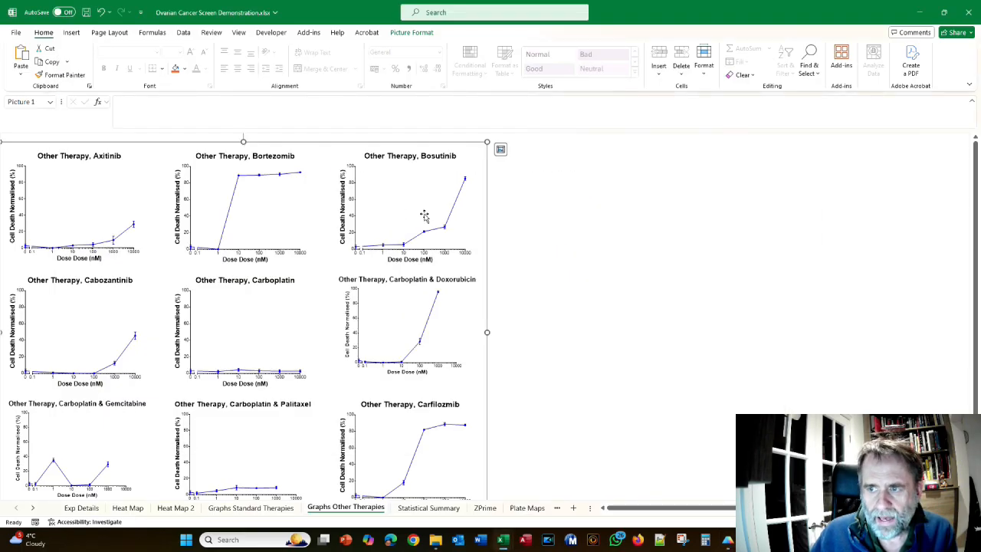
{"action": "left_click", "coordinate": [515, 147]}
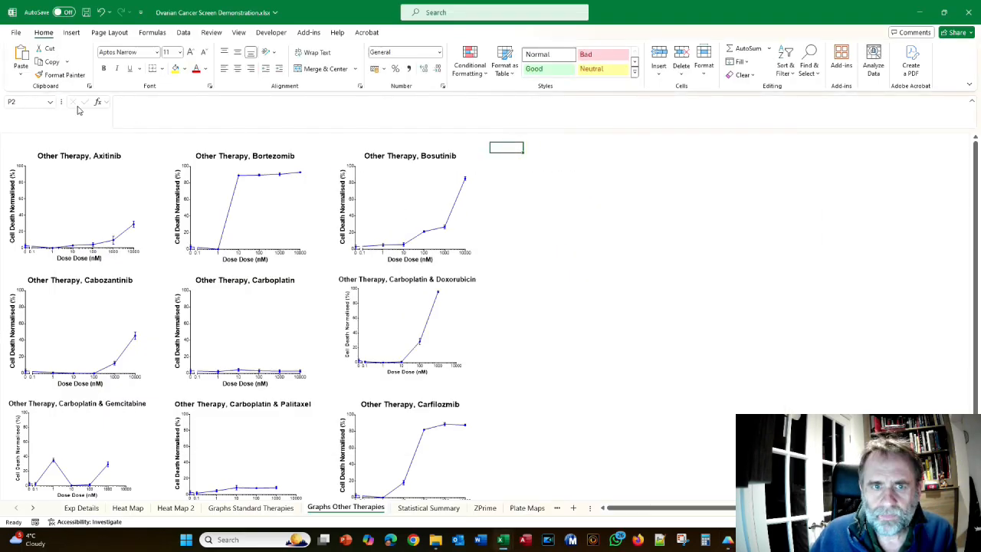
{"action": "left_click", "coordinate": [20, 72]}
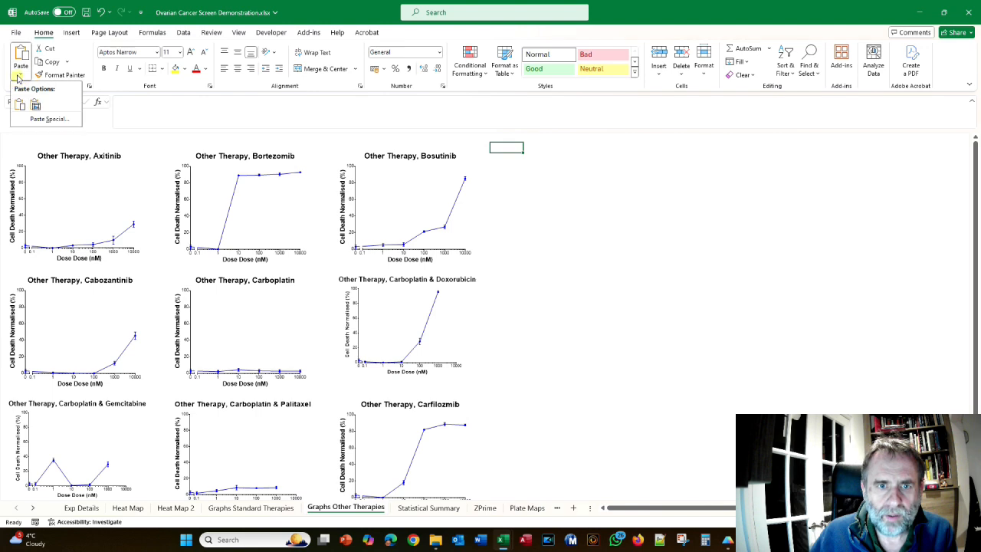
{"action": "left_click", "coordinate": [45, 119]}
{"action": "left_click", "coordinate": [401, 186]}
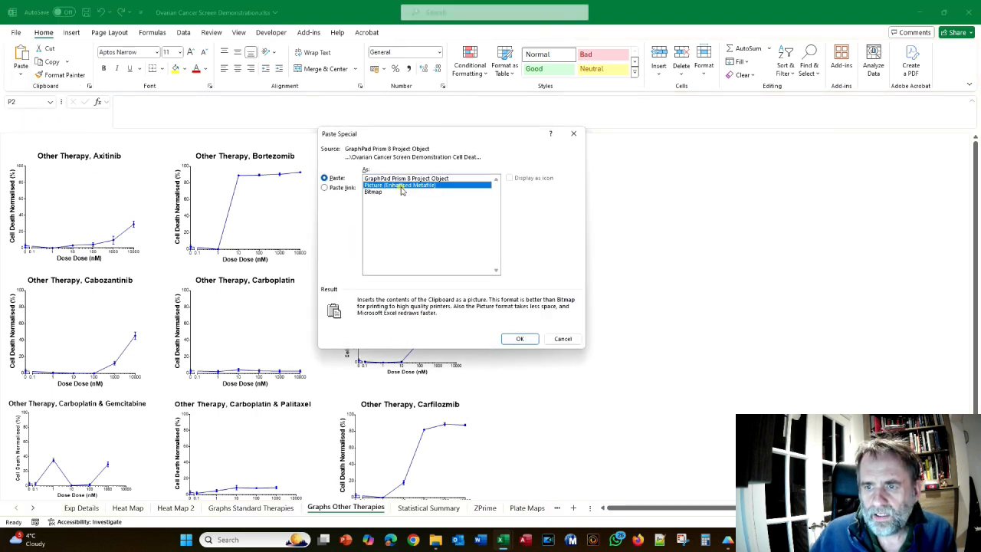
{"action": "left_click", "coordinate": [519, 338]}
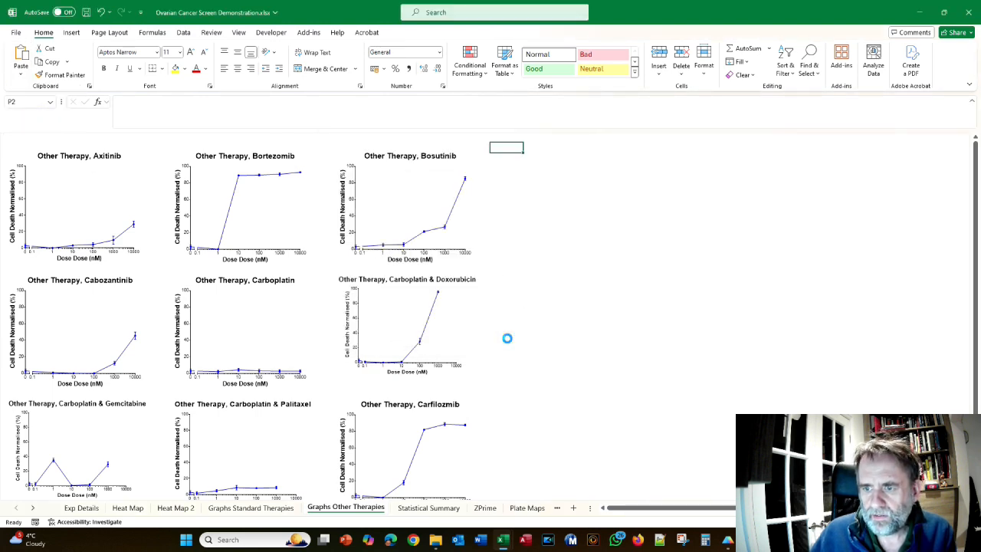
- Select cell A40 below the first picture, switch to GraphPad Prism and copy the whole of Layout 3
{"action": "scroll", "coordinate": [508, 341], "scroll_direction": "down", "scroll_amount": 4}
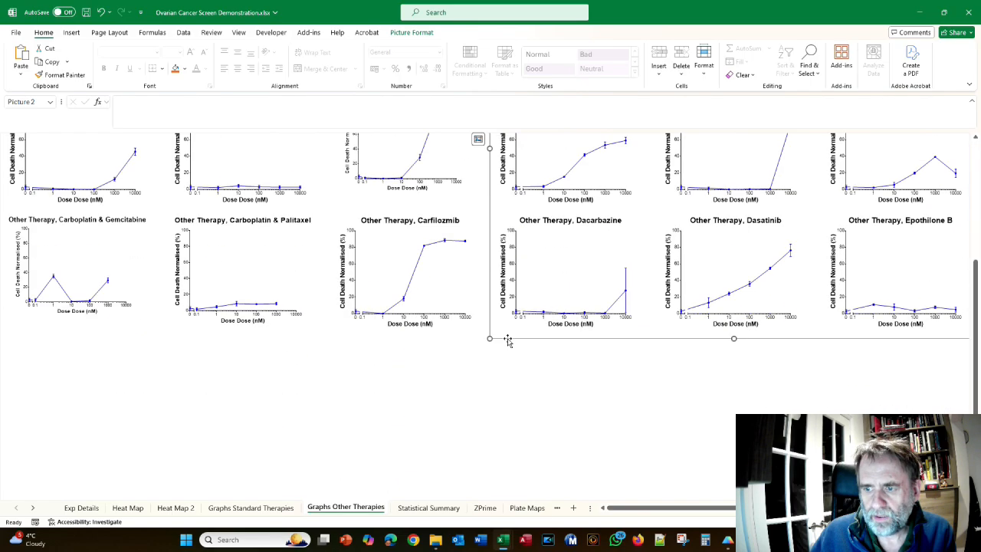
{"action": "left_click", "coordinate": [10, 265]}
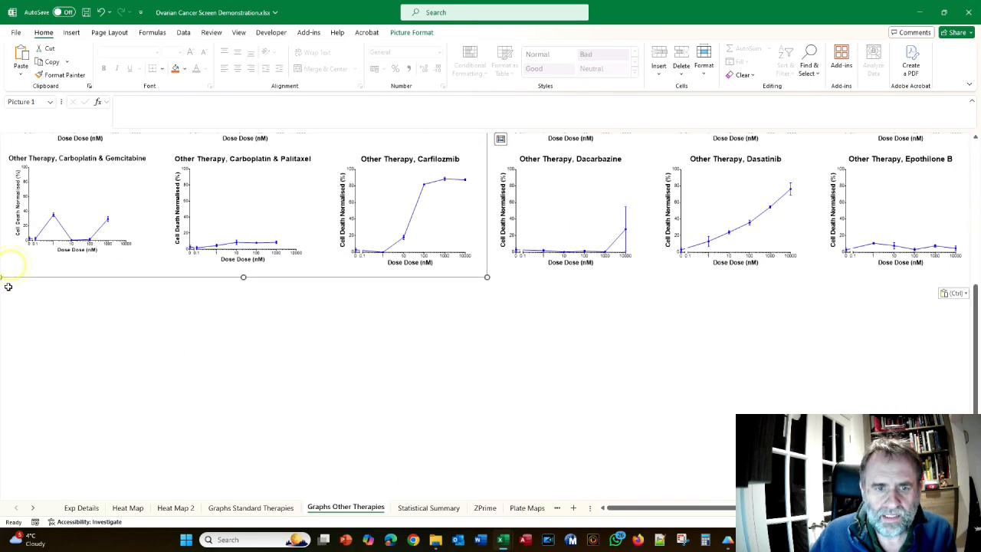
{"action": "left_click", "coordinate": [10, 285]}
{"action": "key", "text": "alt+Tab"}
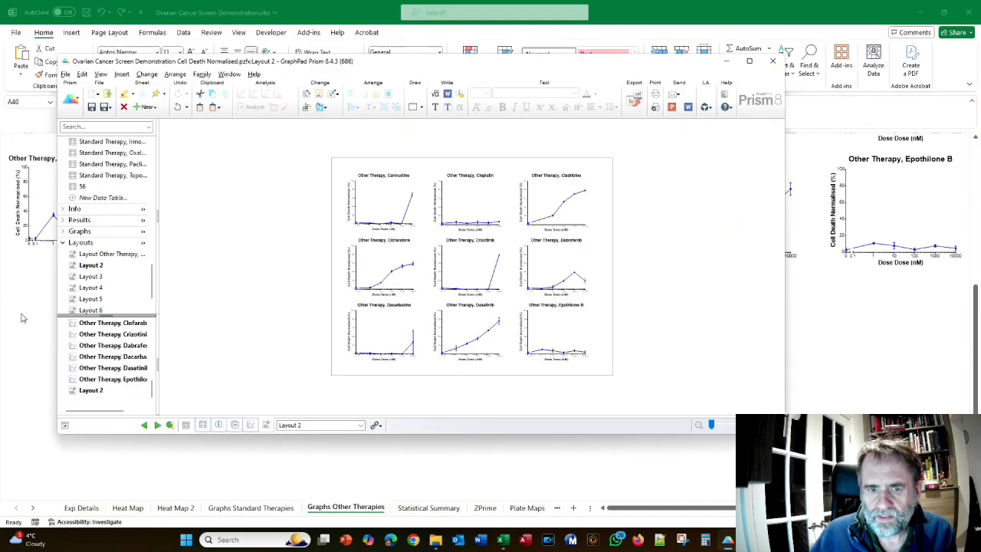
{"action": "left_click", "coordinate": [81, 276]}
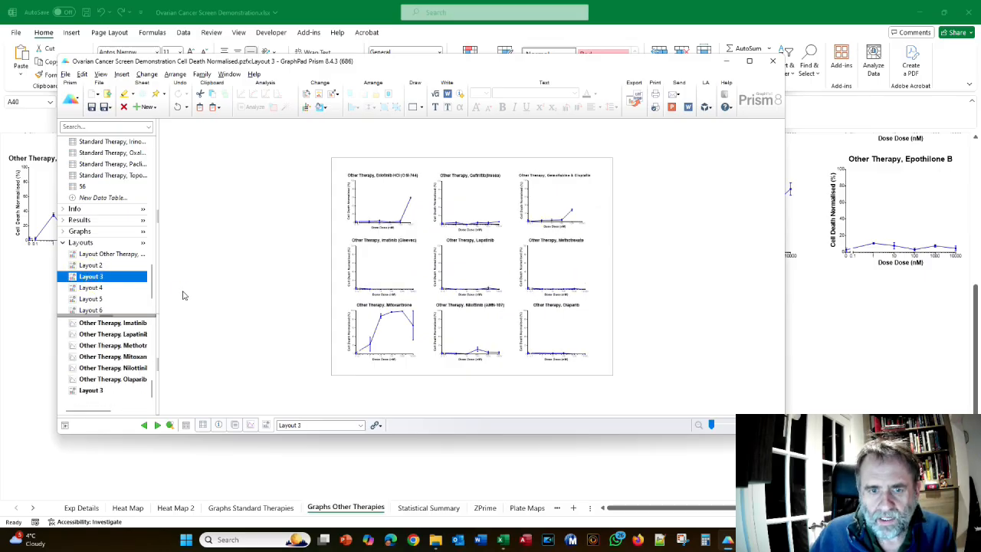
- Return to Excel, paste Layout 3 at cell A40 as a Picture (Enhanced Metafile) and review the pasted graphs
{"action": "left_click", "coordinate": [31, 291]}
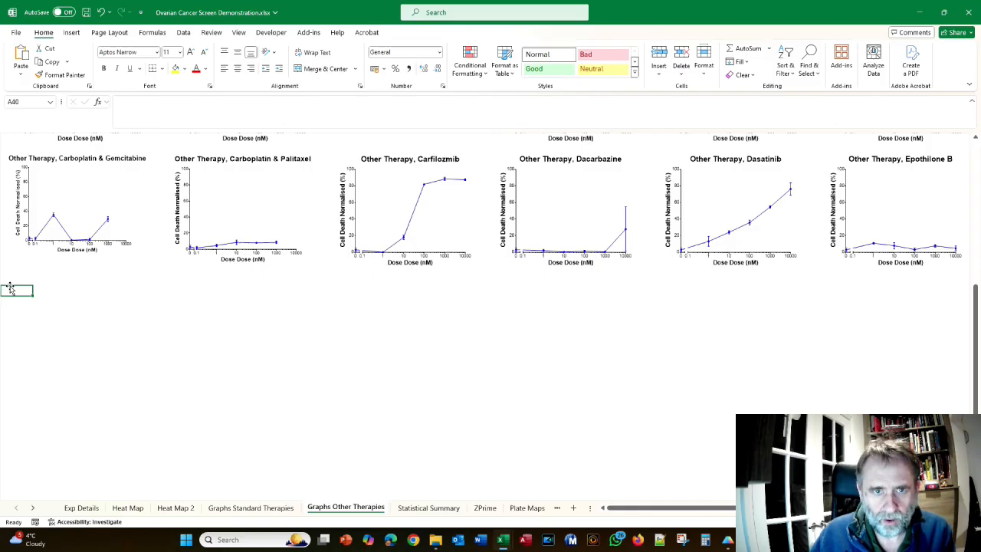
{"action": "key", "text": "alt"}
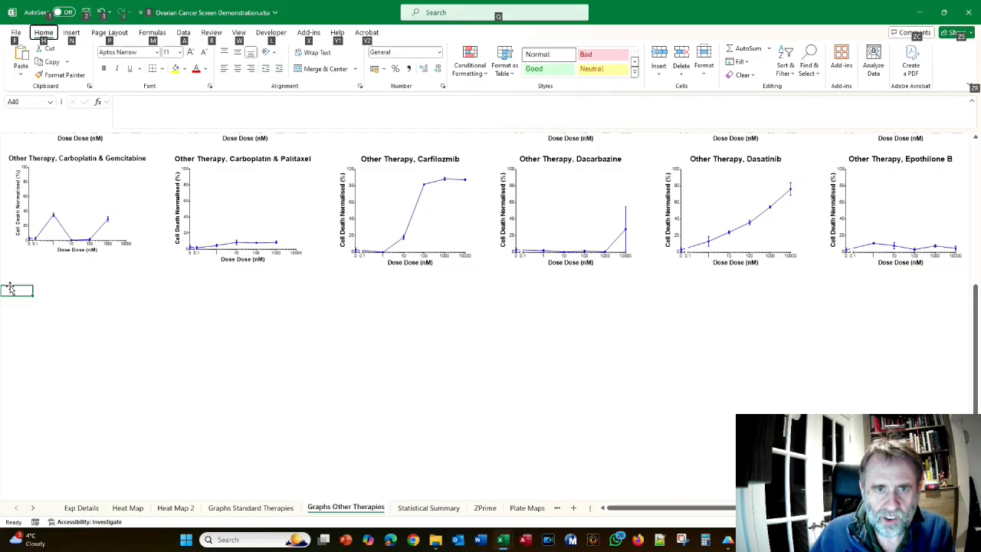
{"action": "key", "text": "h"}
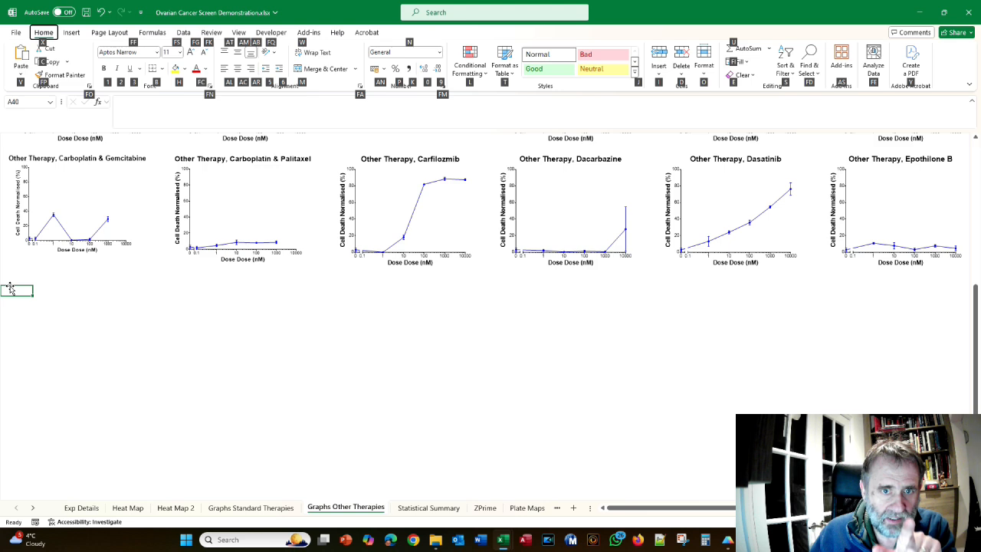
{"action": "key", "text": "v"}
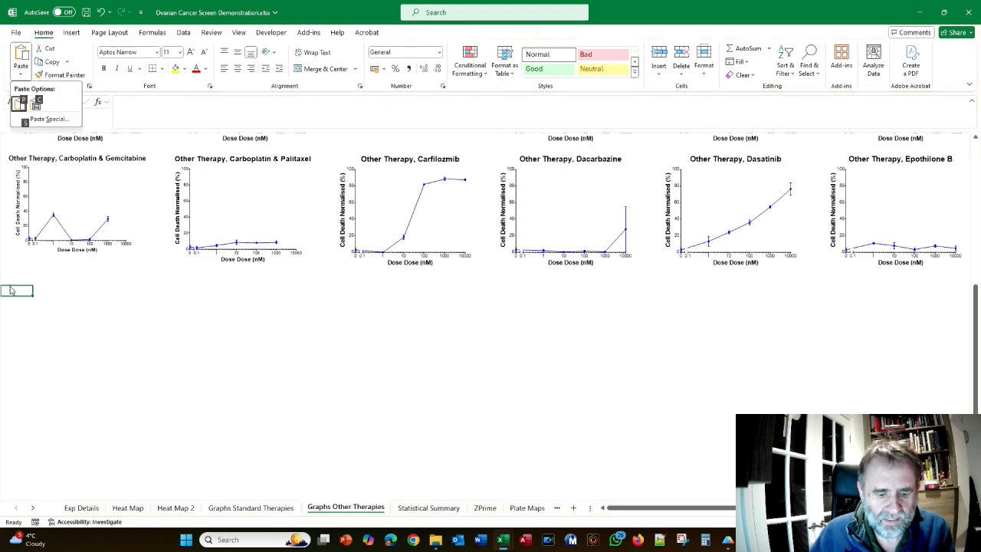
{"action": "key", "text": "s"}
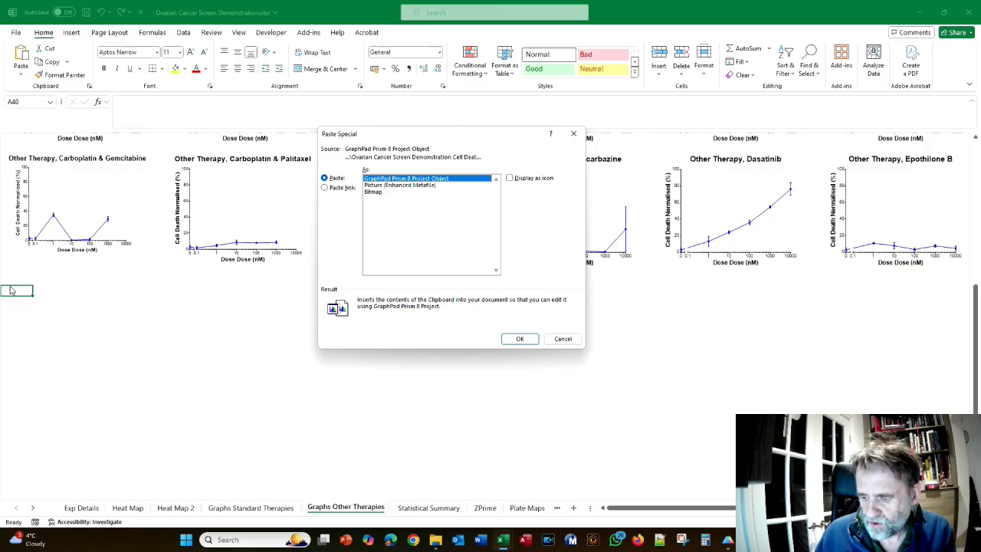
{"action": "key", "text": "Down"}
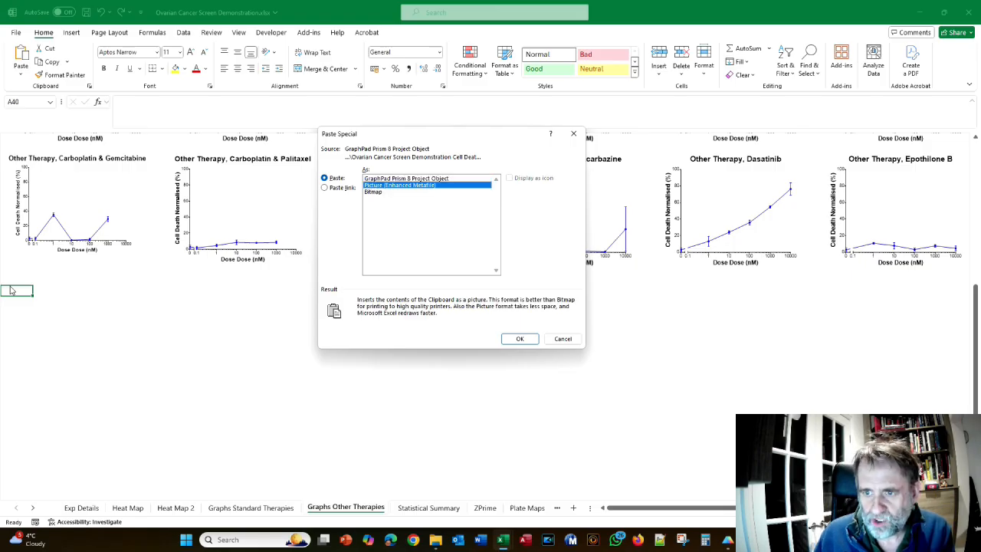
{"action": "key", "text": "Return"}
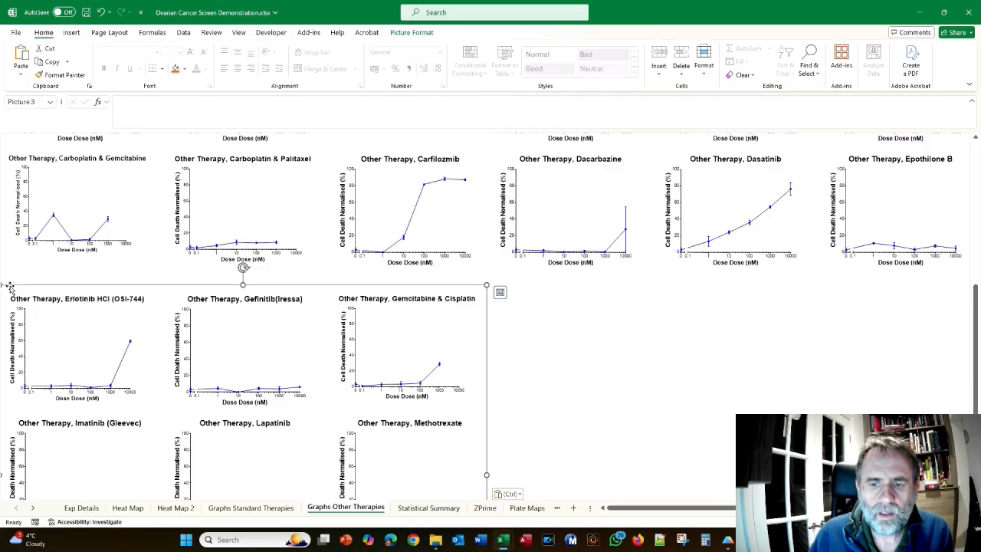
{"action": "scroll", "coordinate": [441, 333], "scroll_direction": "up", "scroll_amount": 5}
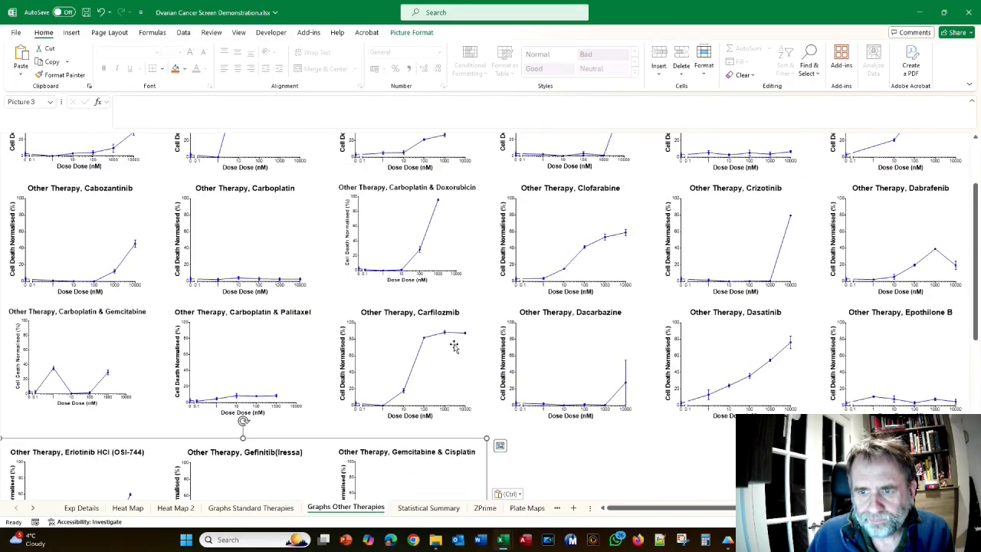
{"action": "scroll", "coordinate": [440, 333], "scroll_direction": "down", "scroll_amount": 4}
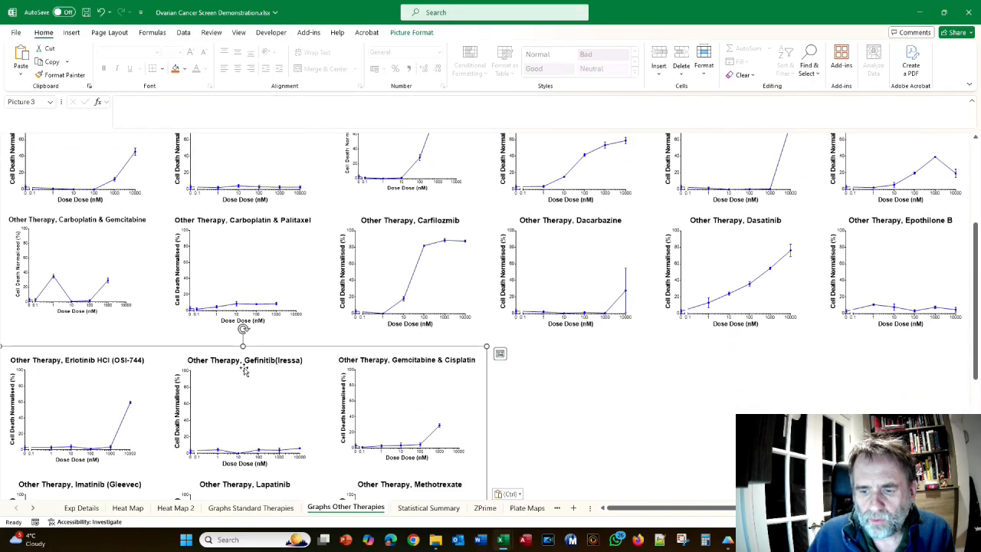
- Go to the Graphs Standard Therapies sheet, switch to GraphPad Prism and copy the whole of Layout 6
{"action": "left_click", "coordinate": [250, 507]}
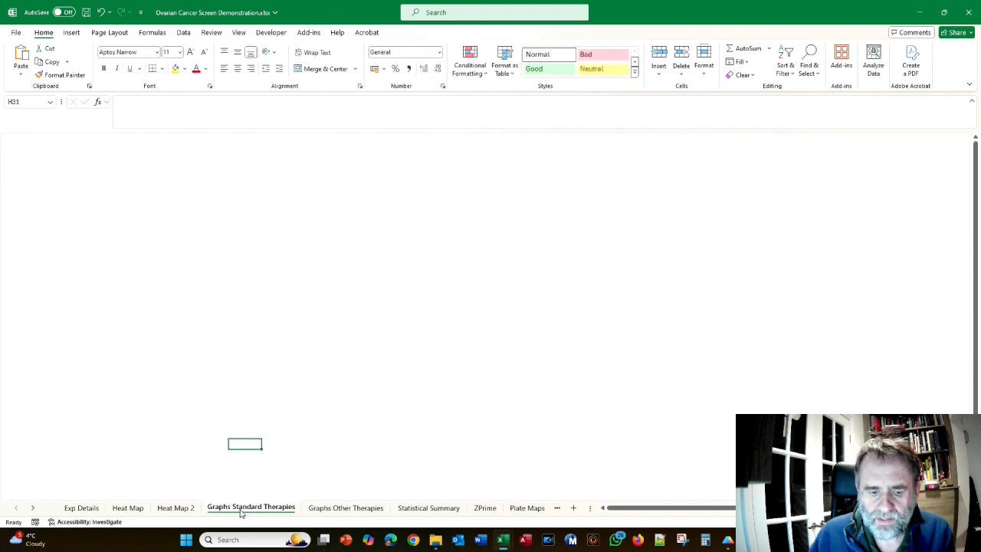
{"action": "key", "text": "alt+Tab"}
{"action": "scroll", "coordinate": [99, 292], "scroll_direction": "down", "scroll_amount": 1}
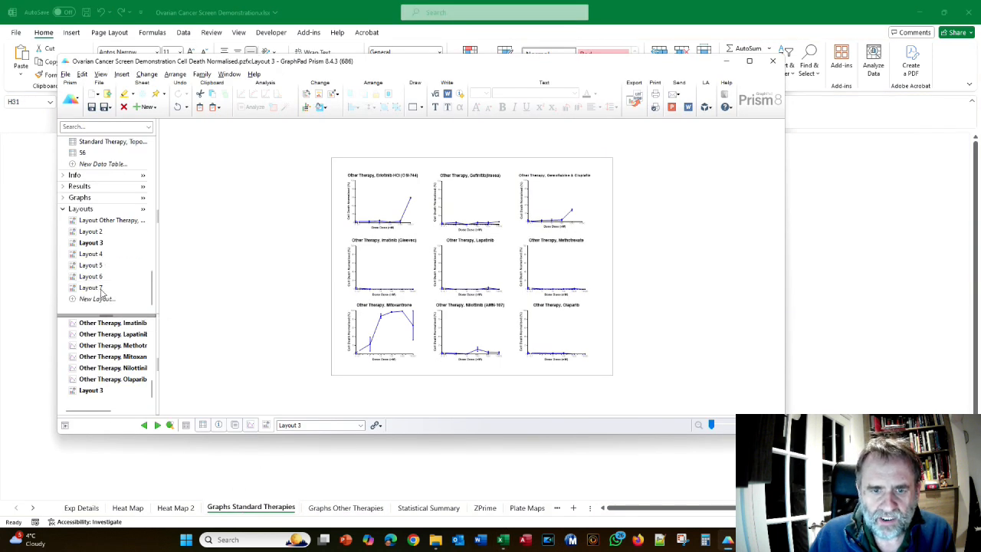
{"action": "left_click", "coordinate": [92, 277]}
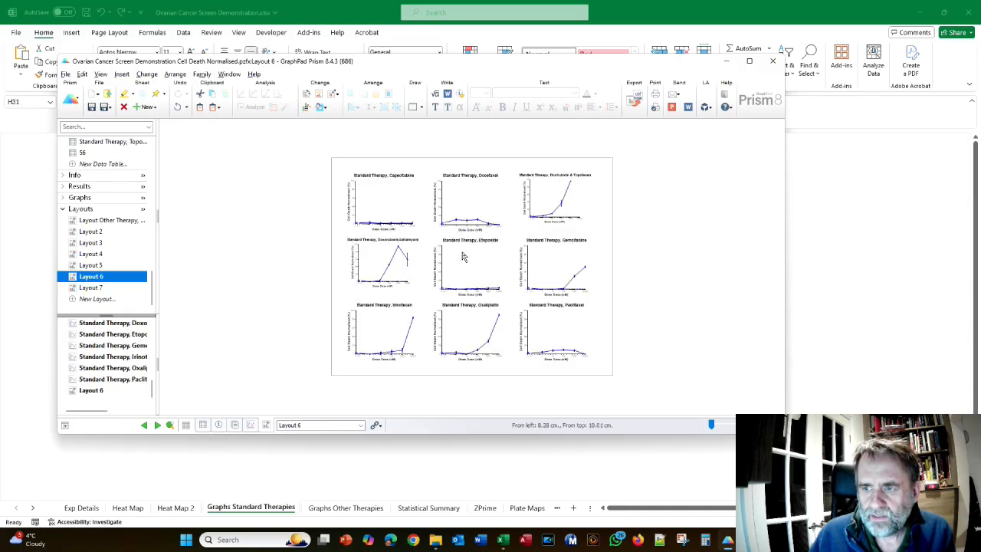
{"action": "left_click", "coordinate": [343, 172]}
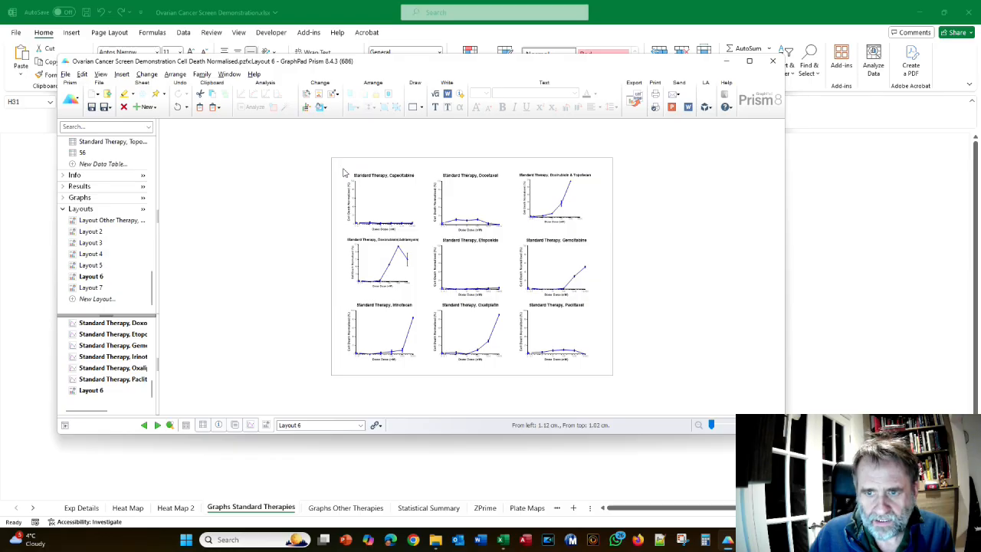
- Return to Excel, paste Layout 6 at cell A2 of Graphs Standard Therapies as a picture, and review the two graph sheets
{"action": "key", "text": "alt+Tab"}
{"action": "left_click", "coordinate": [21, 145]}
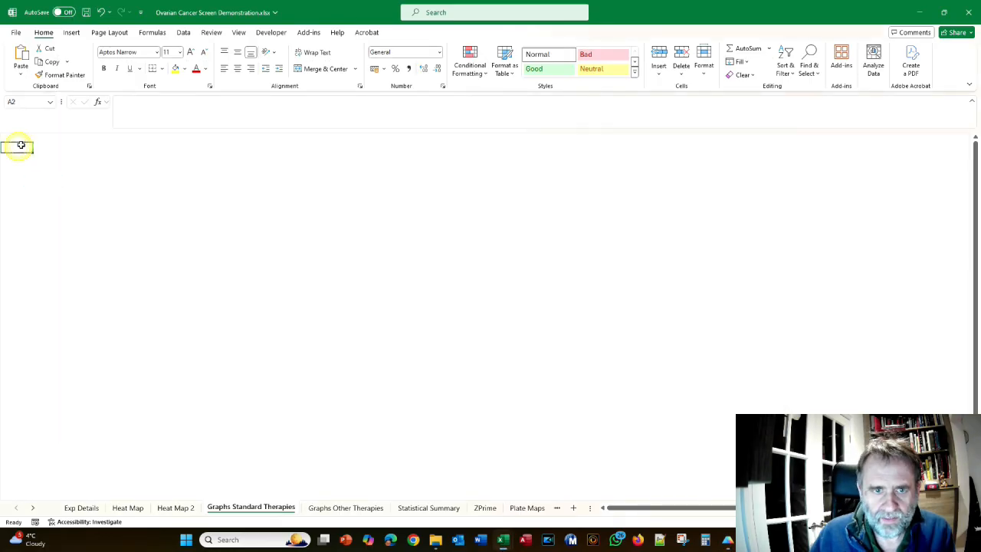
{"action": "key", "text": "ctrl+alt+v"}
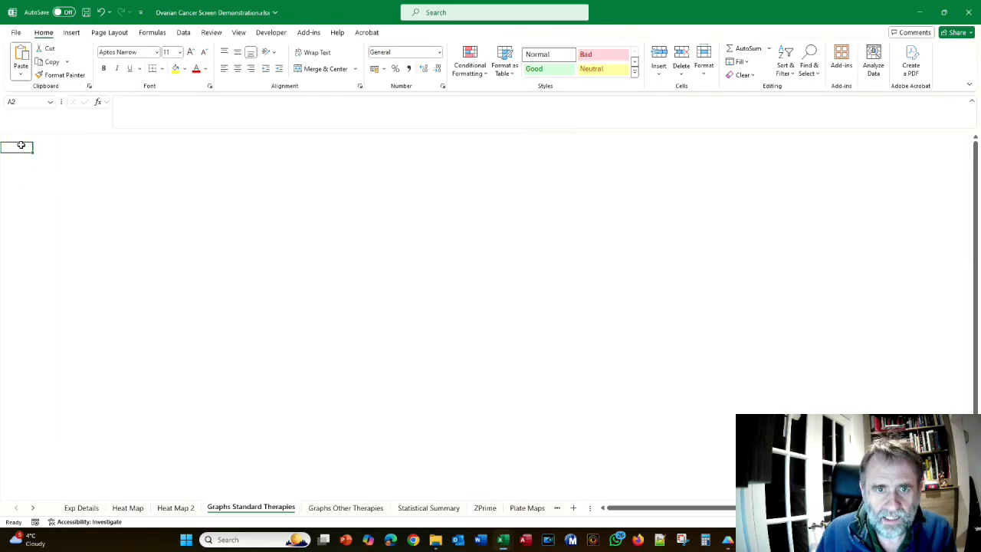
{"action": "key", "text": "Return"}
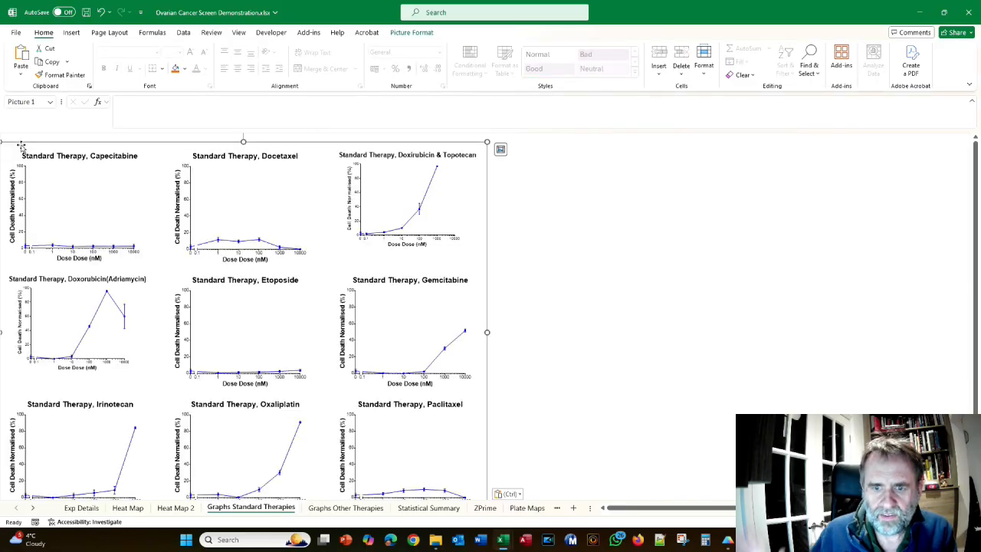
{"action": "left_click", "coordinate": [345, 507]}
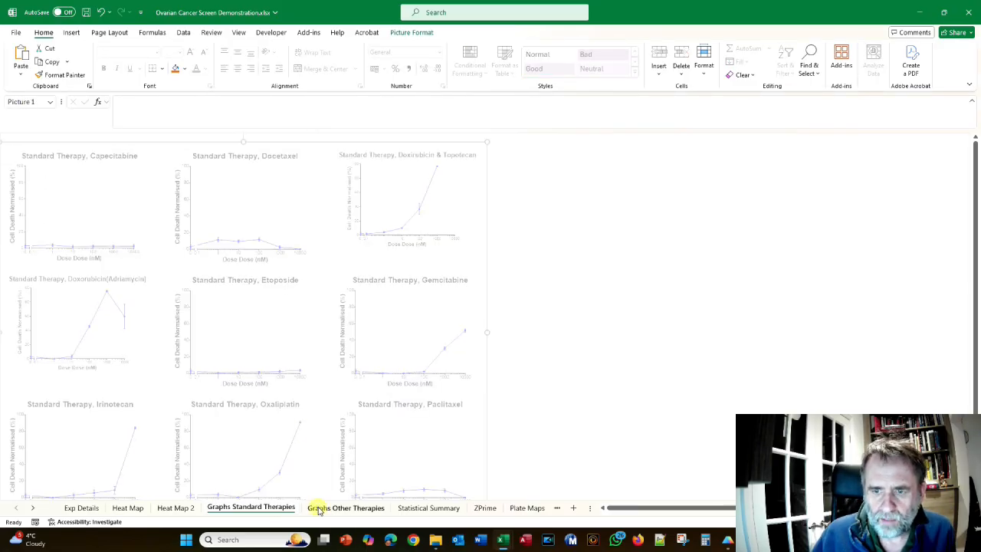
{"action": "left_click", "coordinate": [284, 511]}
{"action": "left_click", "coordinate": [333, 511]}
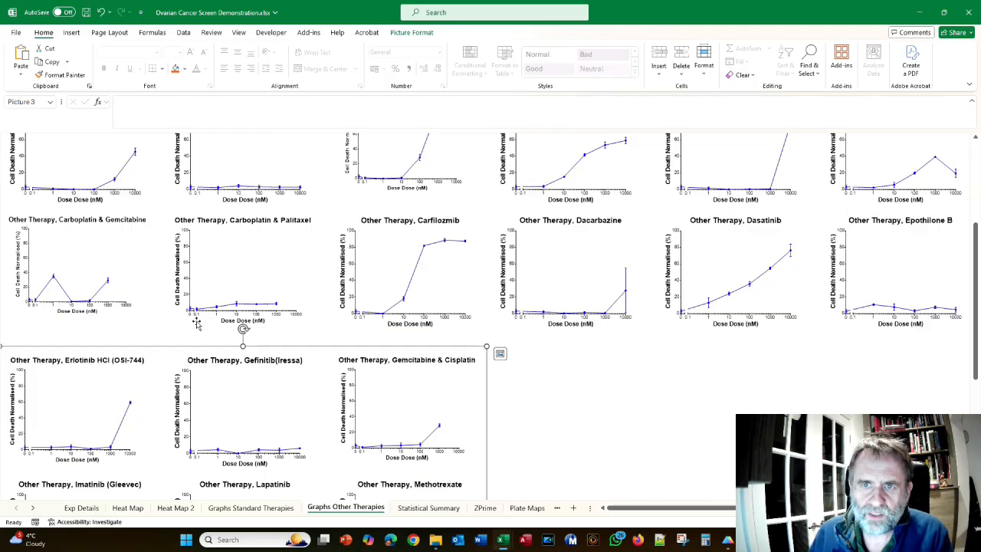
- Add an image page with the PlateMaker add-in and clear the channel headings in its first row
{"action": "left_click", "coordinate": [308, 32]}
{"action": "left_click", "coordinate": [47, 49]}
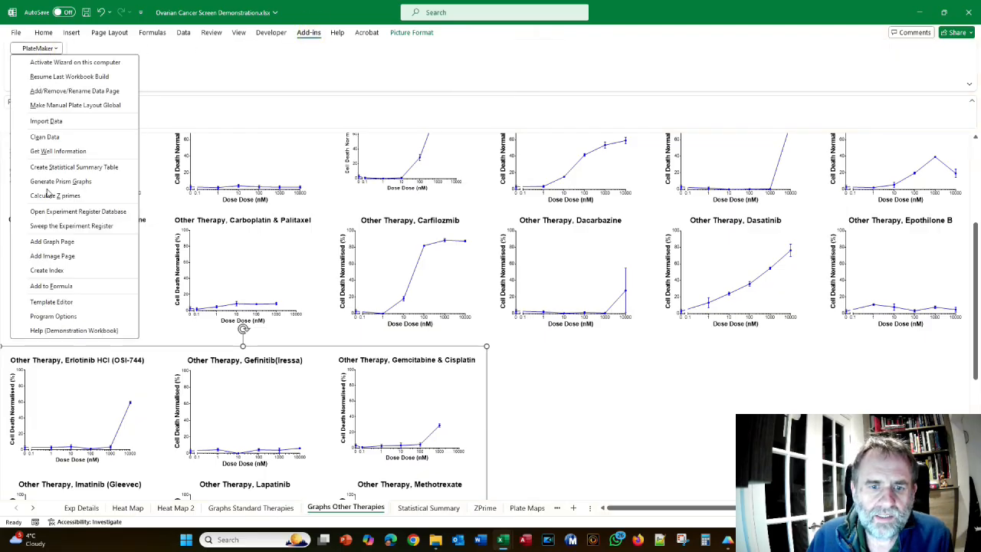
{"action": "left_click", "coordinate": [32, 255]}
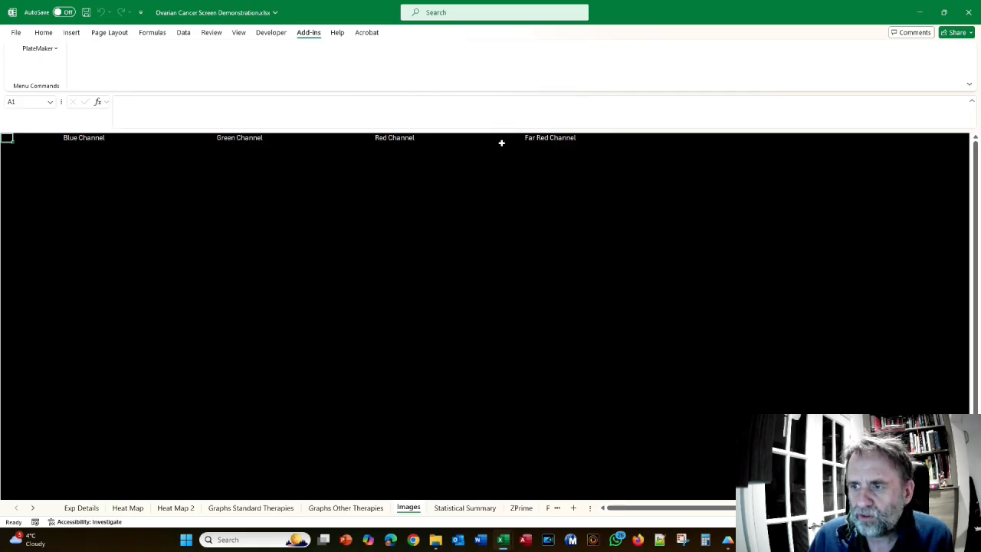
{"action": "left_click_drag", "start_coordinate": [16, 136], "coordinate": [539, 129]}
{"action": "key", "text": "Delete"}
{"action": "left_click", "coordinate": [138, 179]}
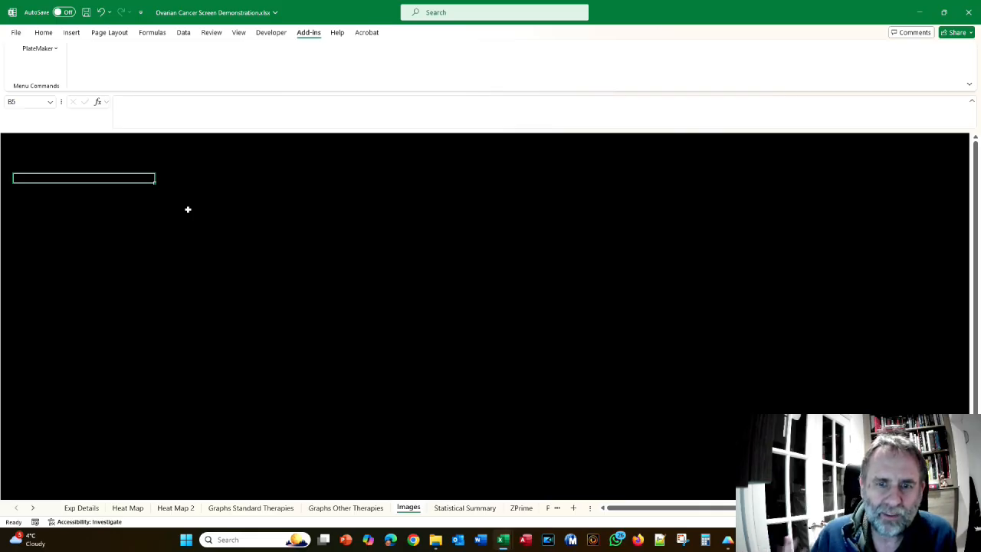
- Start inserting pictures from this device at cell B2 of the Images sheet, placed over the cells
{"action": "left_click", "coordinate": [22, 150]}
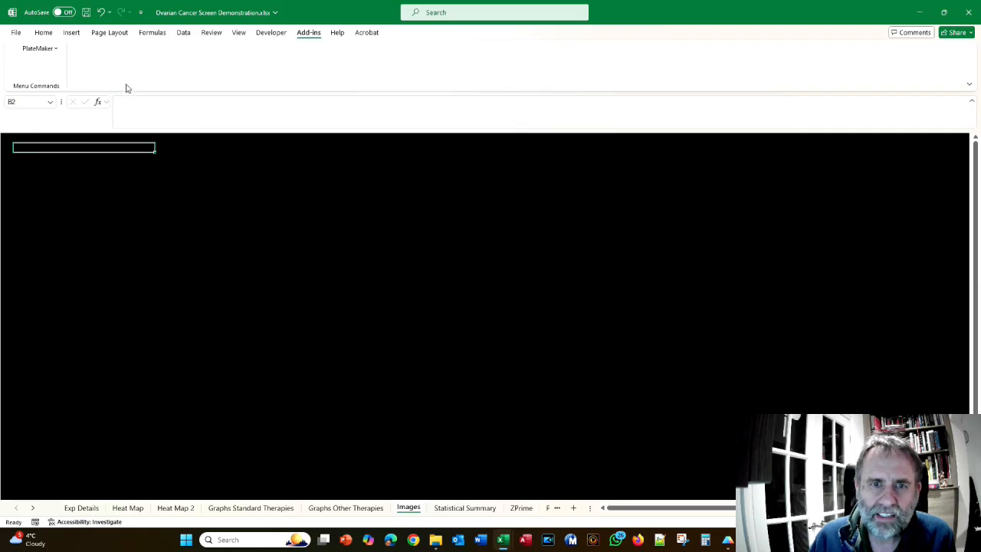
{"action": "left_click", "coordinate": [70, 33]}
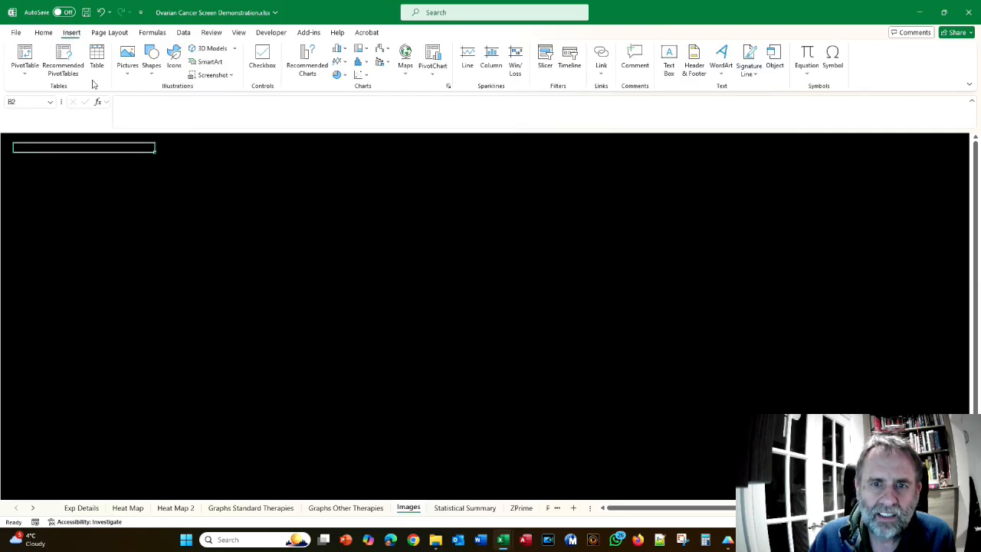
{"action": "left_click", "coordinate": [128, 76]}
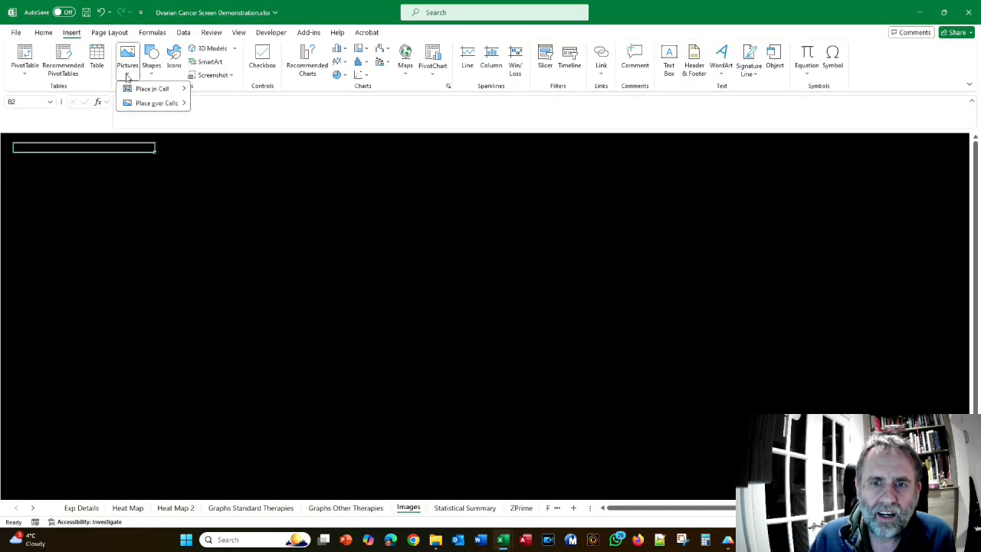
{"action": "mouse_move", "coordinate": [150, 108]}
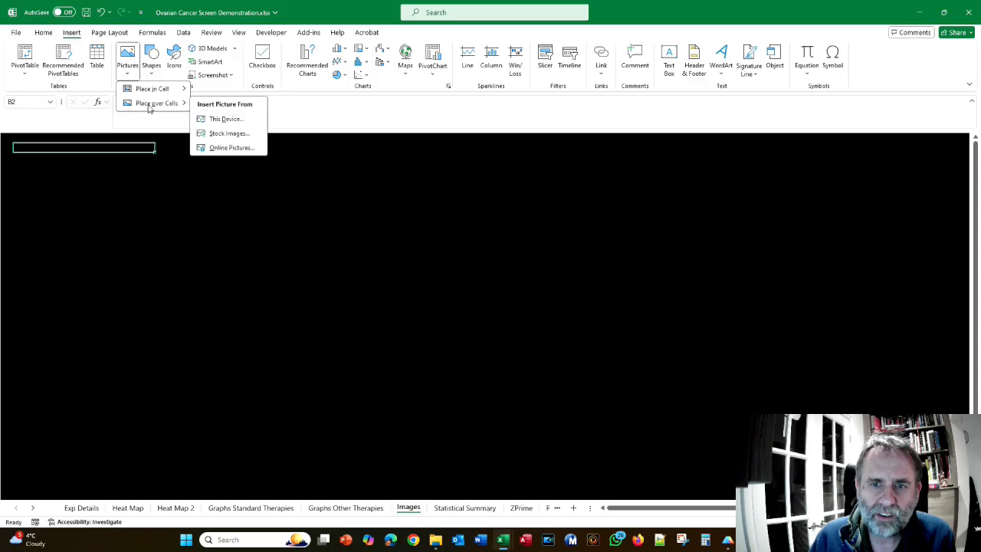
{"action": "left_click", "coordinate": [227, 120]}
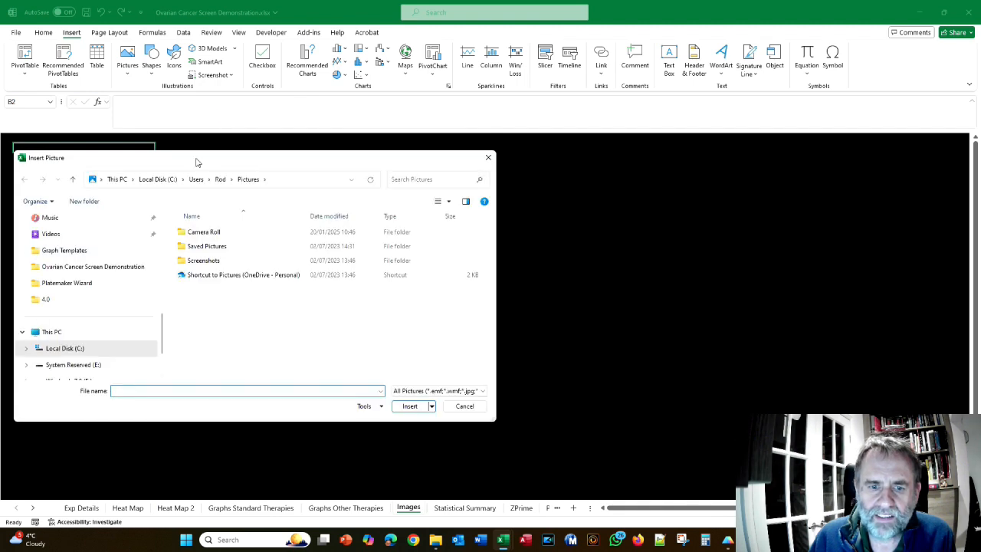
- Browse through Documents and the PlateMaker Wizard Data shortcut to the Tutorial folder
{"action": "scroll", "coordinate": [85, 281], "scroll_direction": "down", "scroll_amount": 2}
{"action": "scroll", "coordinate": [68, 299], "scroll_direction": "up", "scroll_amount": 3}
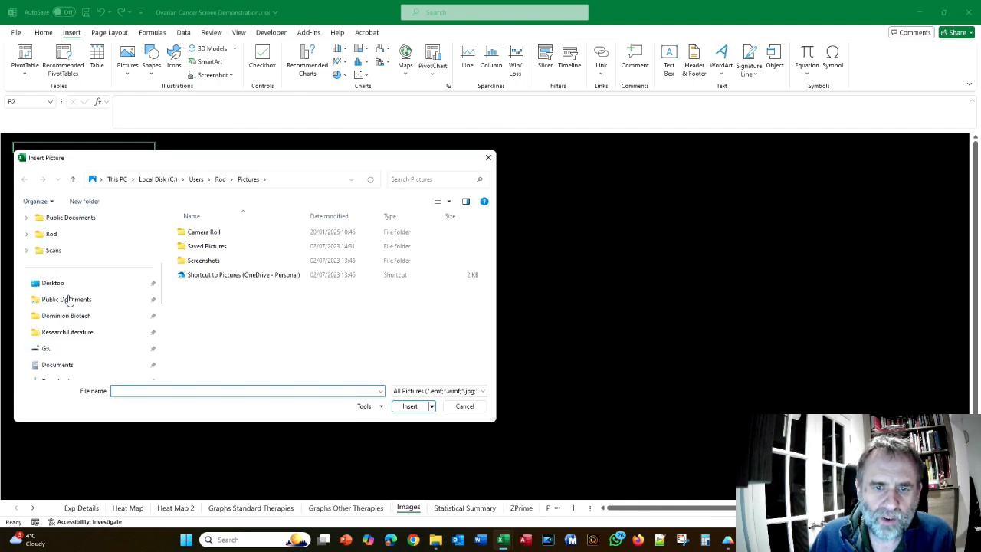
{"action": "scroll", "coordinate": [68, 299], "scroll_direction": "down", "scroll_amount": 1}
{"action": "left_click", "coordinate": [61, 315]}
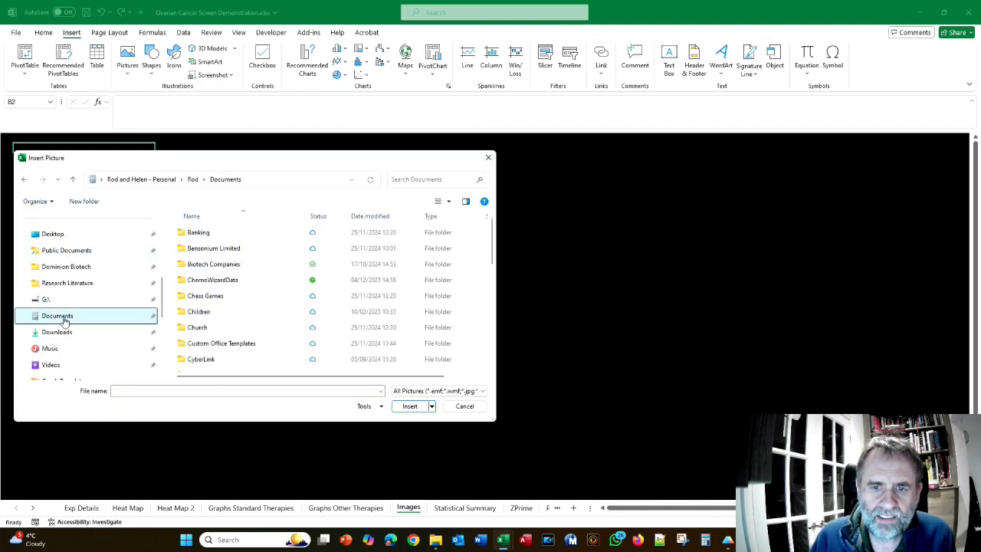
{"action": "scroll", "coordinate": [224, 284], "scroll_direction": "down", "scroll_amount": 6}
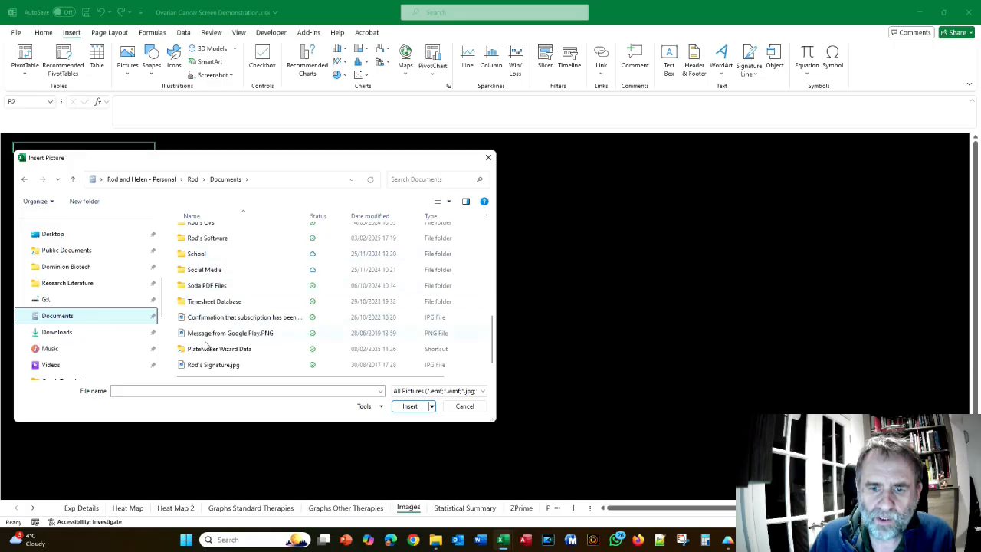
{"action": "double_click", "coordinate": [202, 350]}
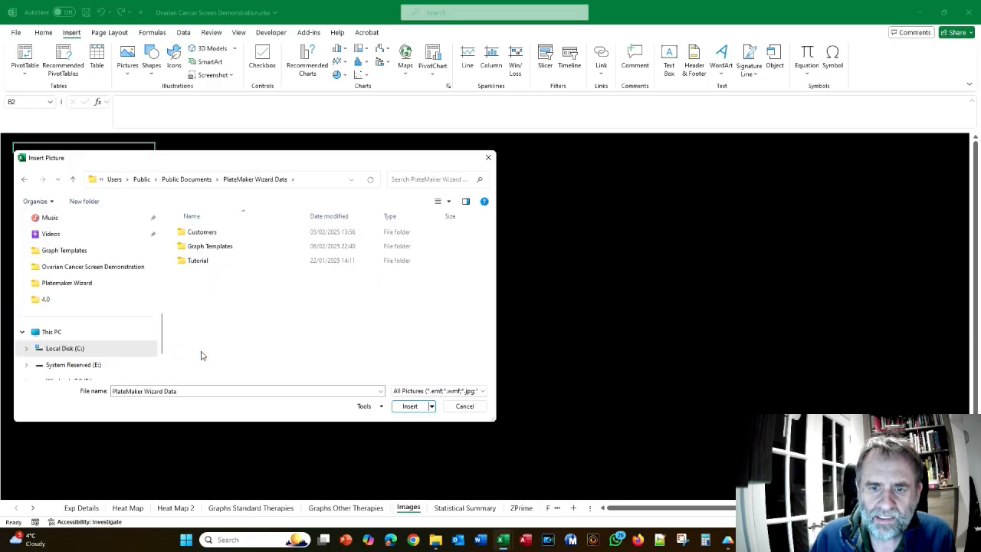
{"action": "double_click", "coordinate": [196, 262]}
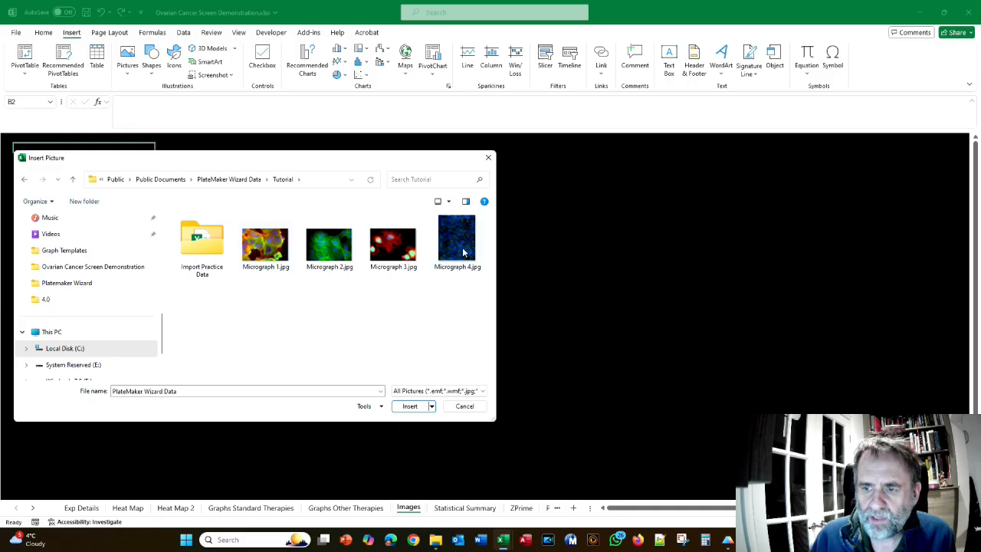
- Insert Micrograph 1.jpg through Micrograph 4.jpg together onto the Images sheet
{"action": "left_click", "coordinate": [257, 250]}
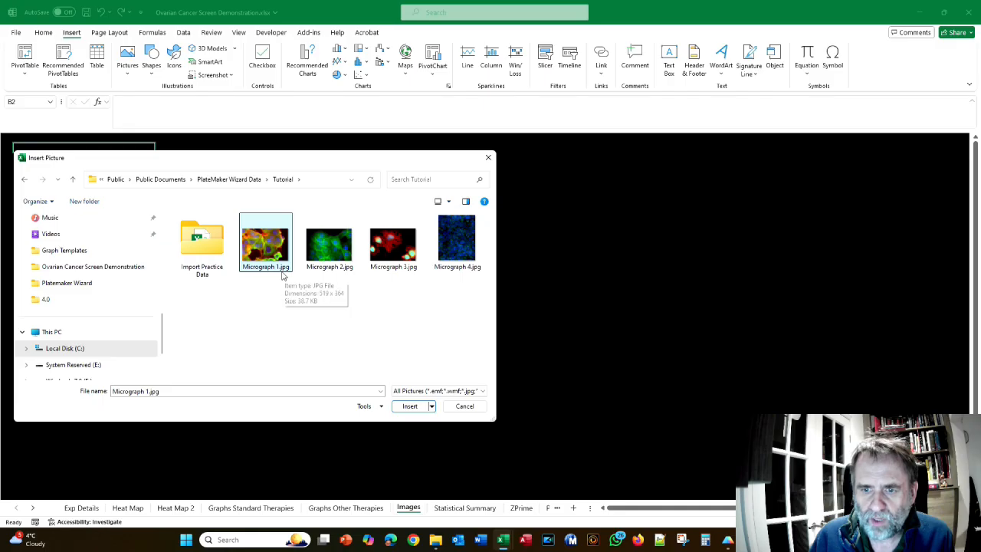
{"action": "left_click", "coordinate": [464, 249], "text": "shift"}
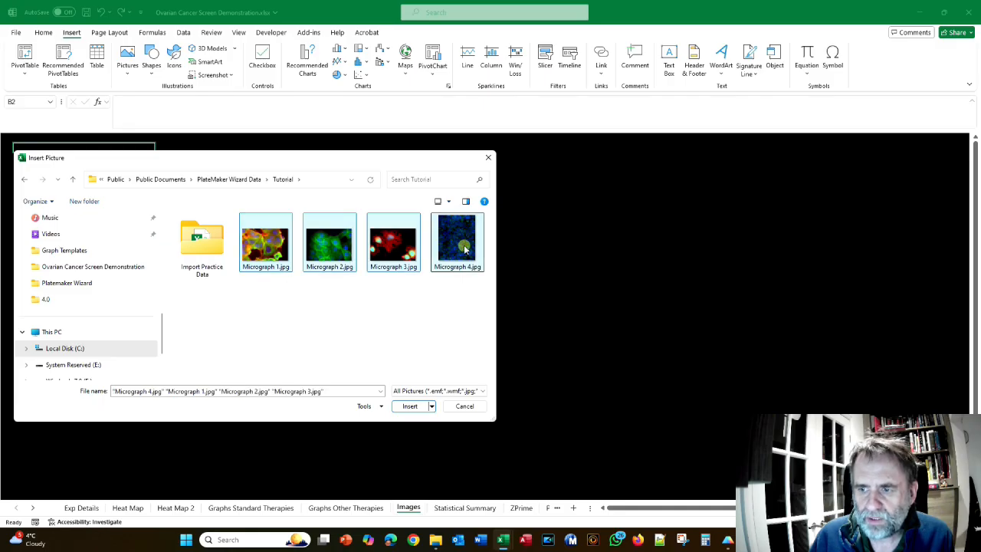
{"action": "left_click", "coordinate": [410, 405]}
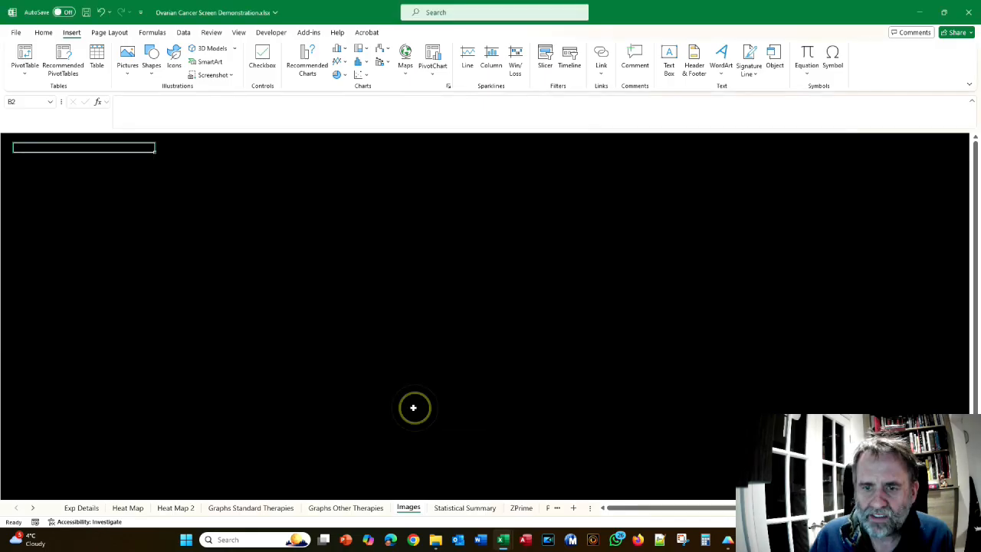
{"action": "left_click", "coordinate": [391, 374]}
- Spread the four stacked micrographs apart so none overlap, leaving room for a title above the multicoloured one
{"action": "left_click_drag", "start_coordinate": [161, 200], "coordinate": [575, 254]}
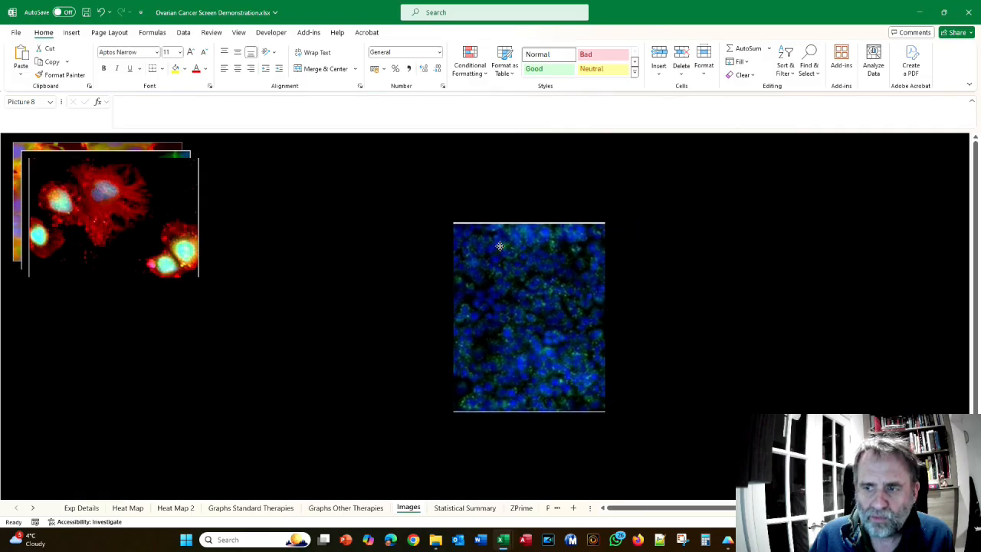
{"action": "left_click_drag", "start_coordinate": [114, 199], "coordinate": [105, 371]}
{"action": "left_click_drag", "start_coordinate": [114, 188], "coordinate": [333, 342]}
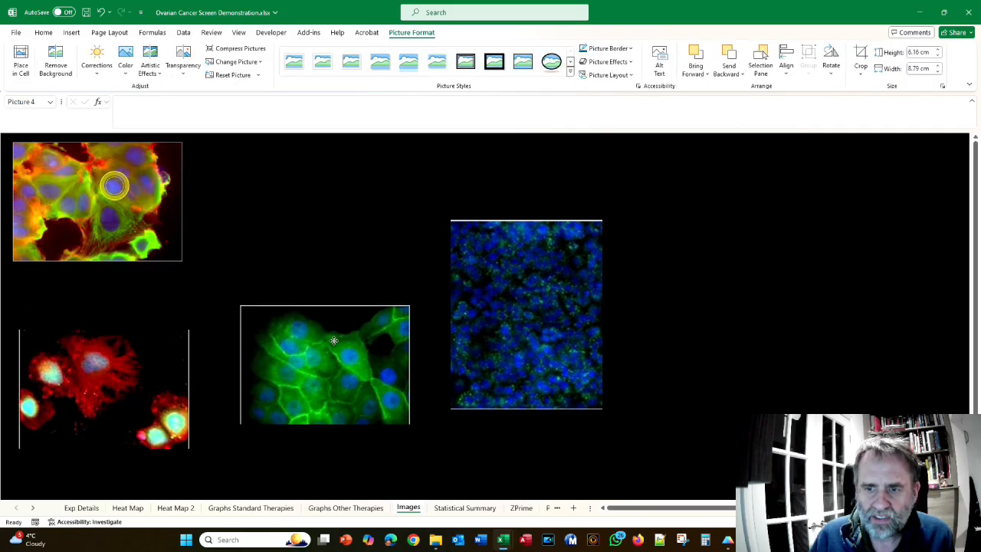
{"action": "left_click_drag", "start_coordinate": [94, 165], "coordinate": [106, 199]}
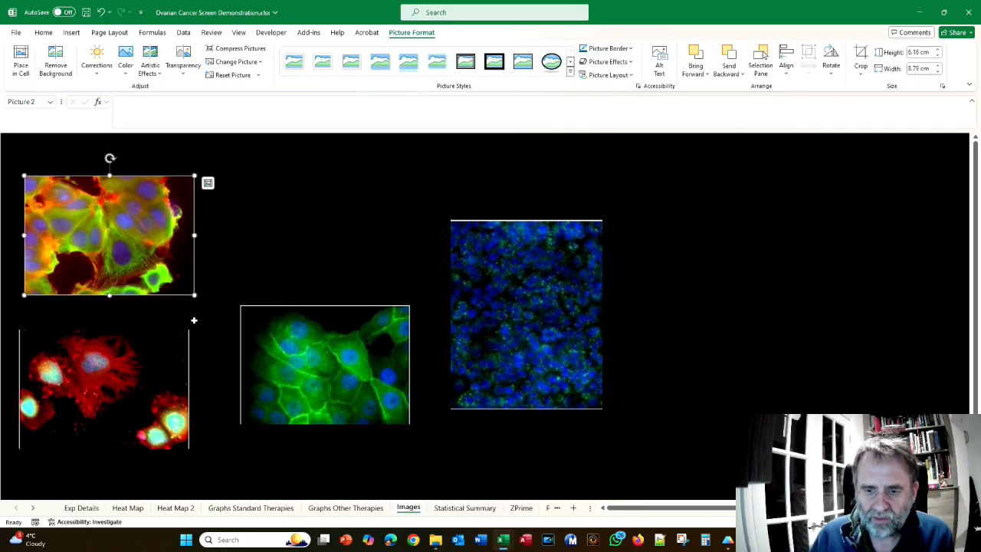
- Switch to Demonstration Workbook.xlsx and open its Images page through the workbook index to examine the example layout
{"action": "key", "text": "alt+Tab"}
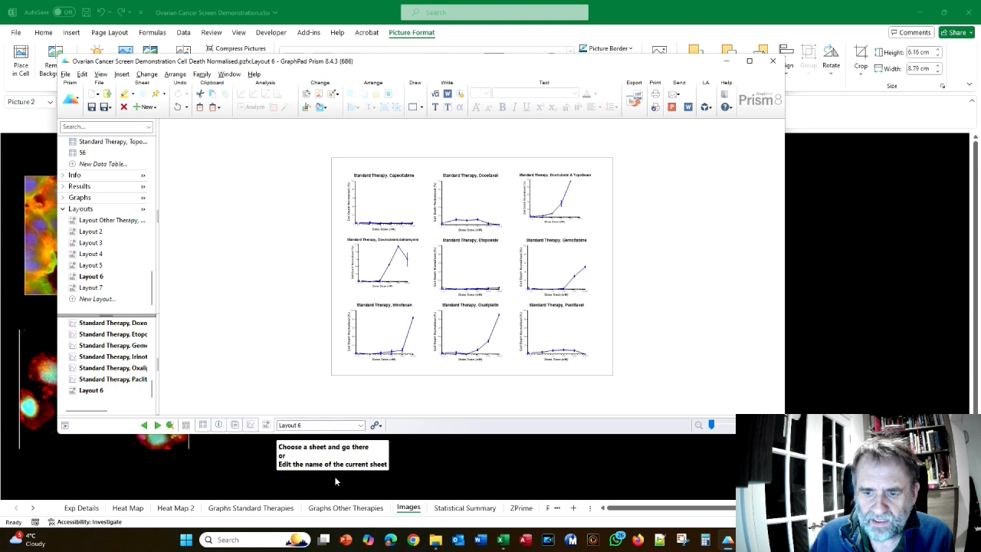
{"action": "key", "text": "alt+Tab"}
{"action": "key", "text": "alt+Tab"}
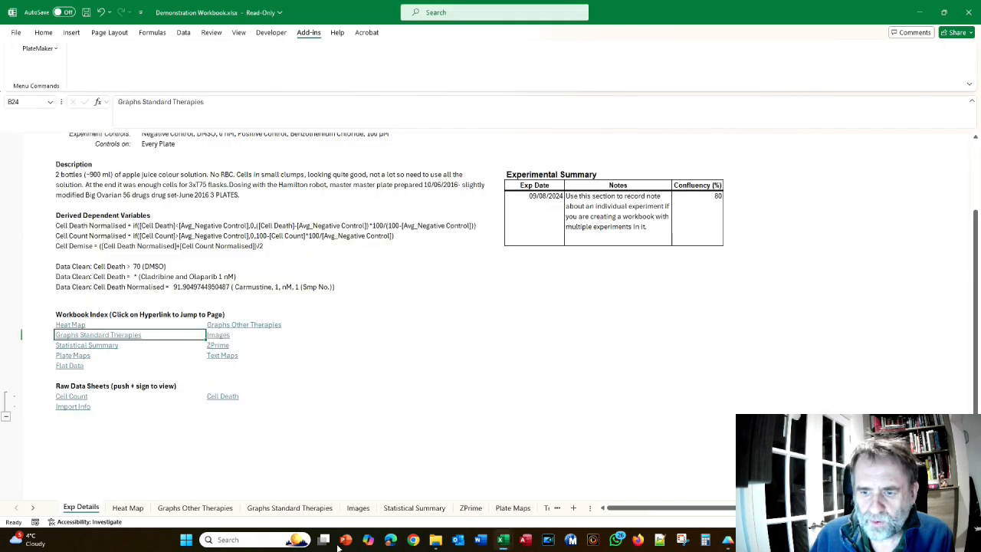
{"action": "left_click", "coordinate": [212, 335]}
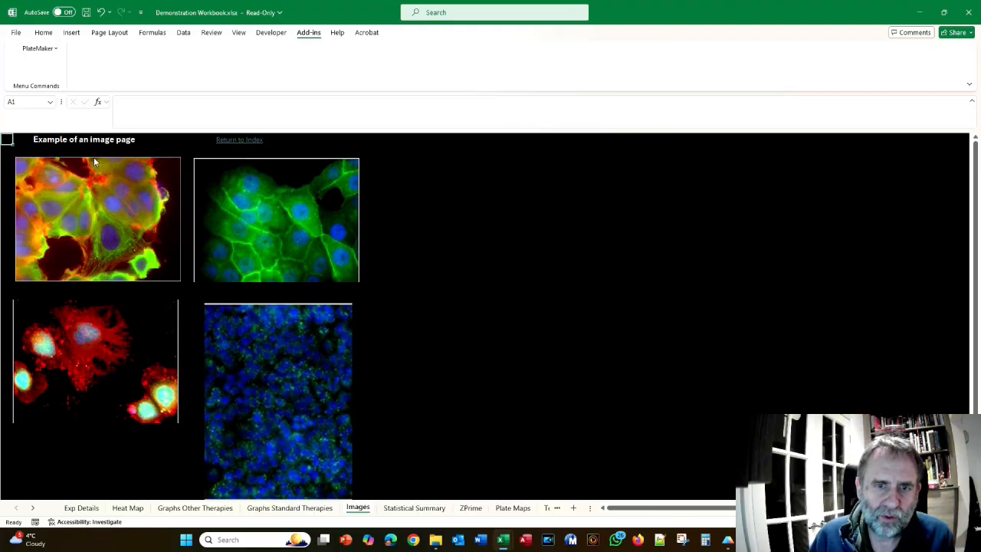
- Return to the Ovarian Cancer Screen Demonstration workbook and enter the title "Example of an image page" in cell B2
{"action": "key", "text": "alt+Tab"}
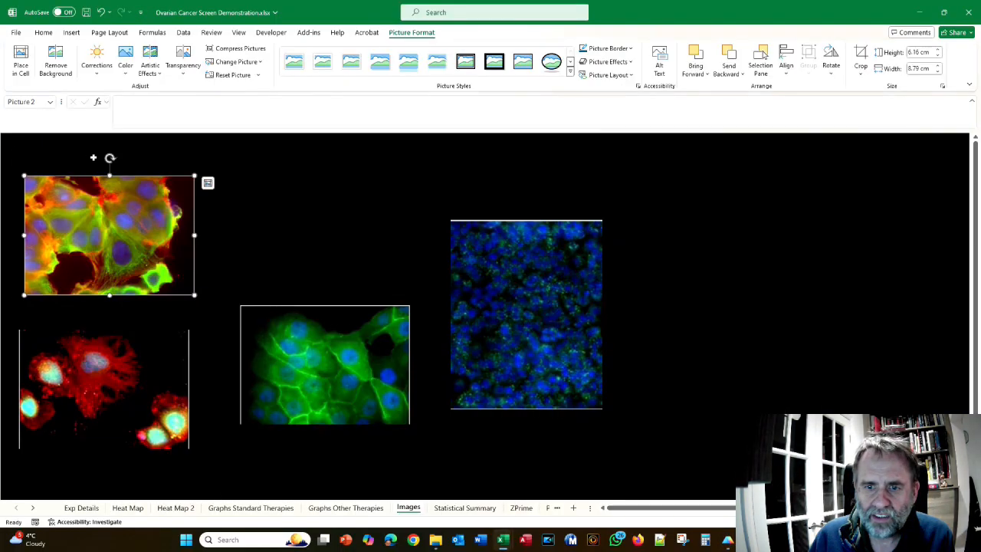
{"action": "left_click", "coordinate": [59, 145]}
{"action": "type", "text": "Exmap"}
{"action": "key", "text": "BackSpace"}
{"action": "key", "text": "BackSpace"}
{"action": "key", "text": "BackSpace"}
{"action": "type", "text": "ample"}
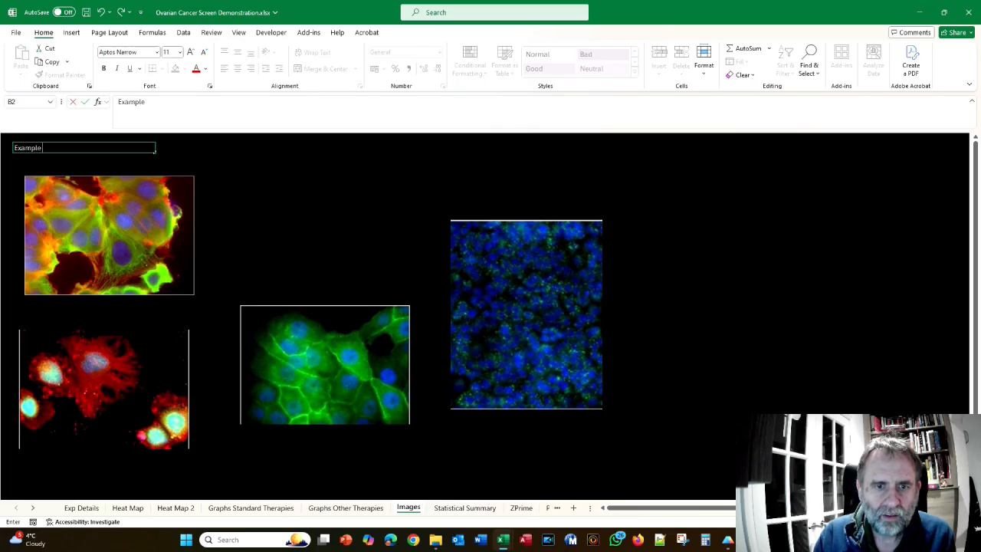
{"action": "type", "text": " of an image page"}
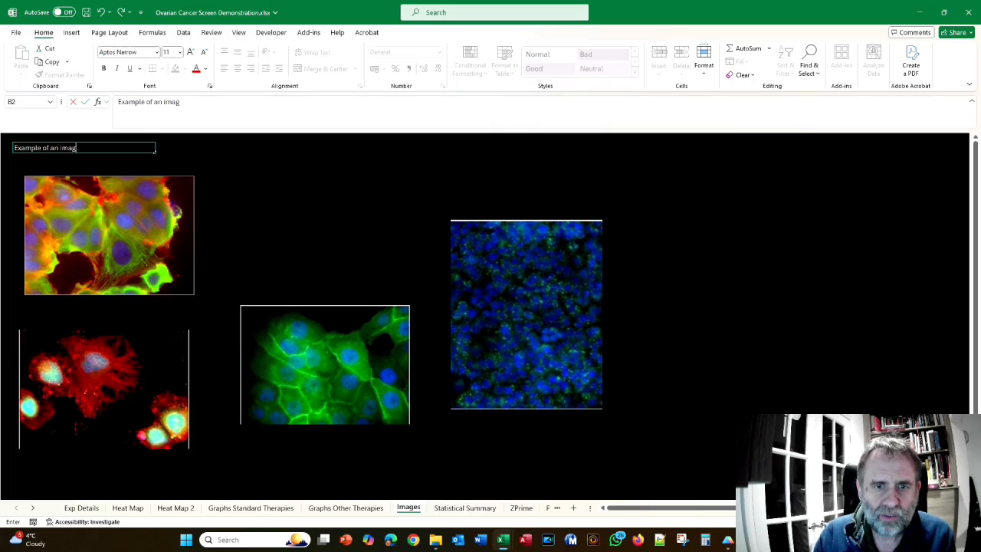
{"action": "key", "text": "Return"}
- Make the image page title in cell B2 bold and deselect it
{"action": "left_click", "coordinate": [35, 147]}
{"action": "left_click", "coordinate": [102, 69]}
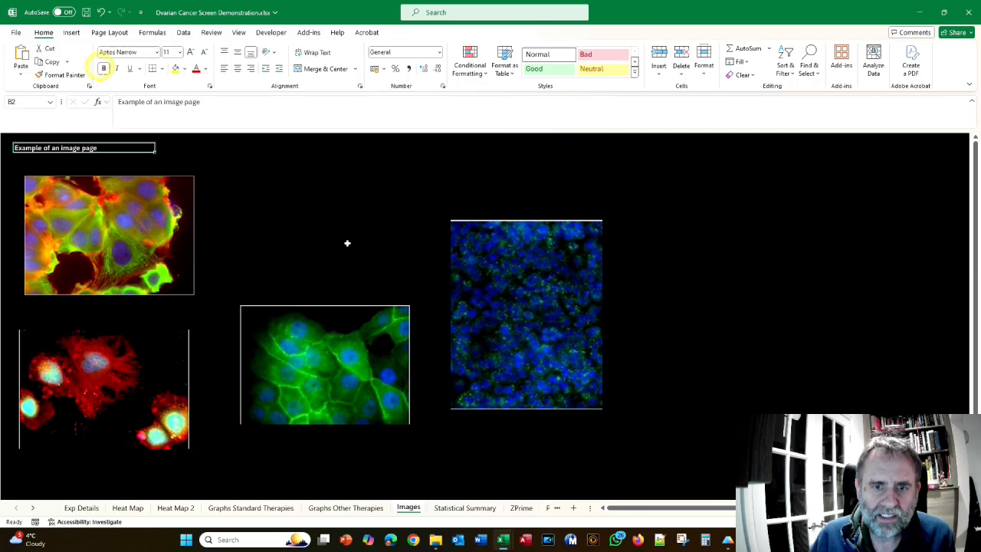
{"action": "left_click", "coordinate": [343, 241]}
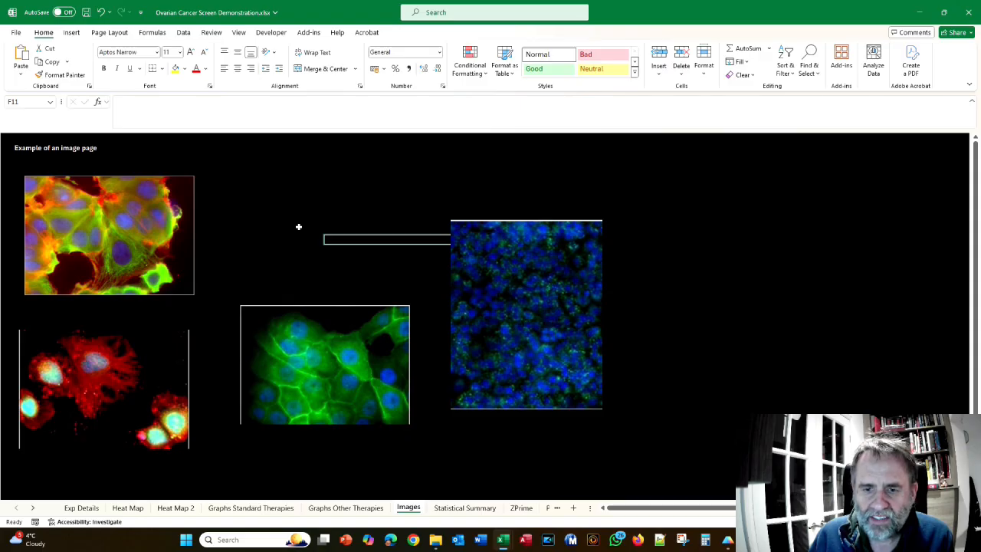
- Switch to Demonstration Workbook.xlsx and examine its heat map, graph and image pages and the workbook index on Exp Details
{"action": "key", "text": "alt+Tab"}
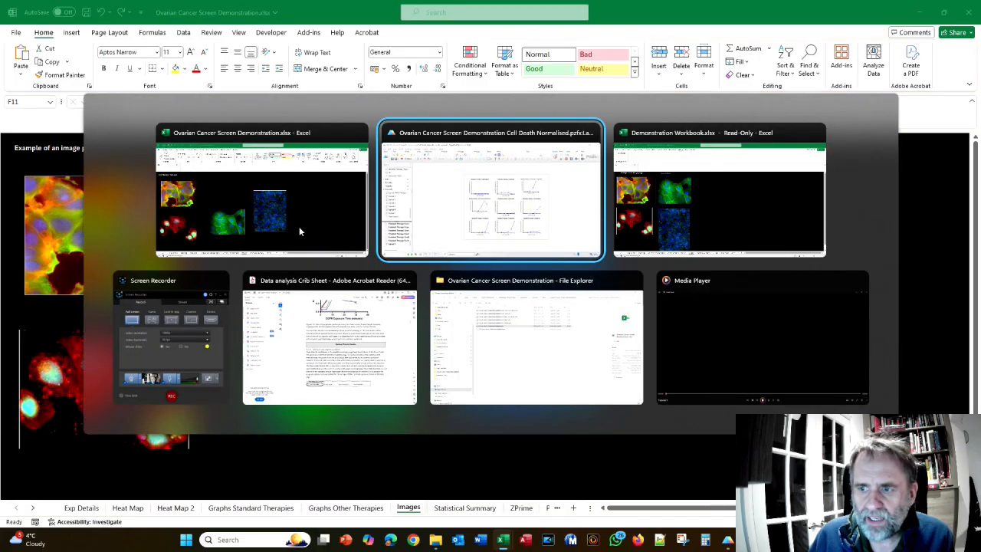
{"action": "key", "text": "alt+Tab"}
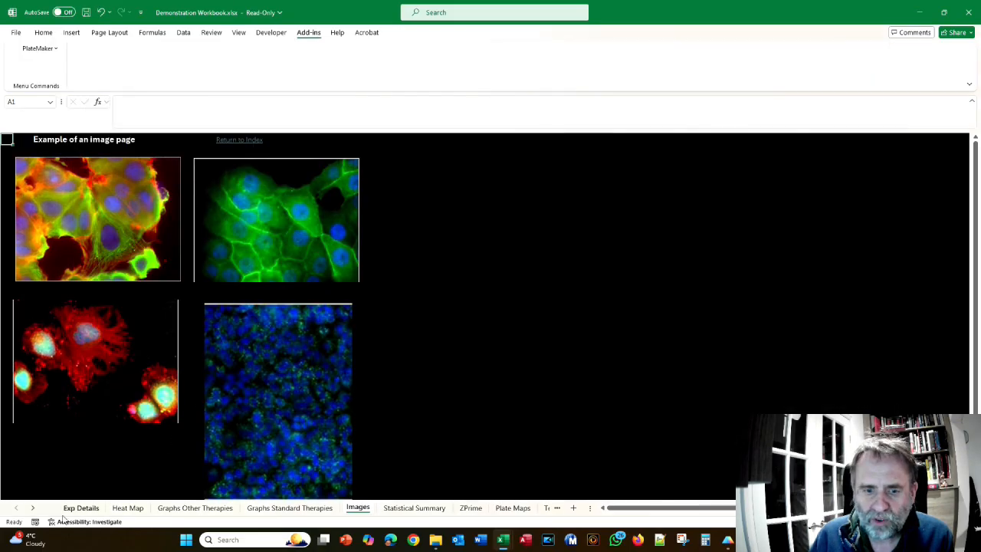
{"action": "left_click", "coordinate": [134, 508]}
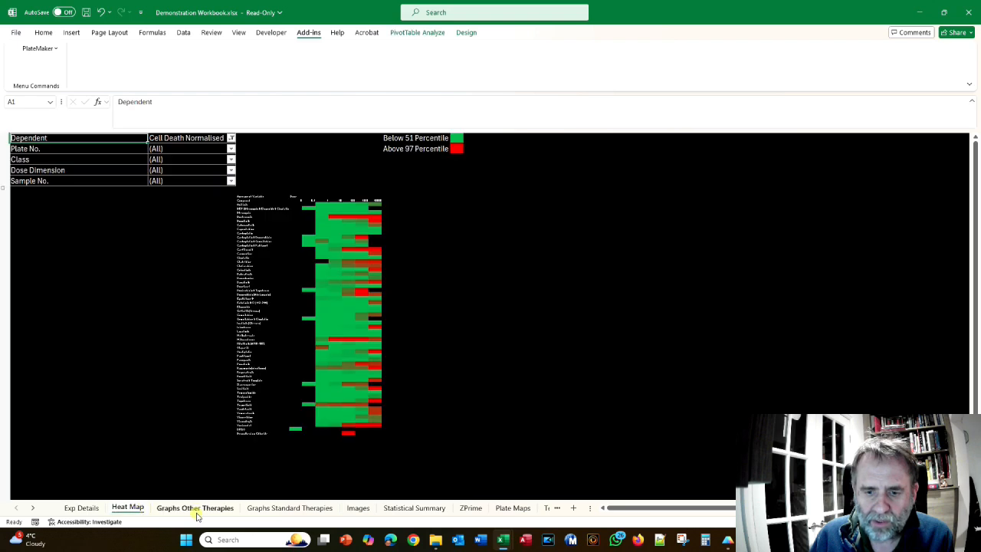
{"action": "left_click", "coordinate": [194, 508]}
{"action": "left_click", "coordinate": [261, 510]}
{"action": "left_click", "coordinate": [357, 508]}
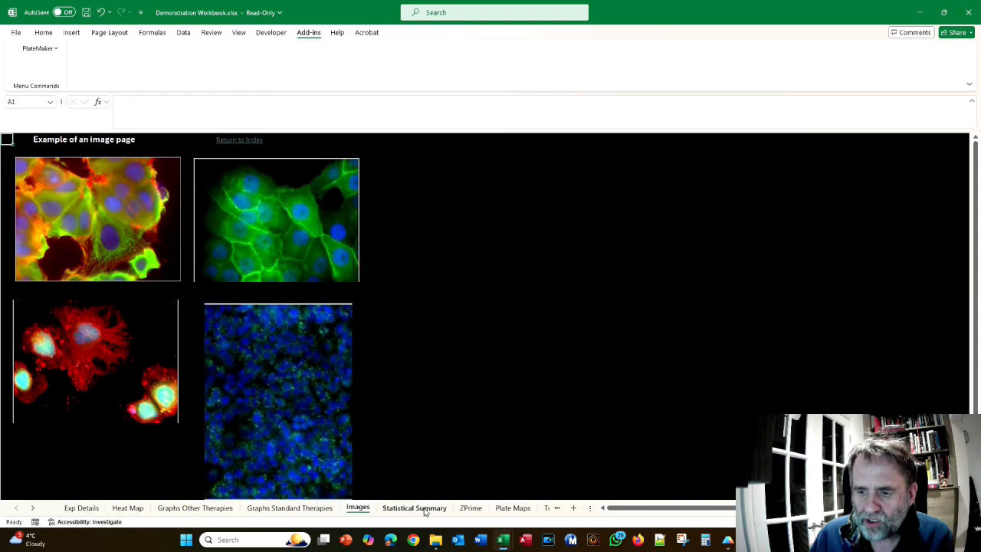
{"action": "left_click", "coordinate": [81, 508]}
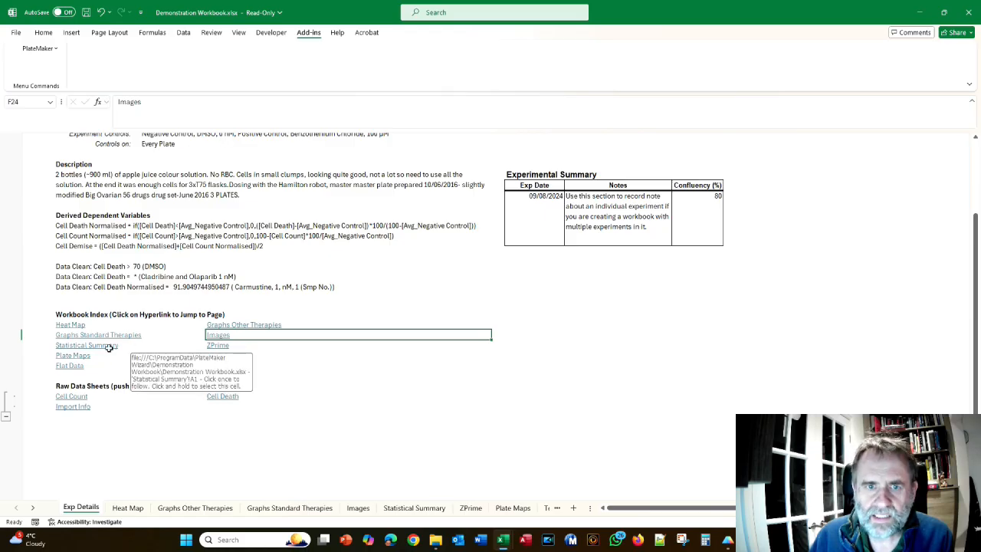
- Back in the Ovarian Cancer Screen Demonstration workbook, create the PlateMaker workbook index on Exp Details and expand its Raw Data Sheets group
{"action": "key", "text": "alt+Tab"}
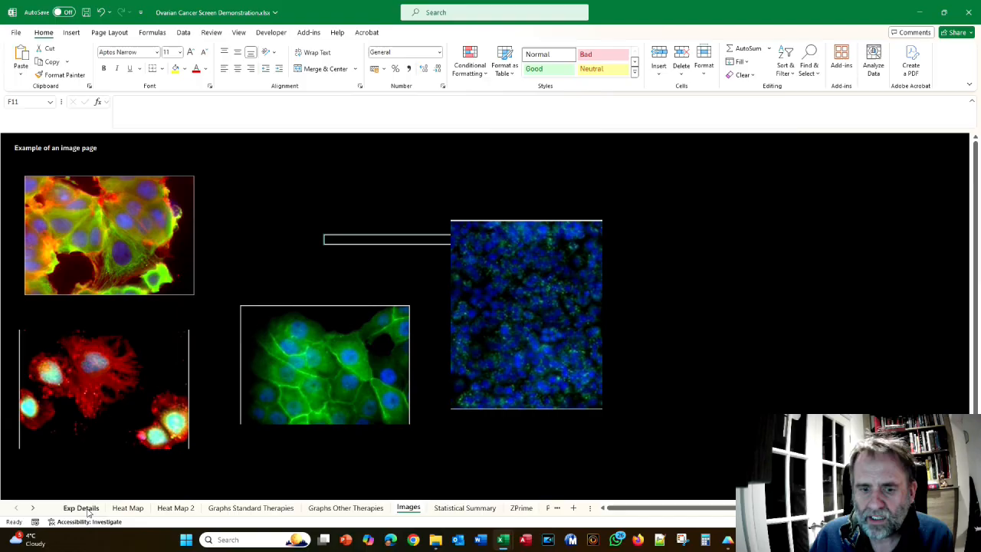
{"action": "left_click", "coordinate": [83, 508]}
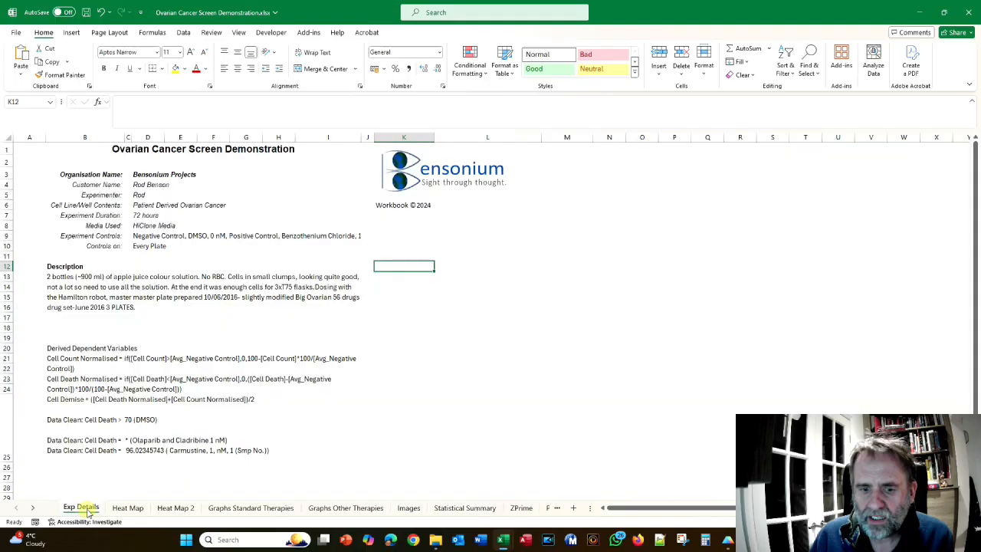
{"action": "scroll", "coordinate": [250, 350], "scroll_direction": "down", "scroll_amount": 2}
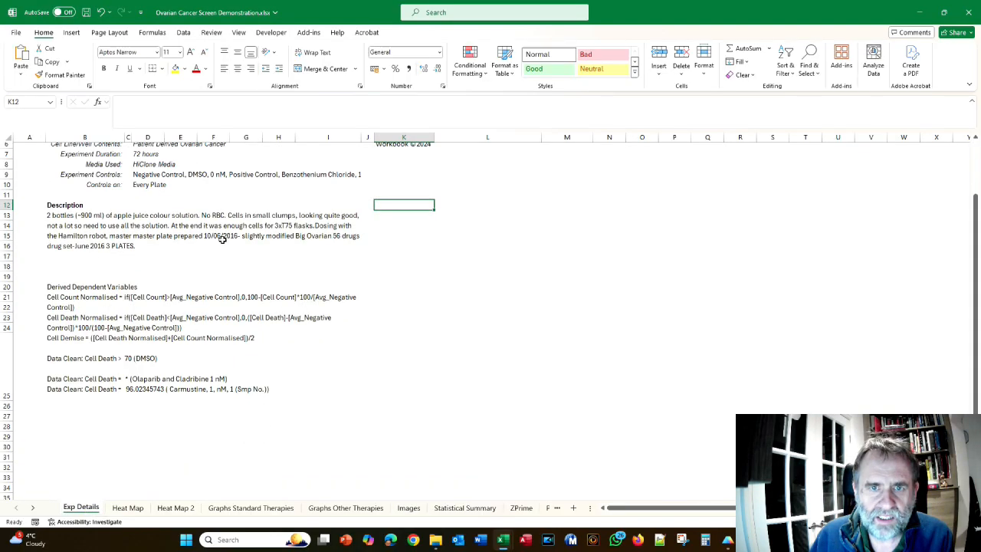
{"action": "left_click", "coordinate": [308, 33]}
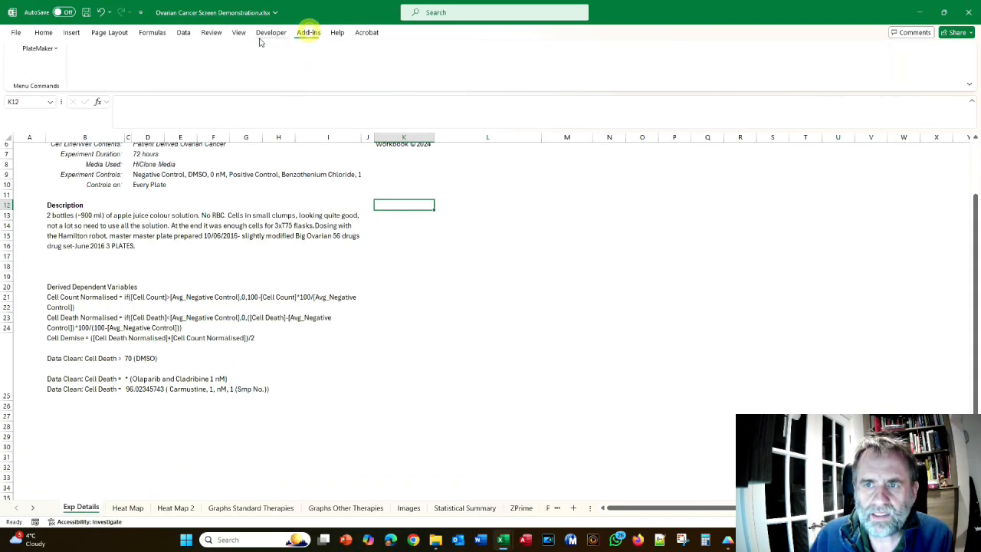
{"action": "left_click", "coordinate": [43, 48]}
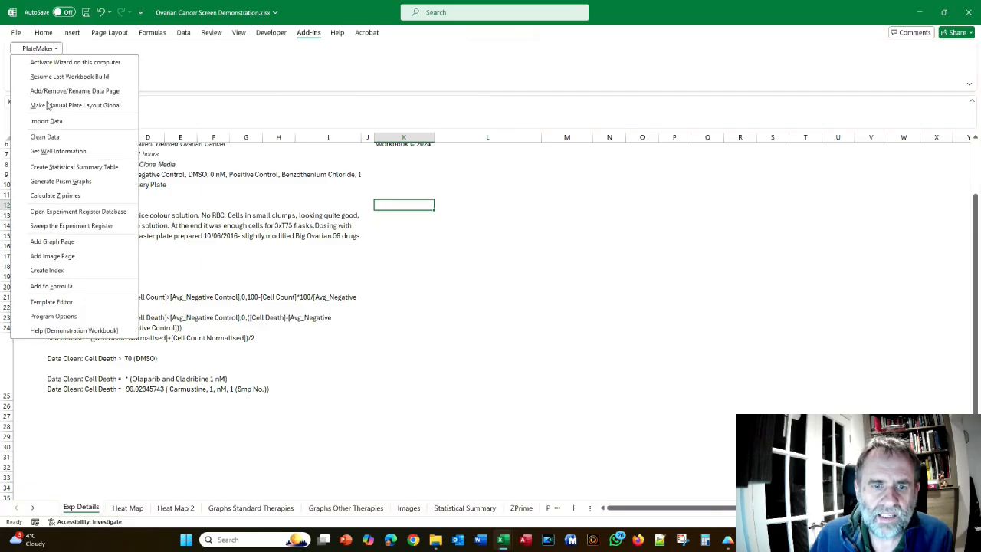
{"action": "left_click", "coordinate": [82, 271]}
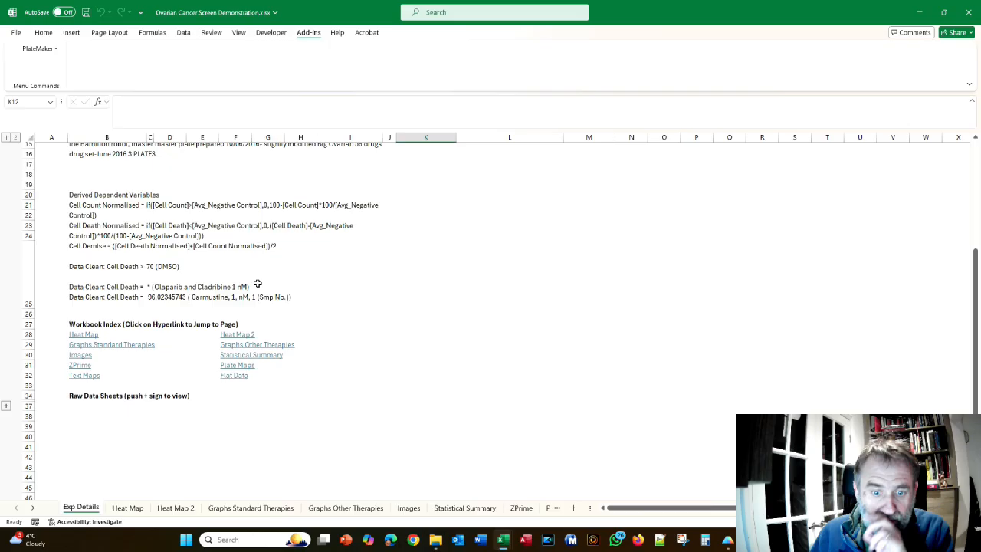
{"action": "left_click", "coordinate": [5, 406]}
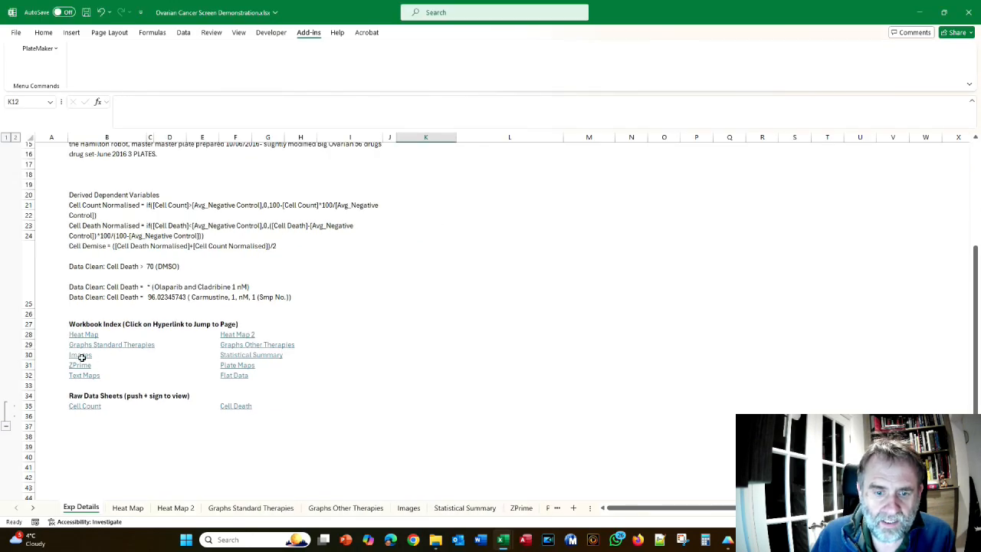
- Test the Images, Statistical Summary and Heat Map 2 links in the new index, returning to Exp Details after each
{"action": "left_click", "coordinate": [80, 355]}
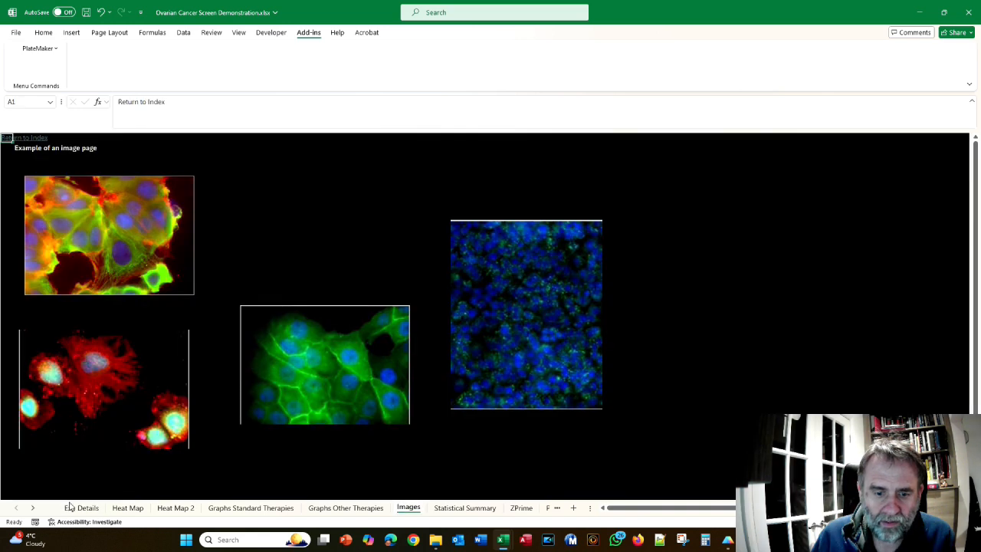
{"action": "left_click", "coordinate": [70, 507]}
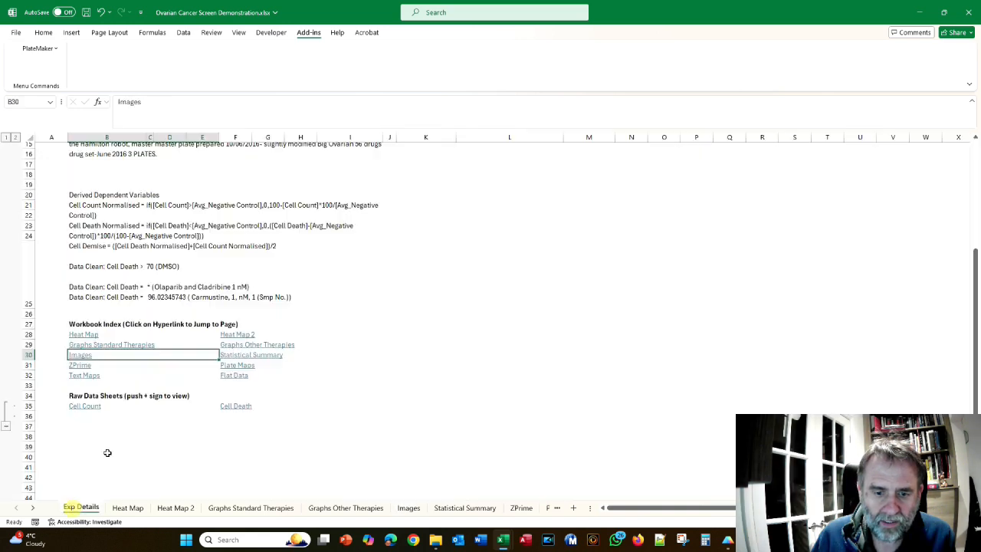
{"action": "left_click", "coordinate": [228, 357]}
{"action": "left_click", "coordinate": [80, 509]}
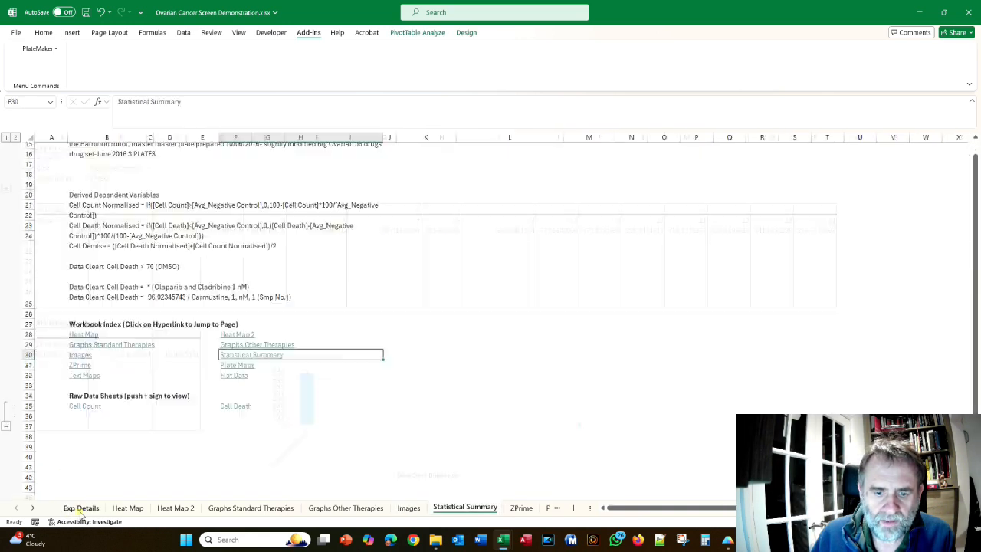
{"action": "left_click", "coordinate": [235, 335]}
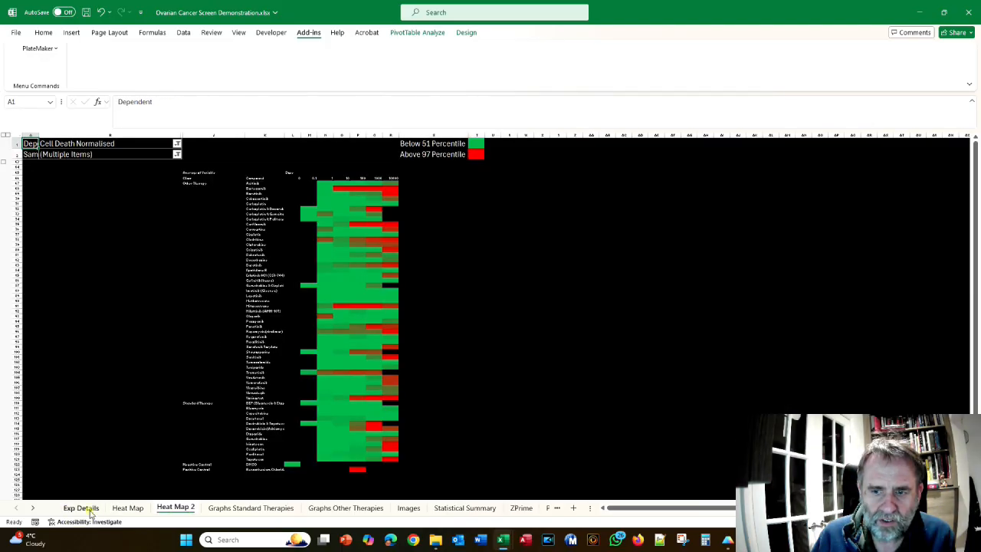
{"action": "left_click", "coordinate": [90, 510]}
- Switch to Demonstration Workbook.xlsx to check the Flat Data link in its index, and return to the Ovarian Cancer Screen Demonstration workbook
{"action": "key", "text": "alt+Tab"}
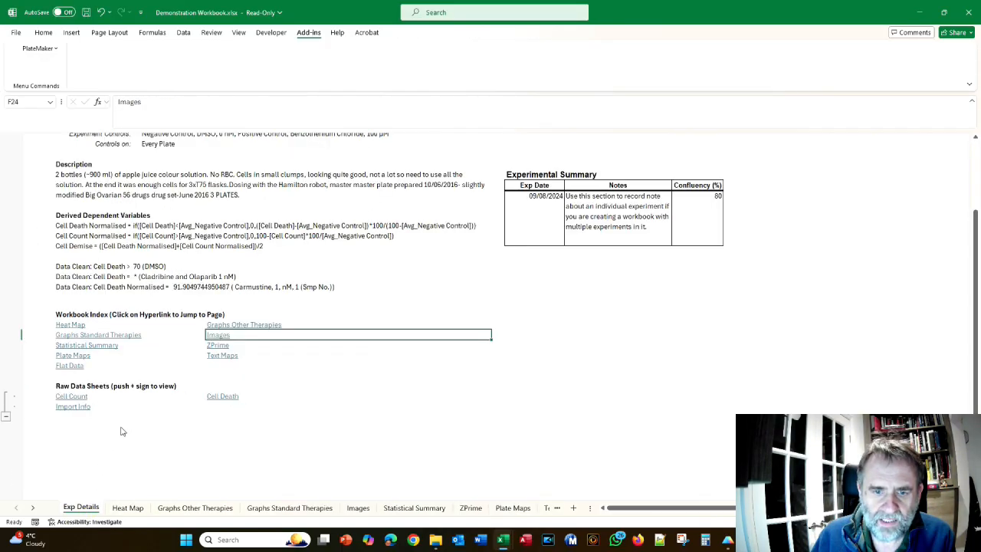
{"action": "left_click", "coordinate": [69, 366]}
{"action": "key", "text": "alt+Tab"}
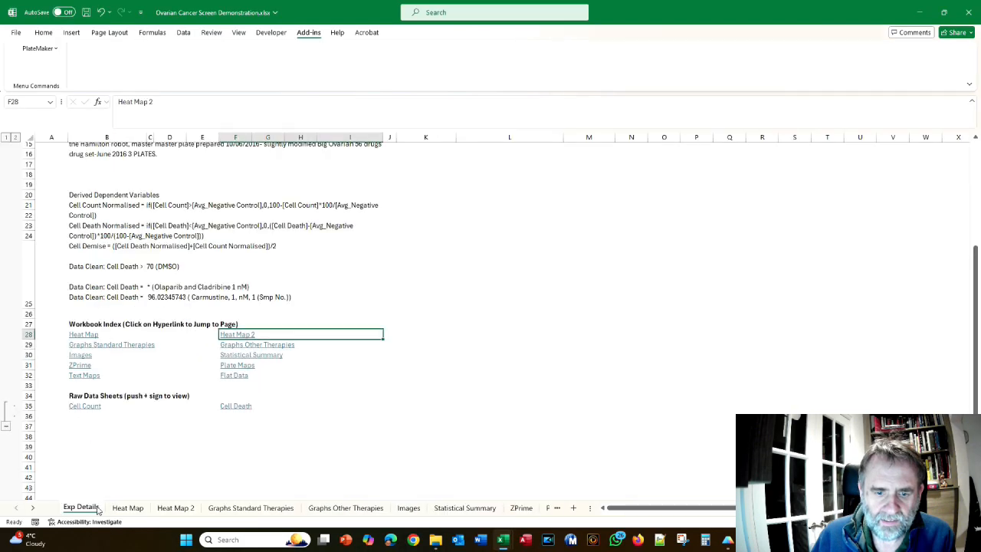
- Test the Flat Data and Graphs Standard Therapies links with their Return to Index links, and view the Cell Count plates through the index
{"action": "left_click", "coordinate": [228, 375]}
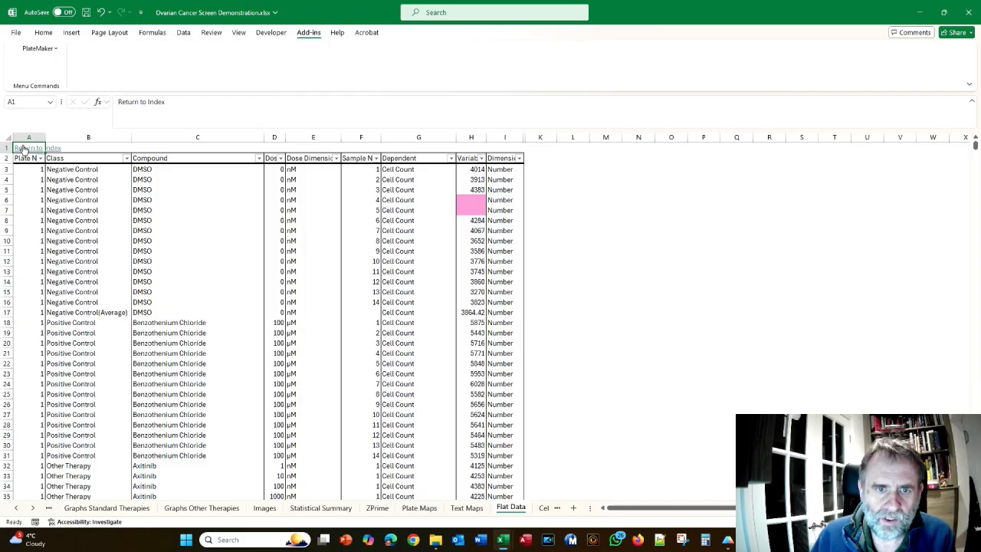
{"action": "left_click", "coordinate": [18, 145]}
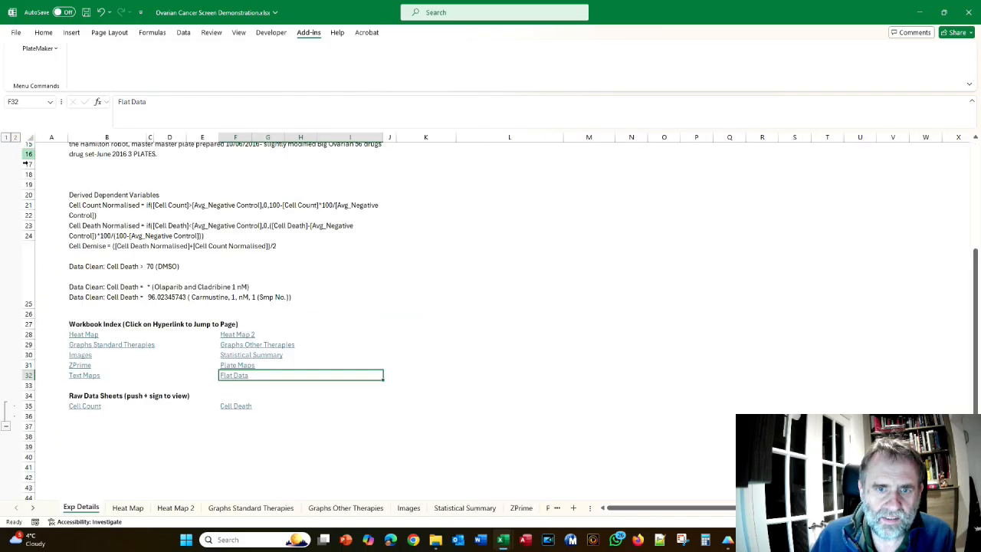
{"action": "left_click", "coordinate": [95, 347]}
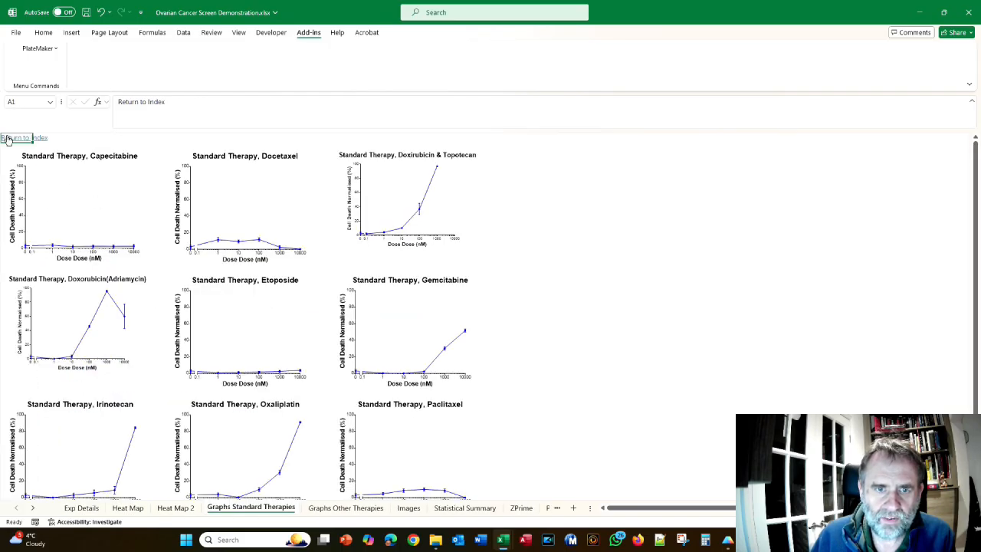
{"action": "left_click", "coordinate": [12, 141]}
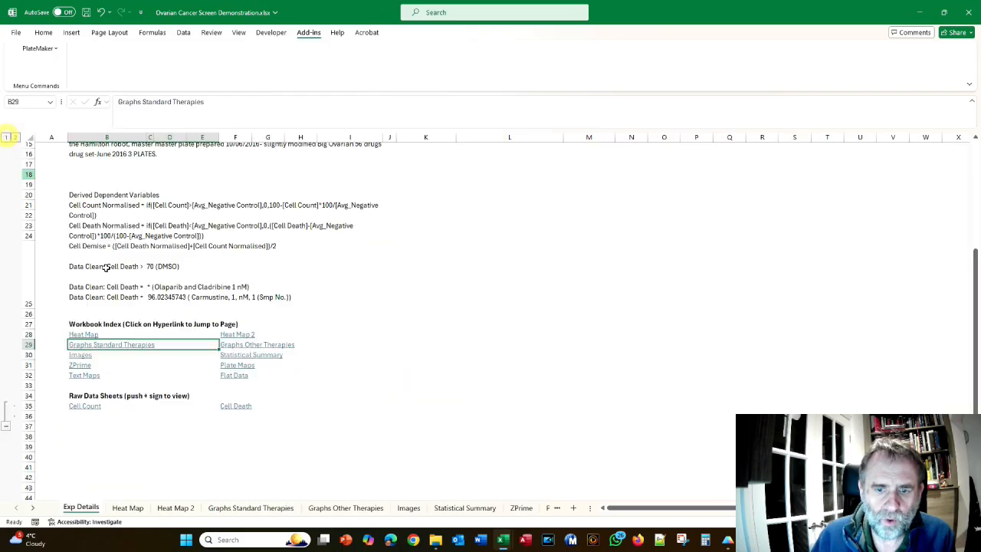
{"action": "left_click", "coordinate": [86, 407]}
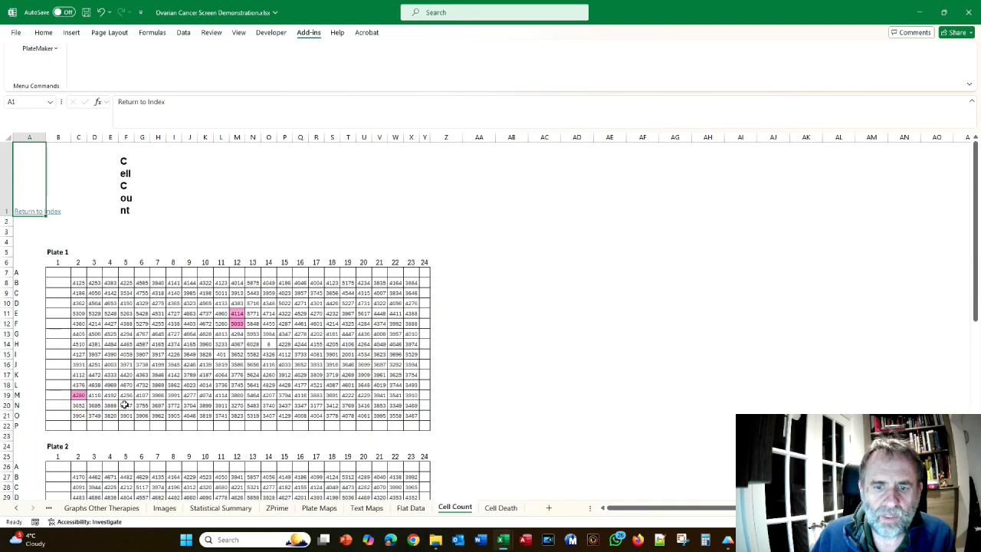
{"action": "scroll", "coordinate": [125, 405], "scroll_direction": "down", "scroll_amount": 12}
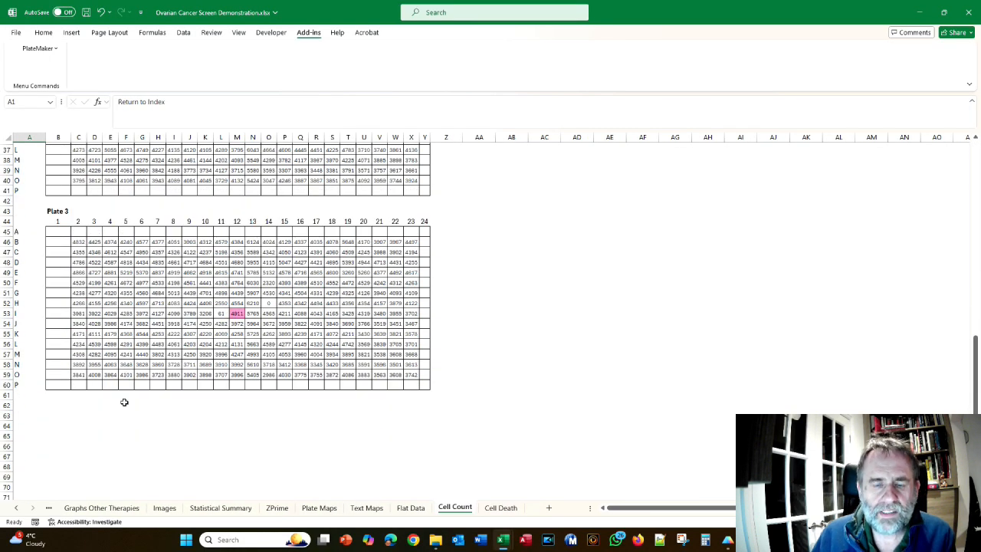